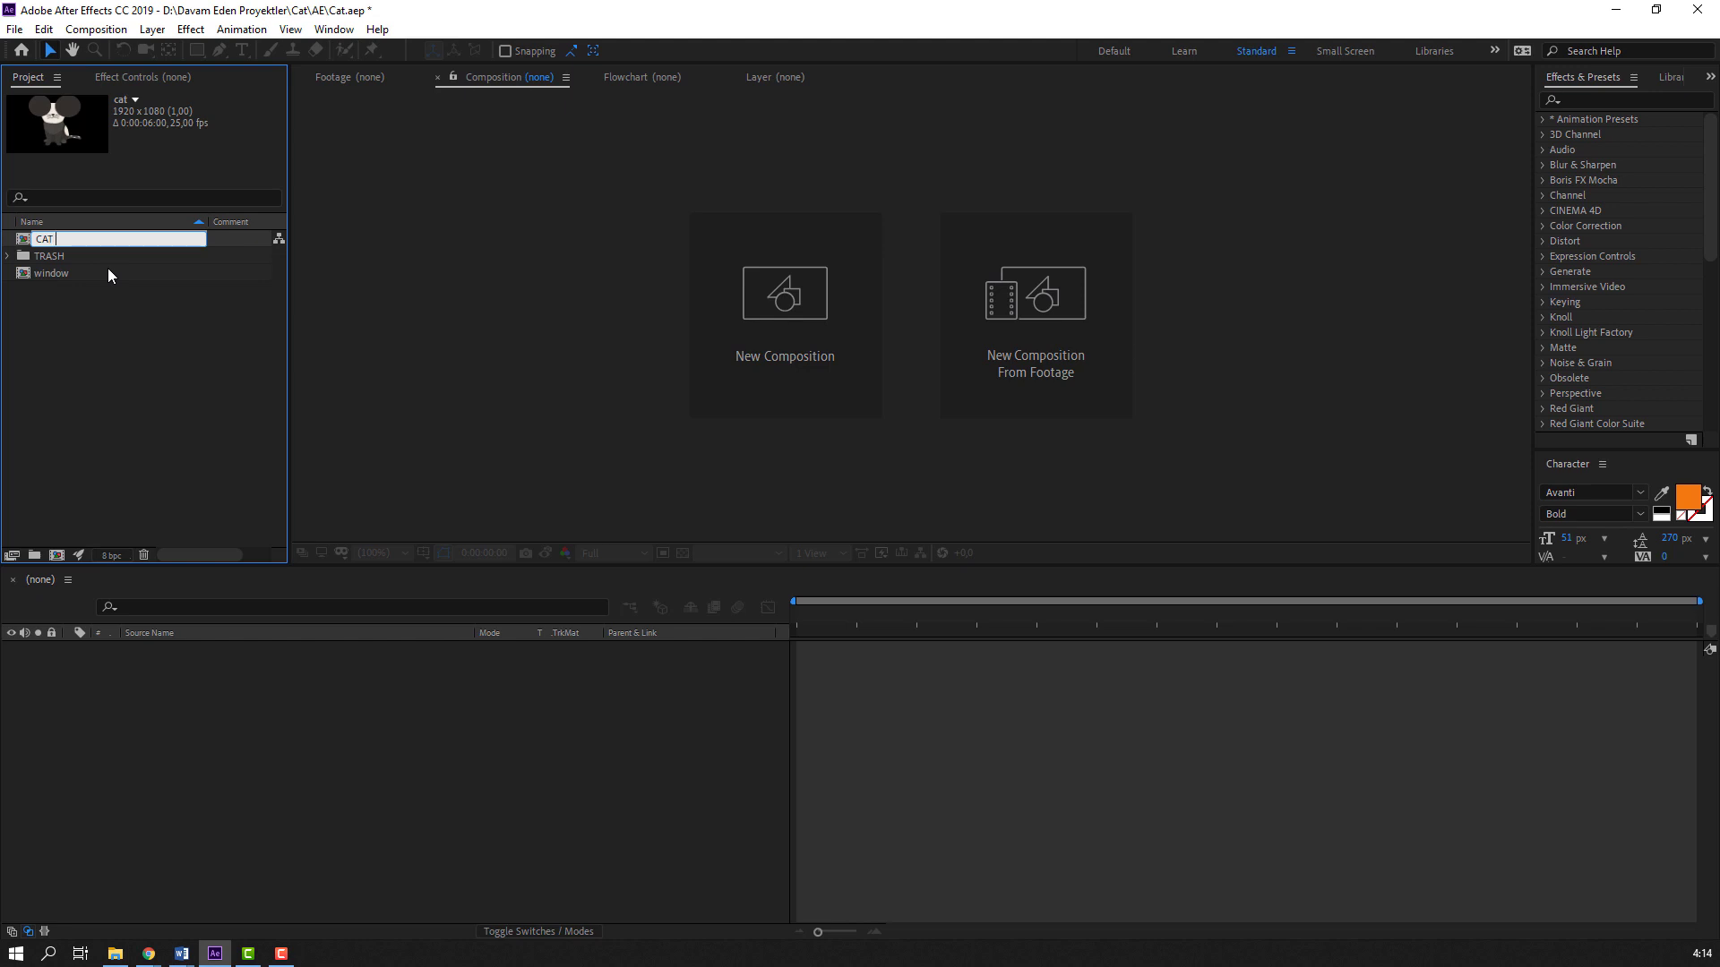
Rename the cat composition to CAT 01 and the window composition to WINDOW 01
text(01)
key(Return)
click(59, 279)
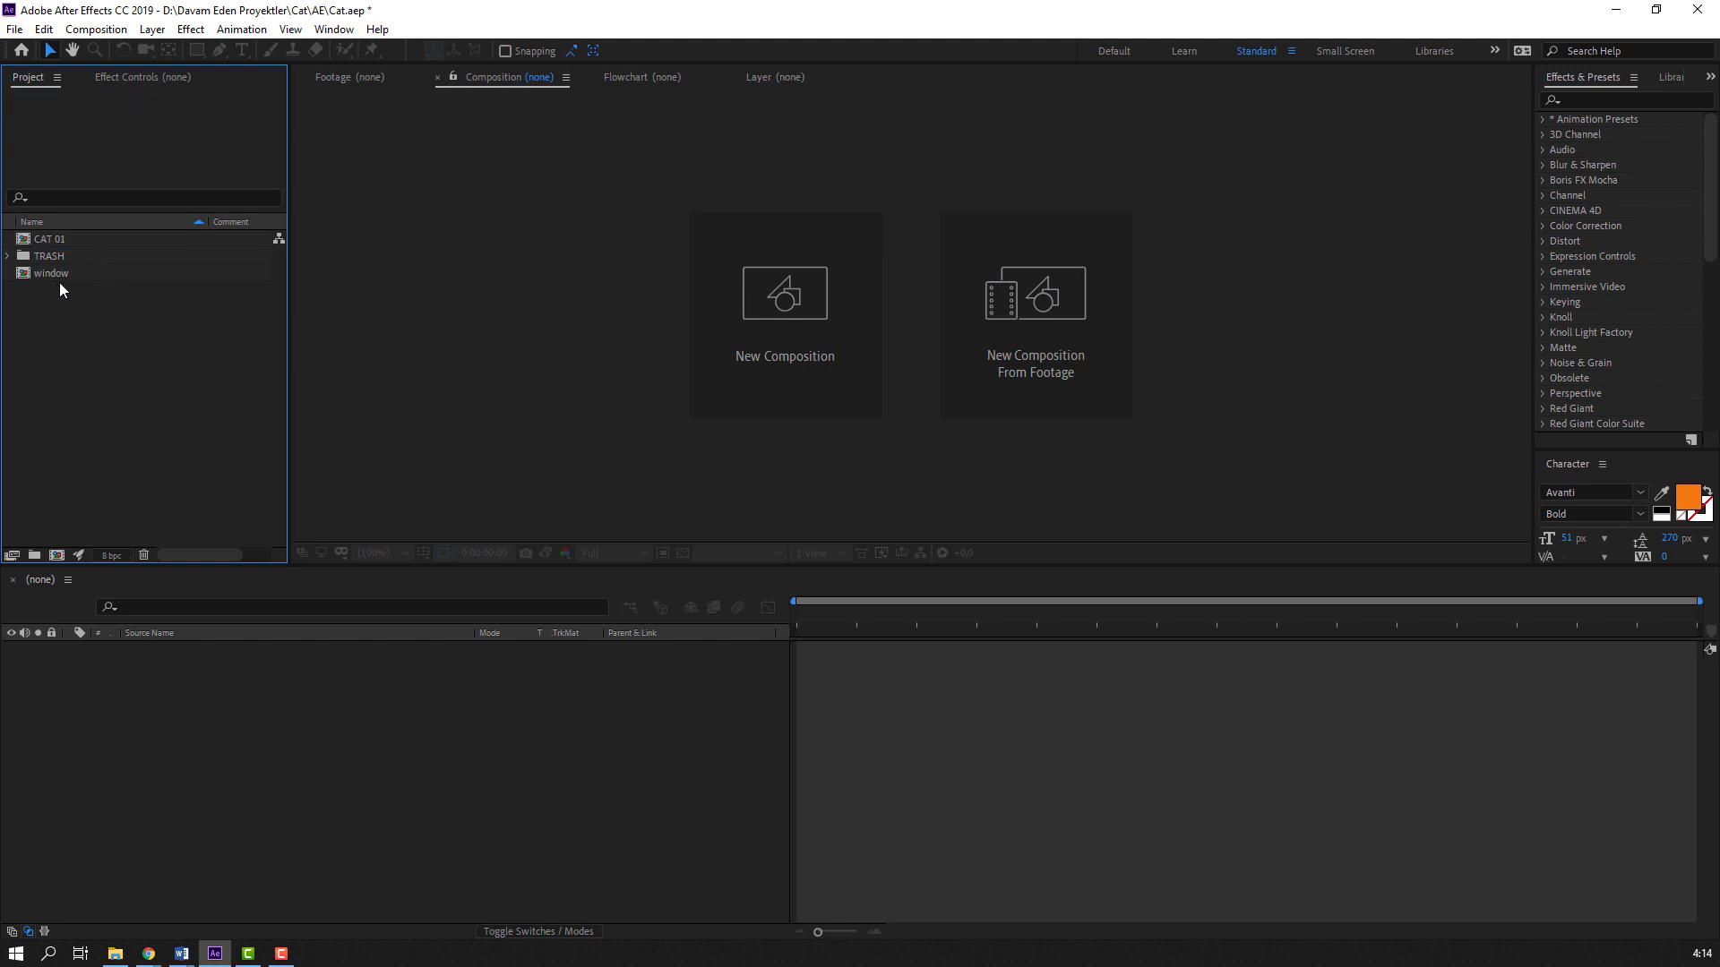
key(Return)
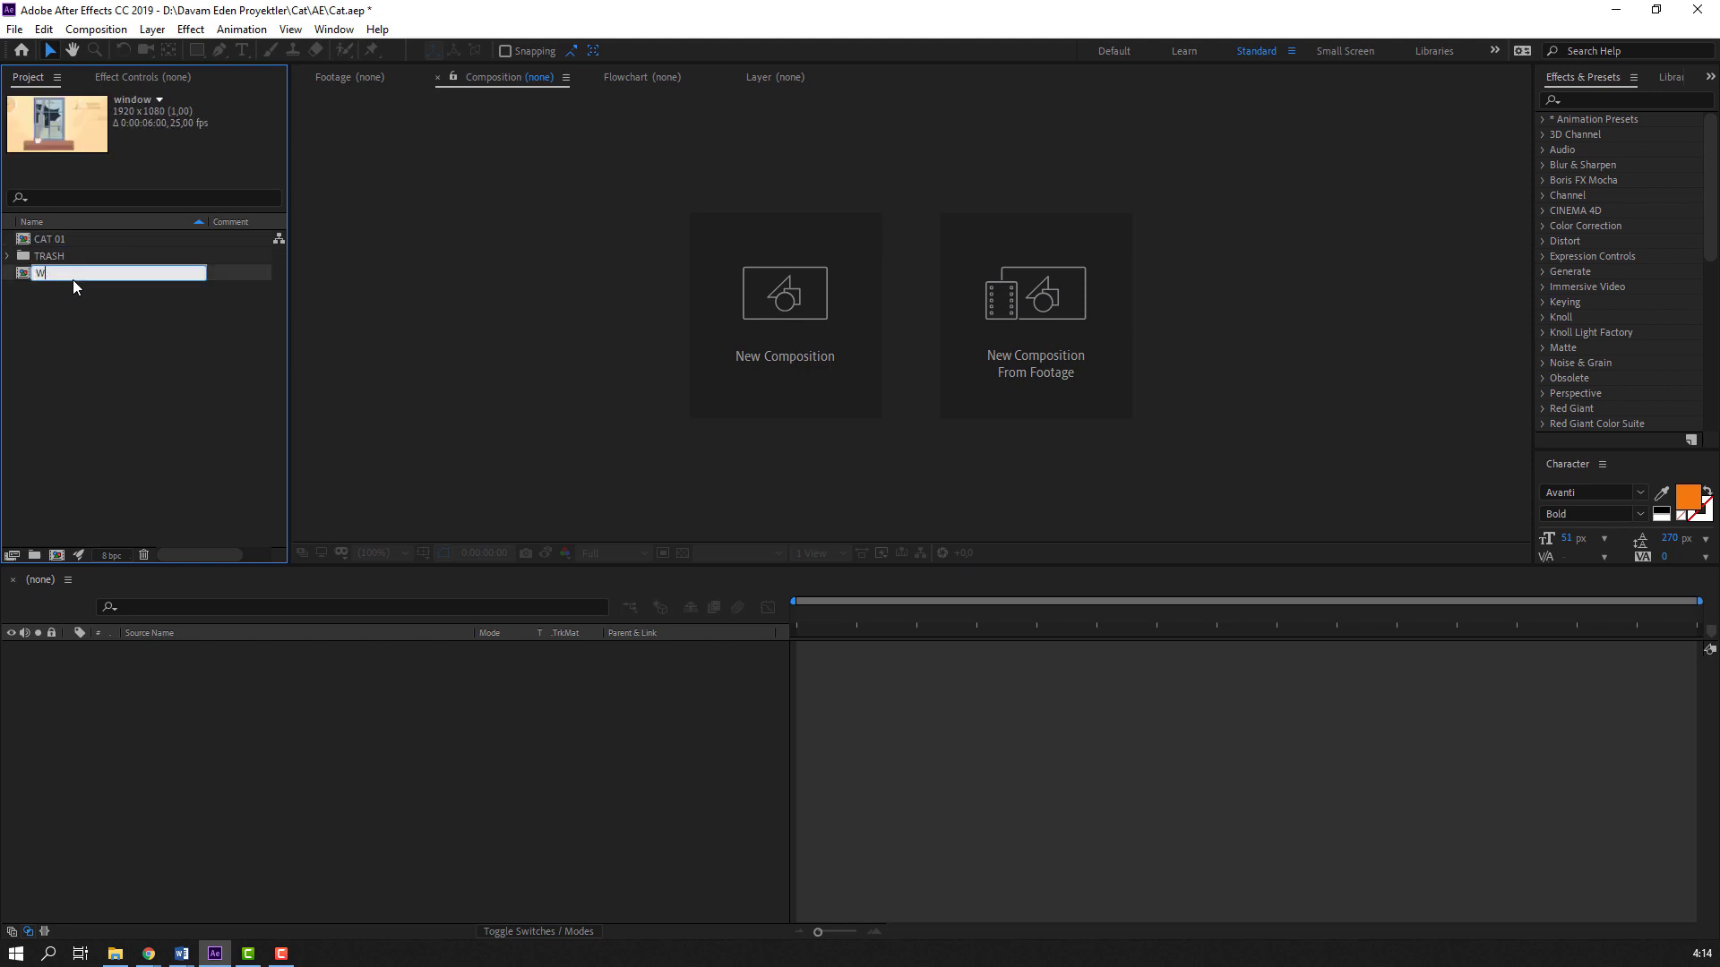
text(WINDOW 01)
key(Return)
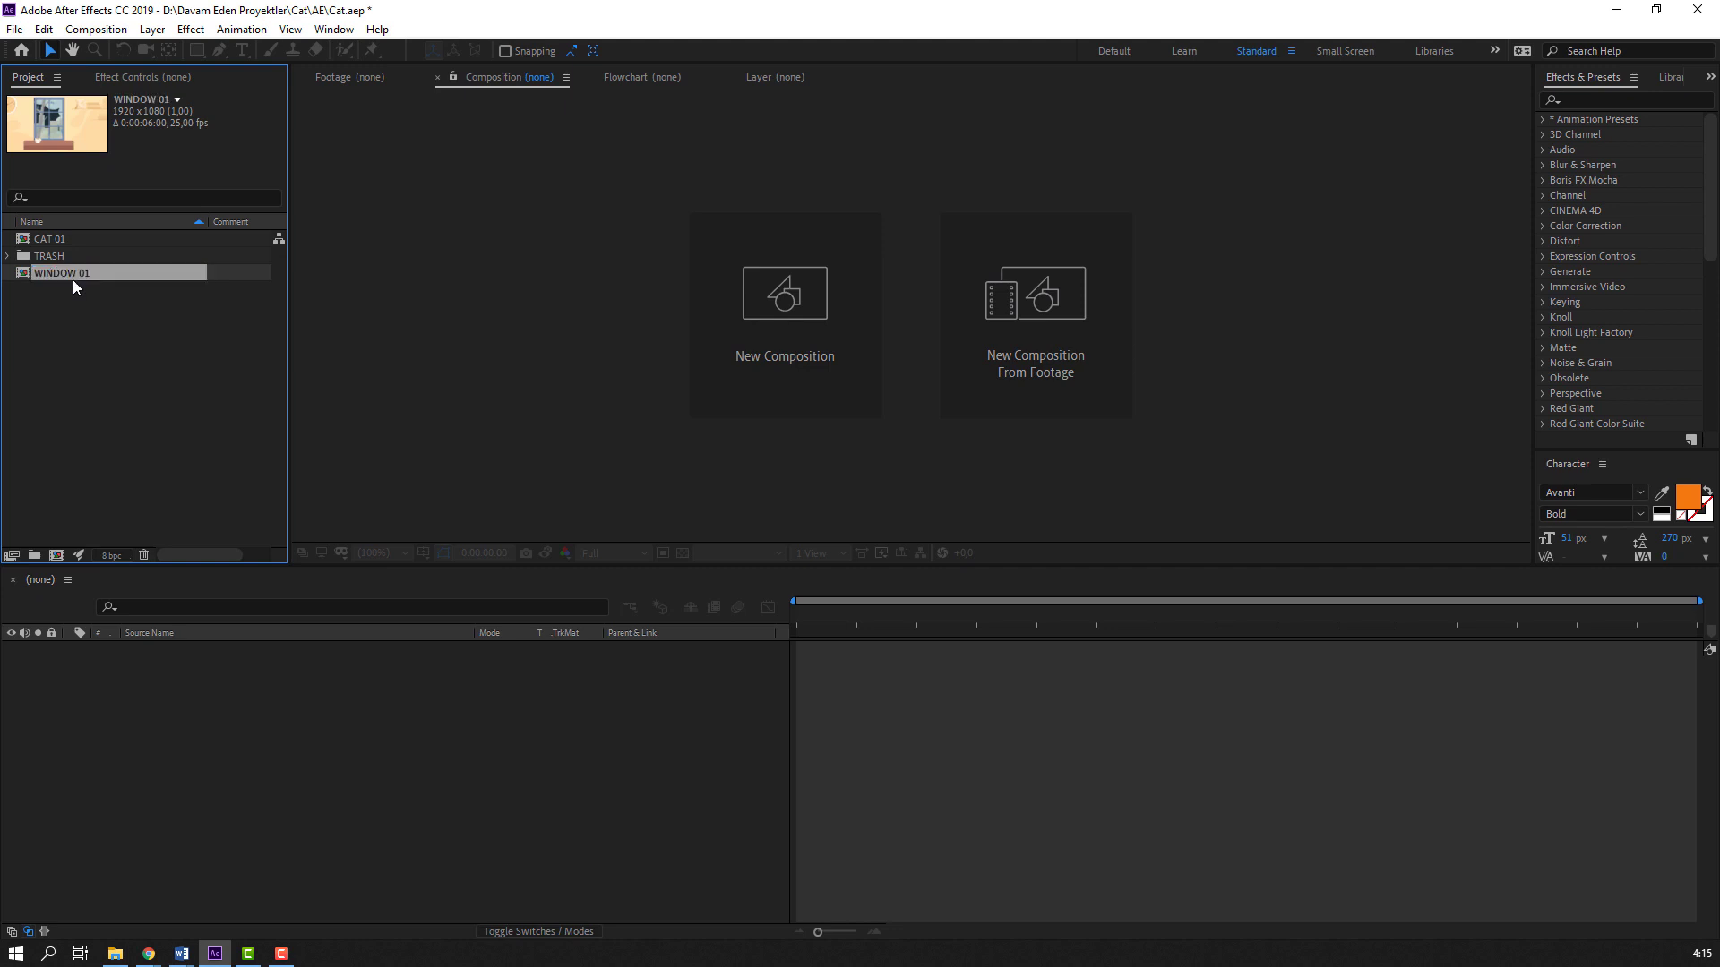
Create a project folder named CAT and move the CAT 01 composition into it
click(67, 351)
click(34, 554)
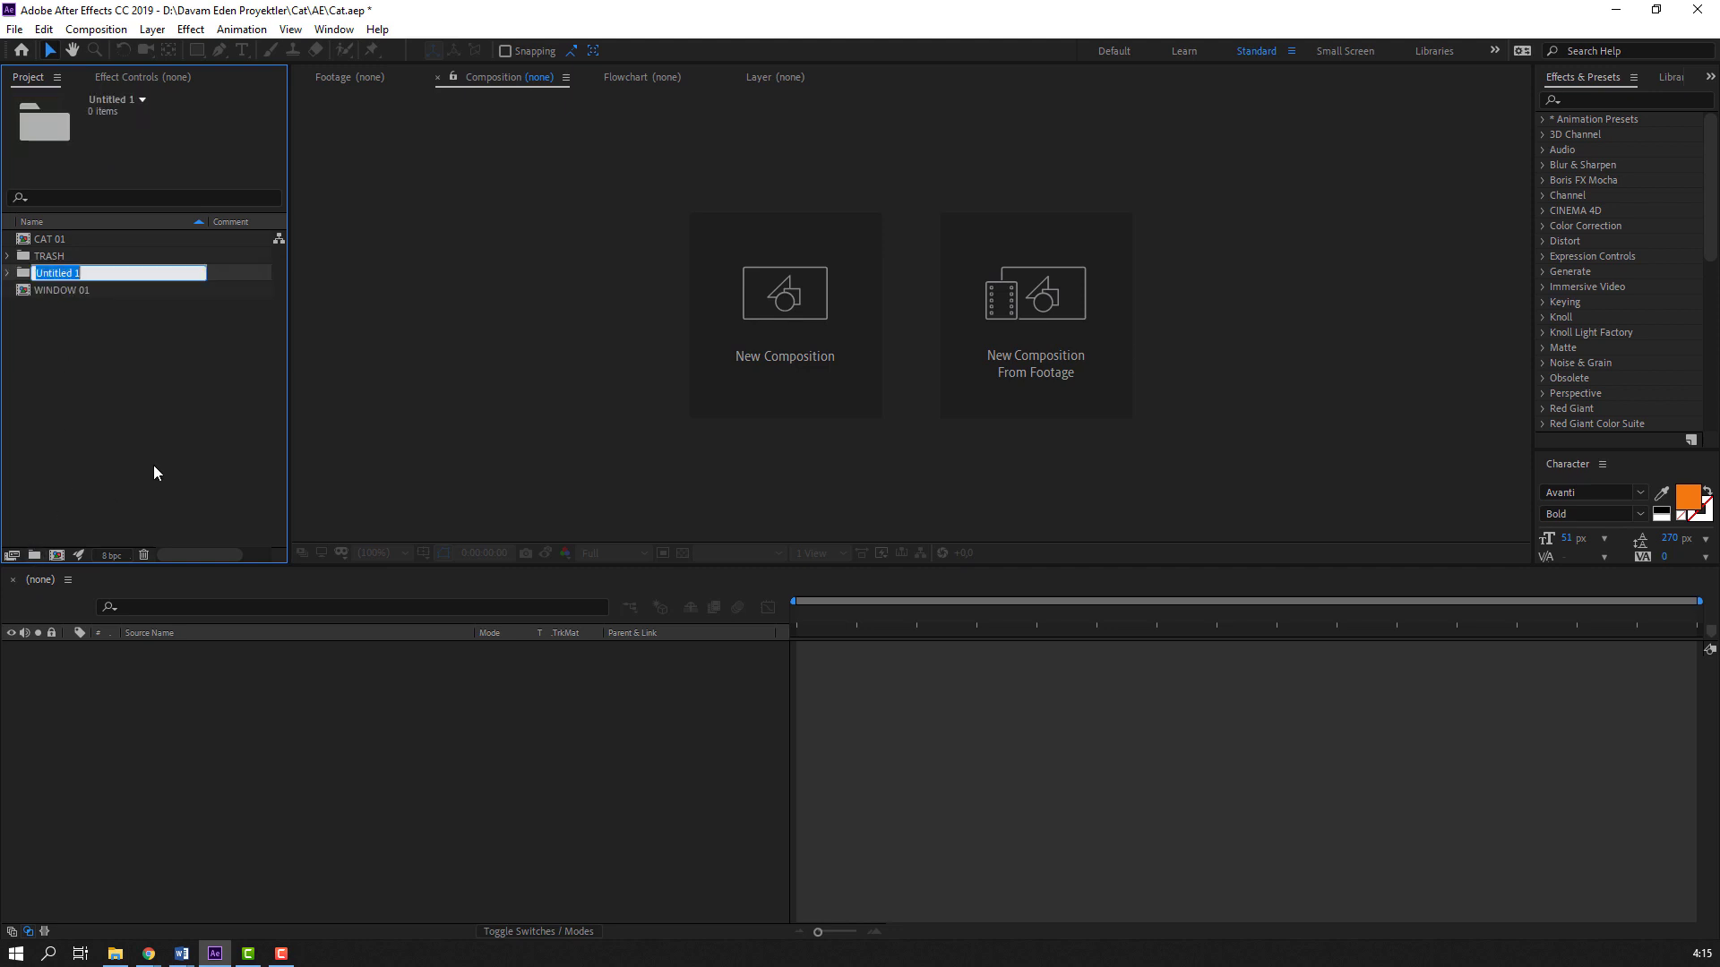
text(SCE)
key(BackSpace)
key(BackSpace)
text(CAT)
key(Return)
drag(51, 255, 43, 240)
Create a project folder named WINDOW and move the WINDOW 01 composition into it
click(35, 556)
text(WINDOW)
key(Return)
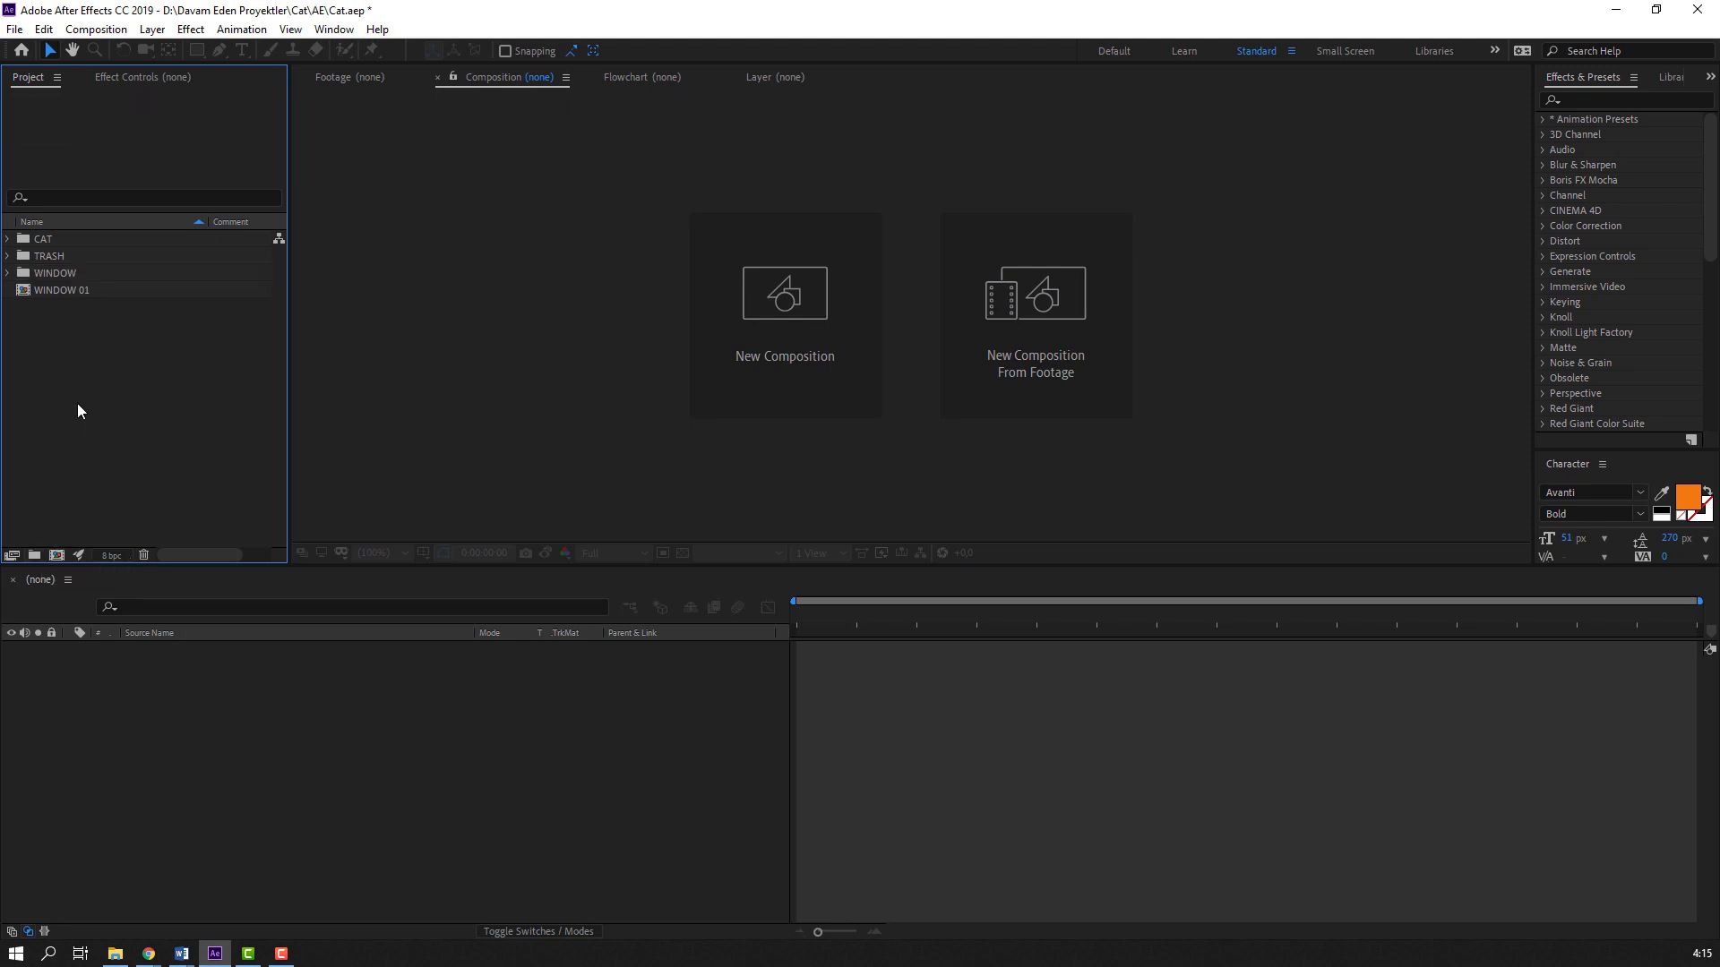
drag(56, 292, 66, 276)
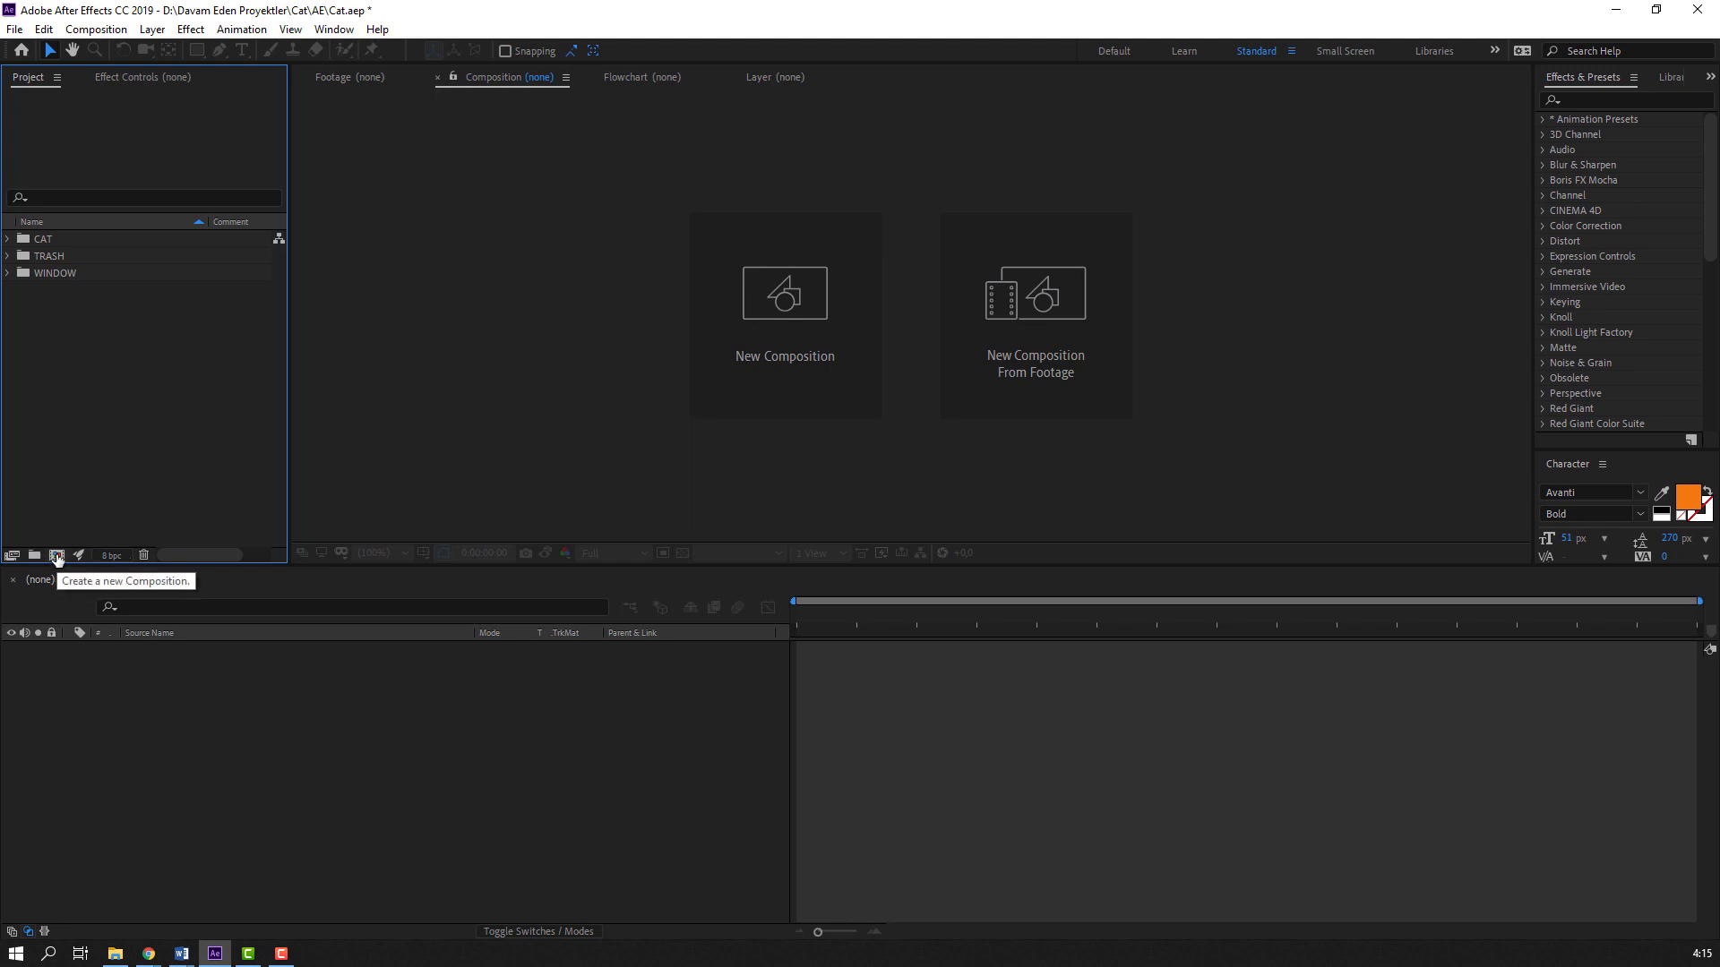
Create a new composition named MAIN with the HDTV 1080 25 preset and a duration of 0:00:06:00
click(56, 557)
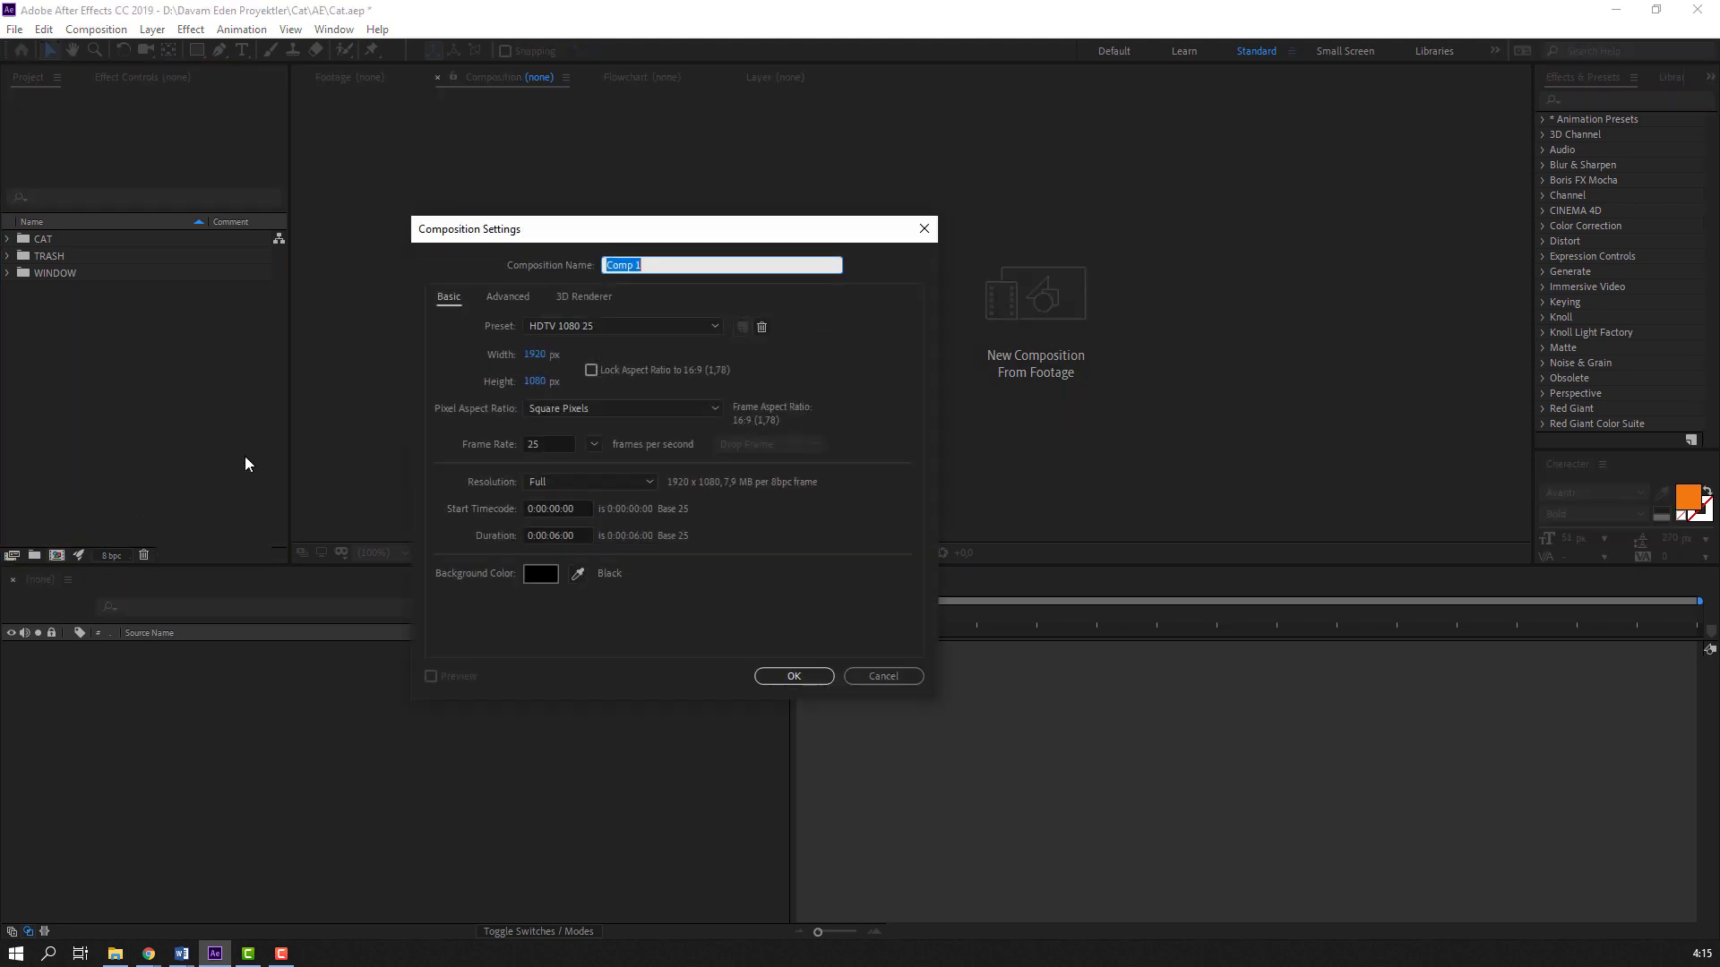
text(MAIN)
click(793, 676)
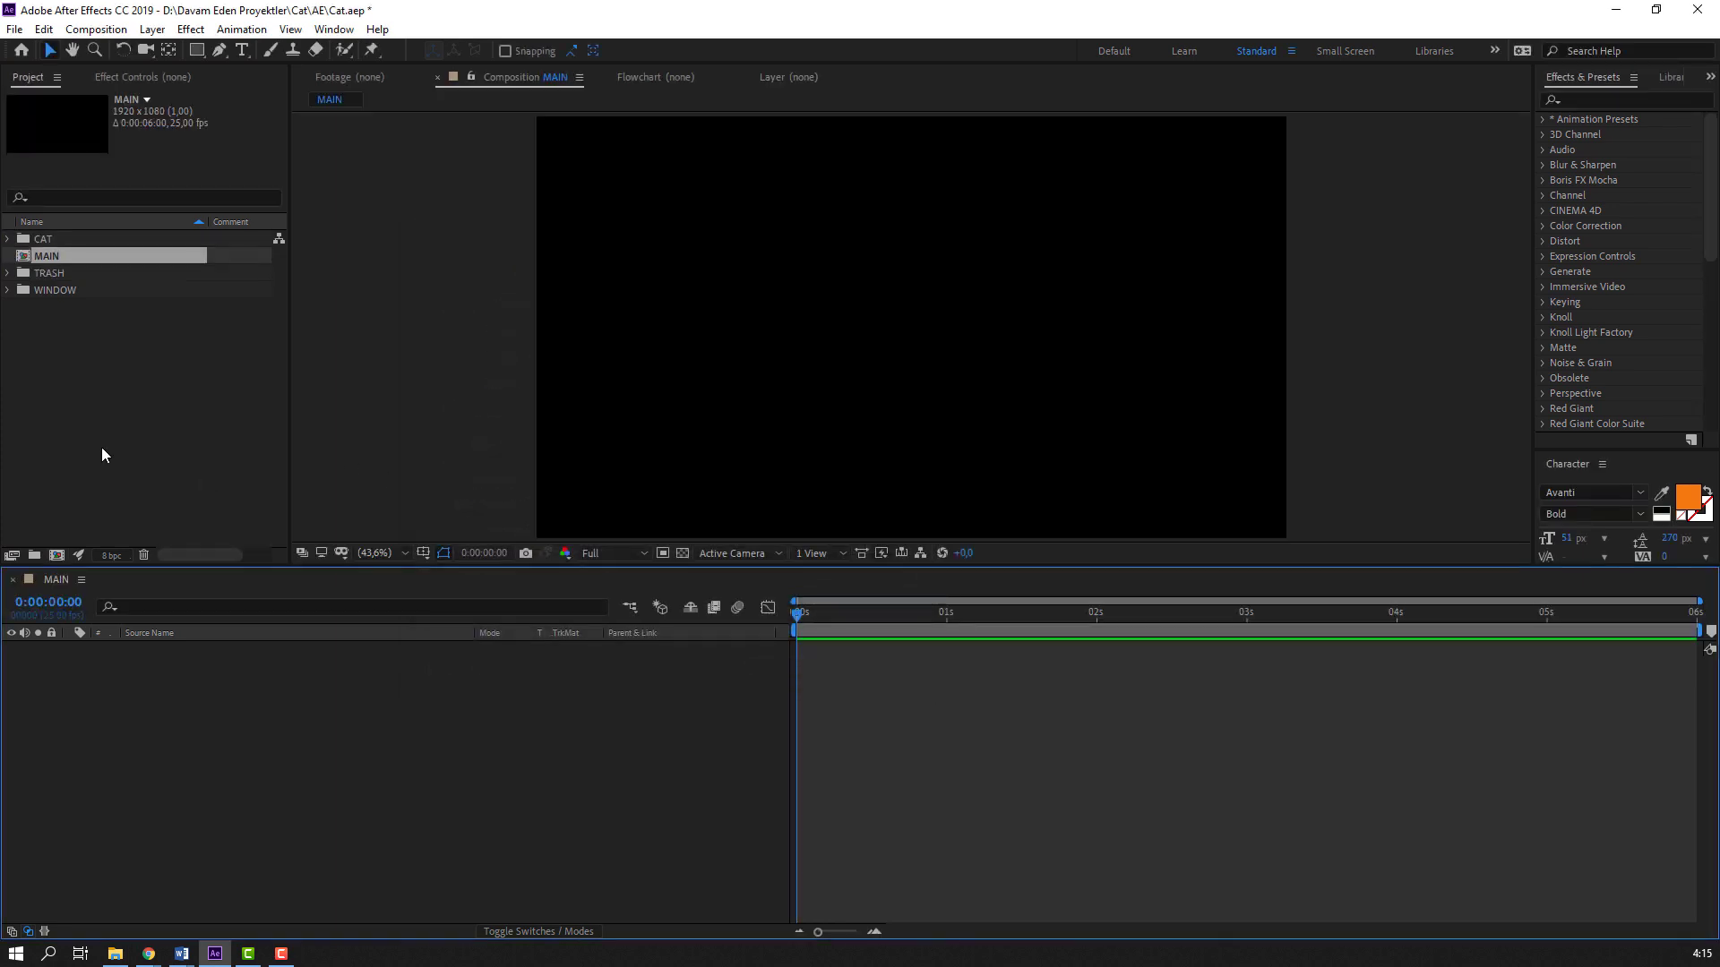
Create a 1920 x 1080 composition named SCENE 01 with the same settings, and close the MAIN timeline
click(57, 556)
text(SCENE 01)
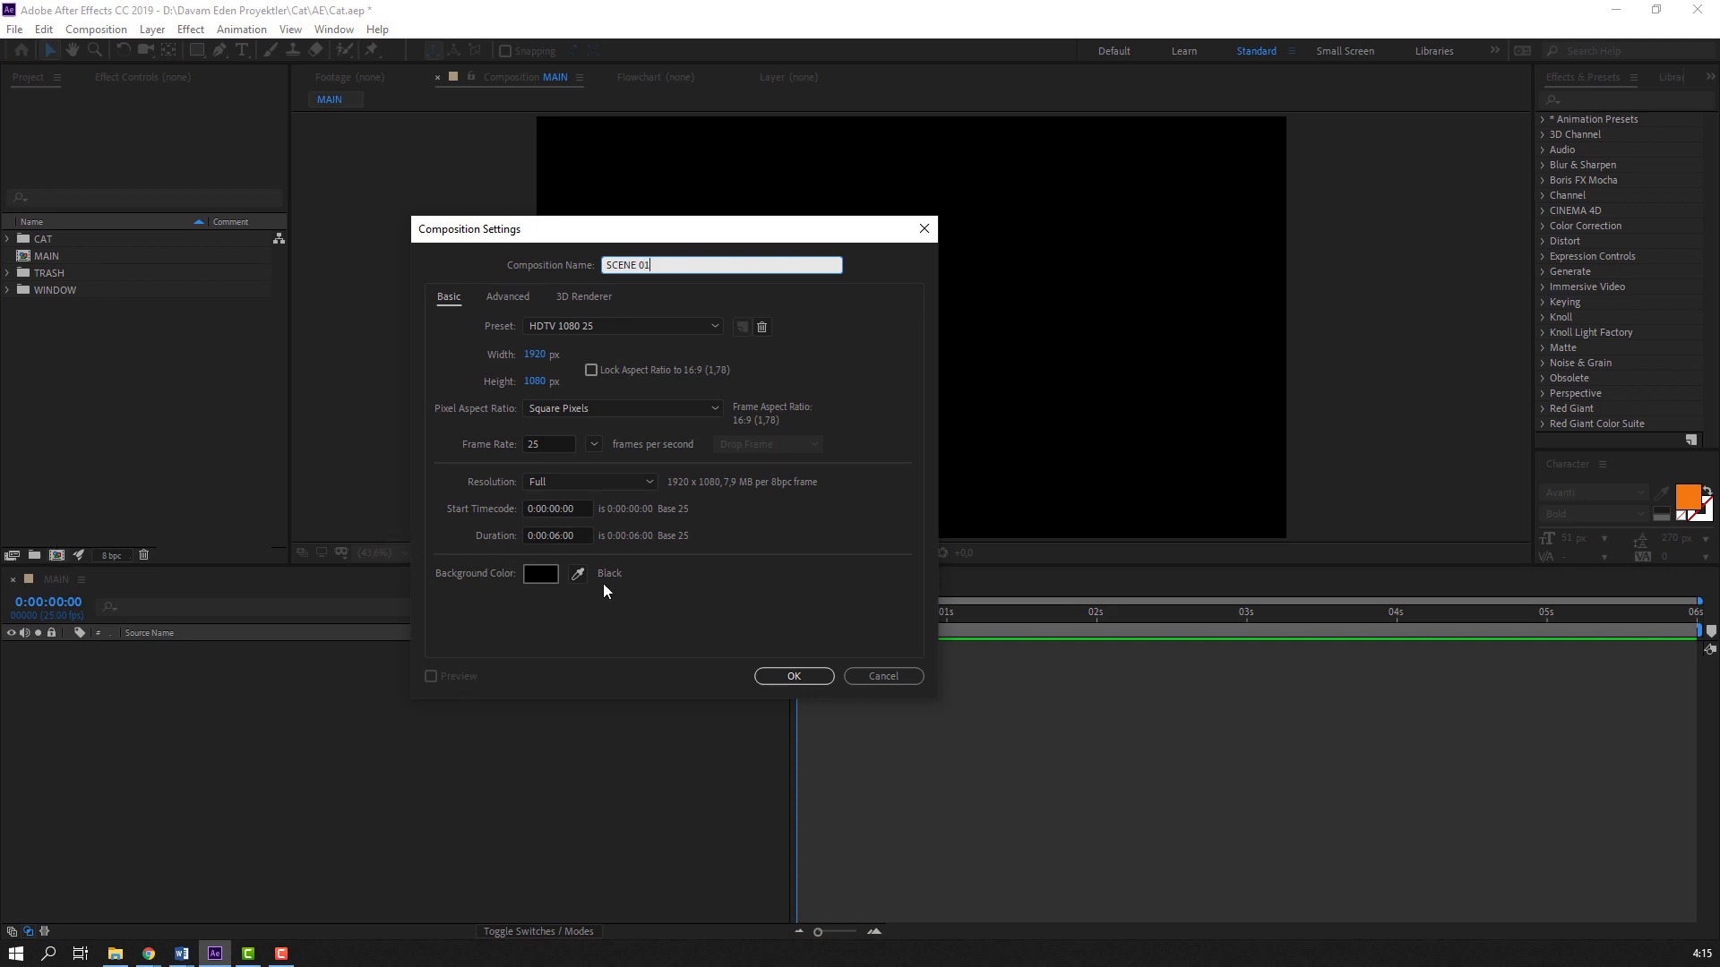
click(788, 676)
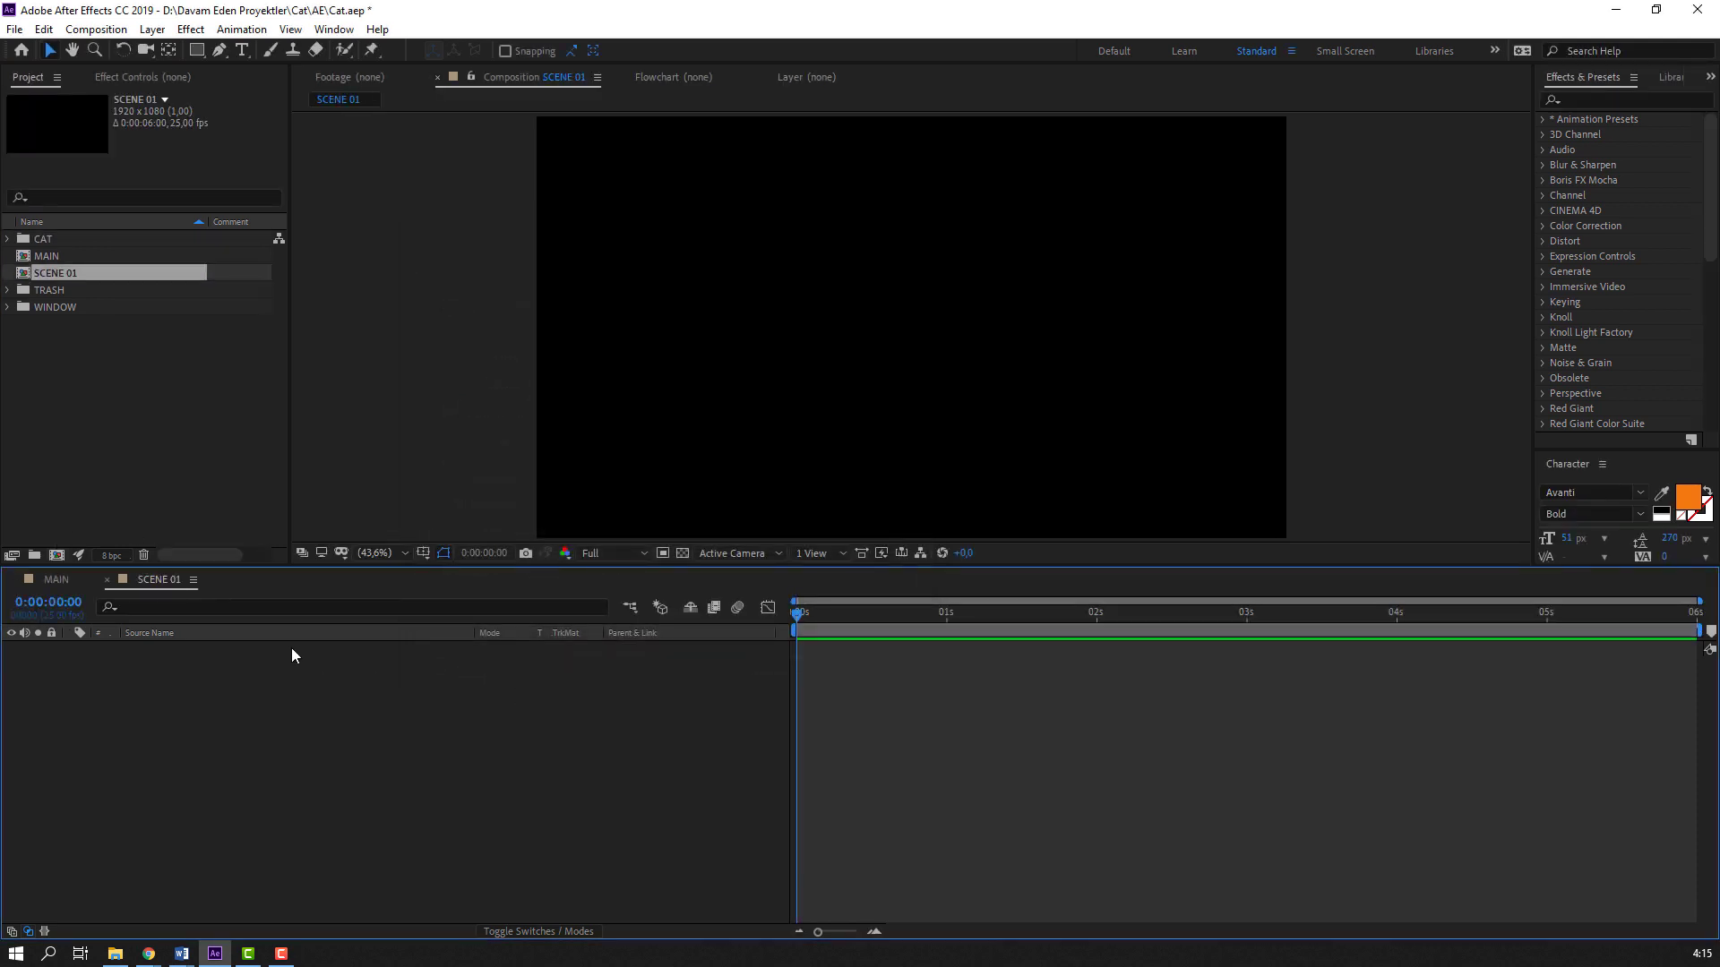
click(13, 579)
click(180, 425)
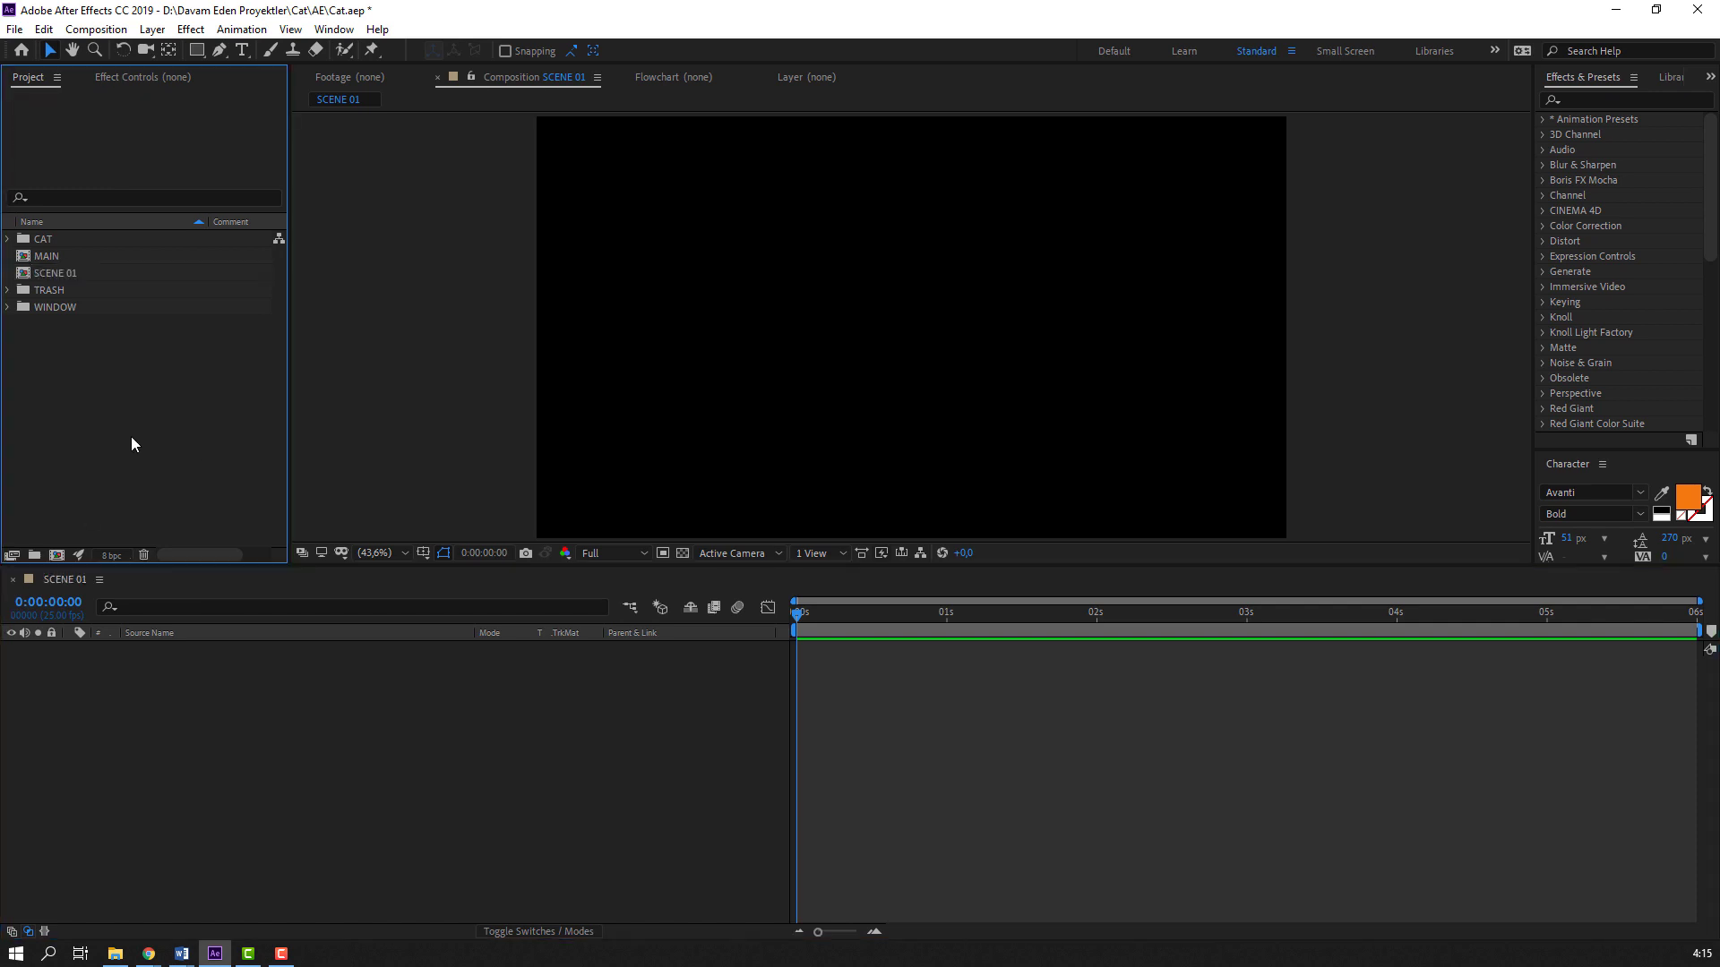
Create a project folder named SCENES and move the SCENE 01 composition into it
click(34, 556)
text(S)
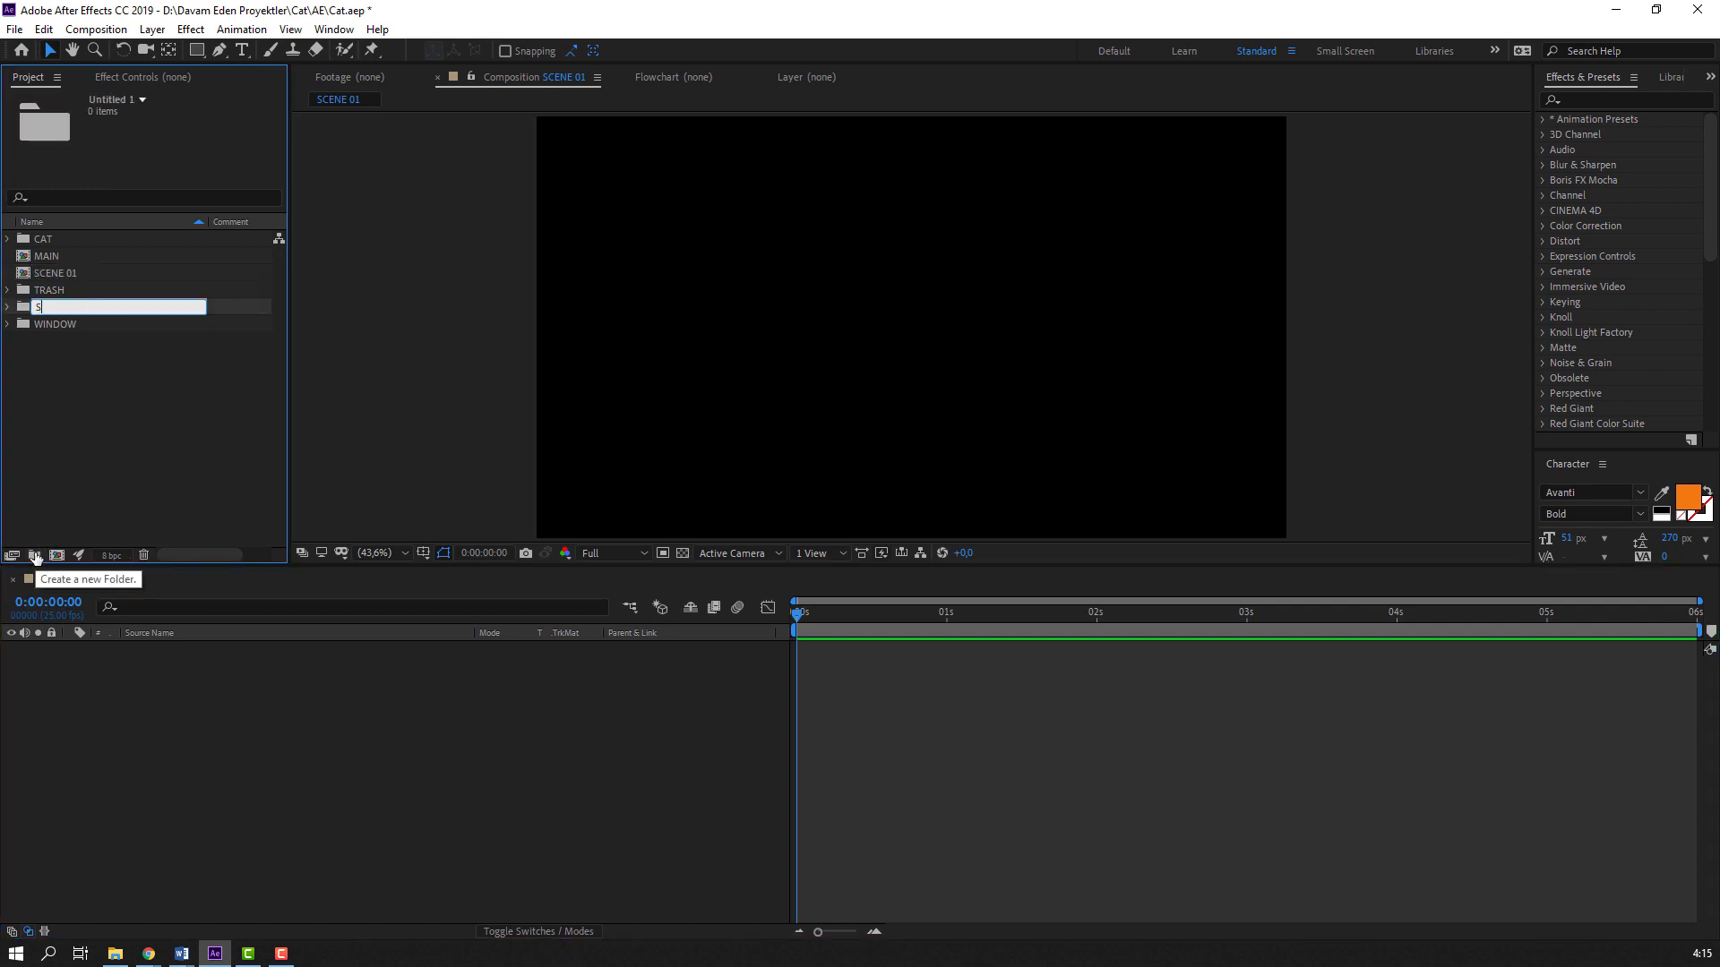
text(CENES)
click(244, 428)
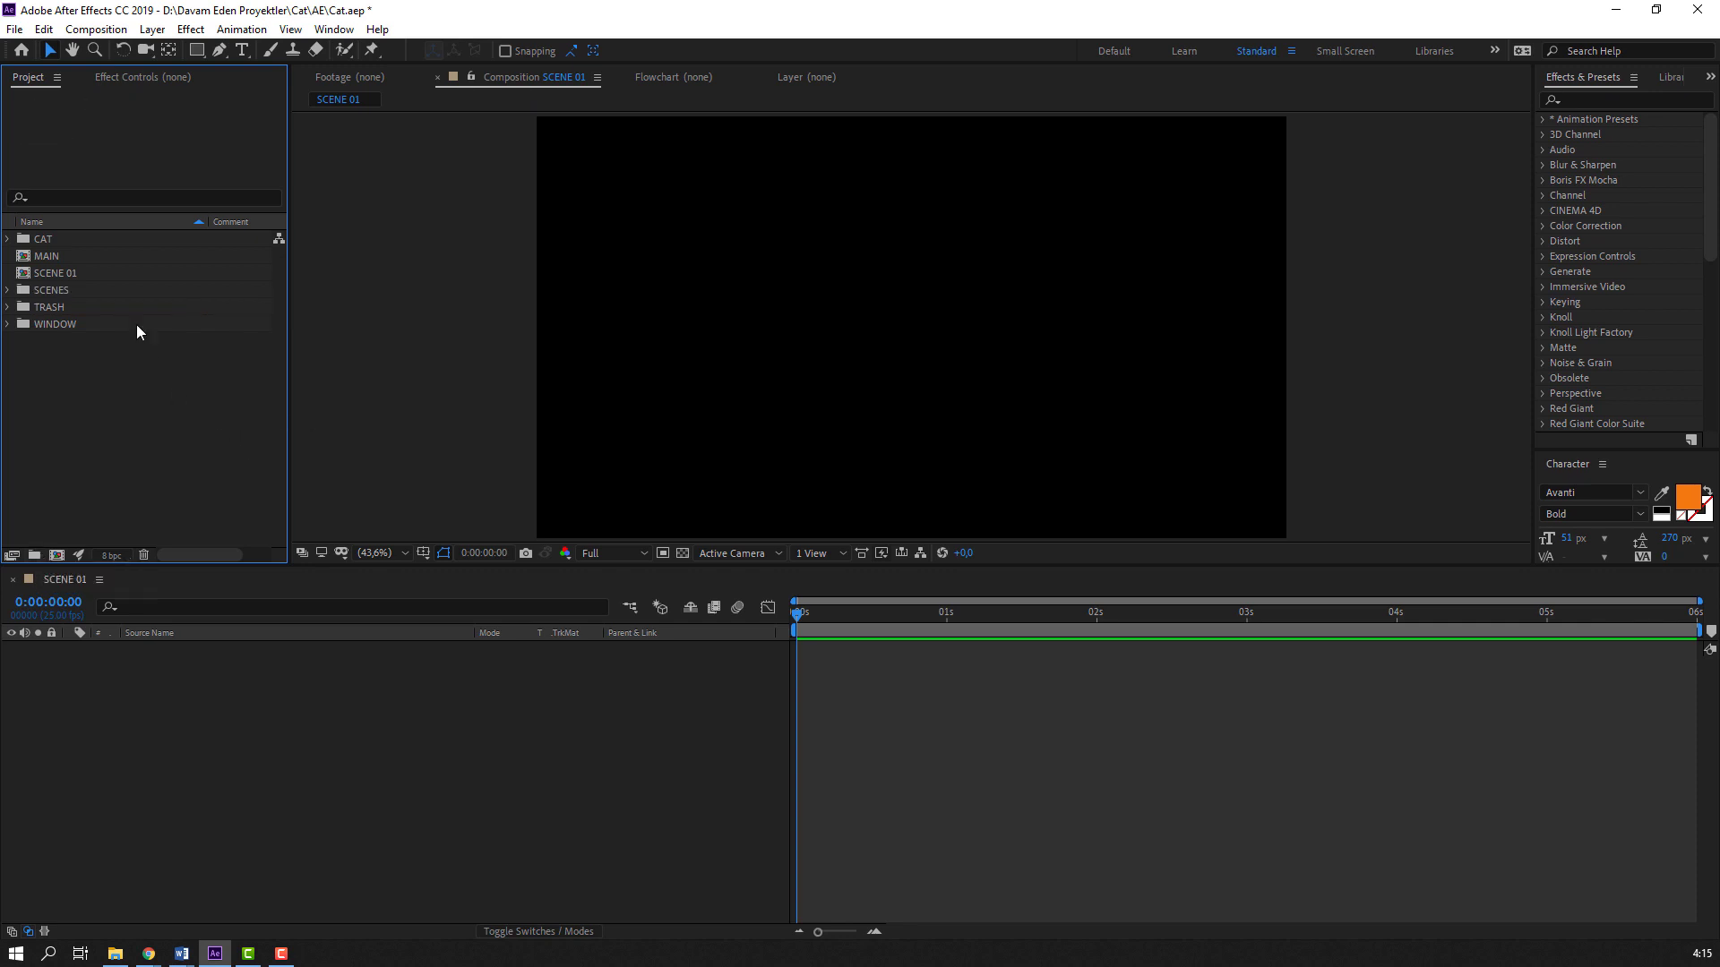
drag(67, 273, 68, 288)
Open the CAT 01 composition from the CAT folder and select its black_left layer
click(8, 239)
double_click(68, 254)
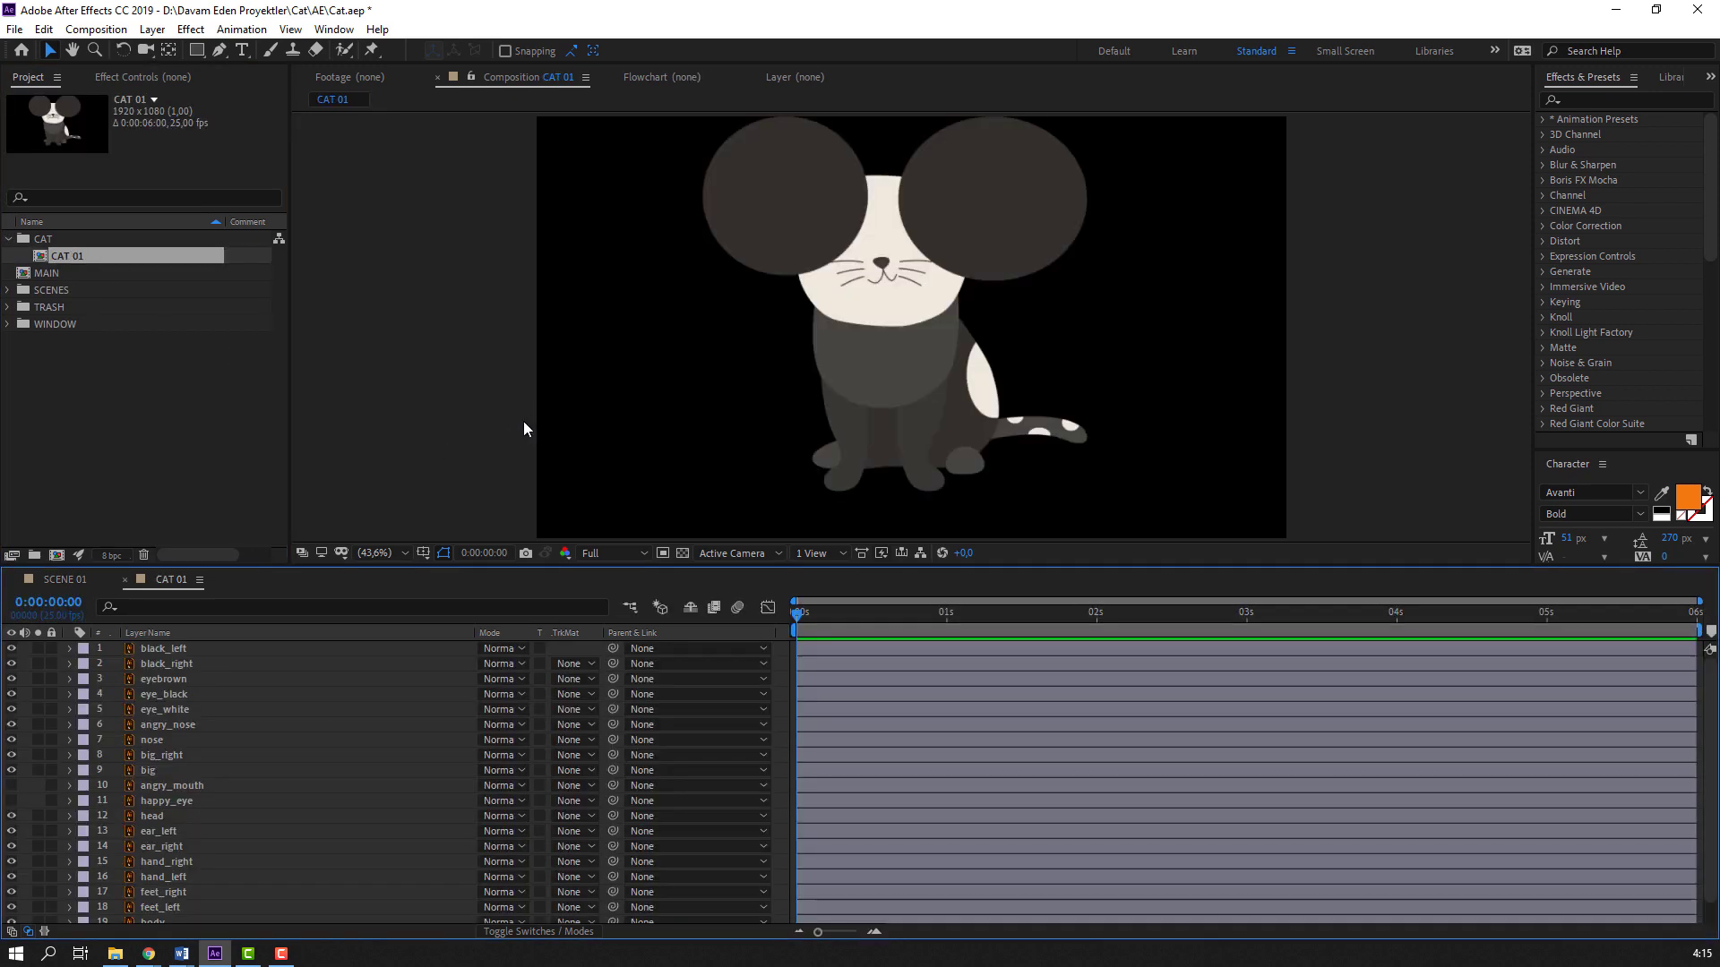
click(191, 648)
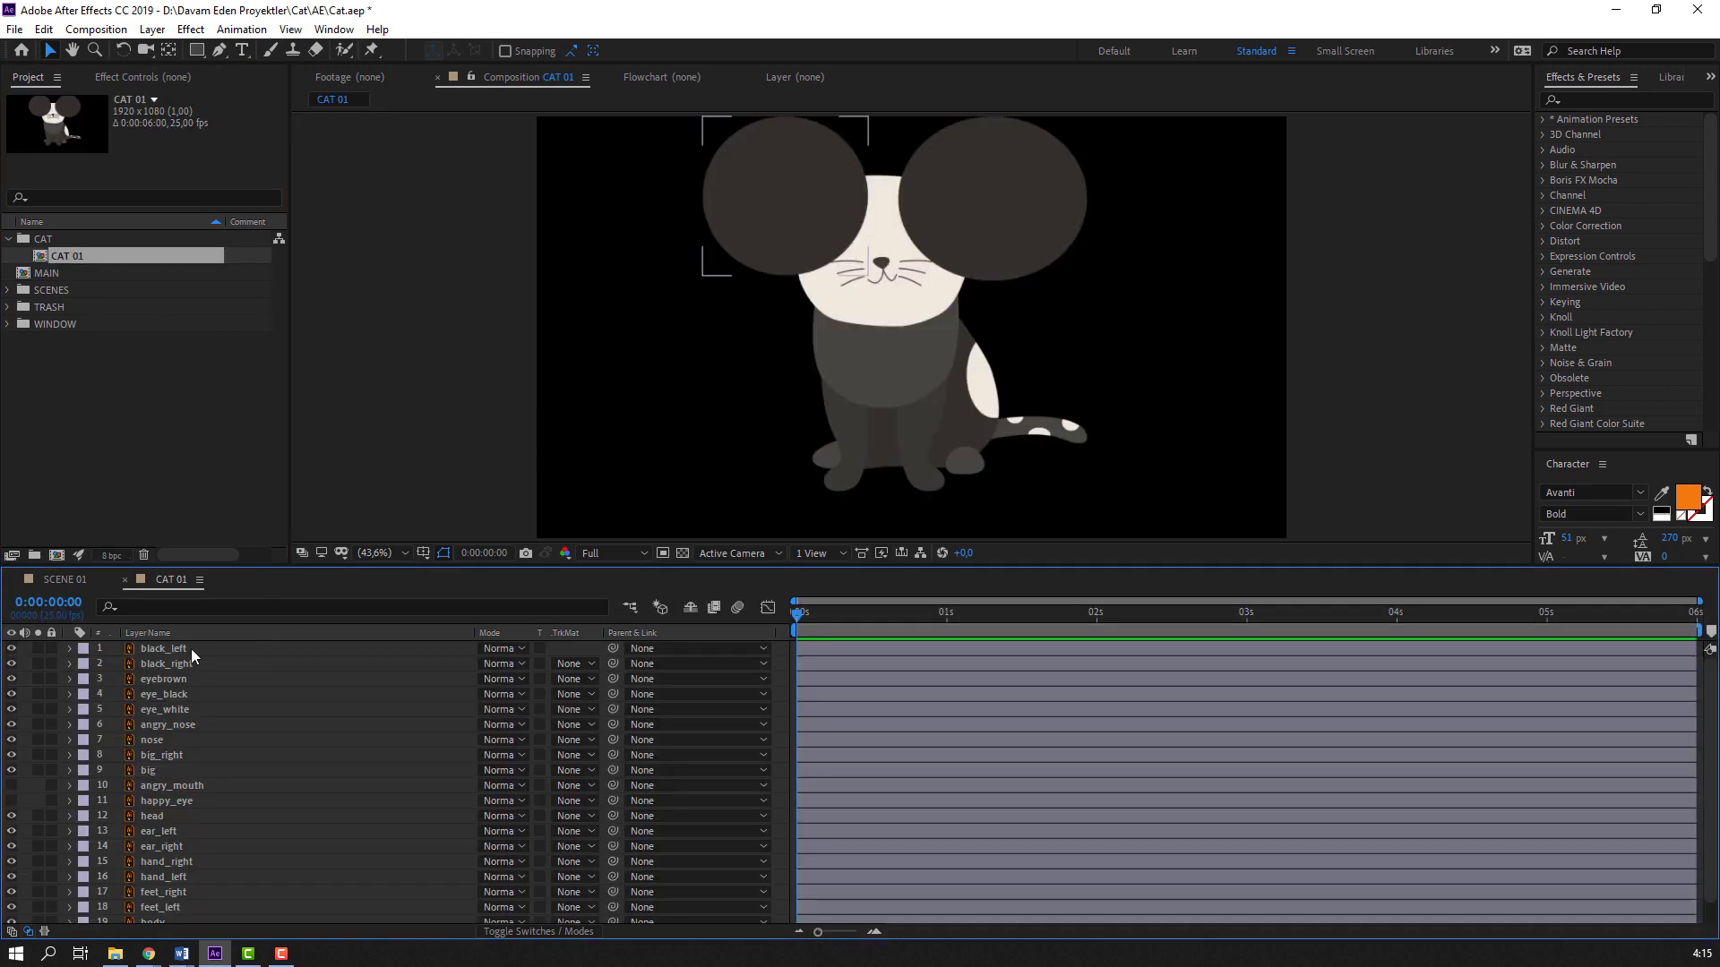
Toggle the visibility of the black_left and black_right layers to check what they cover
click(12, 648)
click(12, 663)
click(11, 664)
click(11, 649)
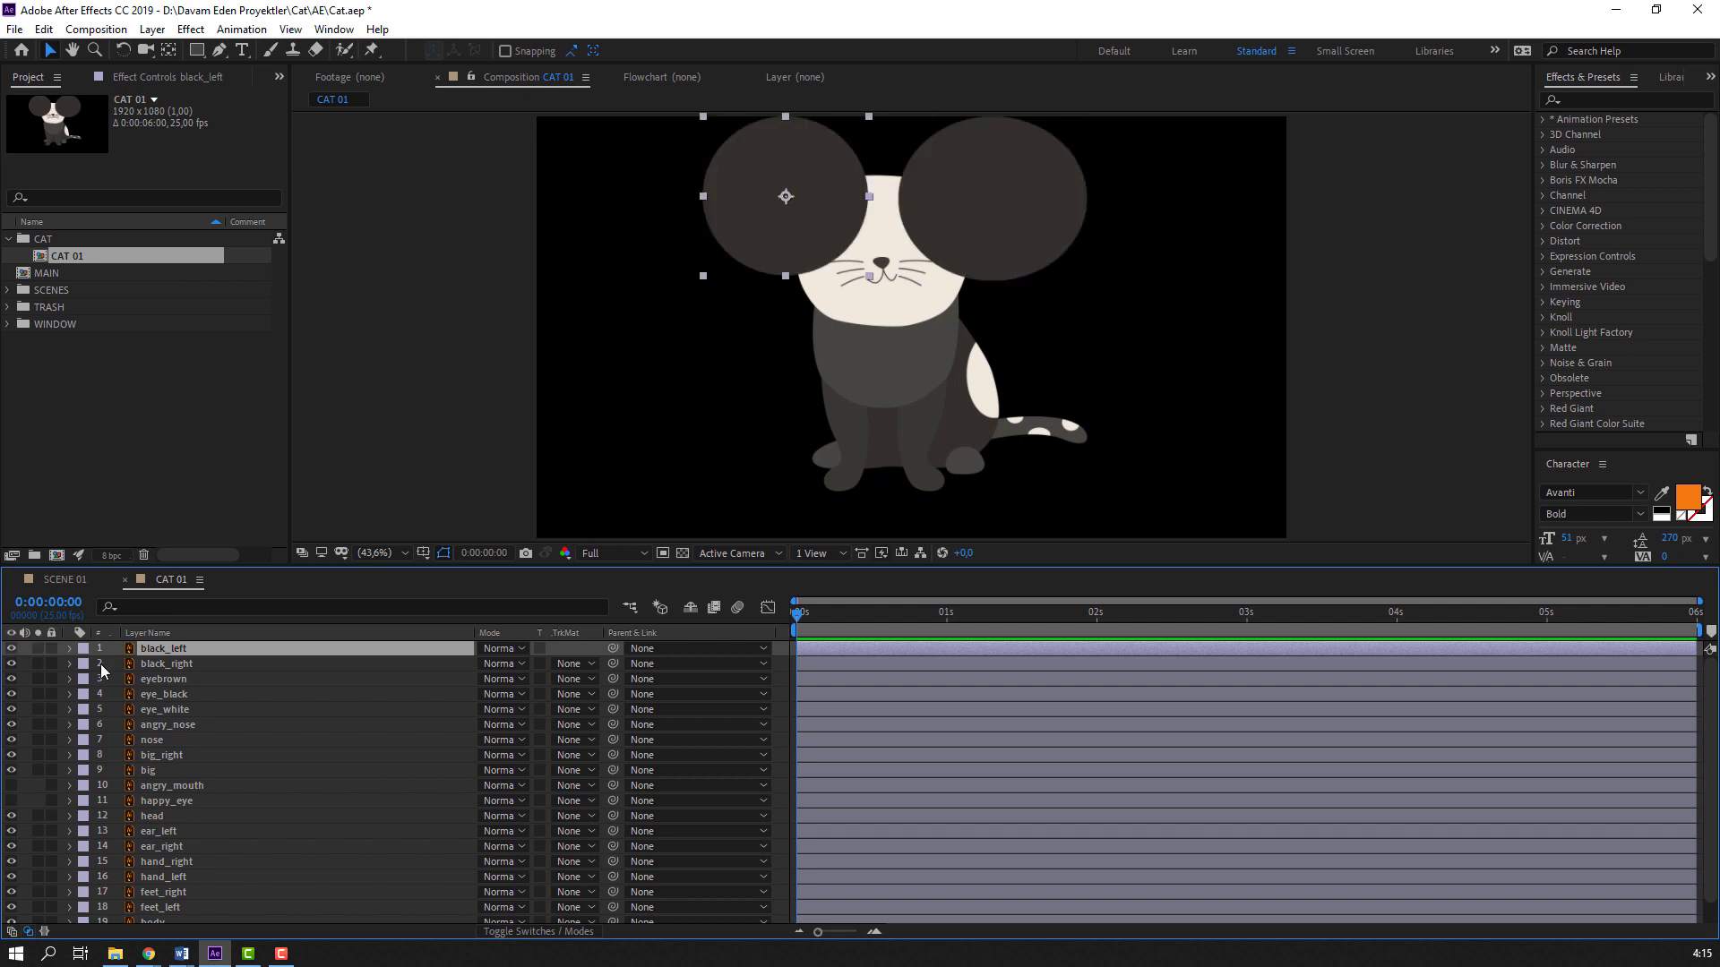
Add the remaining face layers, from black_right down to head, to the layer selection
ctrl+click(186, 665)
ctrl+click(181, 679)
ctrl+click(183, 694)
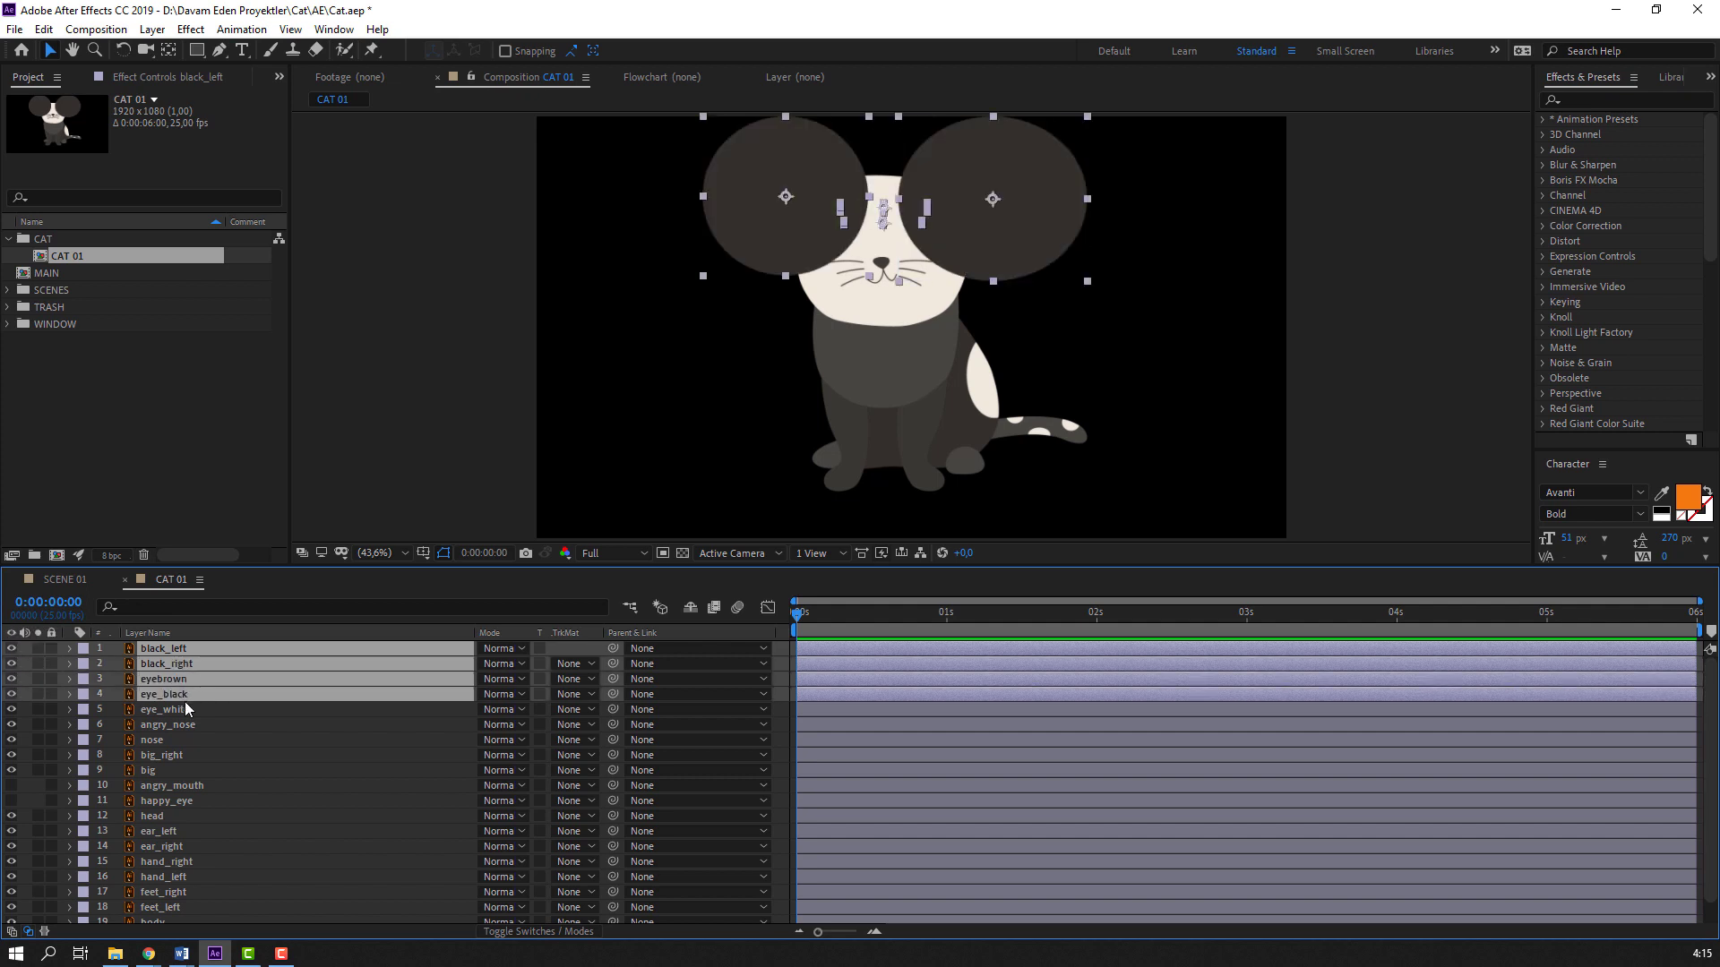
ctrl+click(185, 710)
ctrl+click(186, 724)
ctrl+click(186, 740)
ctrl+click(185, 755)
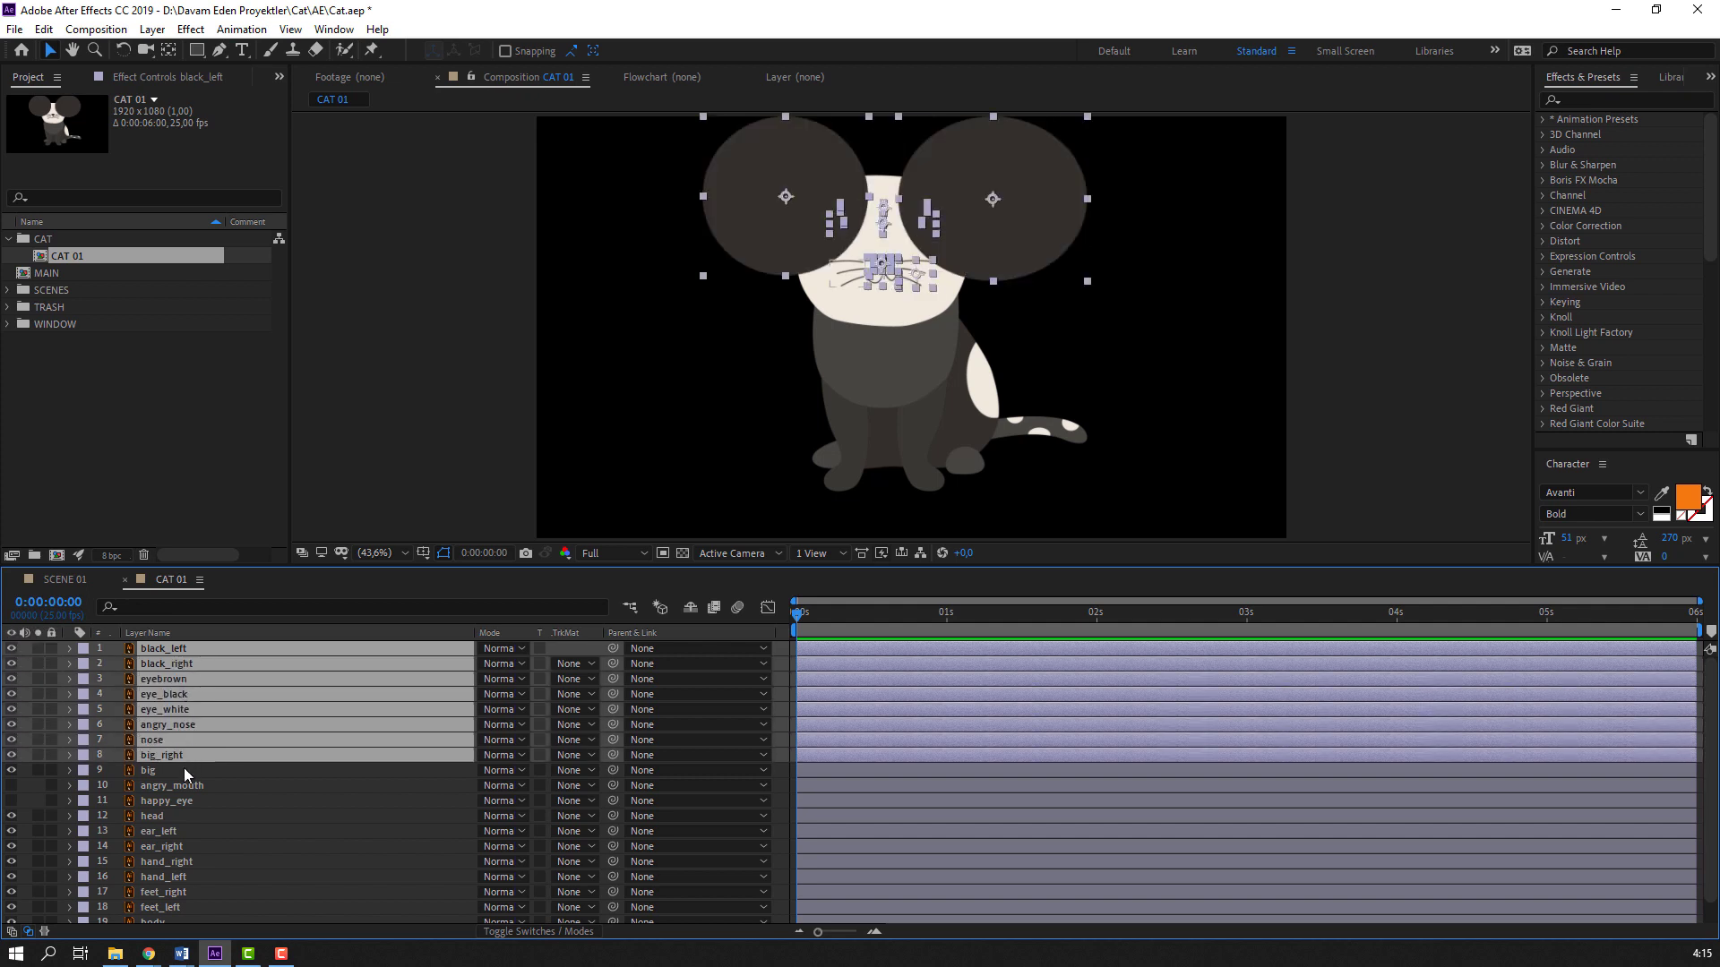
ctrl+click(186, 770)
ctrl+click(187, 786)
ctrl+click(190, 800)
ctrl+click(214, 816)
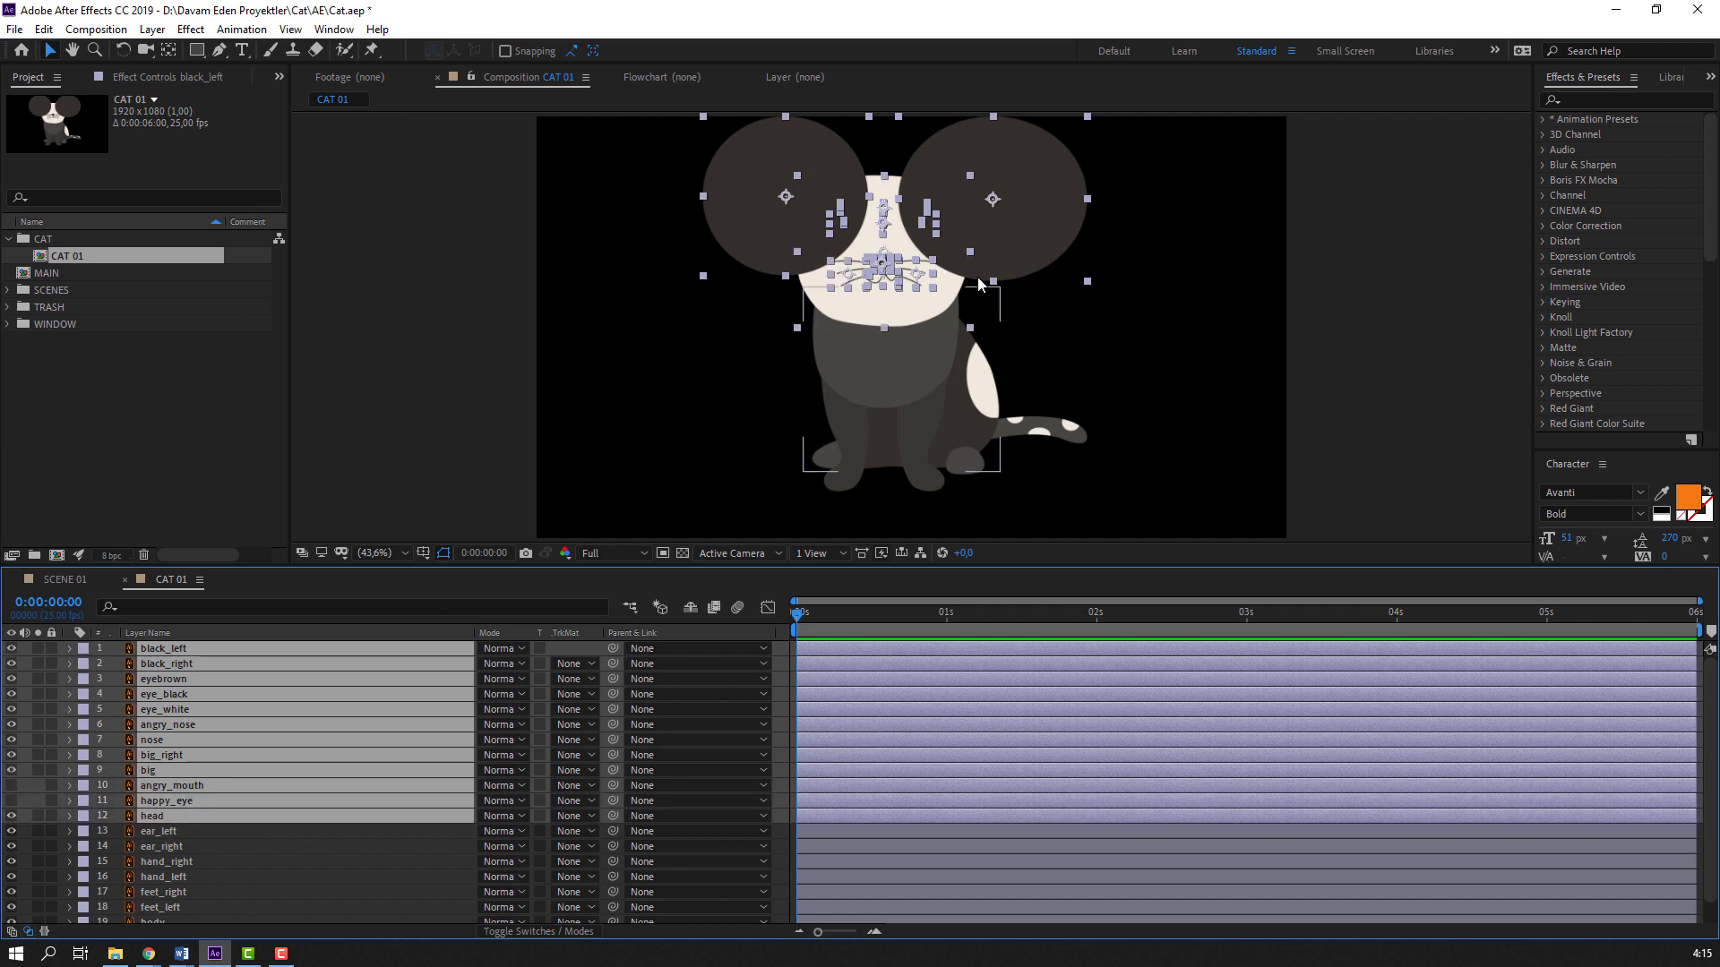
Add ear_left and ear_right to the head selection, testing it with trial moves in the viewer and undoing them
drag(1030, 240, 584, 265)
key(ctrl+z)
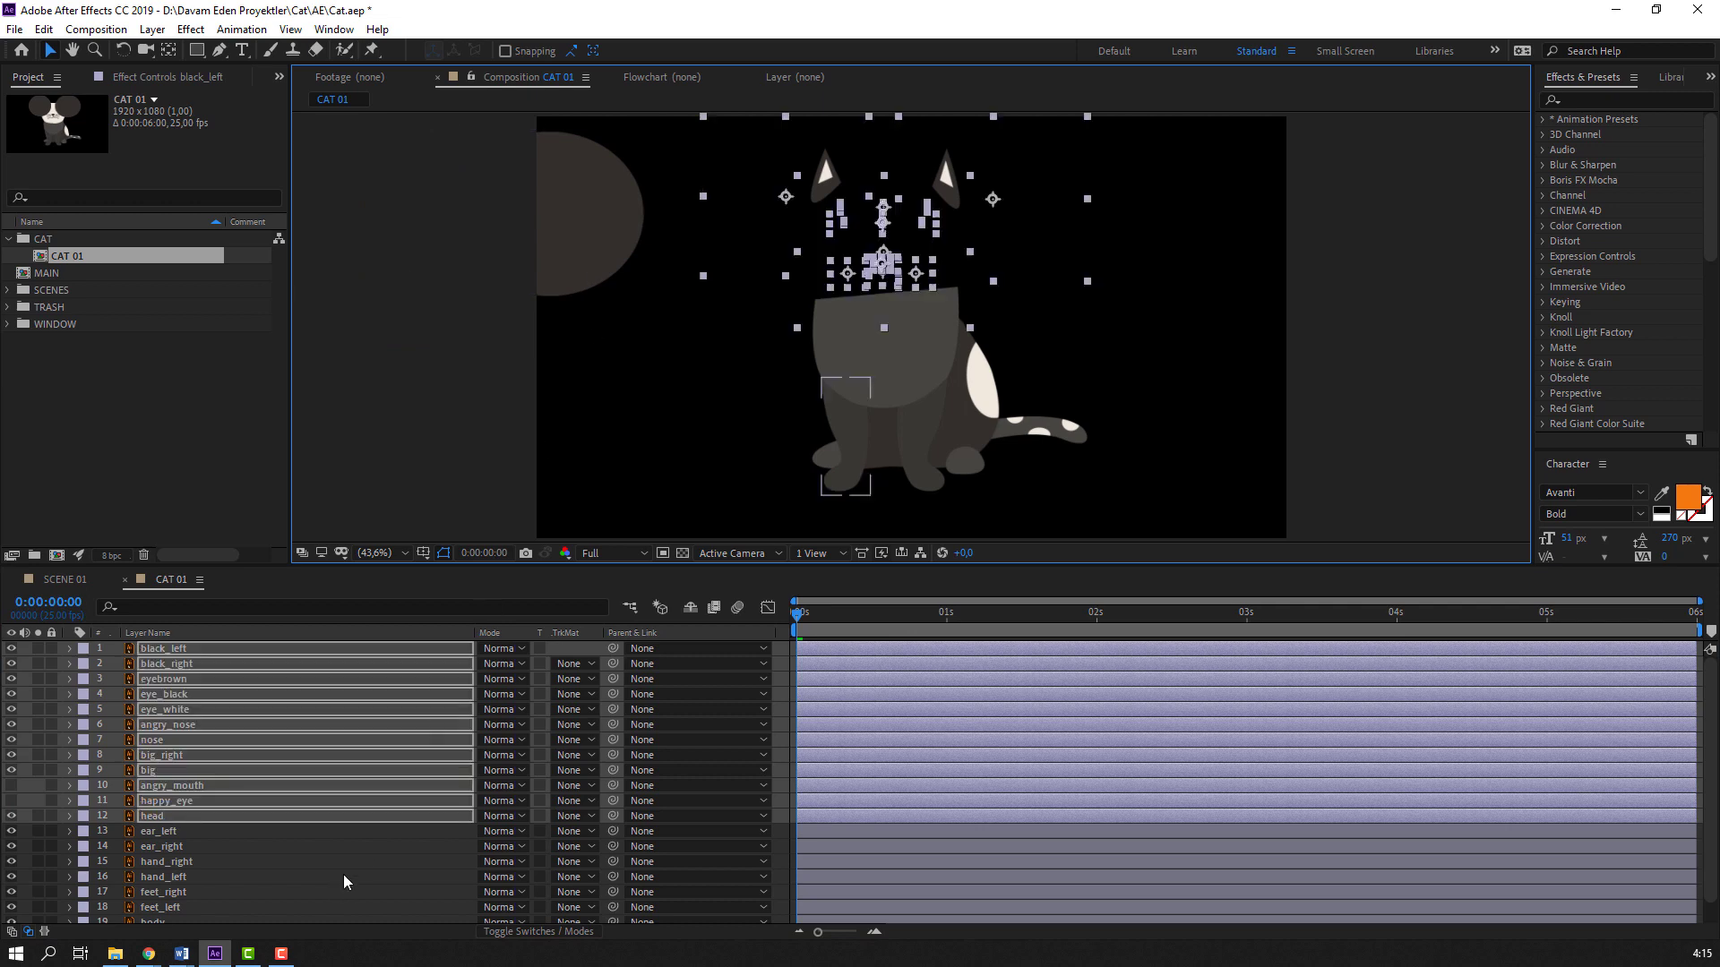
ctrl+click(161, 831)
ctrl+click(161, 846)
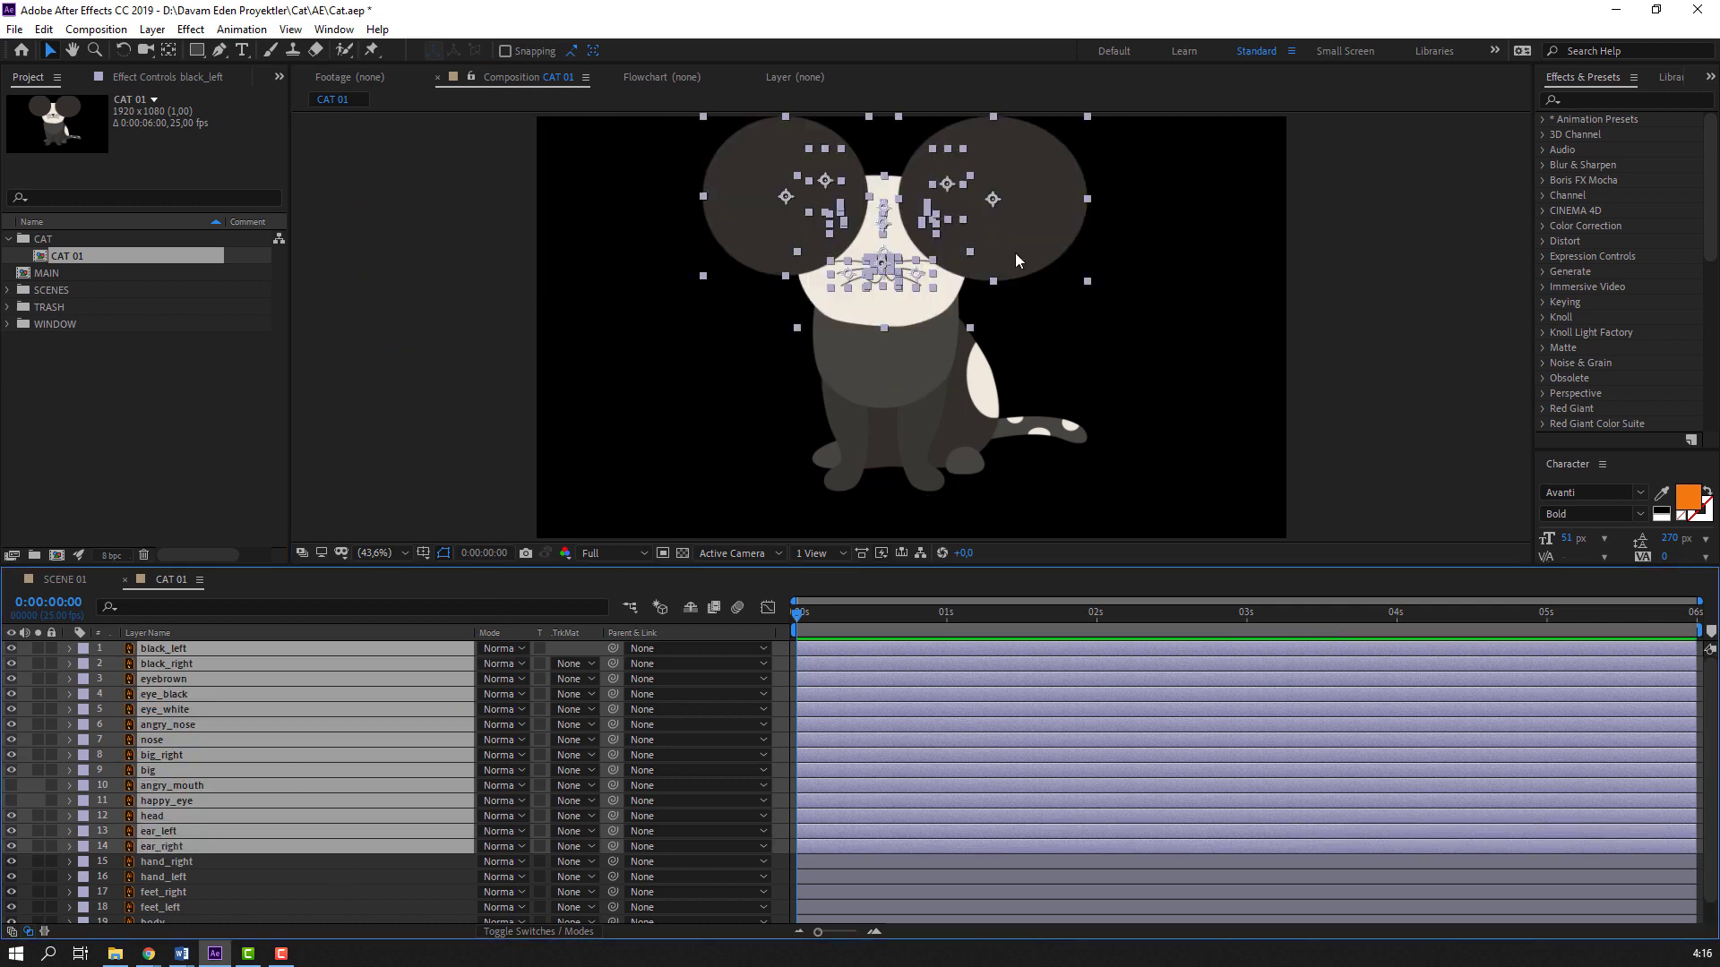
drag(1018, 240, 1066, 288)
key(ctrl+z)
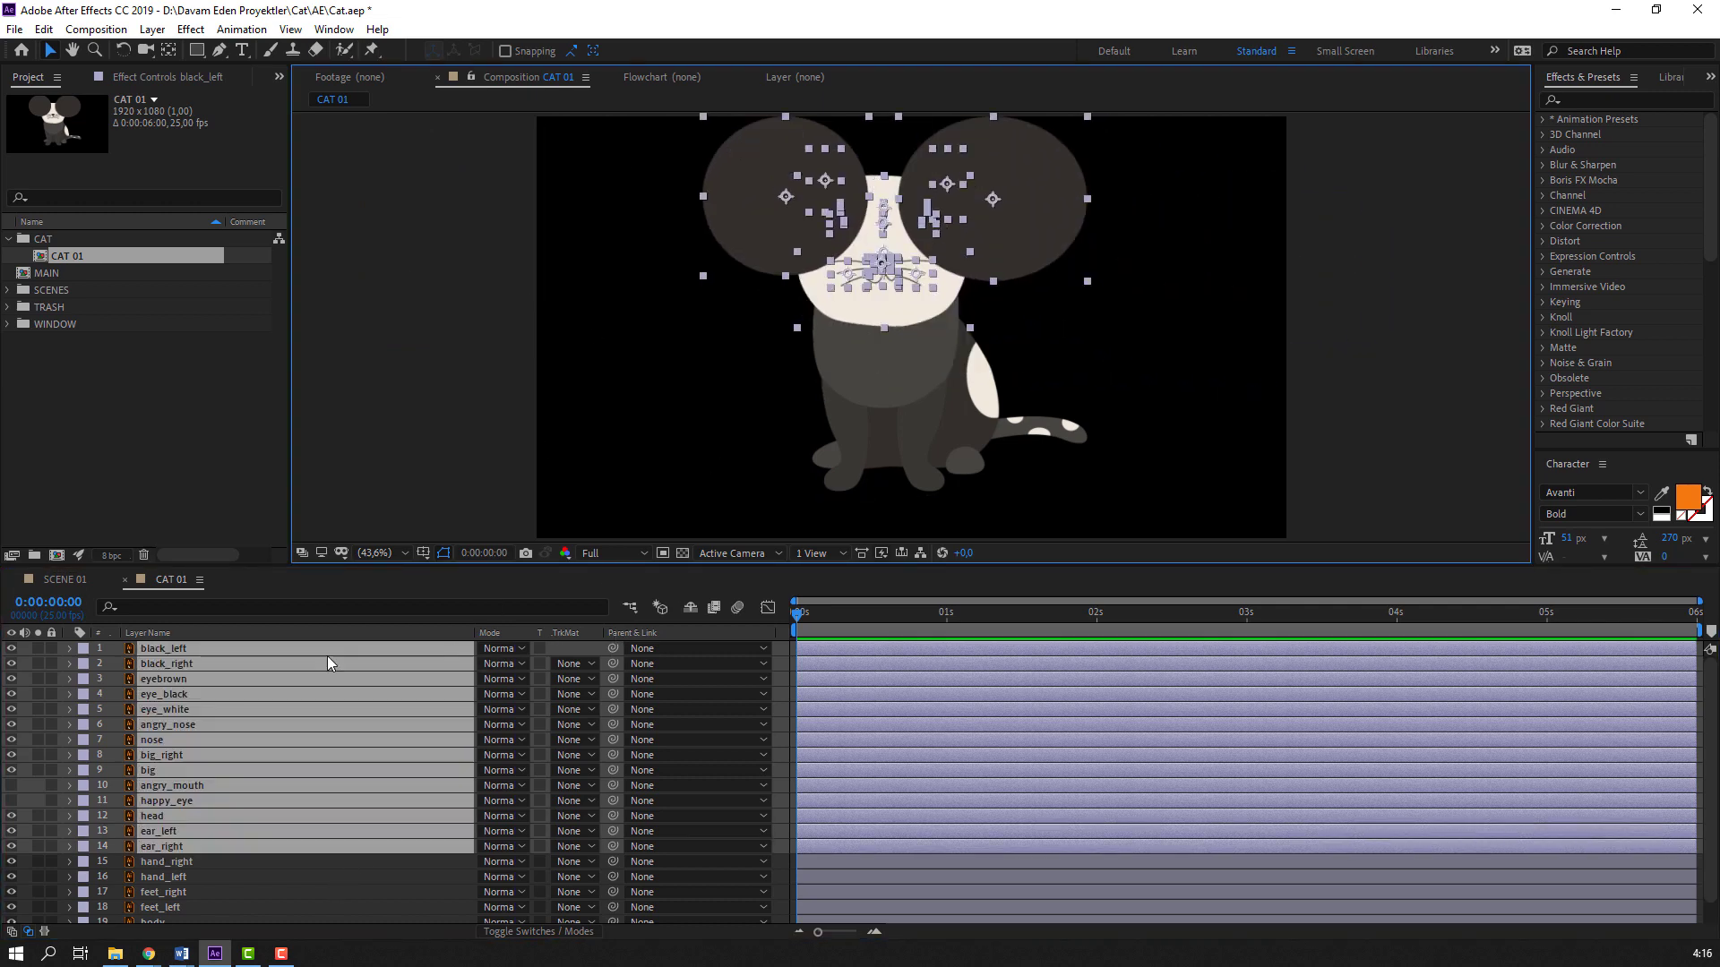
Pre-compose the selected head layers into a new composition named HEAD 01, moving all attributes into it
right_click(185, 664)
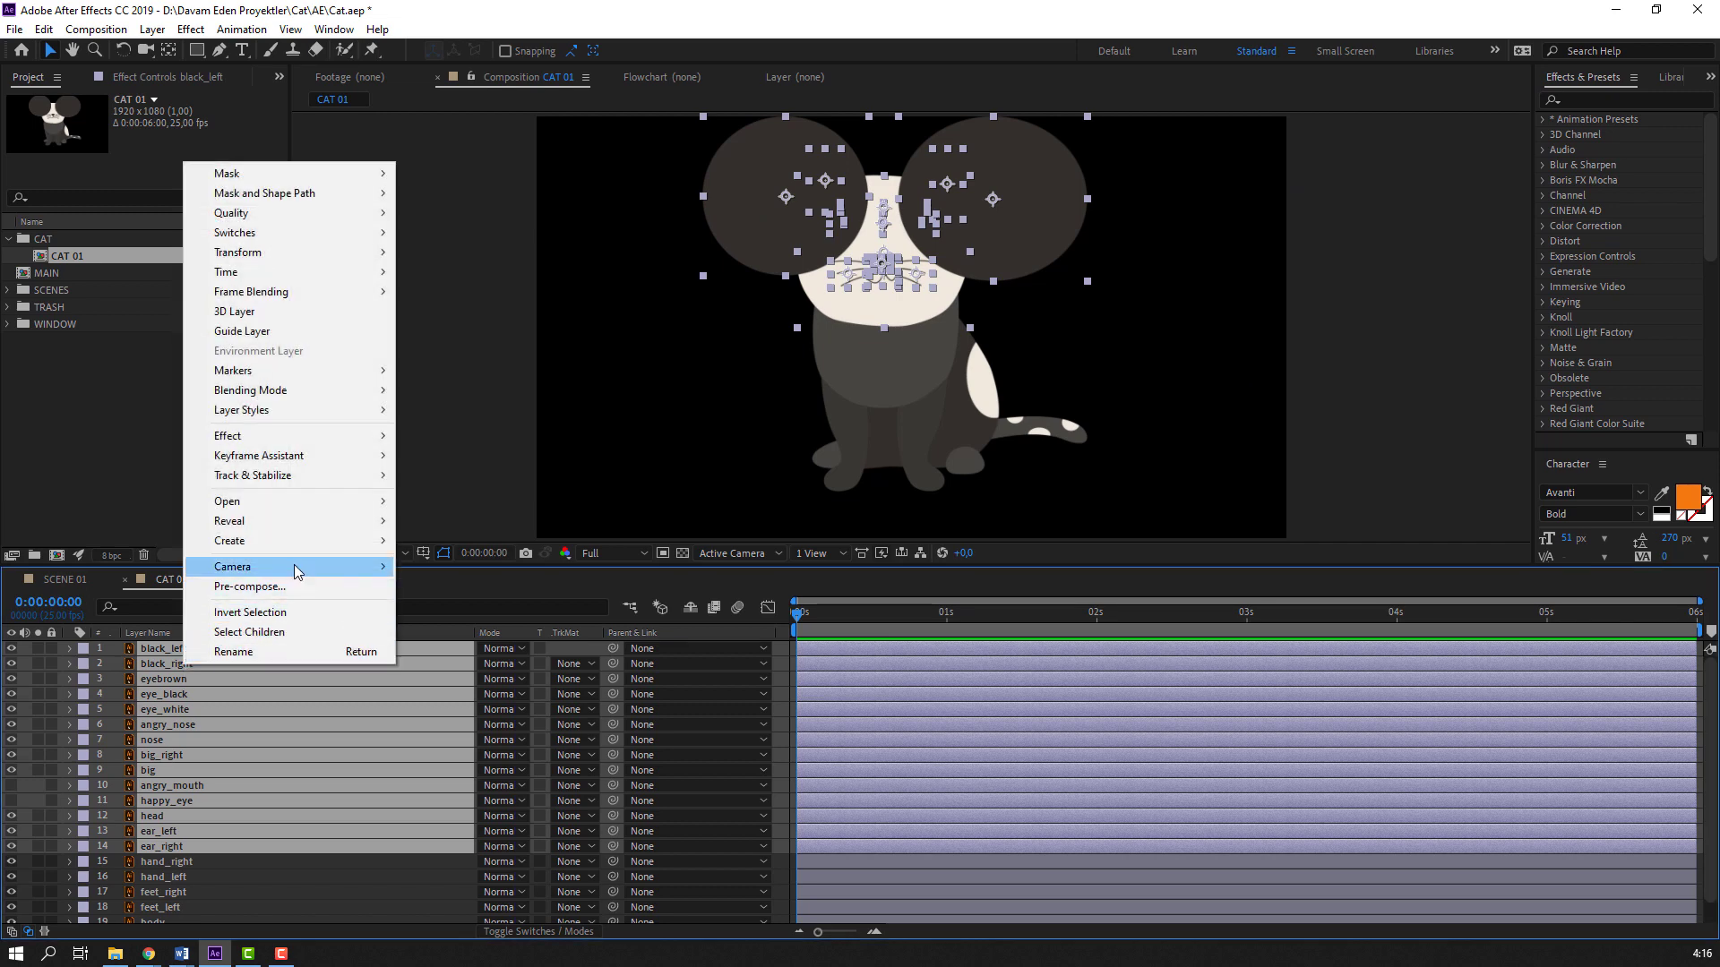
click(303, 591)
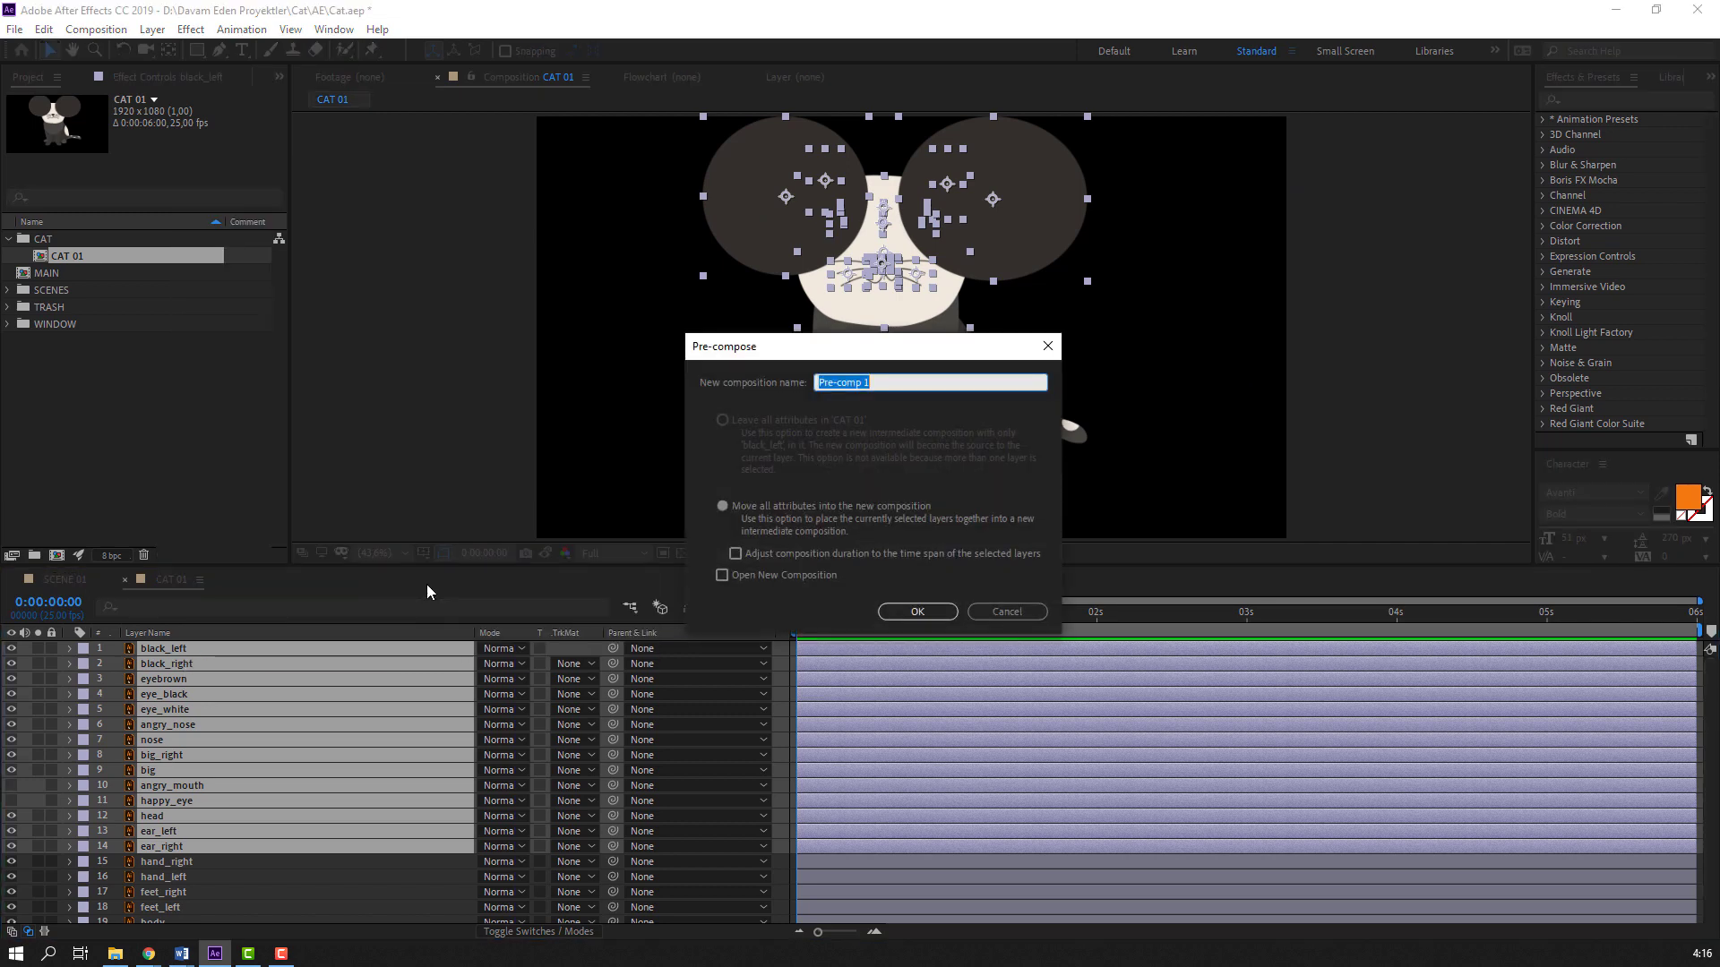
text(HEAD 01)
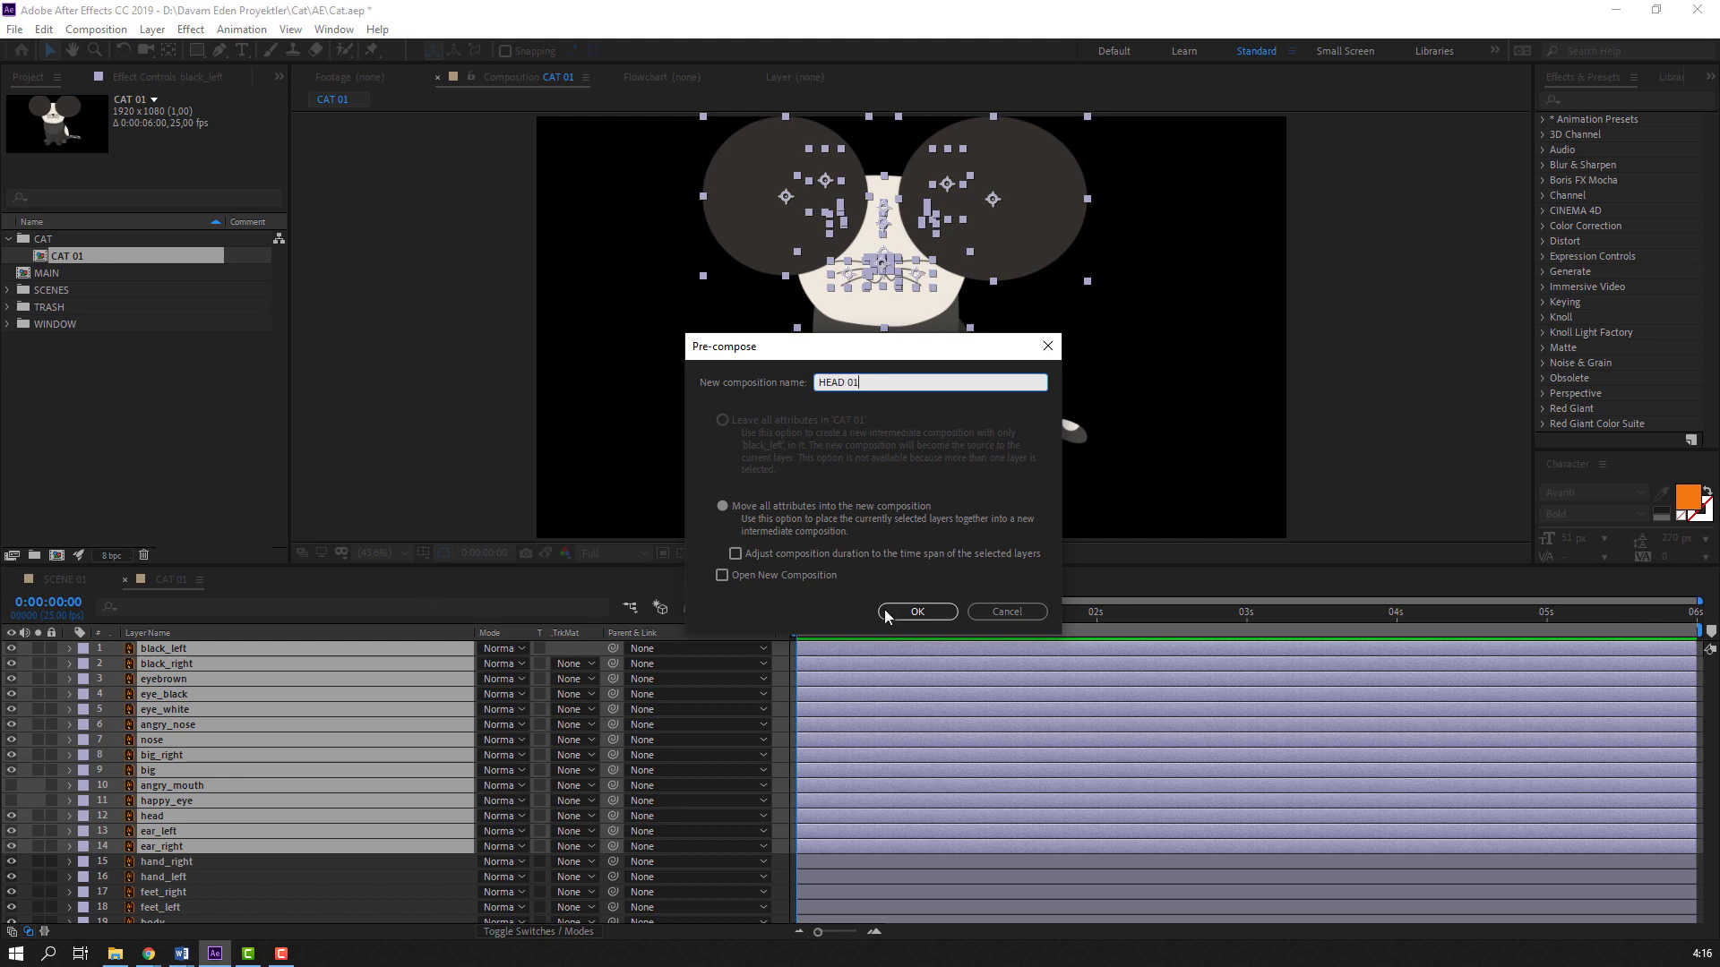
click(914, 612)
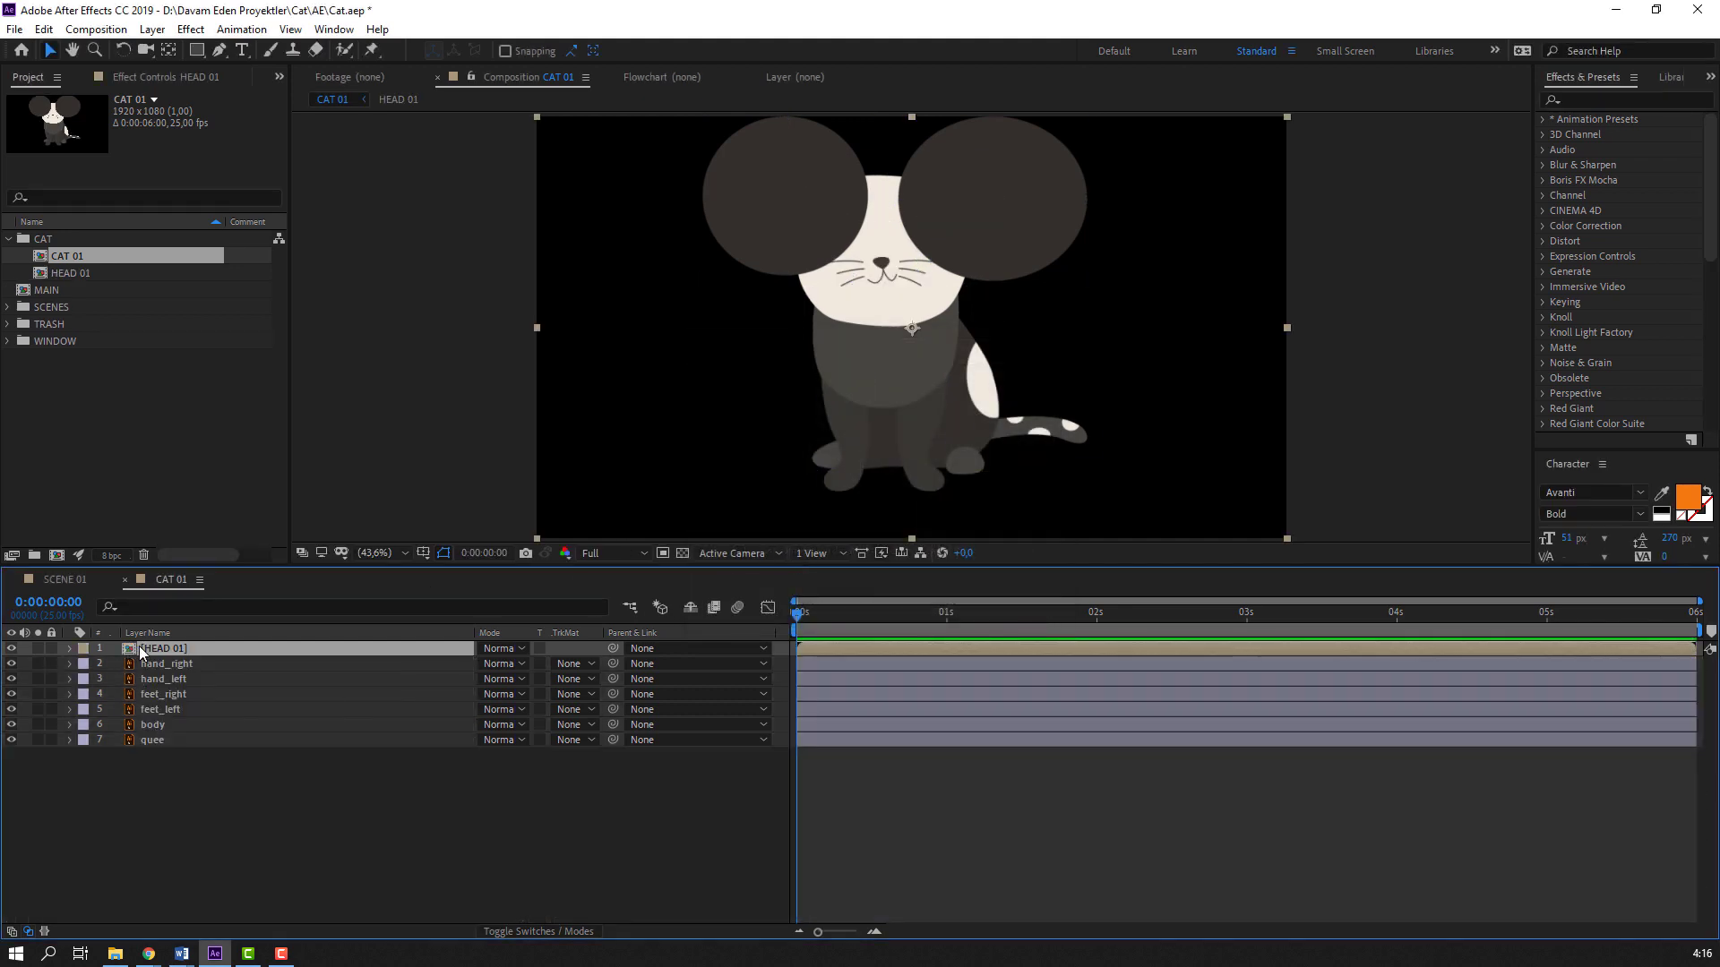
Open the HEAD 01 composition and temporarily hide black_left and black_right to inspect the face beneath them
double_click(162, 650)
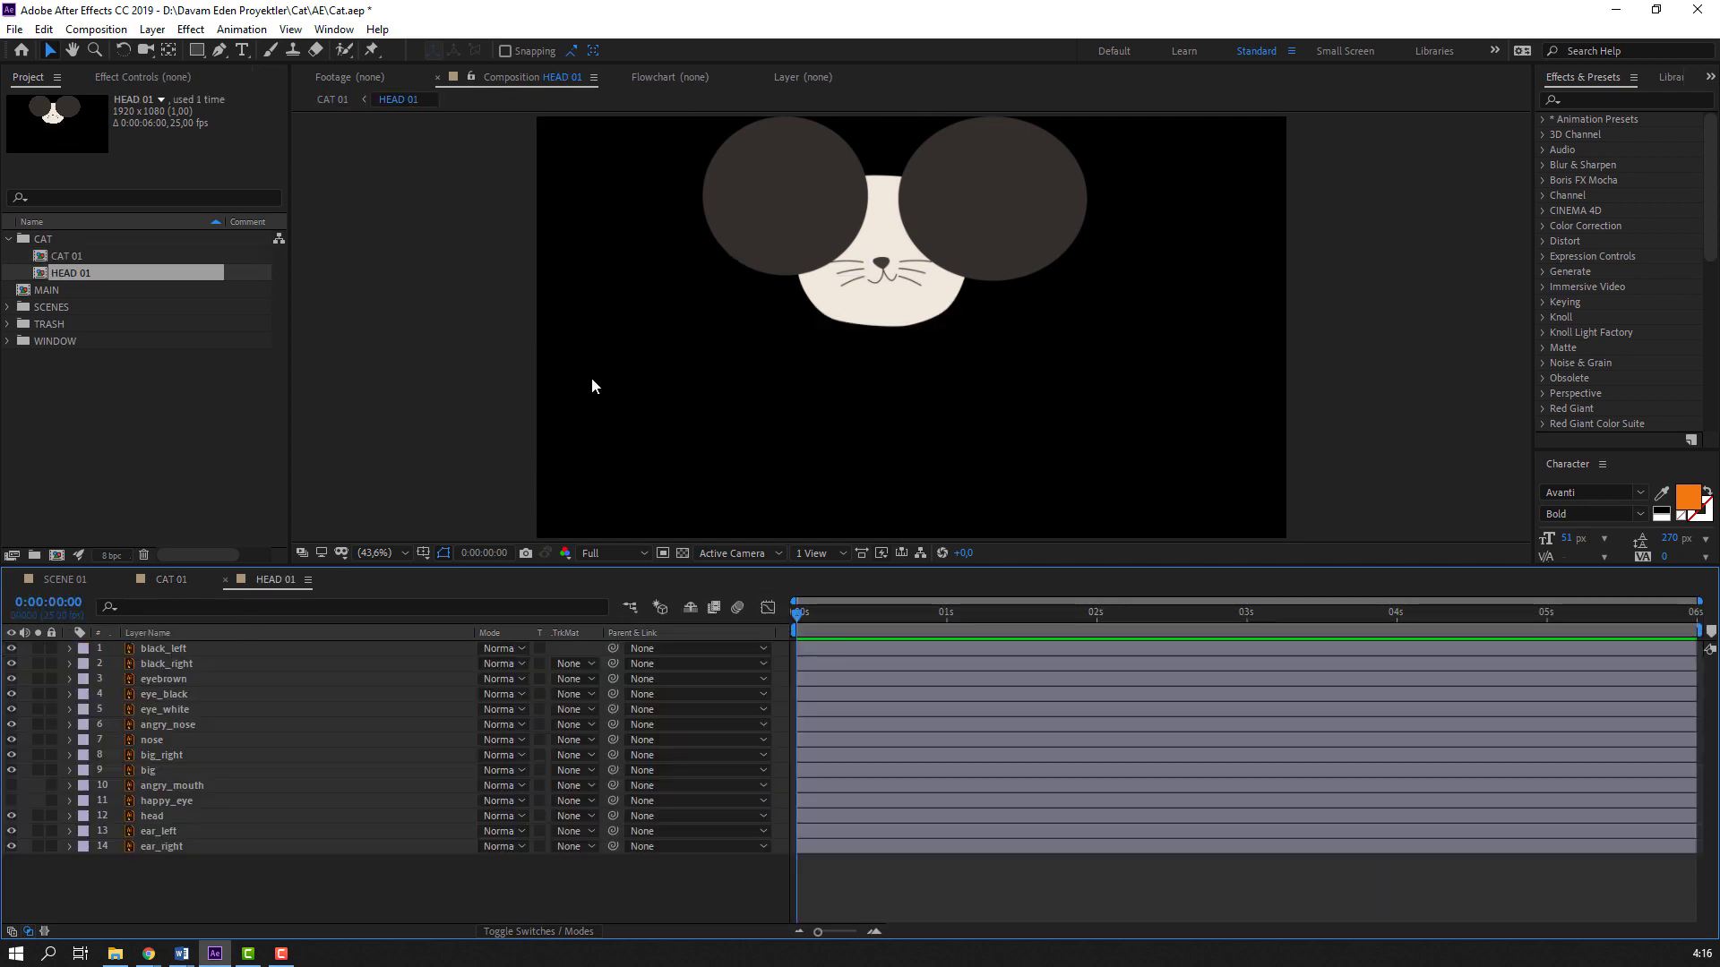
click(12, 649)
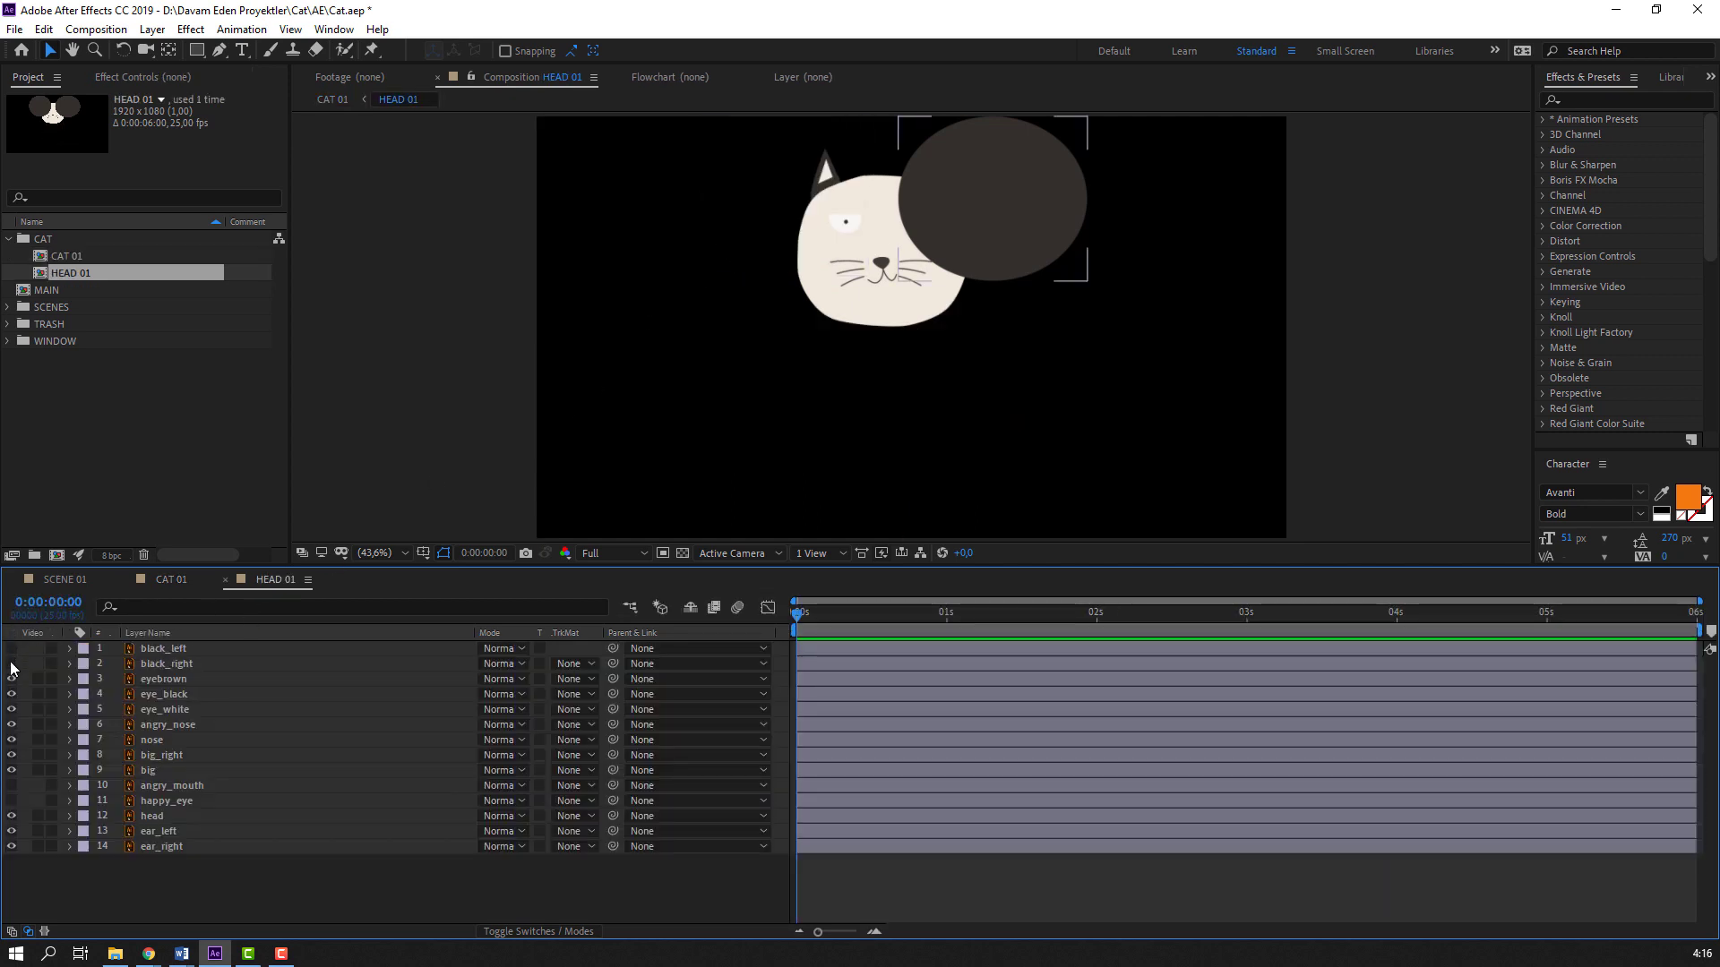
click(11, 664)
drag(957, 252, 885, 299)
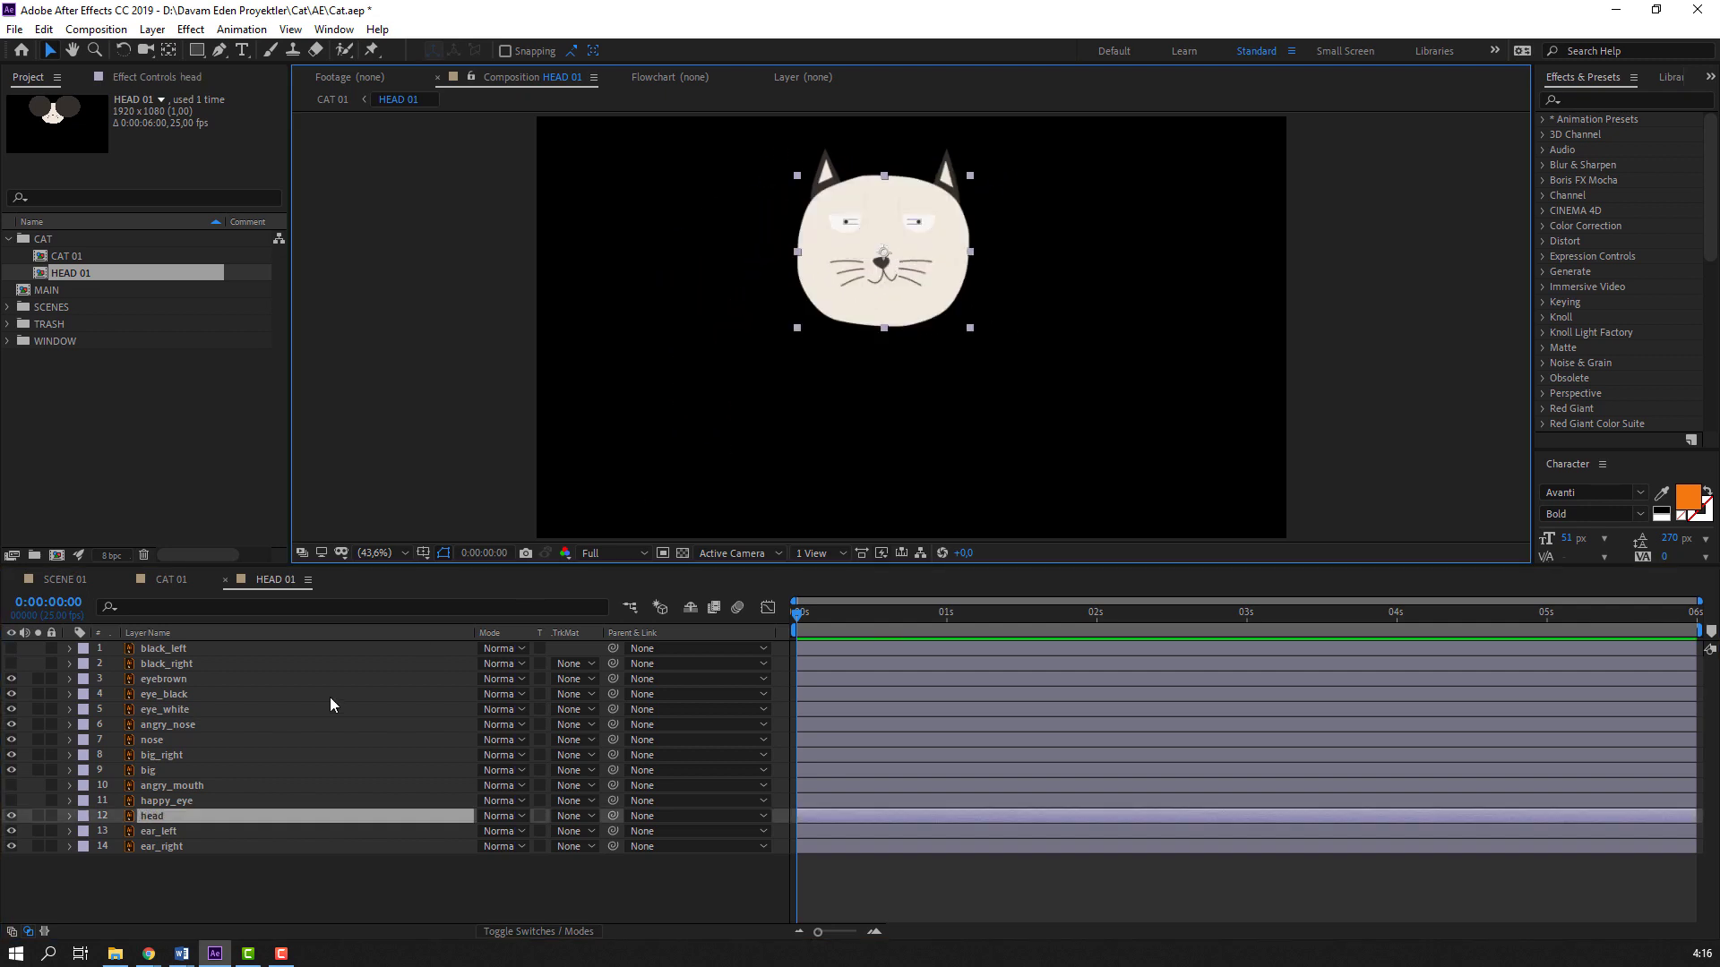
click(11, 663)
click(11, 647)
Move the black_left and black_right layers directly above the head layer in the stack
ctrl+click(151, 664)
ctrl+click(169, 655)
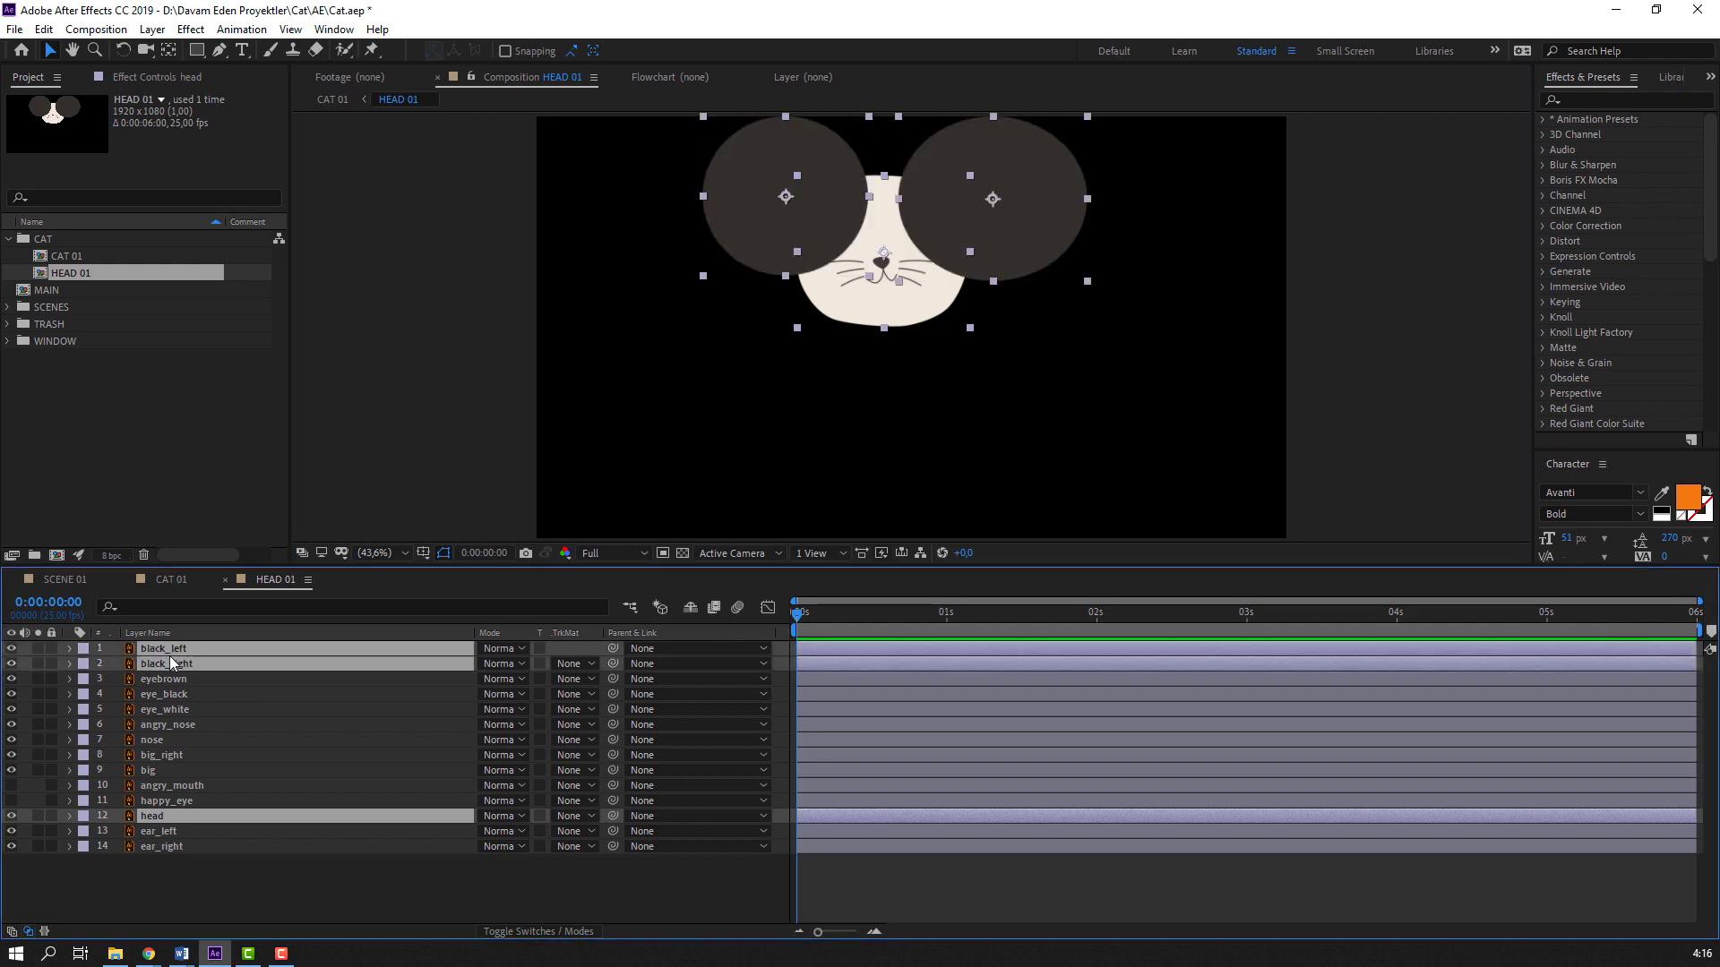
click(125, 879)
click(167, 663)
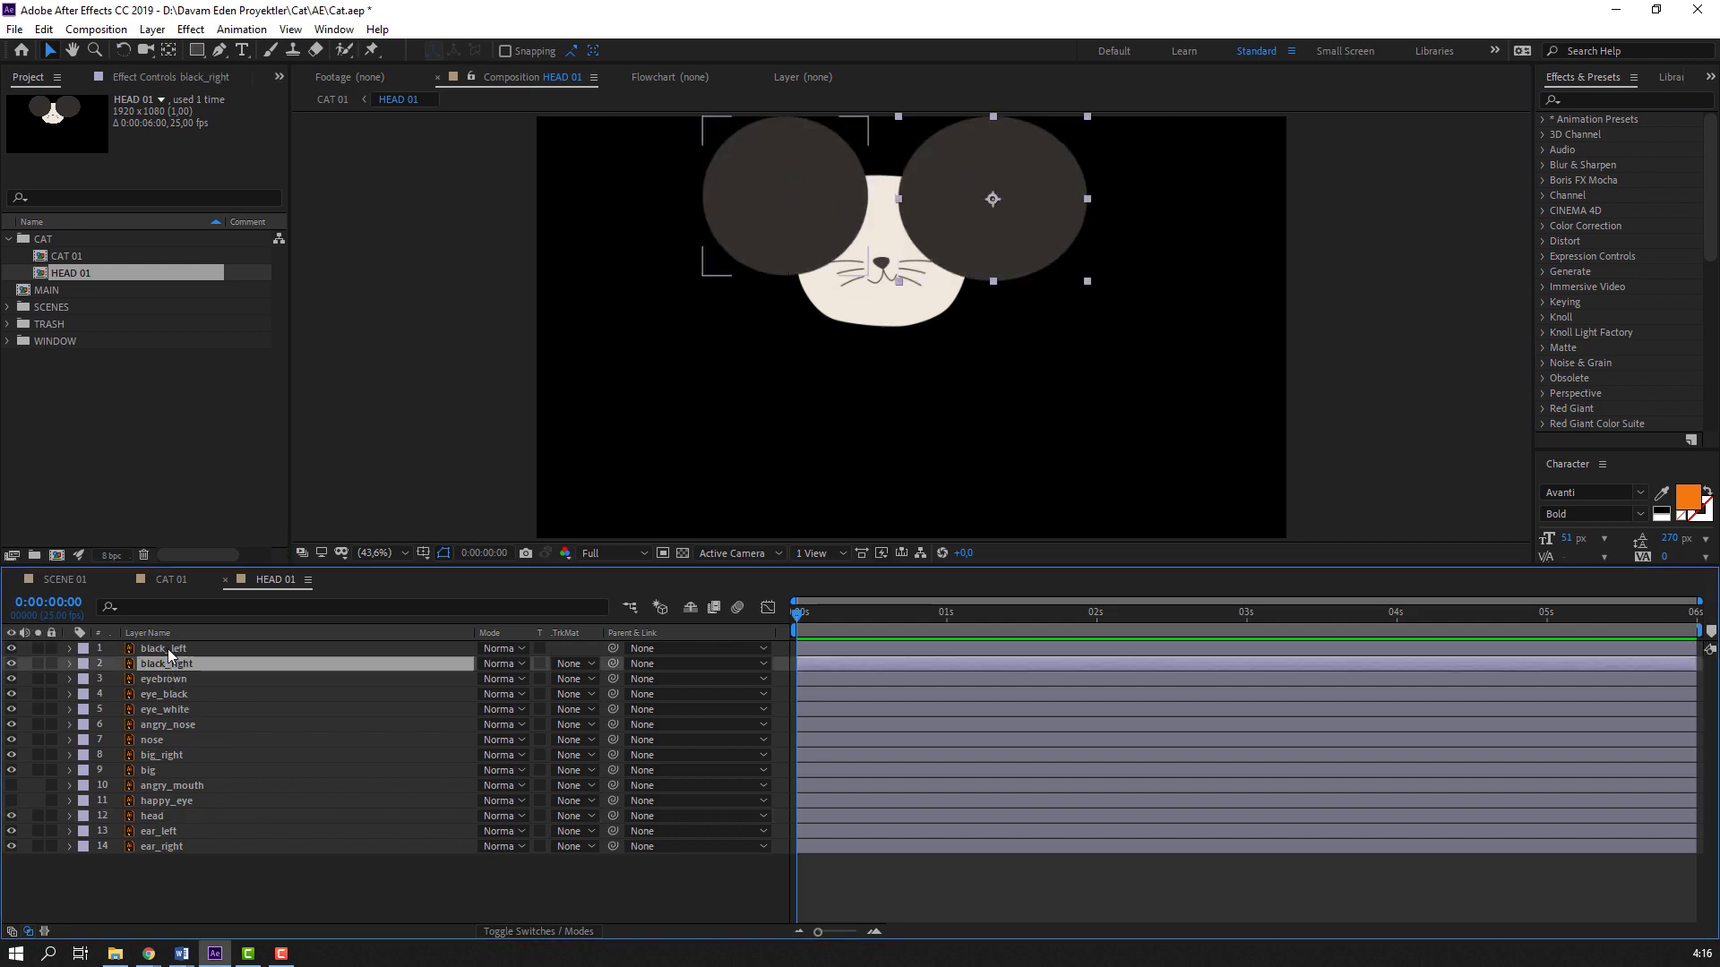
ctrl+click(168, 649)
drag(169, 659, 212, 809)
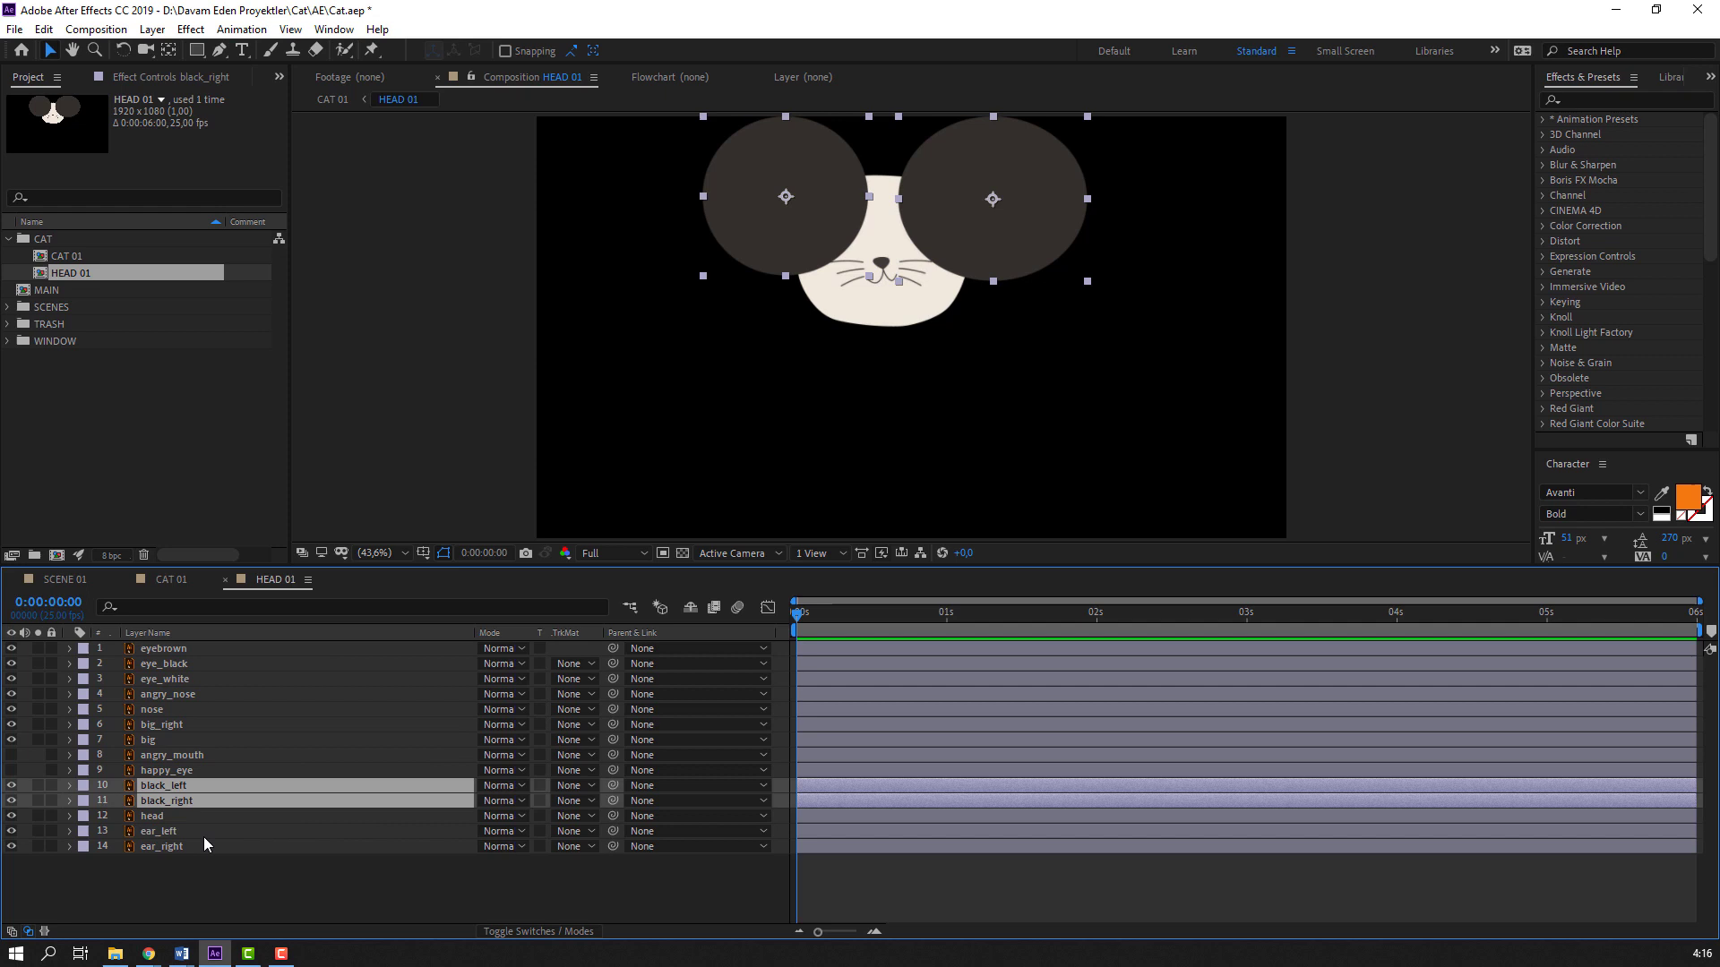
Solo the black_left, black_right and head layers to isolate them in the HEAD 01 composition
click(161, 817)
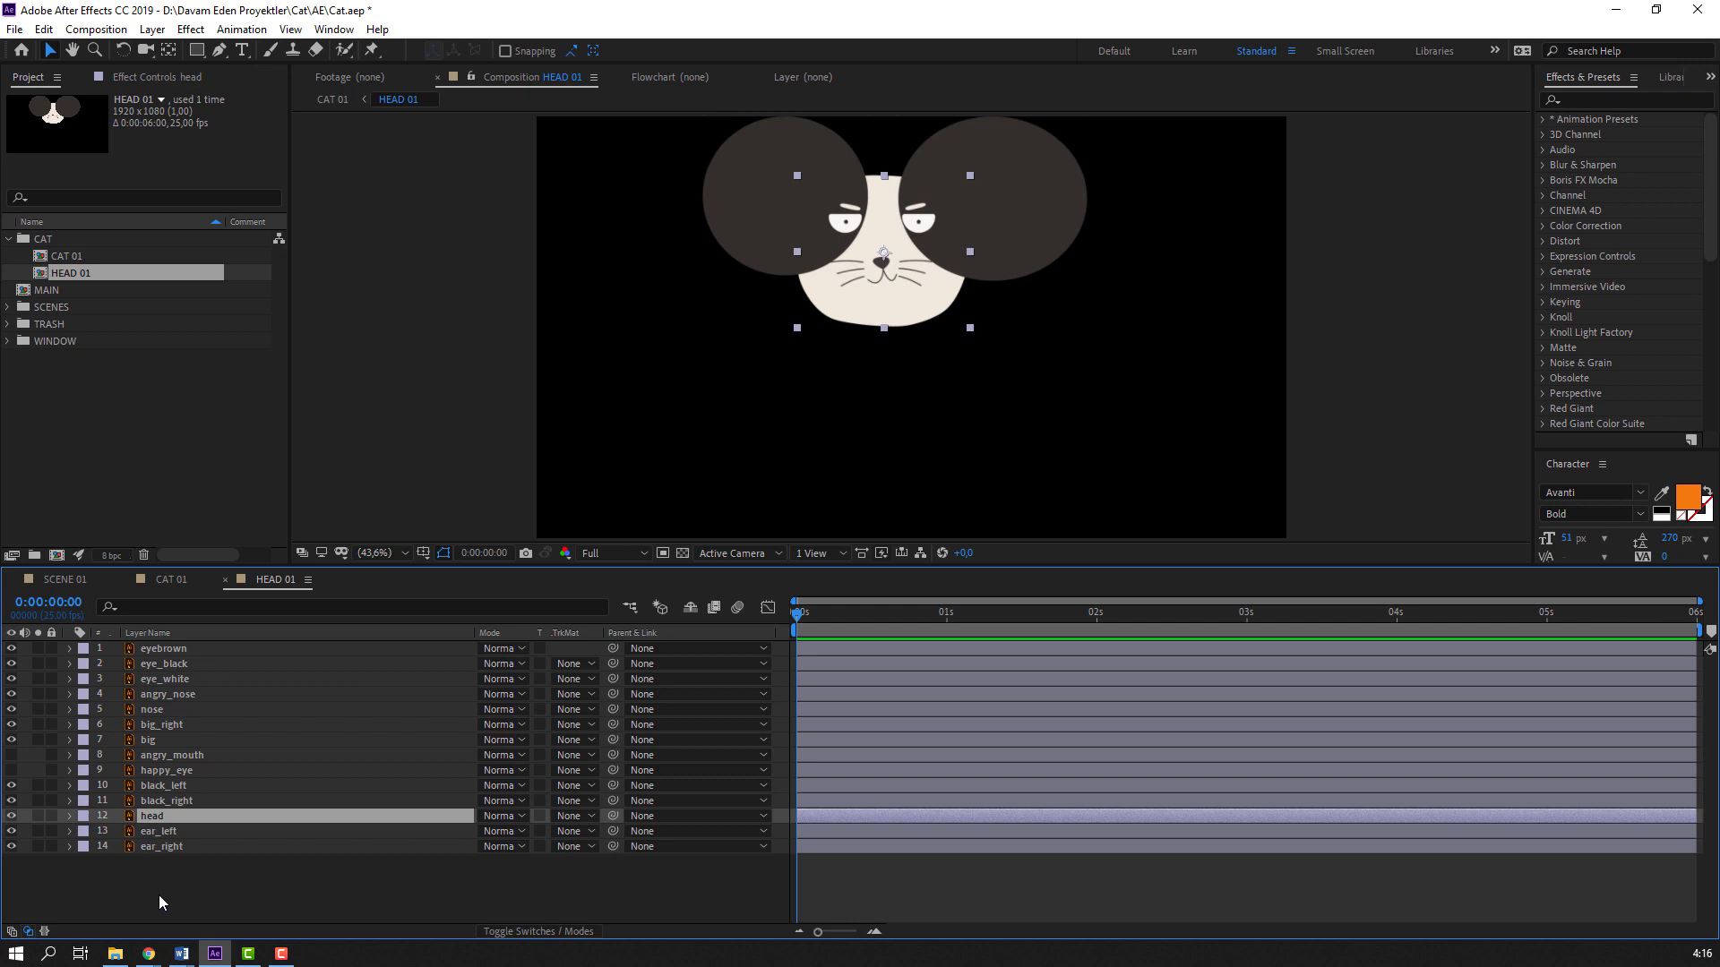
click(168, 801)
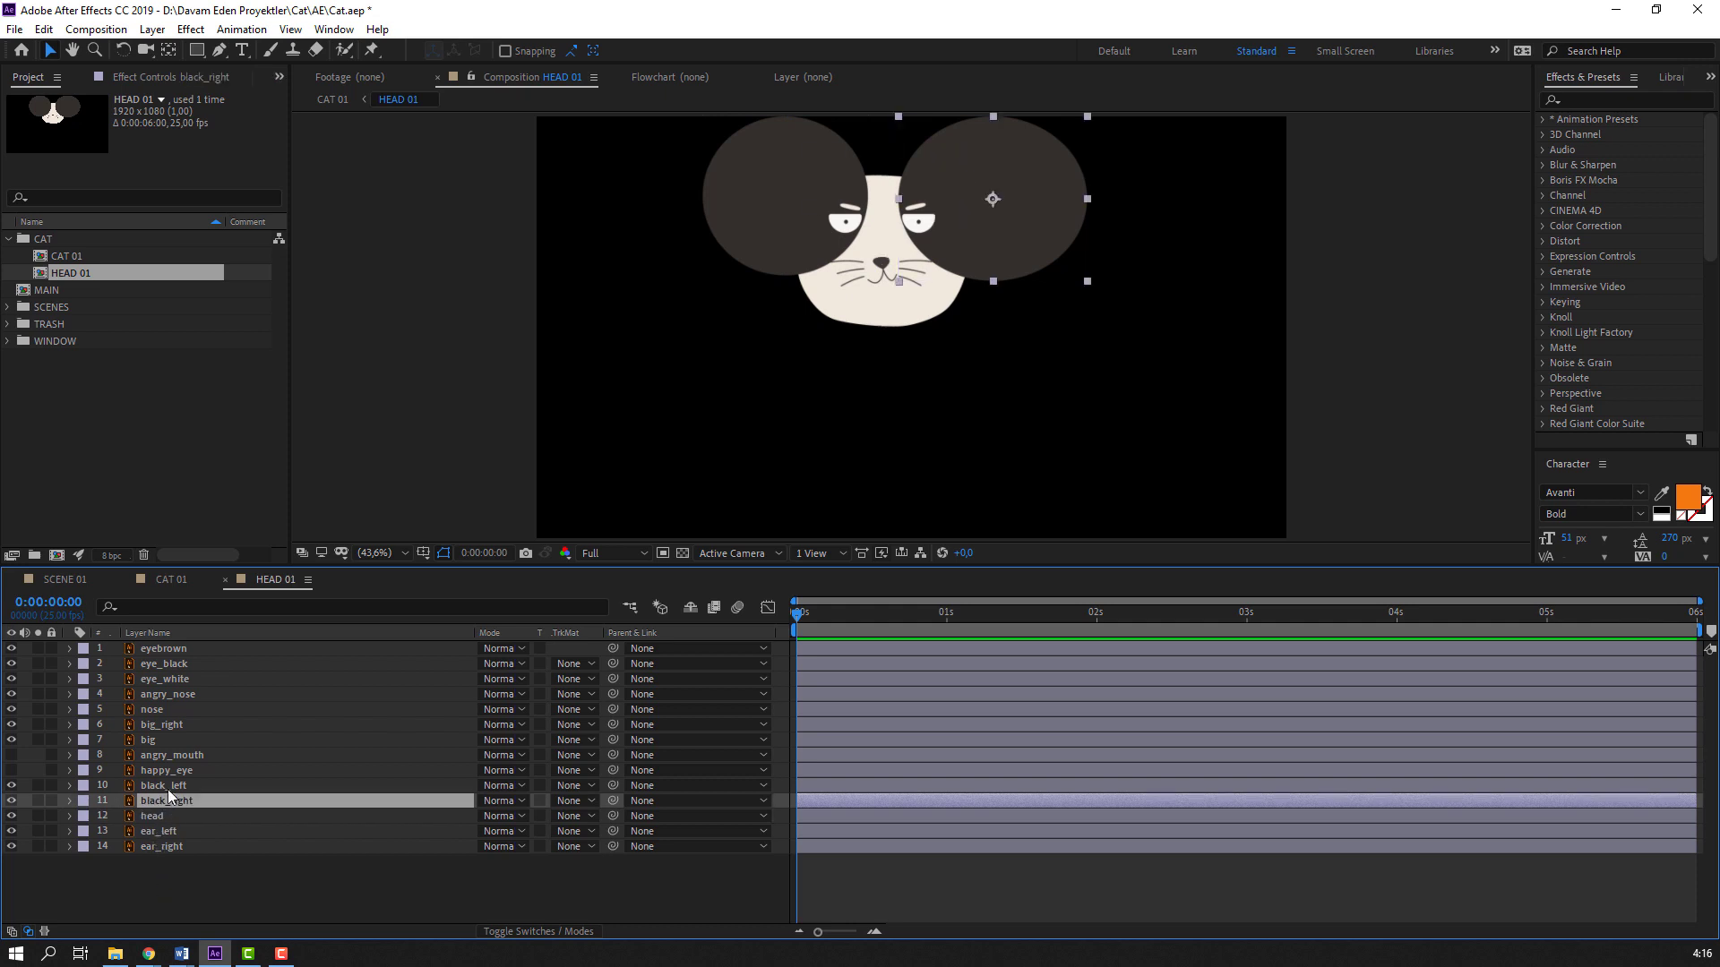
click(168, 788)
ctrl+click(163, 800)
ctrl+click(161, 815)
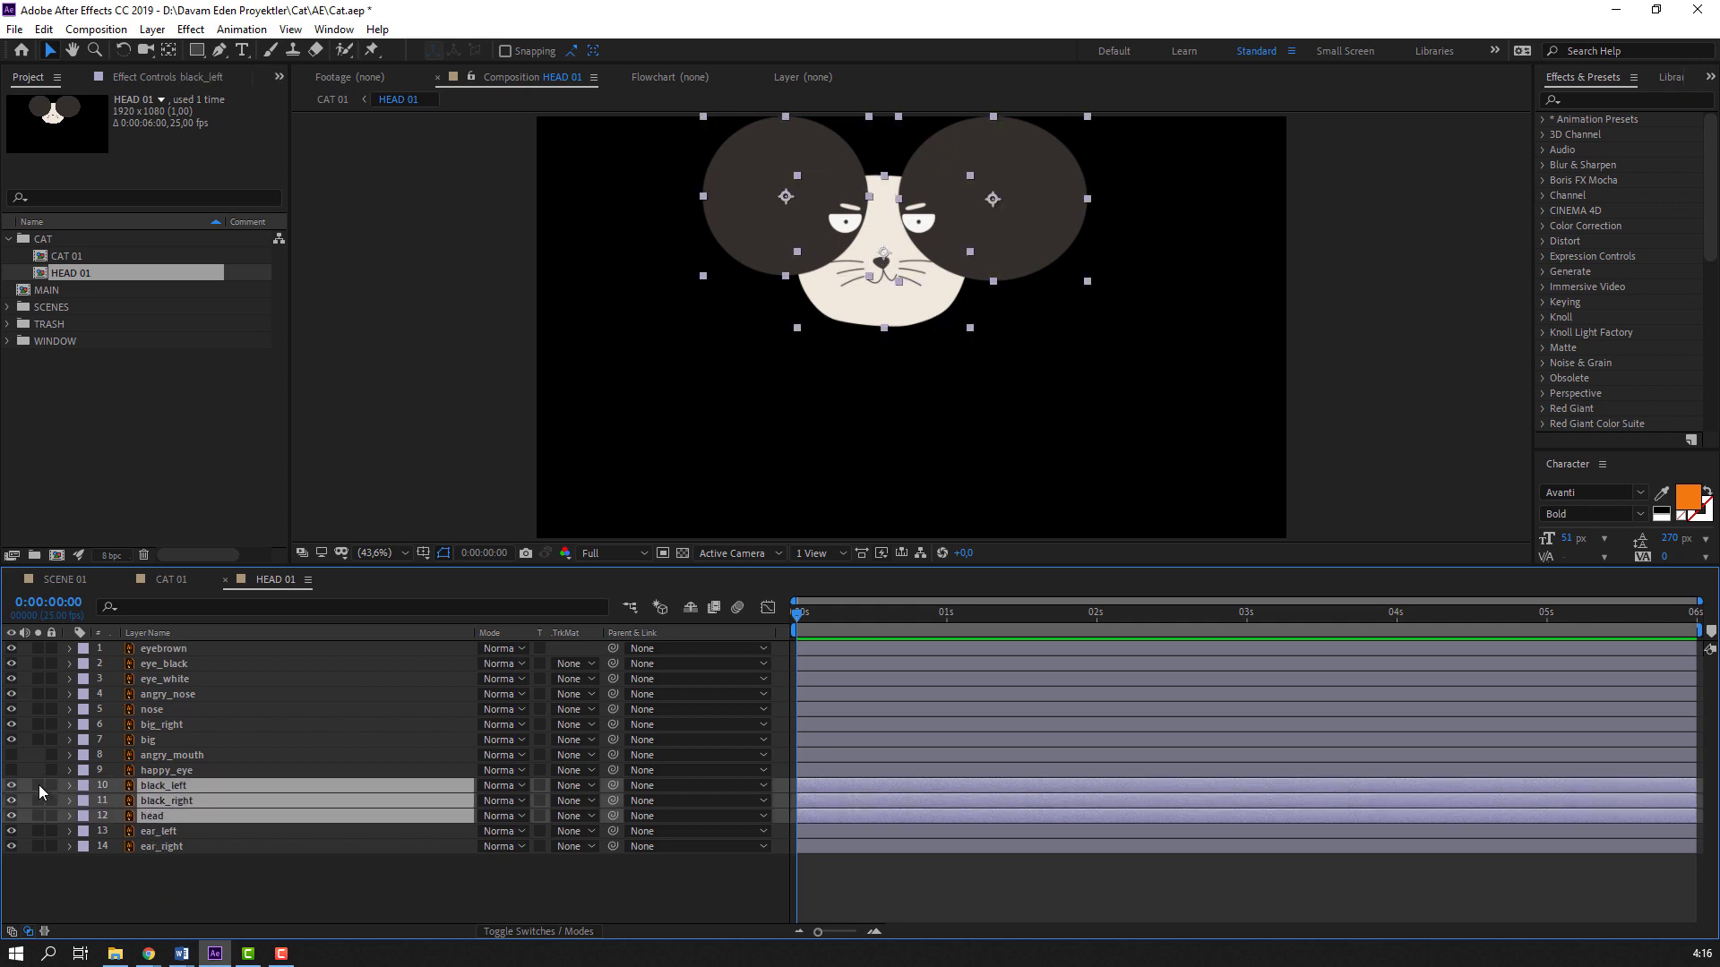
click(37, 785)
click(116, 878)
Duplicate the head layer and move the copy directly above black_right in the stack
click(143, 815)
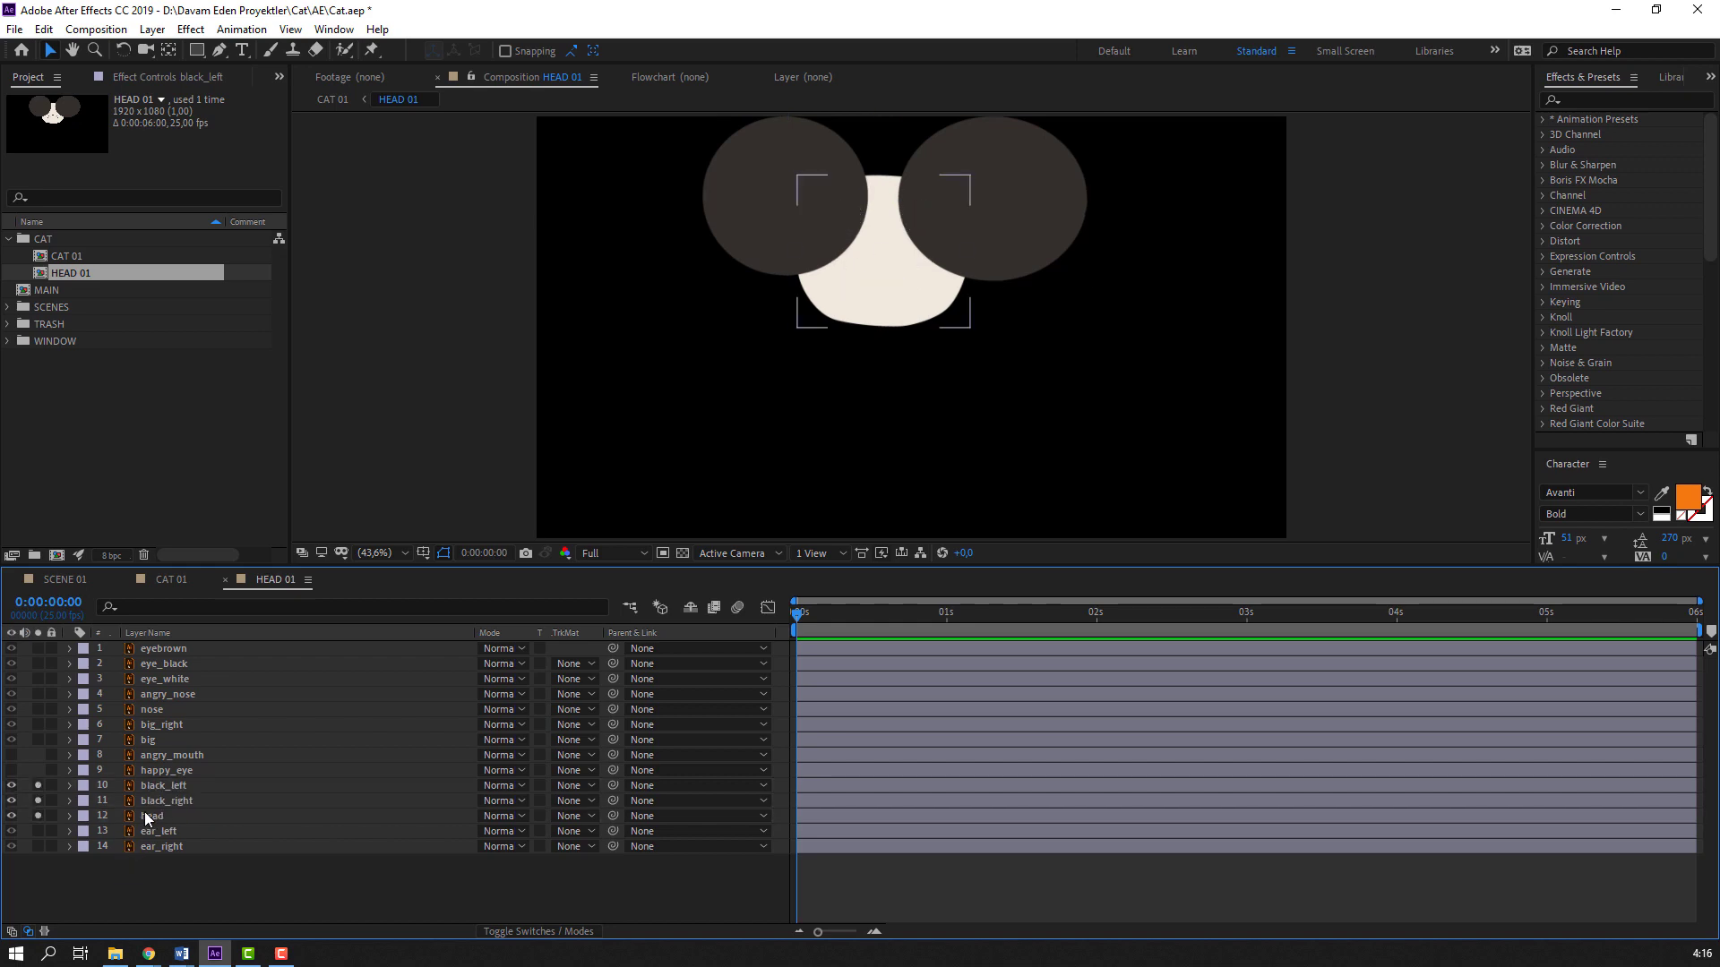
click(43, 29)
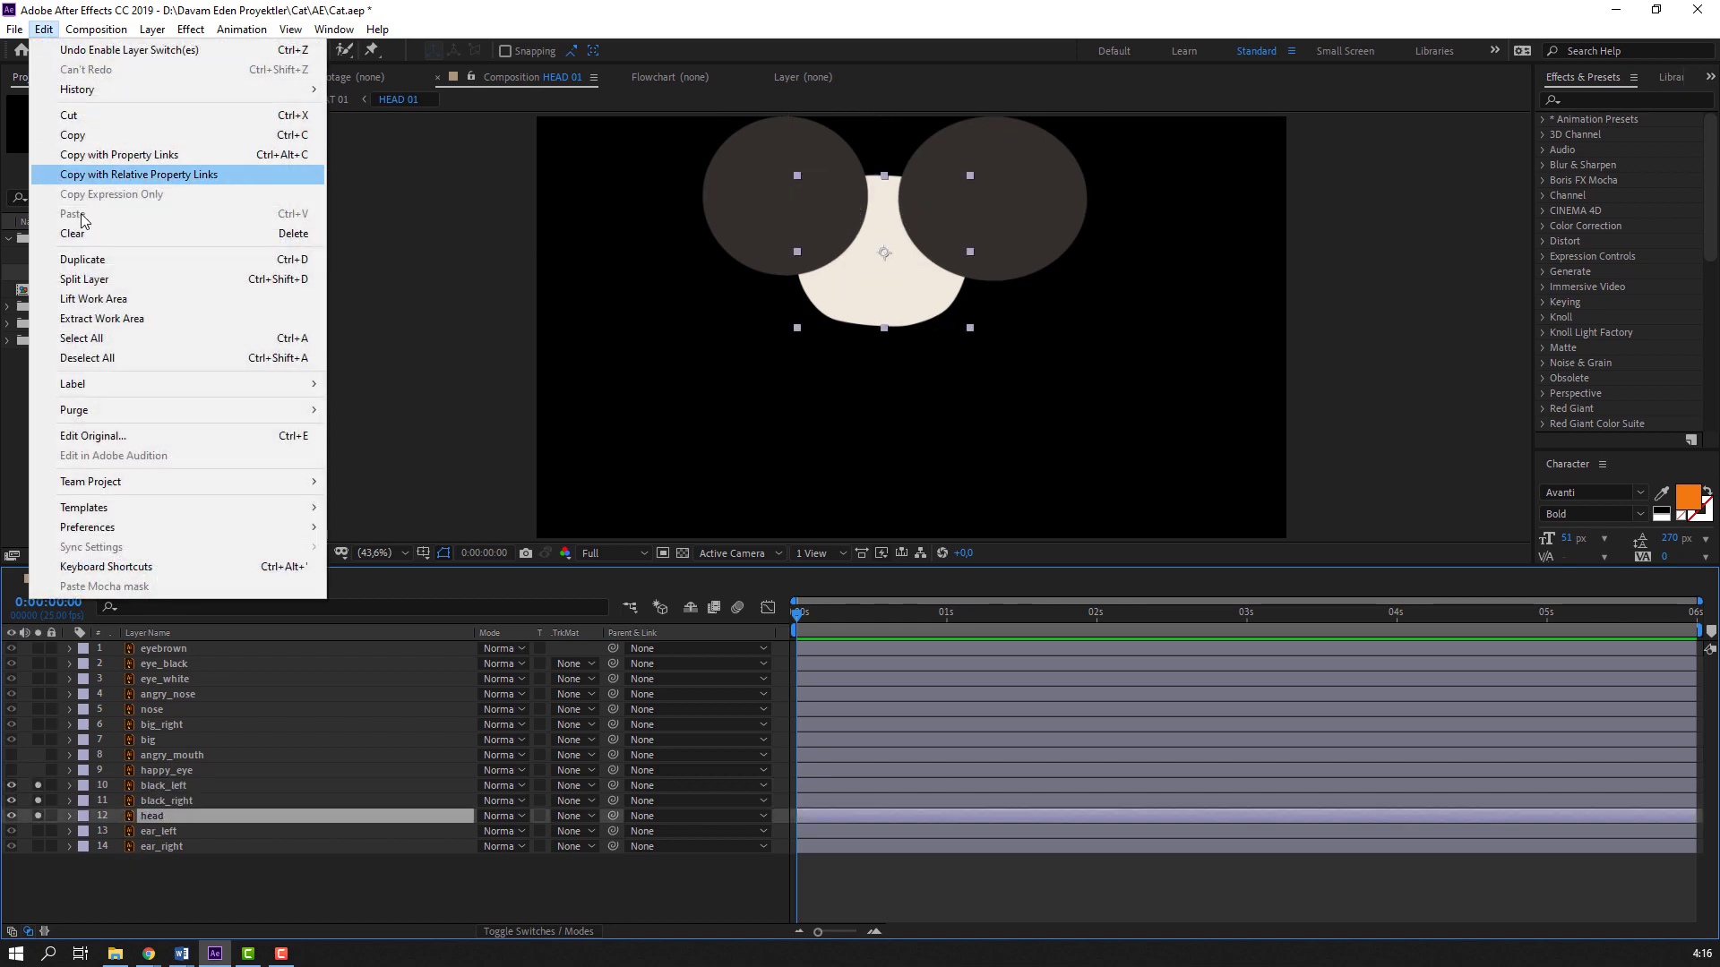
click(93, 258)
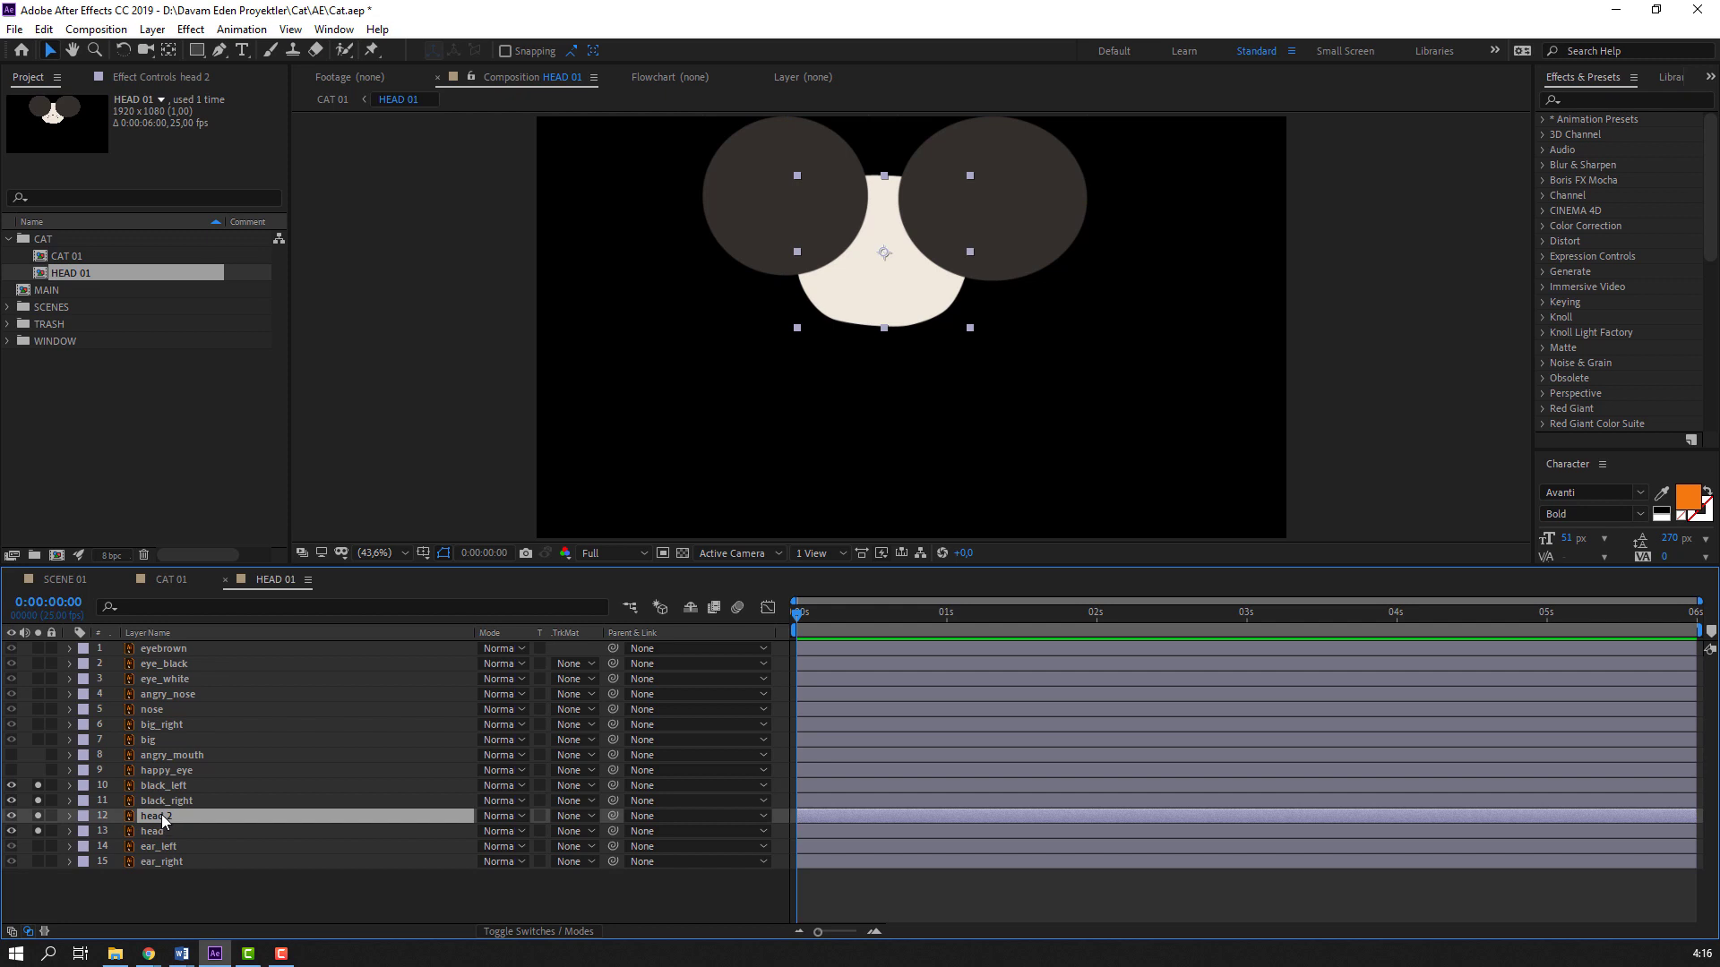
drag(163, 815, 170, 800)
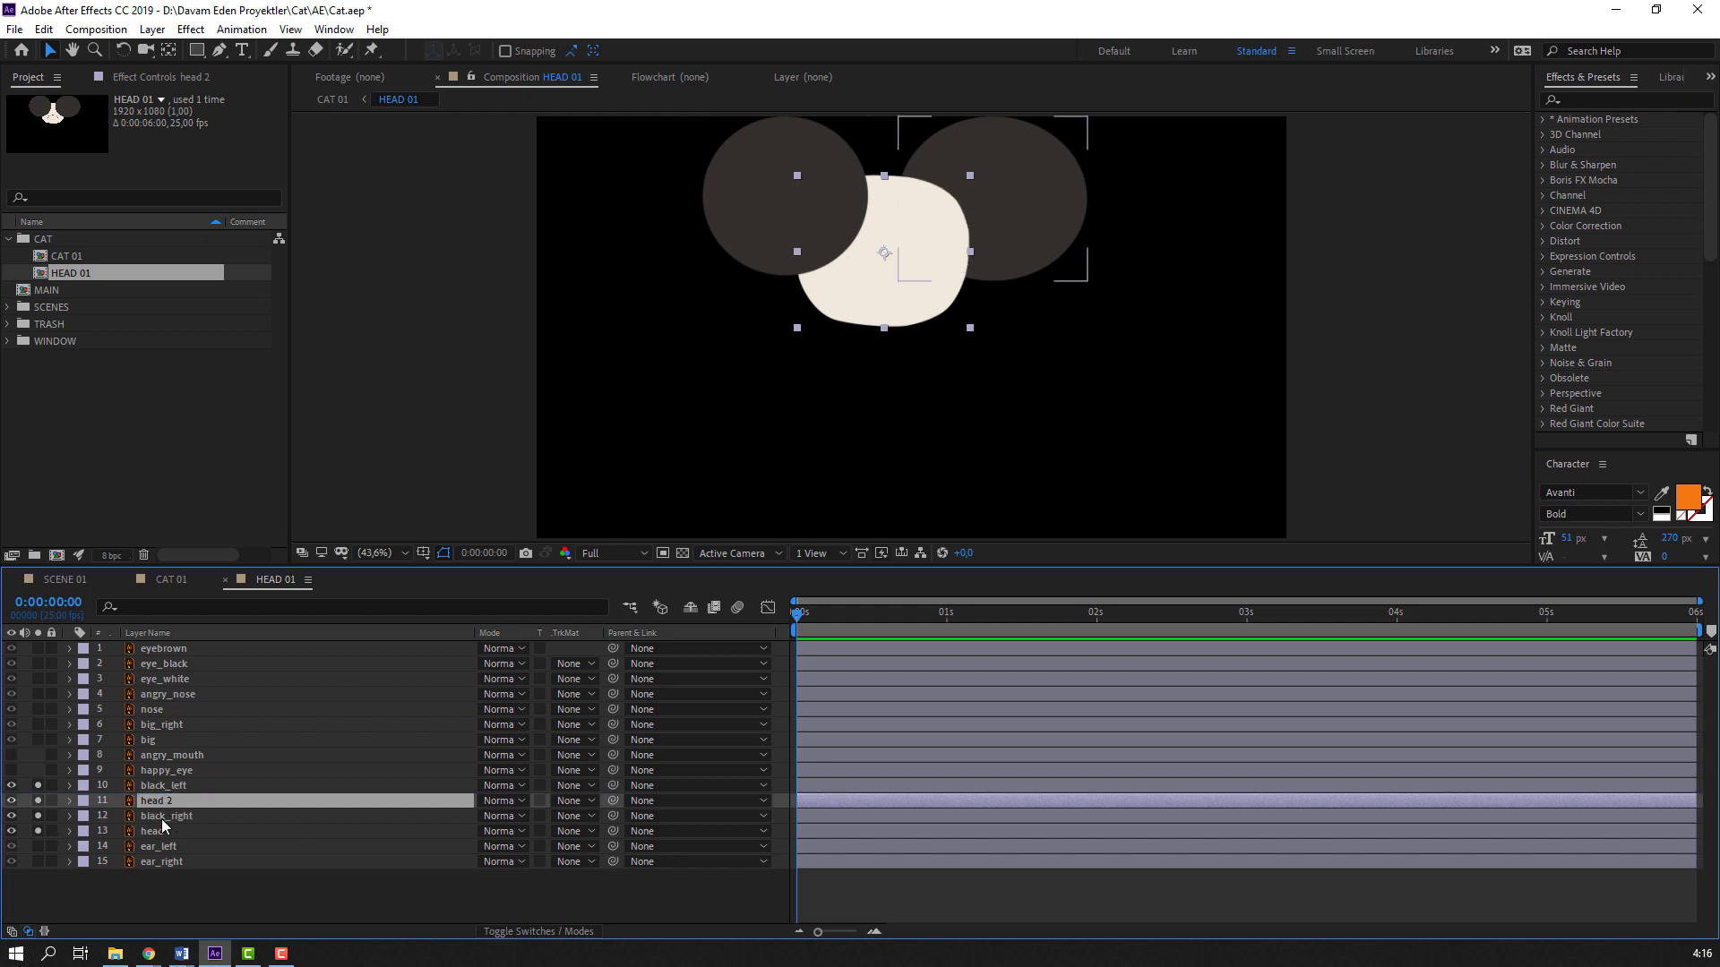
Set the black_right layer's track matte to Alpha Matte "head 2"
click(161, 817)
click(573, 816)
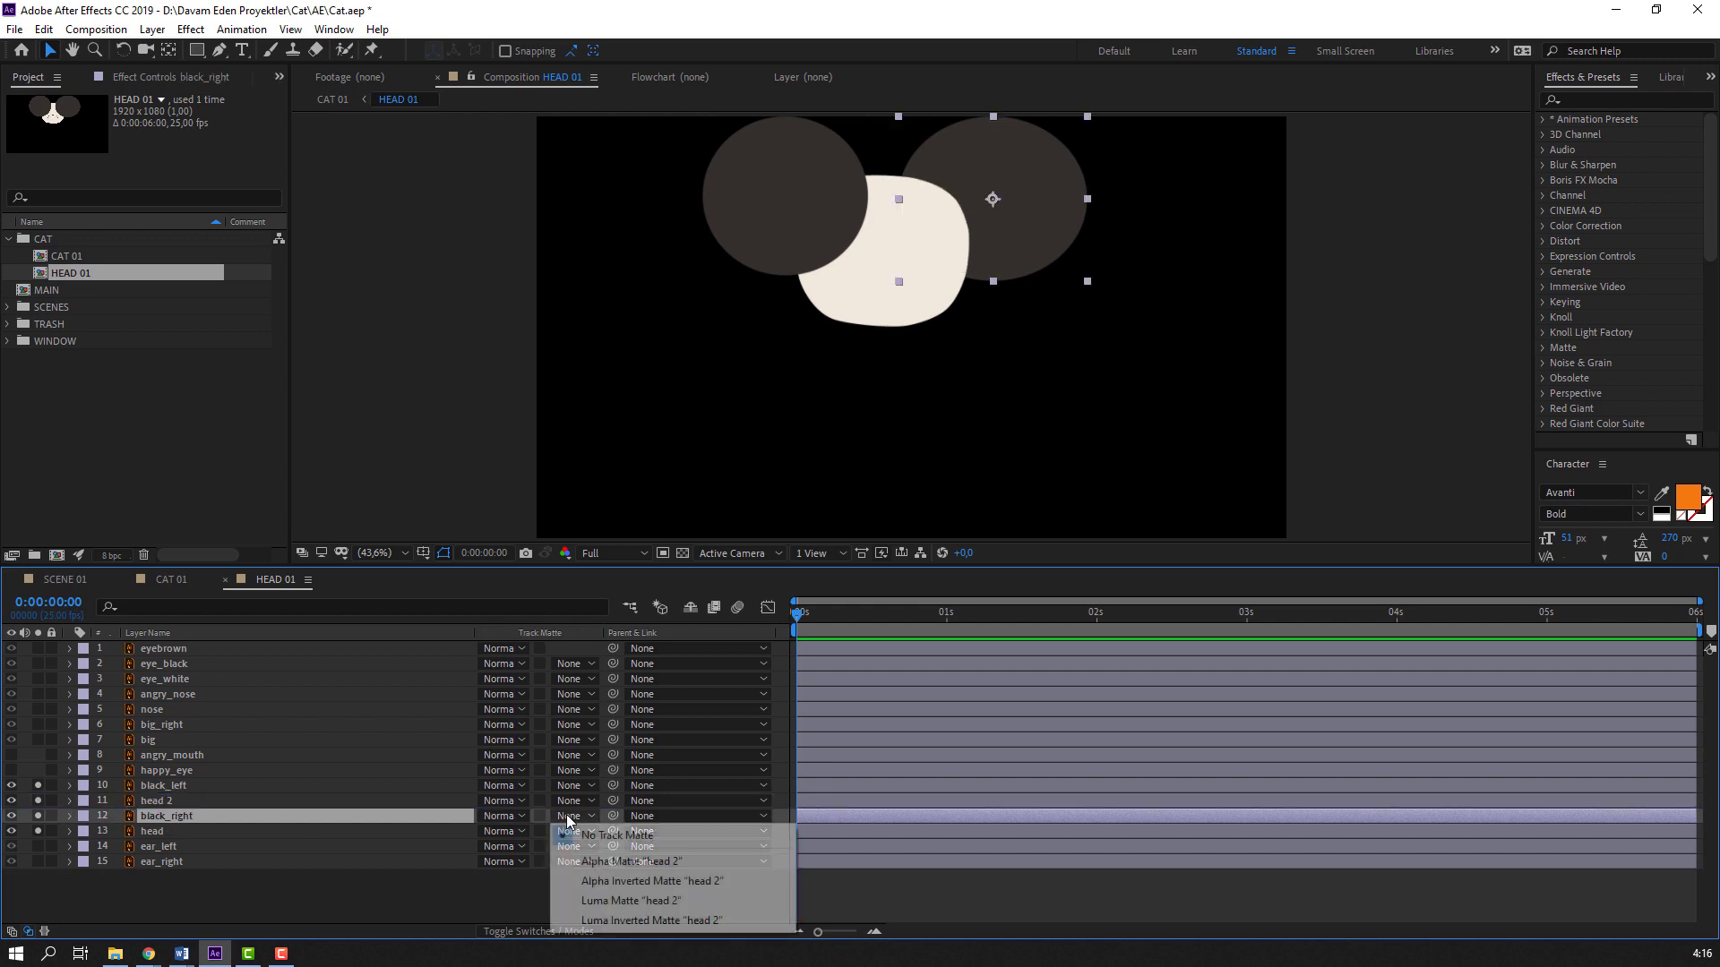
click(586, 861)
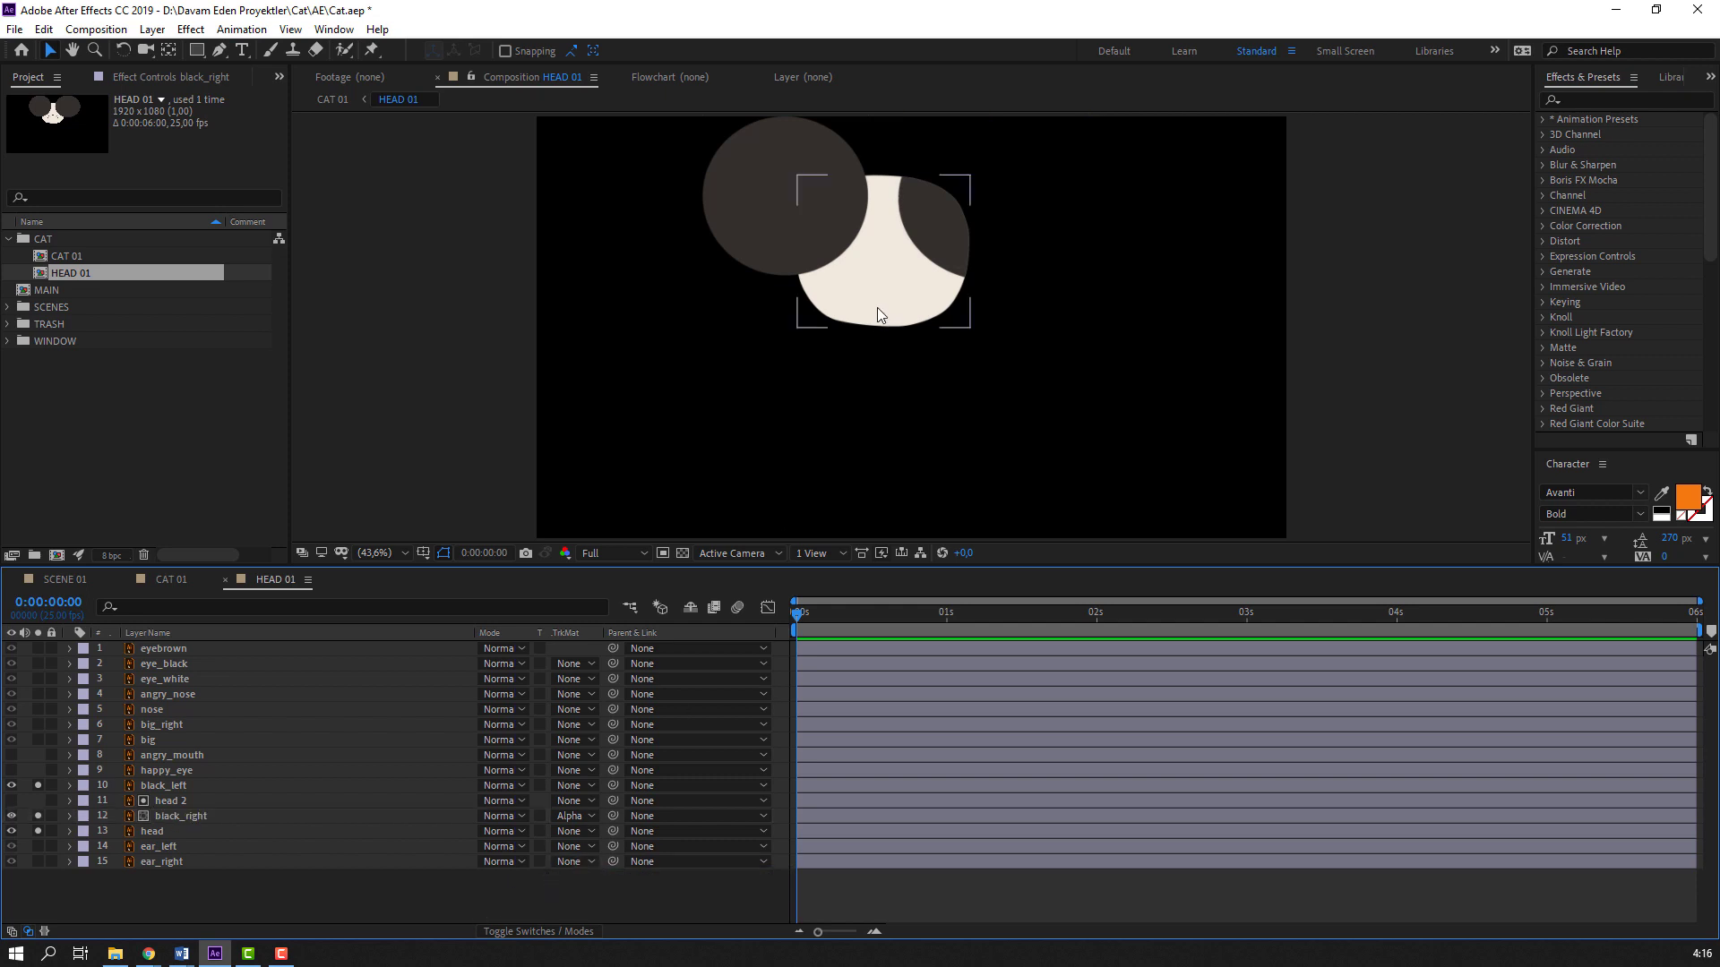
Test the black_right matte with trial moves of the head and black_right layers in the viewer, undoing them
mouse_move(878, 313)
mouse_down()
mouse_move(910, 317)
mouse_move(871, 313)
mouse_move(893, 322)
mouse_up()
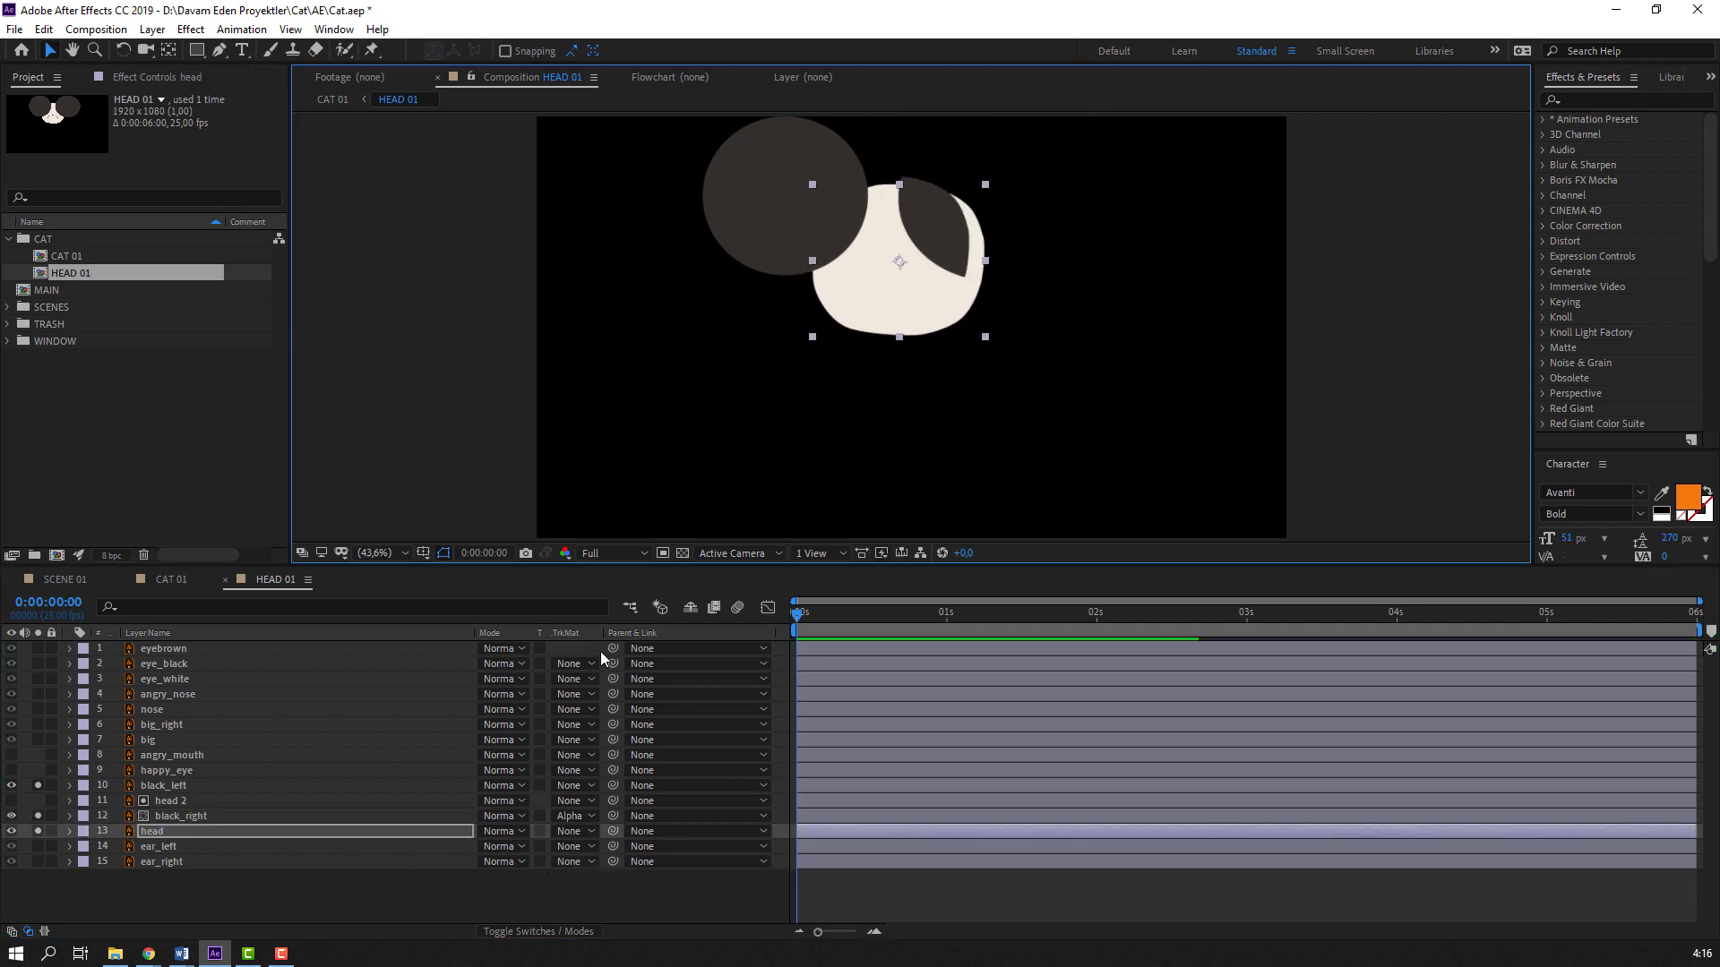
click(191, 831)
key(ctrl+z)
click(186, 815)
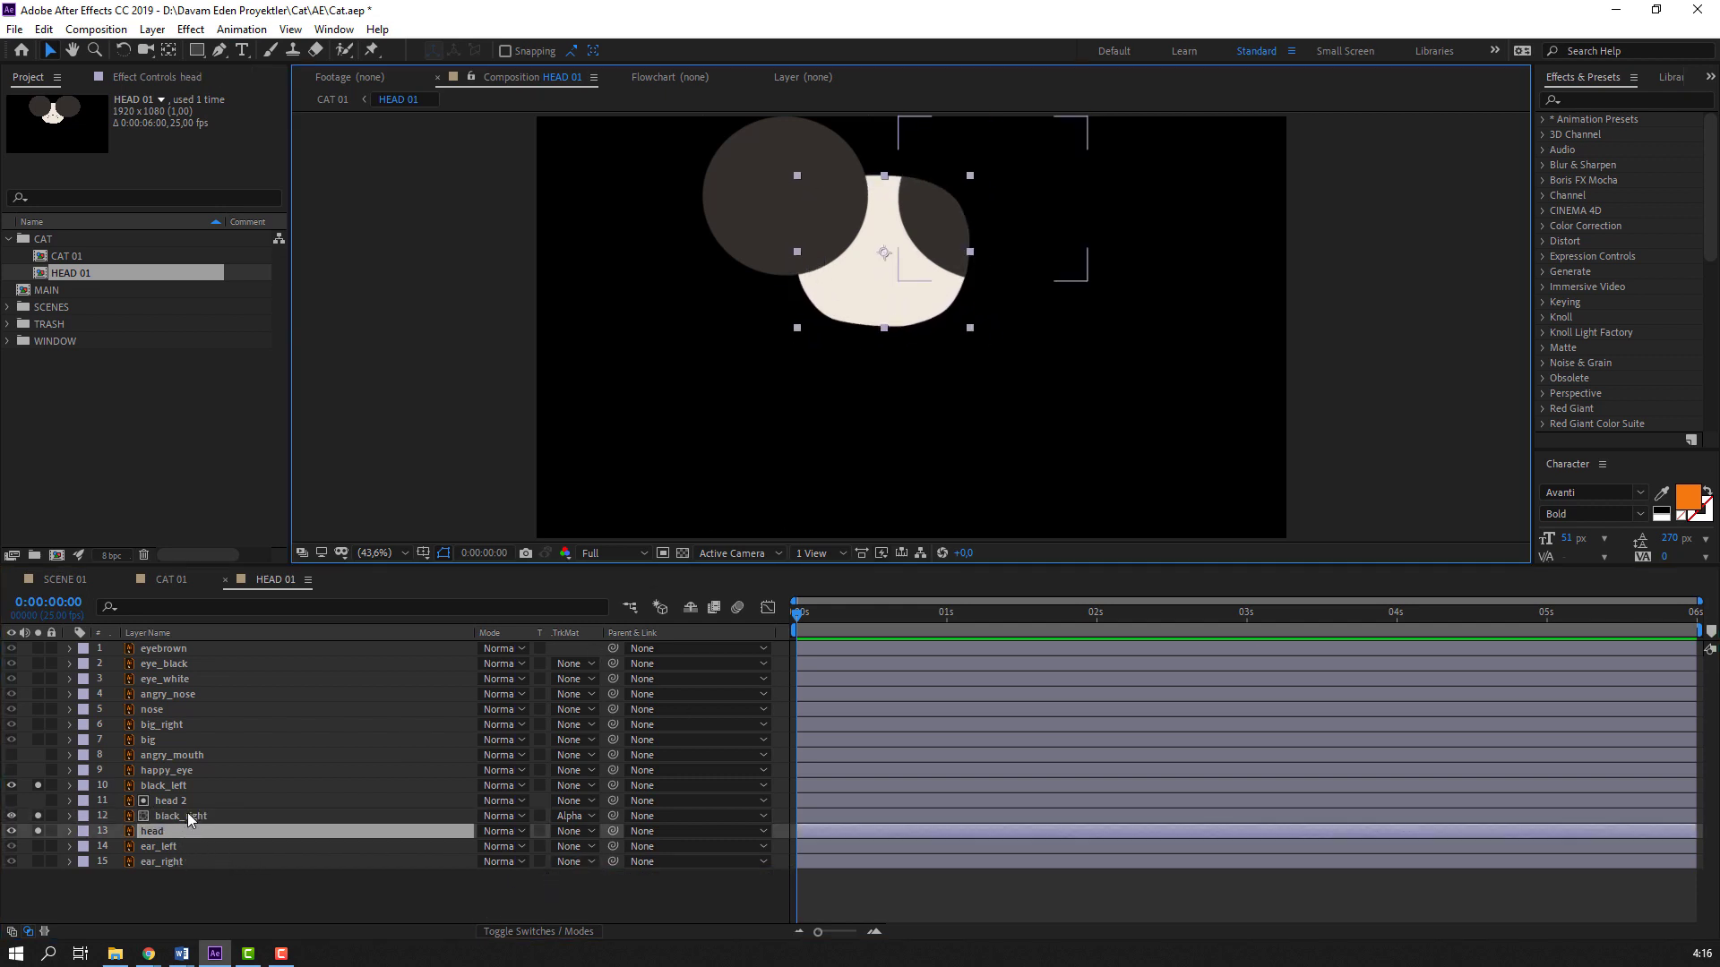
mouse_move(942, 218)
mouse_down()
mouse_move(921, 206)
mouse_move(933, 213)
mouse_up()
click(162, 903)
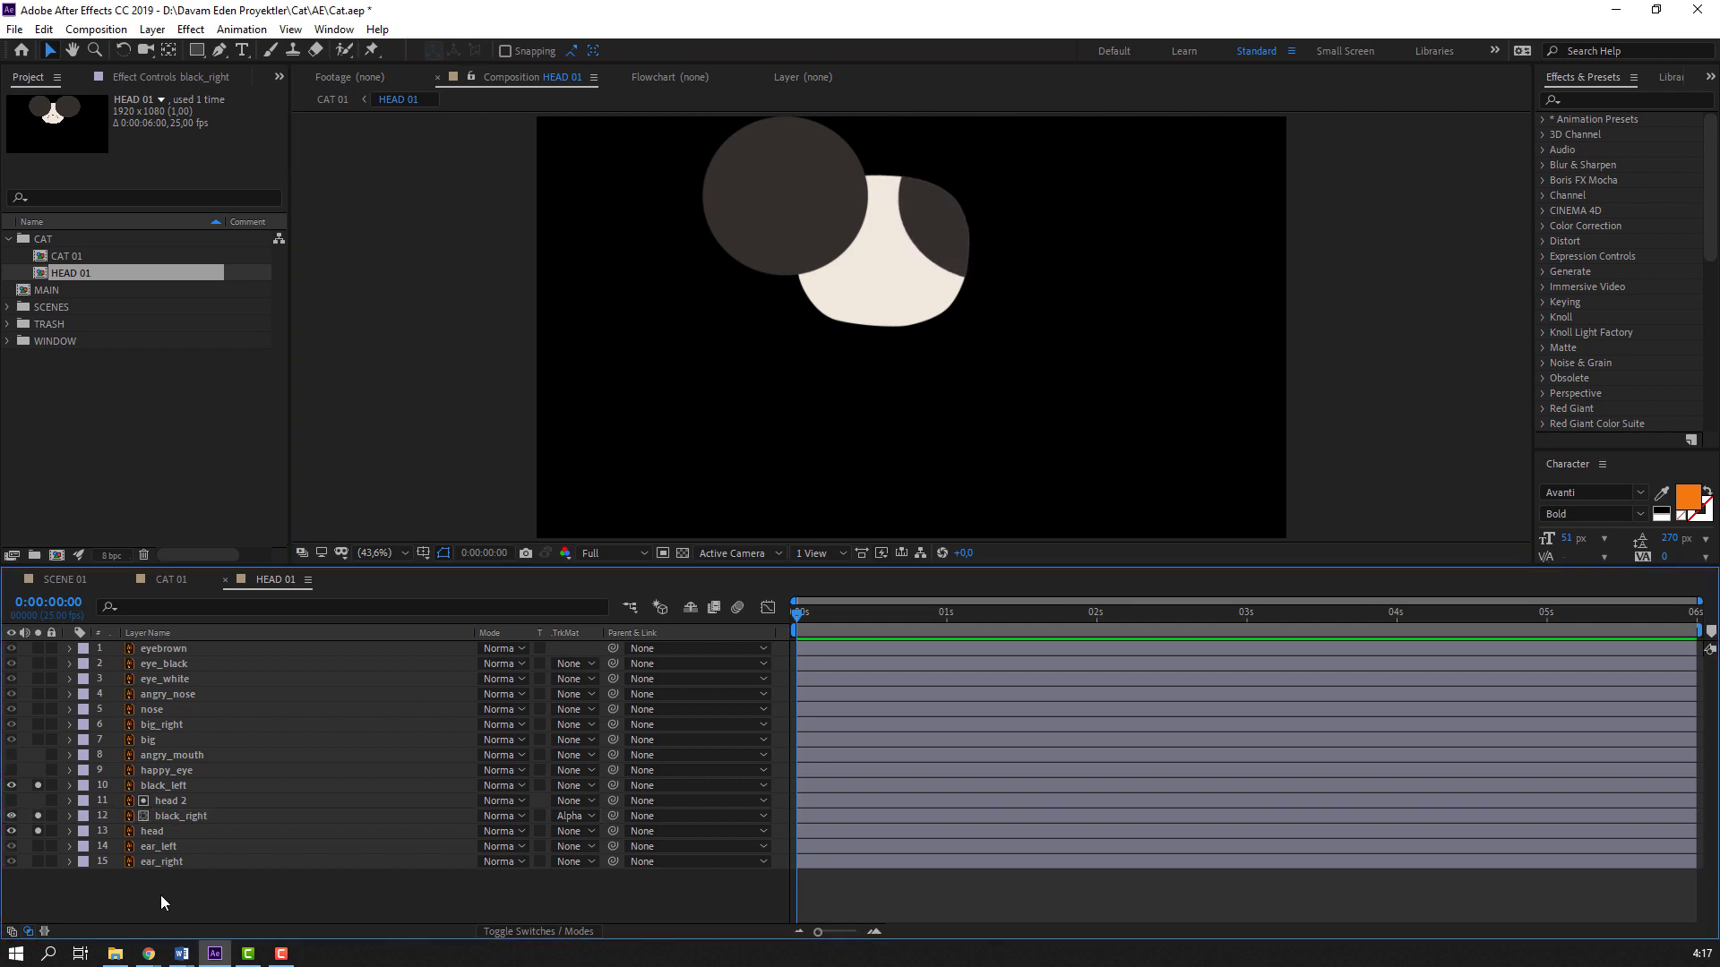
Duplicate the head layer again and move the new copy directly above black_left in the stack
click(166, 830)
click(43, 28)
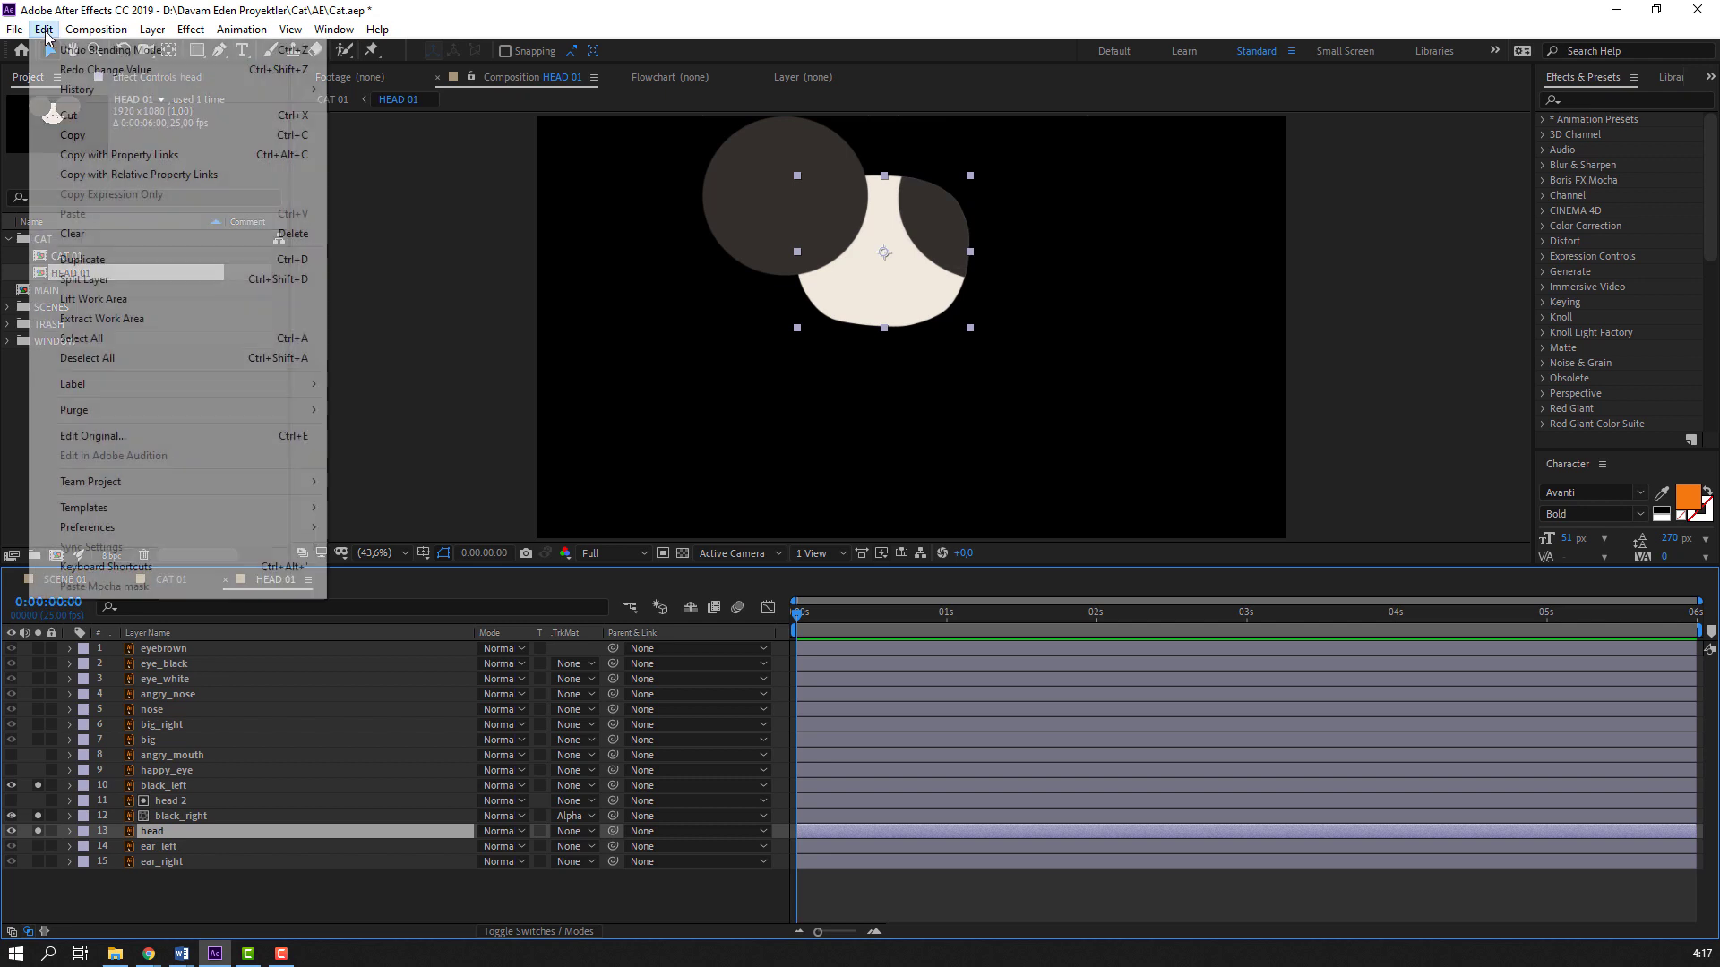
click(90, 259)
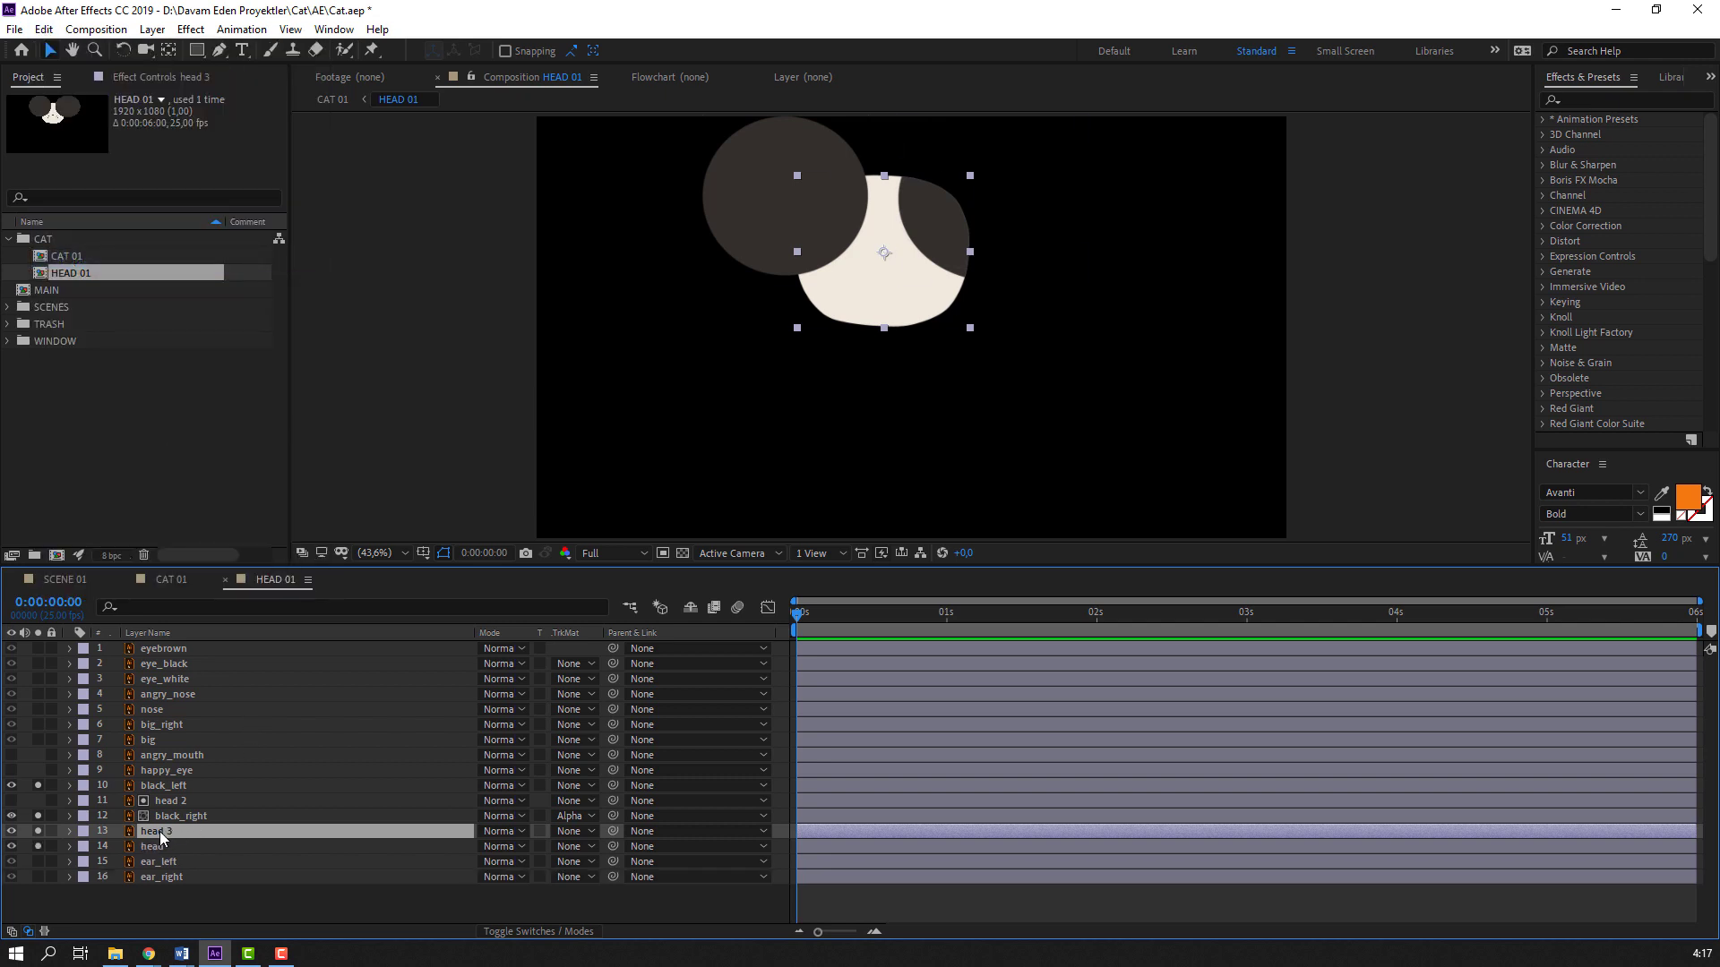
drag(159, 831, 188, 799)
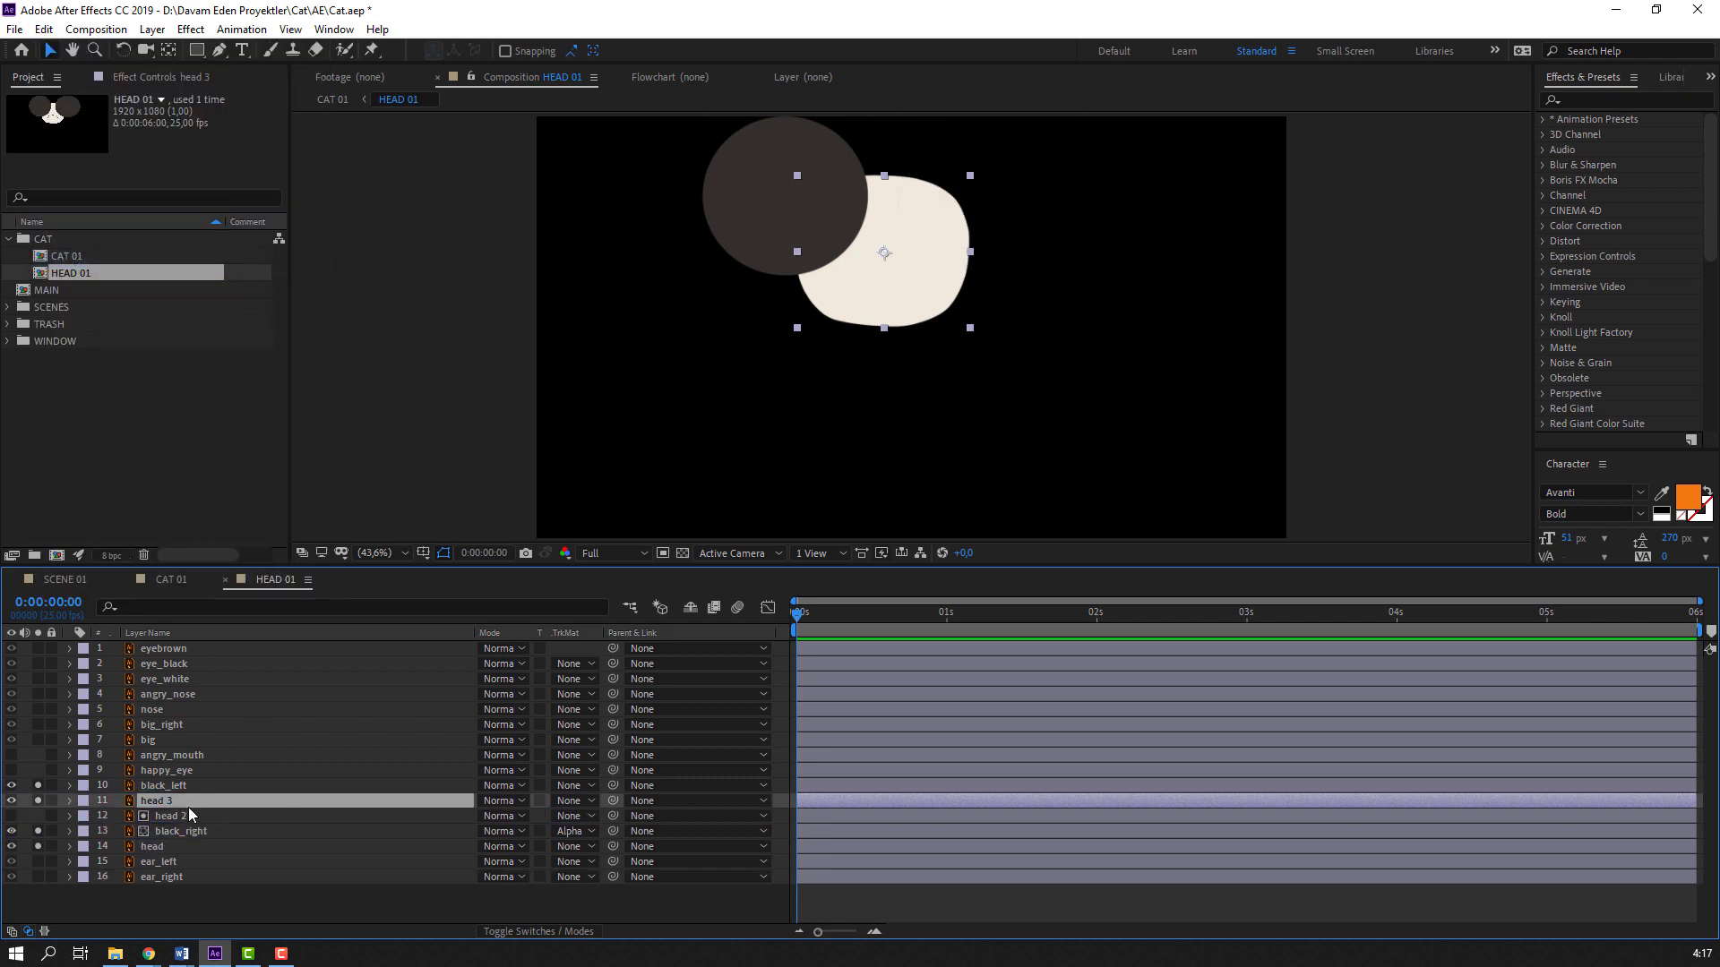
click(171, 817)
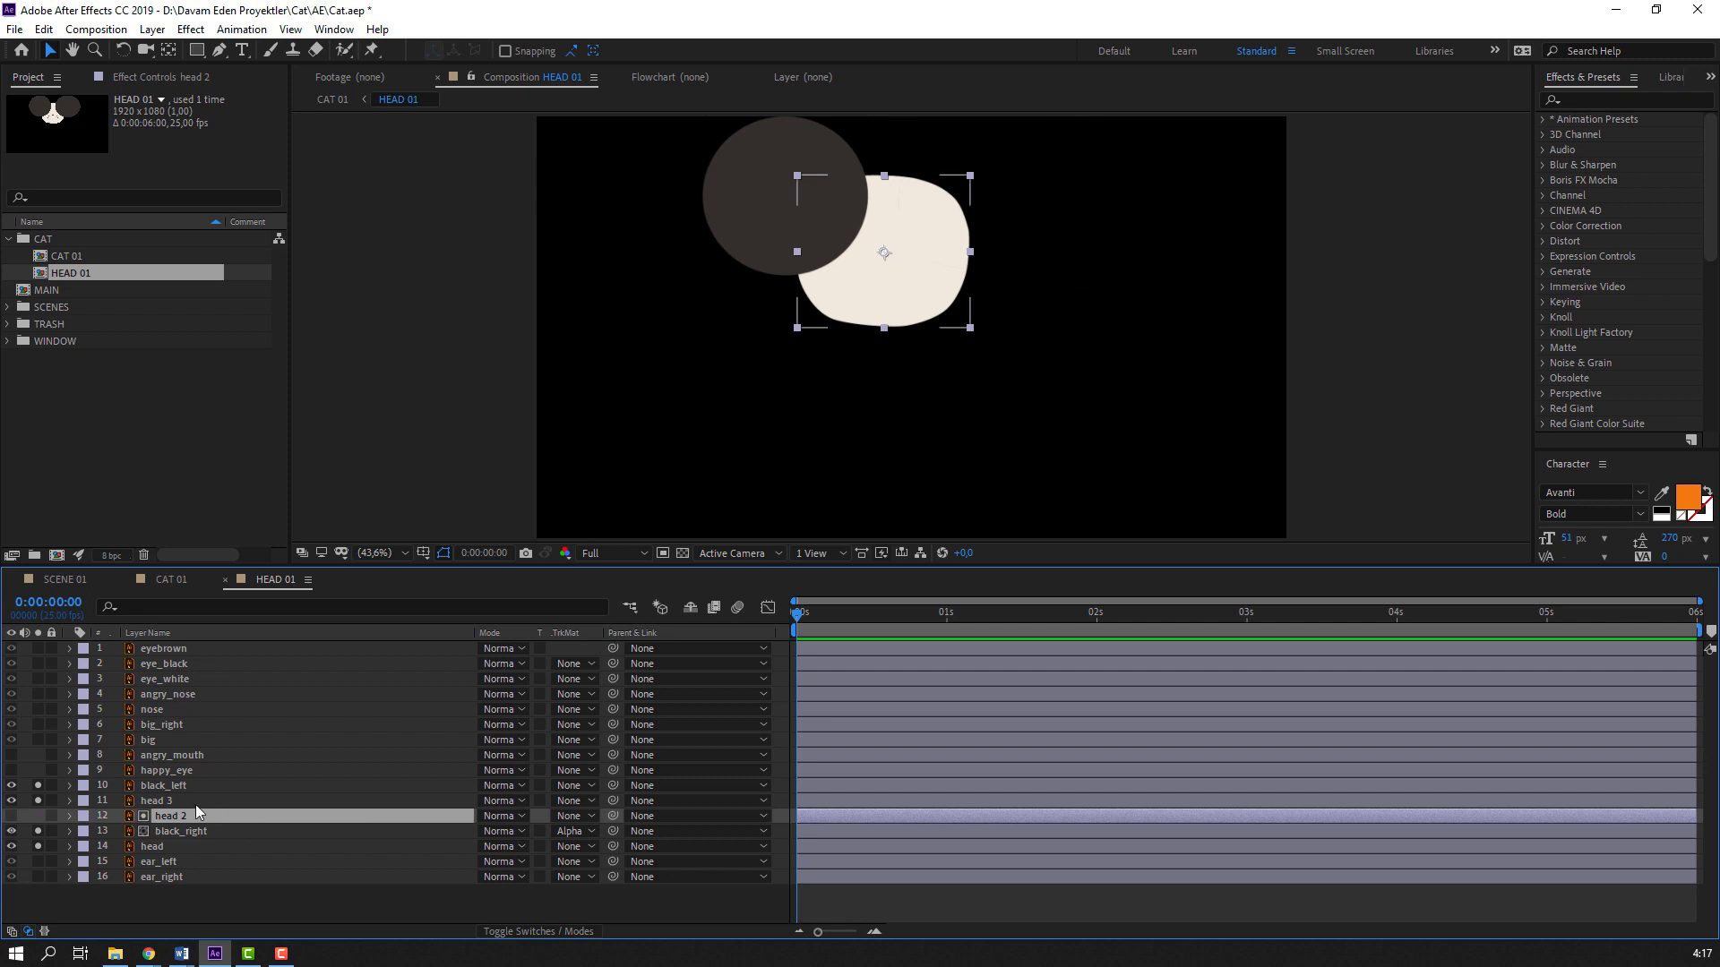
drag(154, 803, 172, 782)
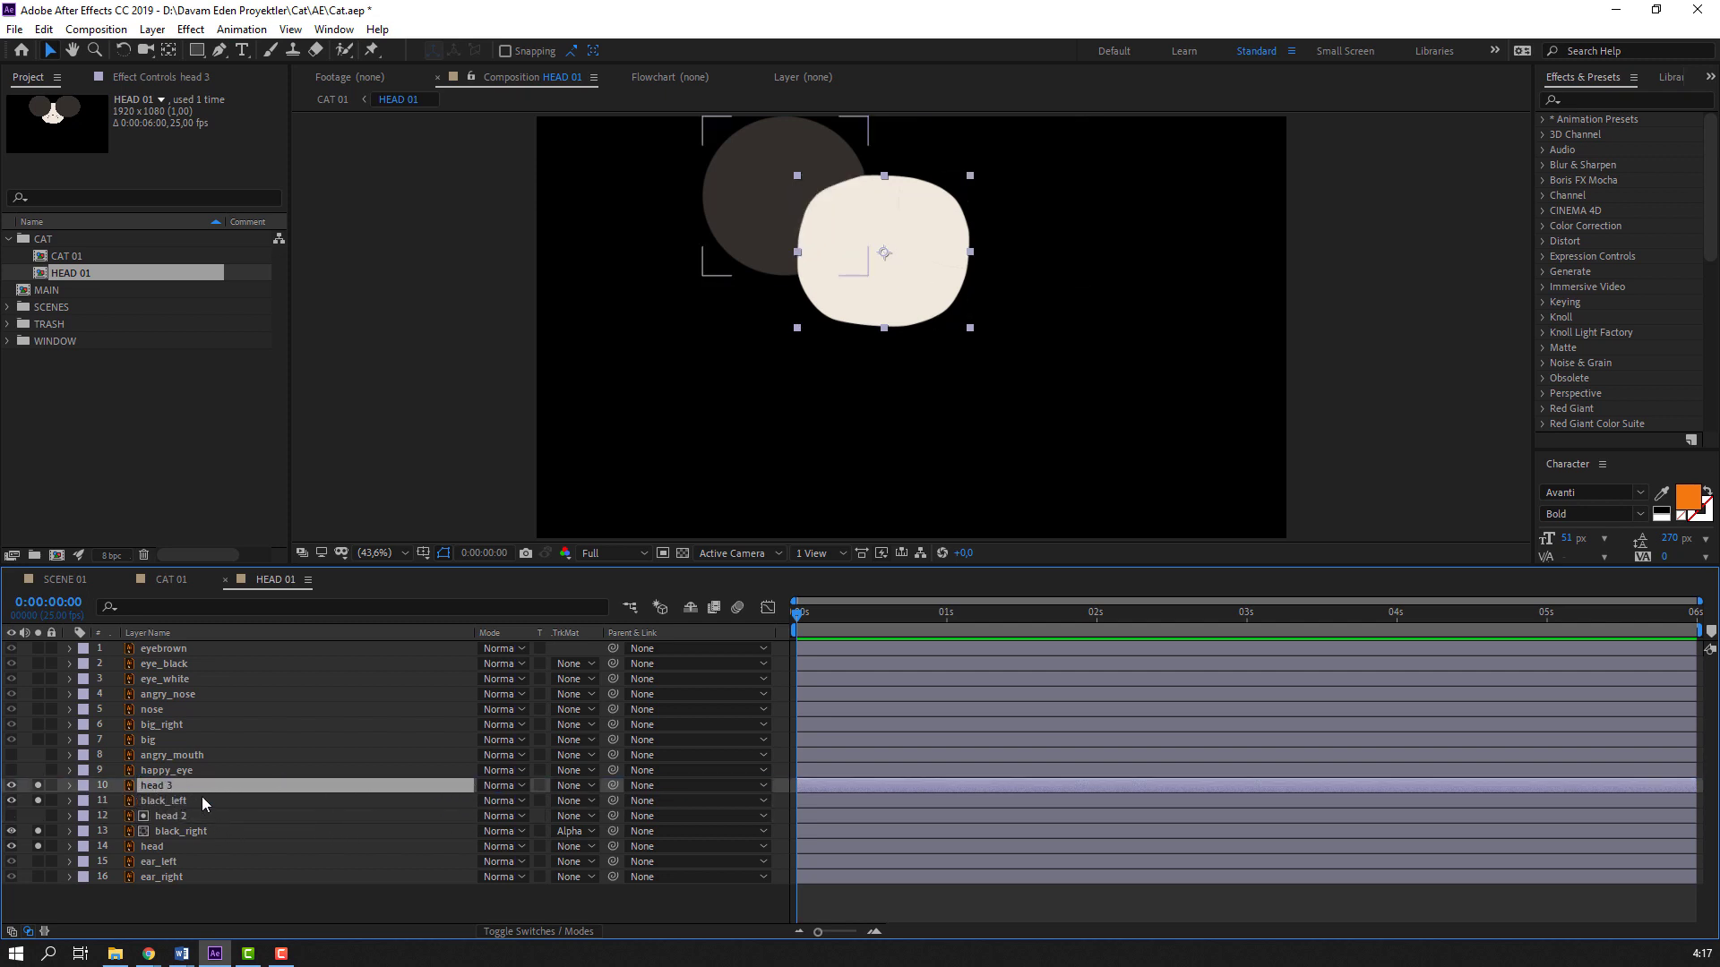
Set the black_left layer's track matte to Alpha Matte "head 3"
click(202, 799)
click(572, 801)
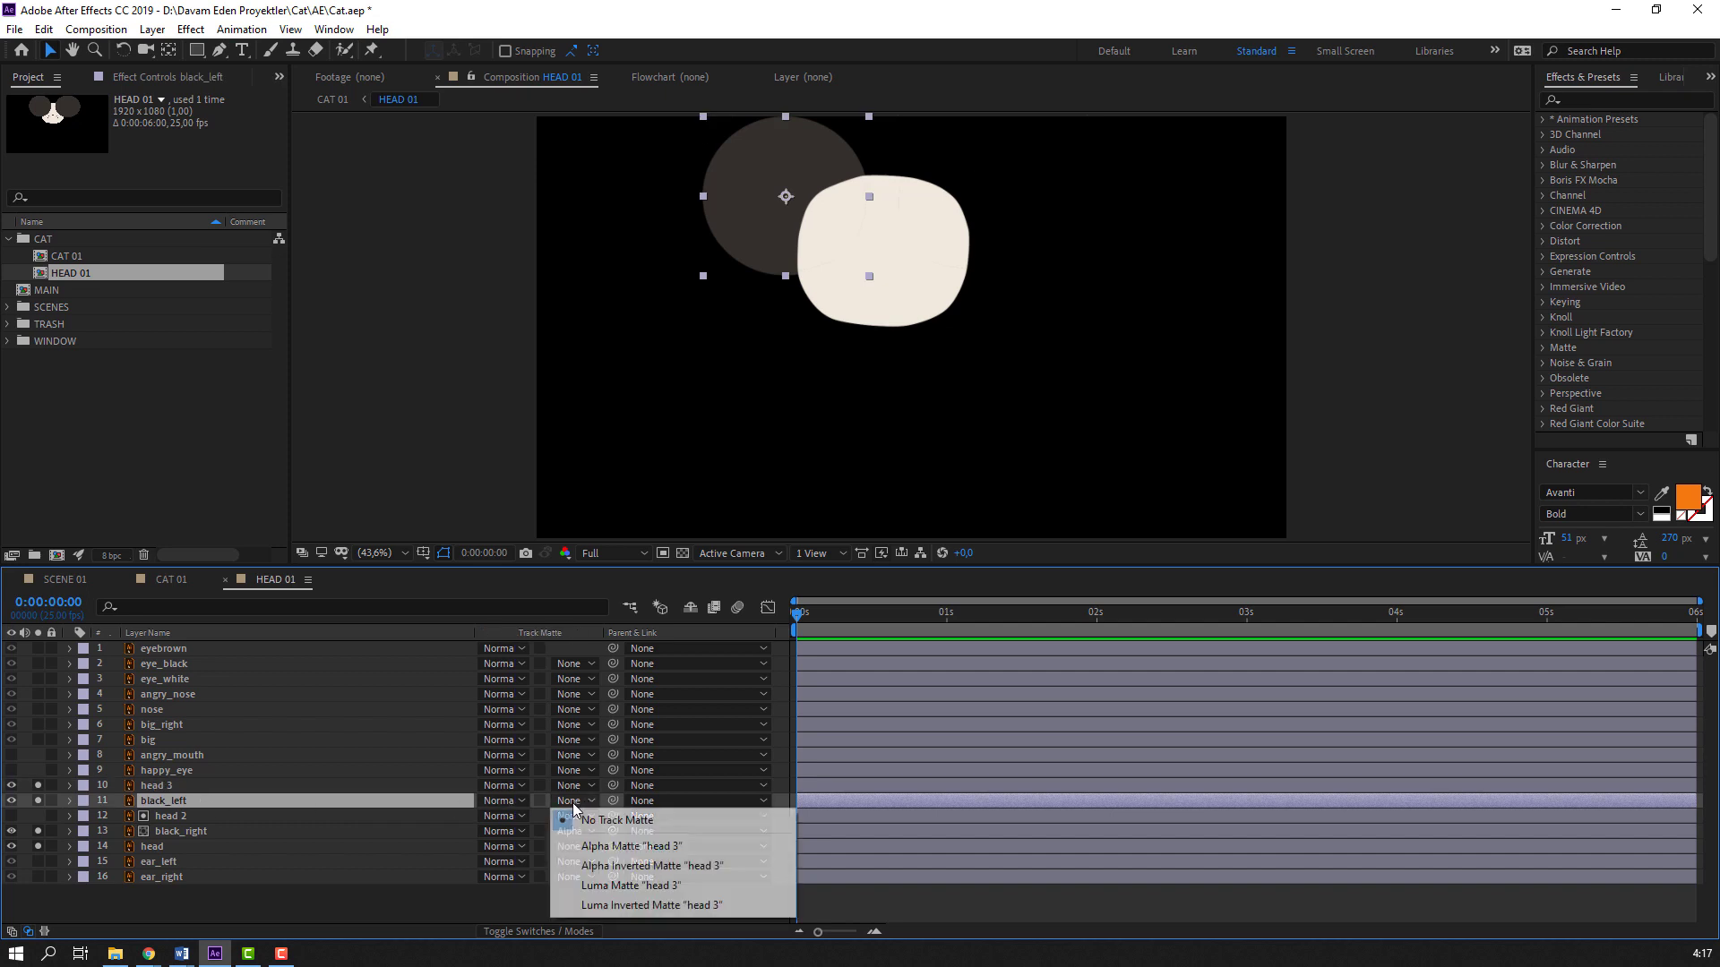
click(609, 842)
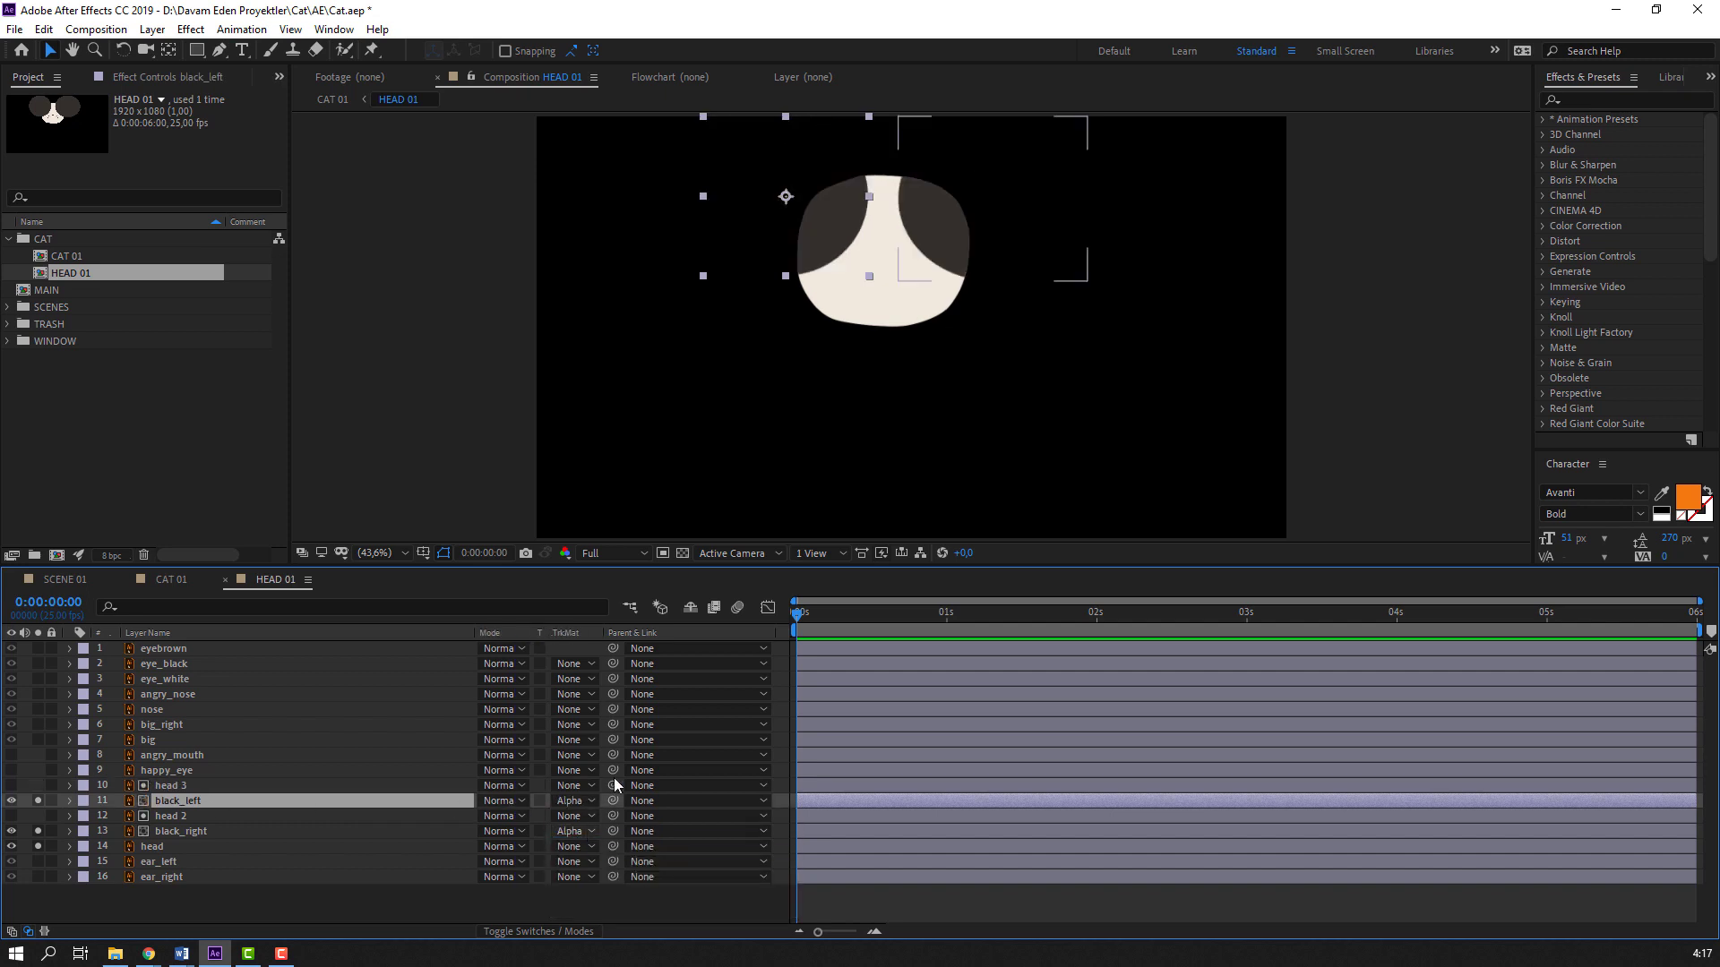
Test both mattes by trial-moving the head, plus black_left and black_right together, and undo the moves
click(177, 847)
mouse_move(850, 310)
mouse_down()
mouse_move(896, 313)
mouse_move(788, 318)
mouse_move(847, 316)
mouse_up()
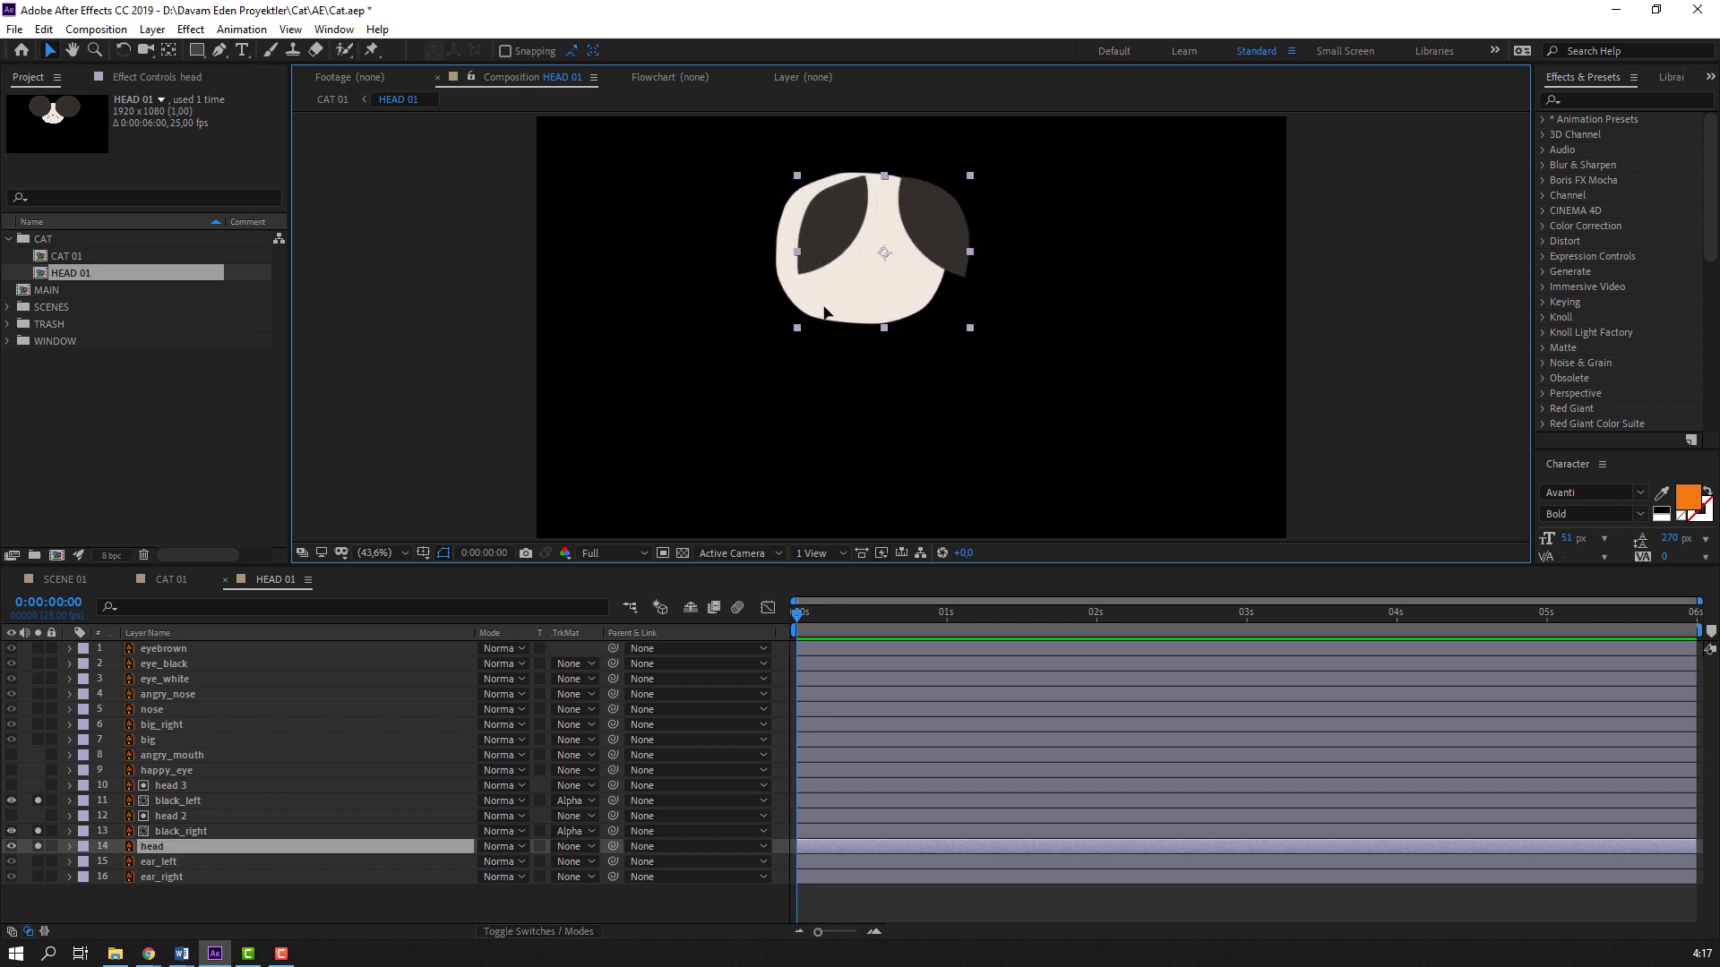
click(183, 833)
ctrl+click(190, 802)
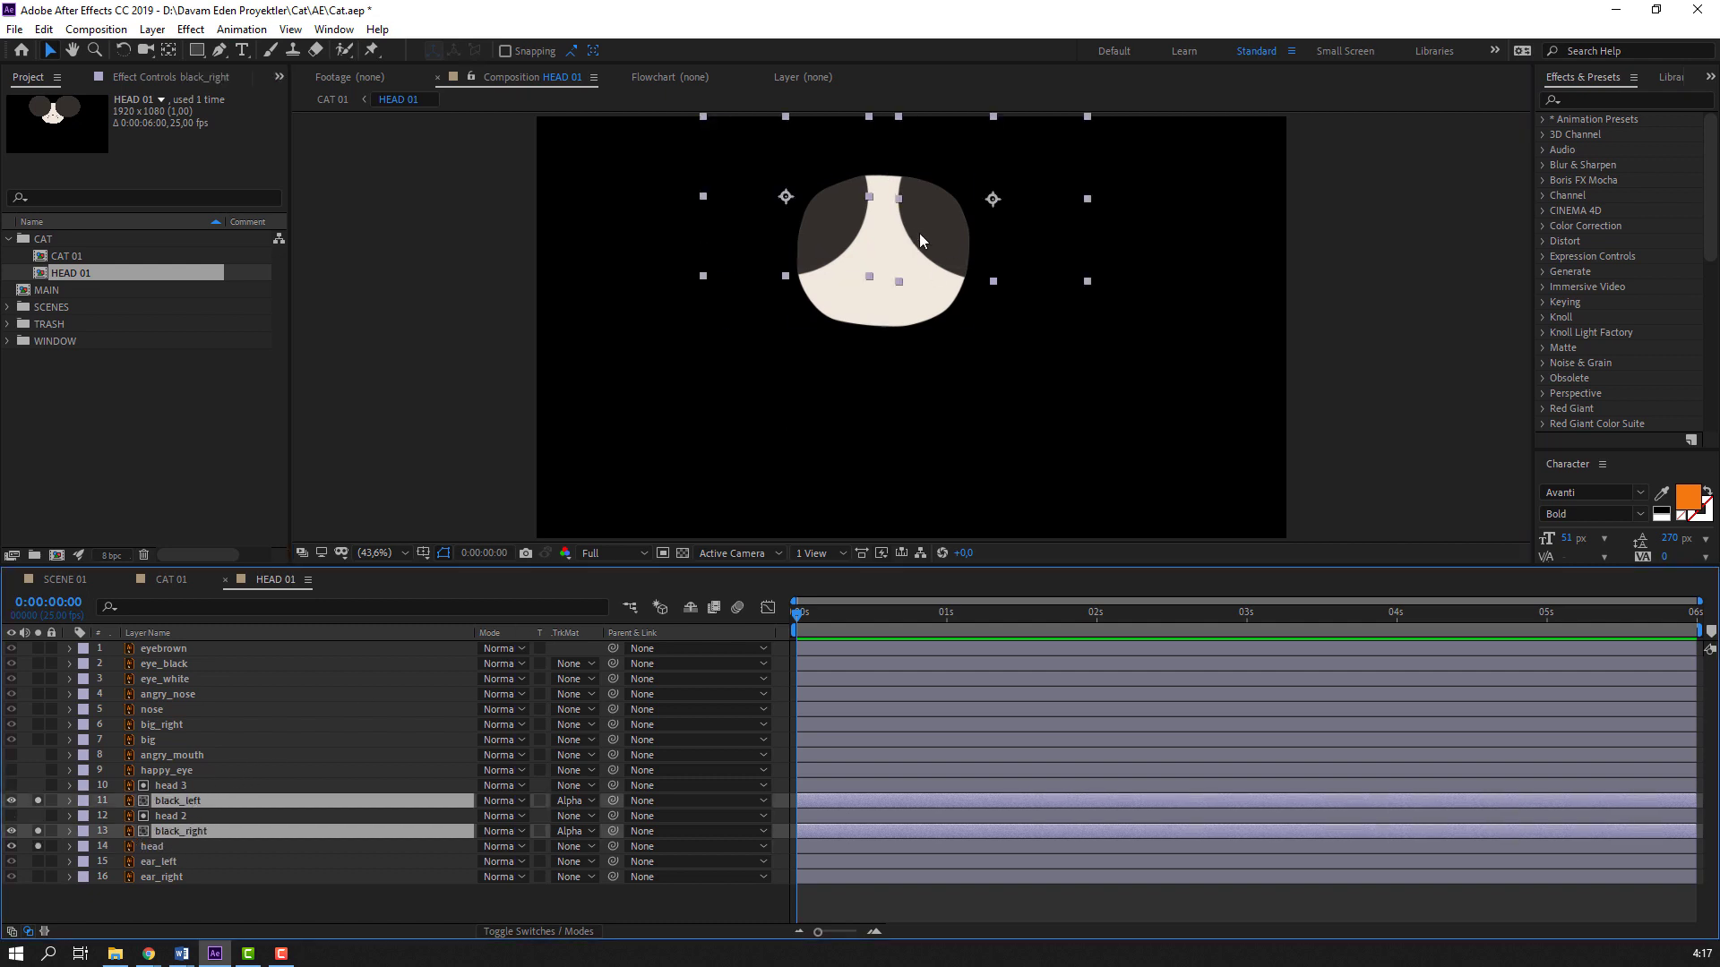
drag(919, 233, 877, 242)
key(ctrl+z)
click(226, 917)
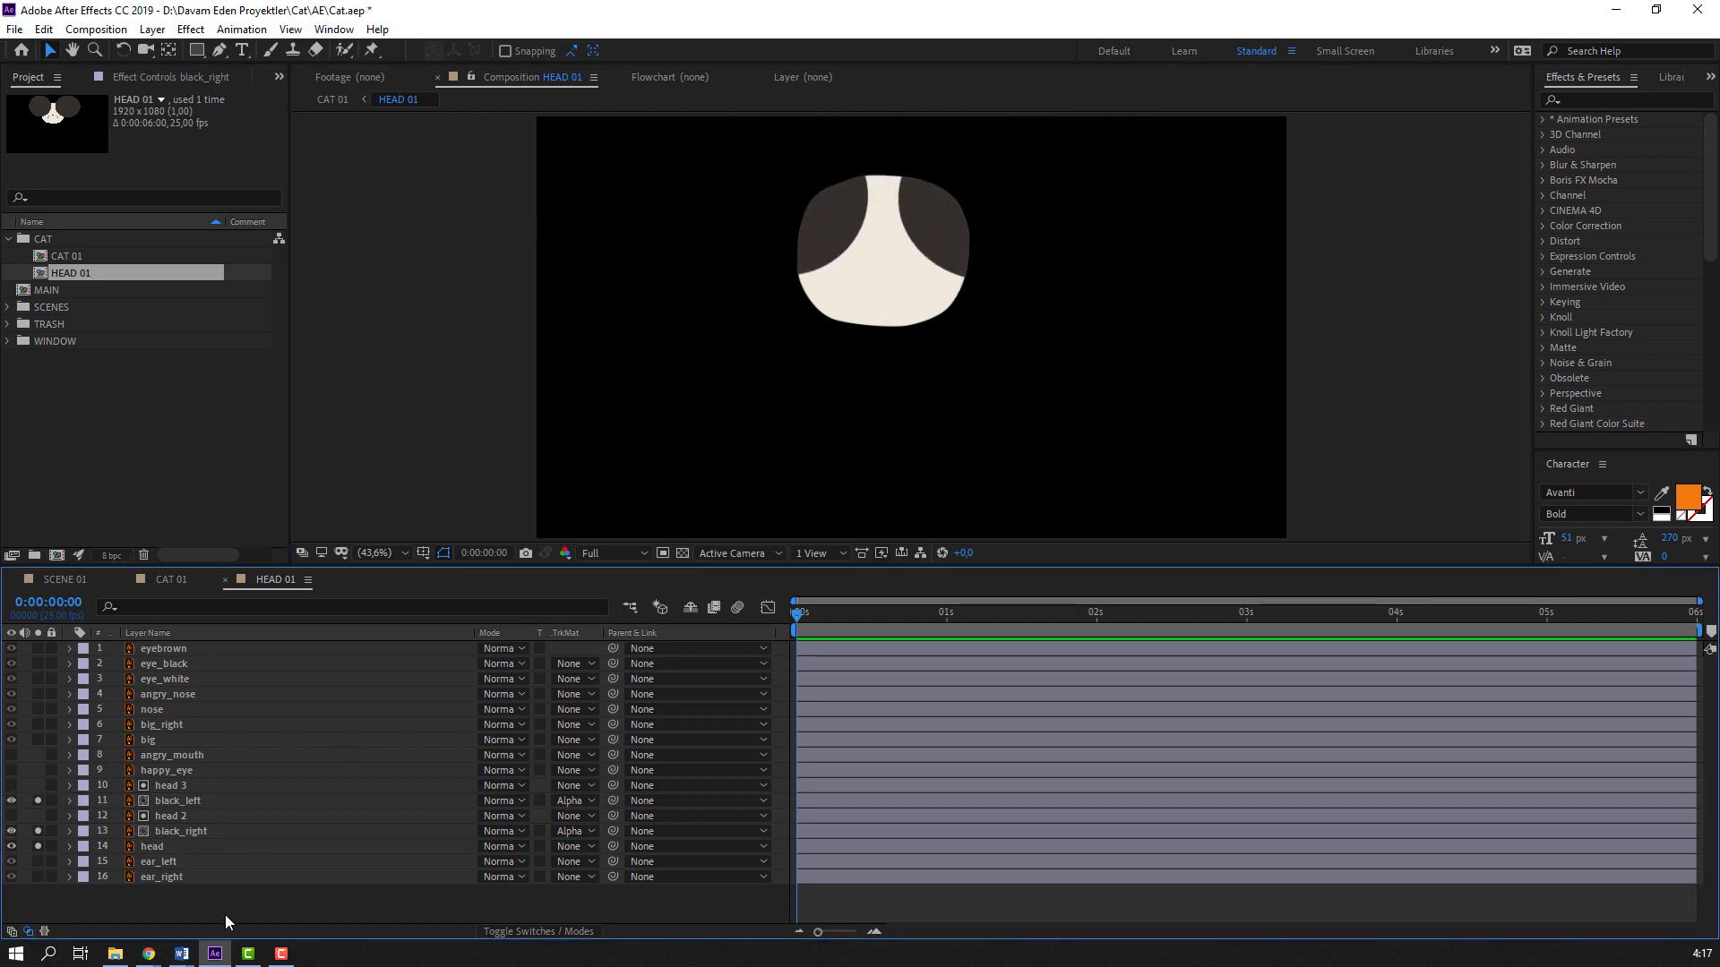
Turn off solo for the head, black_right and black_left layers
click(38, 846)
click(38, 831)
click(39, 802)
click(40, 803)
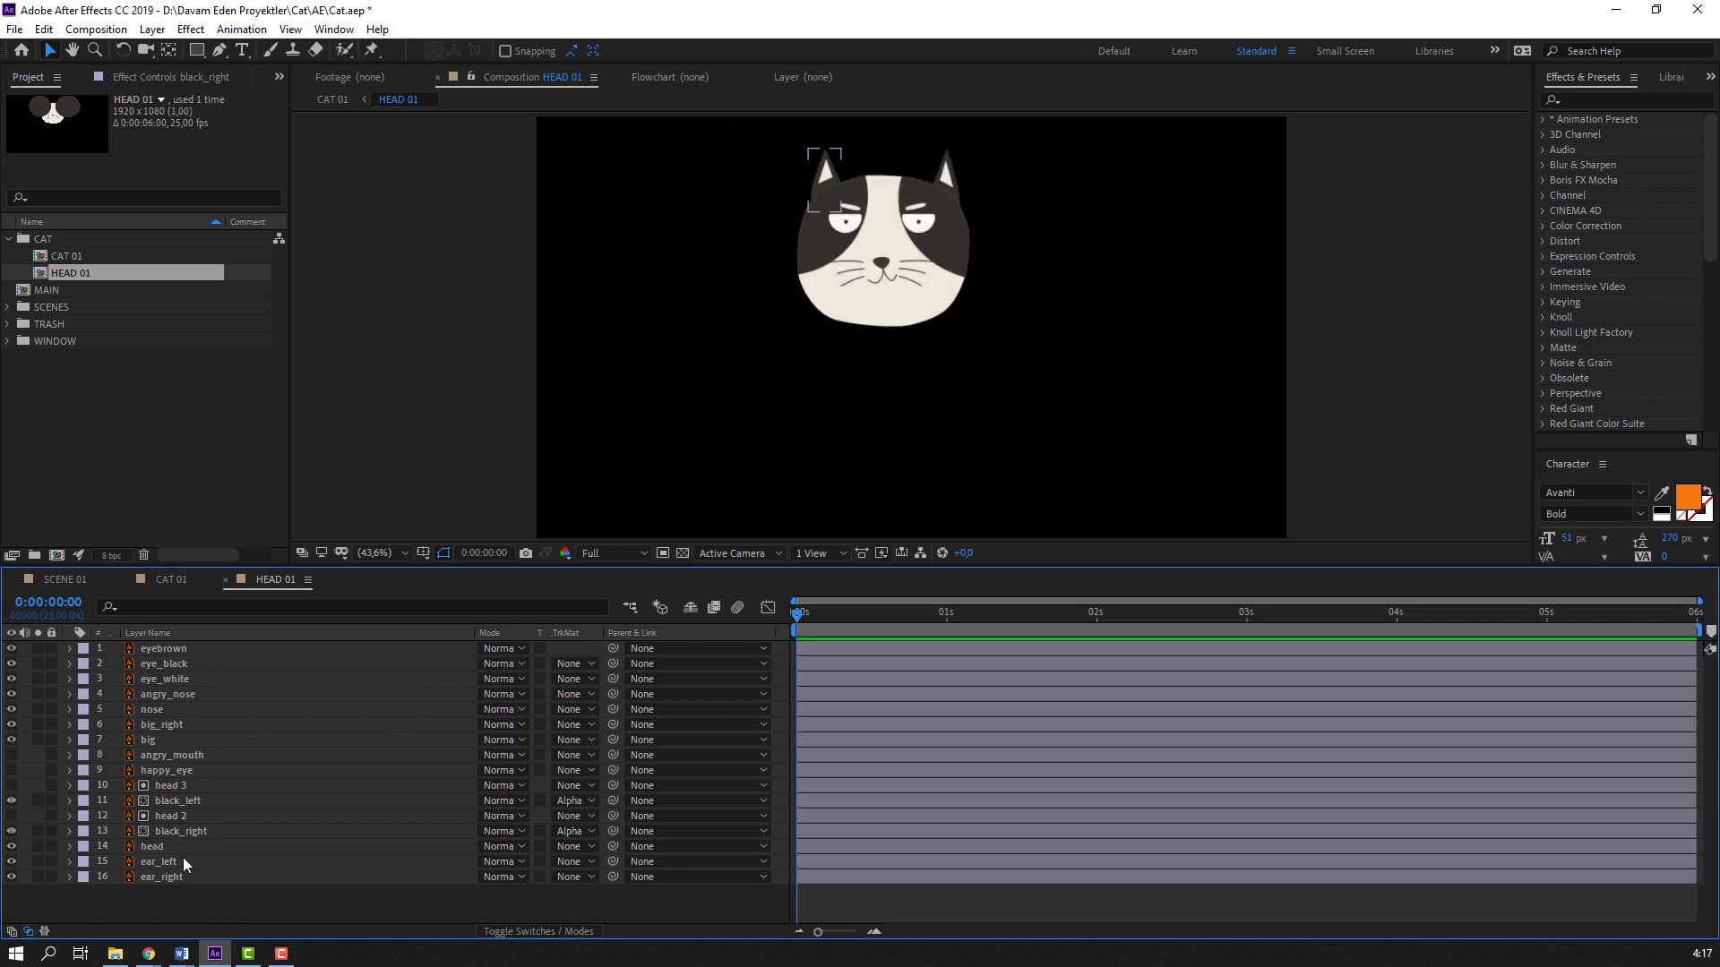
Add a null object to HEAD 01 and centre its anchor point
right_click(212, 898)
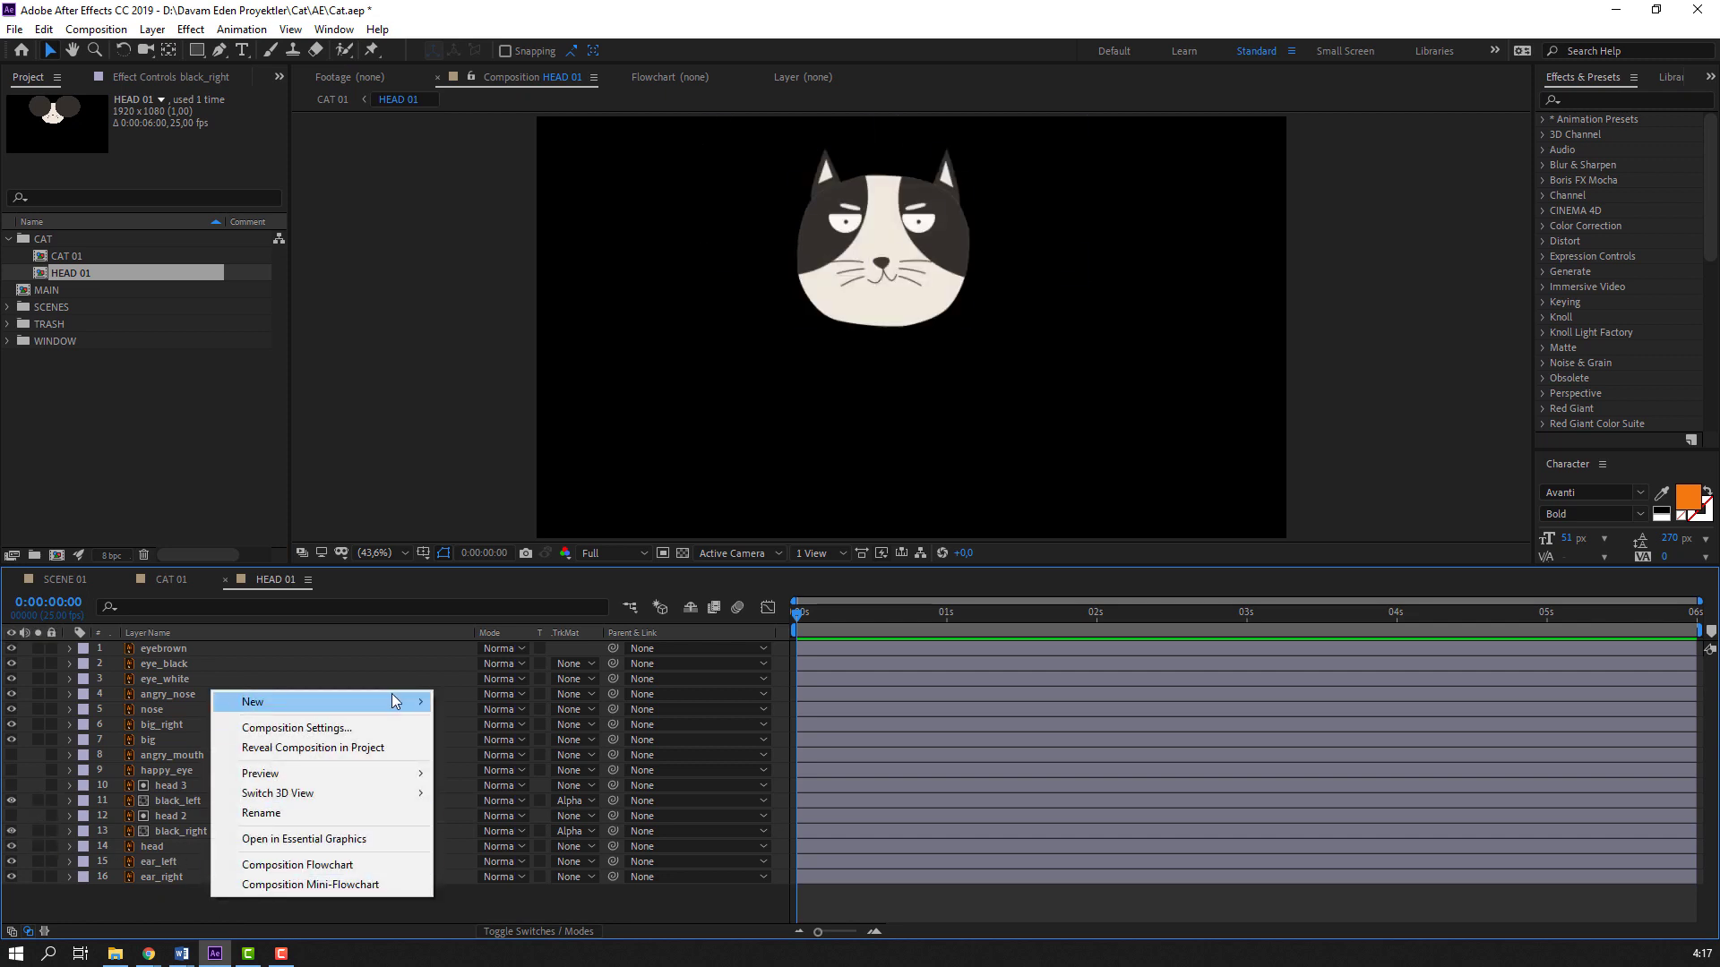
mouse_move(409, 704)
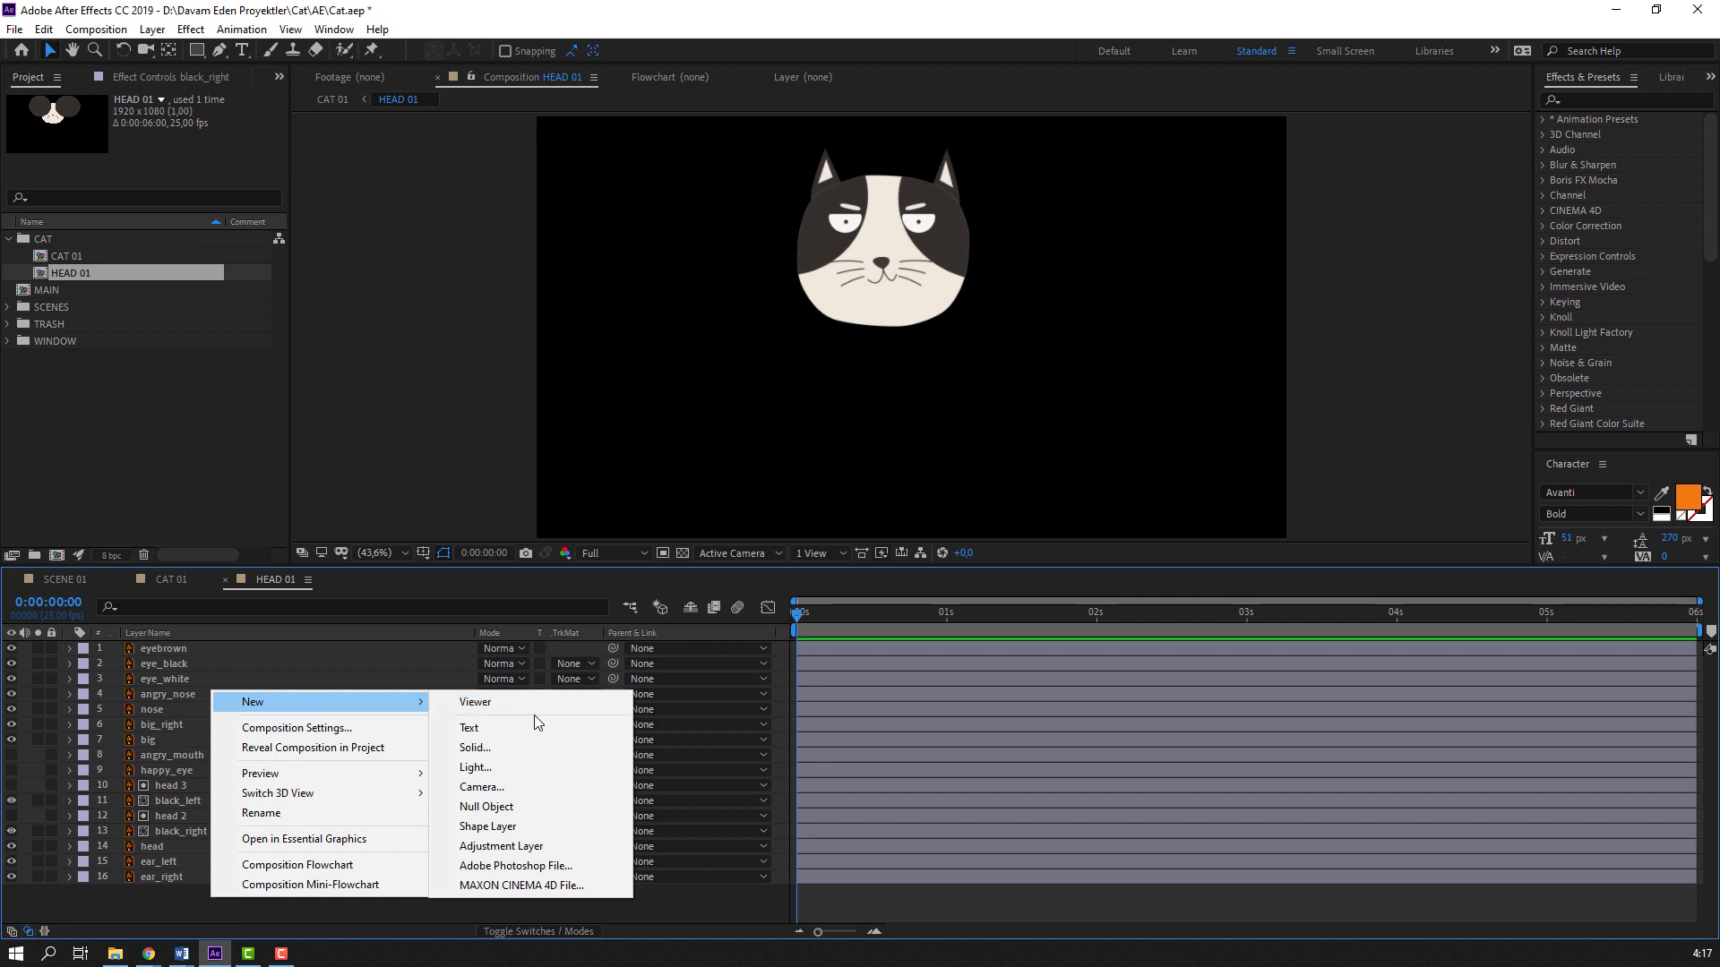
click(492, 806)
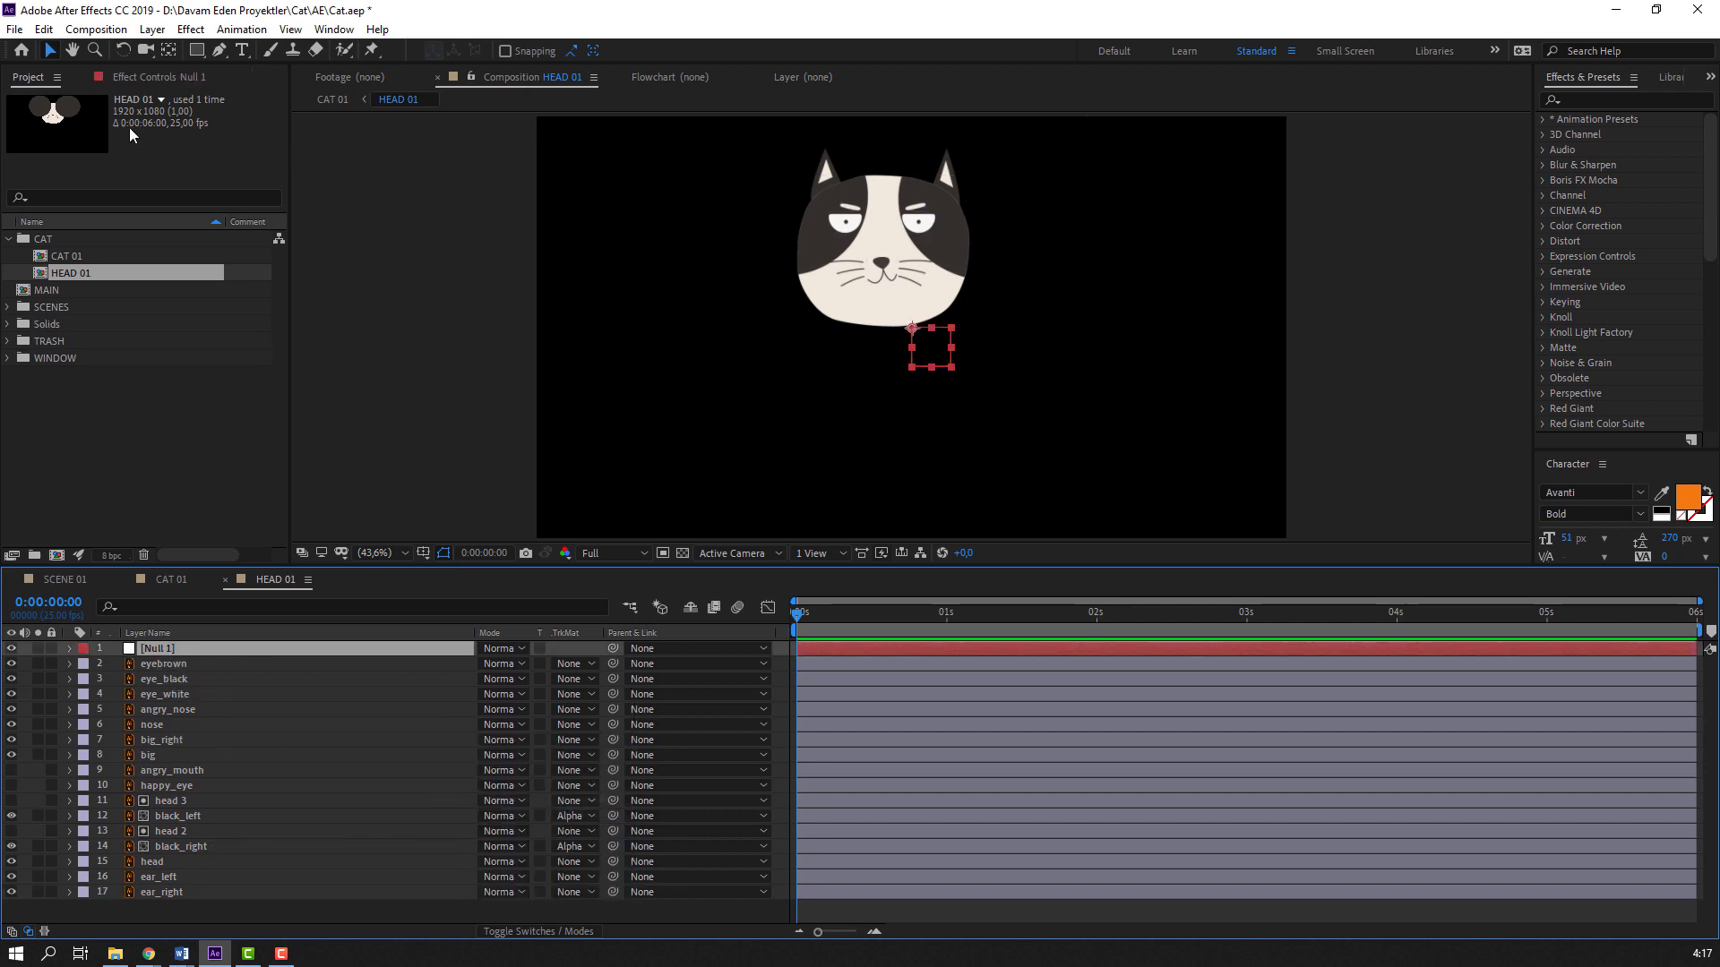
key(ctrl+alt+Home)
Scale the null object to 269% and place it over the middle of the cat's face
key(s)
drag(503, 663, 610, 651)
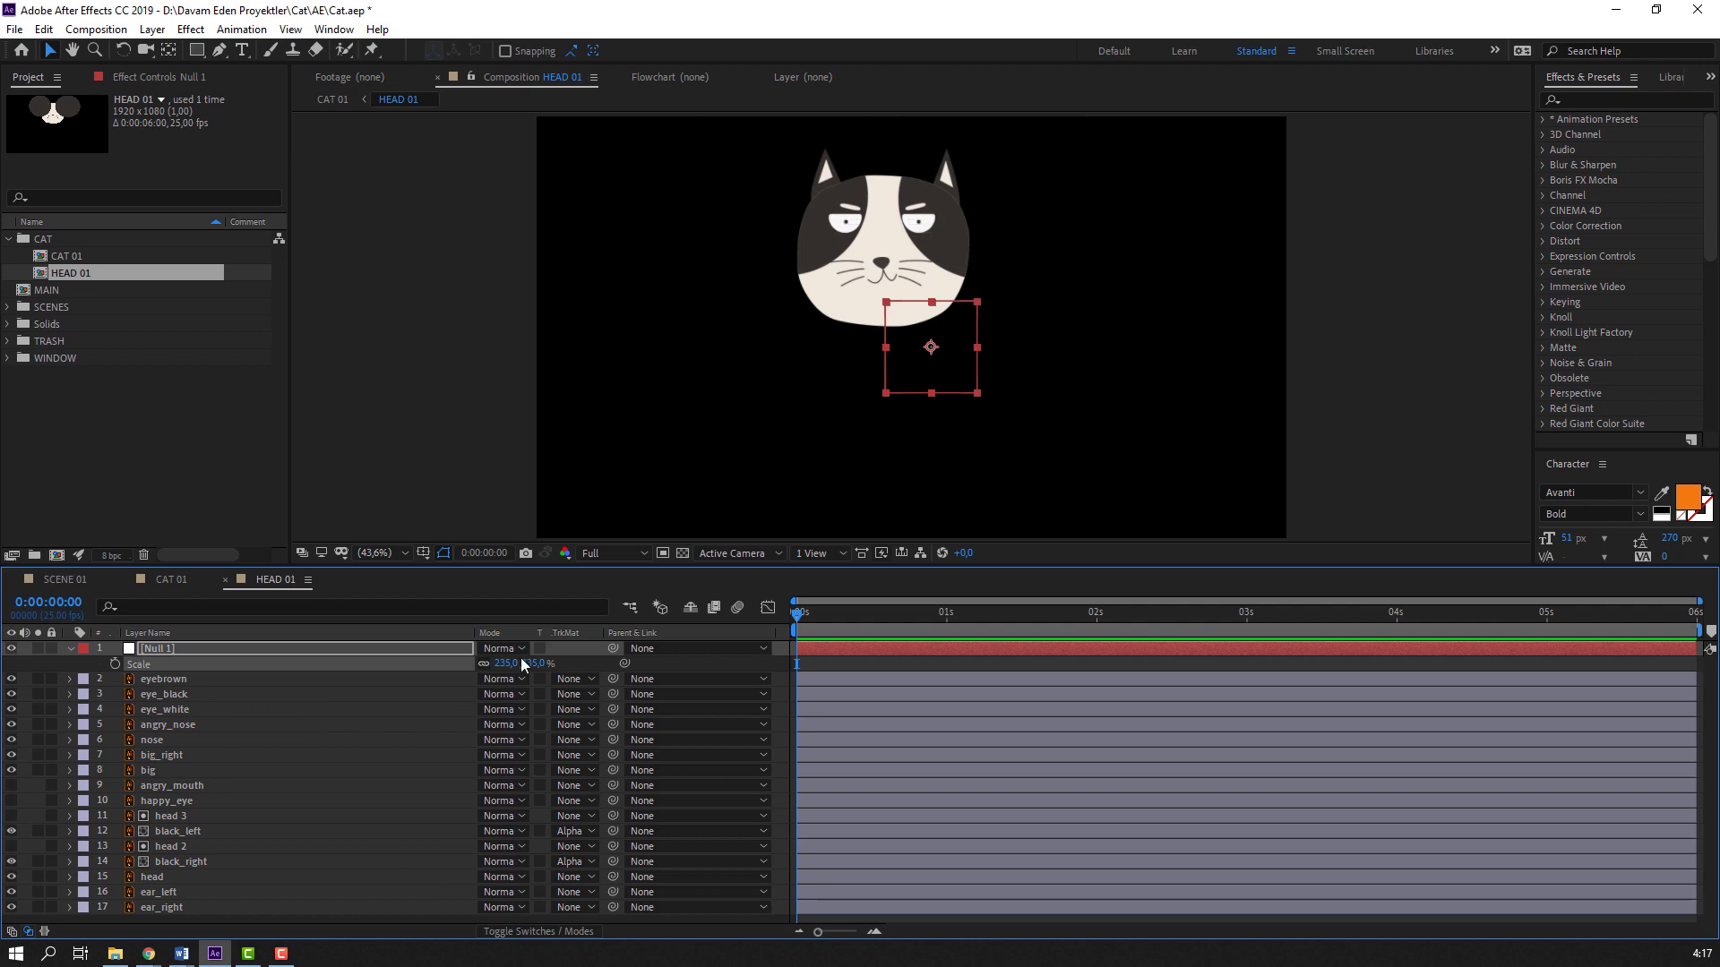
drag(506, 664, 533, 660)
drag(954, 362, 893, 273)
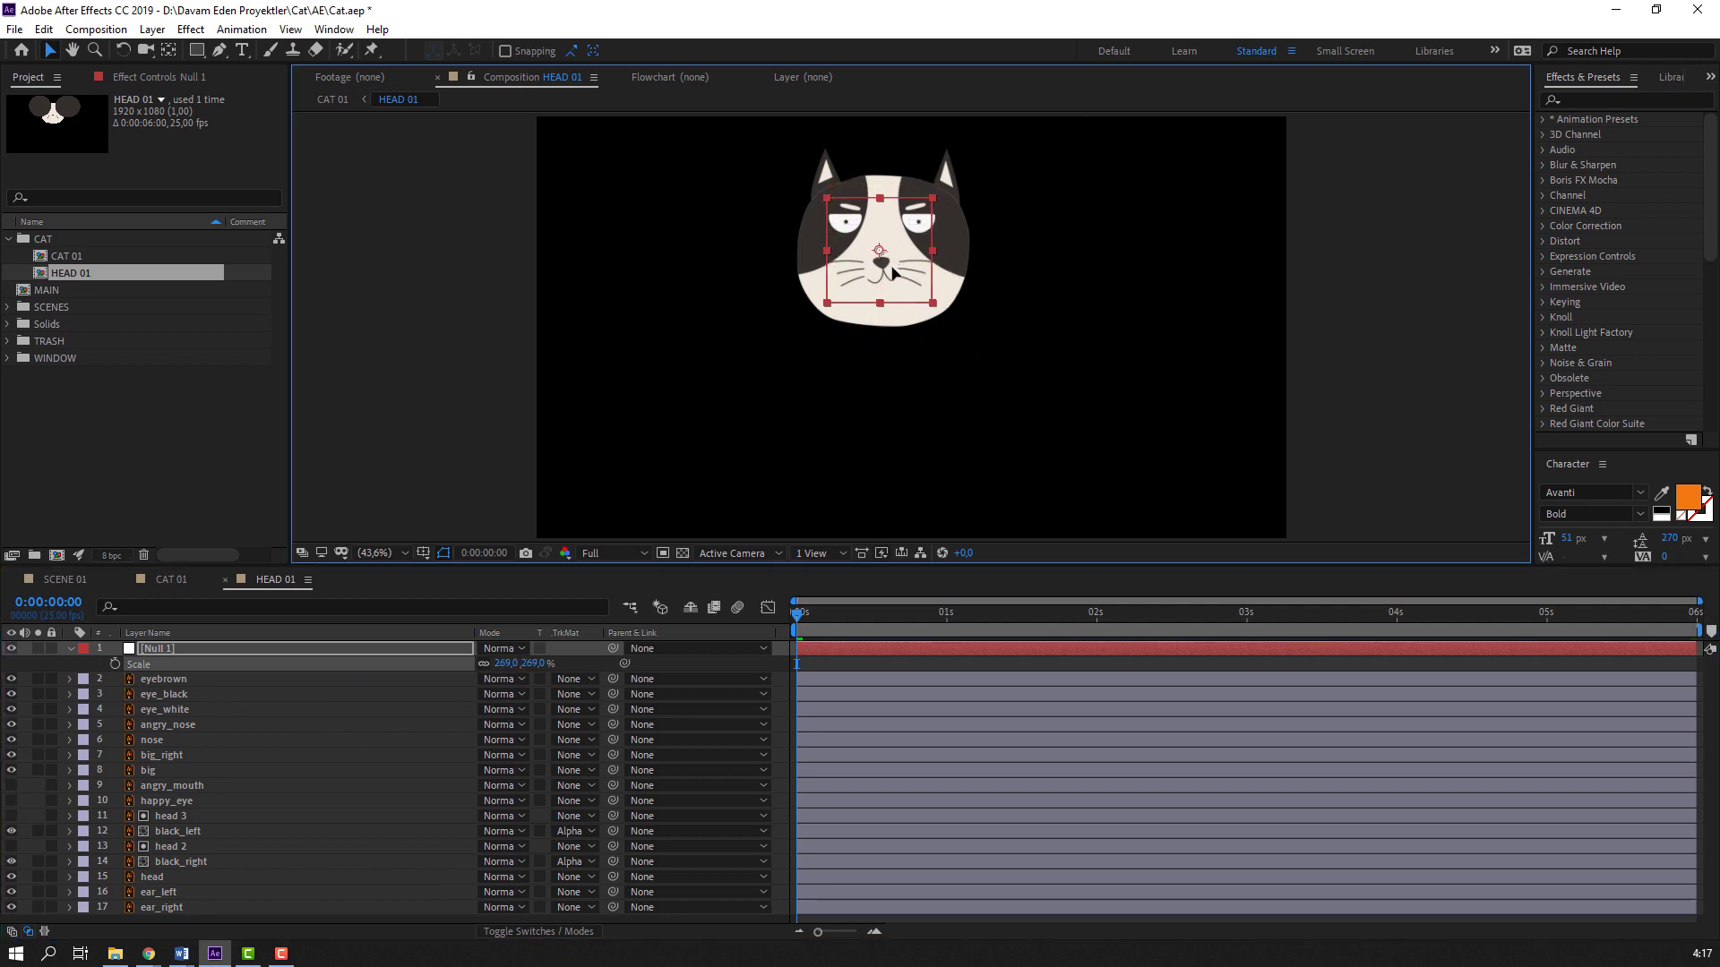
Rename the null layer as FACE CONTROL, collapse its properties and turn off its visibility
click(168, 652)
key(Return)
text(F)
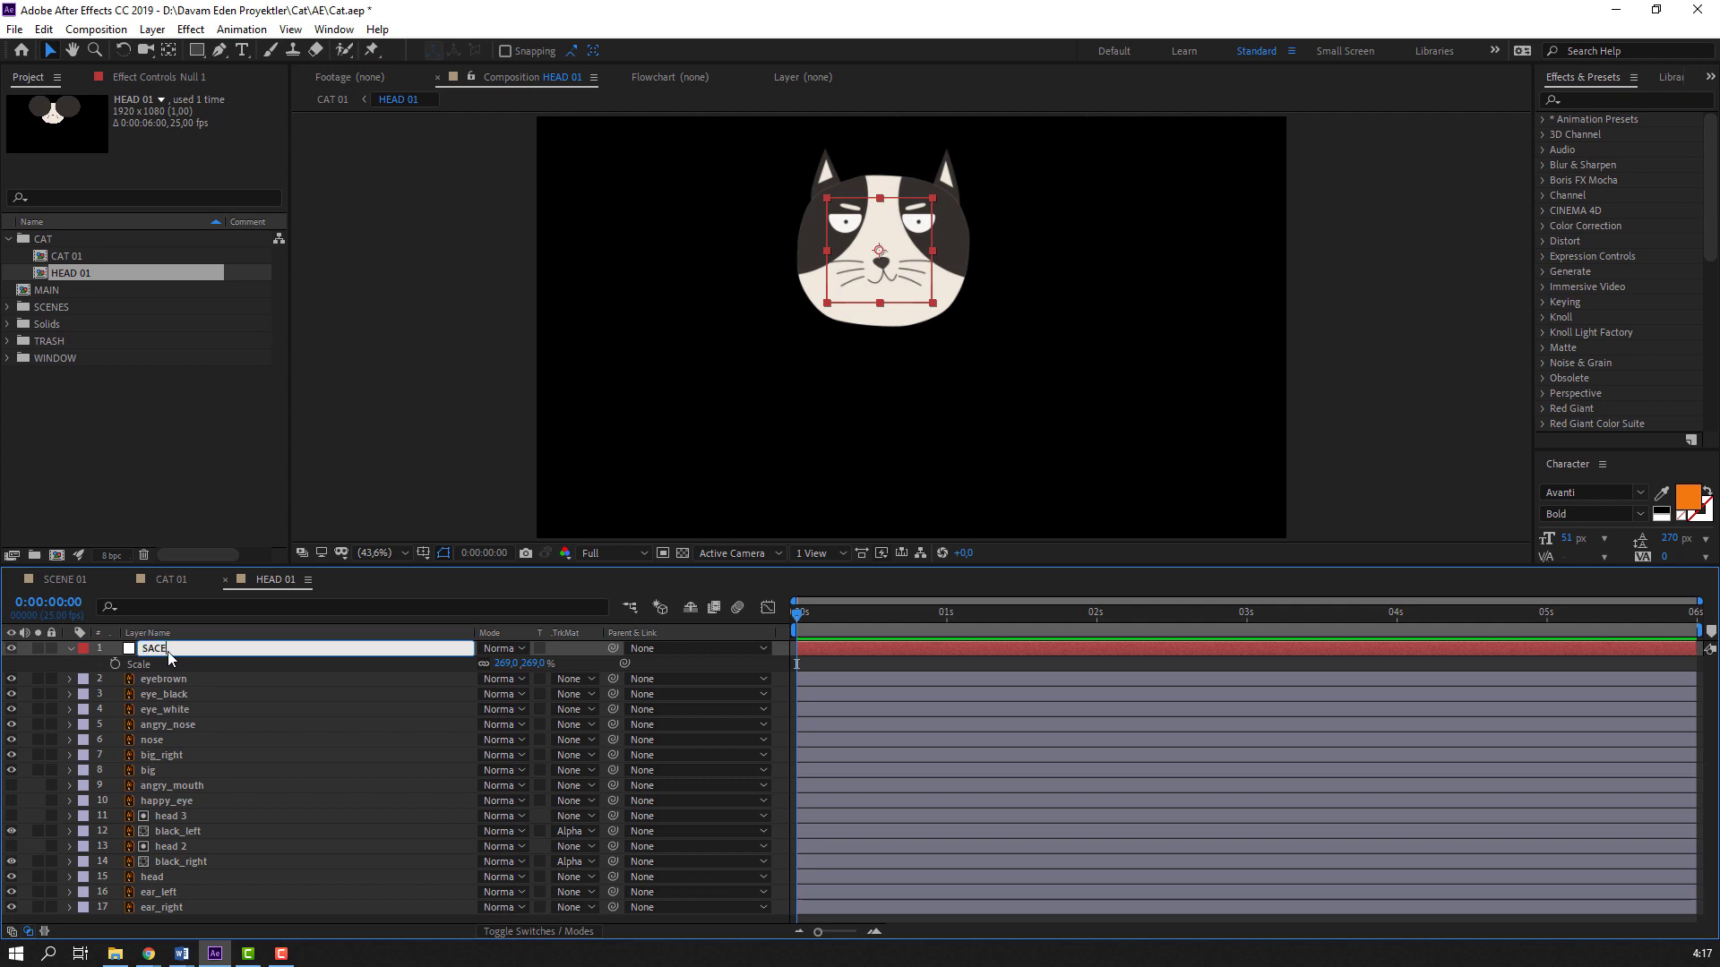
text(ACE CONTROL)
key(Return)
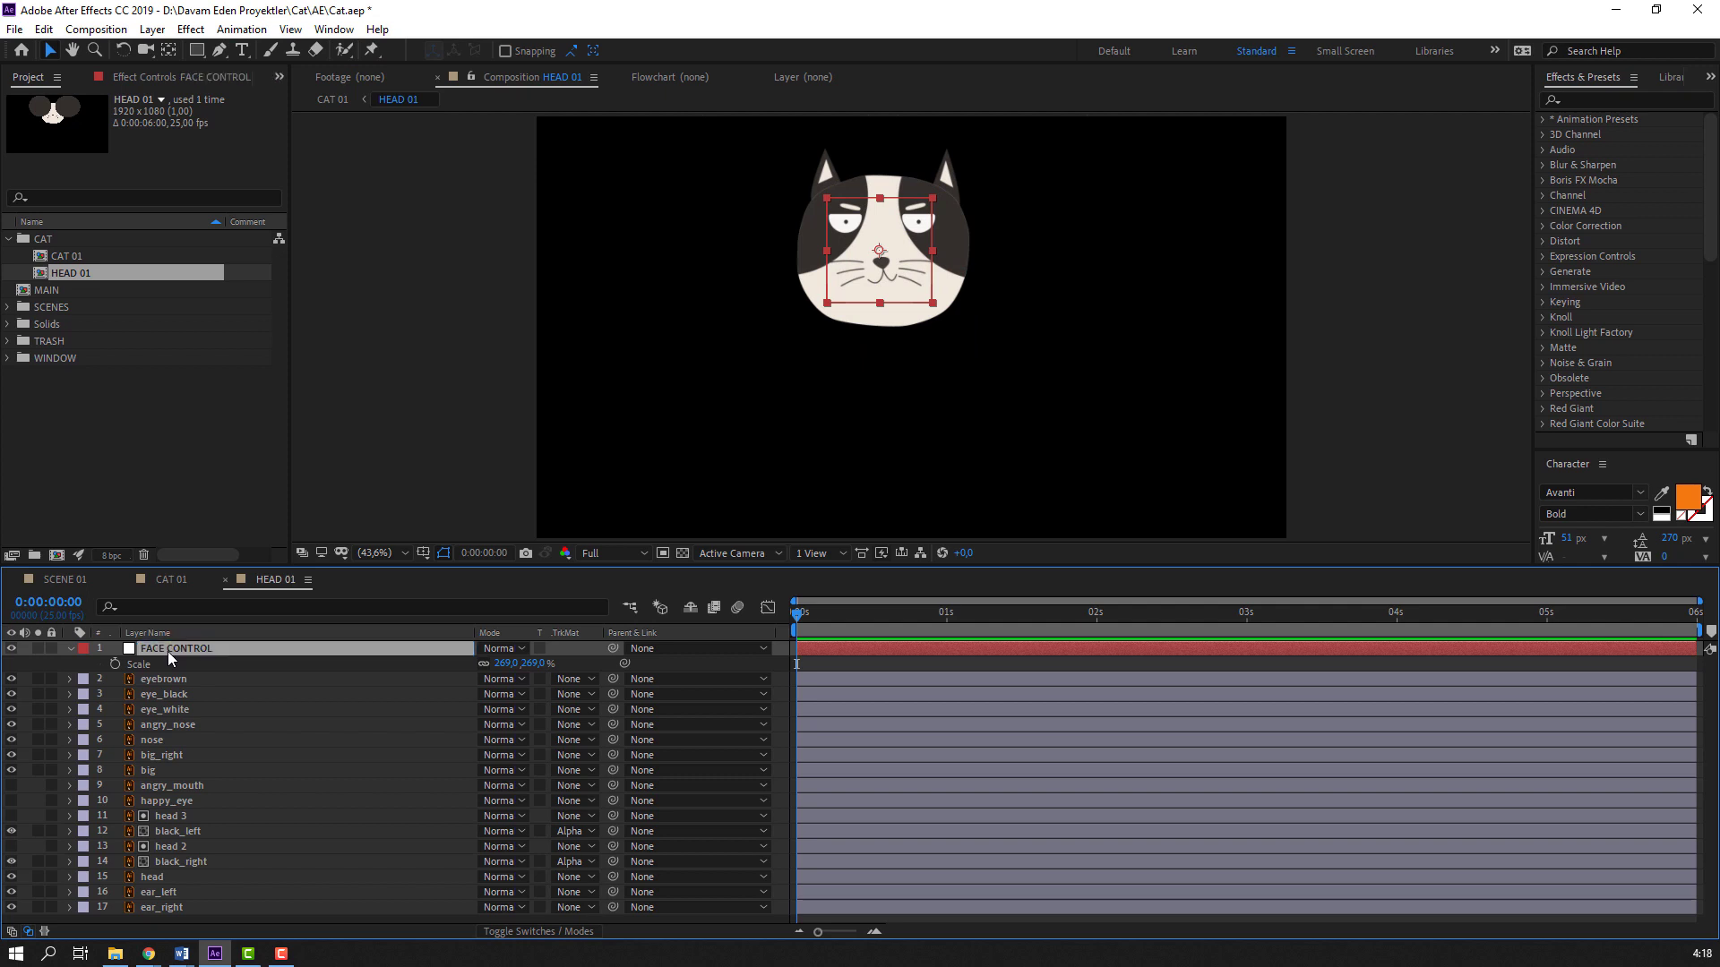
click(71, 648)
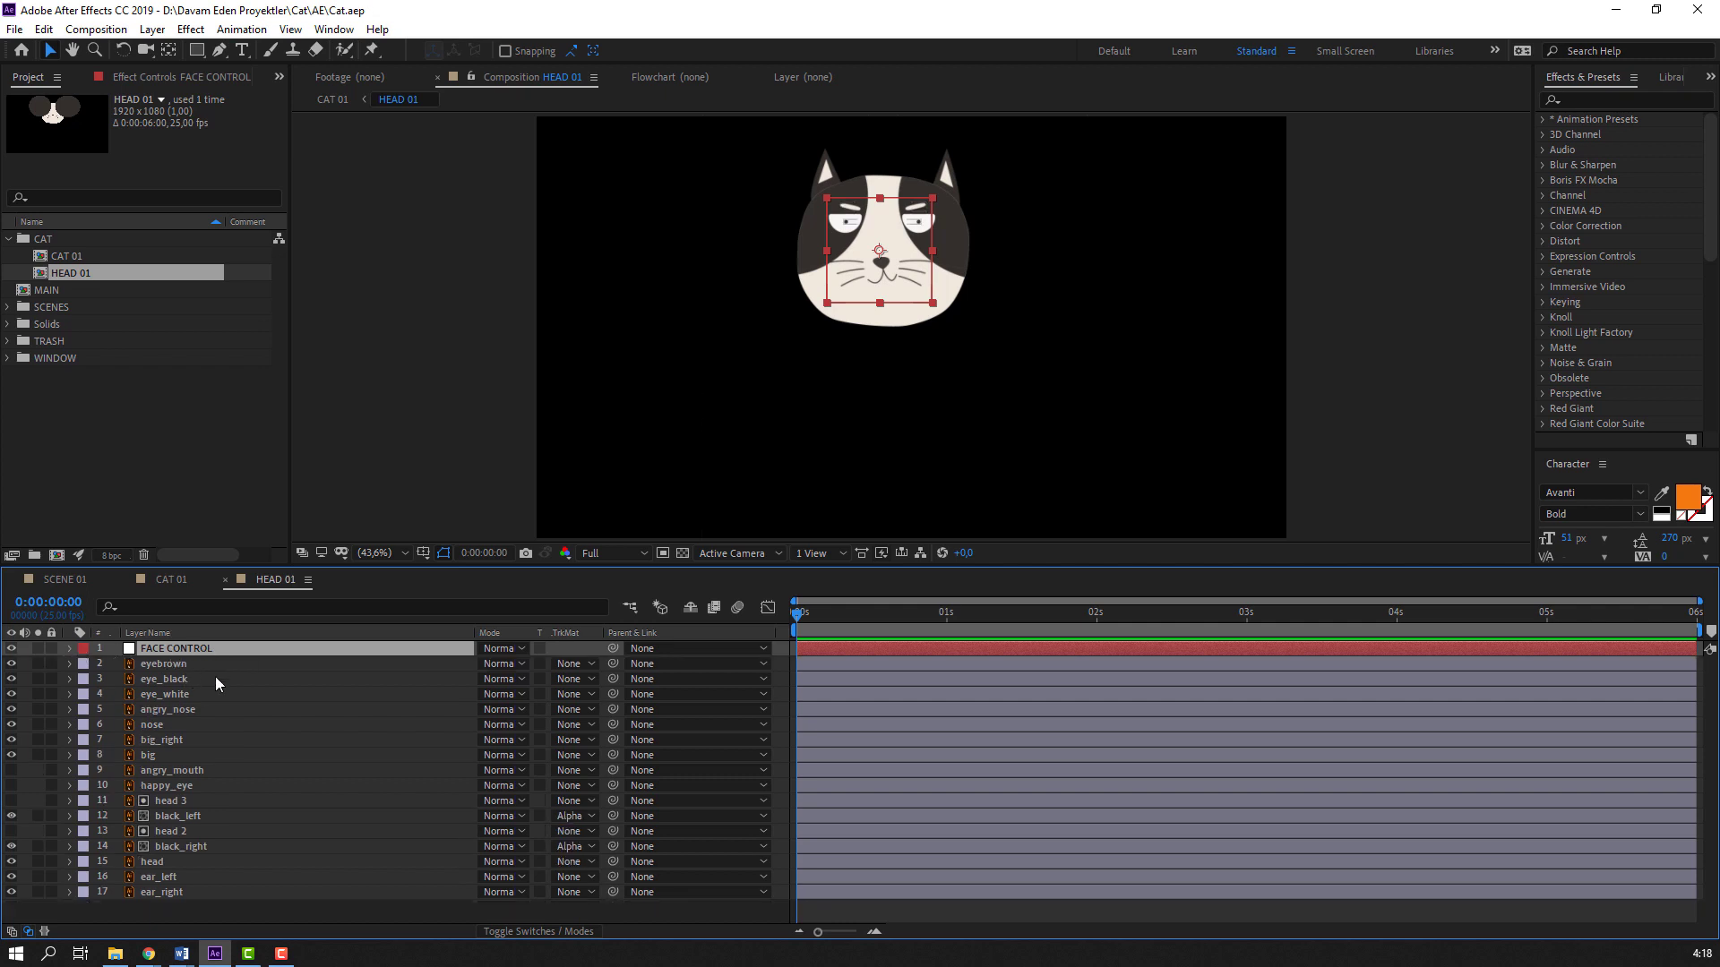
click(11, 648)
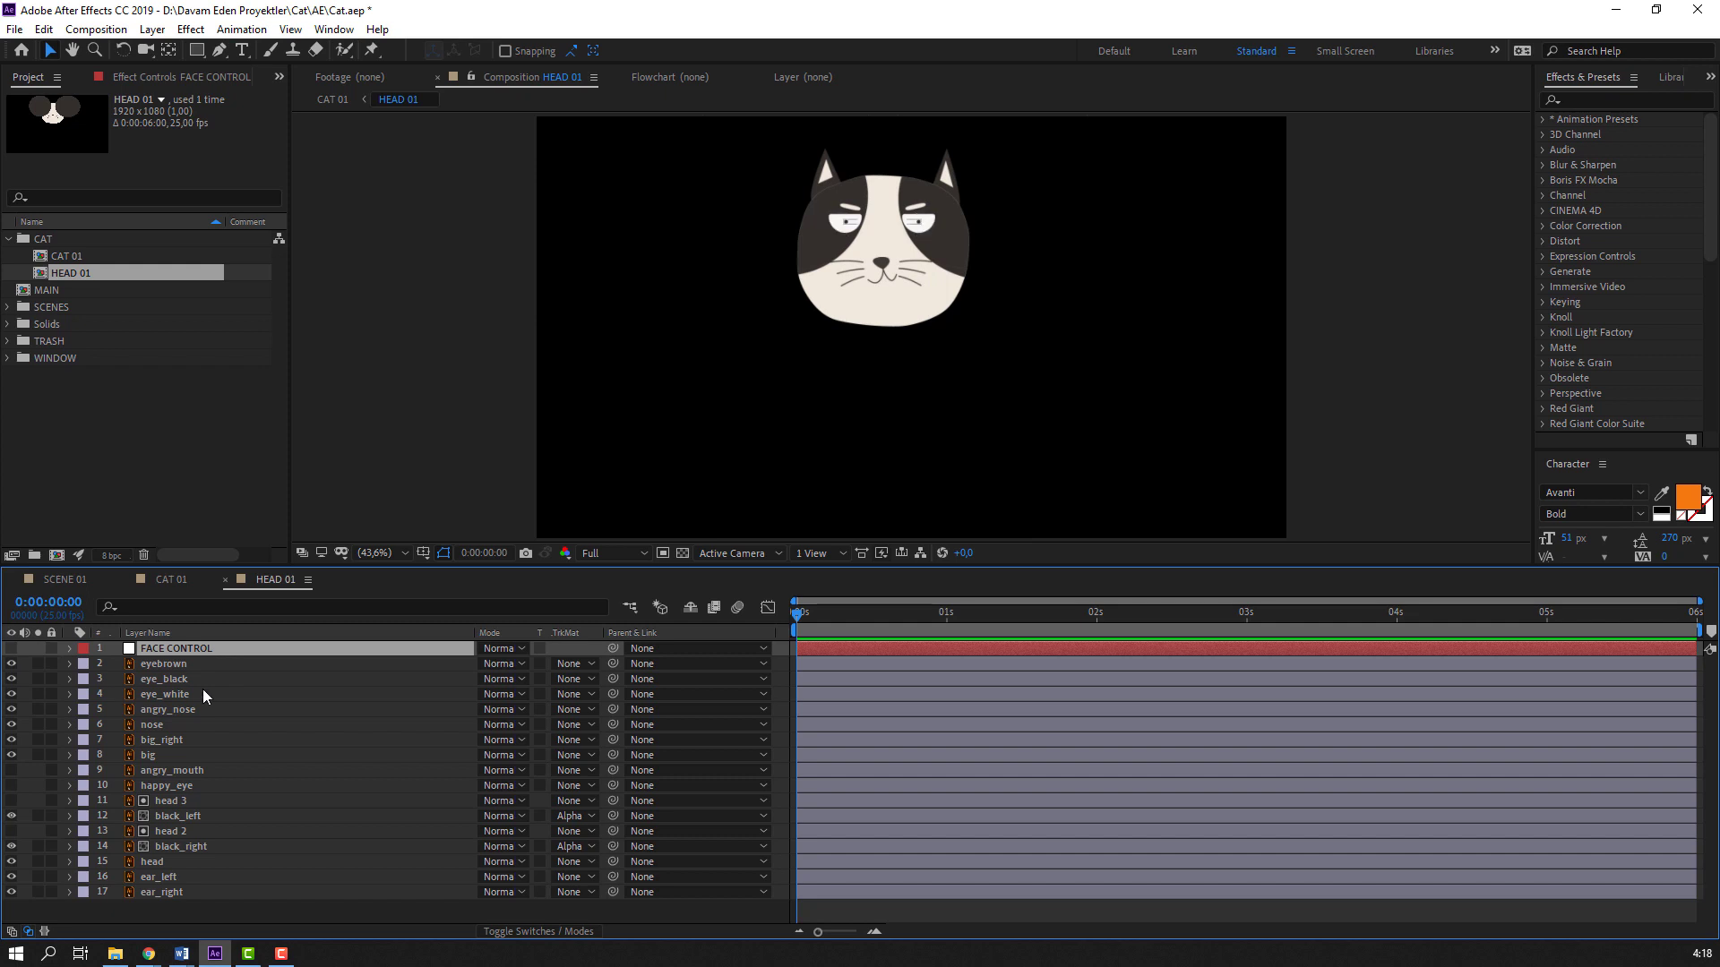
Enlarge the view of the eyes, try moving the eye_white layer, and undo the move
key(period)
scroll(923, 210, up, 1)
drag(803, 373, 777, 627)
scroll(799, 366, up, 1)
drag(630, 414, 760, 303)
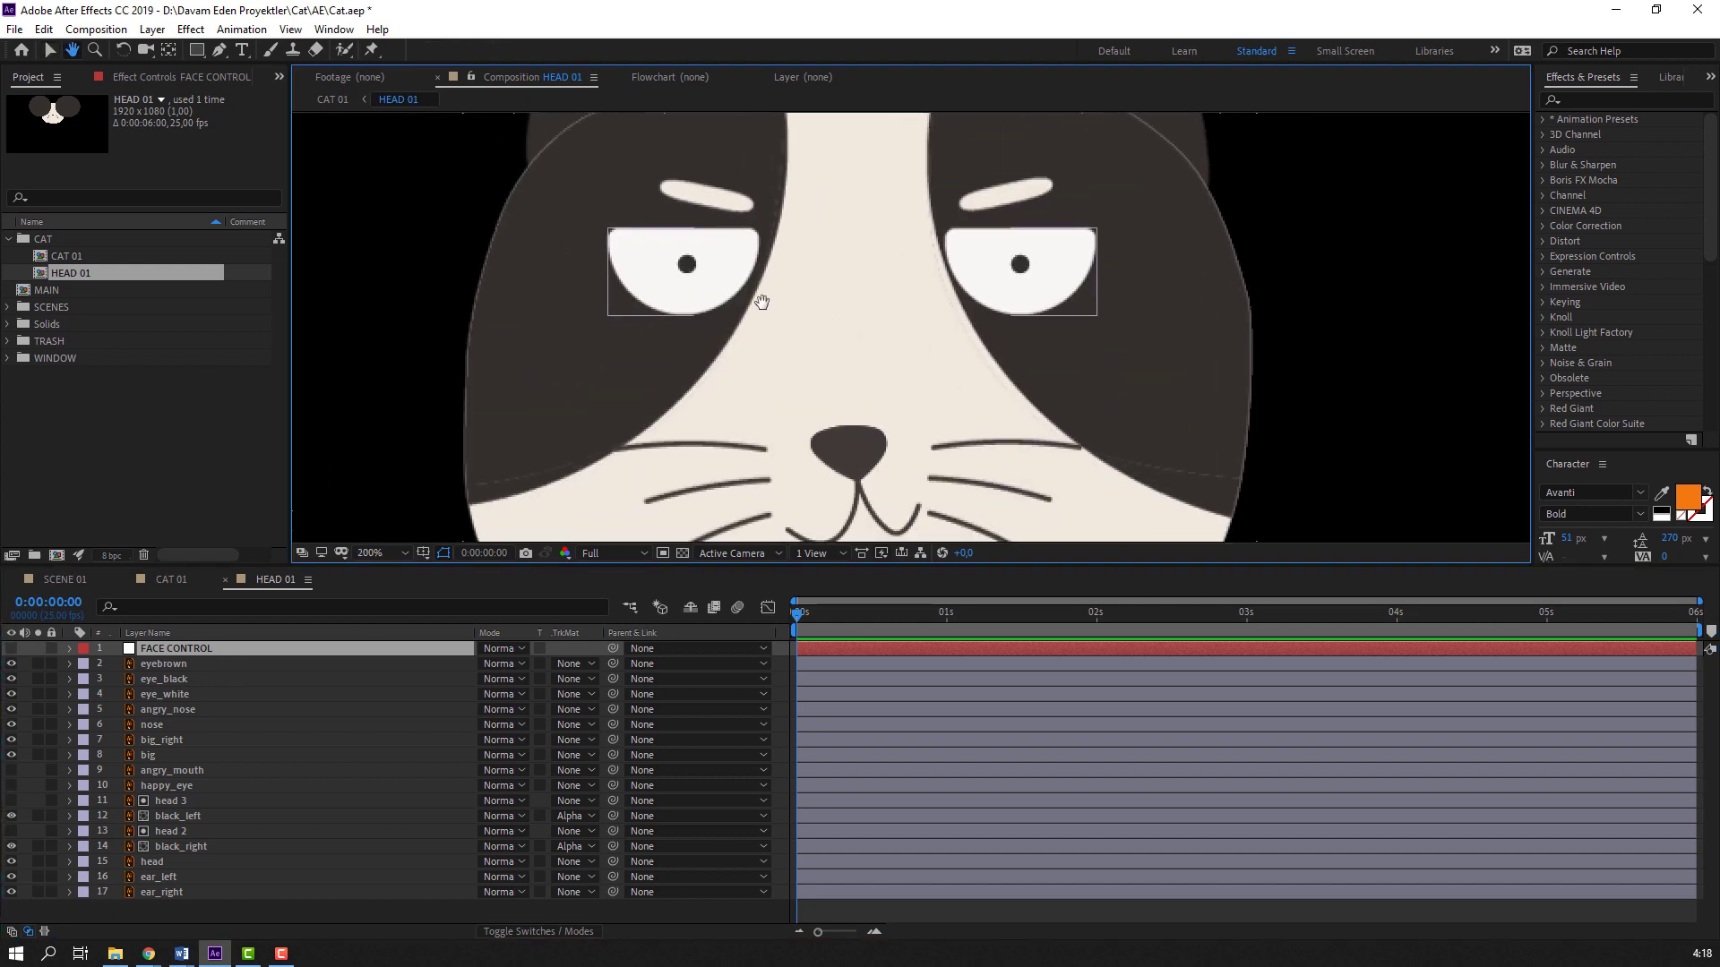
click(688, 265)
drag(622, 259, 626, 281)
key(ctrl+z)
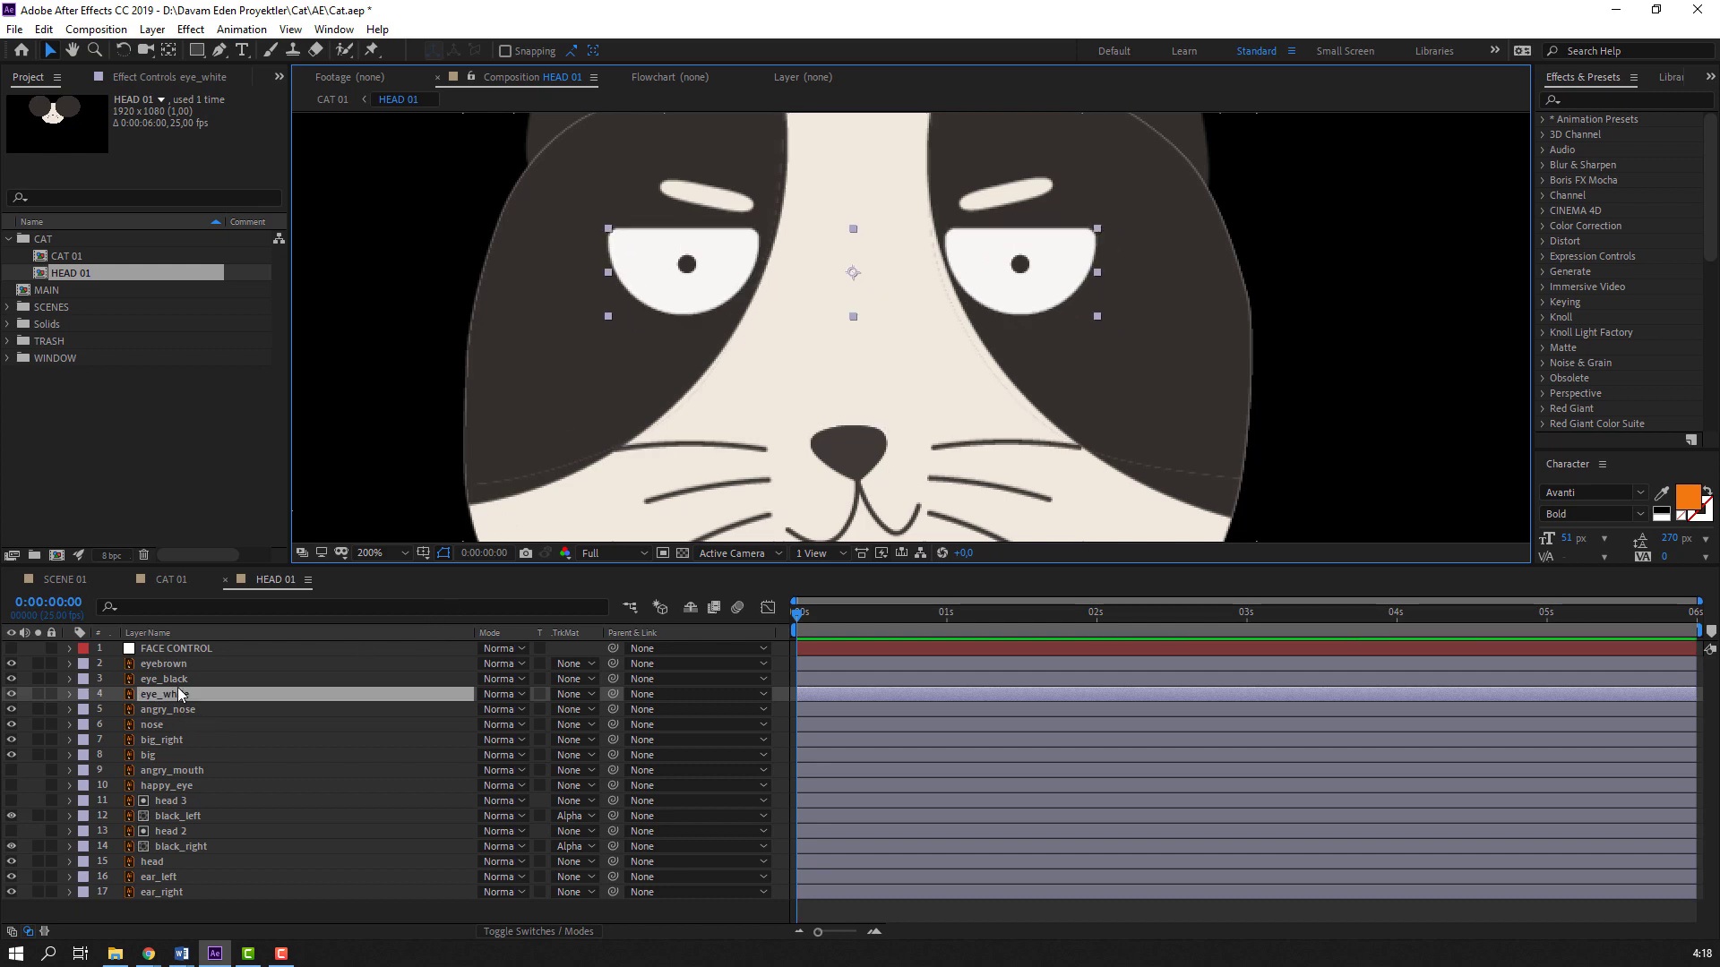
Delete the angry_nose layer from the HEAD 01 composition
key(Delete)
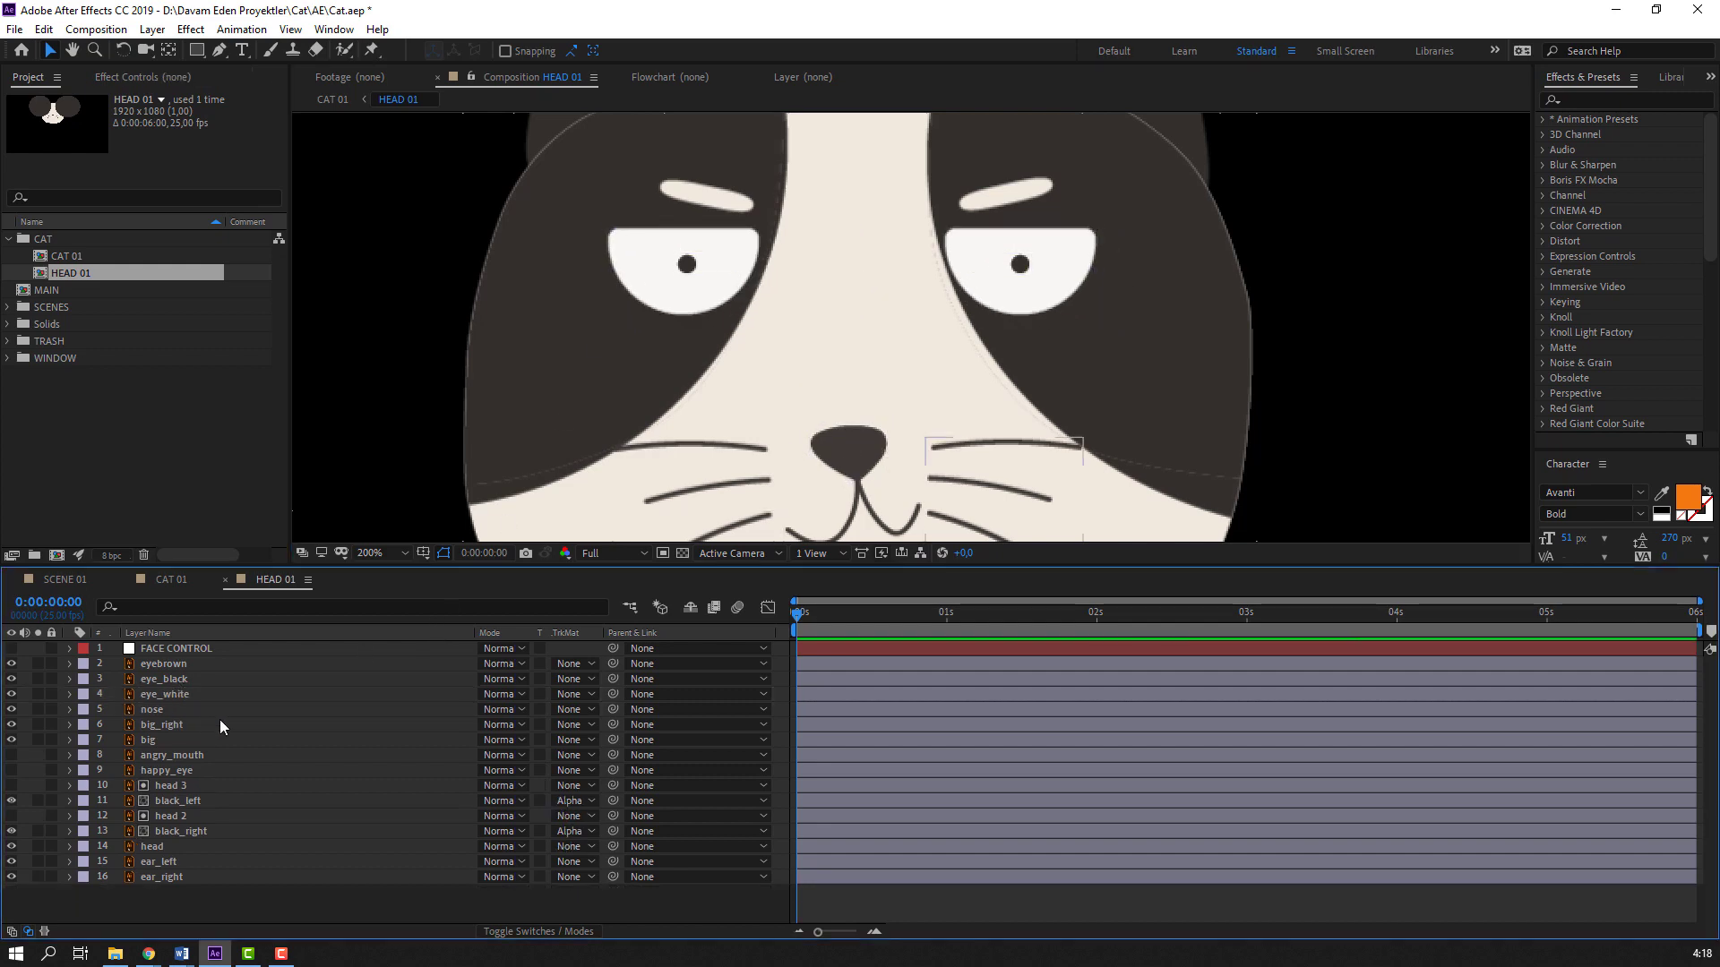
Duplicate the eye_white layer in the HEAD 01 composition
click(175, 682)
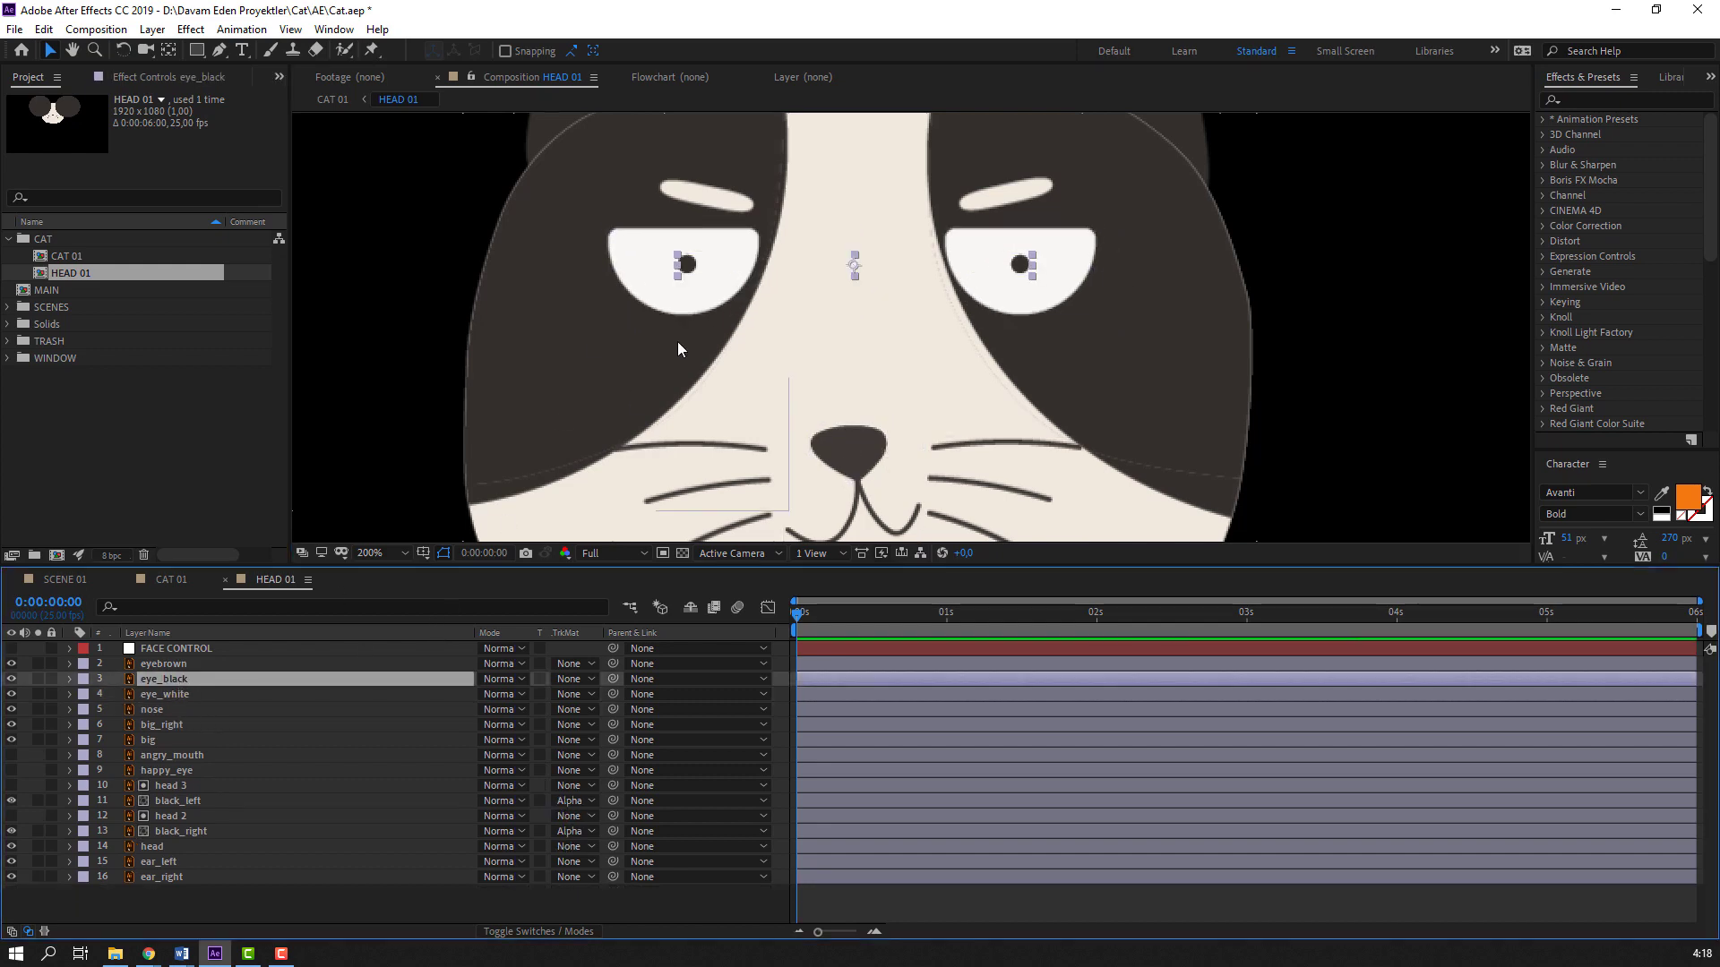
click(185, 695)
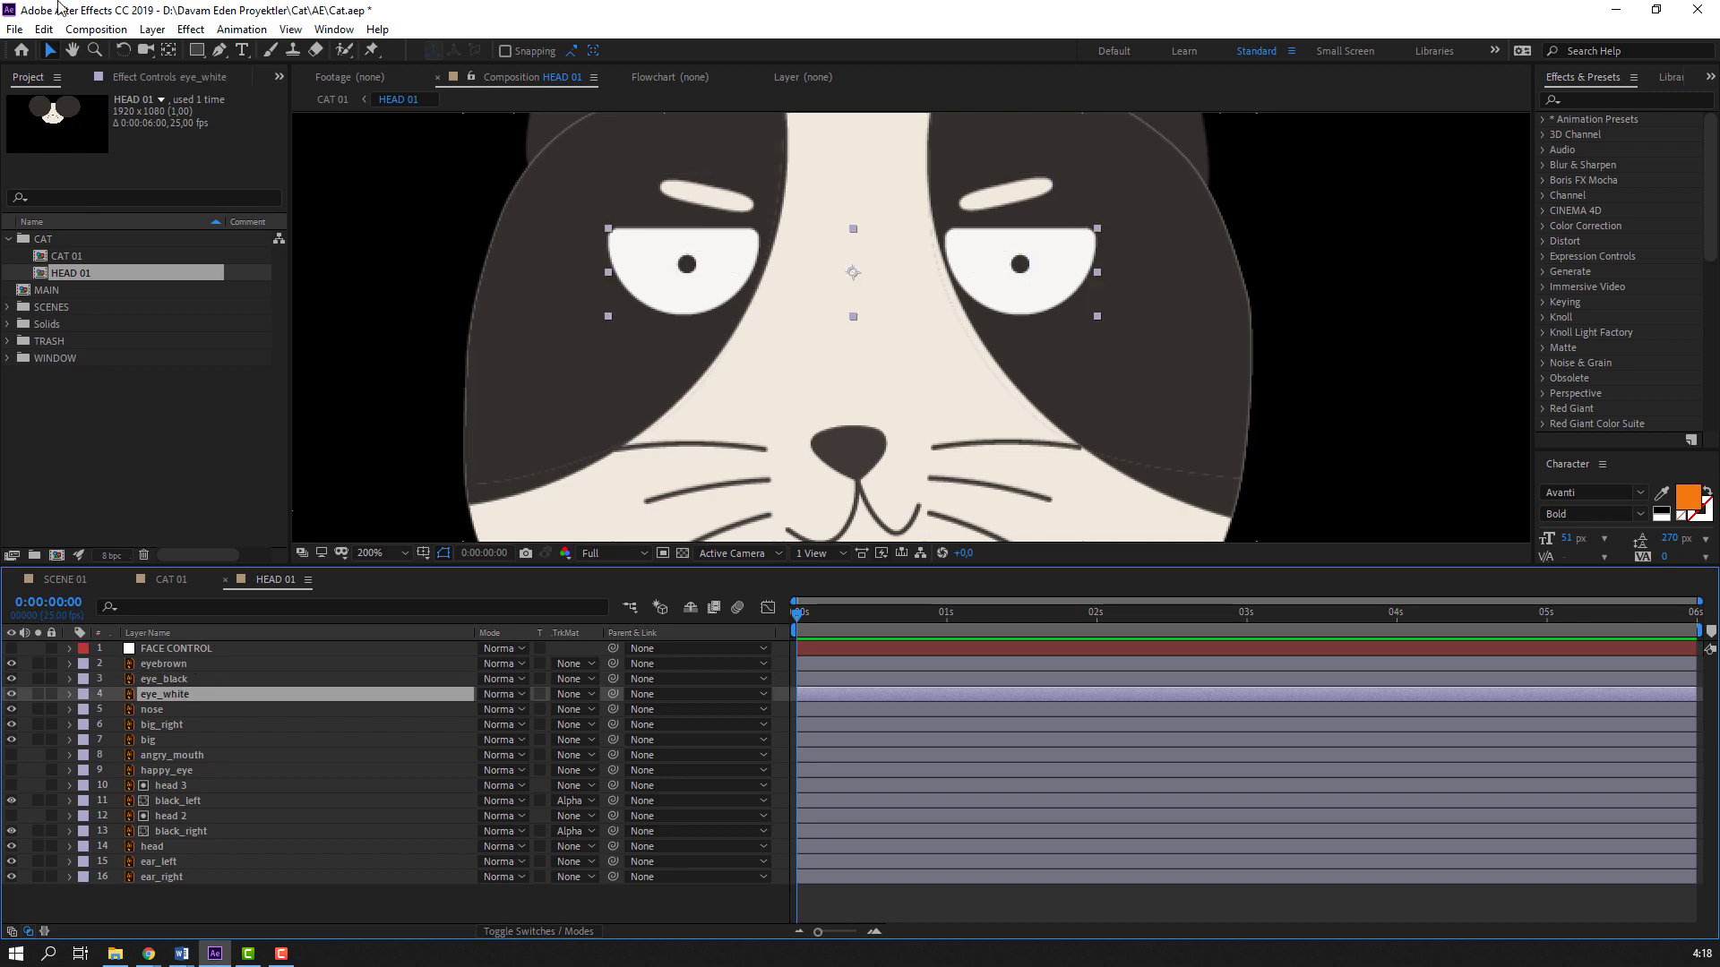
click(42, 29)
click(72, 253)
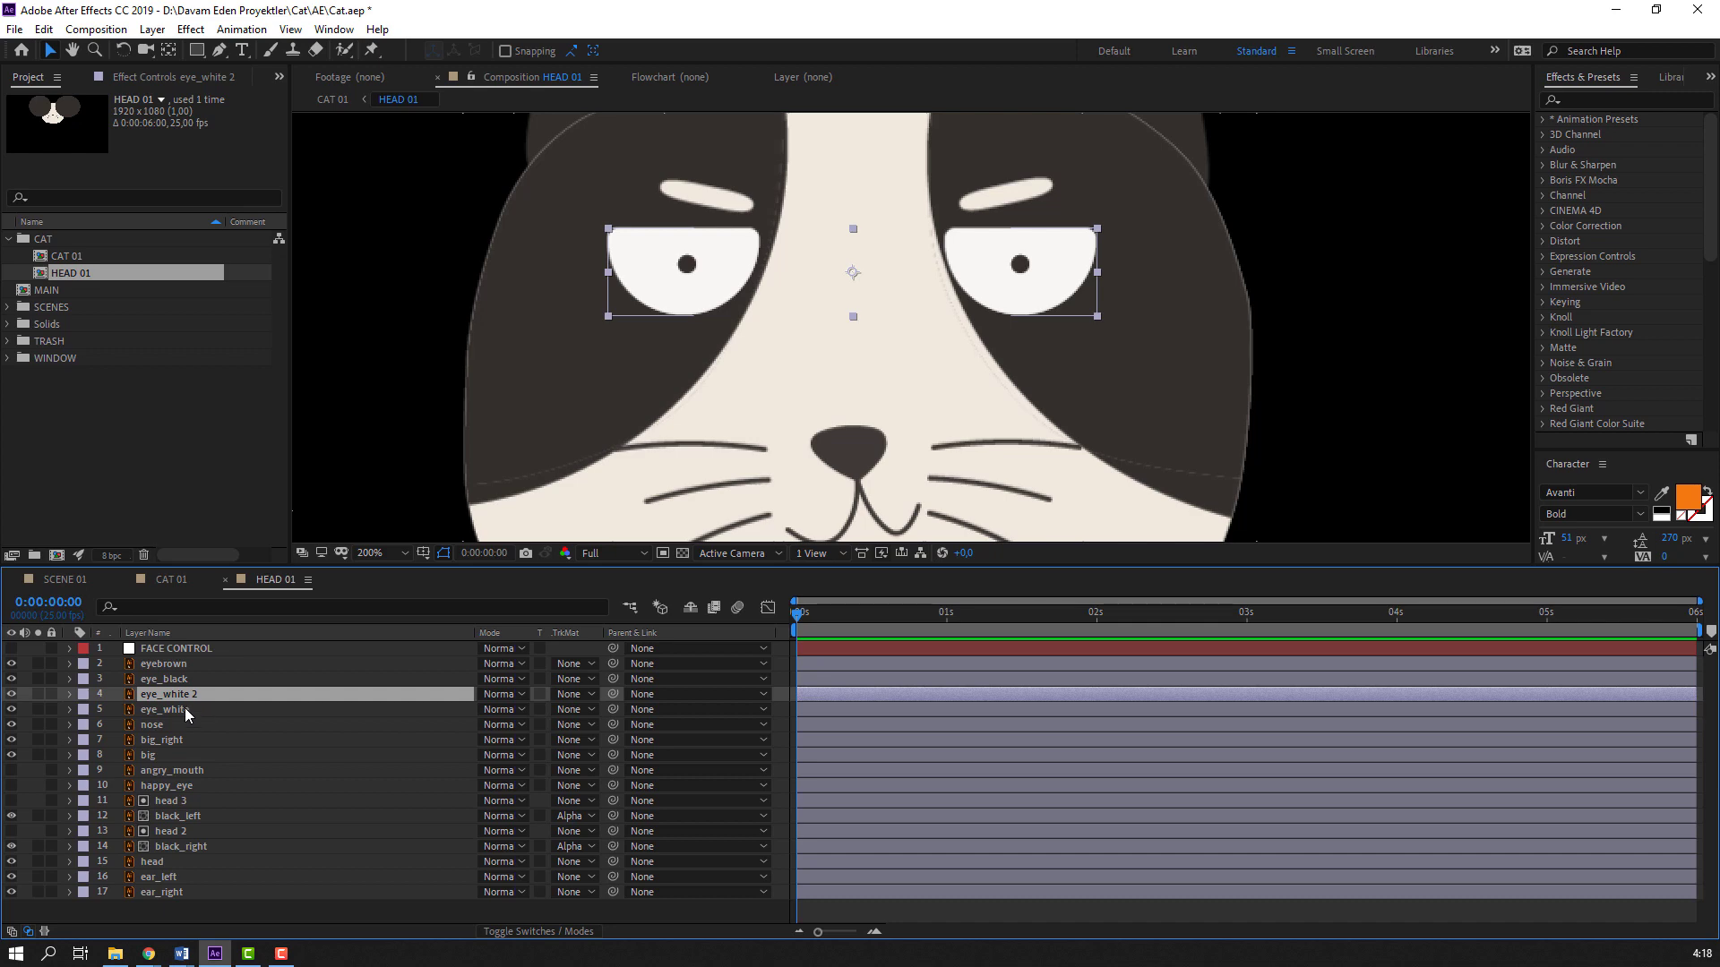
key(s)
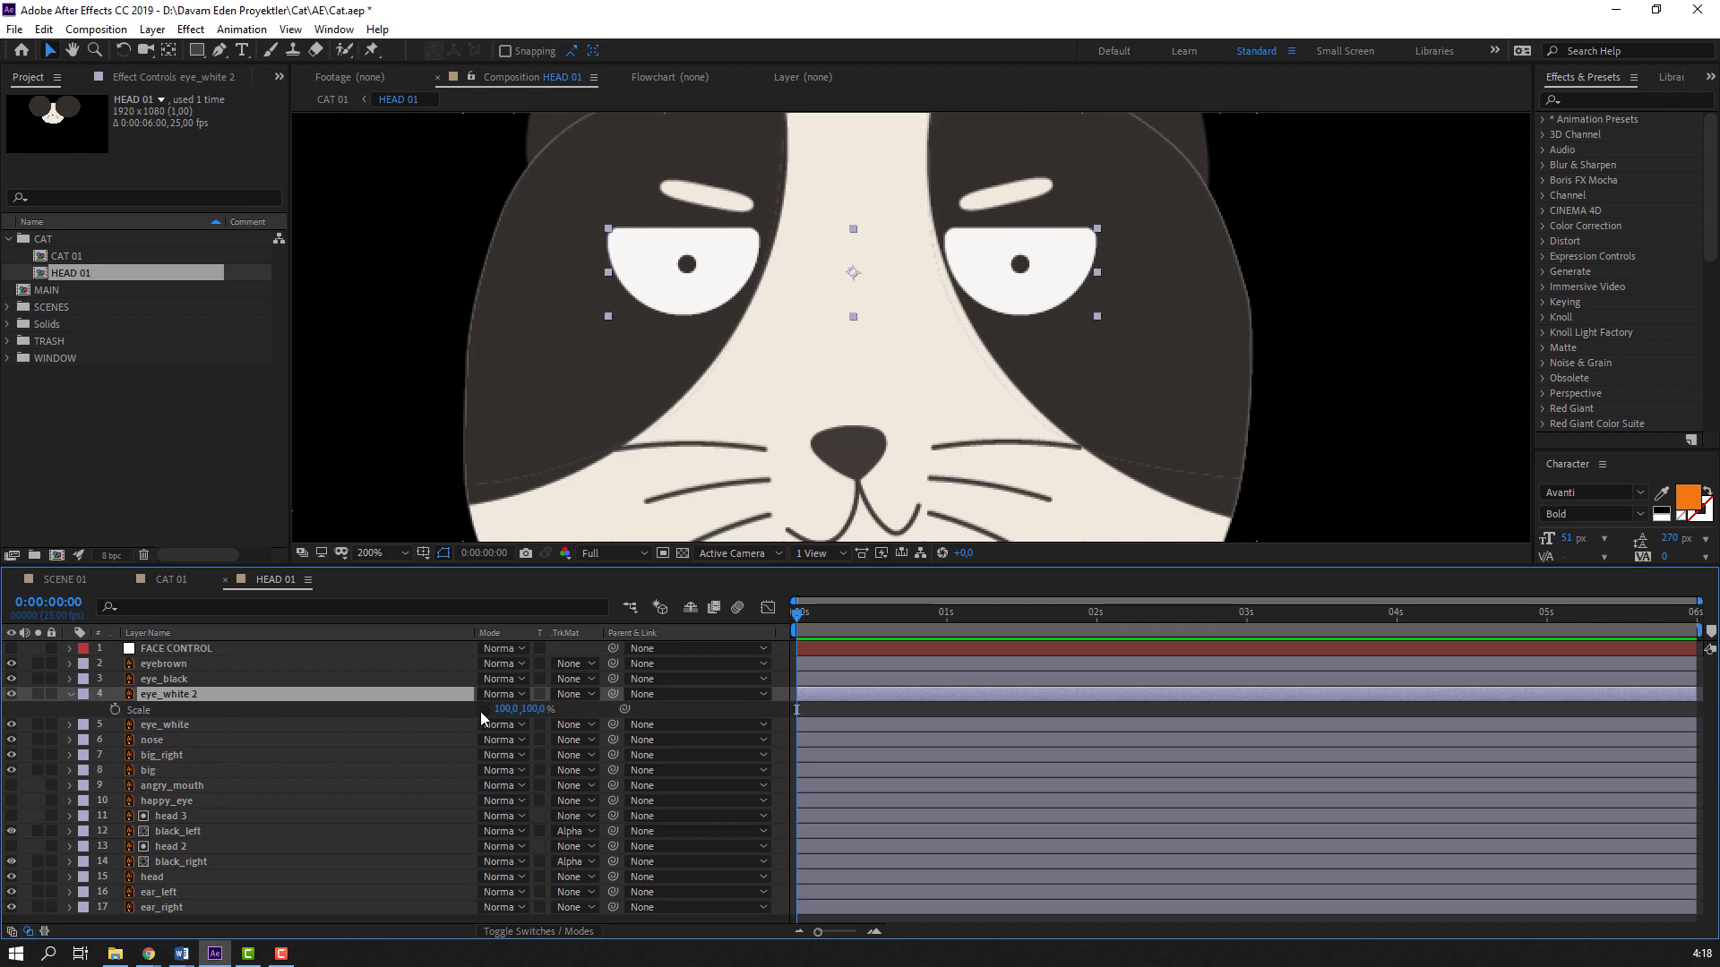
click(71, 695)
click(171, 710)
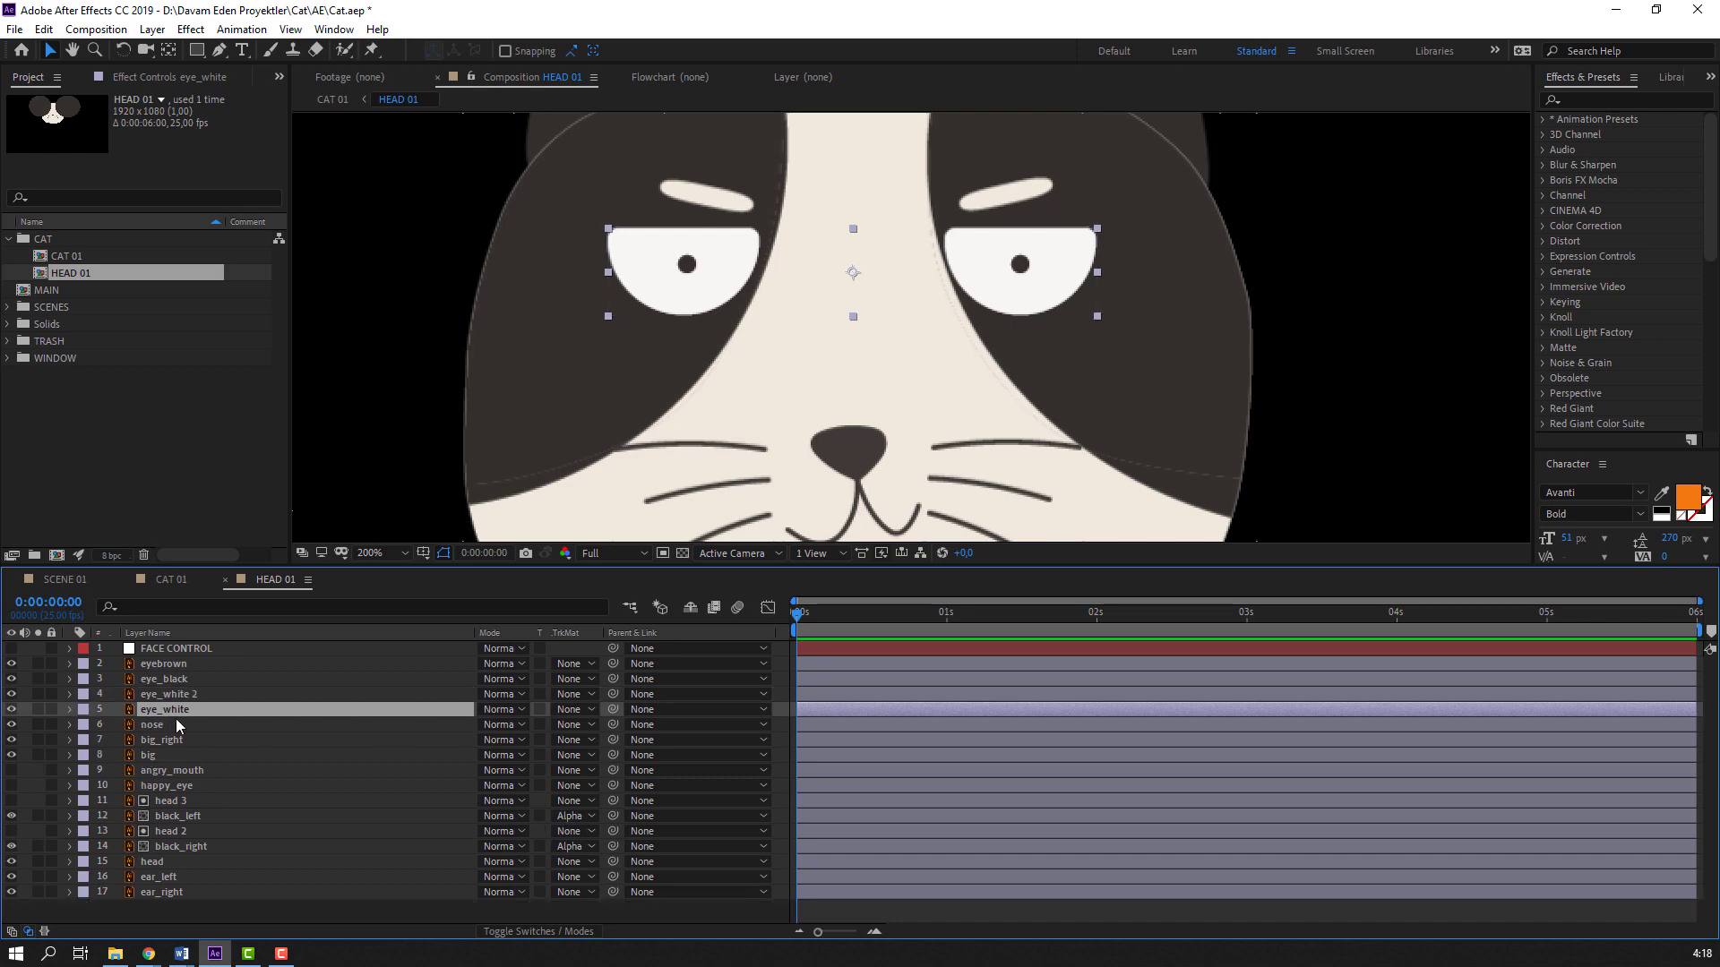
key(s)
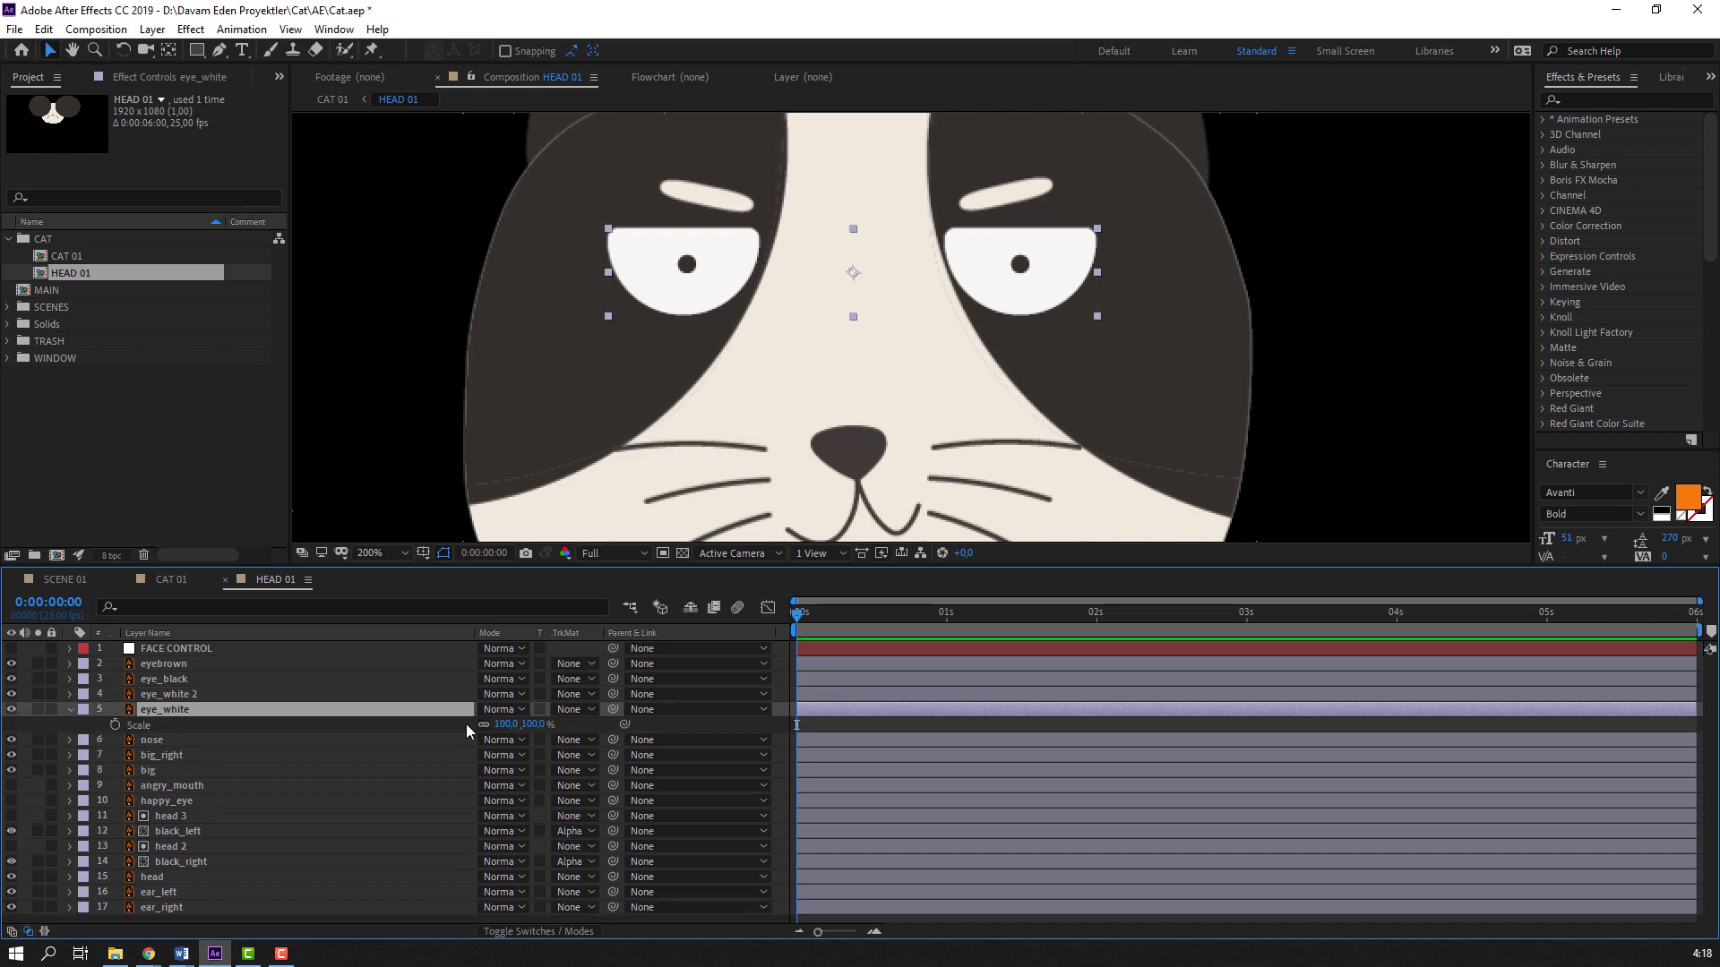
click(70, 711)
Parent the eye_white 2 layer to the eye_white layer
click(175, 696)
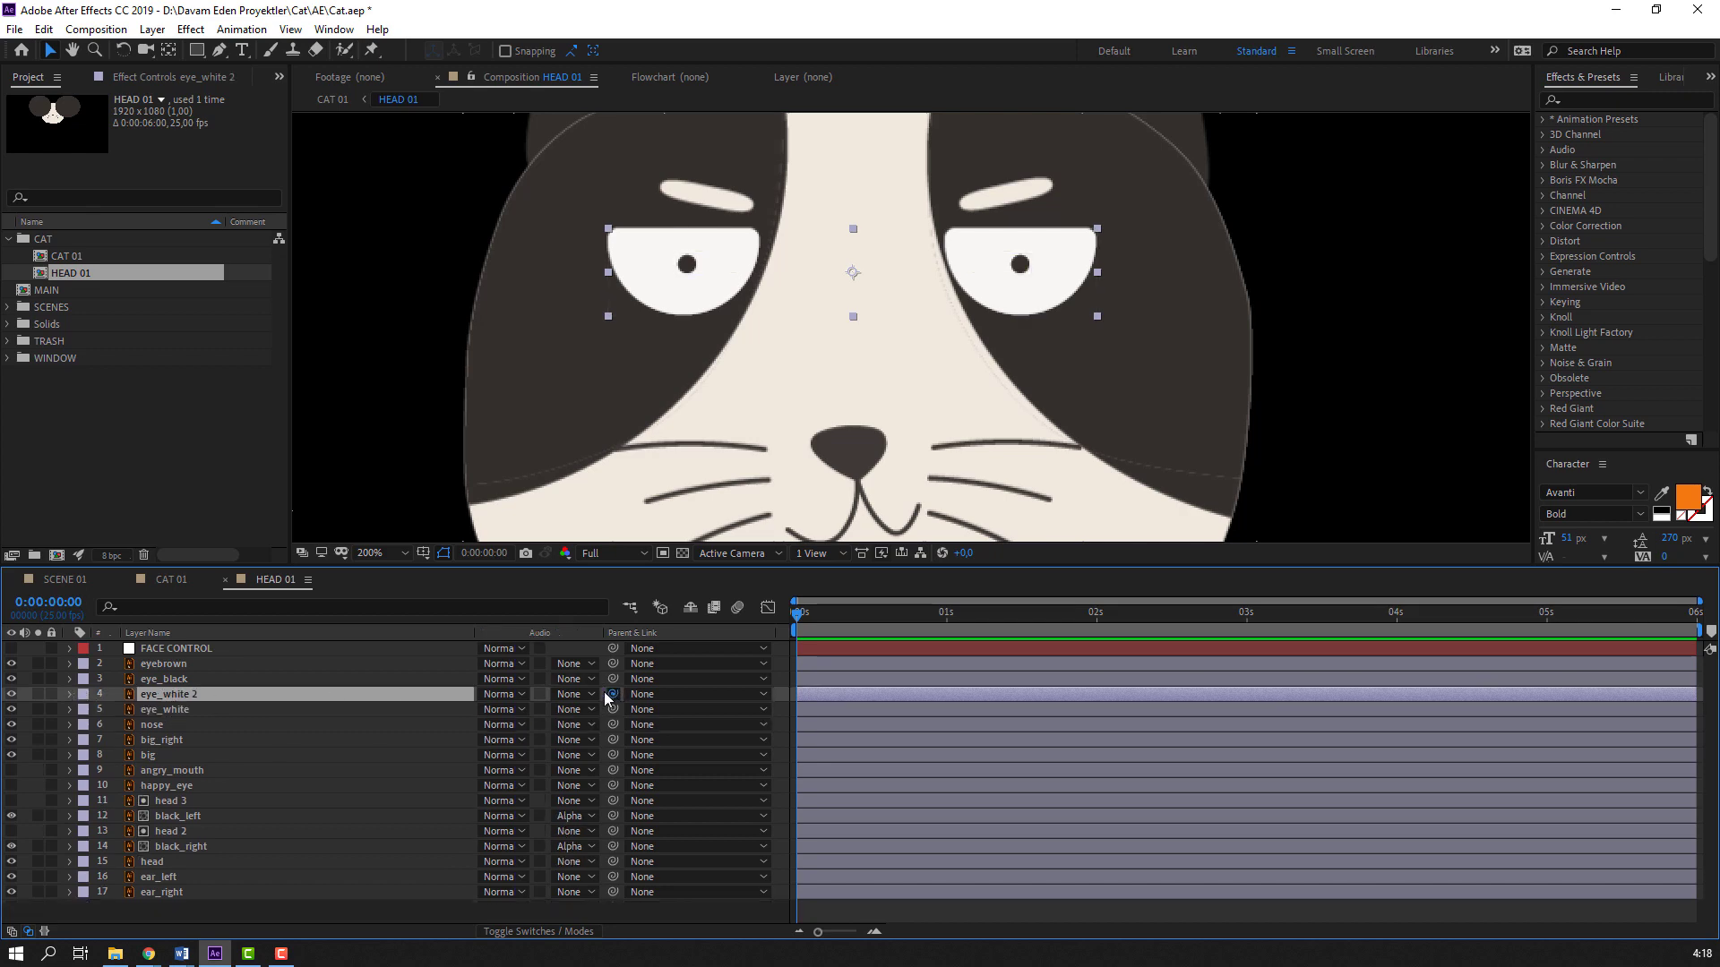
drag(606, 695, 169, 709)
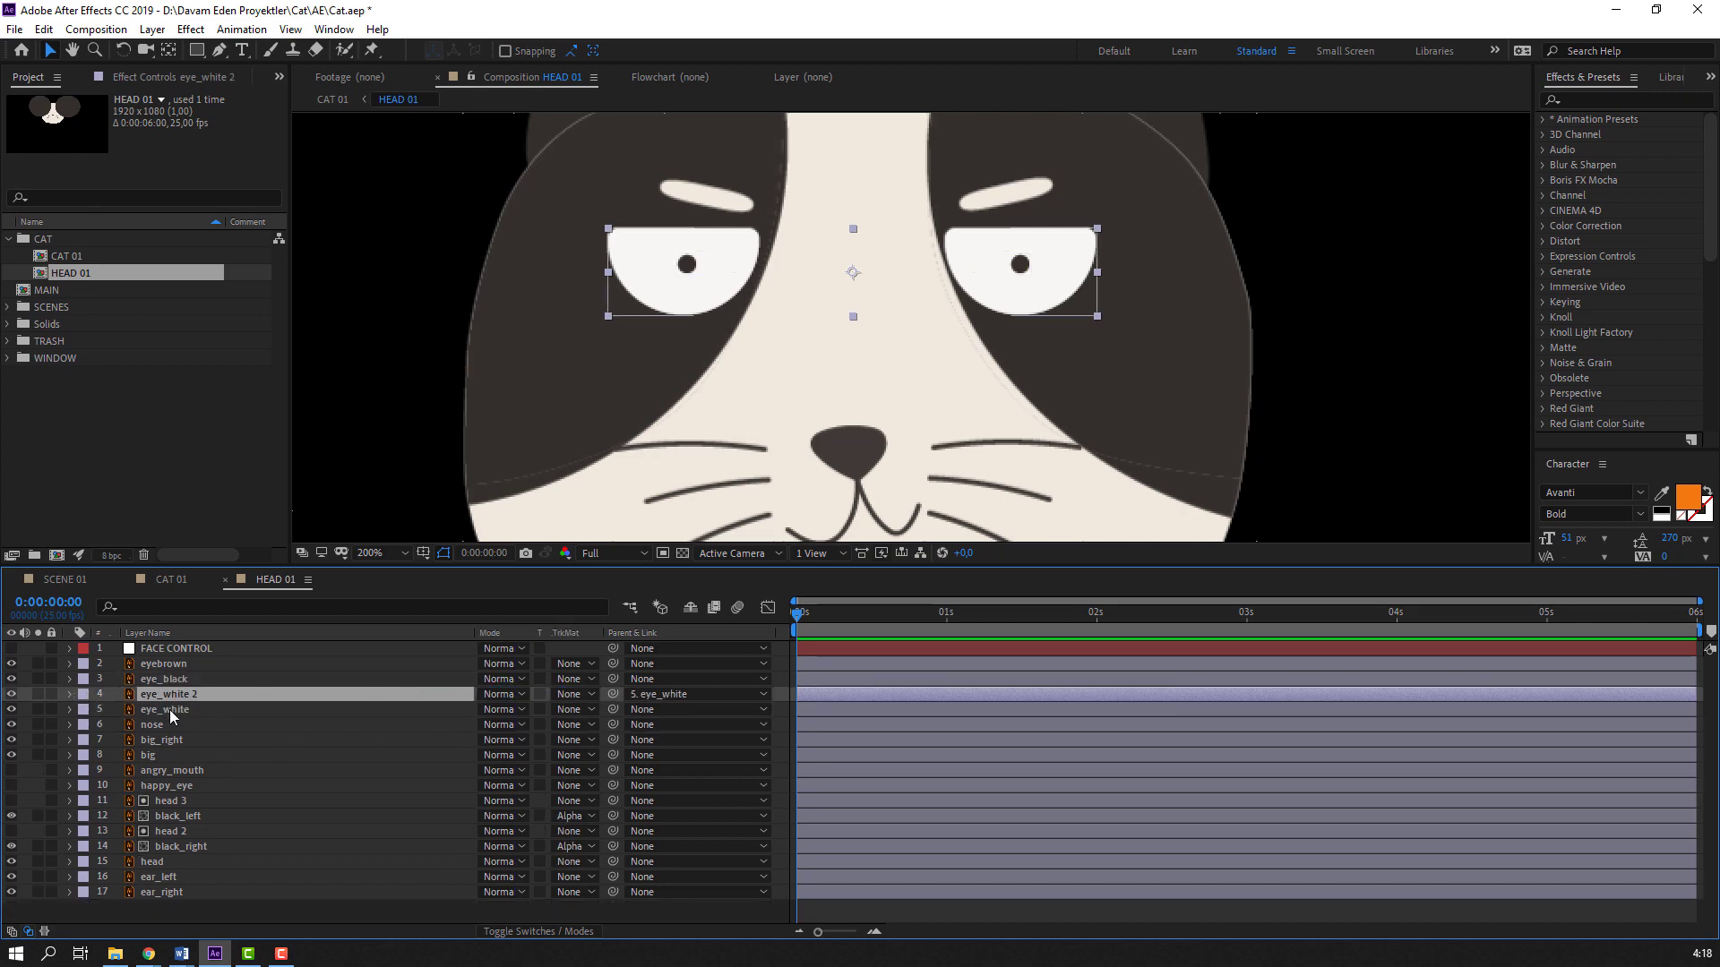
Try reducing the eye_white layer's vertical scale to 80%, and undo the scaling
click(169, 709)
key(s)
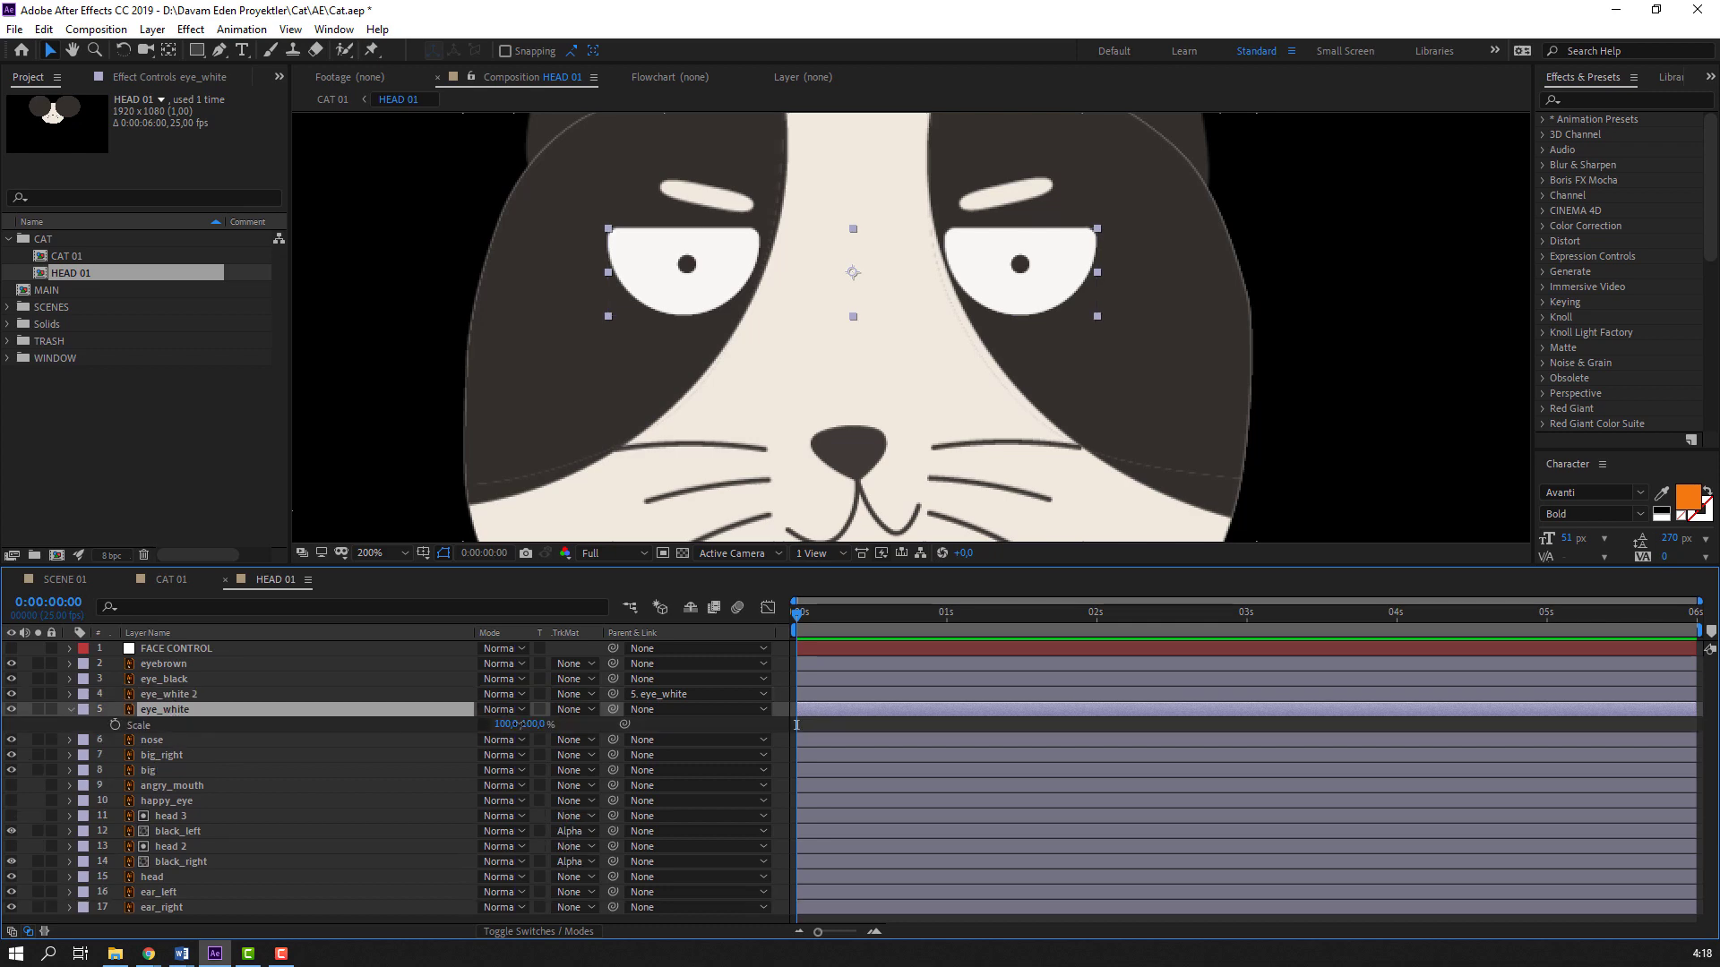
mouse_move(533, 724)
mouse_down()
mouse_move(440, 724)
mouse_move(510, 724)
mouse_up()
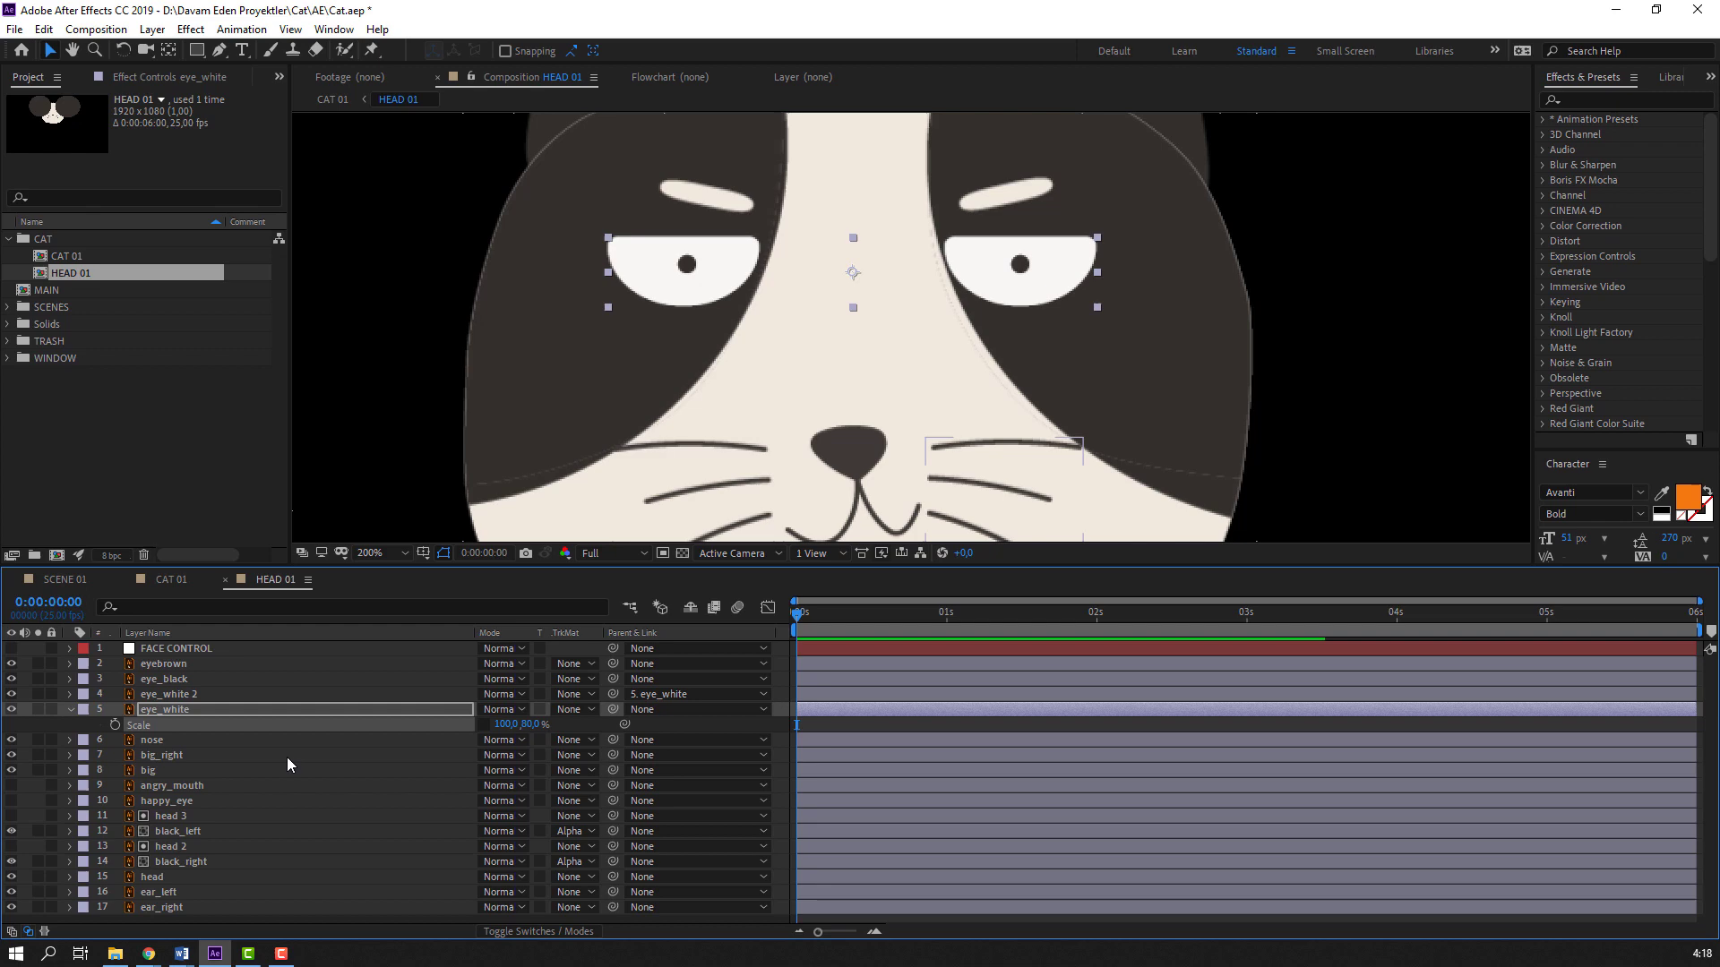
click(68, 709)
key(ctrl+z)
Move the eye_black layer directly below eye_white 2 and set its track matte to Alpha using eye_white 2
click(147, 680)
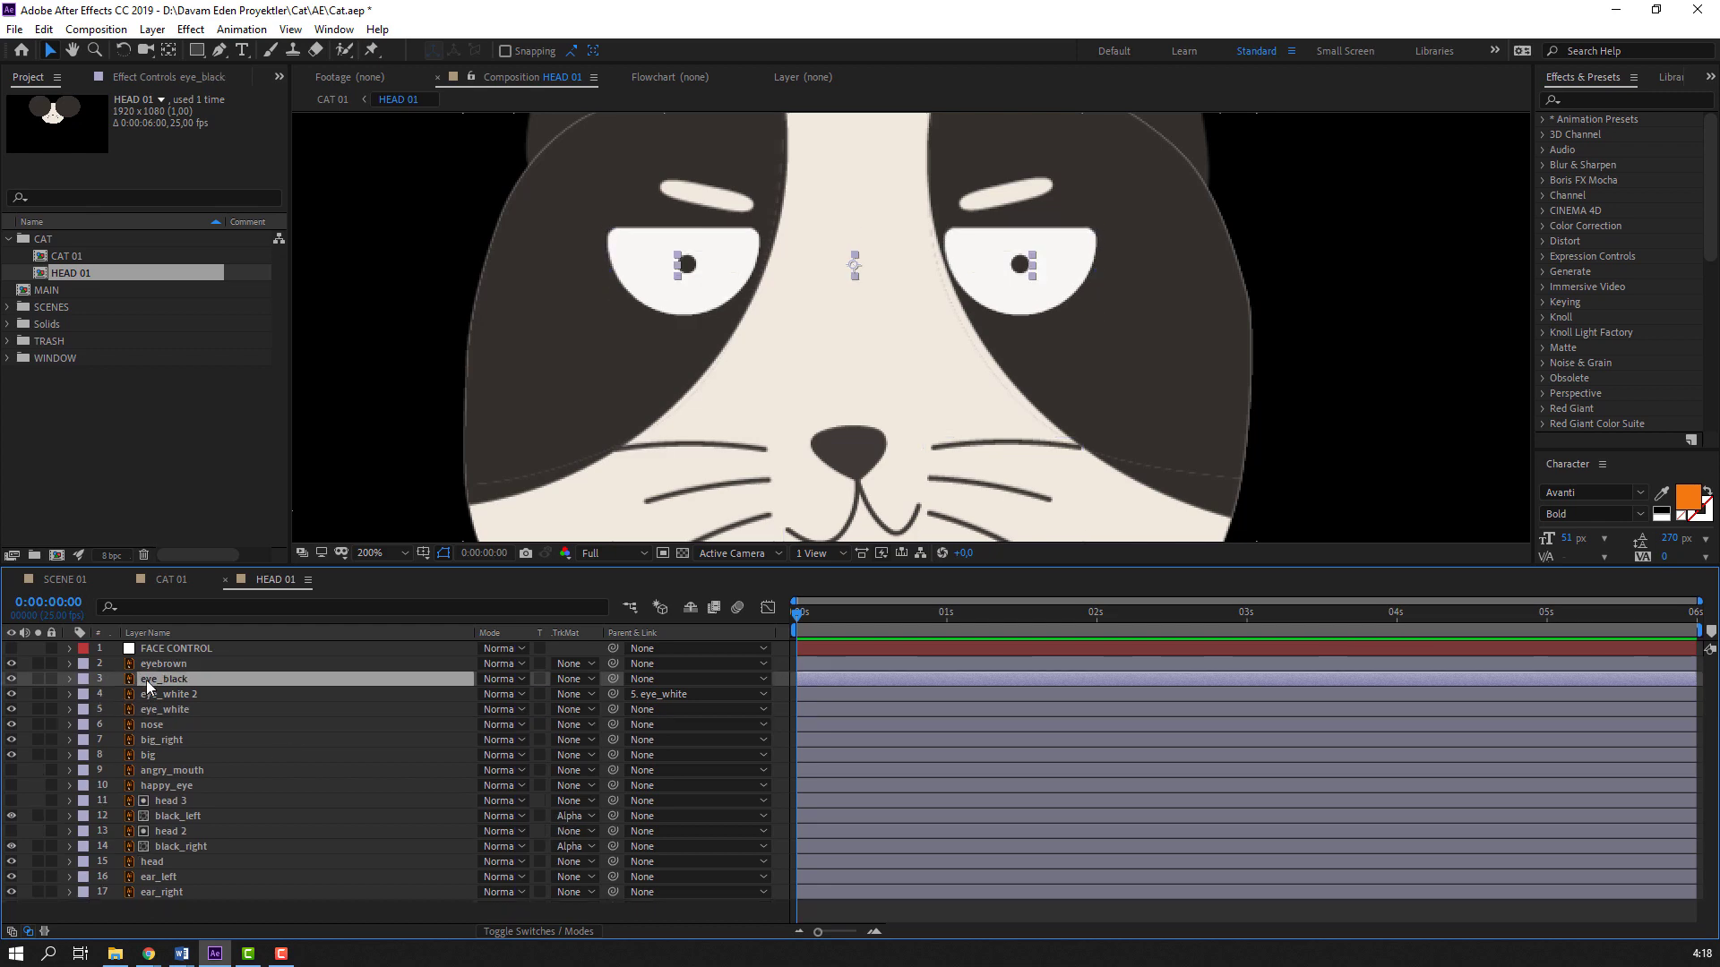
drag(150, 679, 158, 696)
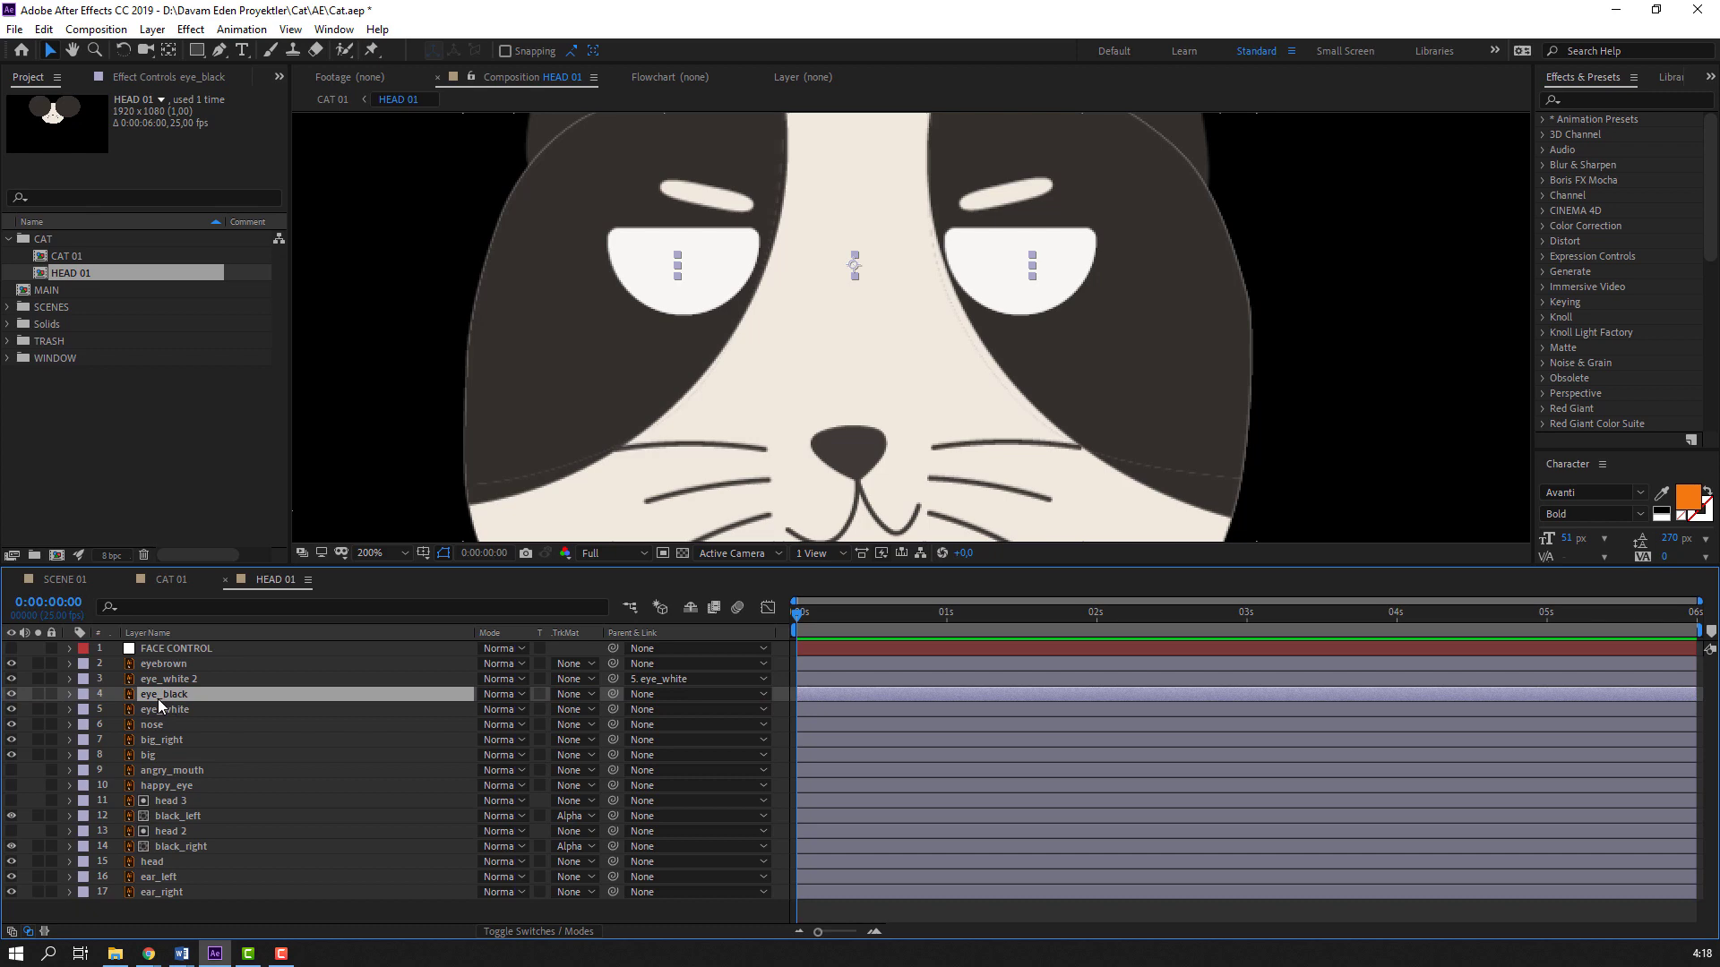
click(578, 692)
click(609, 731)
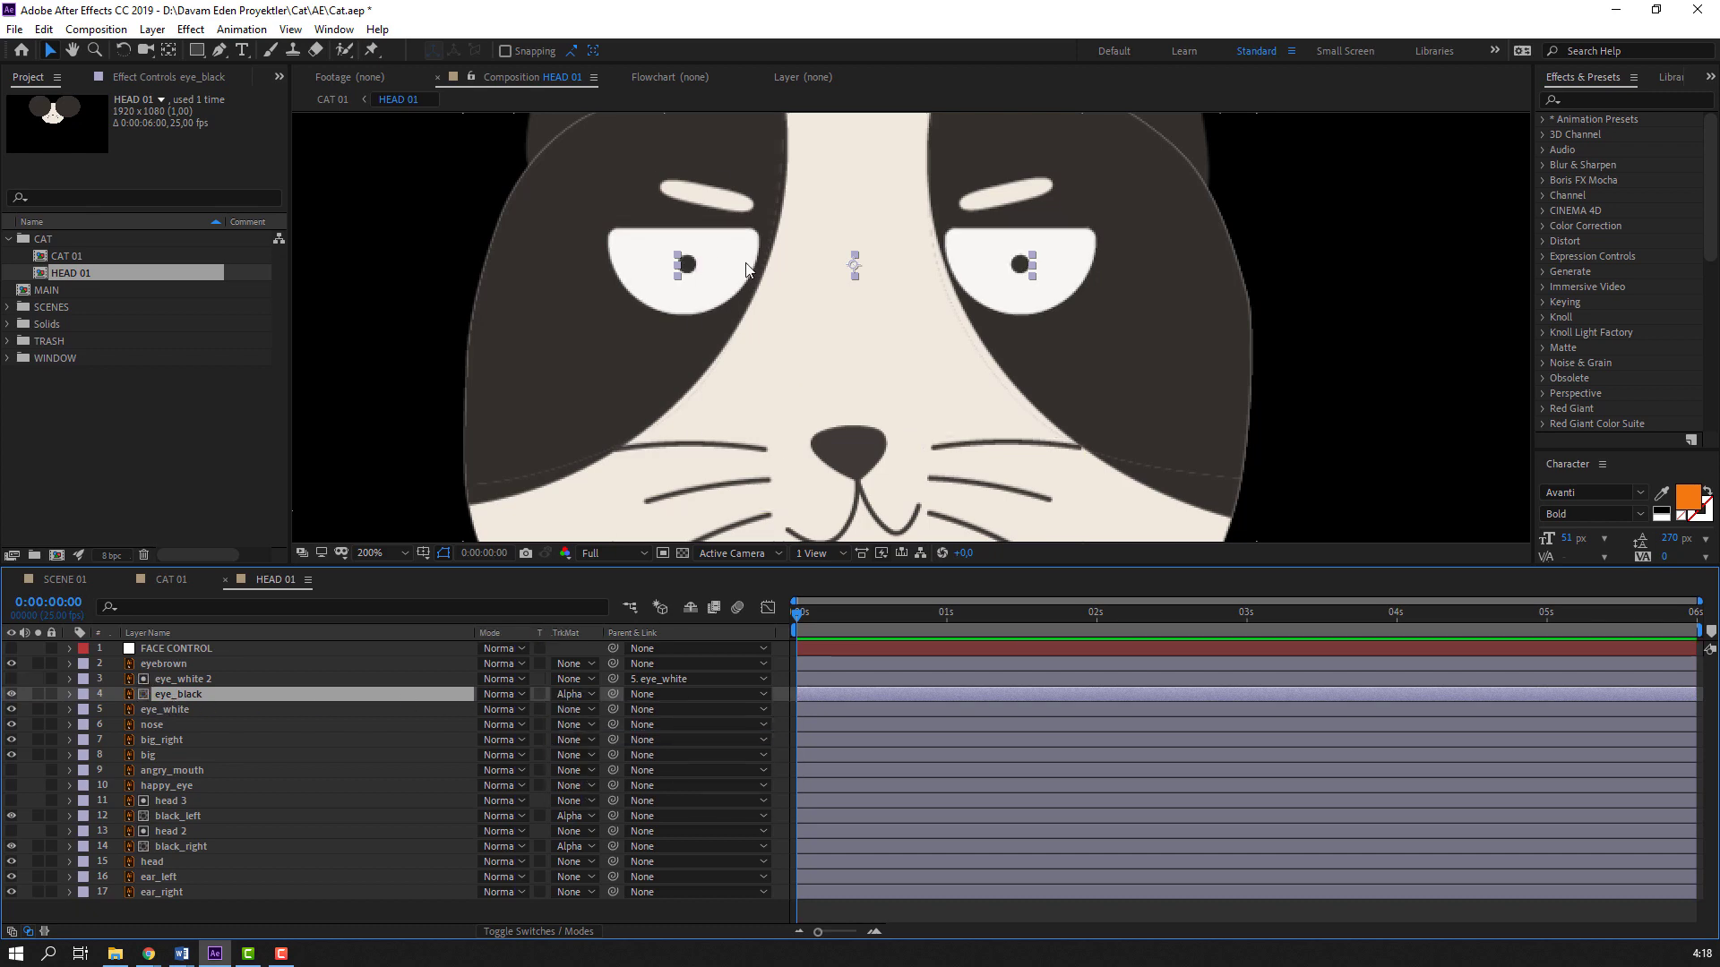
Try shifting the eye_black pupils inside the eyes to test the matte, and return them to their original position
mouse_move(851, 276)
mouse_down()
mouse_move(741, 269)
mouse_move(925, 271)
mouse_move(929, 246)
mouse_move(879, 238)
mouse_move(806, 288)
mouse_move(925, 260)
mouse_move(818, 273)
mouse_move(854, 267)
mouse_up()
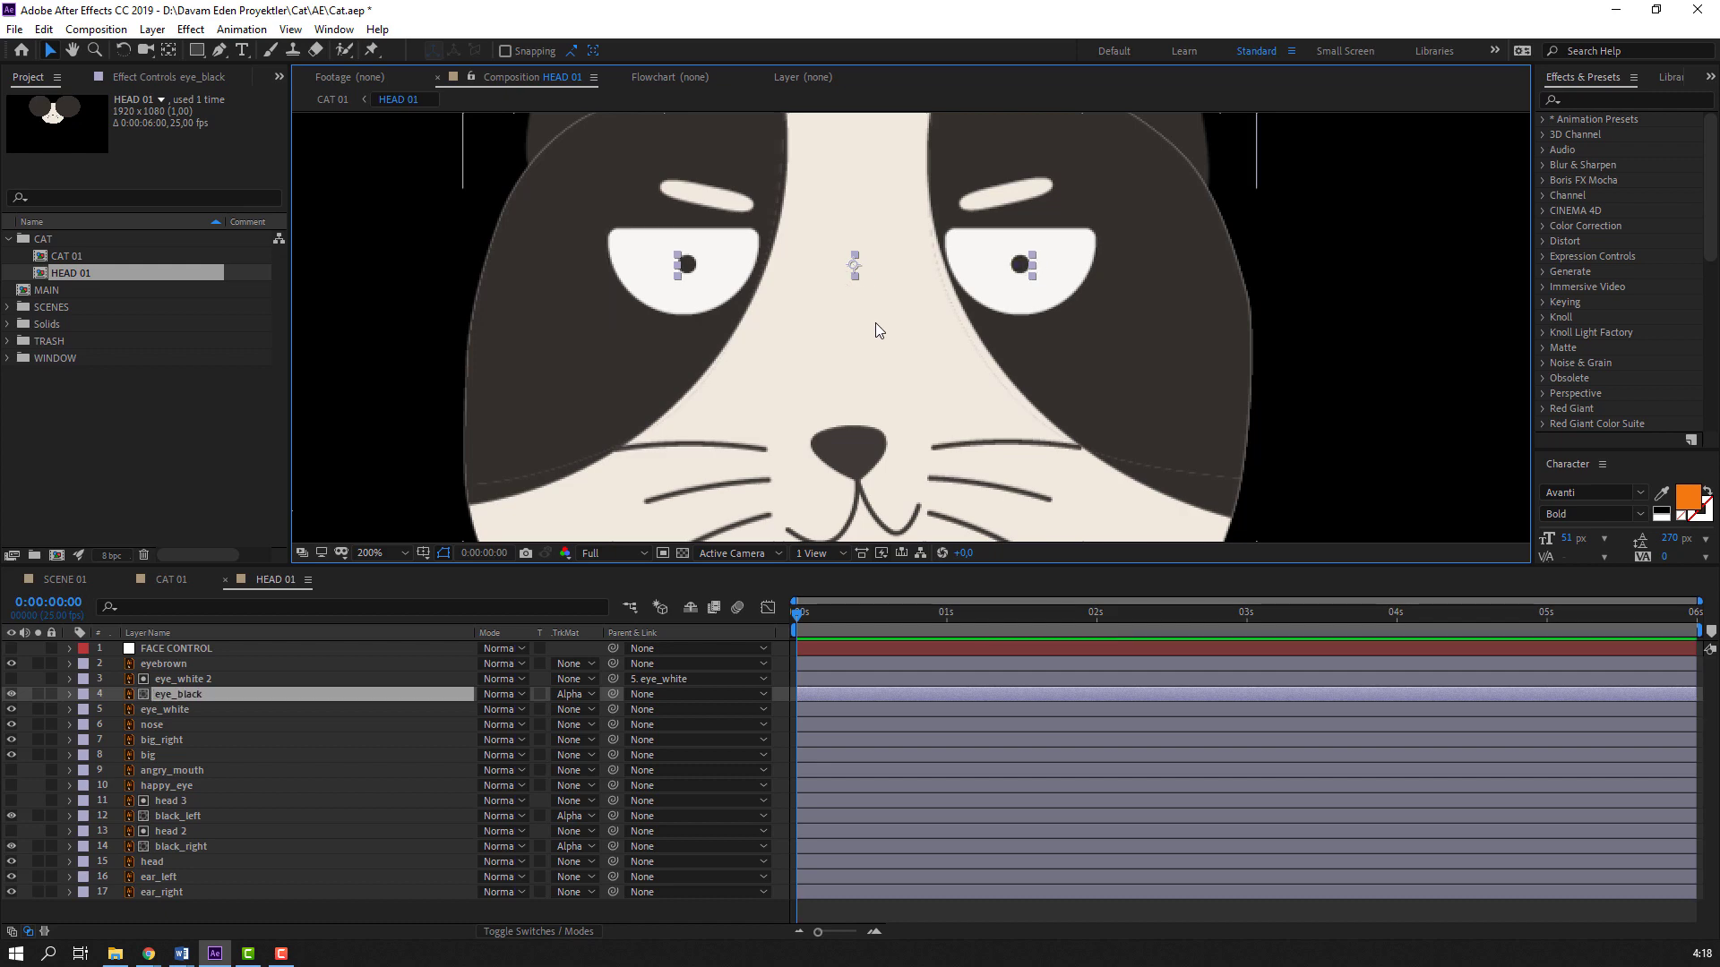
click(421, 396)
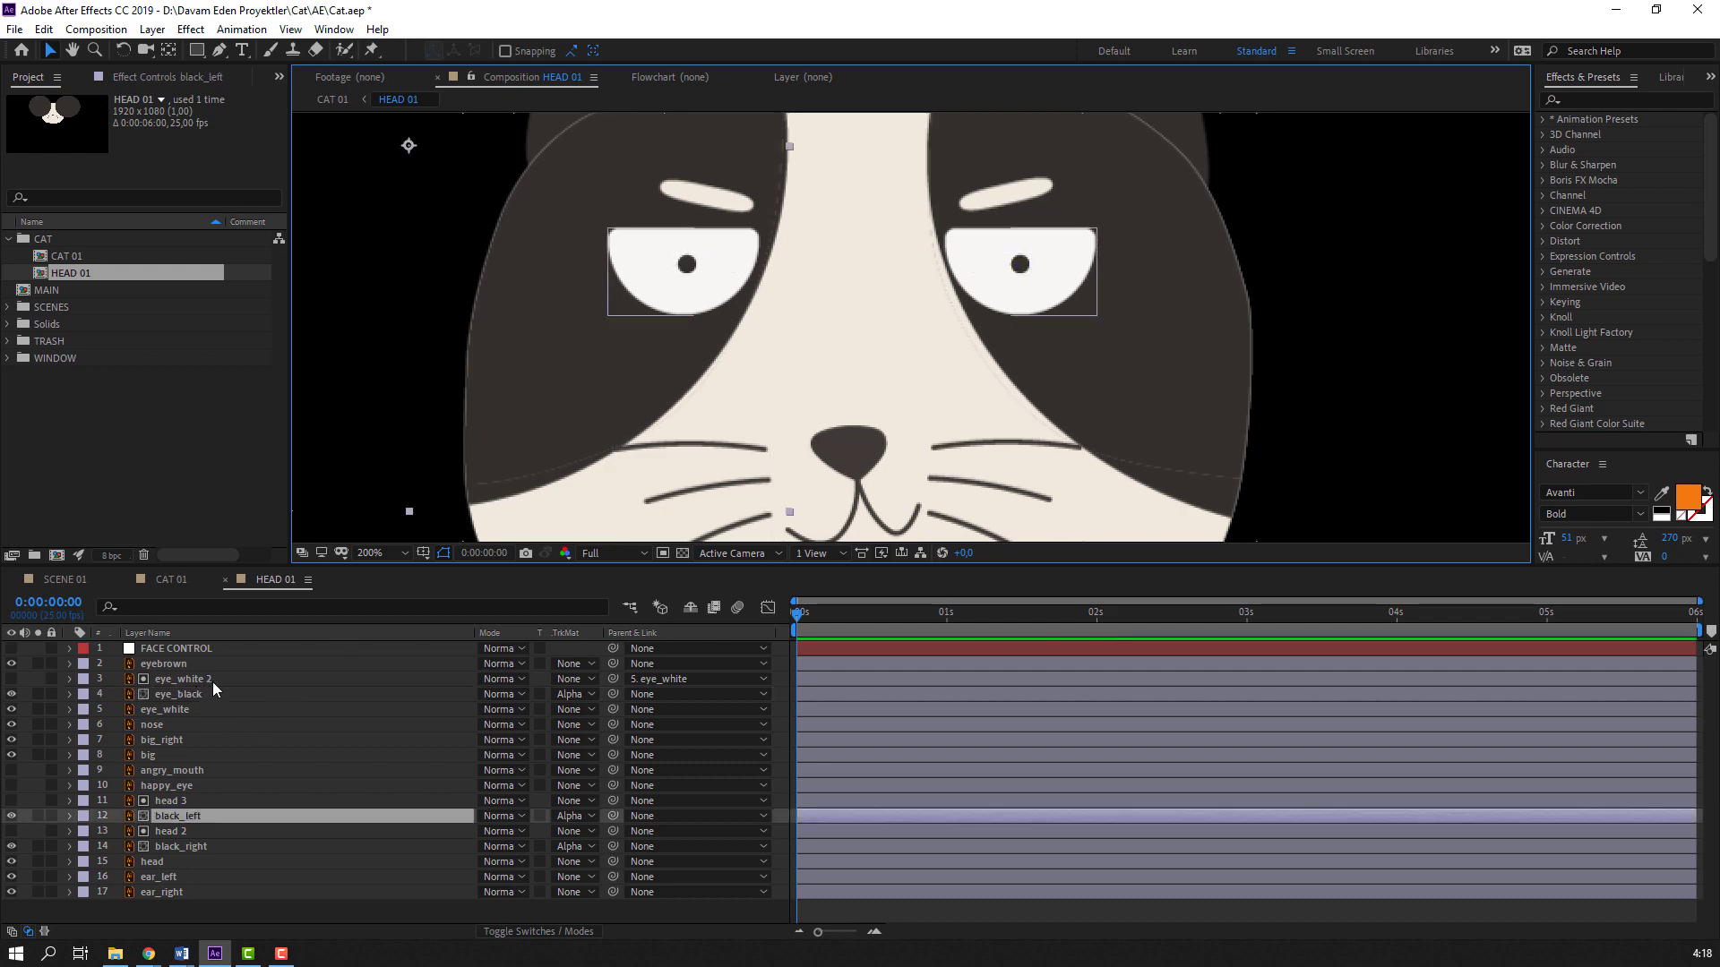
Parent the eyebrown, eye_black, eye_white, nose, big_right, big, angry_mouth, happy_eye, black_left and black_right layers to FACE CONTROL
click(165, 663)
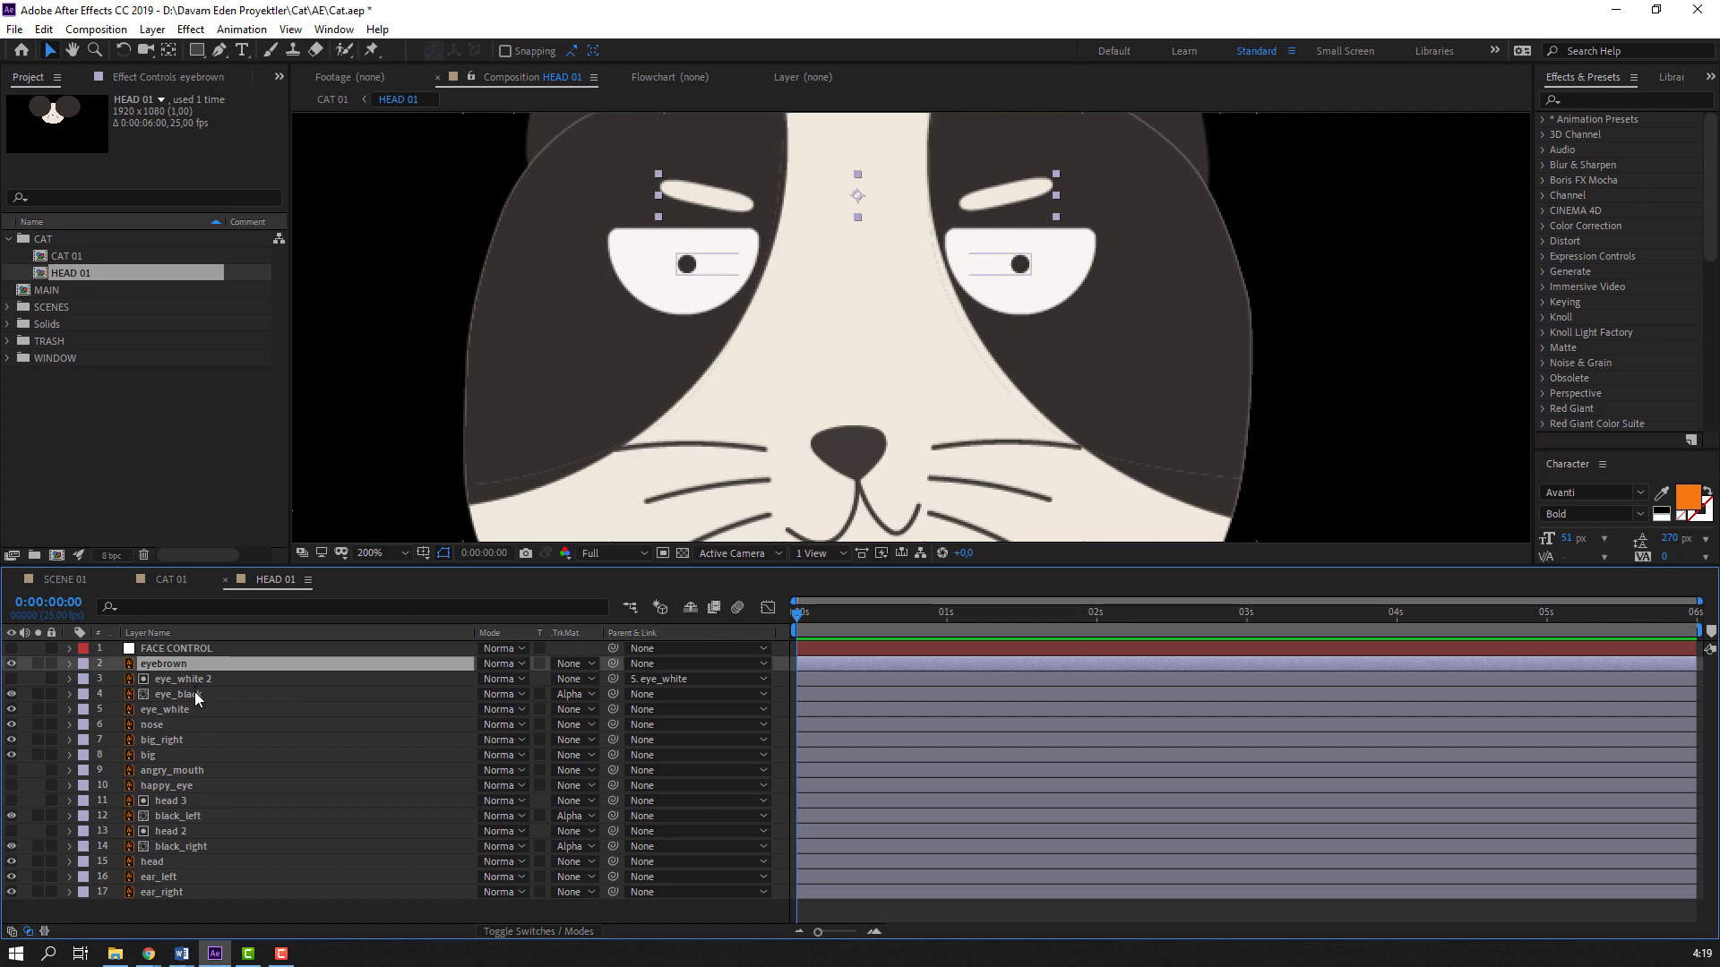
ctrl+click(195, 692)
ctrl+click(172, 709)
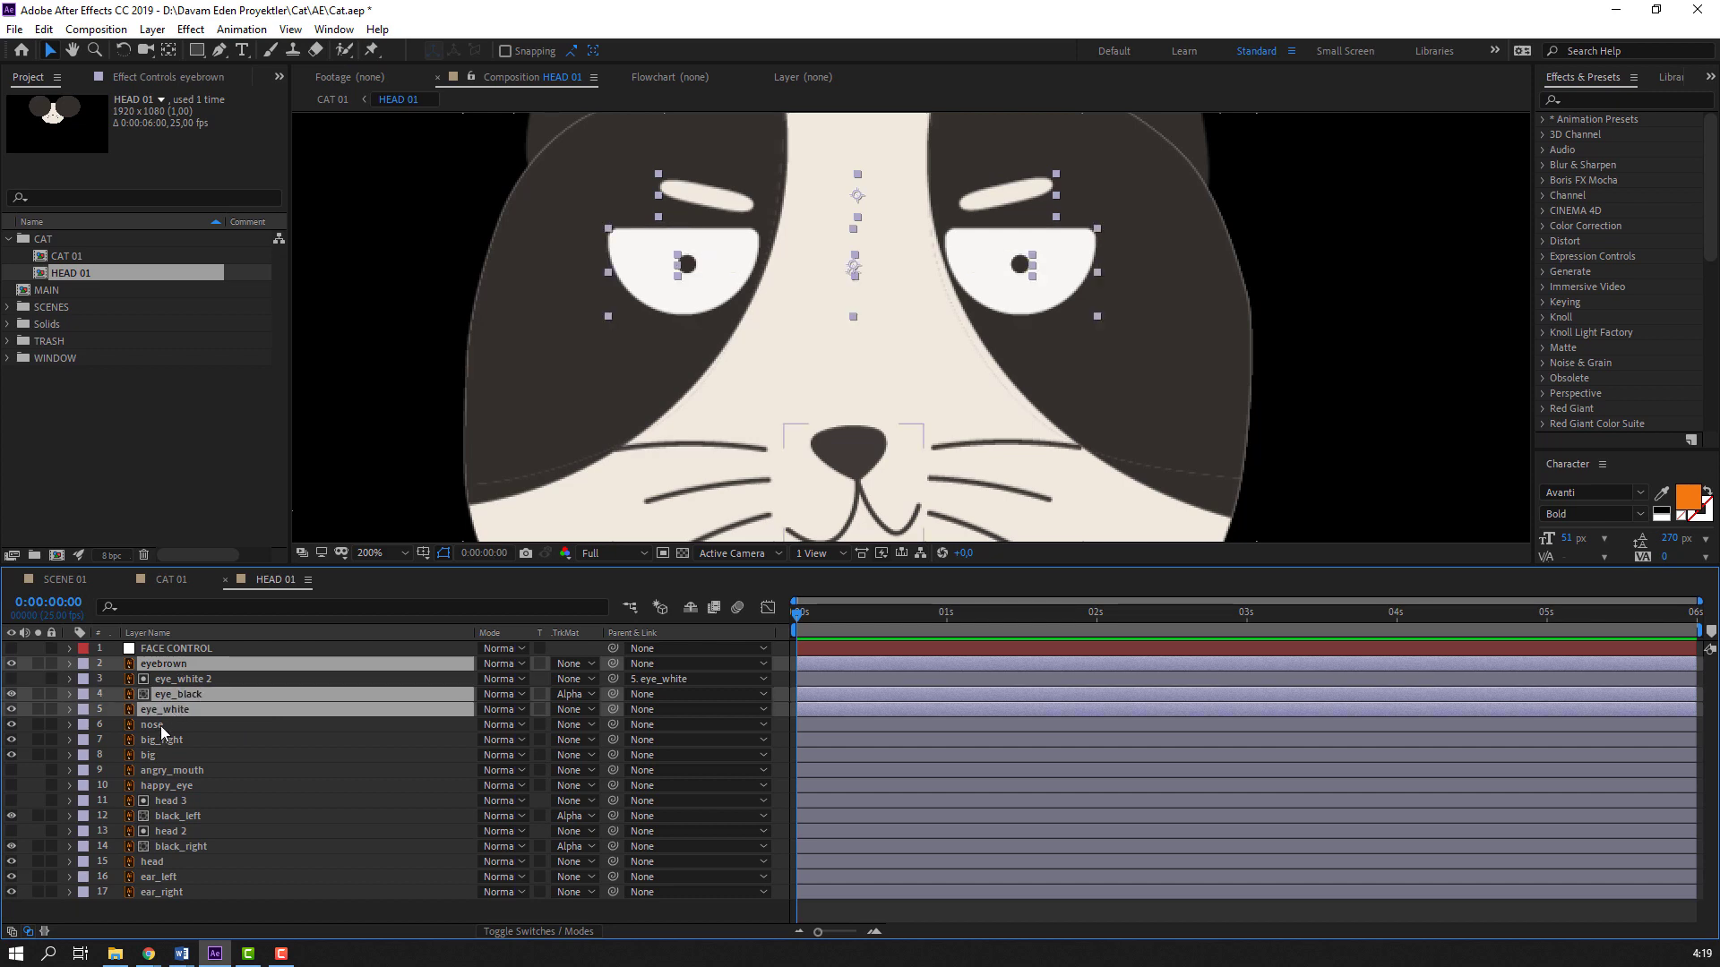
ctrl+click(159, 725)
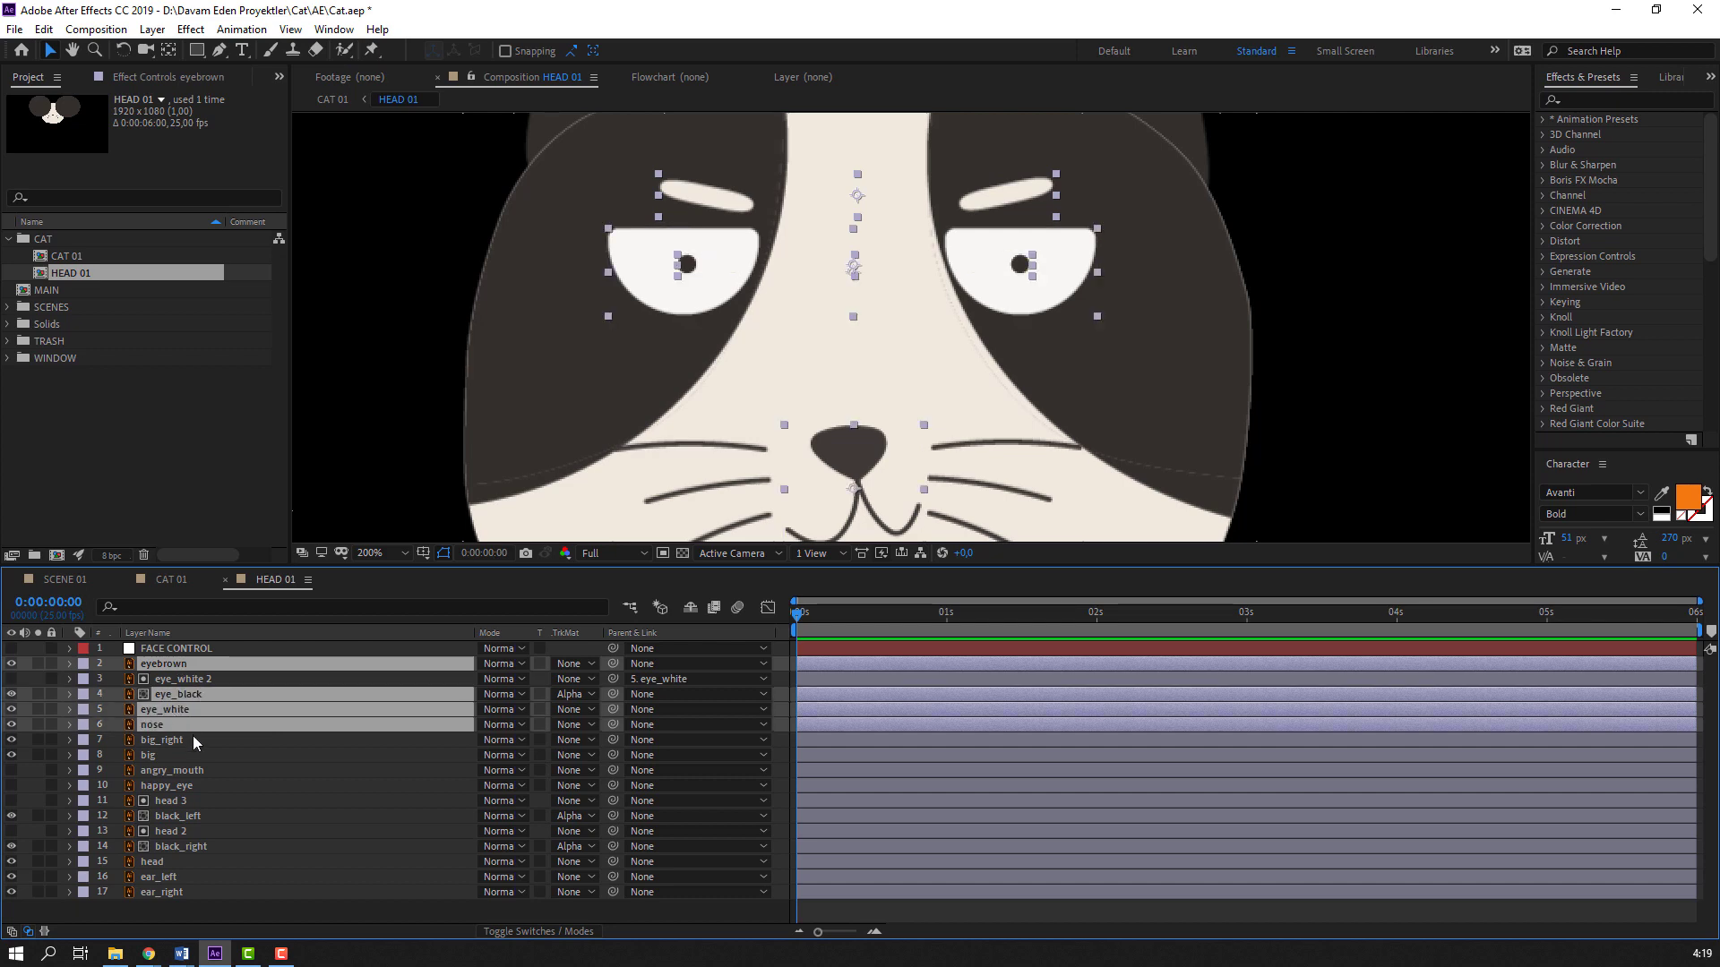
ctrl+click(172, 743)
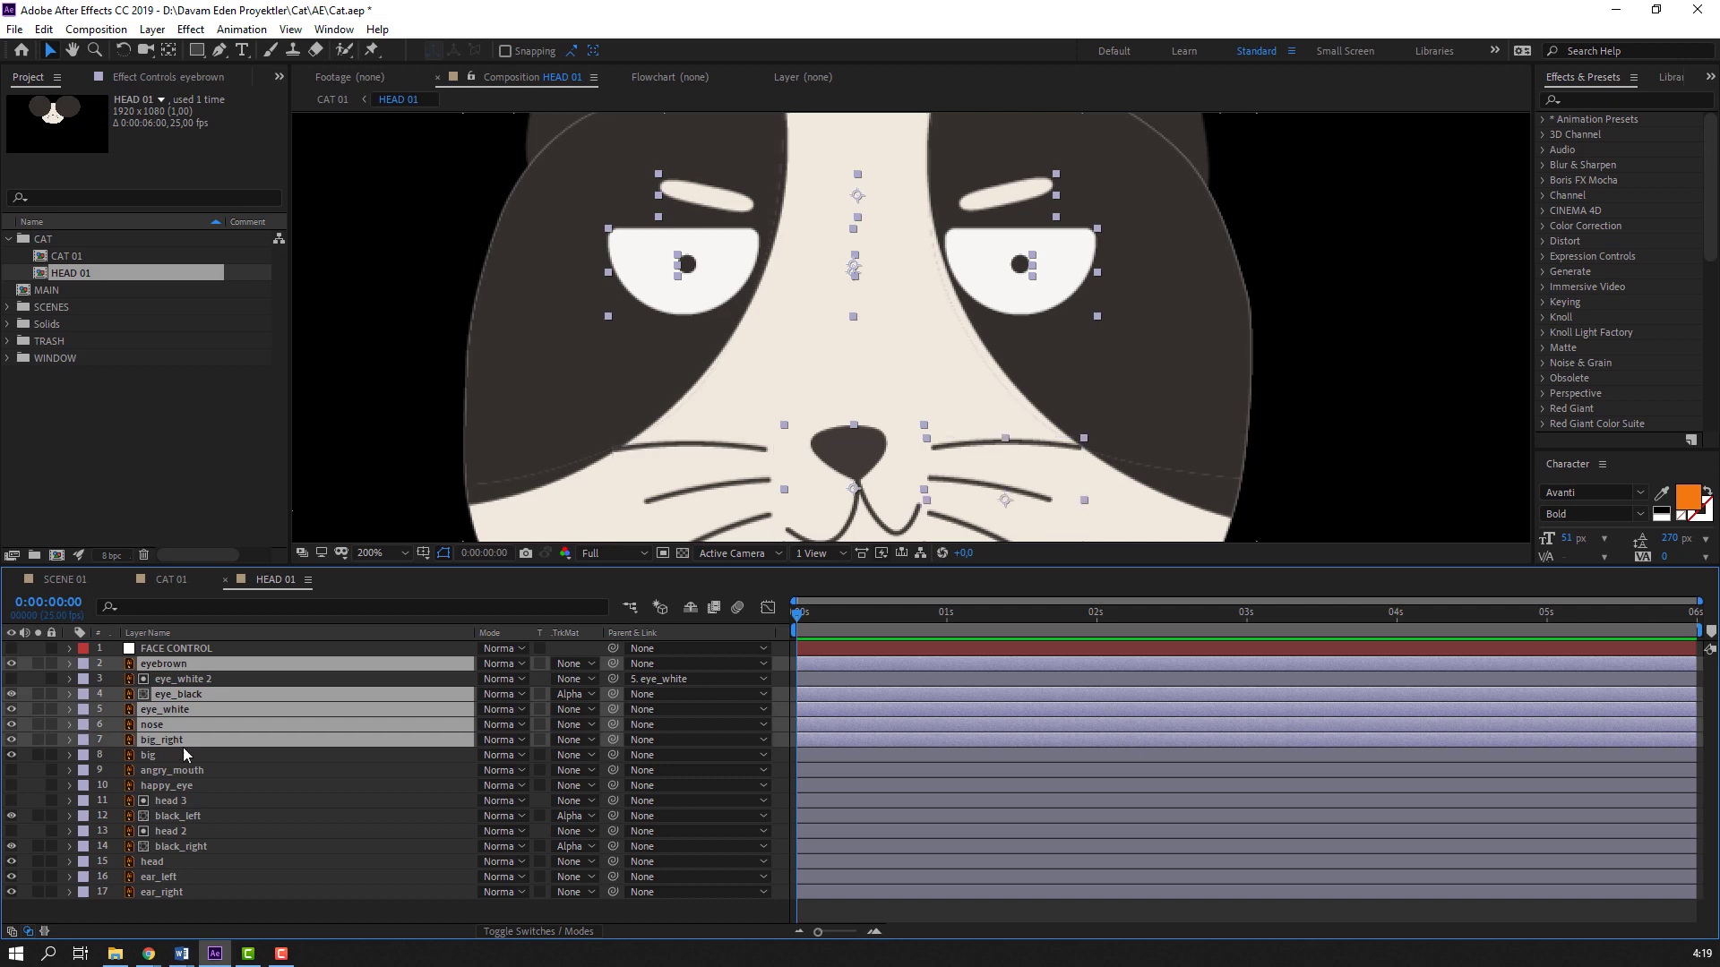
ctrl+click(170, 755)
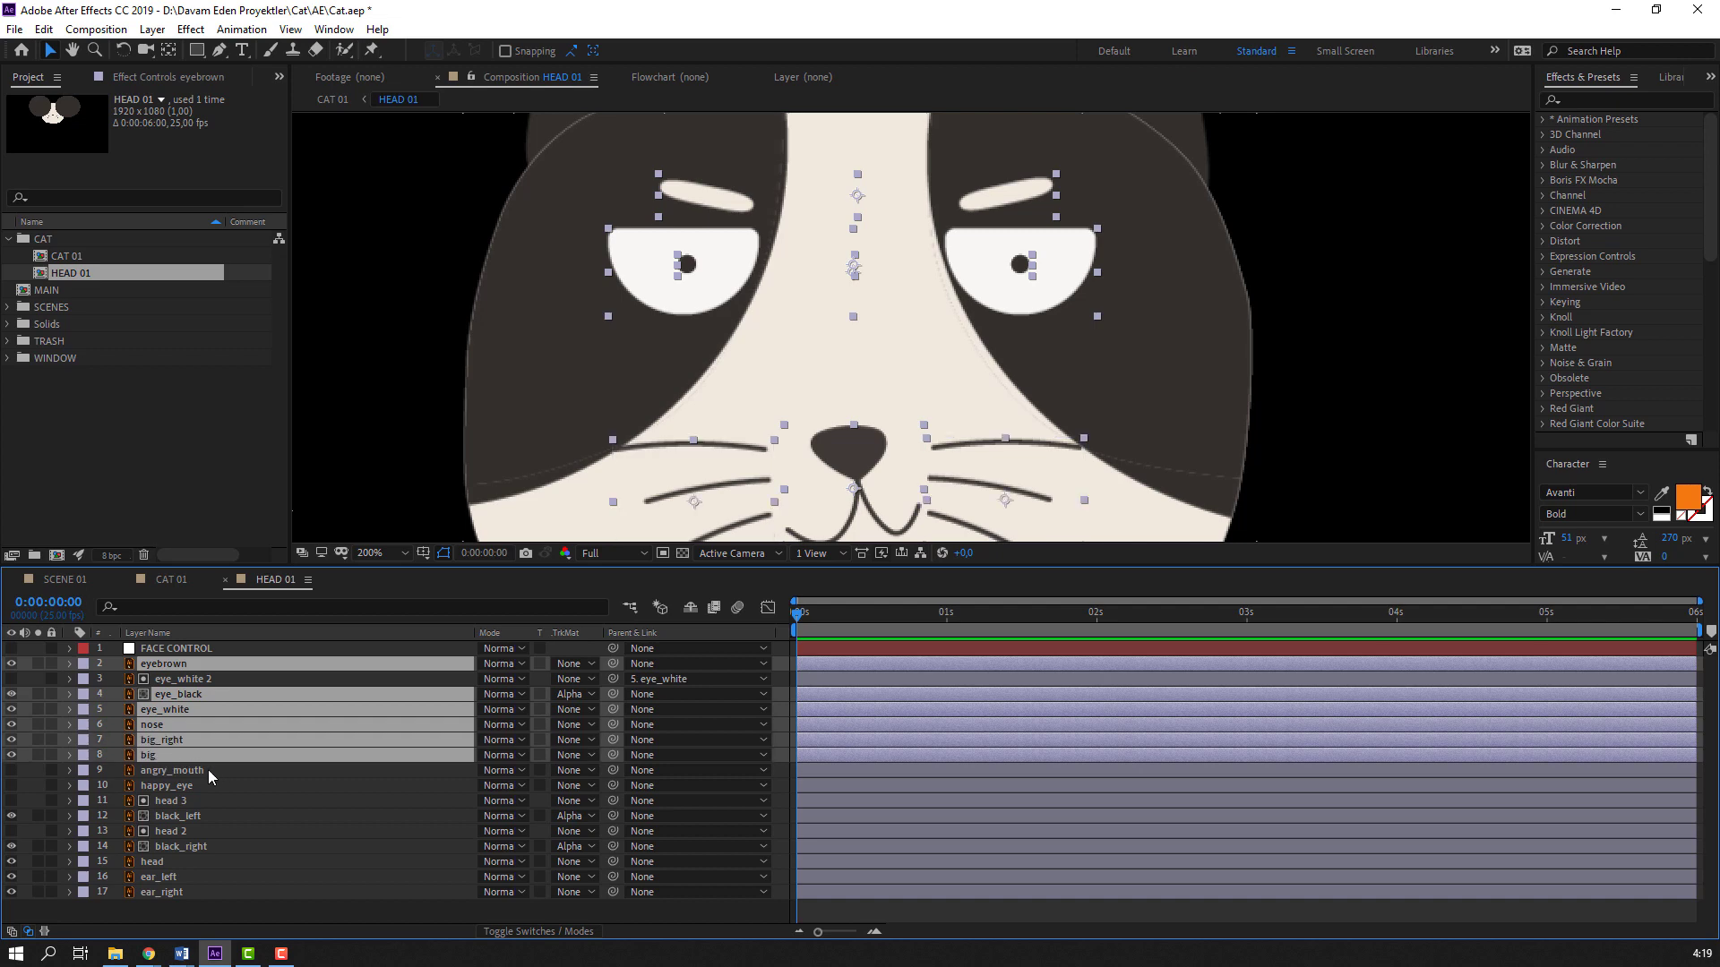
ctrl+click(199, 772)
ctrl+click(190, 787)
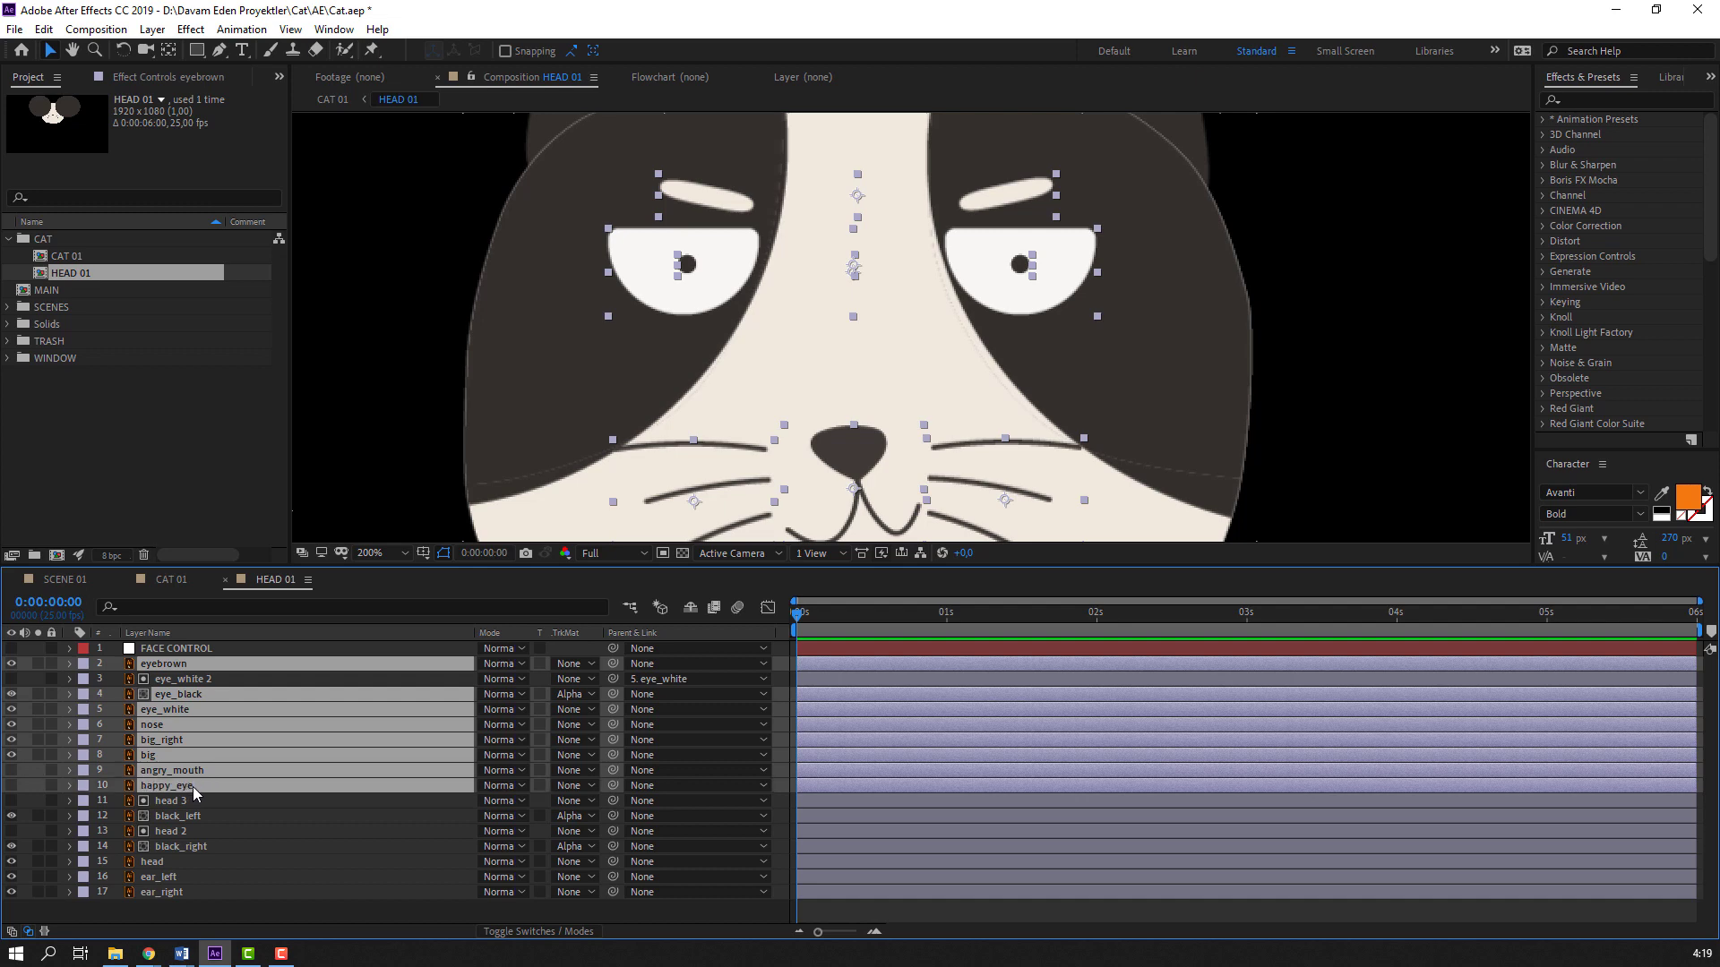
ctrl+click(192, 815)
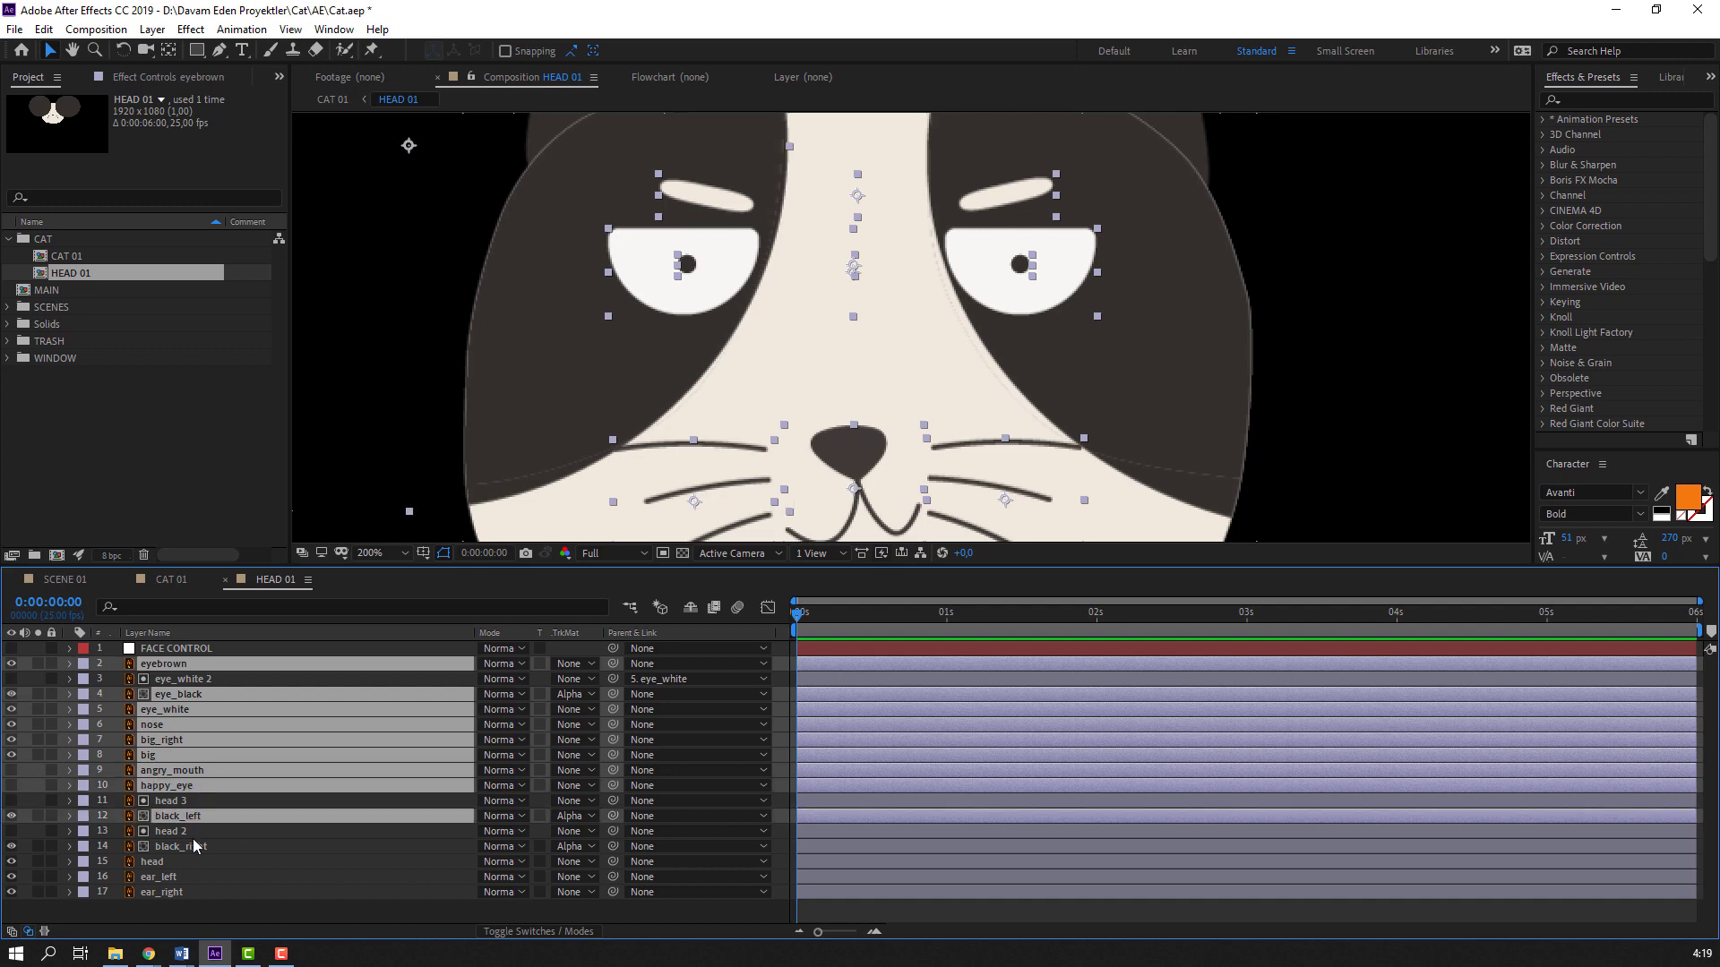
ctrl+click(192, 844)
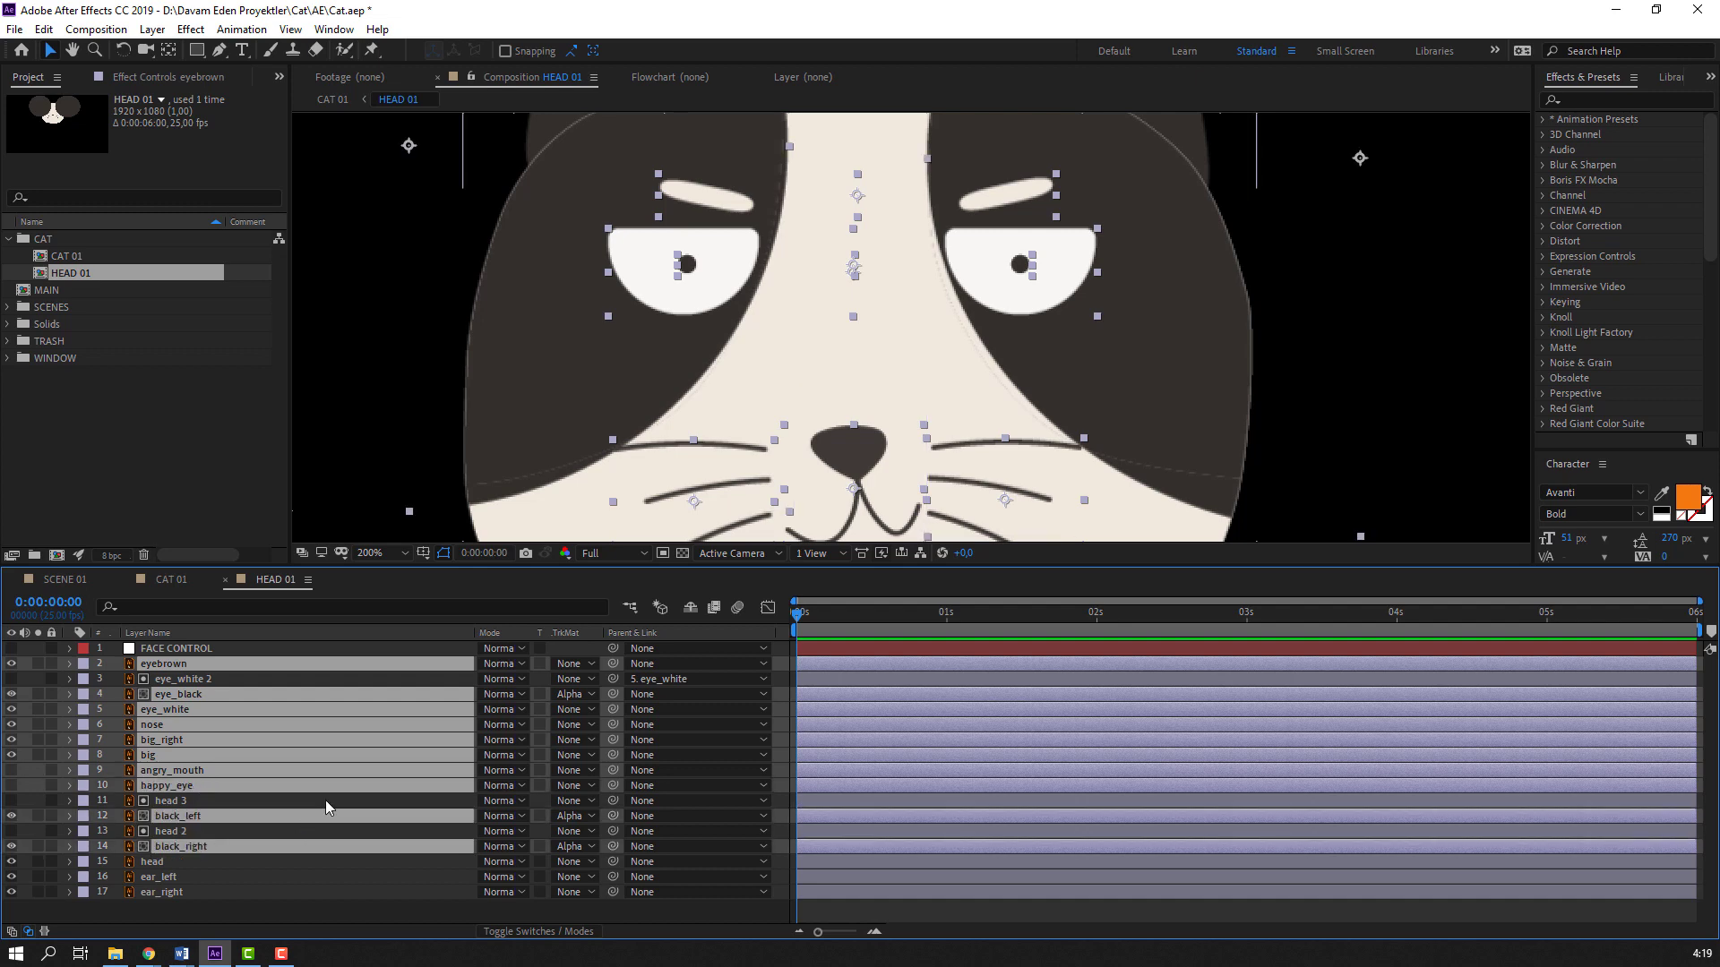
drag(613, 664, 176, 651)
Turn on the FACE CONTROL layer's visibility and move the null to shift the facial features slightly down the head
click(176, 648)
scroll(824, 263, down, 2)
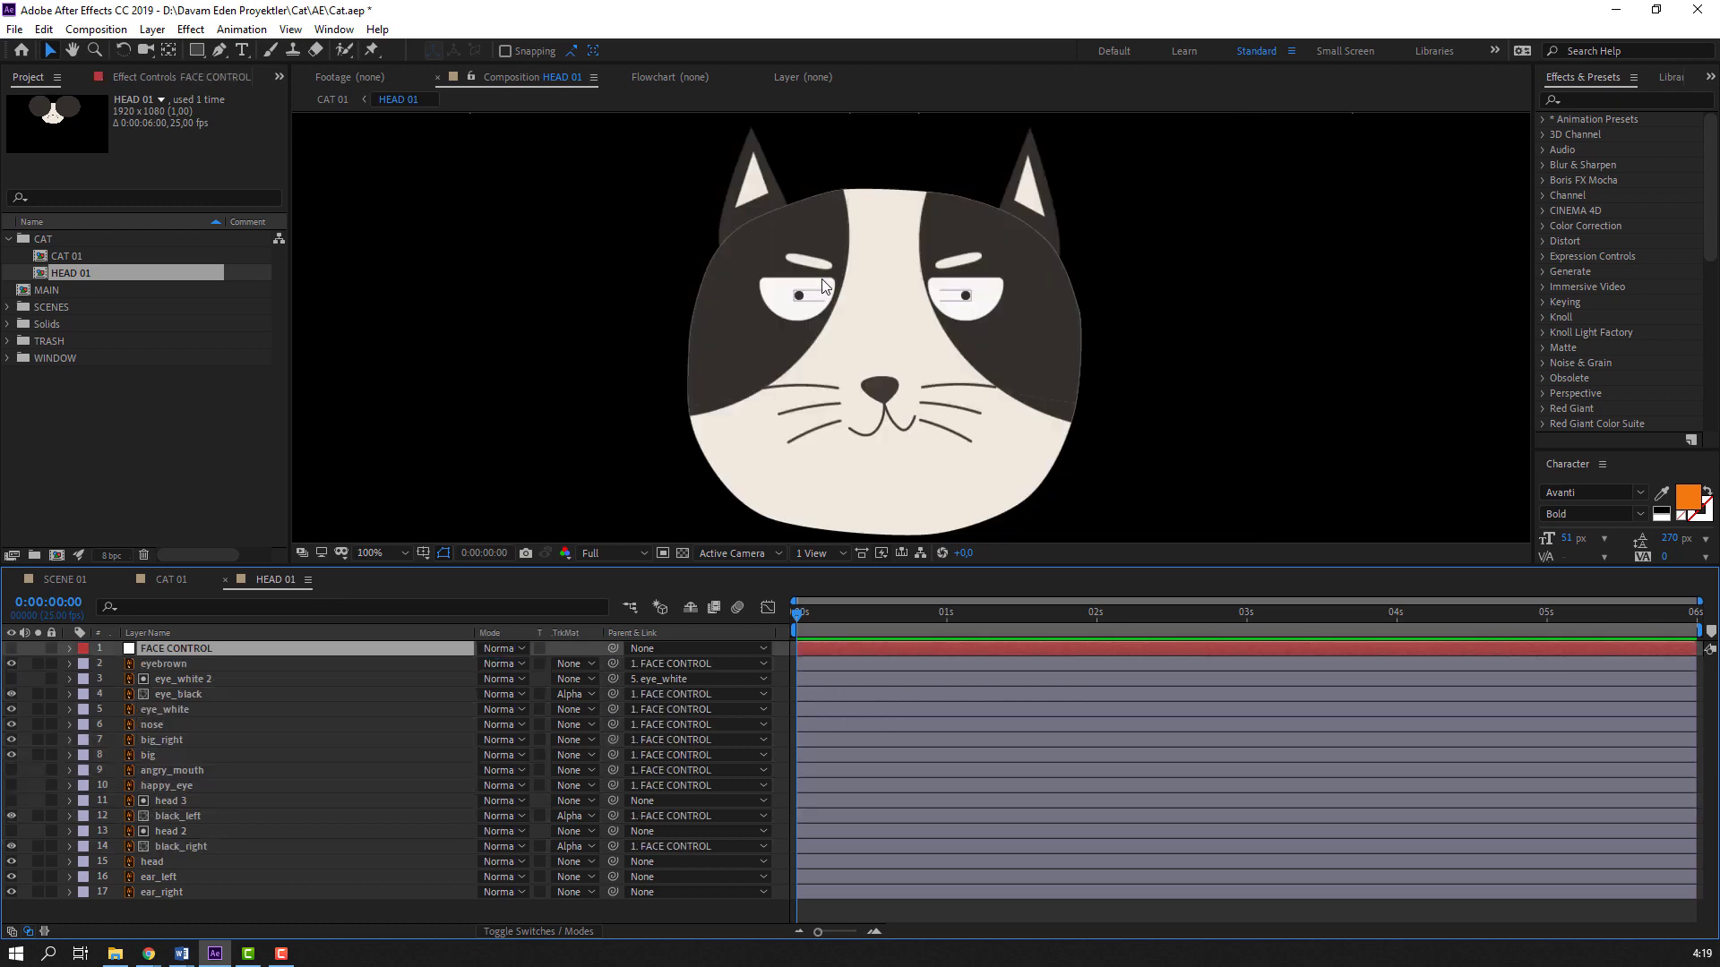
click(13, 648)
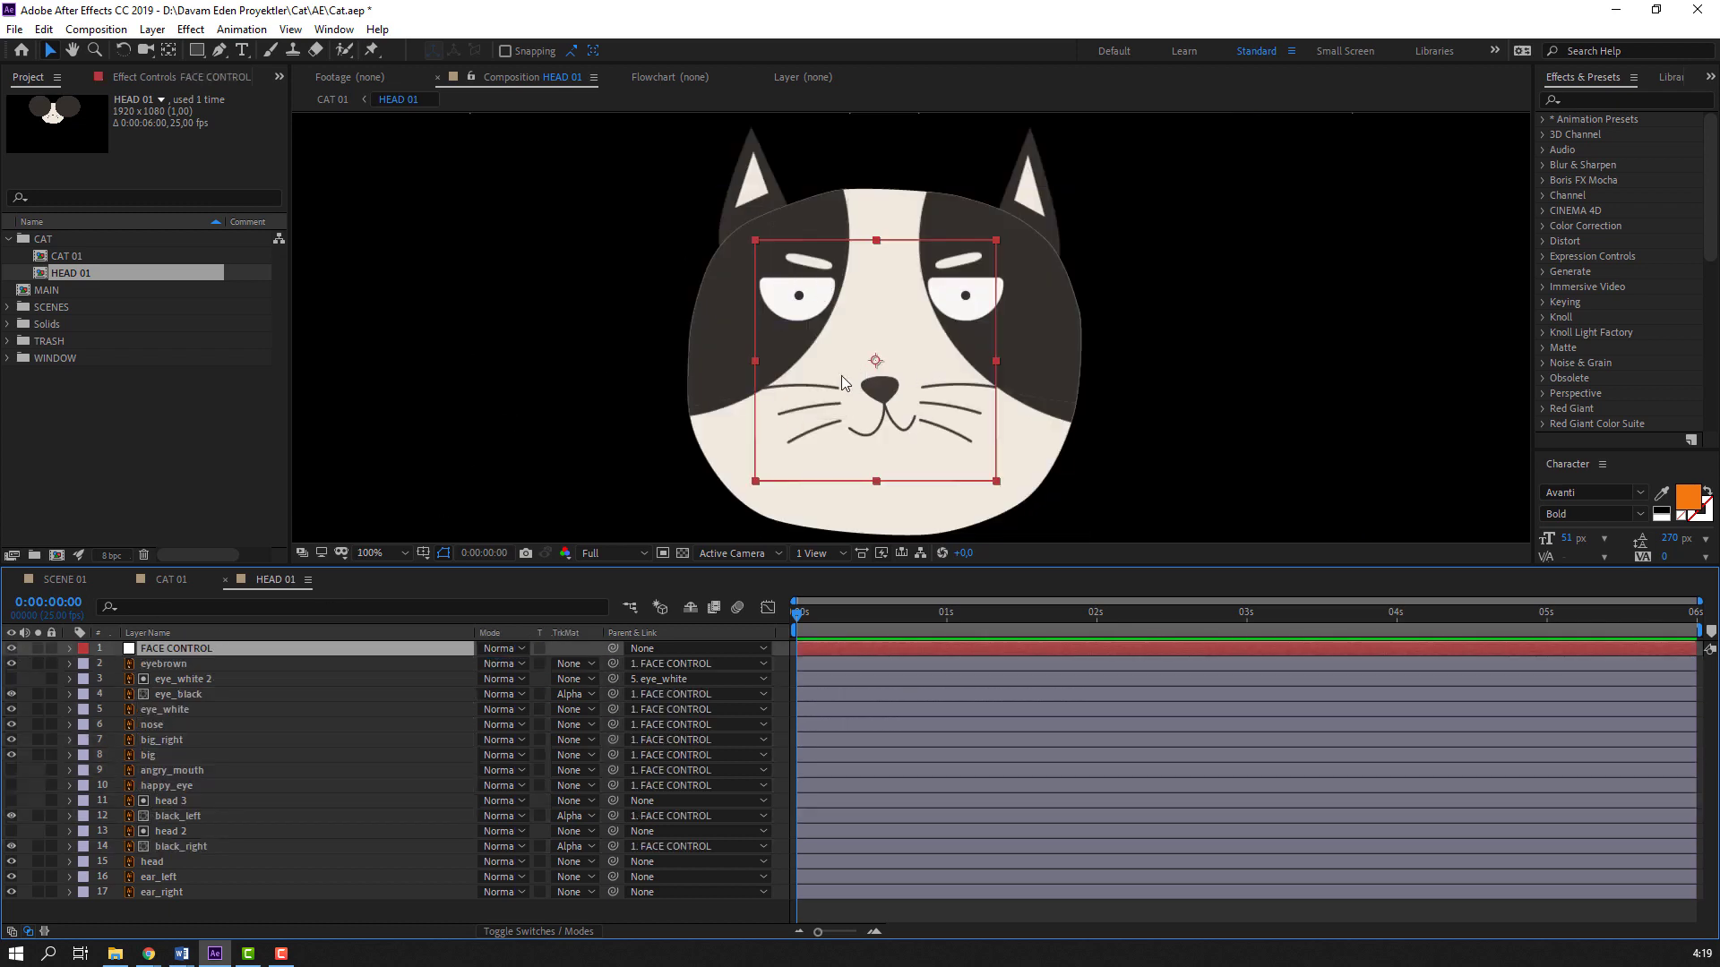
mouse_move(842, 376)
mouse_down()
mouse_move(861, 402)
mouse_move(839, 459)
mouse_move(931, 416)
mouse_move(953, 434)
mouse_move(723, 410)
mouse_move(840, 399)
mouse_move(847, 423)
mouse_move(849, 406)
mouse_up()
click(627, 456)
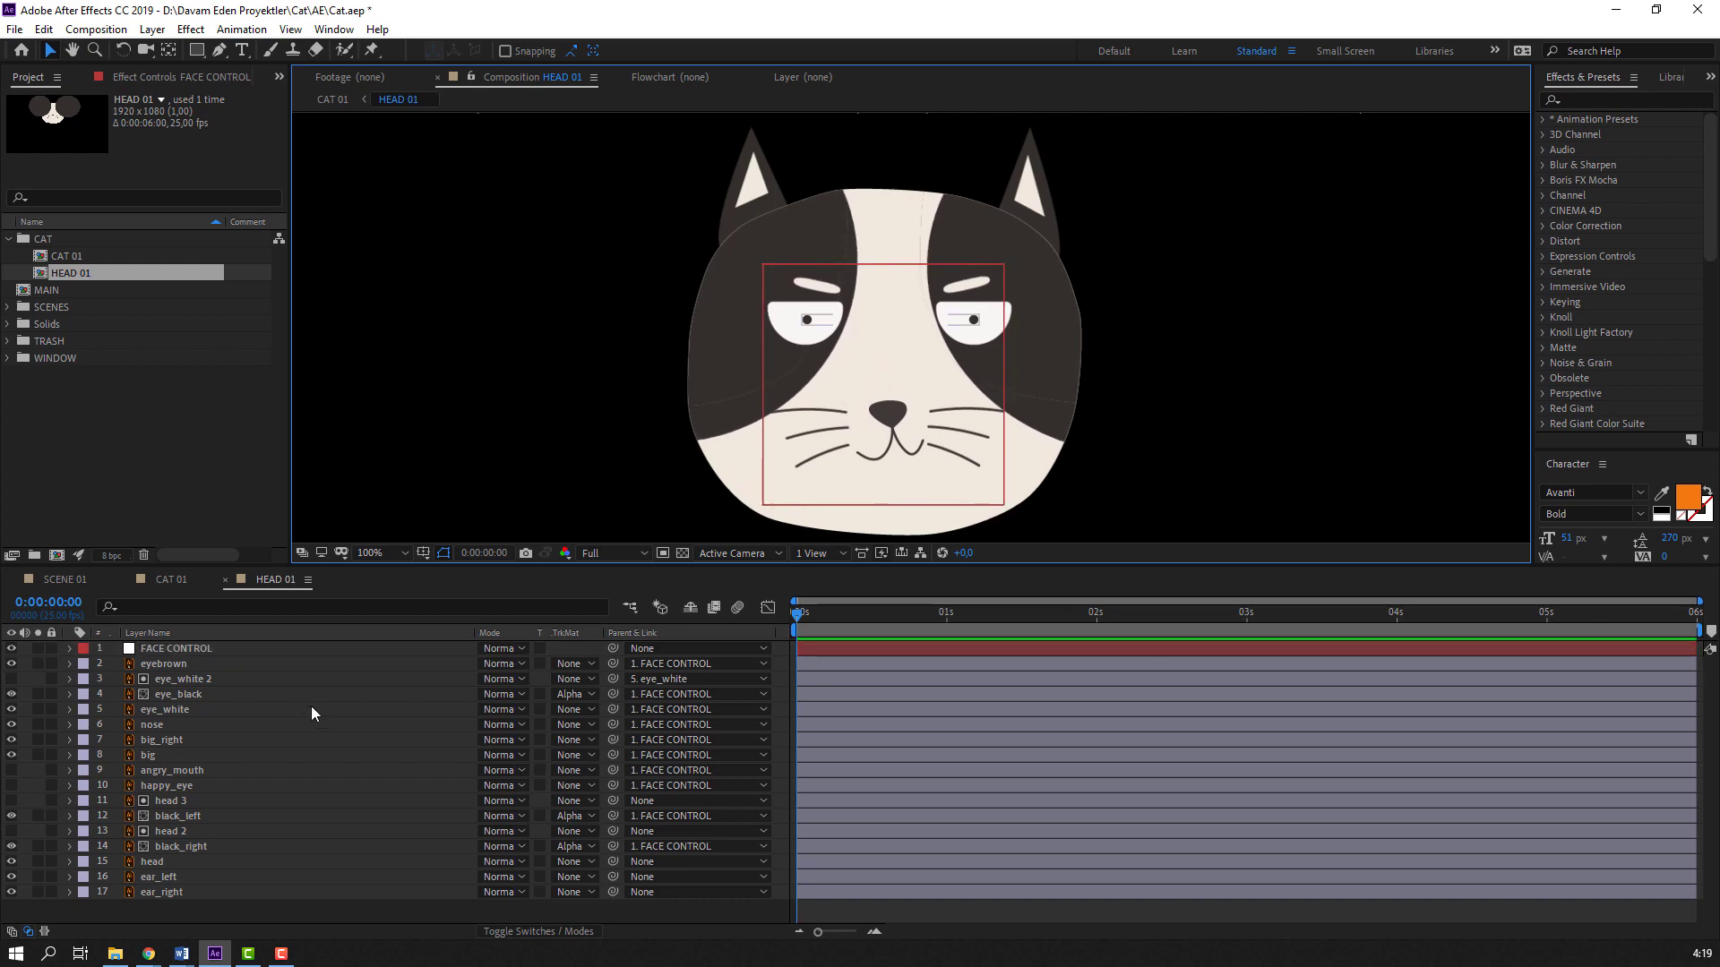
click(184, 713)
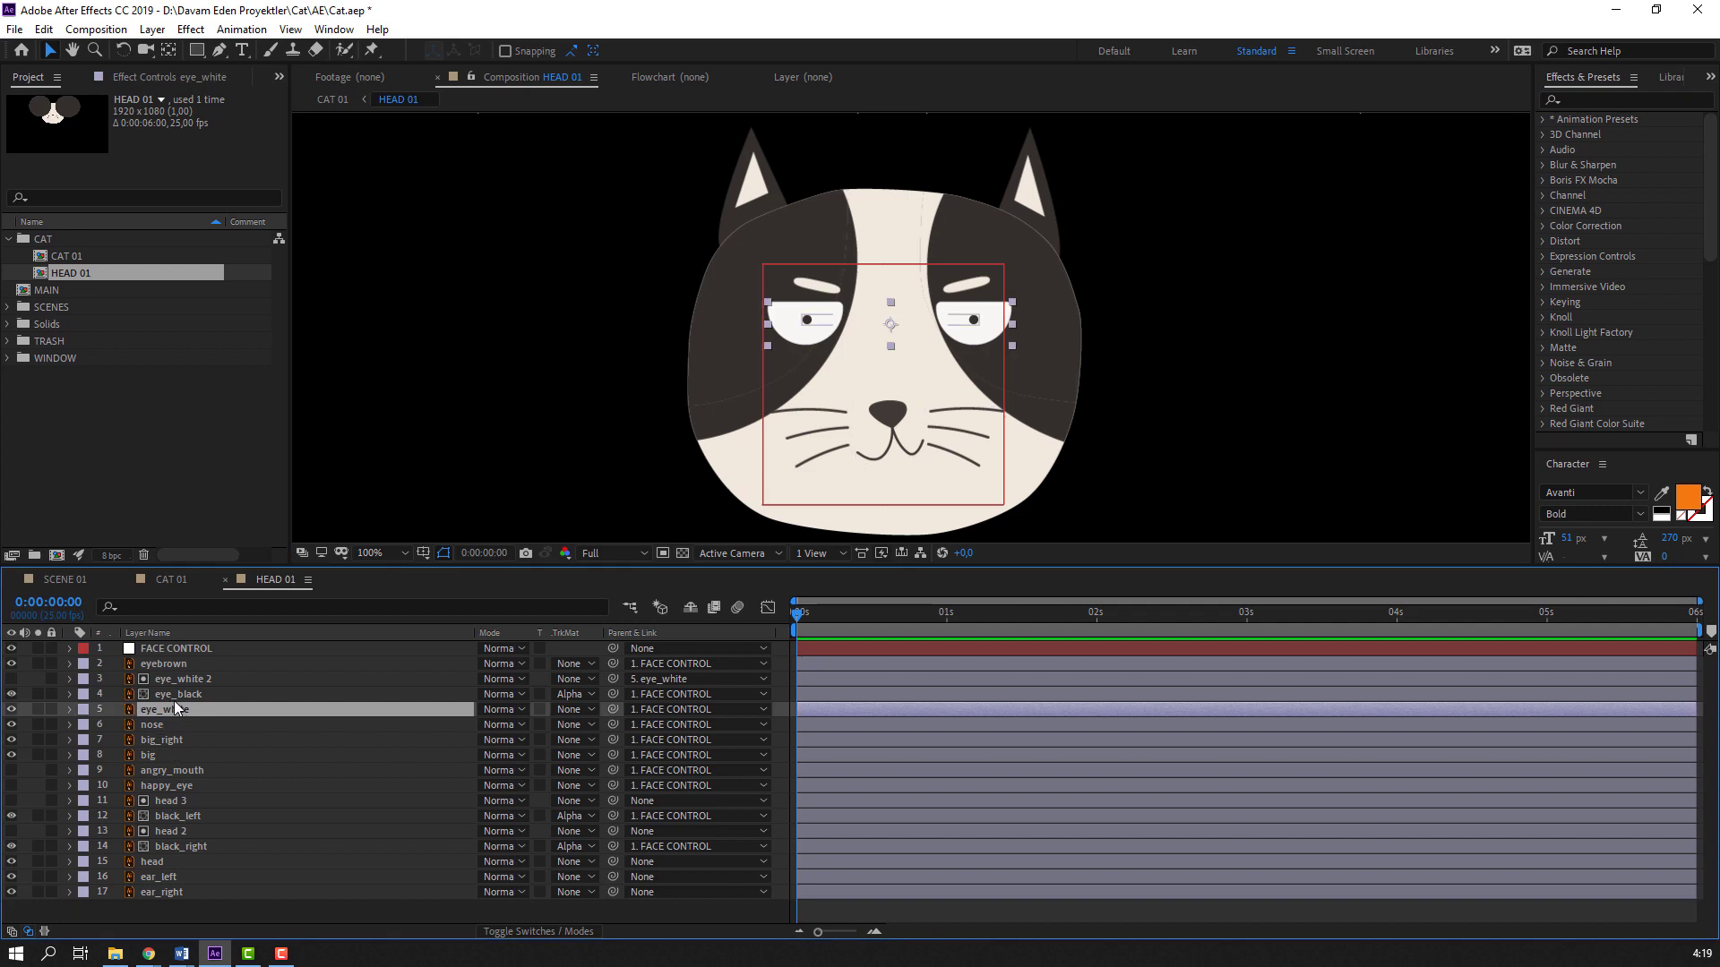
ctrl+click(199, 690)
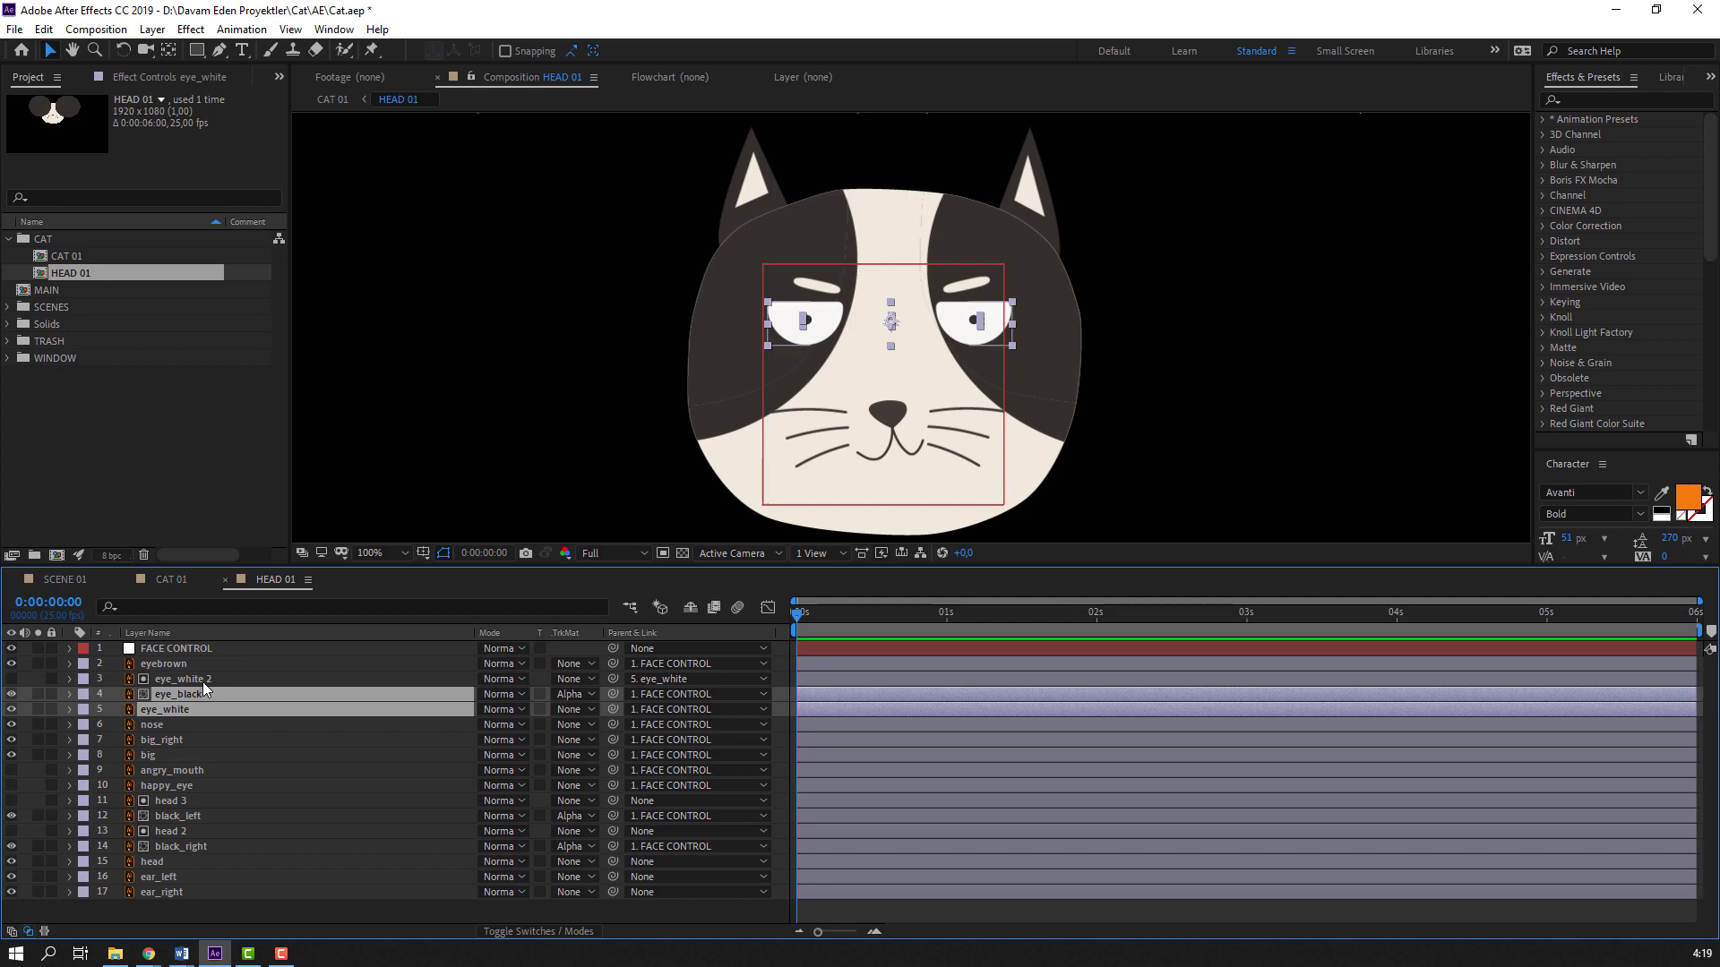
ctrl+click(203, 681)
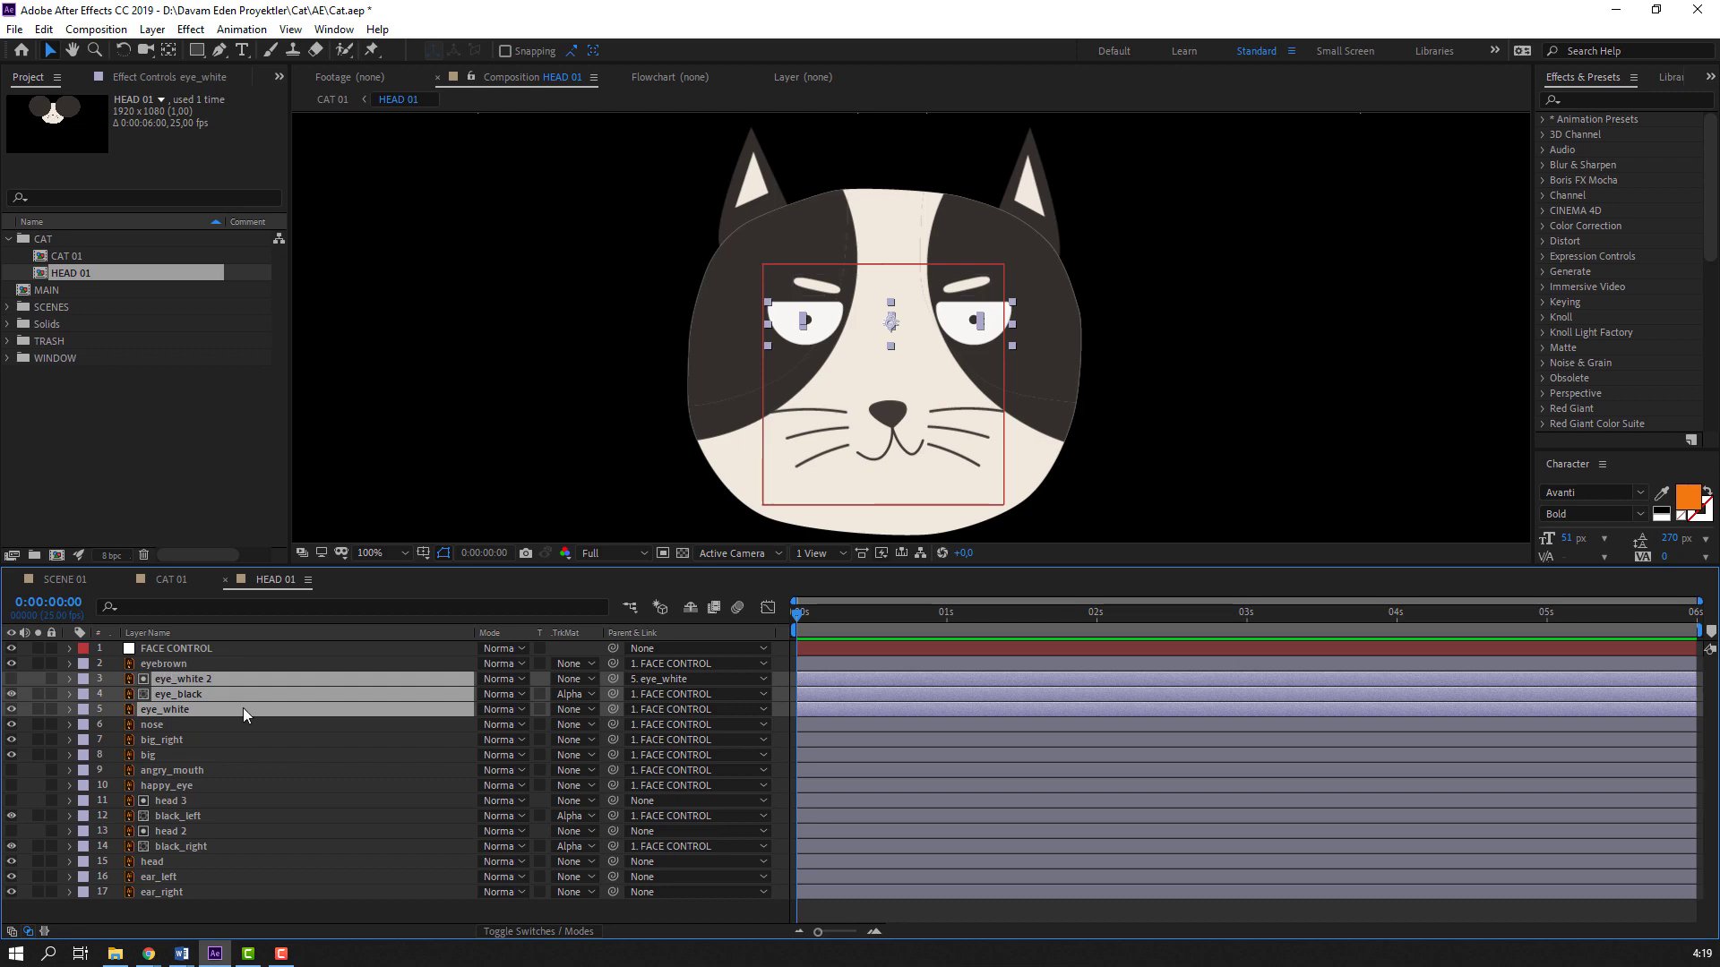
Move the FACE CONTROL null so the facial features shift slightly left and down on the head
click(1125, 374)
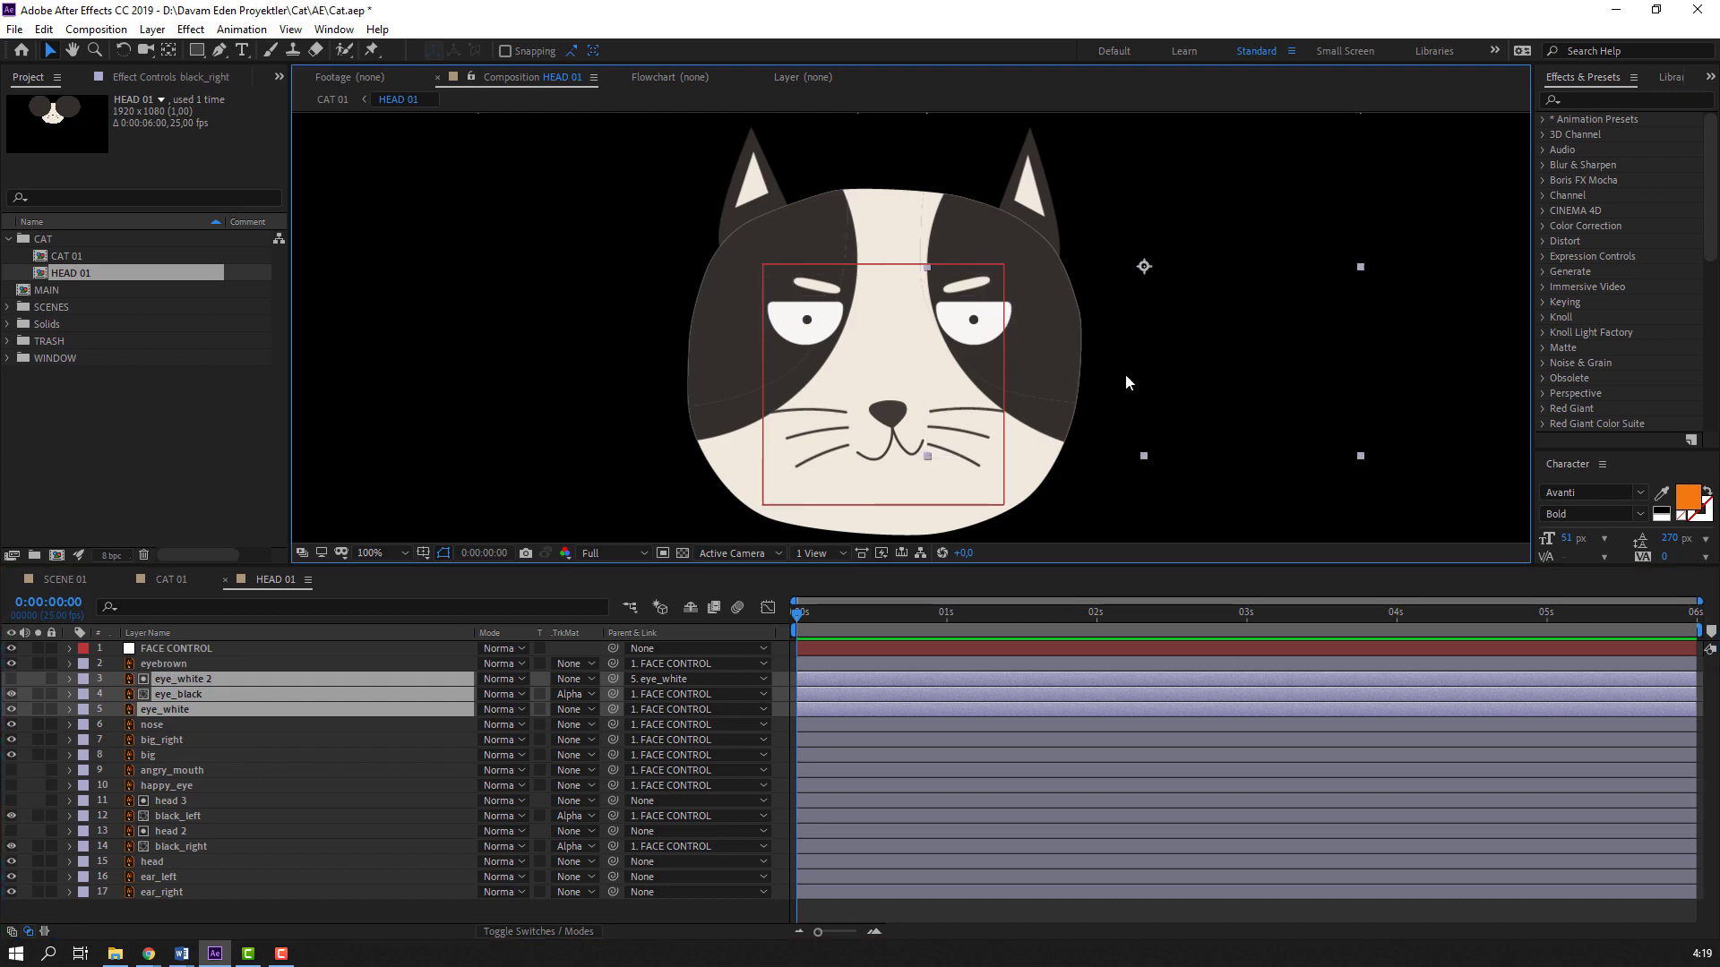
mouse_move(897, 368)
mouse_down()
mouse_move(832, 394)
mouse_move(906, 380)
mouse_move(877, 369)
mouse_up()
click(1053, 404)
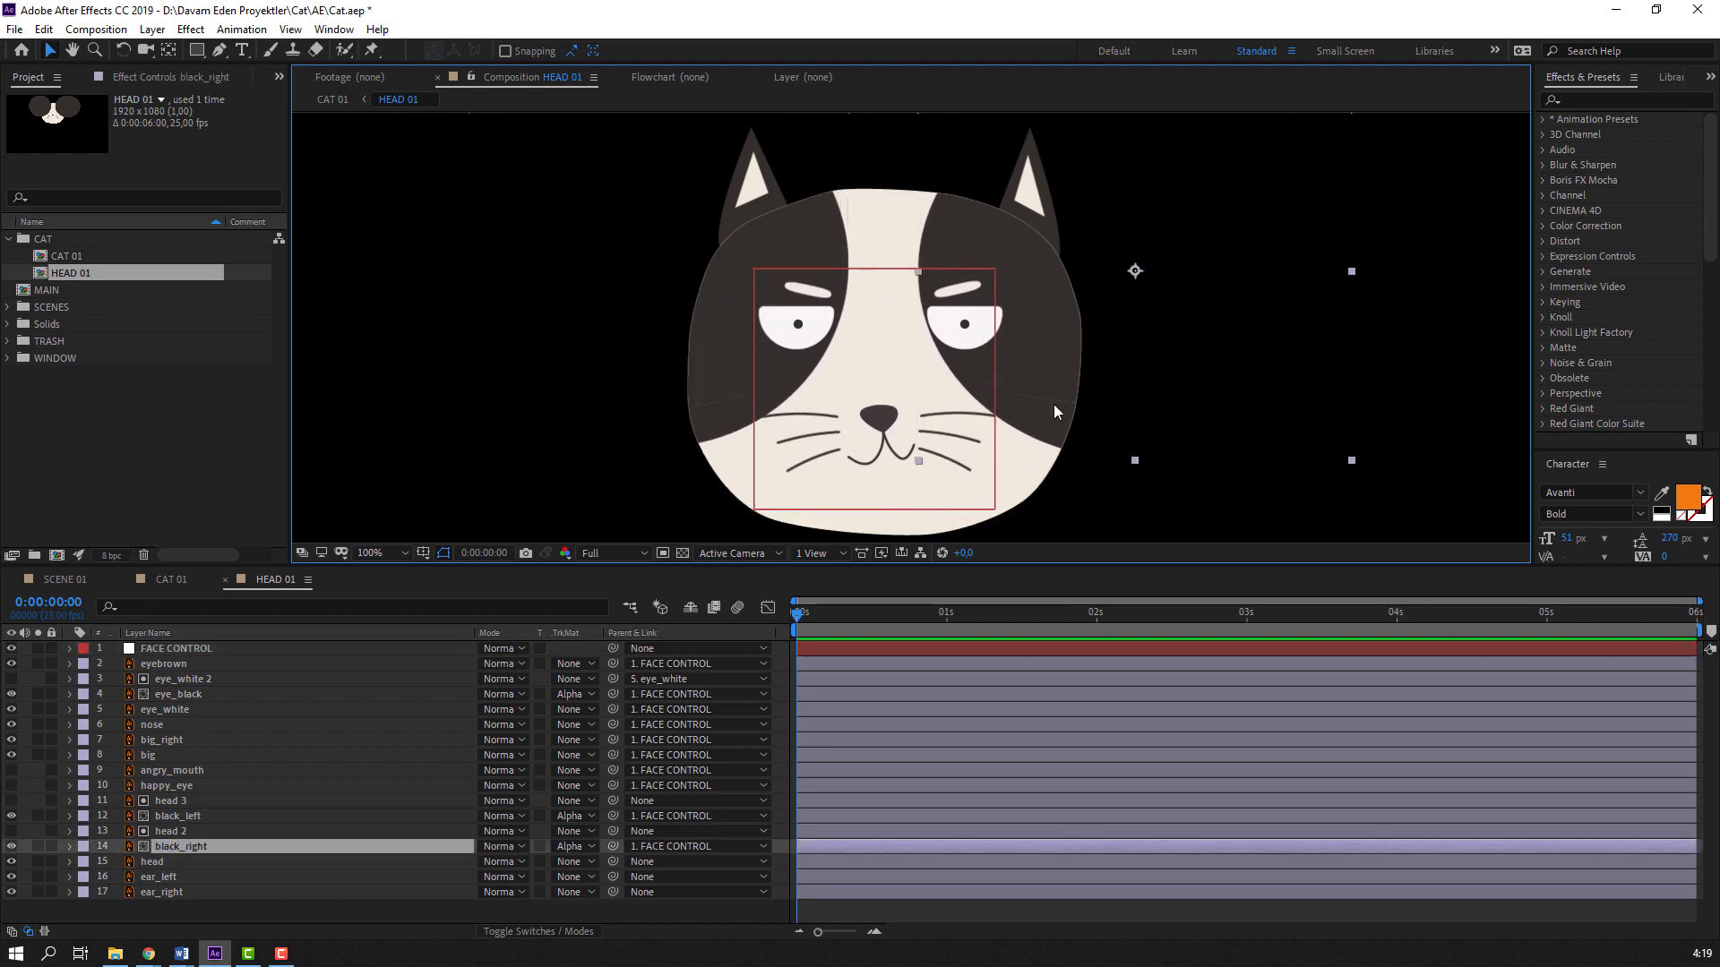
Set the scale of the head 2 matte layer to 102% and collapse its properties
click(185, 863)
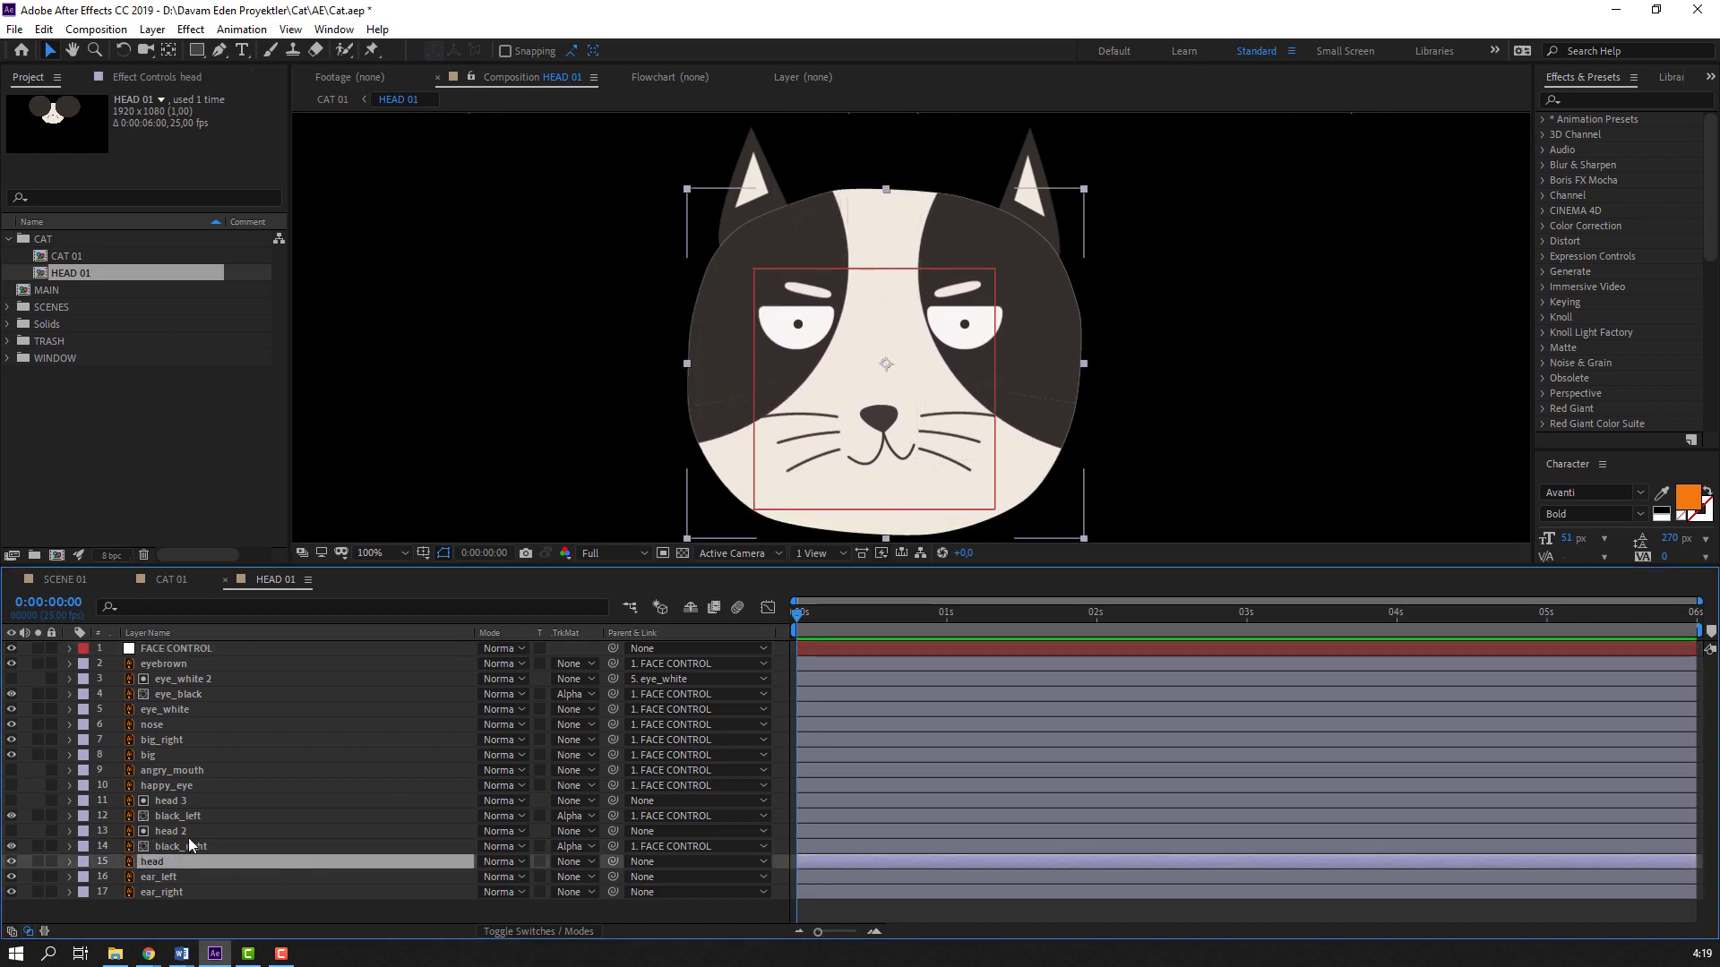
click(191, 833)
key(s)
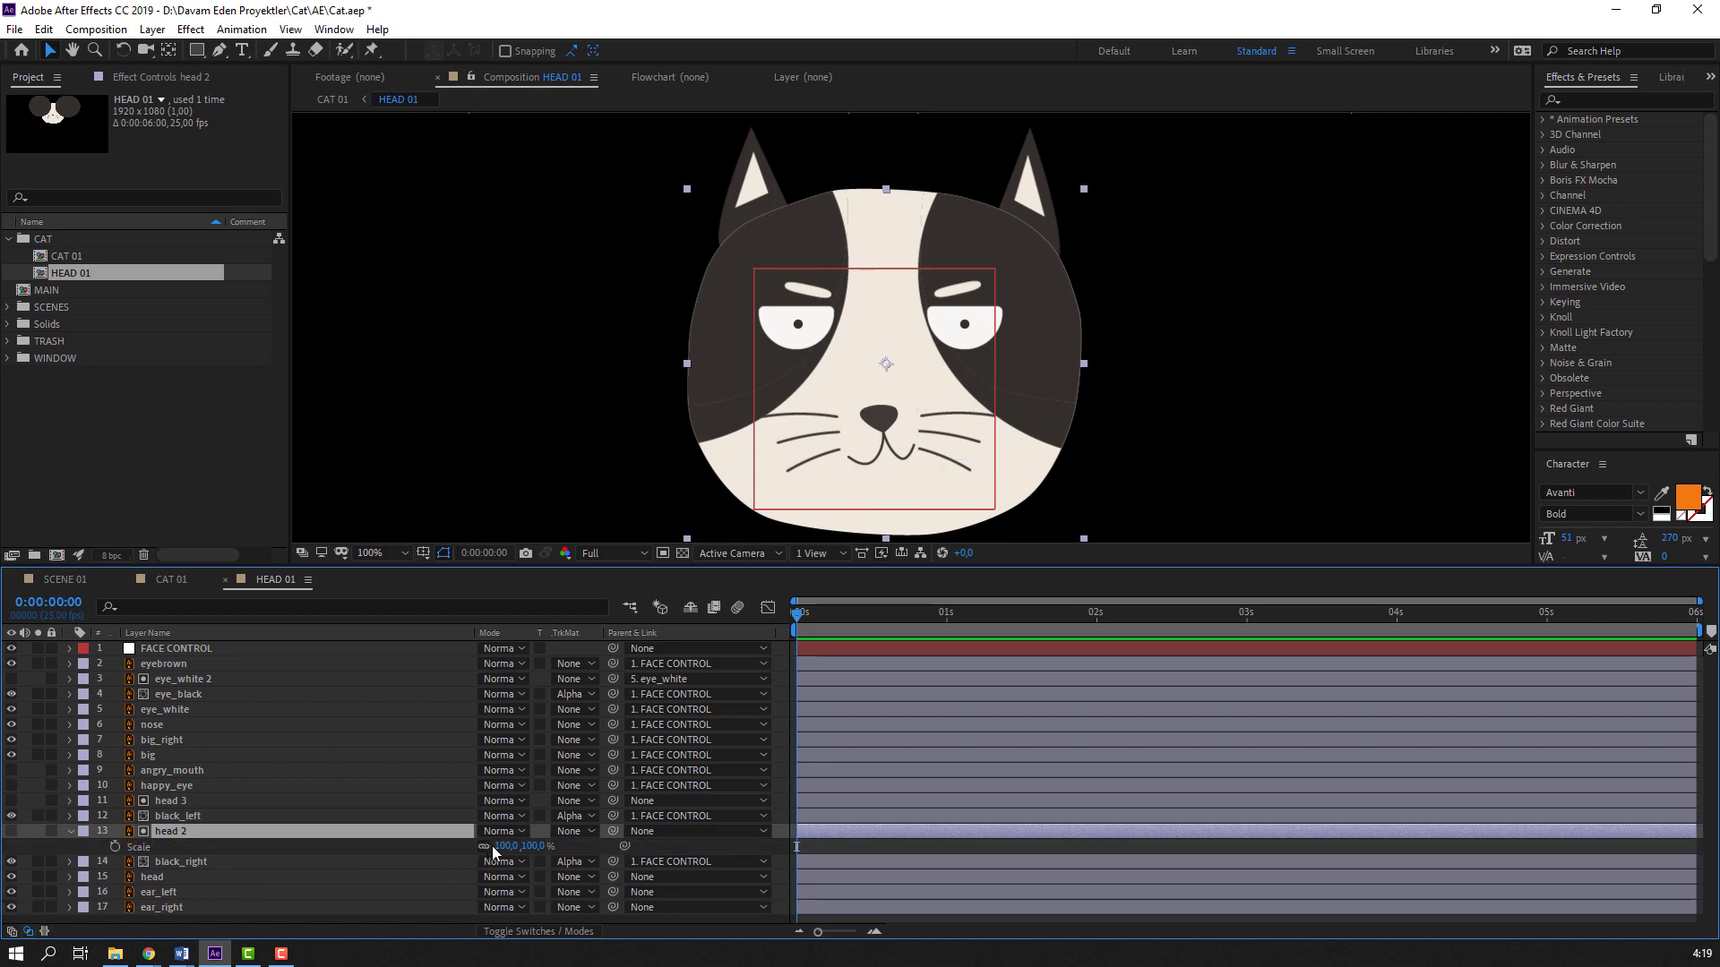
click(491, 846)
text(102)
key(Return)
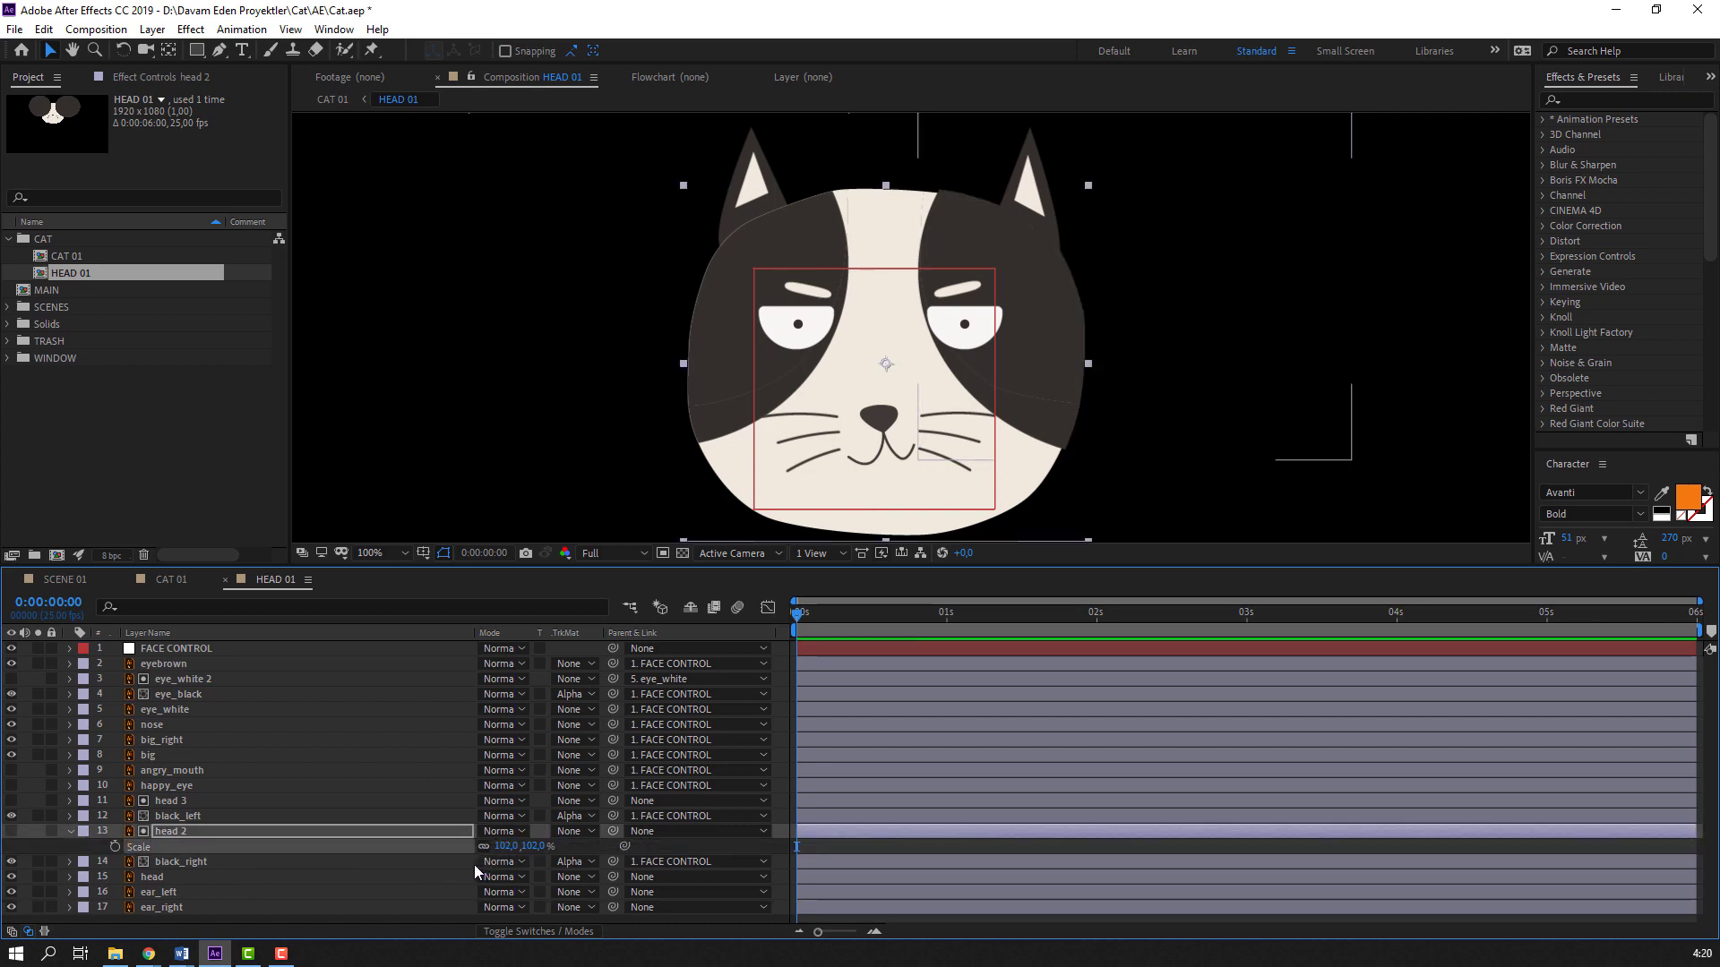
click(68, 834)
Set the scale of the head 3 matte layer to 101% and collapse its properties
click(195, 804)
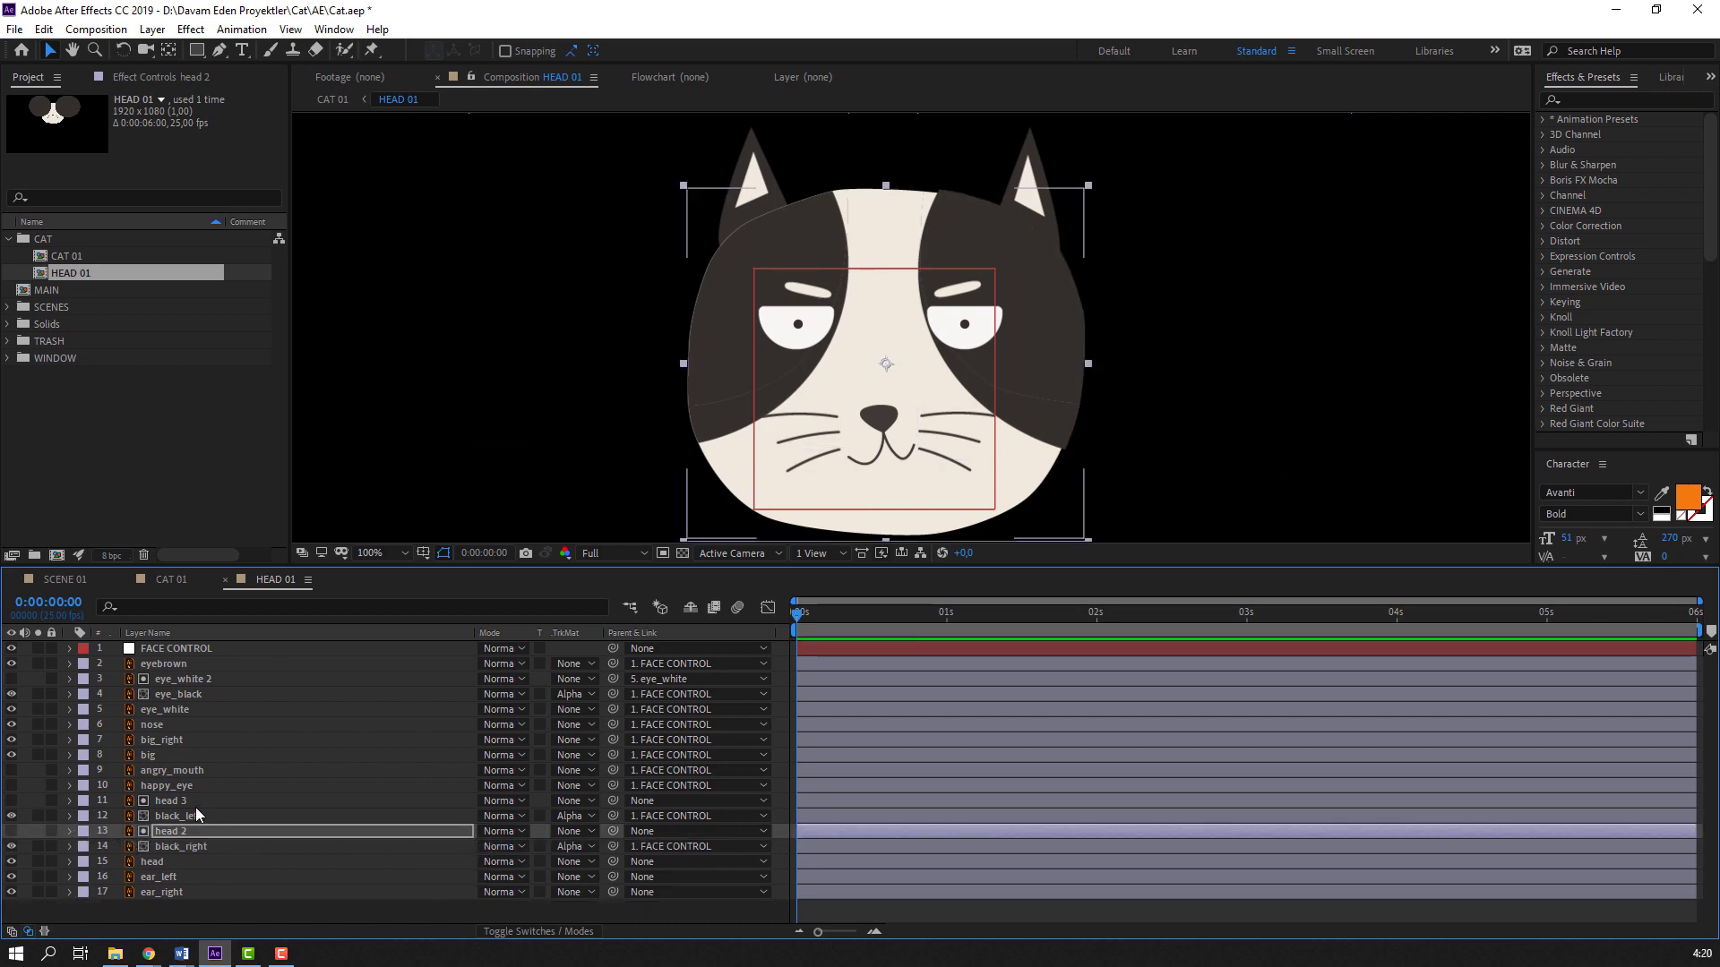
key(s)
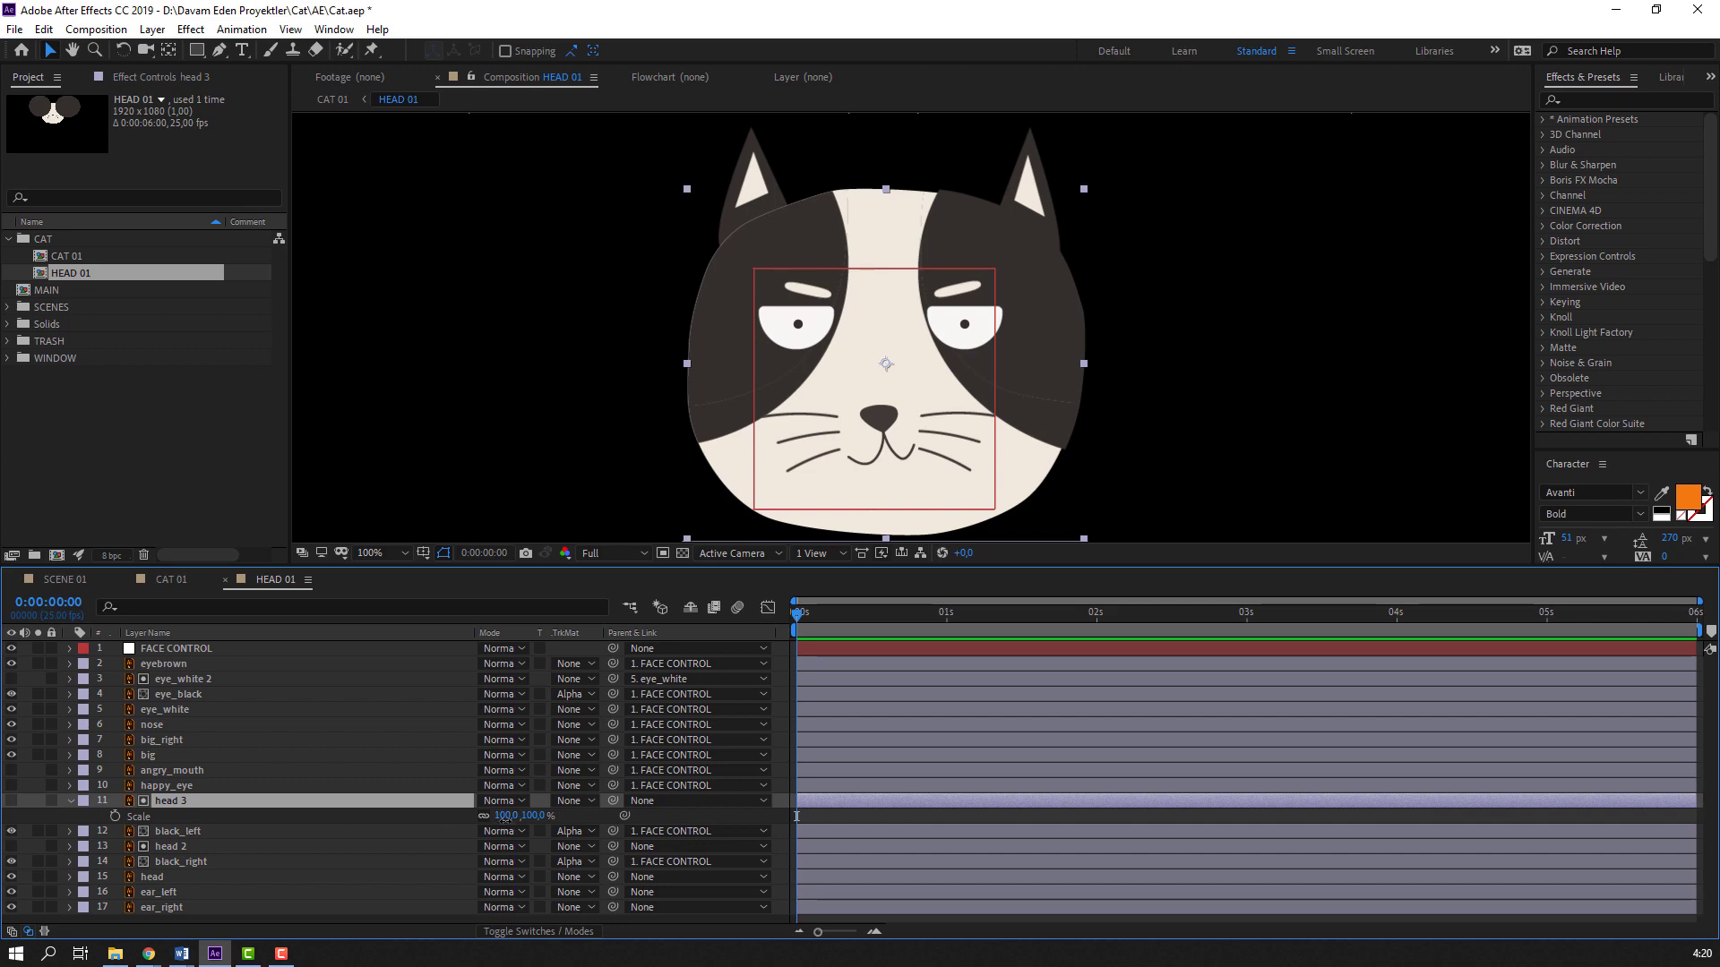
click(506, 816)
text(101)
key(Return)
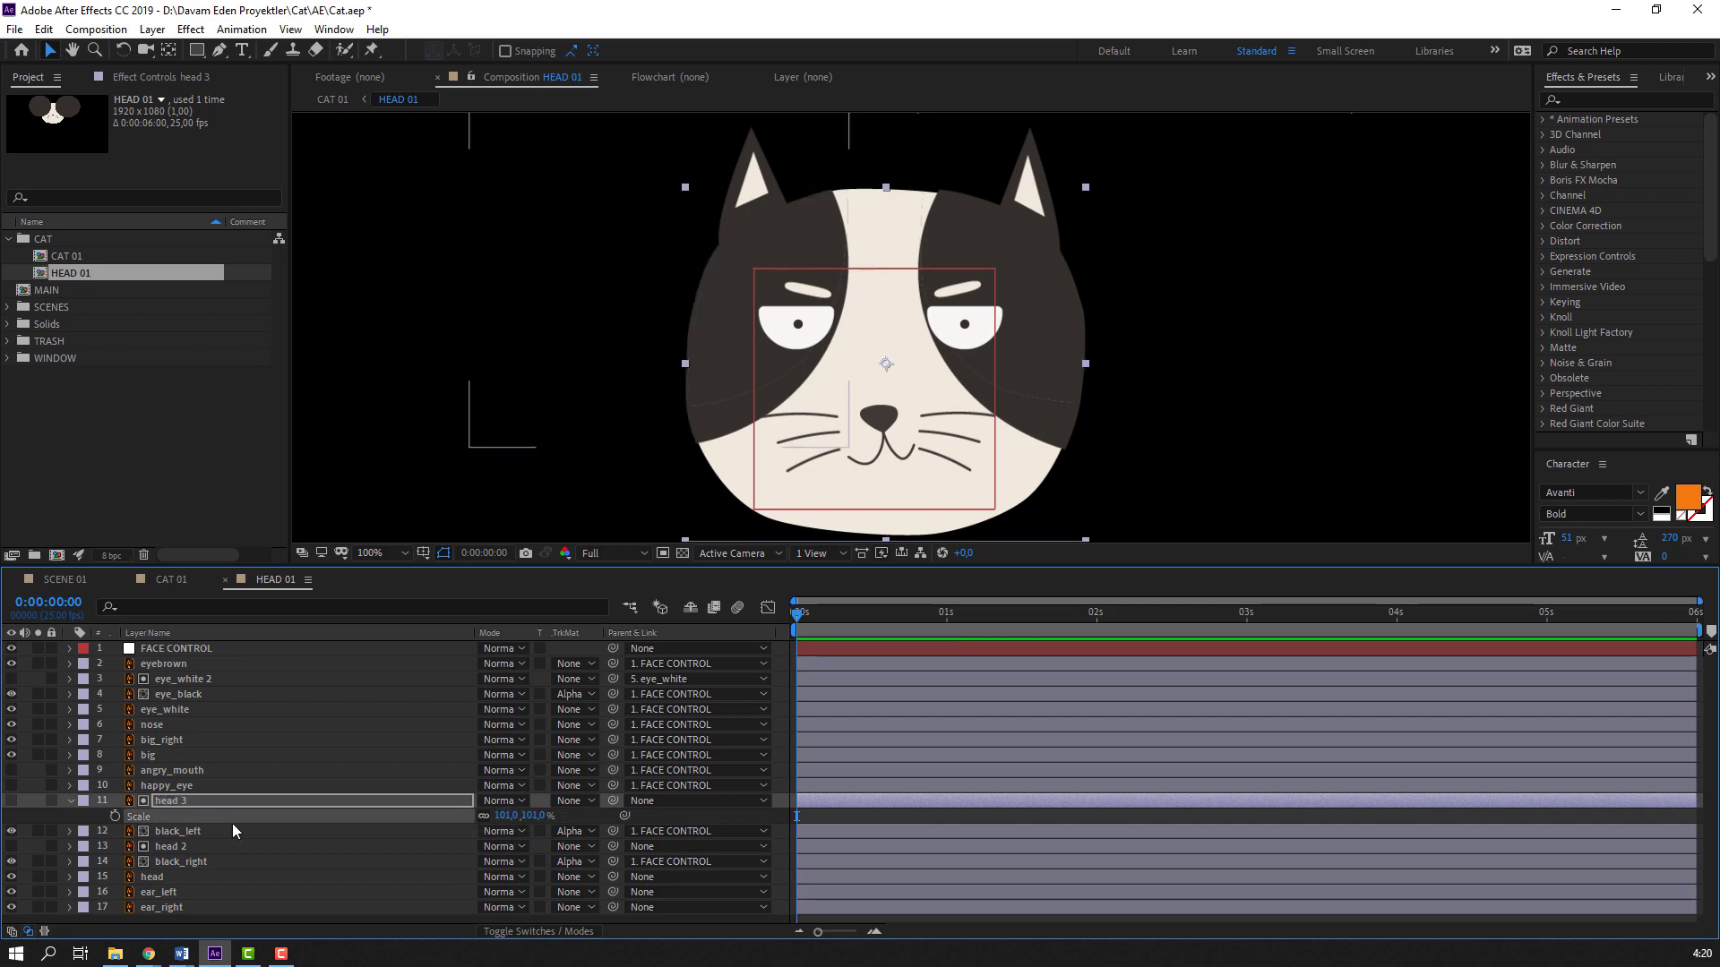
click(72, 802)
Move the FACE CONTROL null so the facial features shift slightly right and up on the head
click(1232, 346)
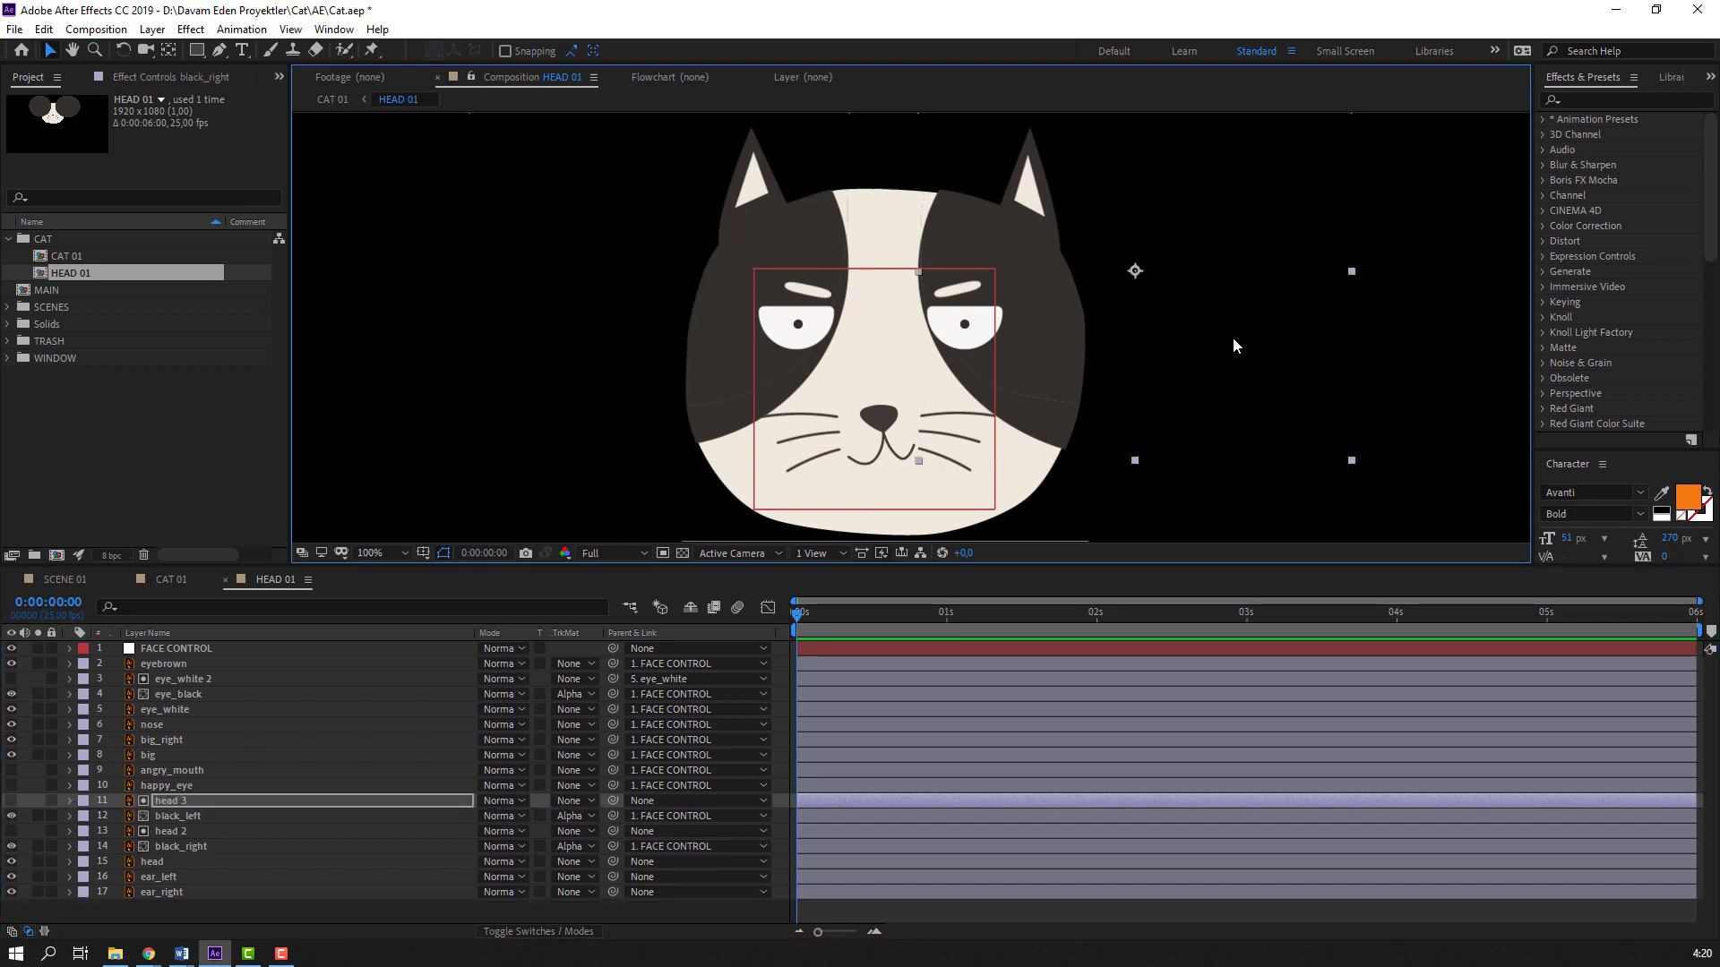
scroll(1172, 375, down, 2)
click(1172, 397)
click(925, 358)
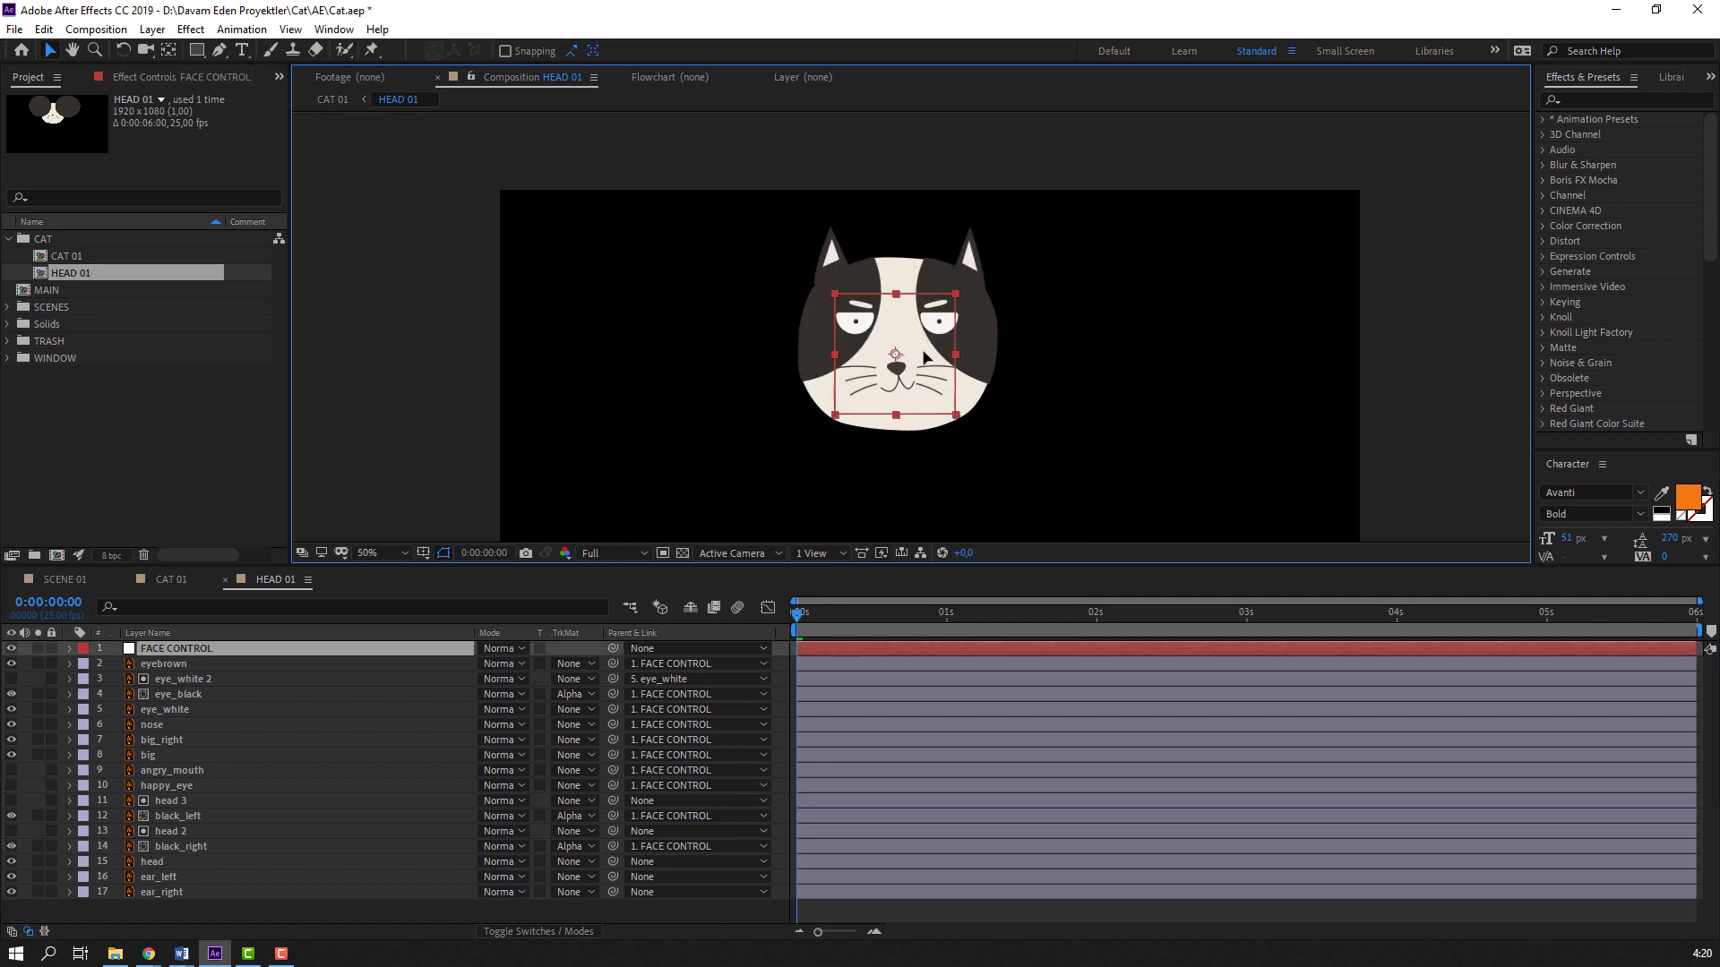
mouse_move(925, 358)
mouse_down()
mouse_move(922, 376)
mouse_move(930, 359)
mouse_up()
scroll(1019, 343, up, 1)
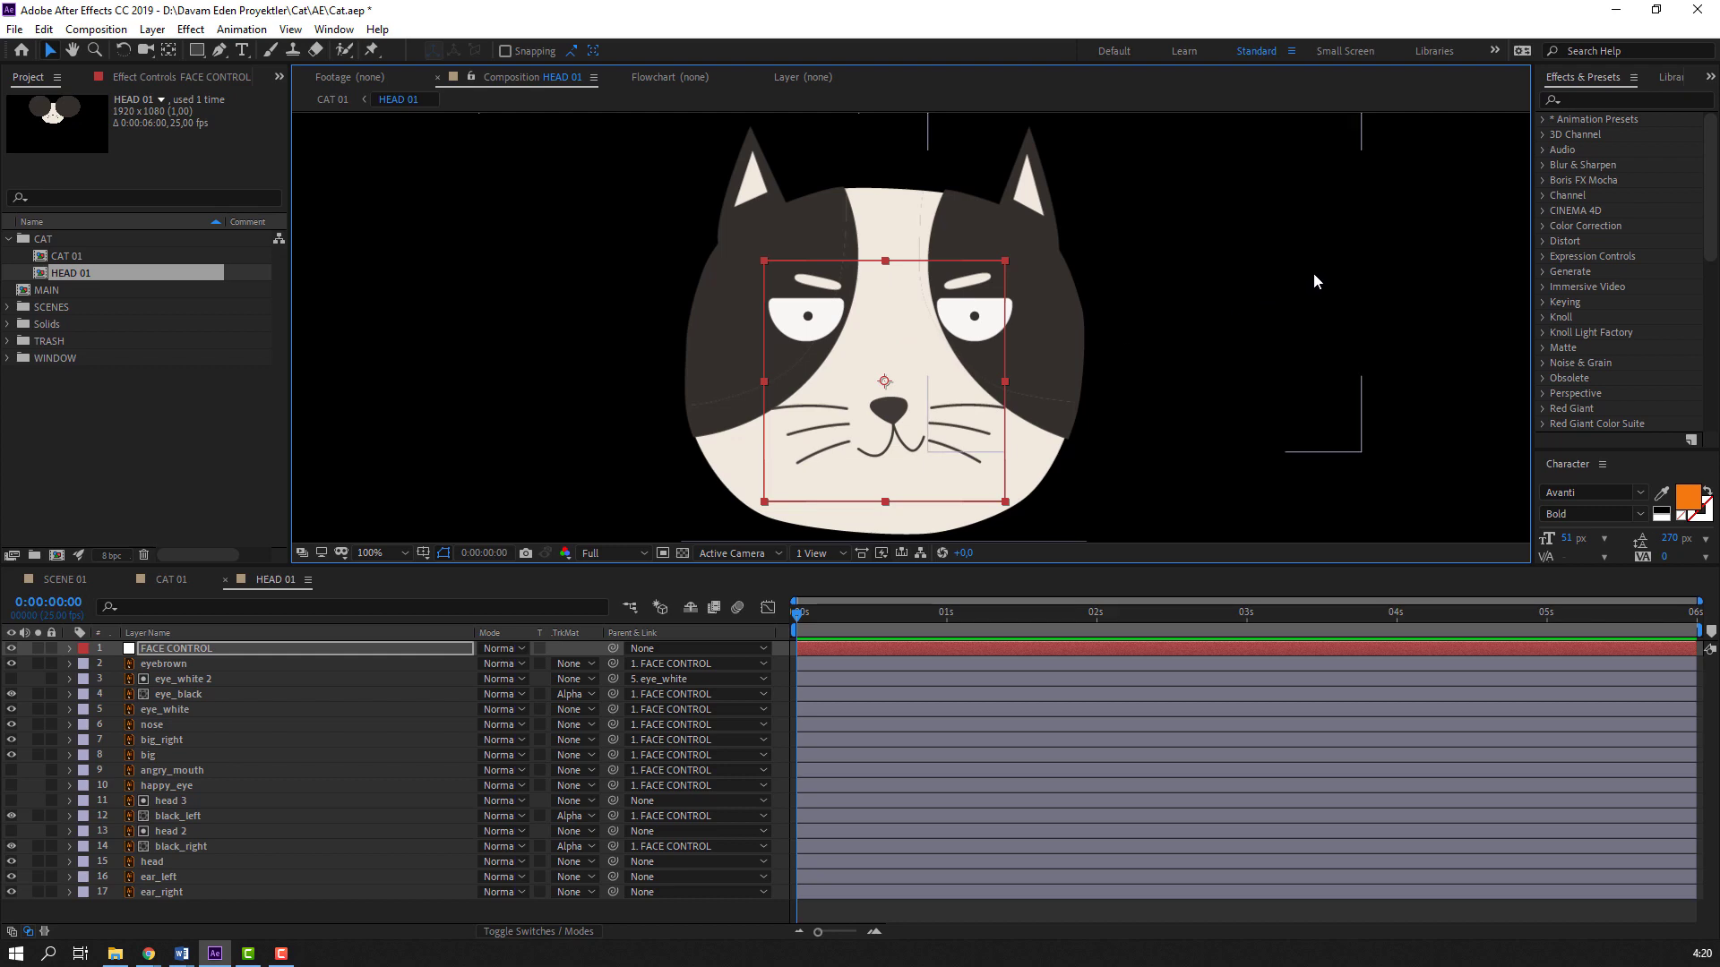
click(438, 285)
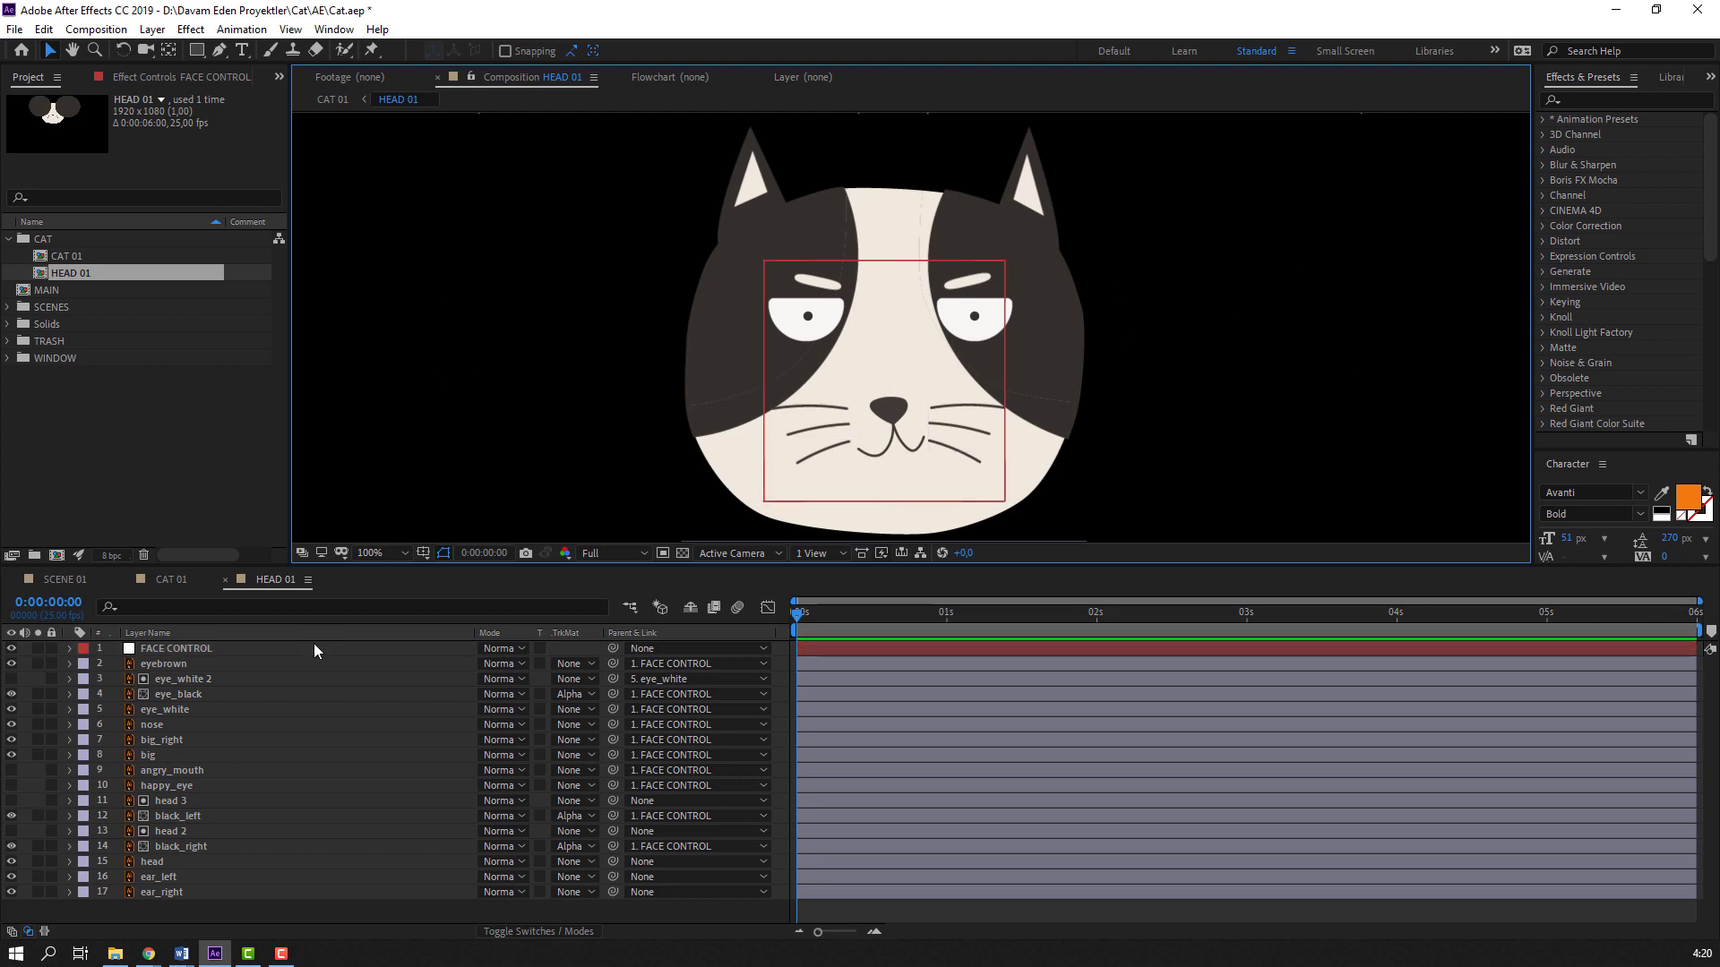
Try parenting the ear_left and ear_right layers to FACE CONTROL and test the link by moving the null
click(177, 879)
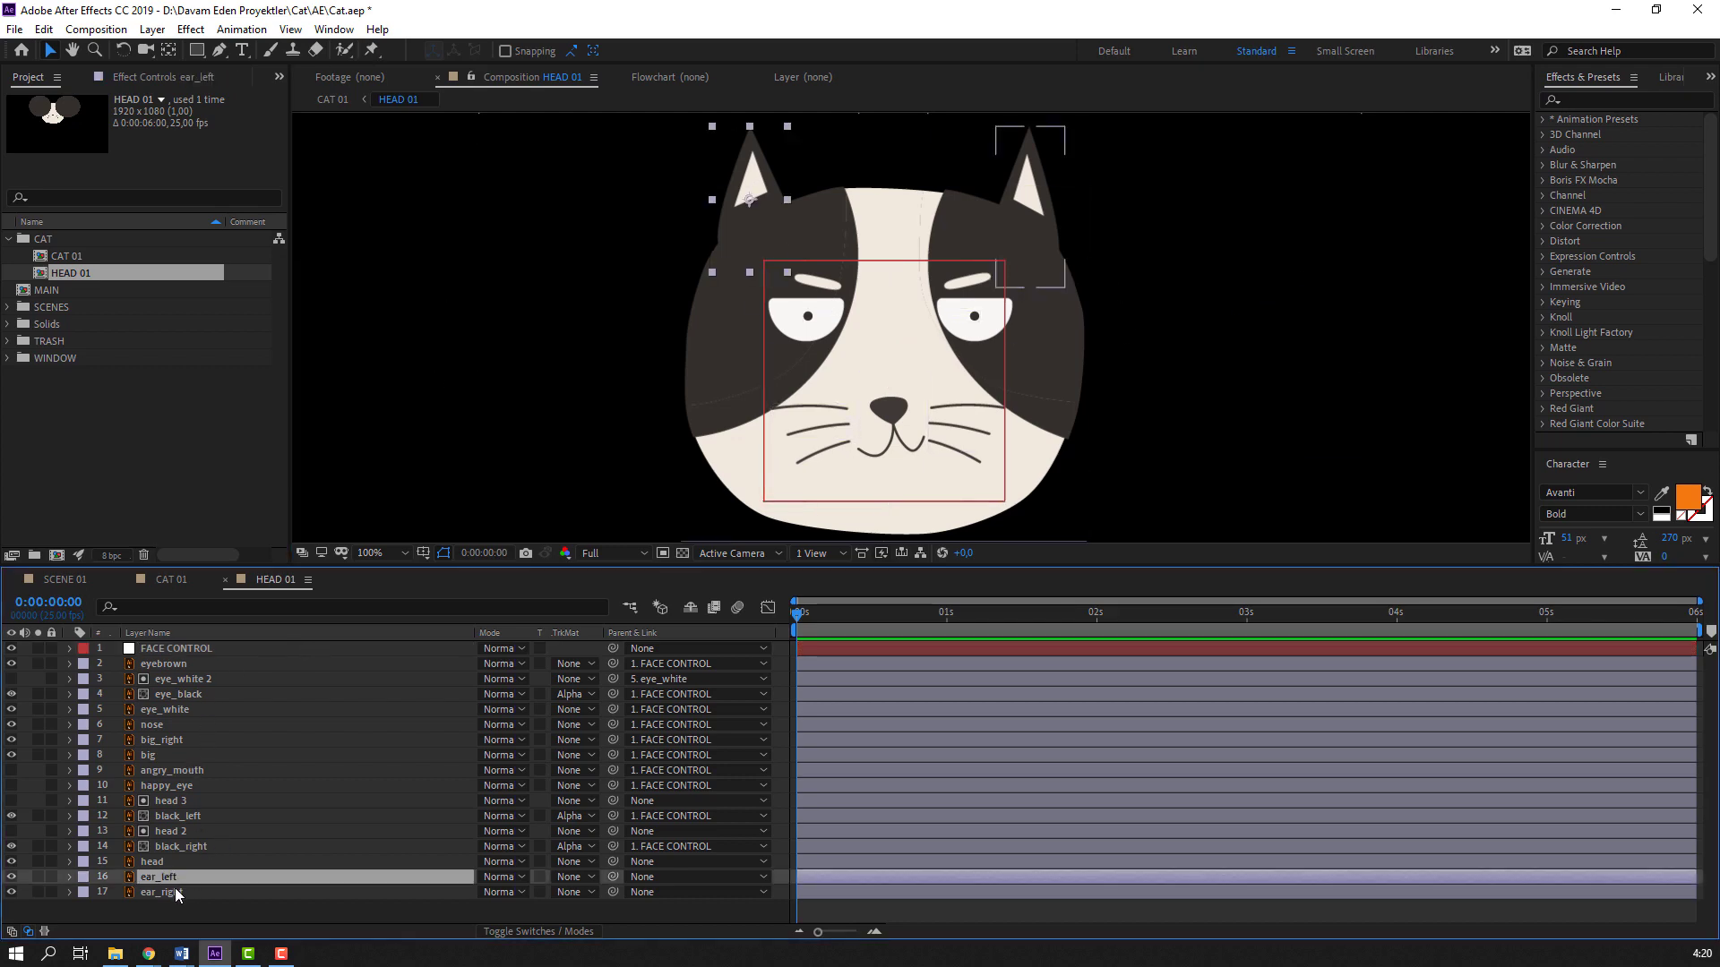
shift+click(175, 892)
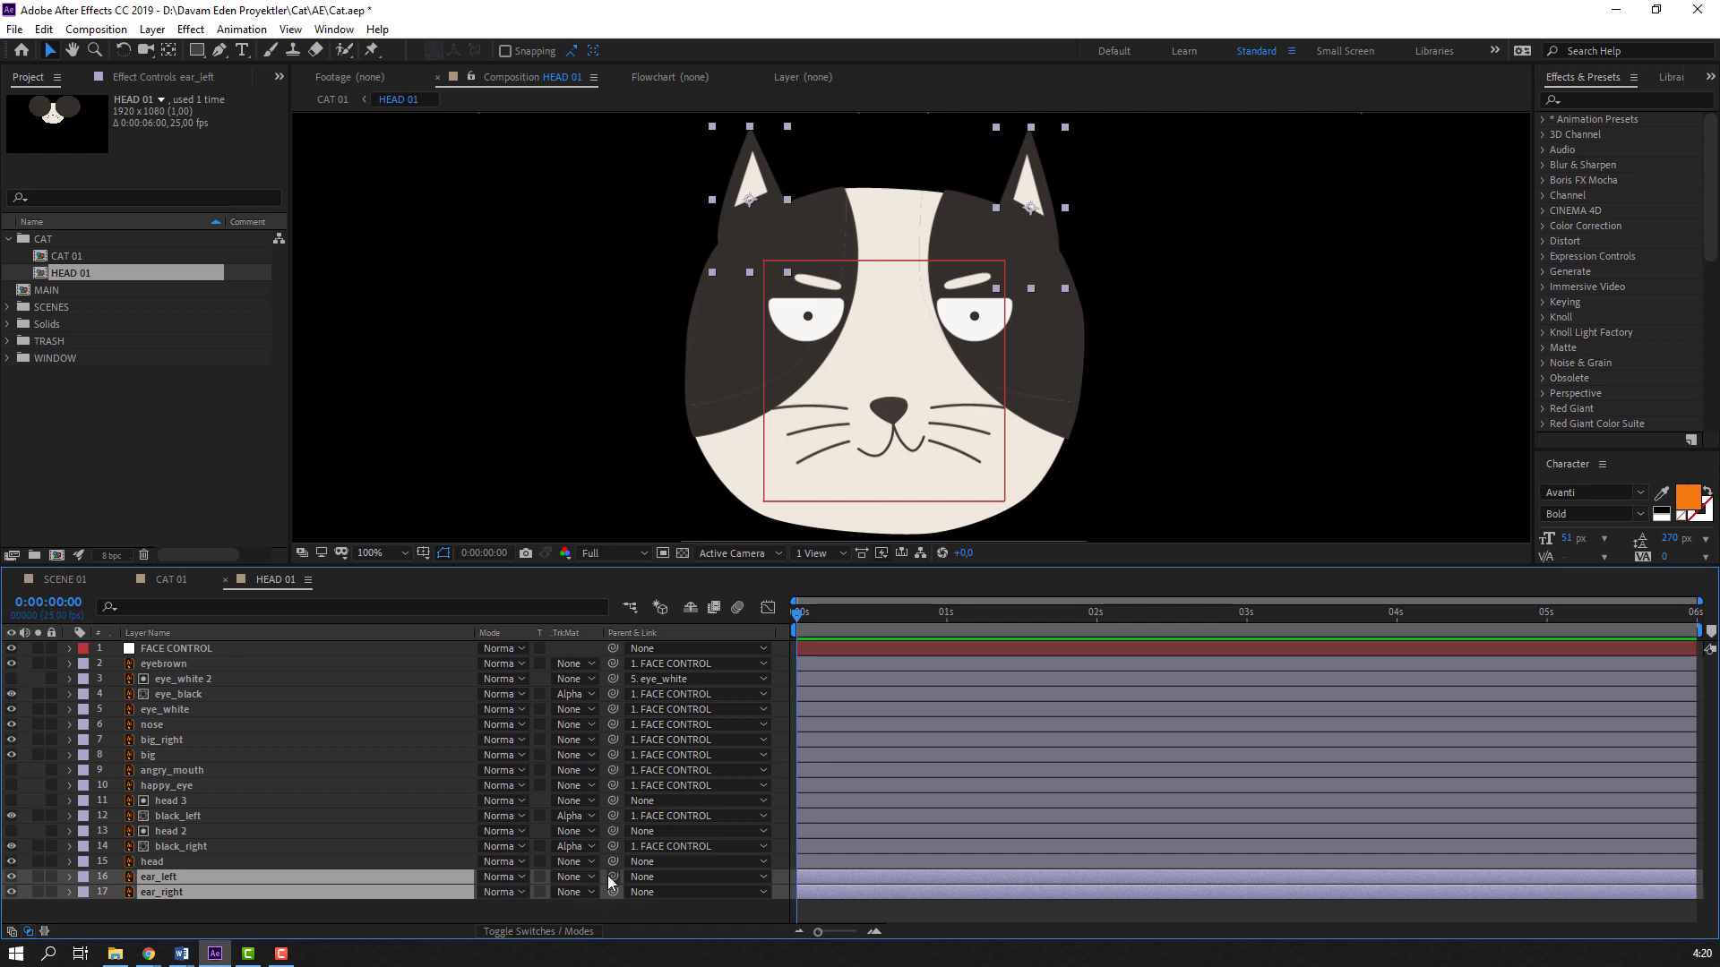
drag(612, 876, 206, 653)
click(1166, 326)
mouse_move(878, 357)
mouse_down()
mouse_move(871, 406)
mouse_move(865, 360)
mouse_up()
Set the parent of the ear_left and ear_right layers back to None
click(158, 877)
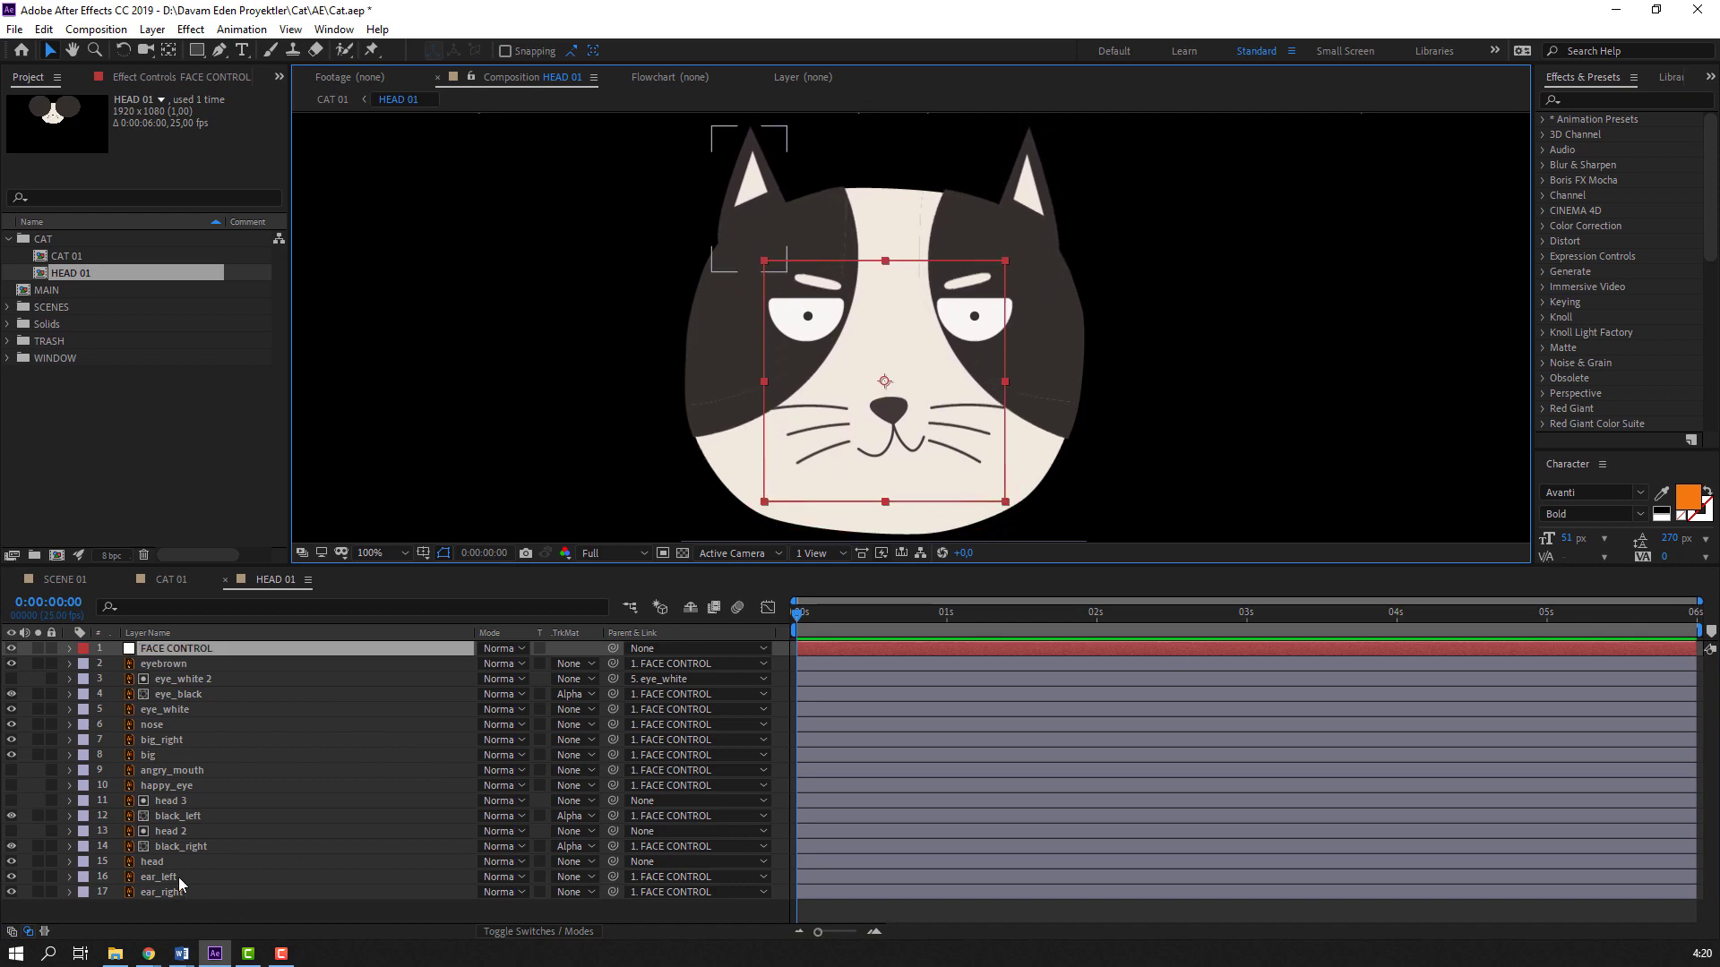
shift+click(171, 893)
click(678, 877)
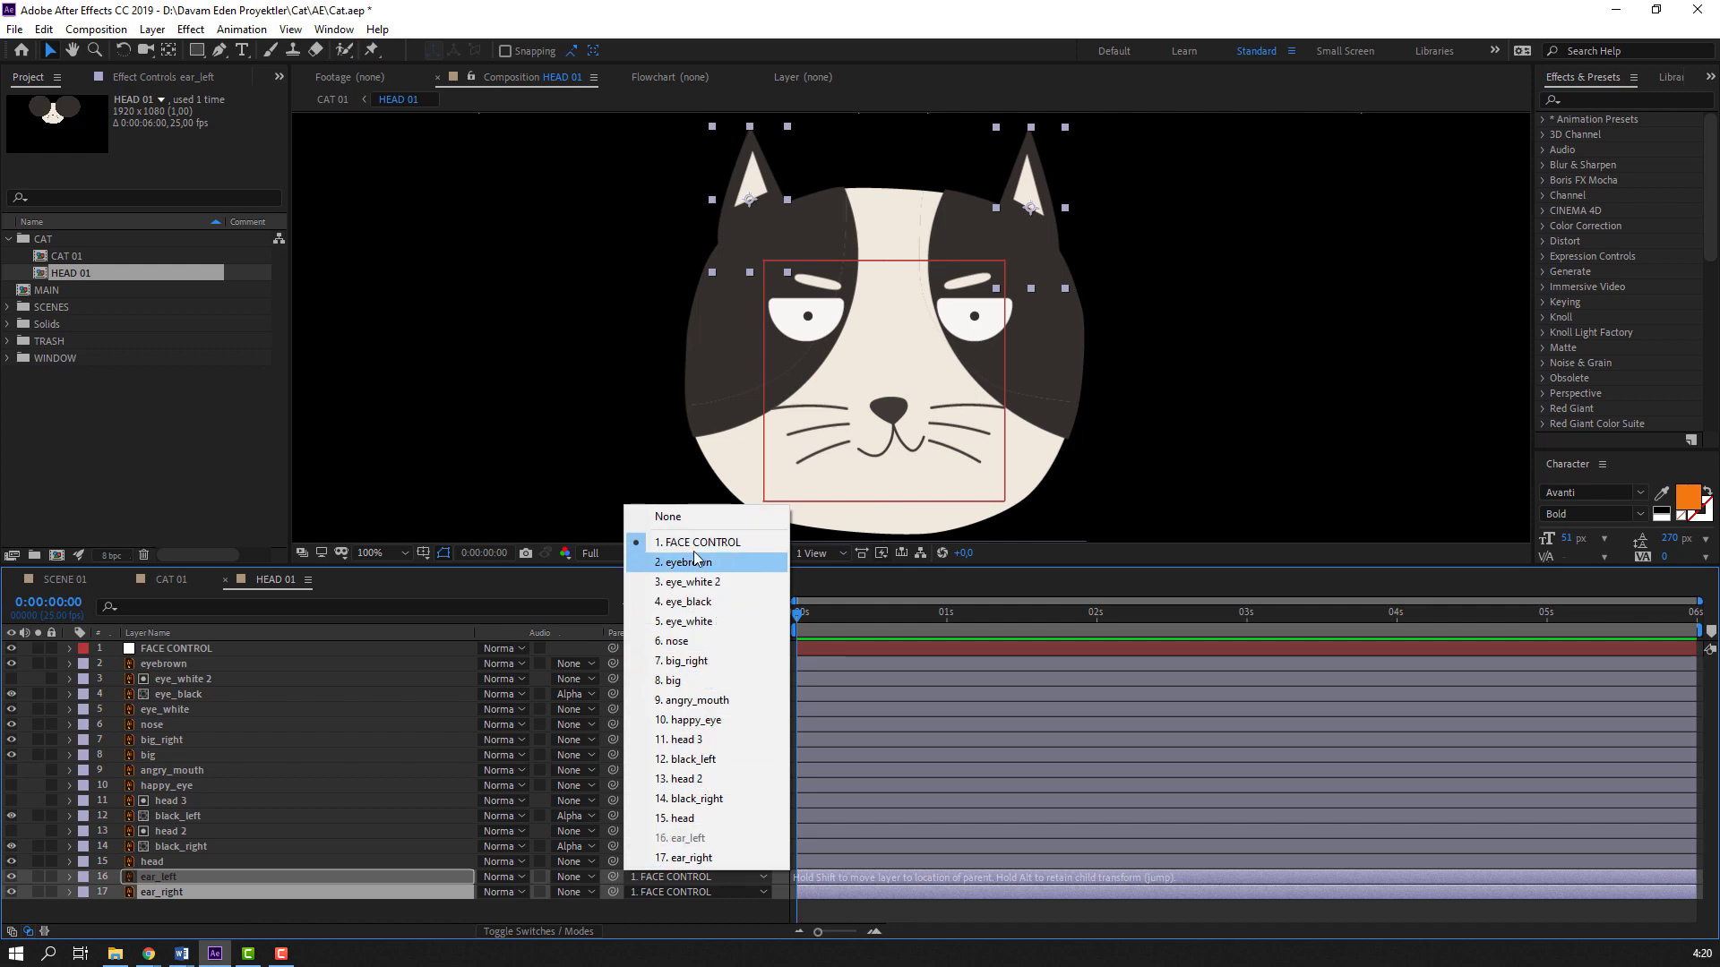
click(684, 520)
click(408, 921)
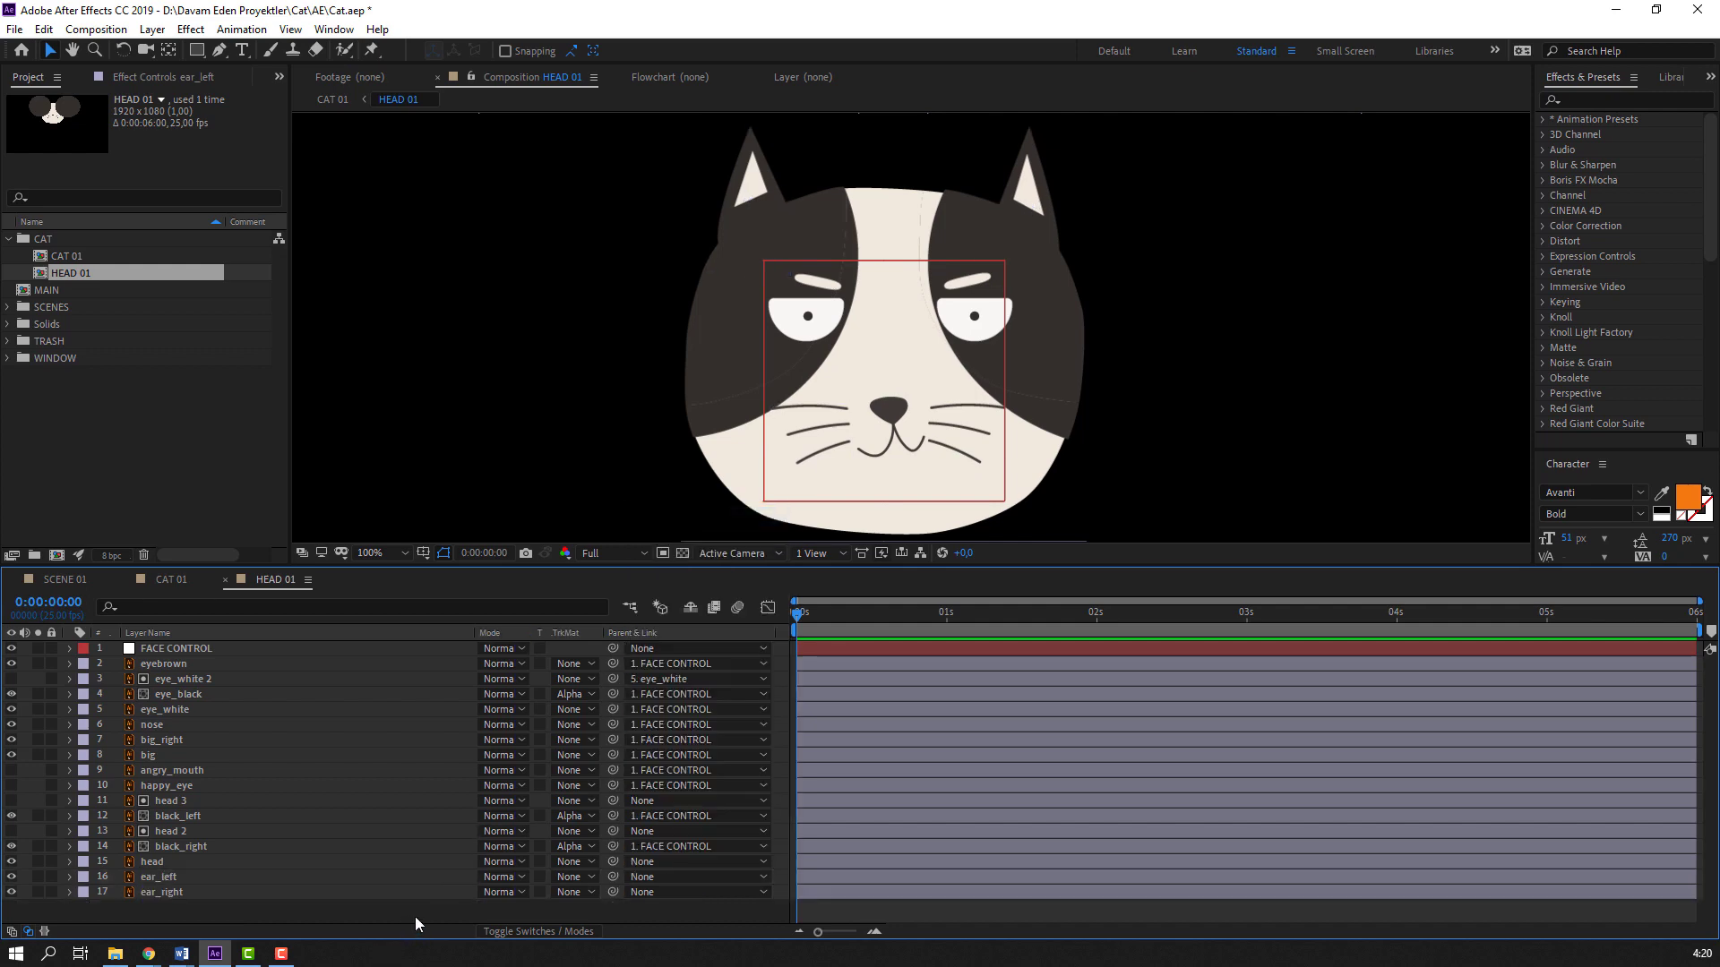
Reveal the eye_white layer's scale and test changing its vertical value, undoing each trial
click(190, 711)
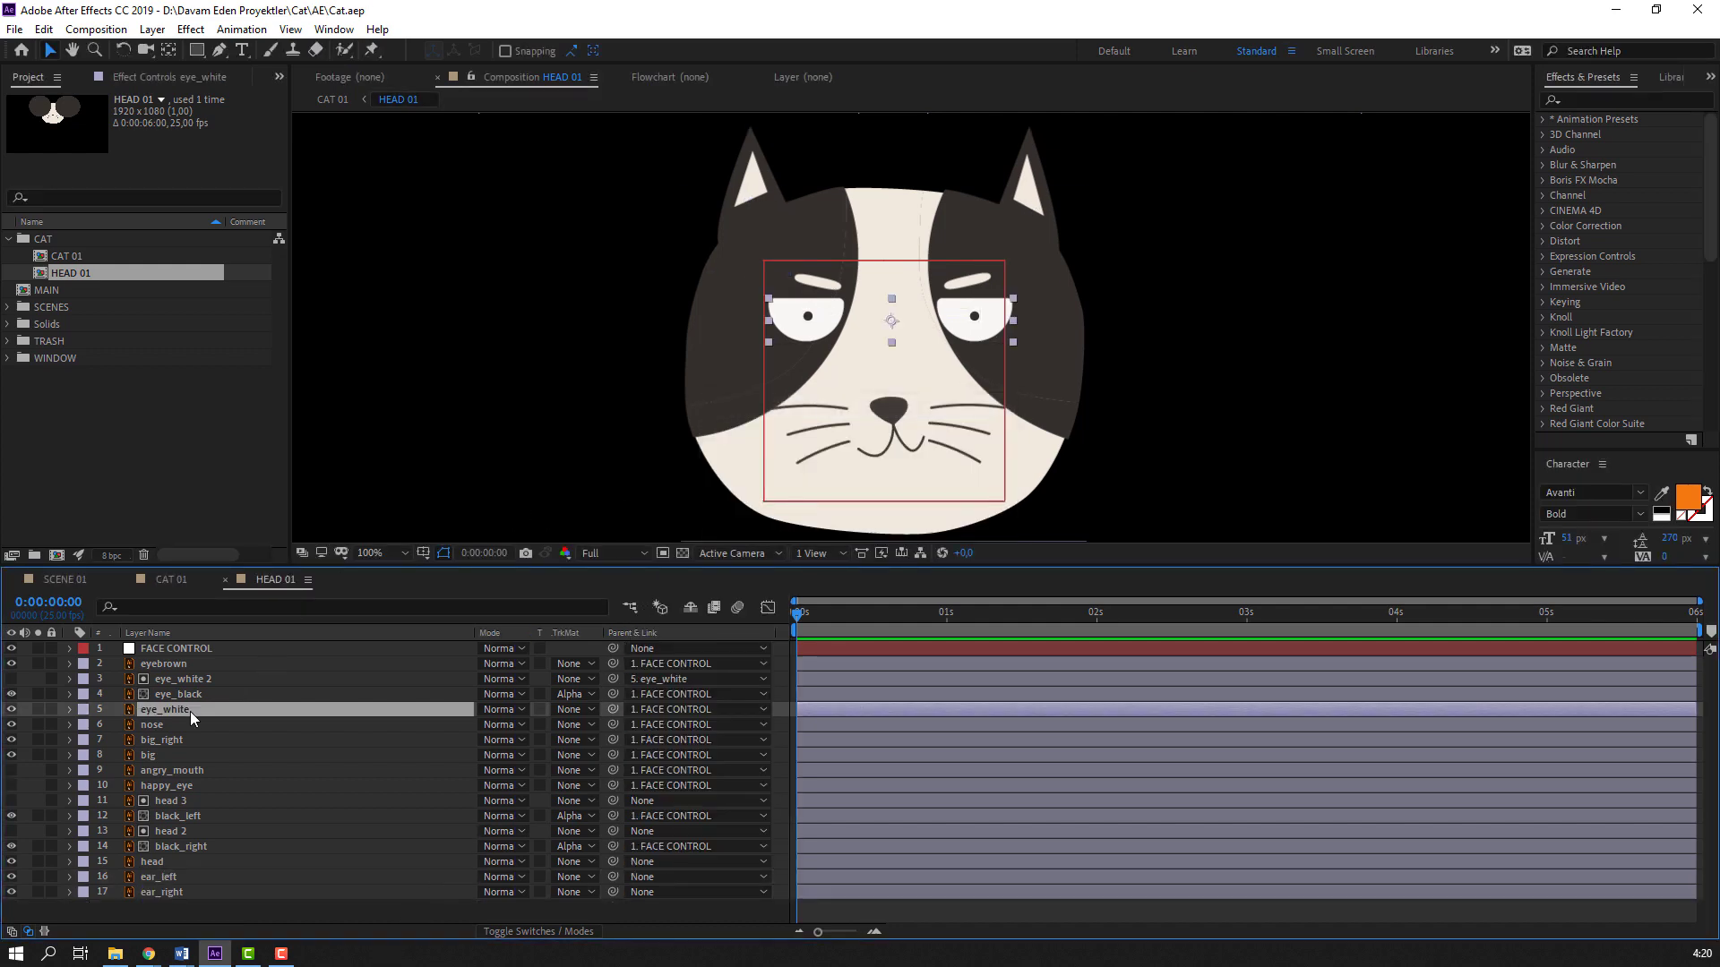
key(s)
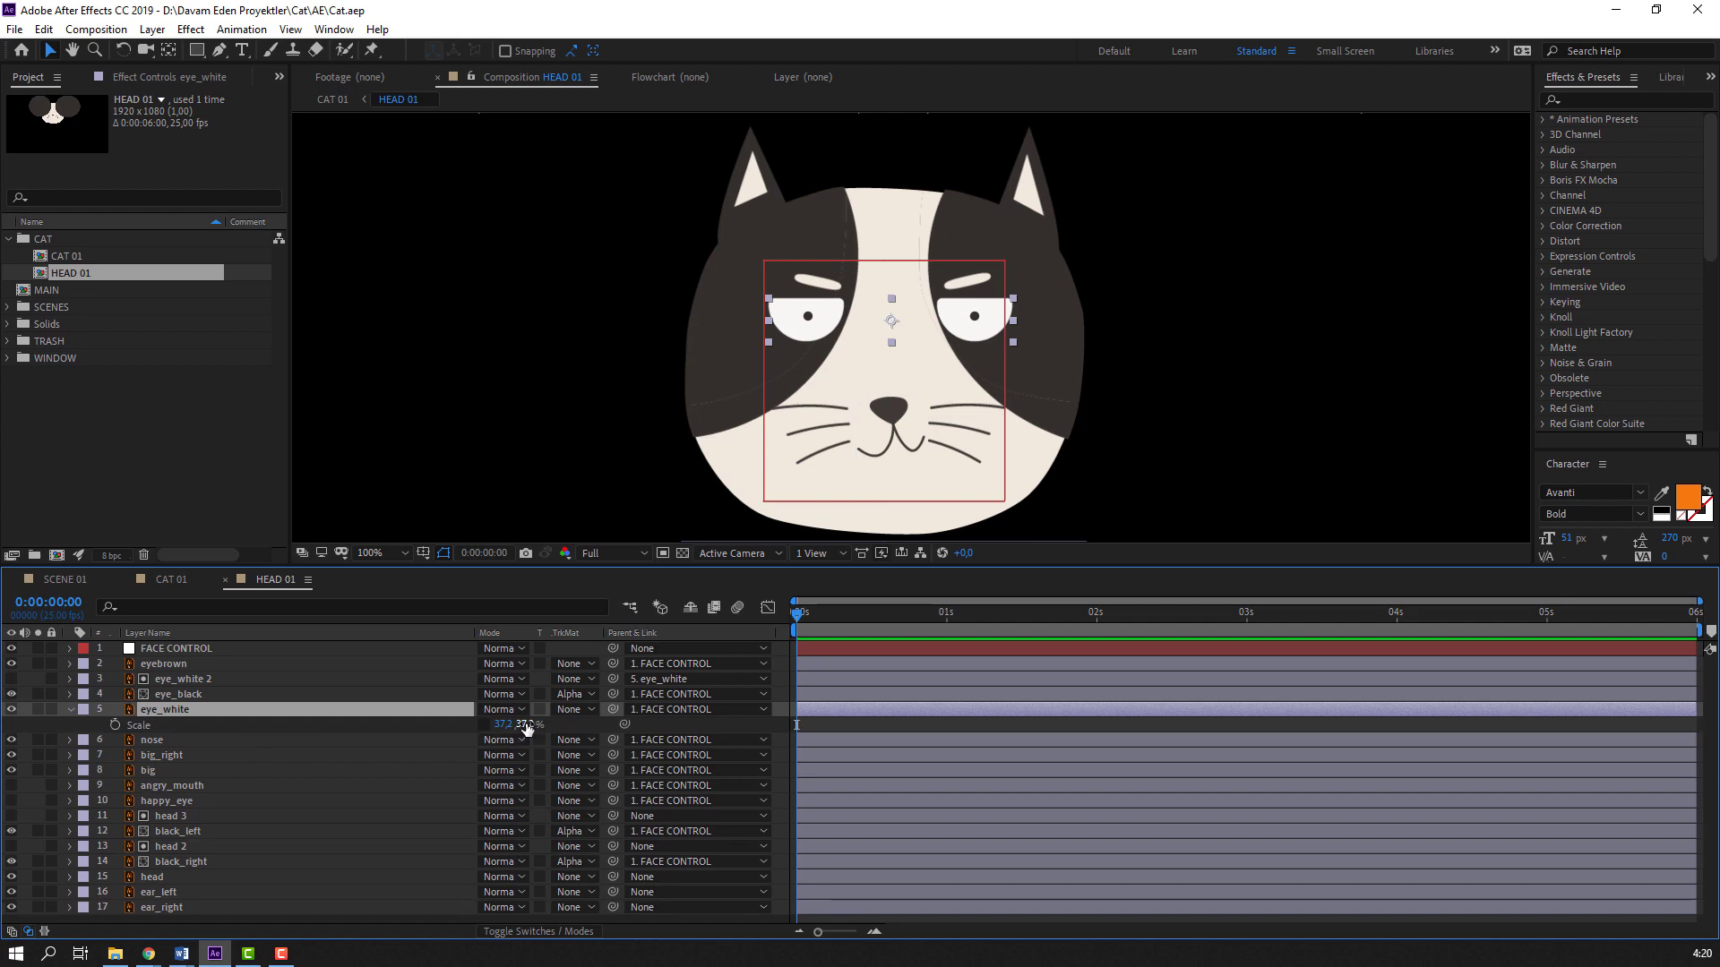
drag(526, 727, 539, 731)
key(ctrl+z)
drag(526, 725, 520, 734)
key(ctrl+z)
Keyframe a blink on eye_white's scale: full size at frame 0, vertical scale 3.2% at frame 3, full size again at frame 6
click(115, 724)
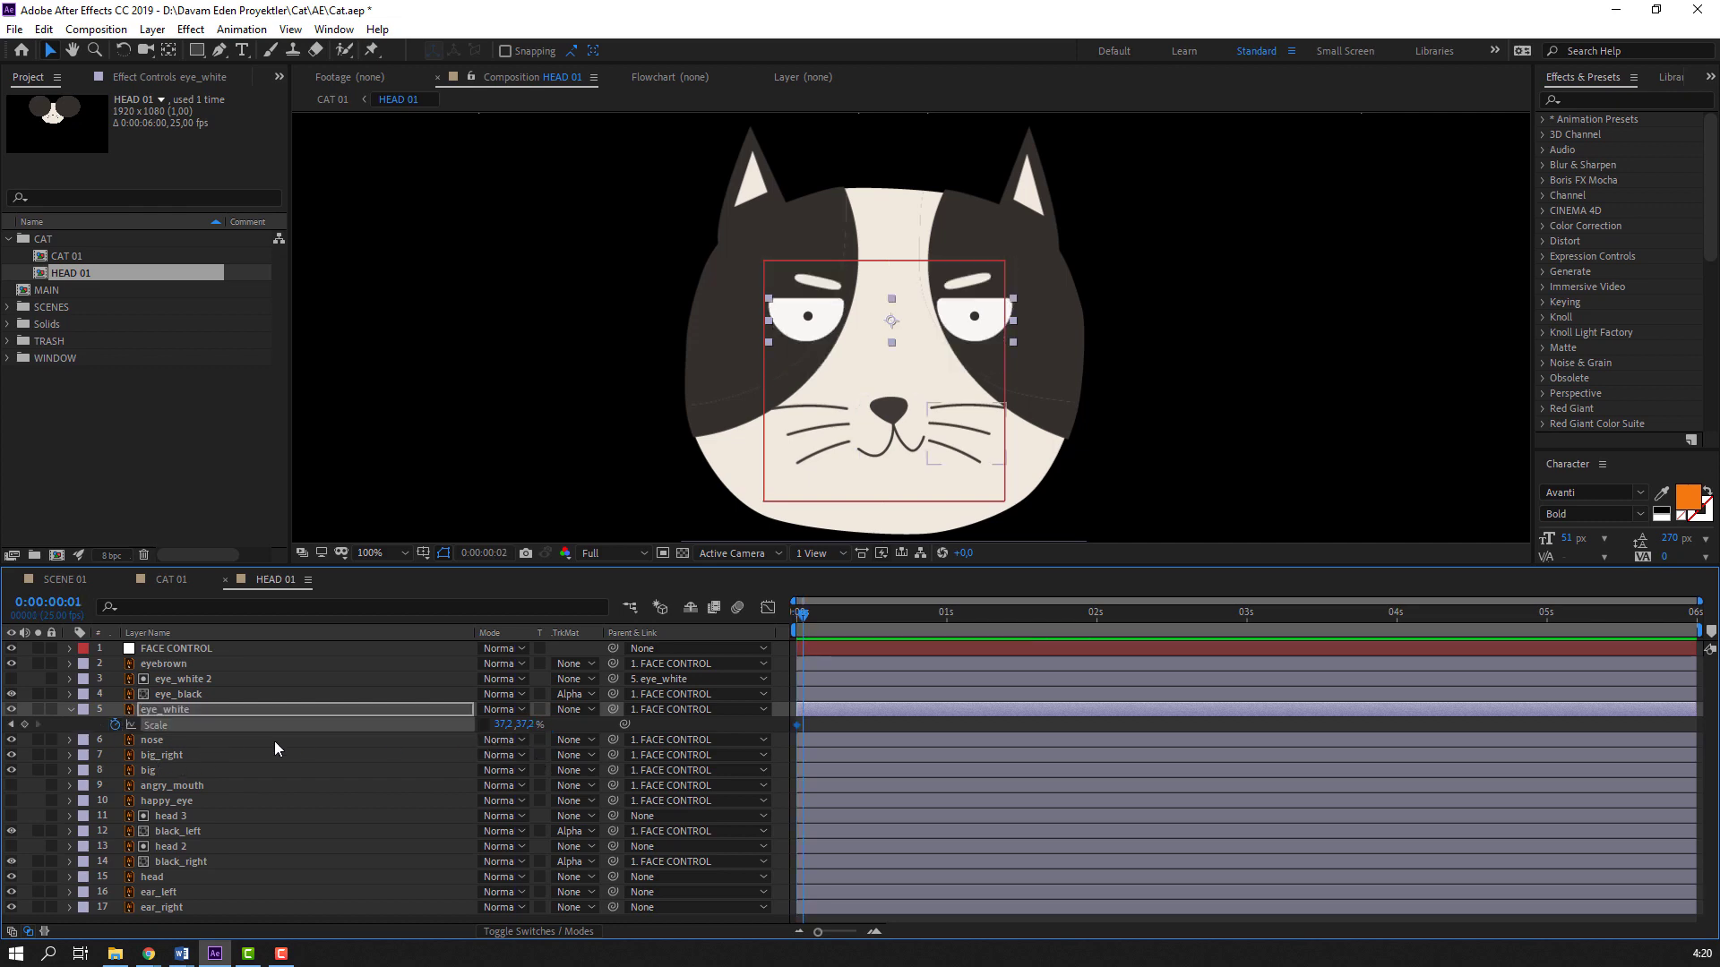
drag(529, 733, 498, 733)
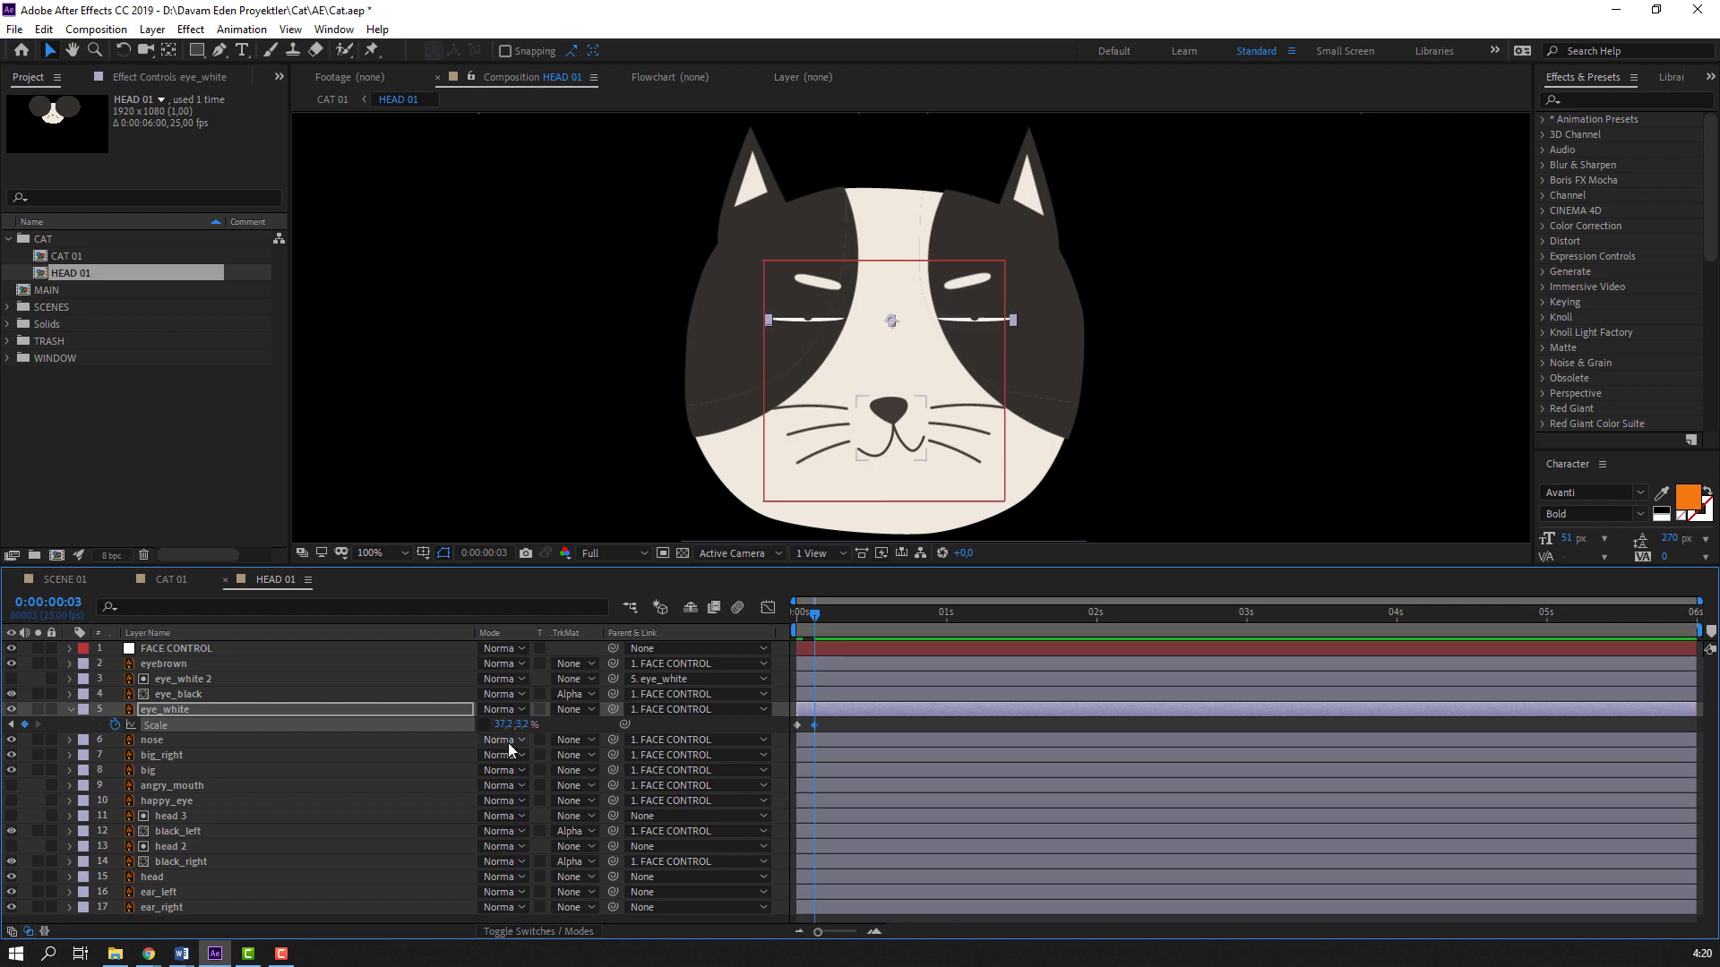
click(797, 725)
key(ctrl+c)
key(ctrl+v)
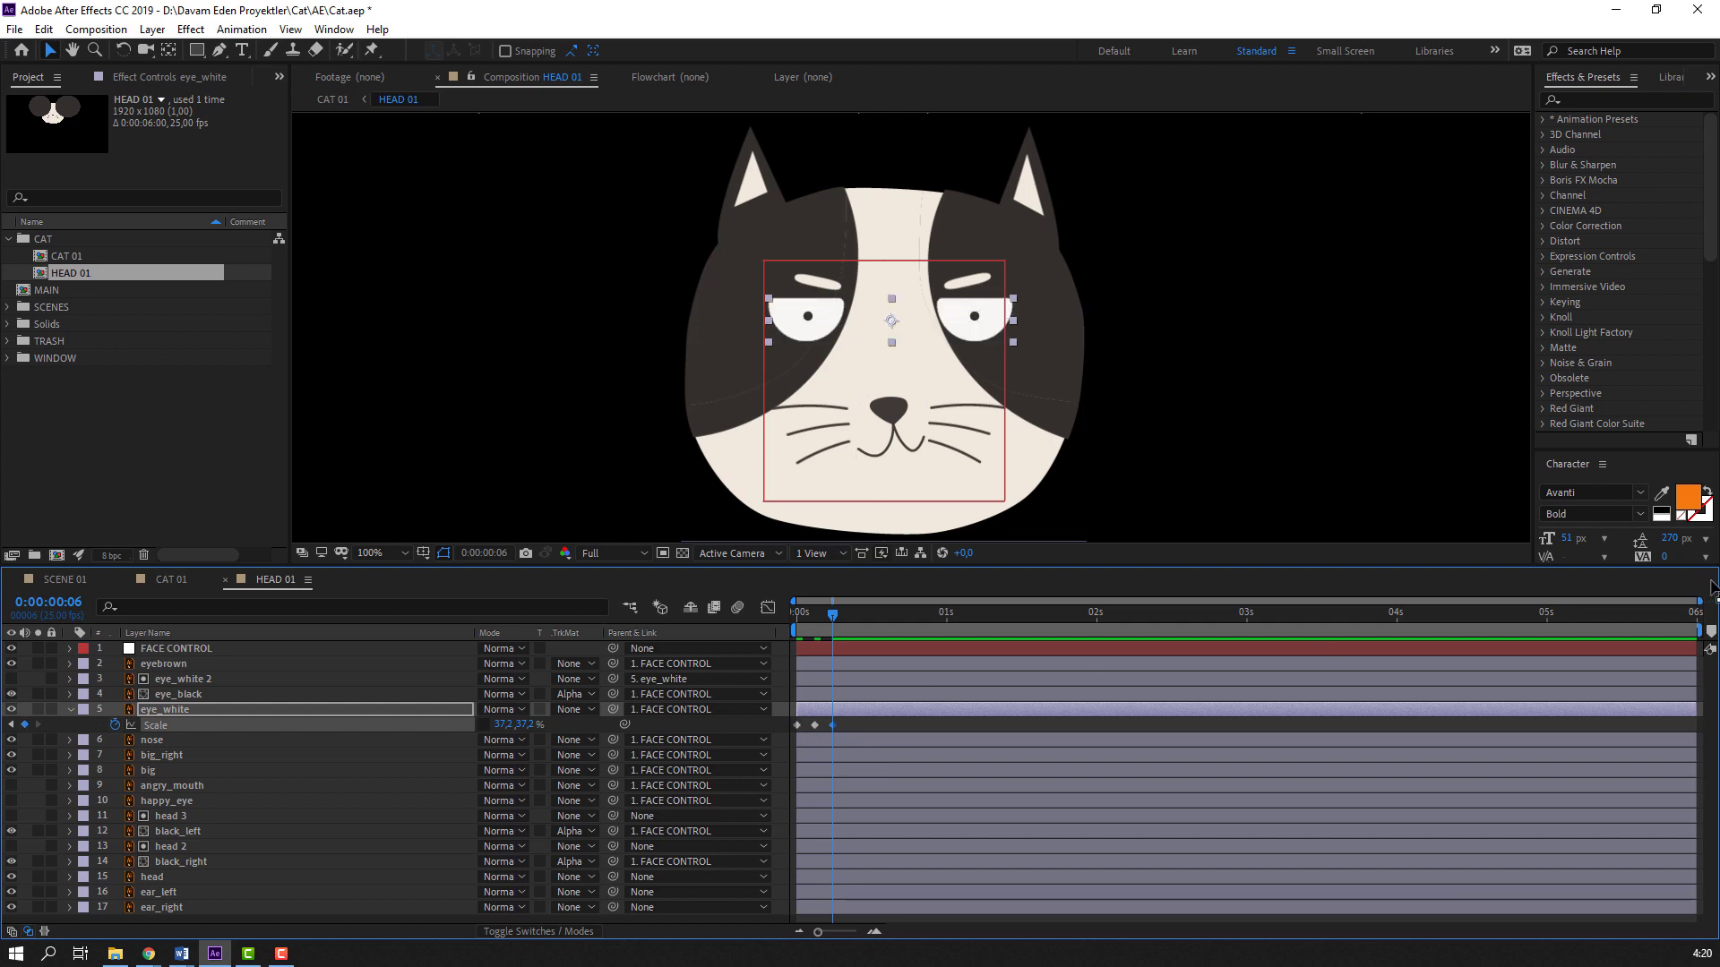
Shorten the work area to the blink for a preview and extend its end to about 1.3 seconds
drag(1699, 633, 843, 693)
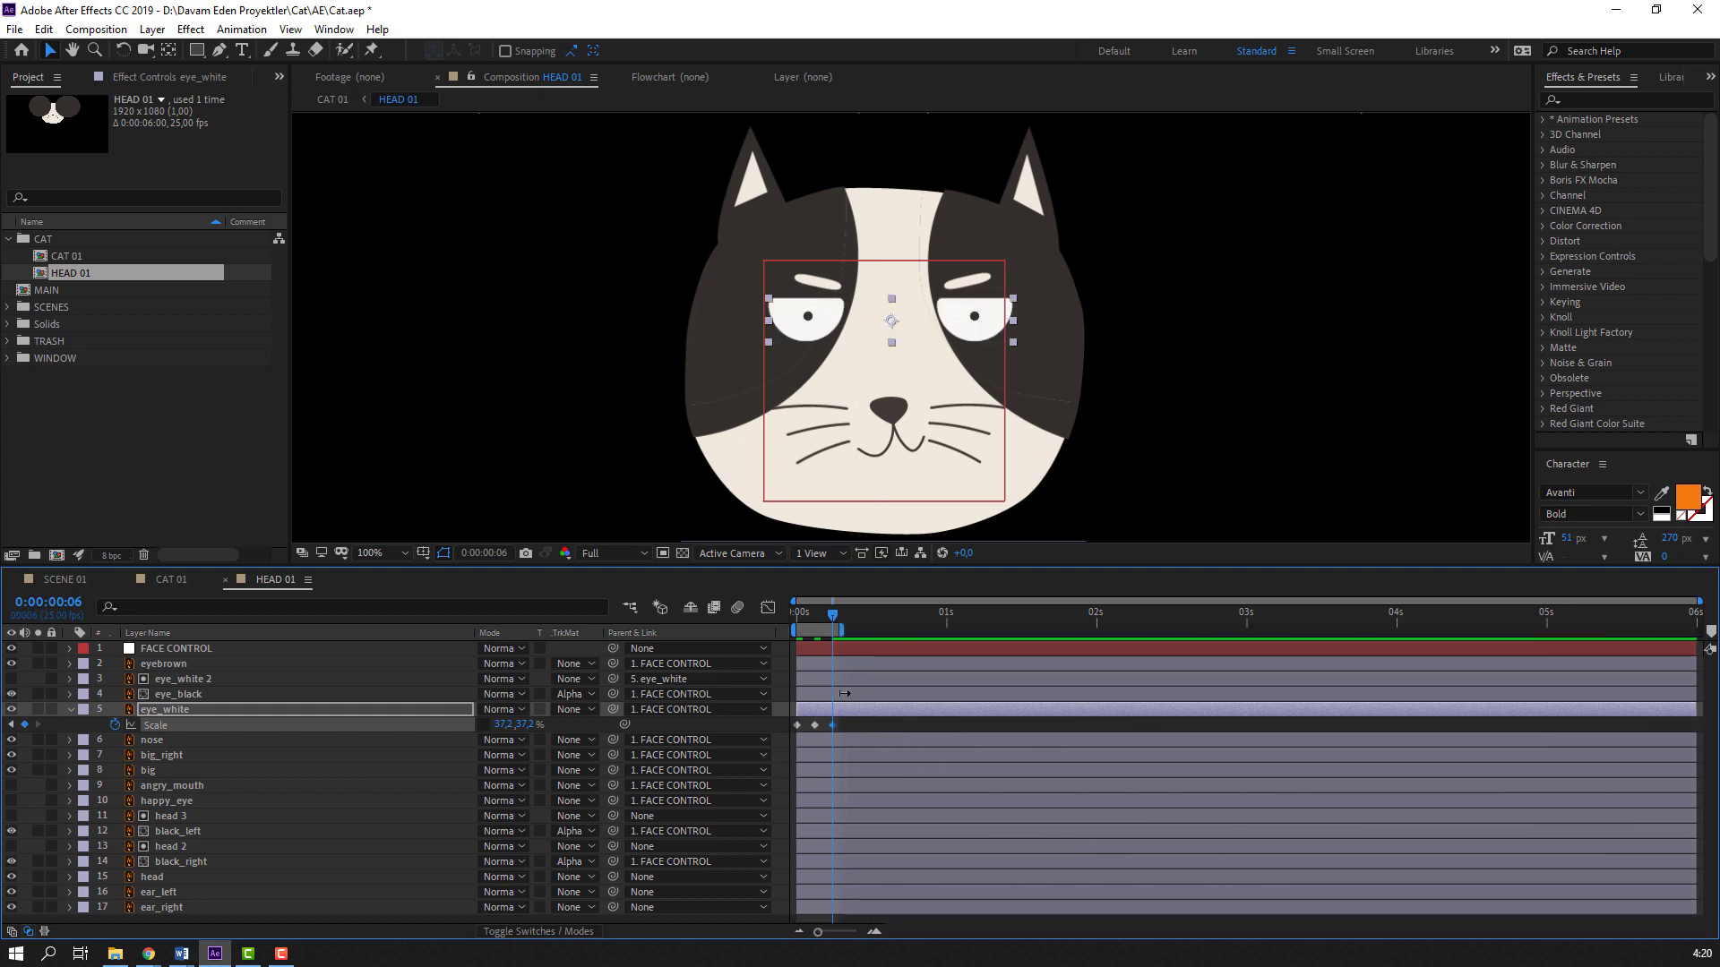
click(877, 722)
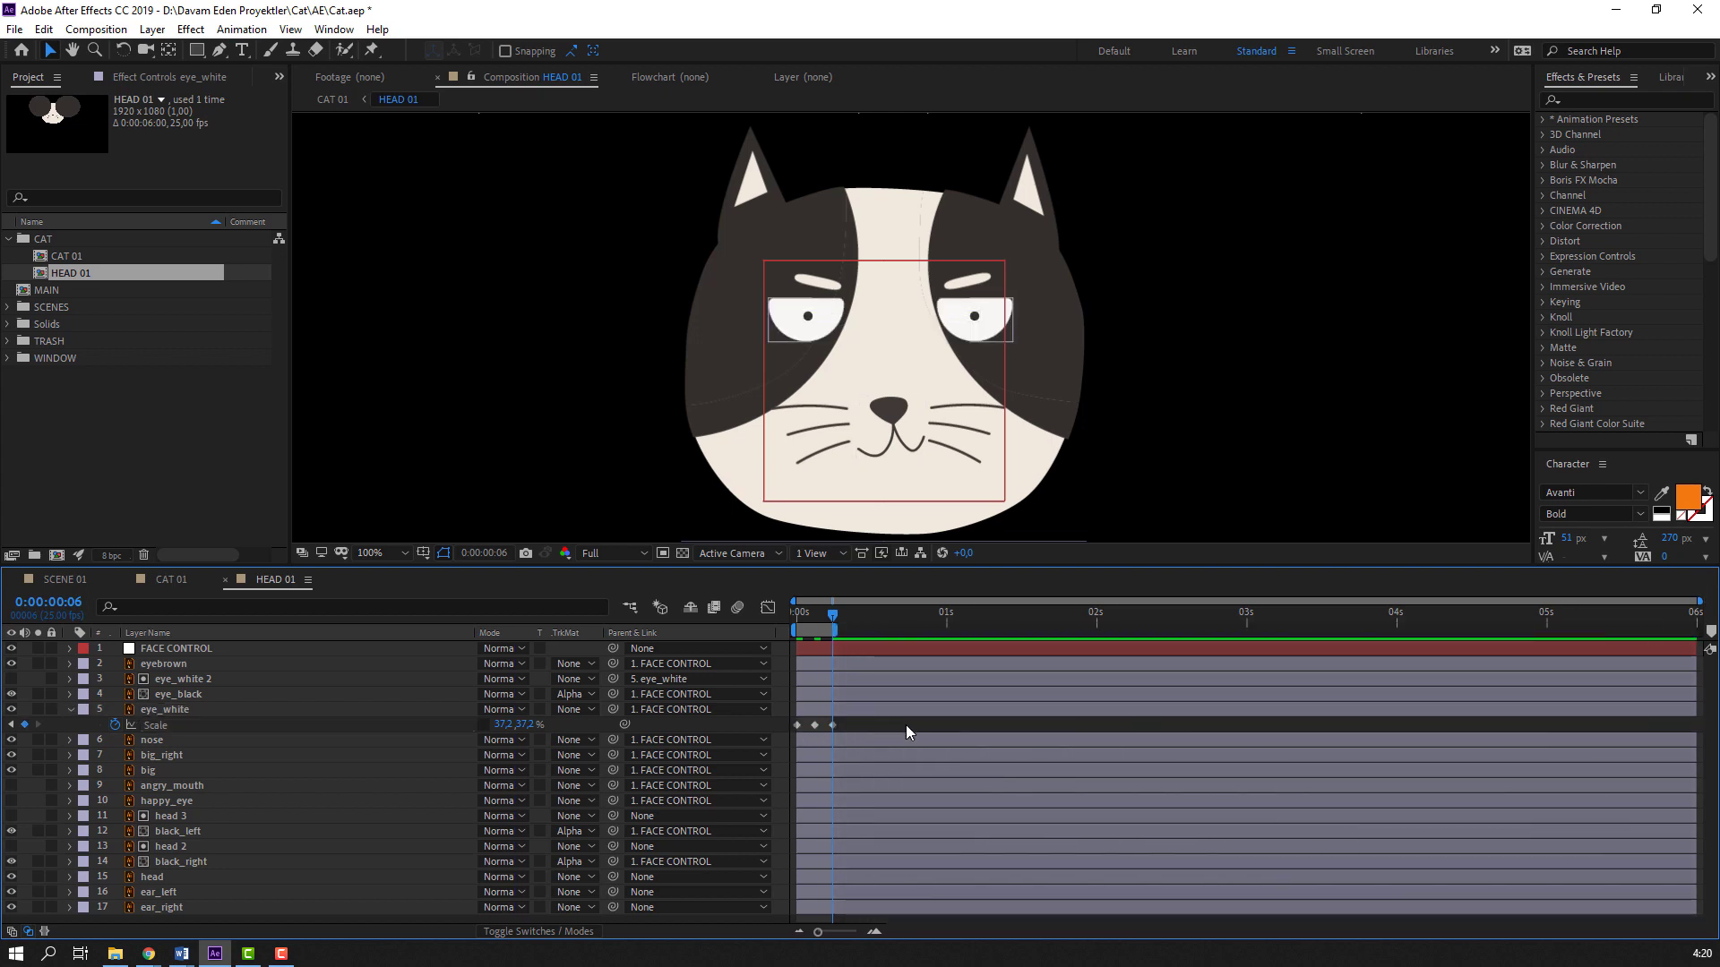
key(space)
drag(992, 623, 997, 623)
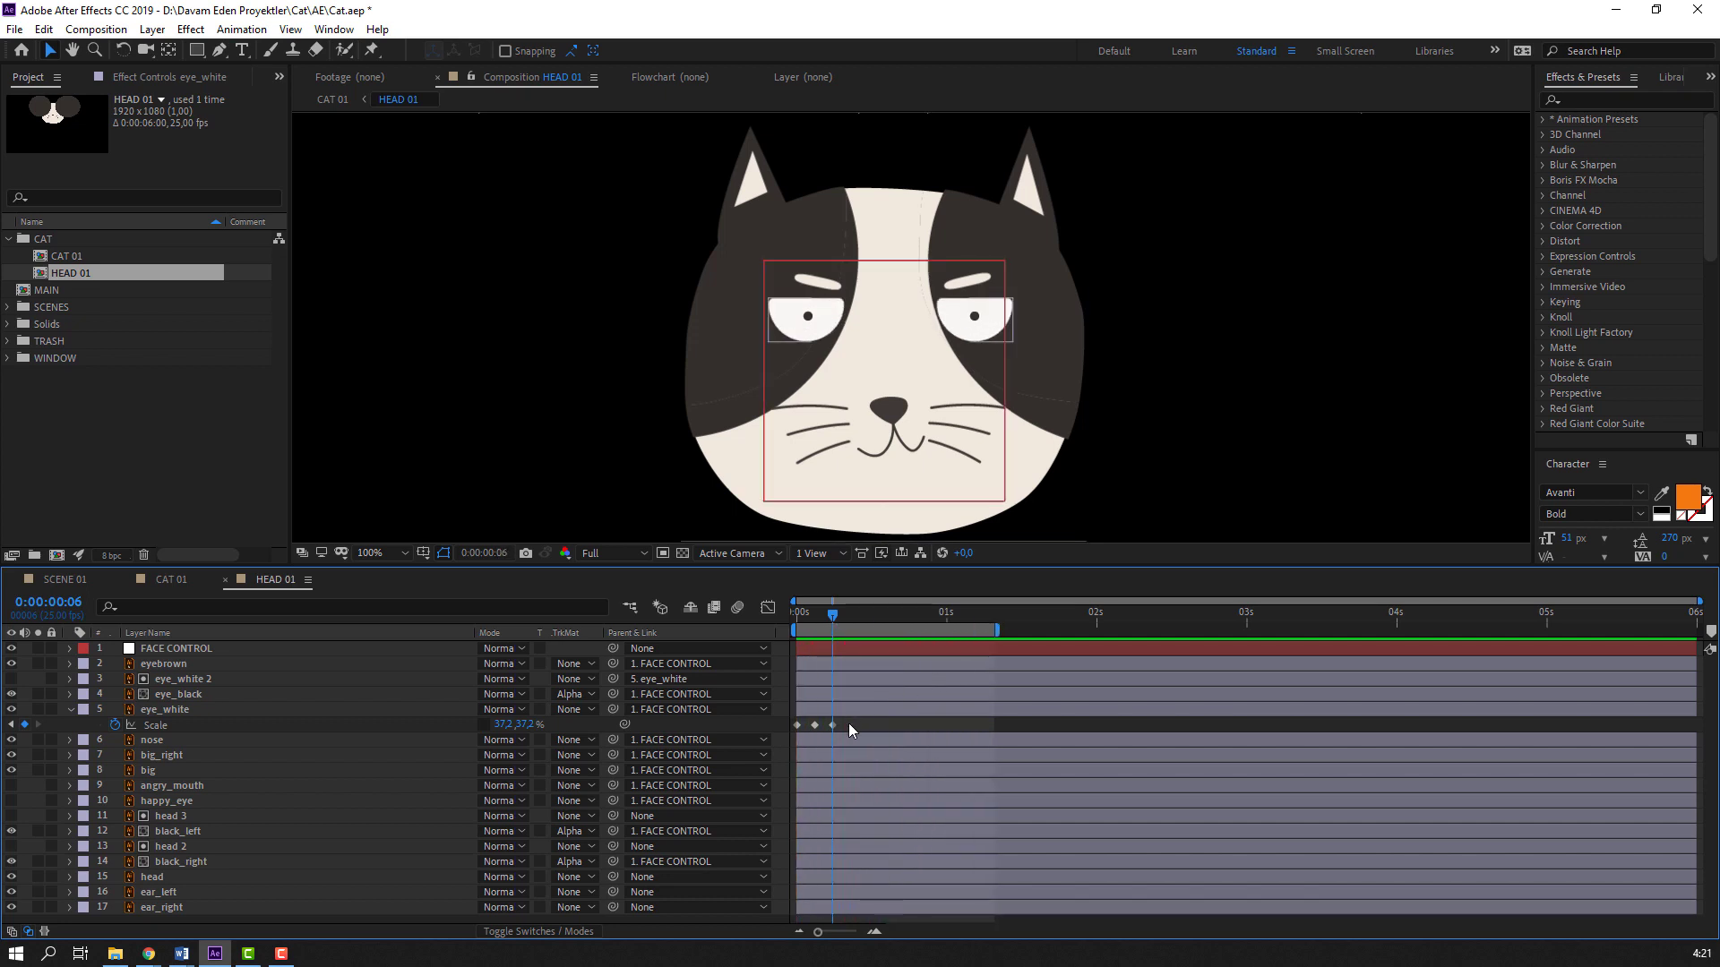
Apply Easy Ease to all three eye_white scale keyframes and preview the blink
drag(848, 722, 788, 733)
right_click(795, 726)
mouse_move(904, 712)
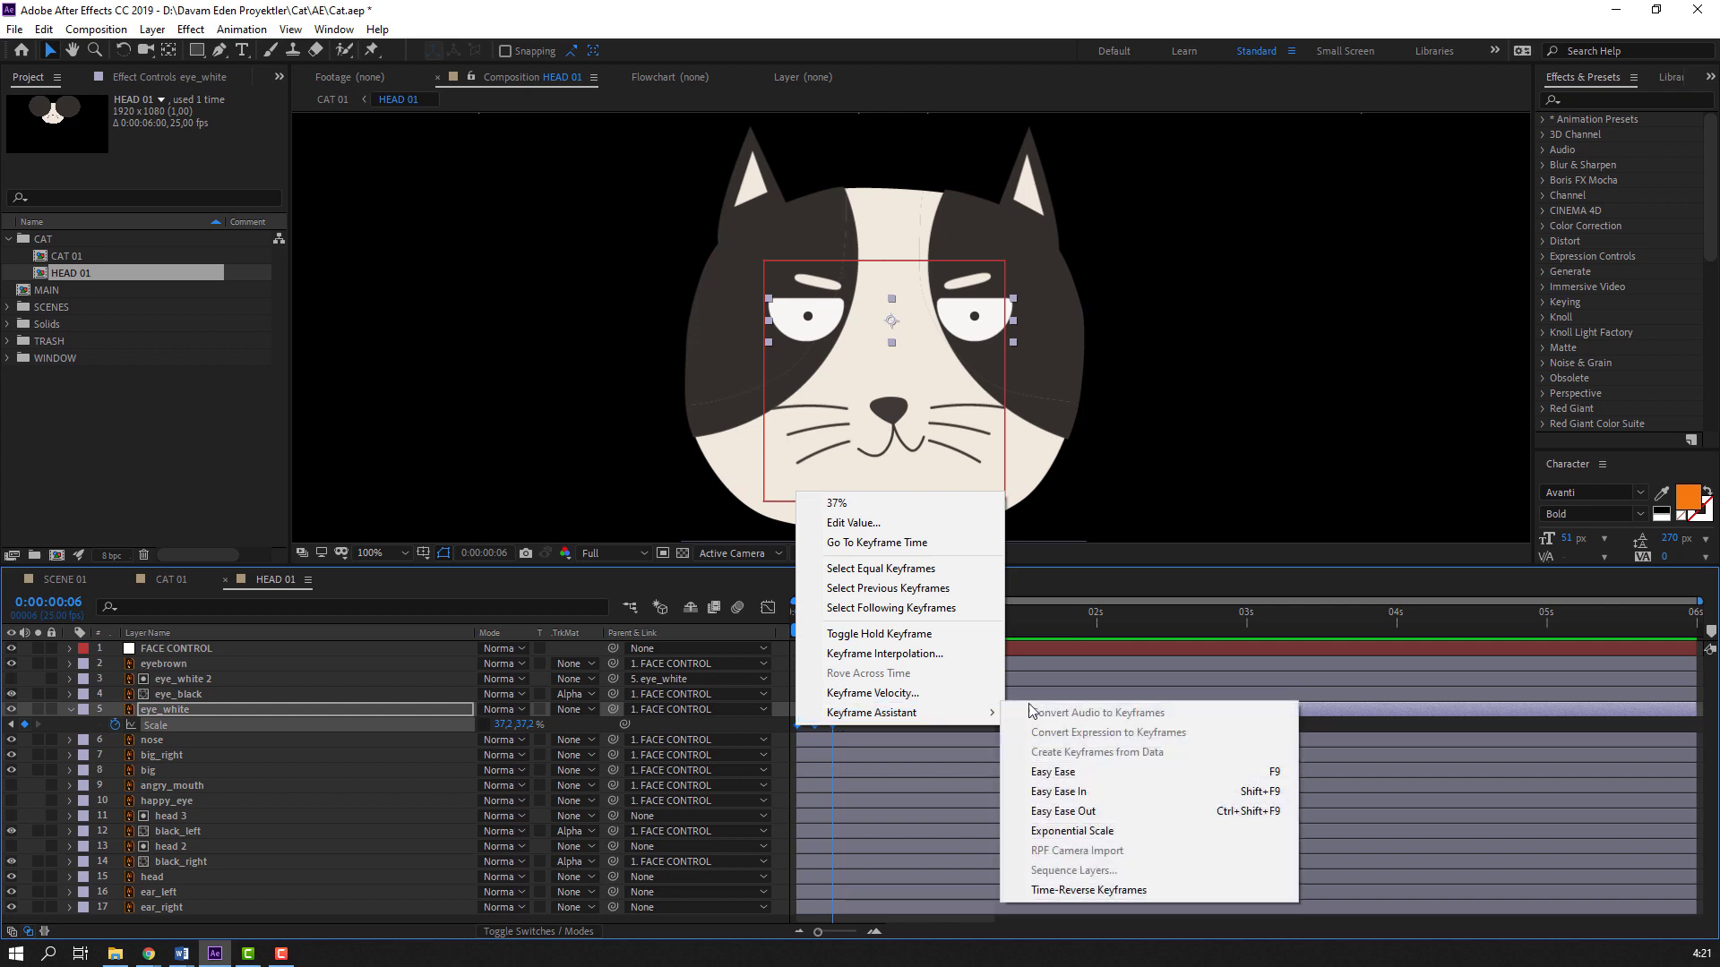
click(1048, 770)
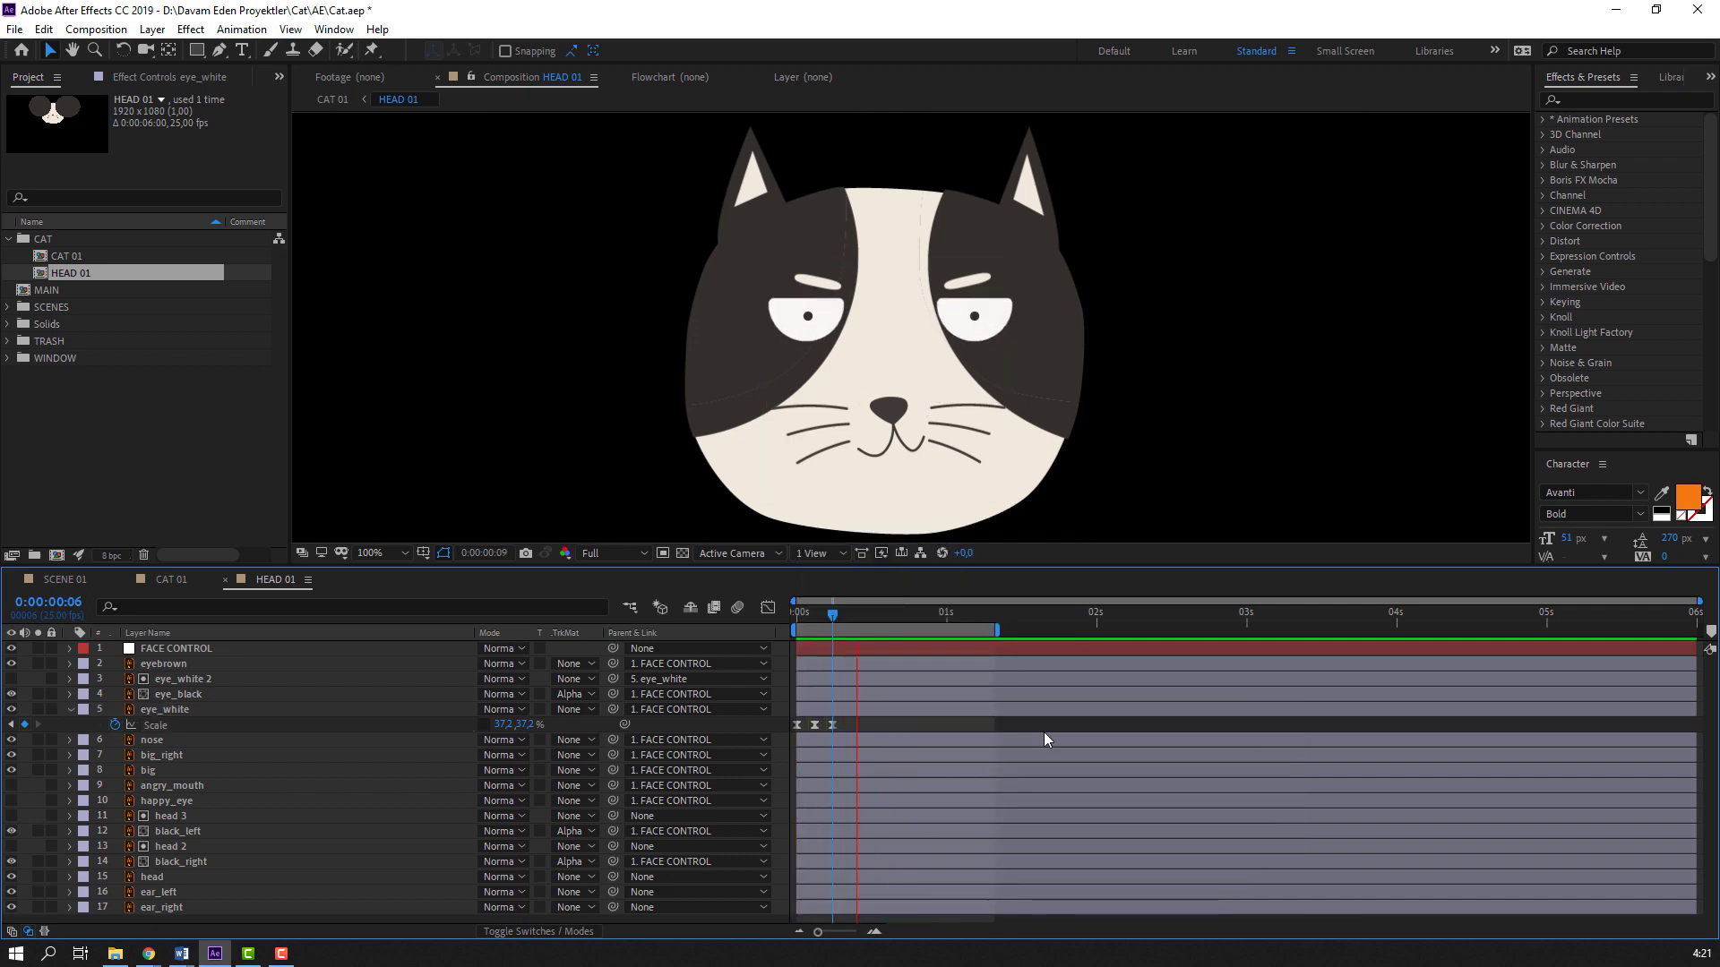
key(space)
Stretch the eye_white scale keyframes slightly so the blink ends at about frame 8
drag(852, 722, 901, 723)
click(901, 724)
click(831, 447)
Move the eye_black layer up so the pupils sit against the upper edge of the eye whites
click(850, 611)
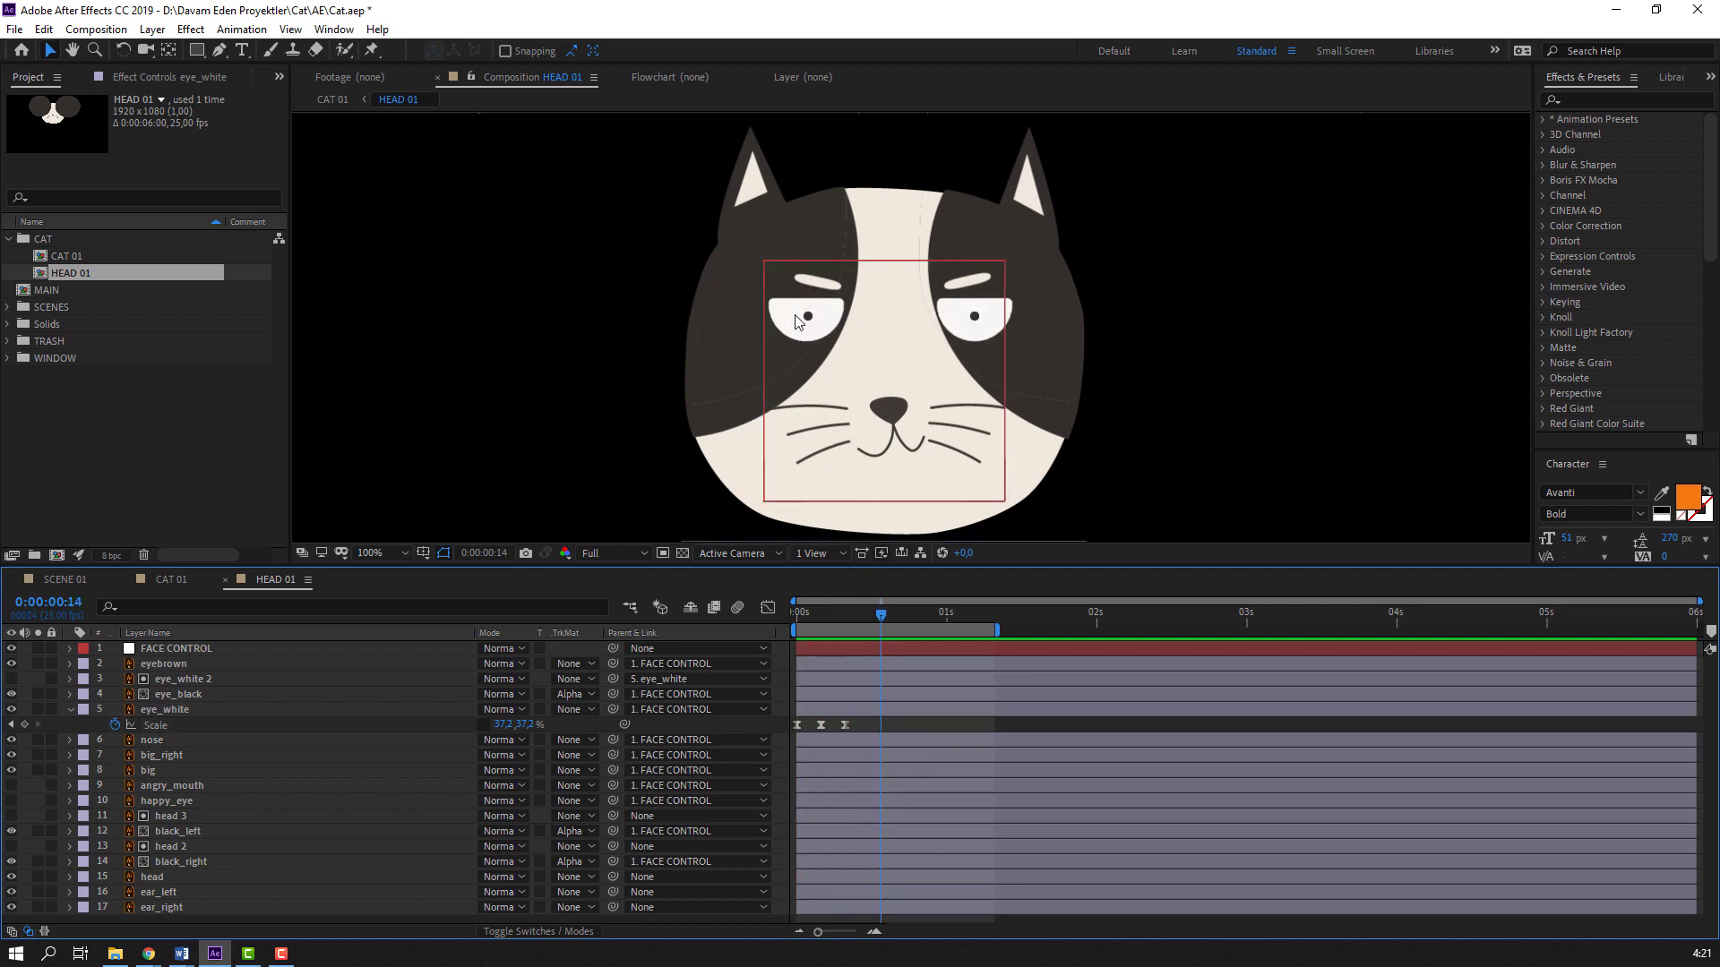
key(period)
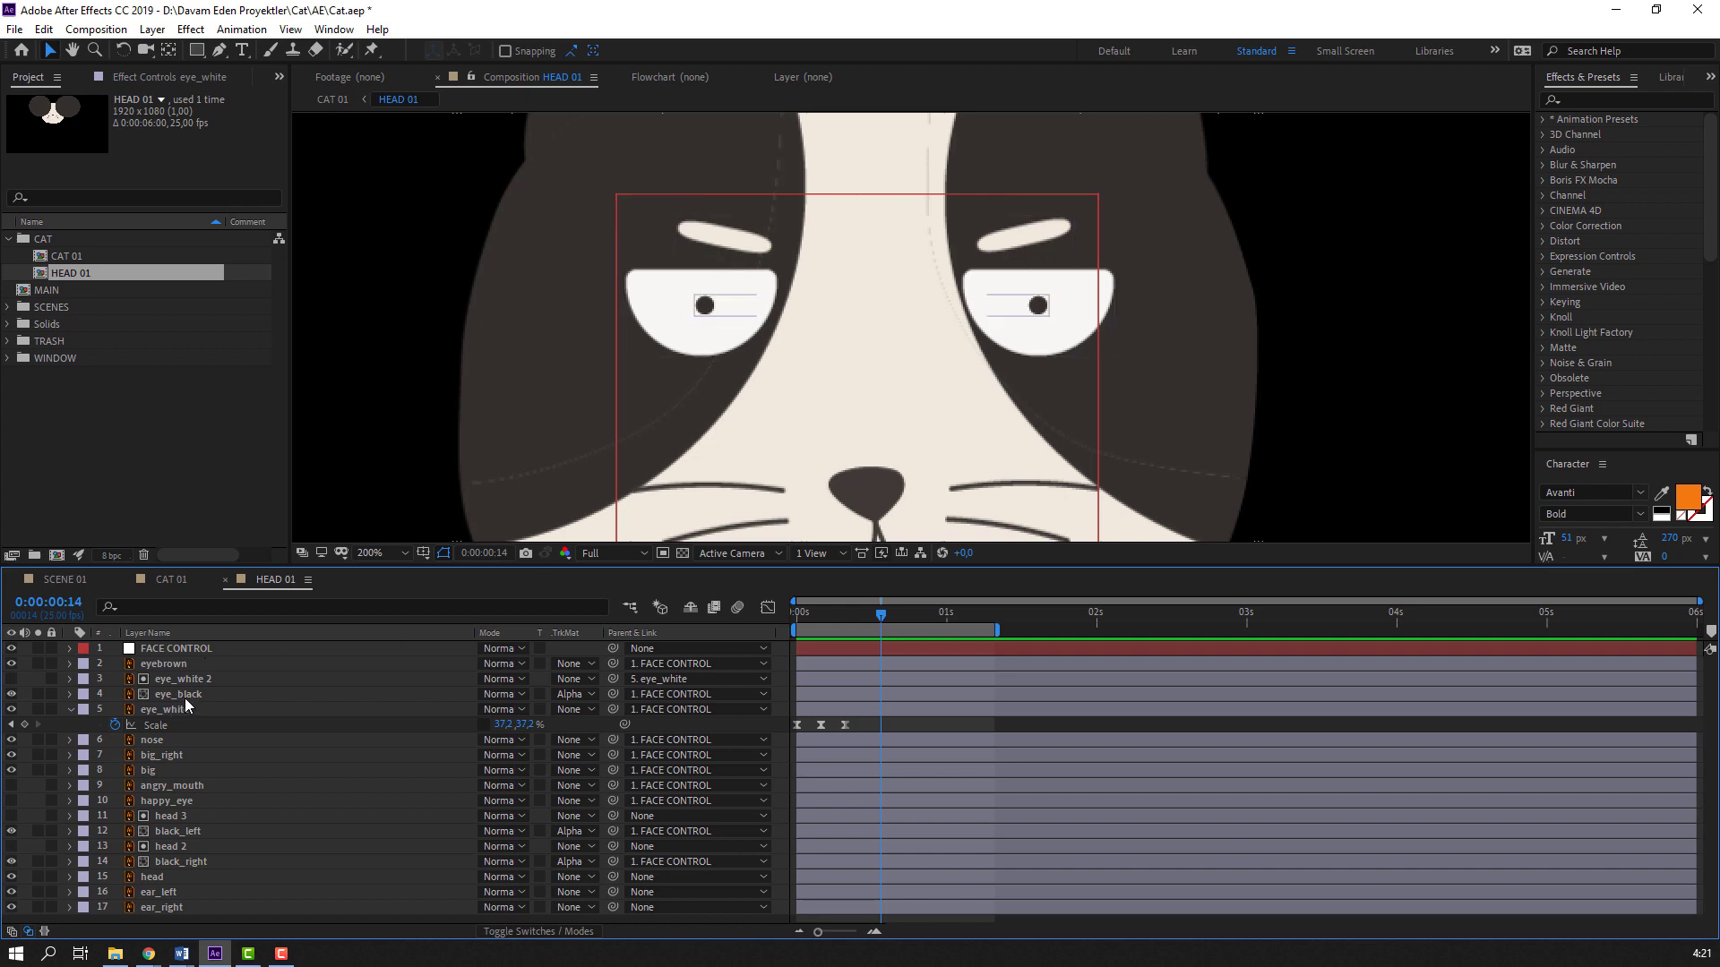
click(183, 697)
drag(875, 313, 873, 278)
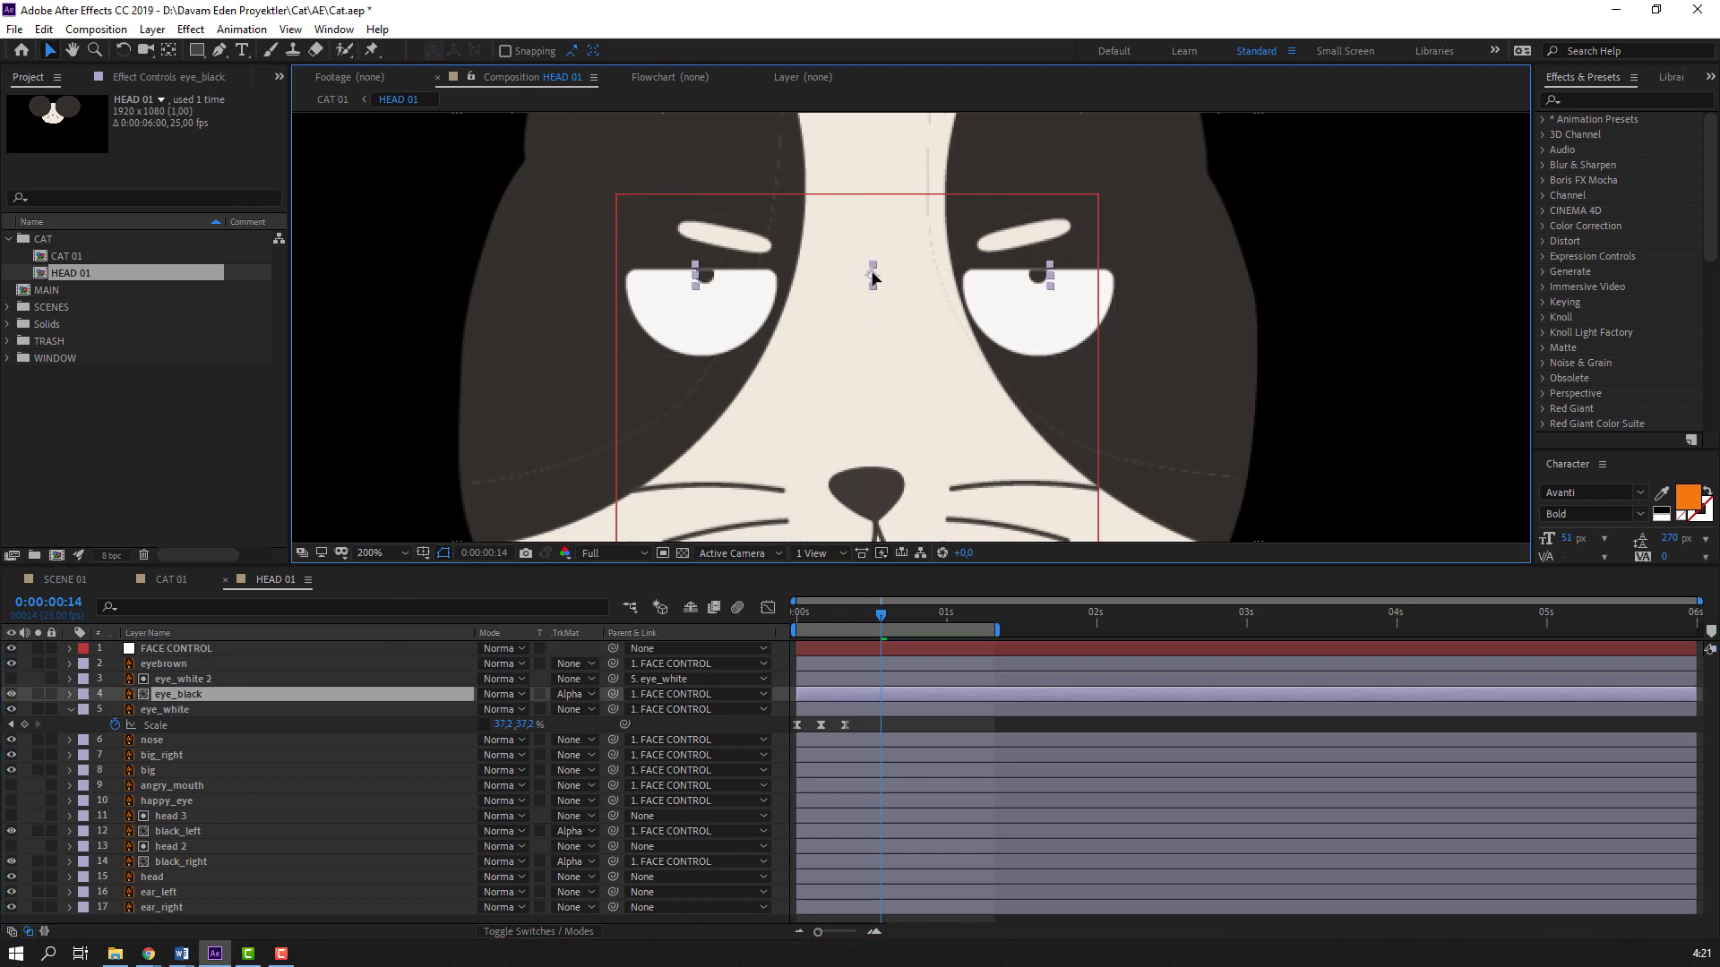
click(1078, 710)
key(comma)
click(551, 443)
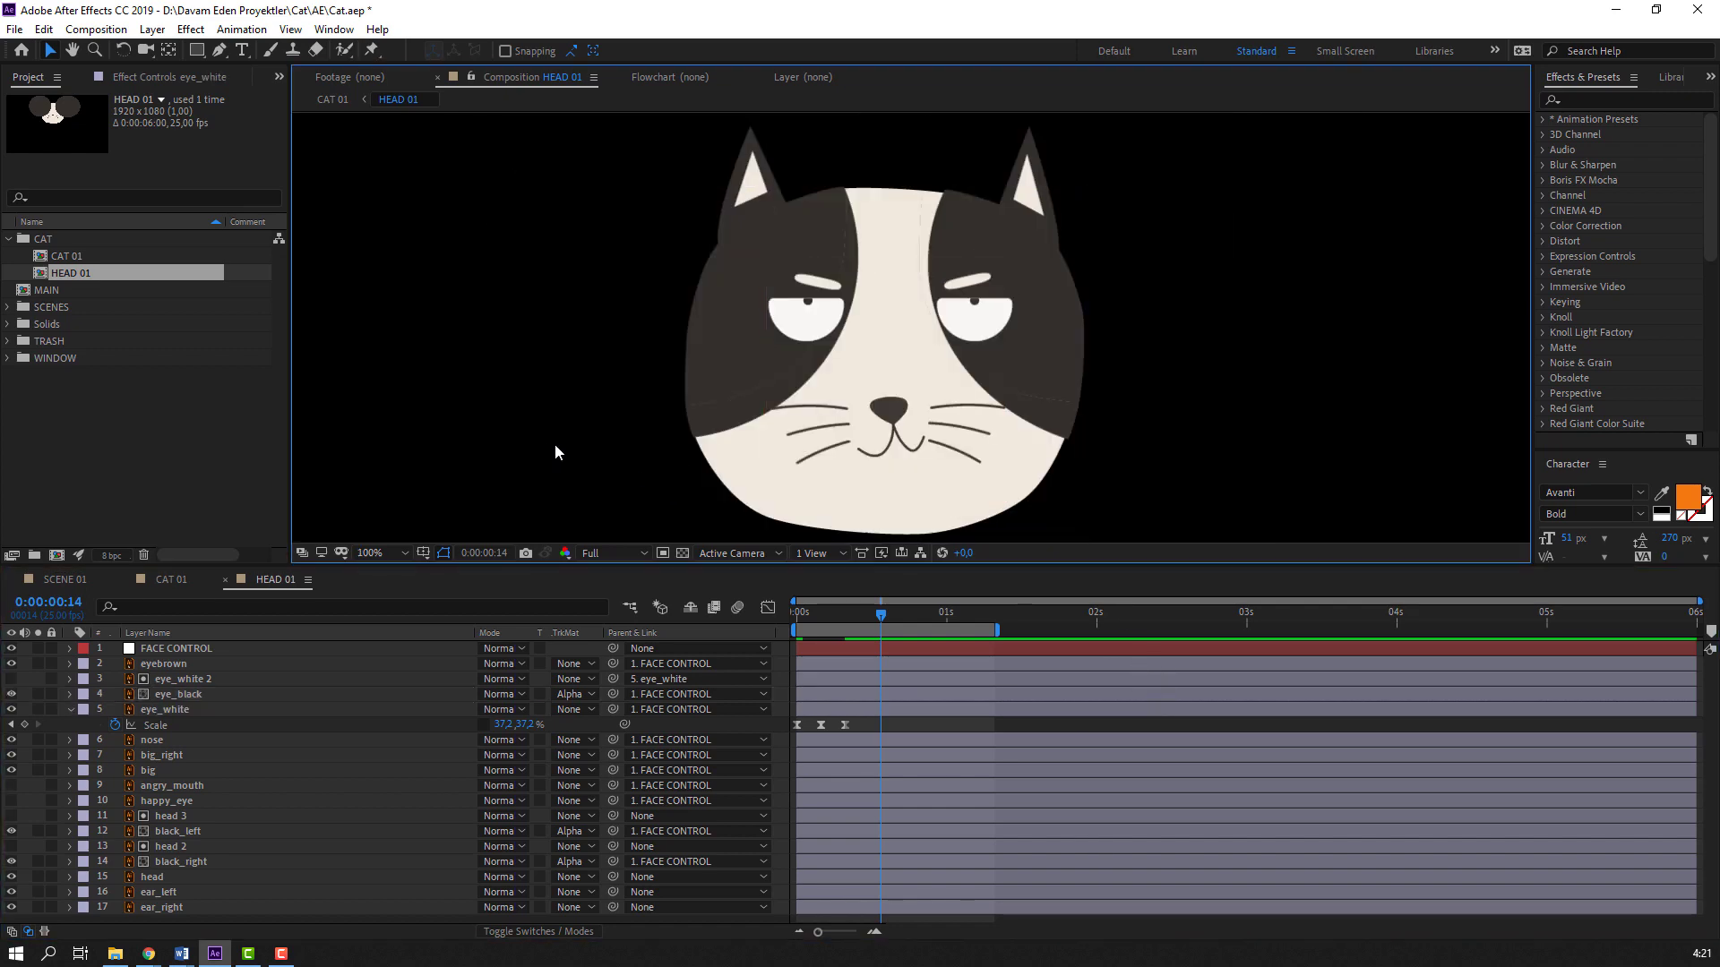
Nudge the eye_black layer down until the pupils sit mid-eye and preview the blink
click(213, 695)
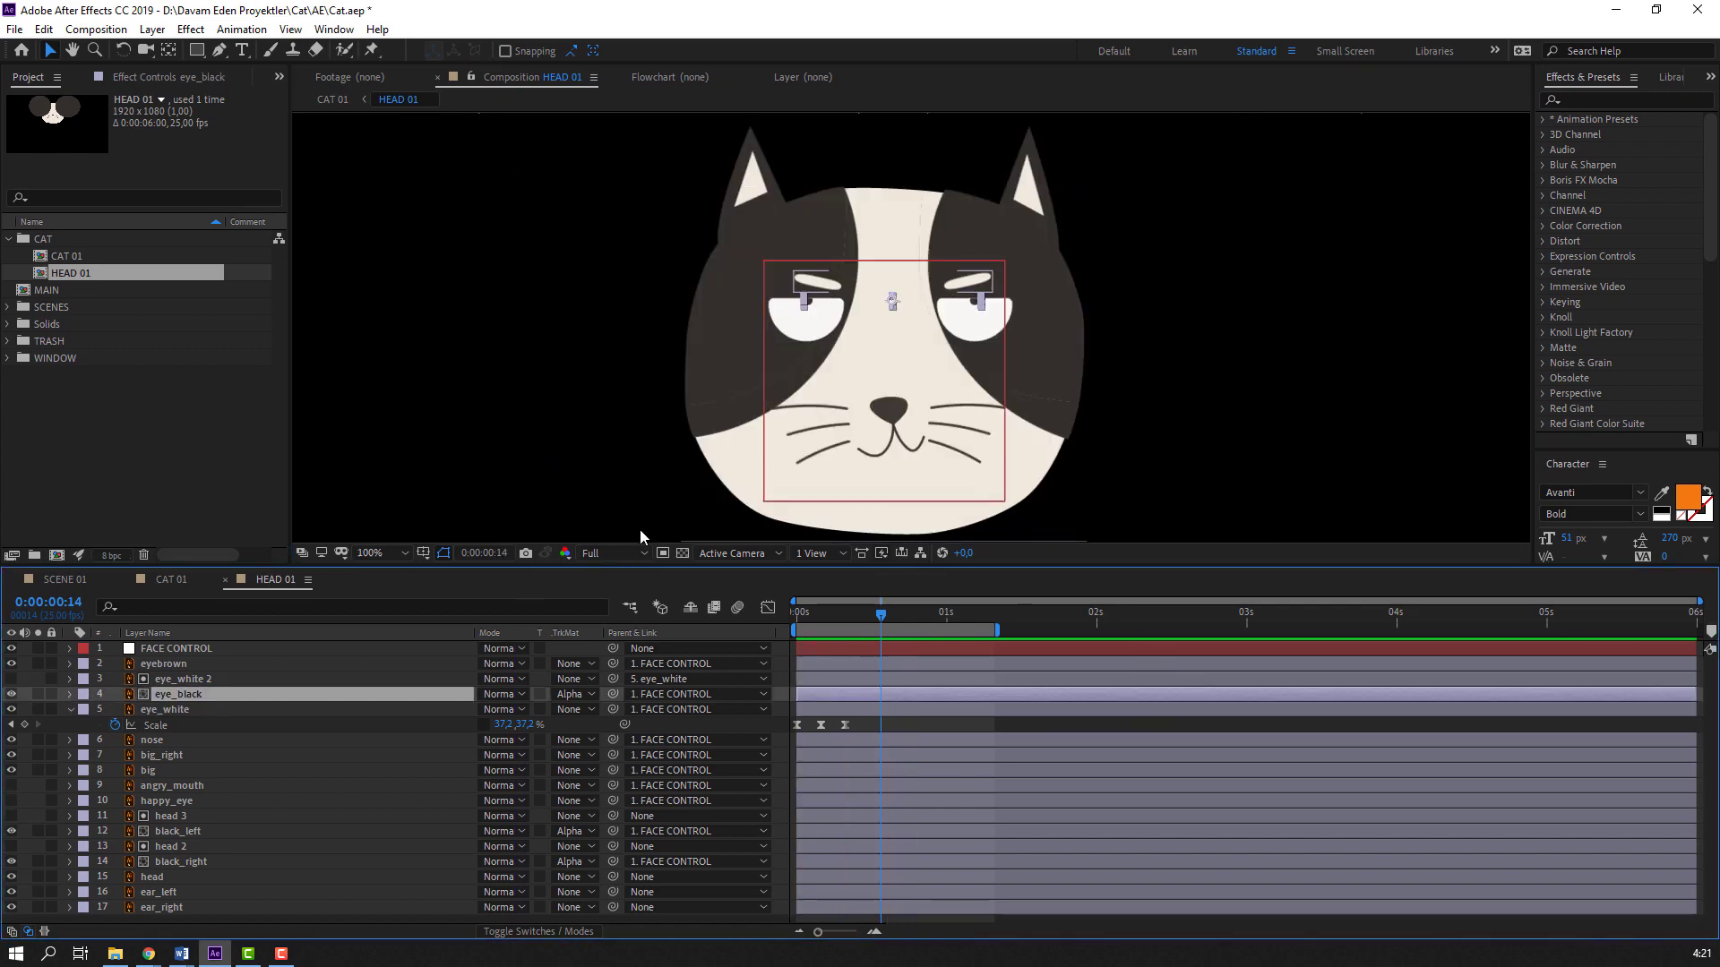
key(shift+Down)
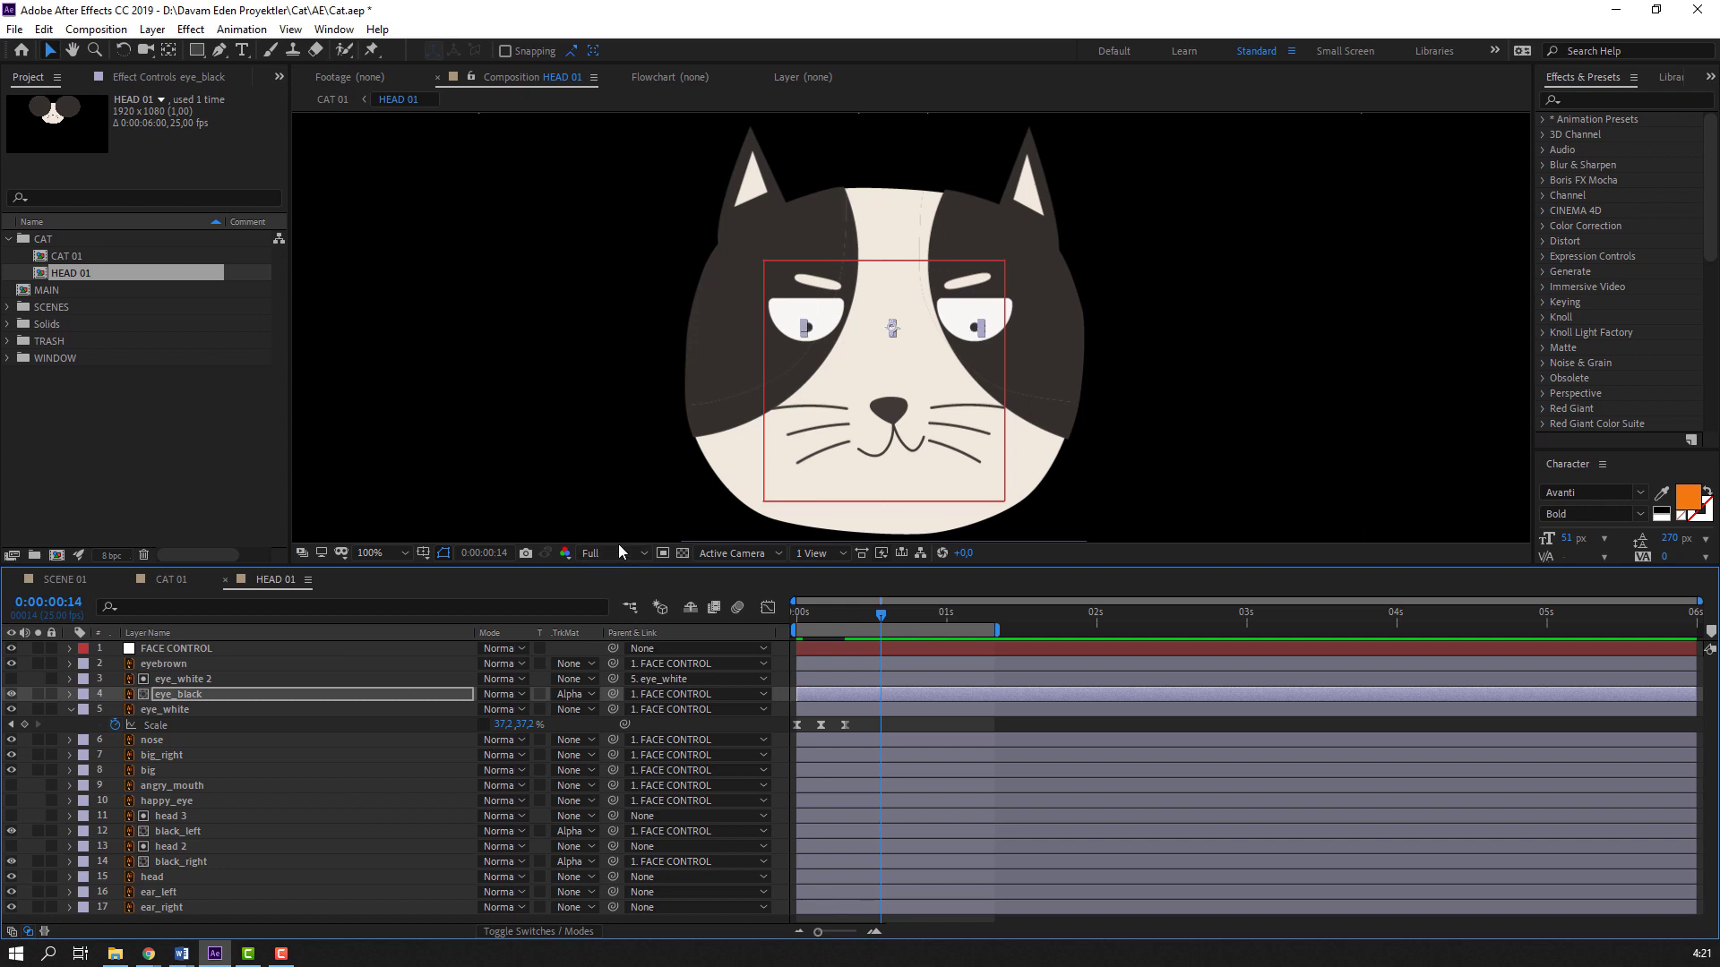
click(943, 718)
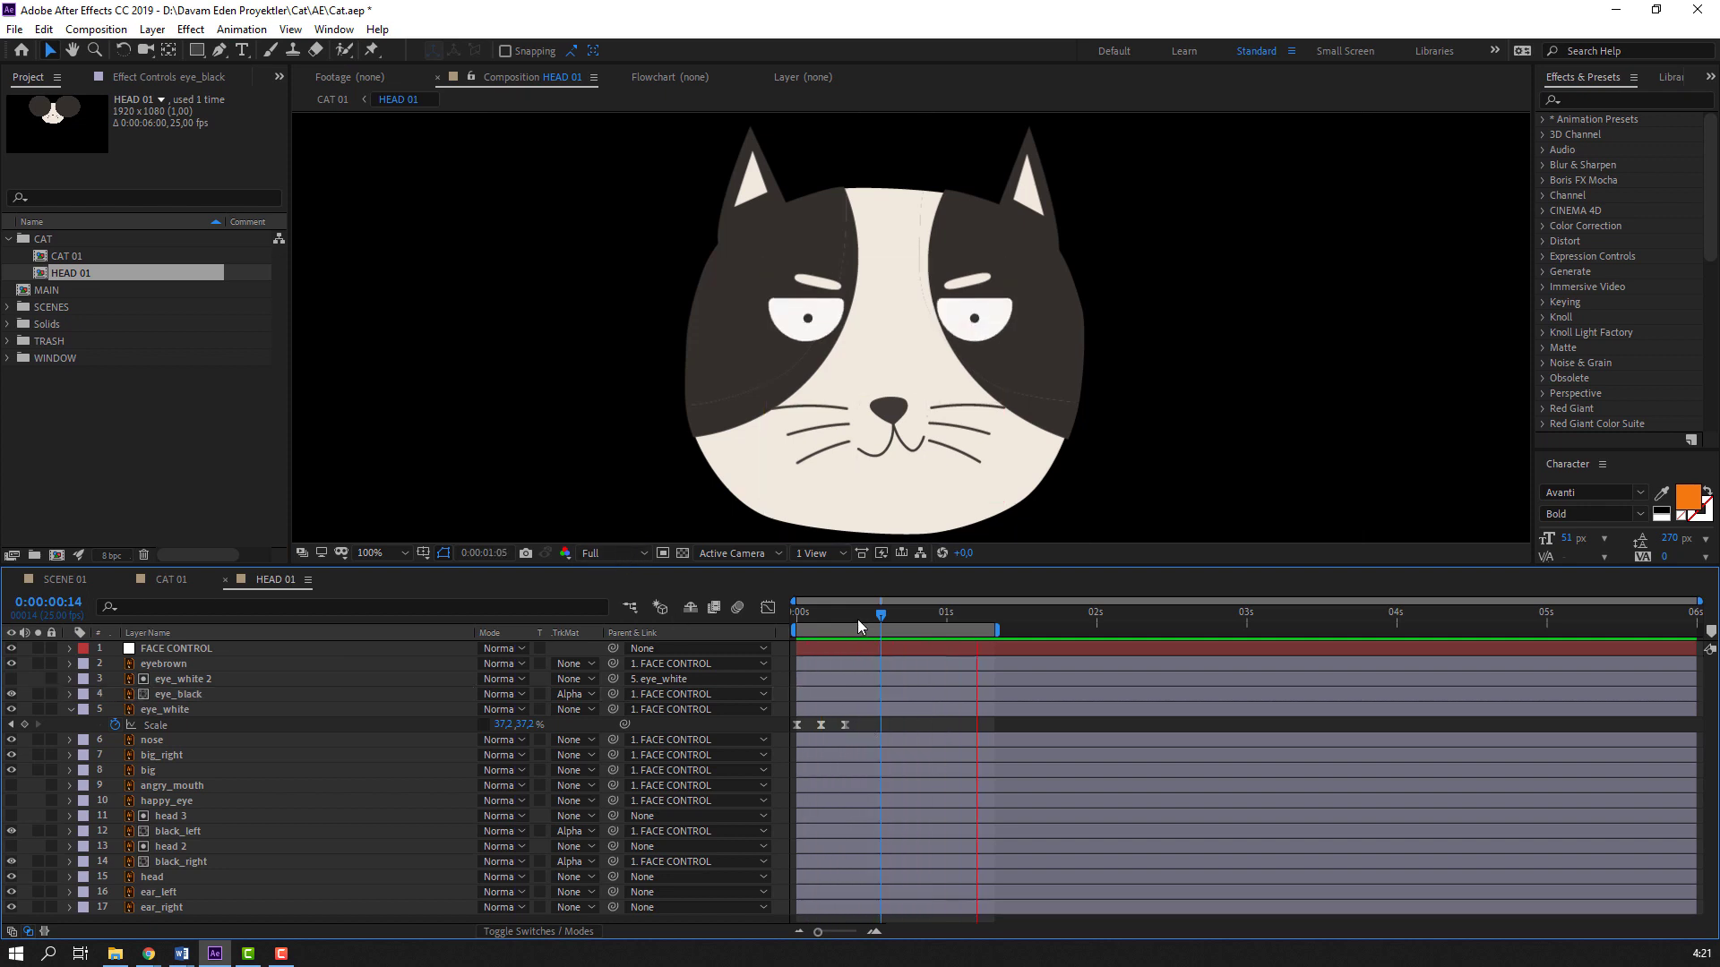
key(space)
Paste a copy of the three blink keyframes at 0:00:00:24 and restore the work area to the full composition
click(859, 712)
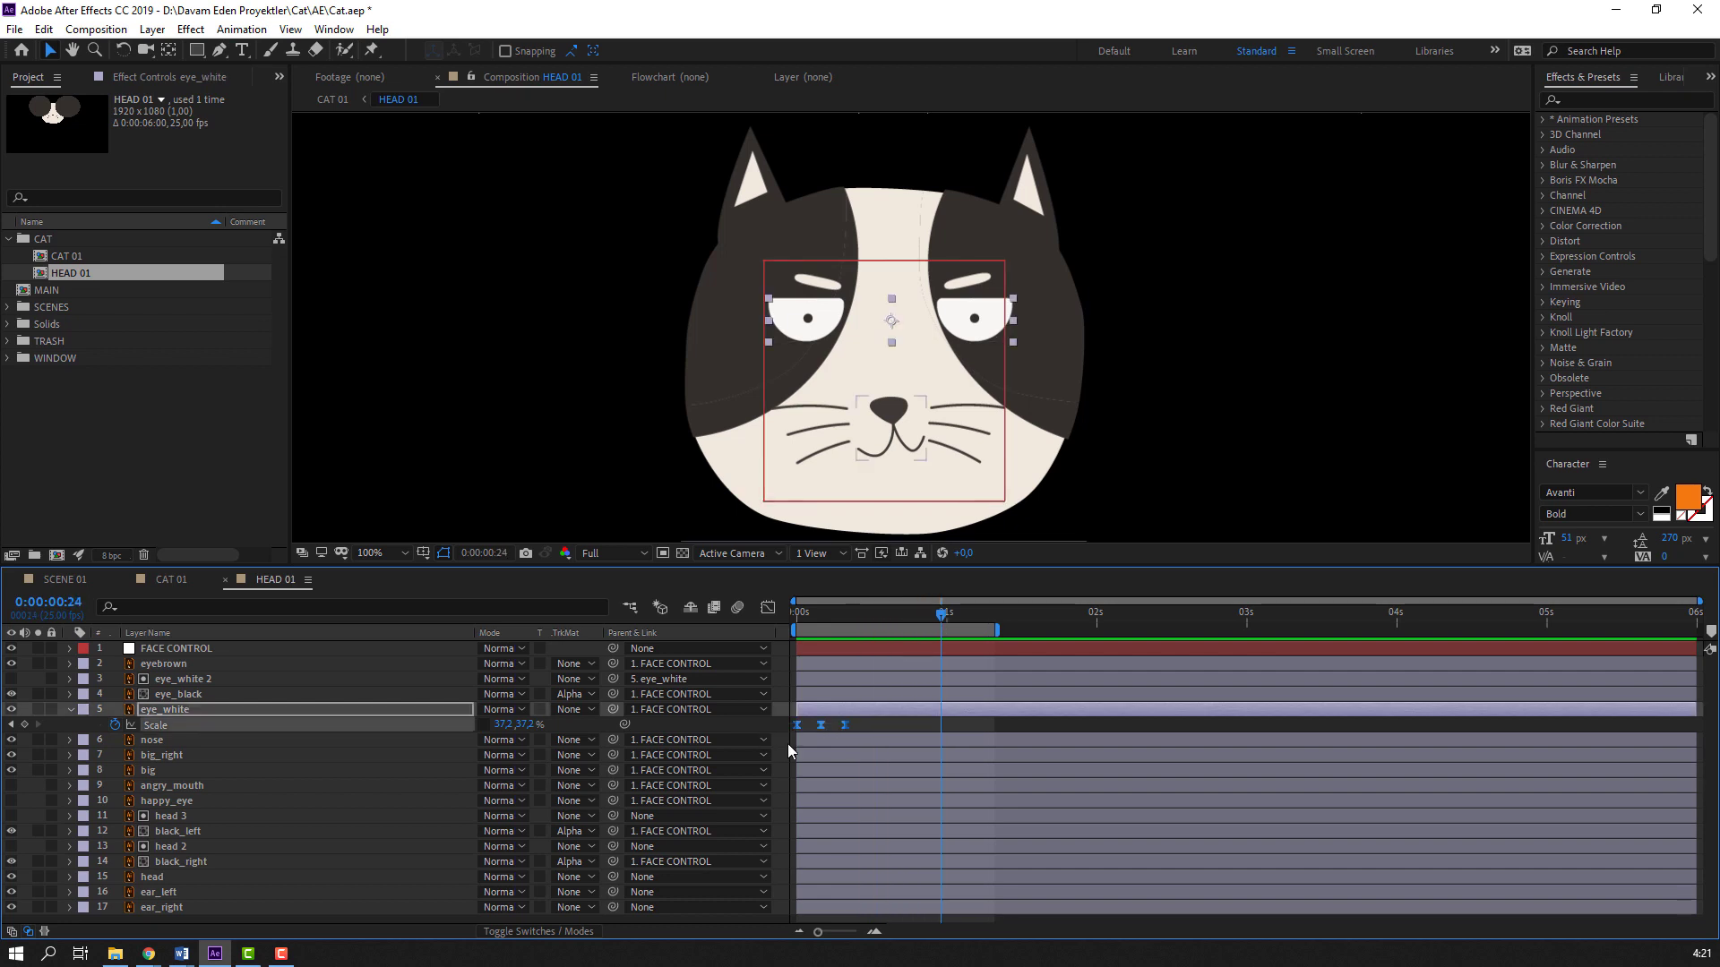
key(ctrl+v)
double_click(988, 630)
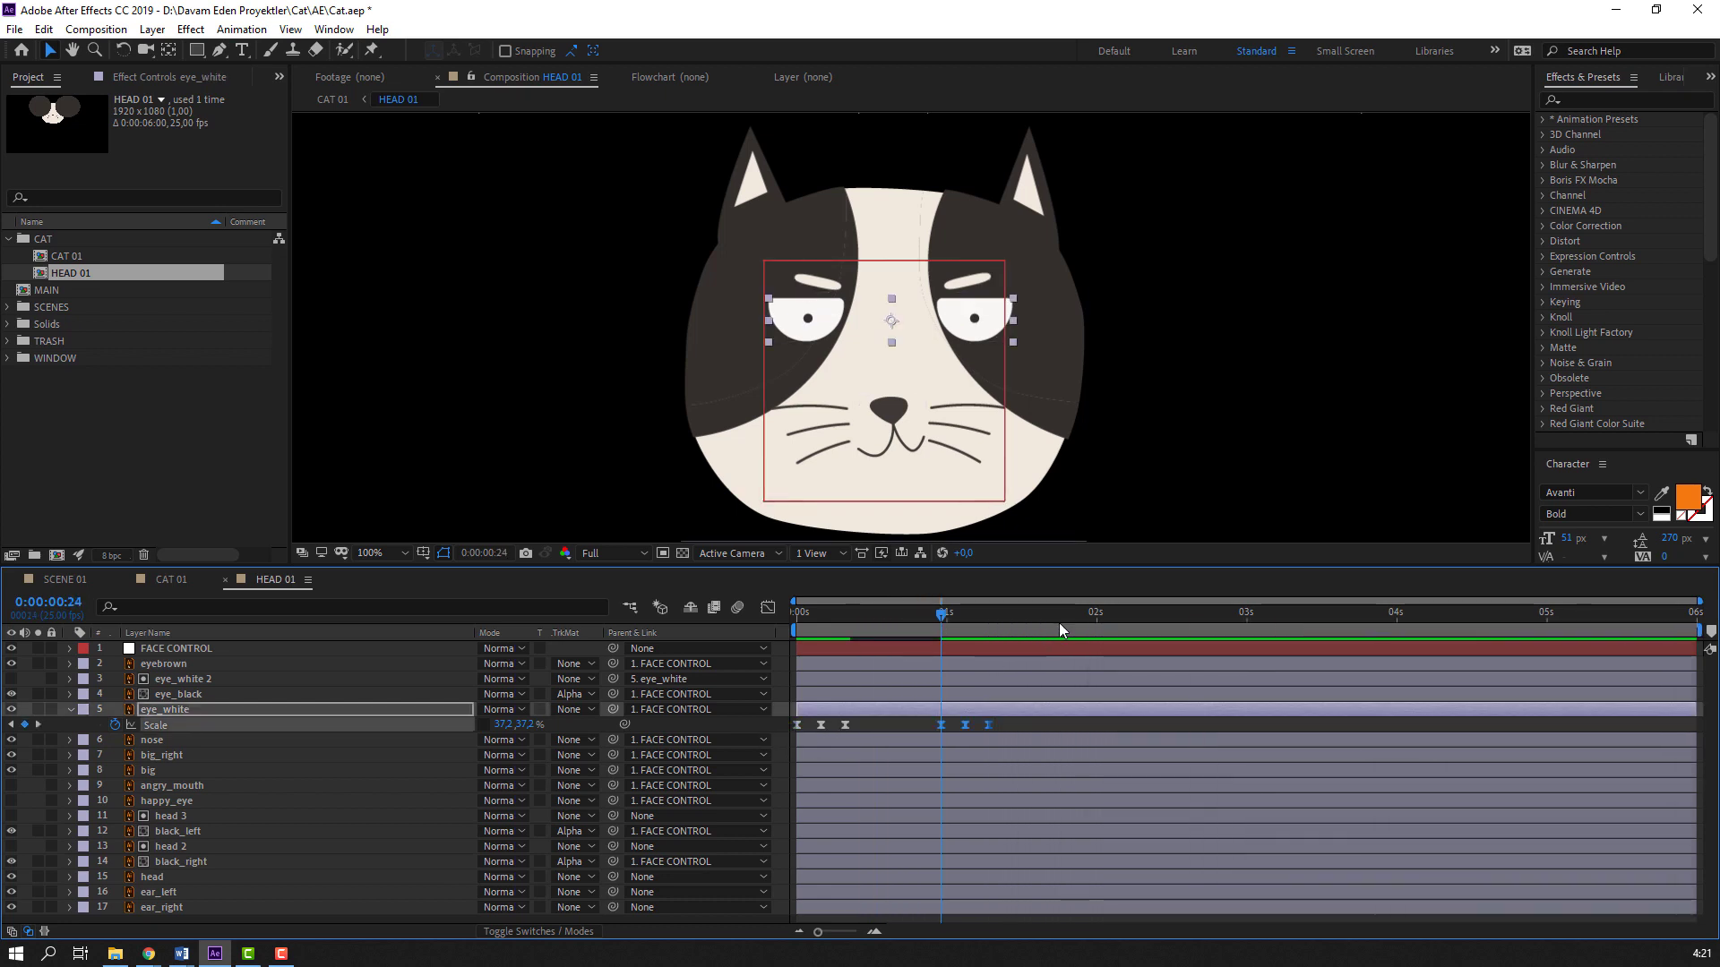
Paste further copies of the blink keyframes on eye_white's scale at about 2:04, 3:05, 4:03 and 5:03
click(1121, 617)
key(ctrl+v)
key(ctrl+v)
click(1390, 613)
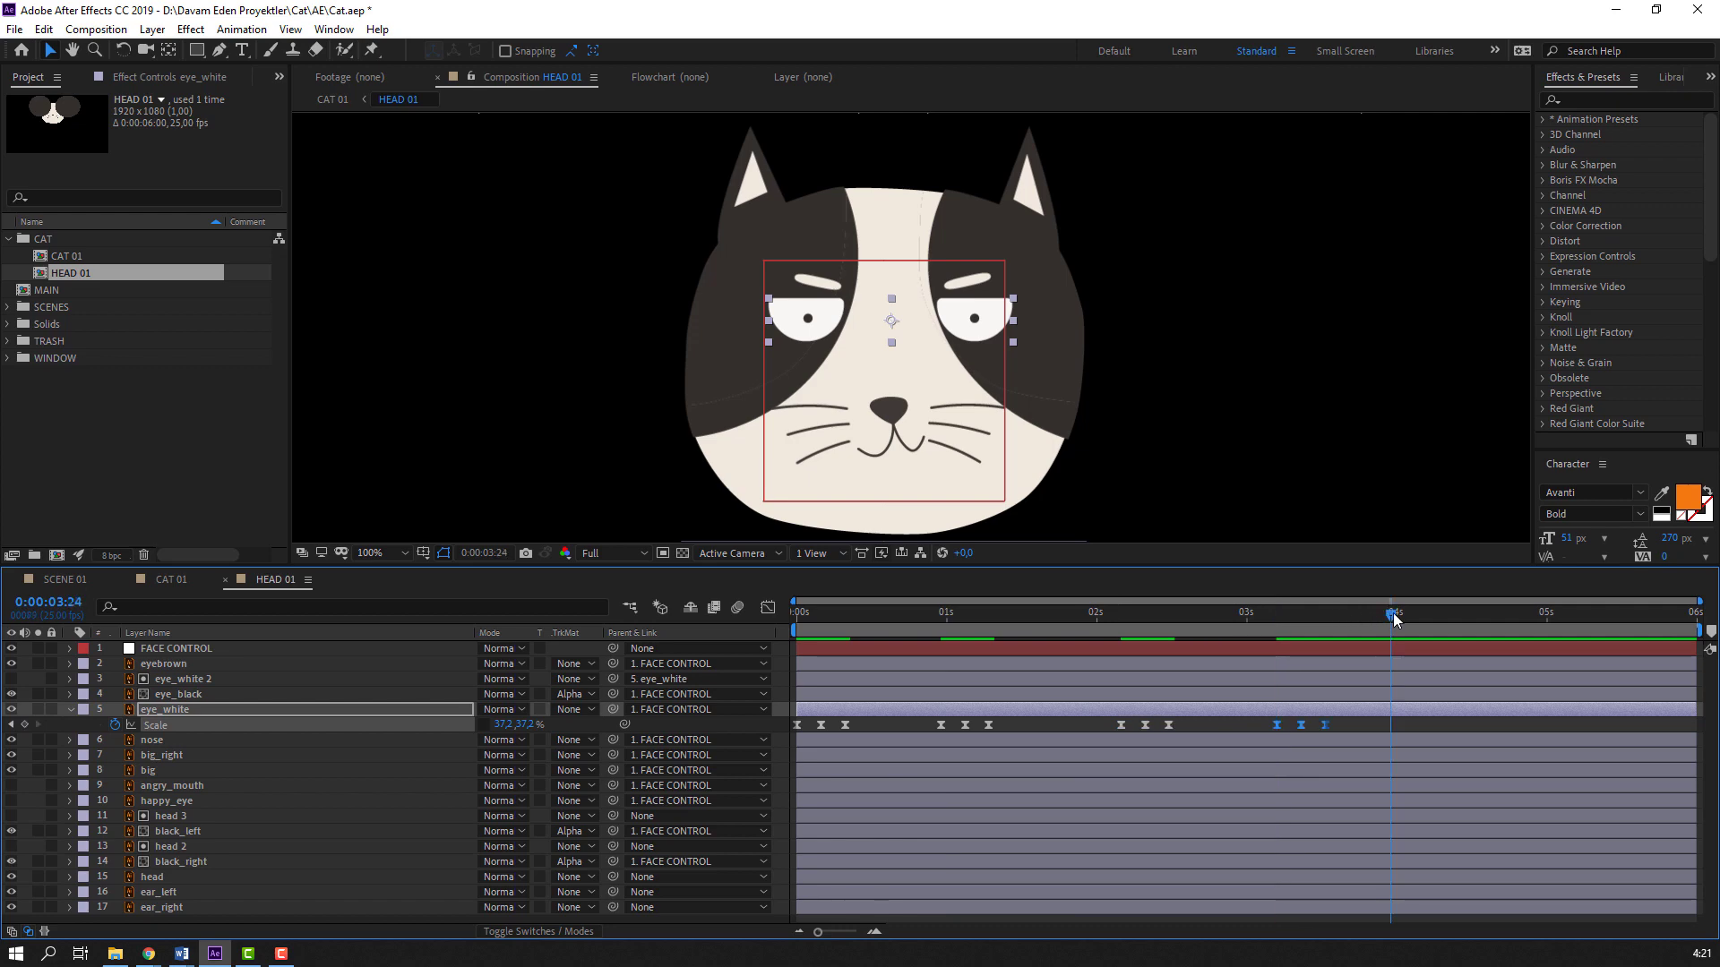
key(ctrl+v)
click(1613, 616)
key(ctrl+v)
Preview the repeated blinks, and return to the first frame with the eye_white layer's properties collapsed
click(1510, 727)
key(space)
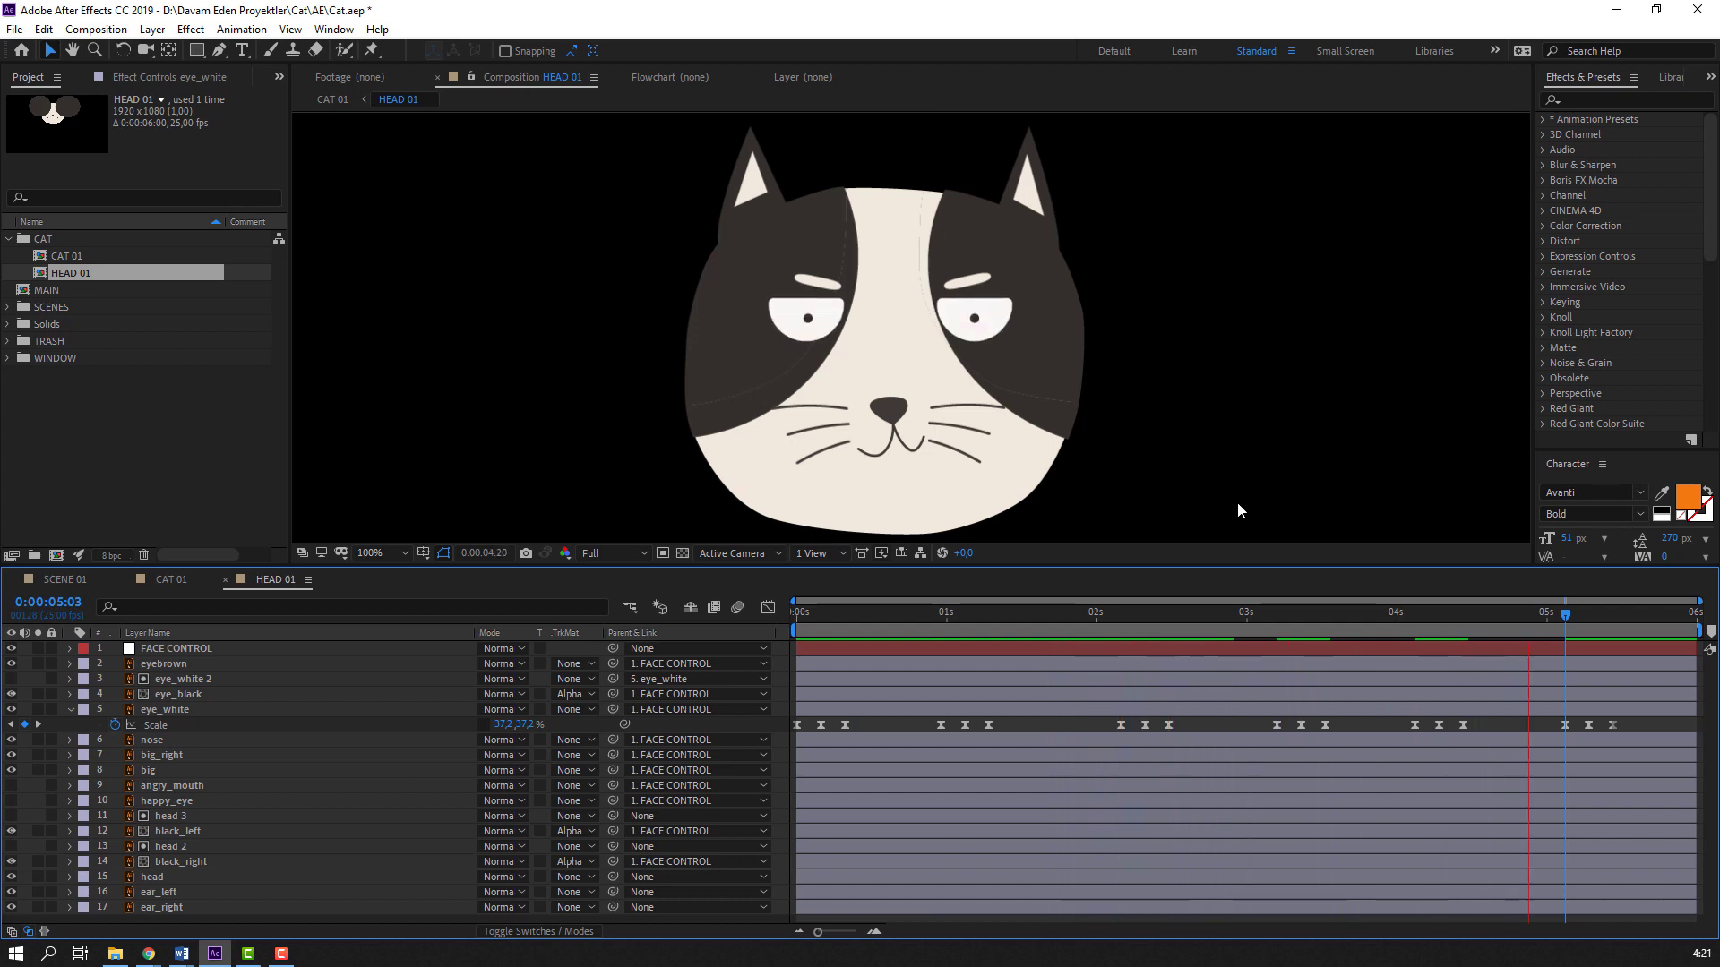
drag(1013, 616, 790, 621)
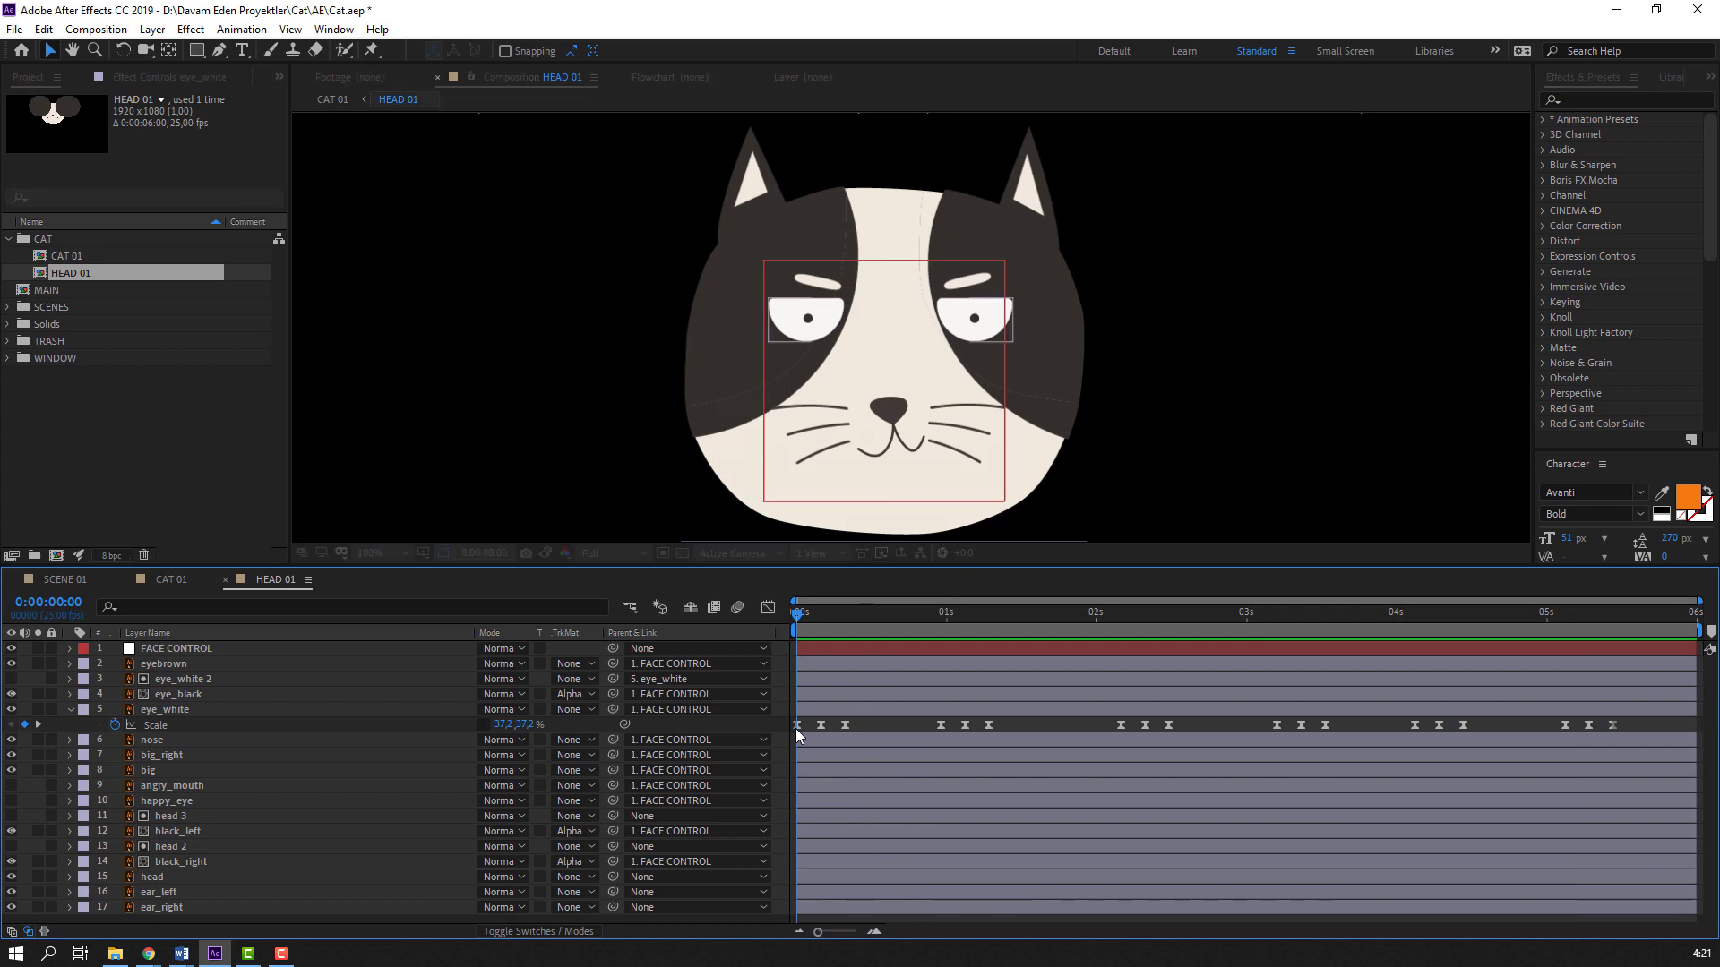
click(70, 709)
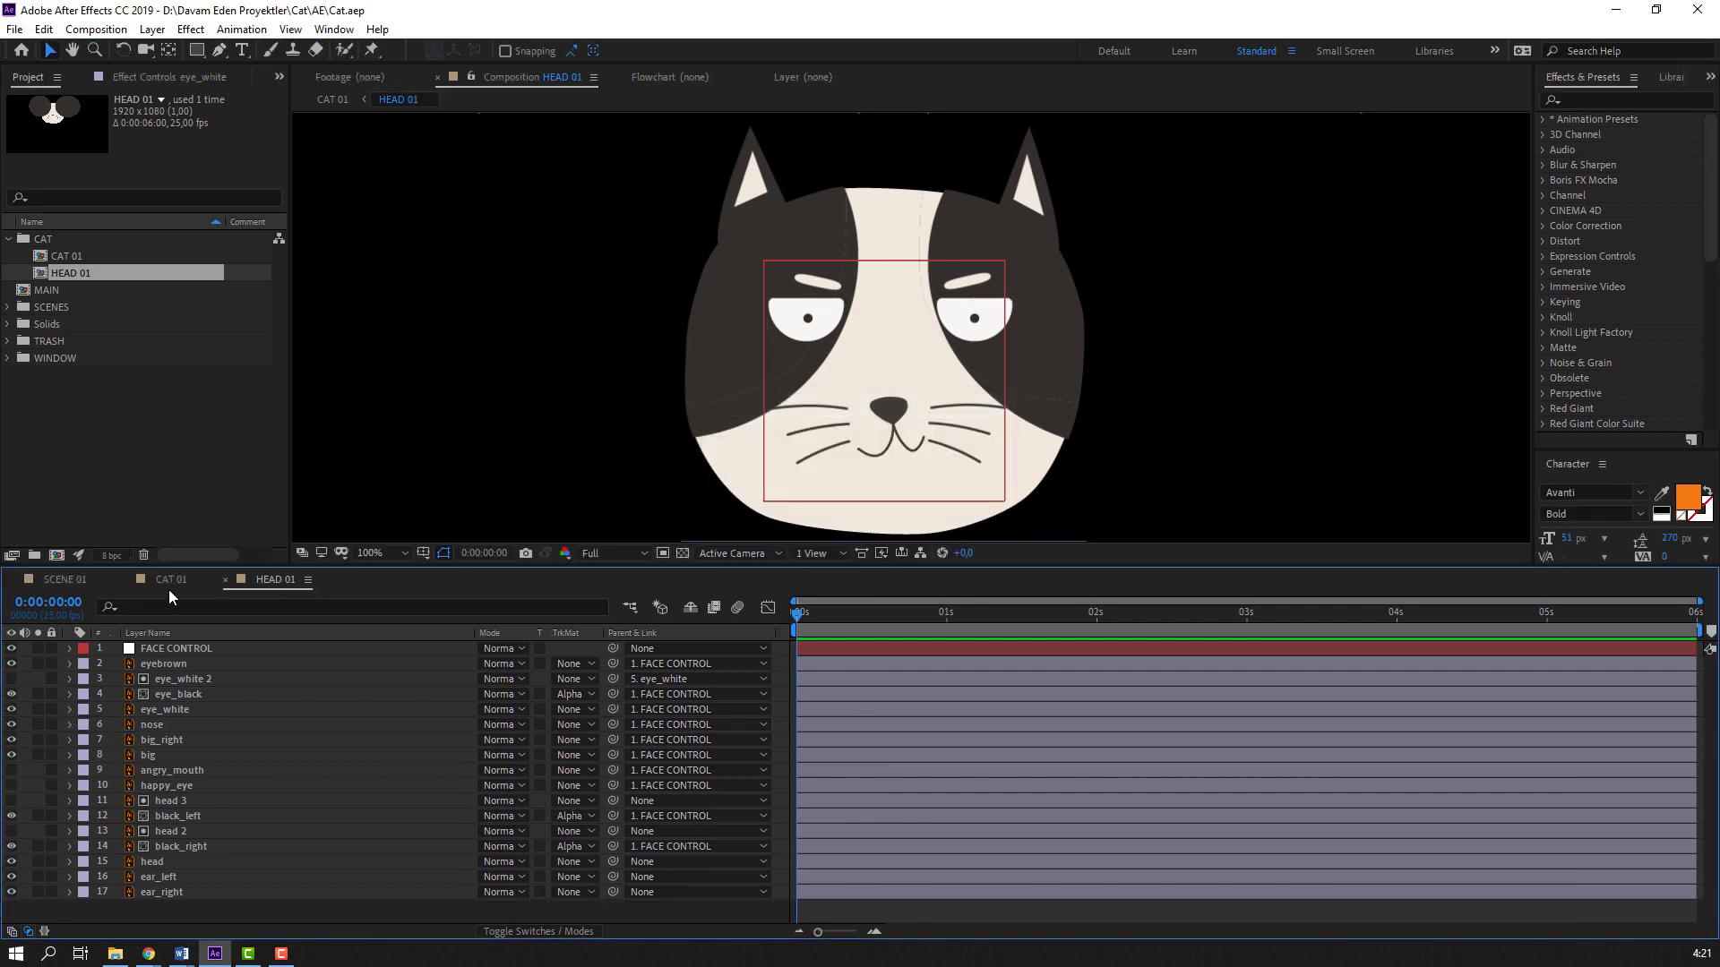
Examine the edge sharpness of the cat's face up close in CAT 01, and look into the HEAD 01 precomp
click(168, 582)
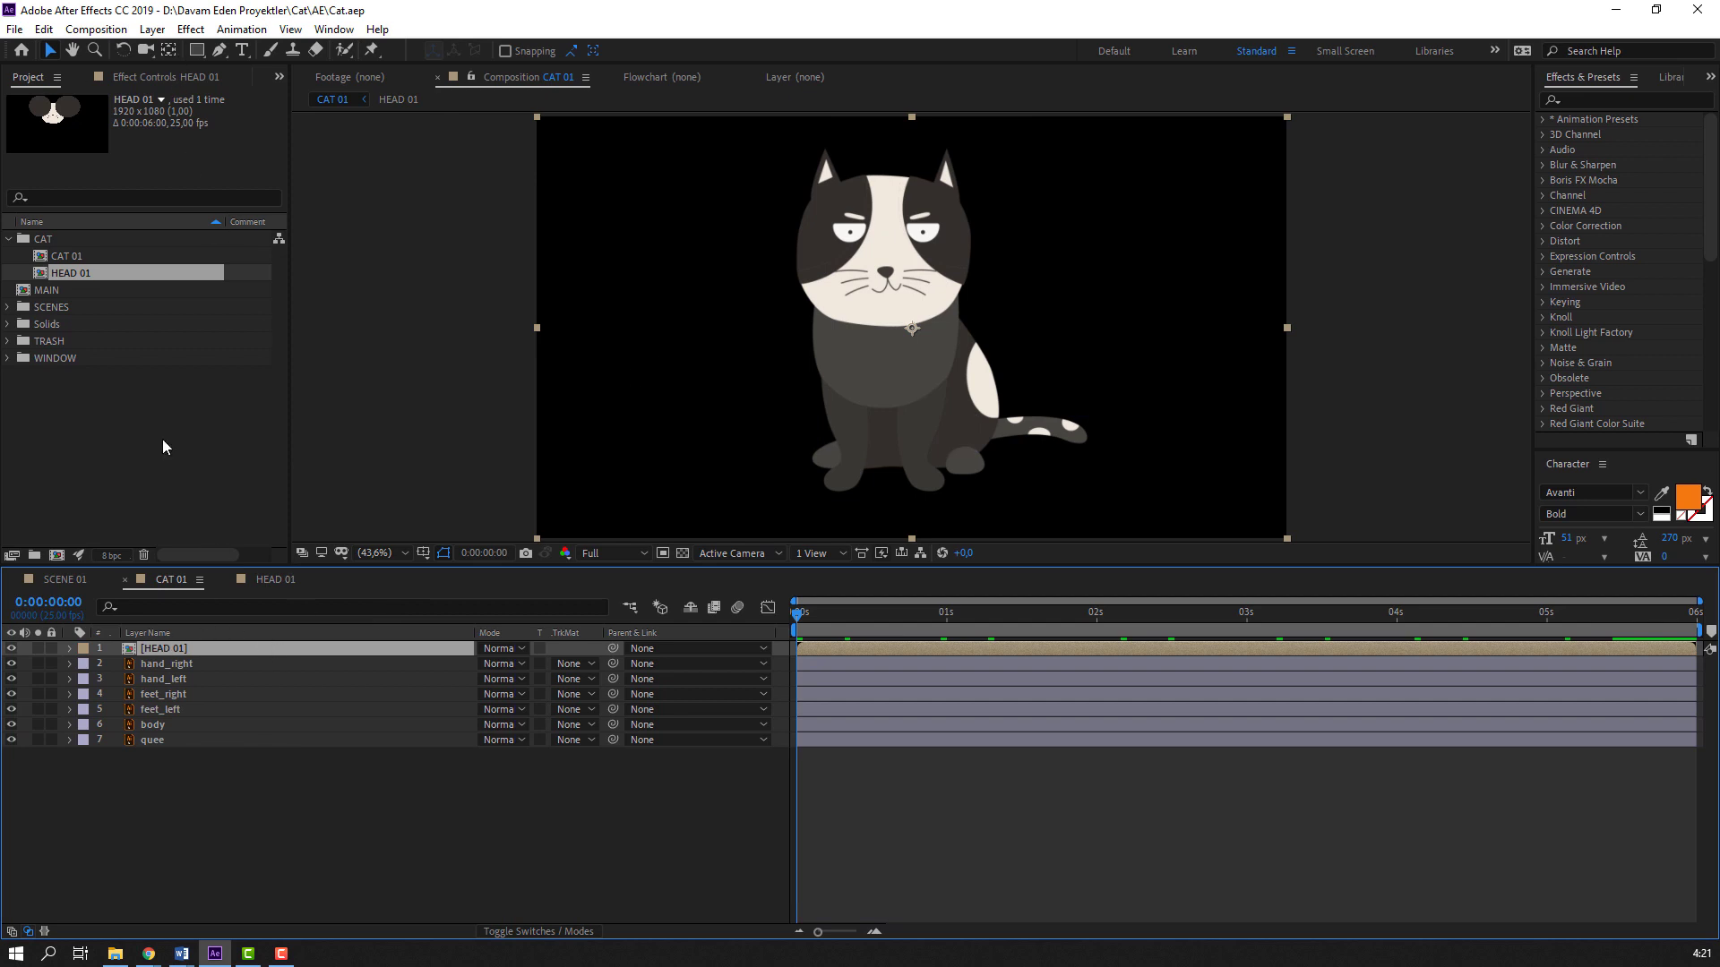
double_click(130, 648)
key(comma)
key(comma)
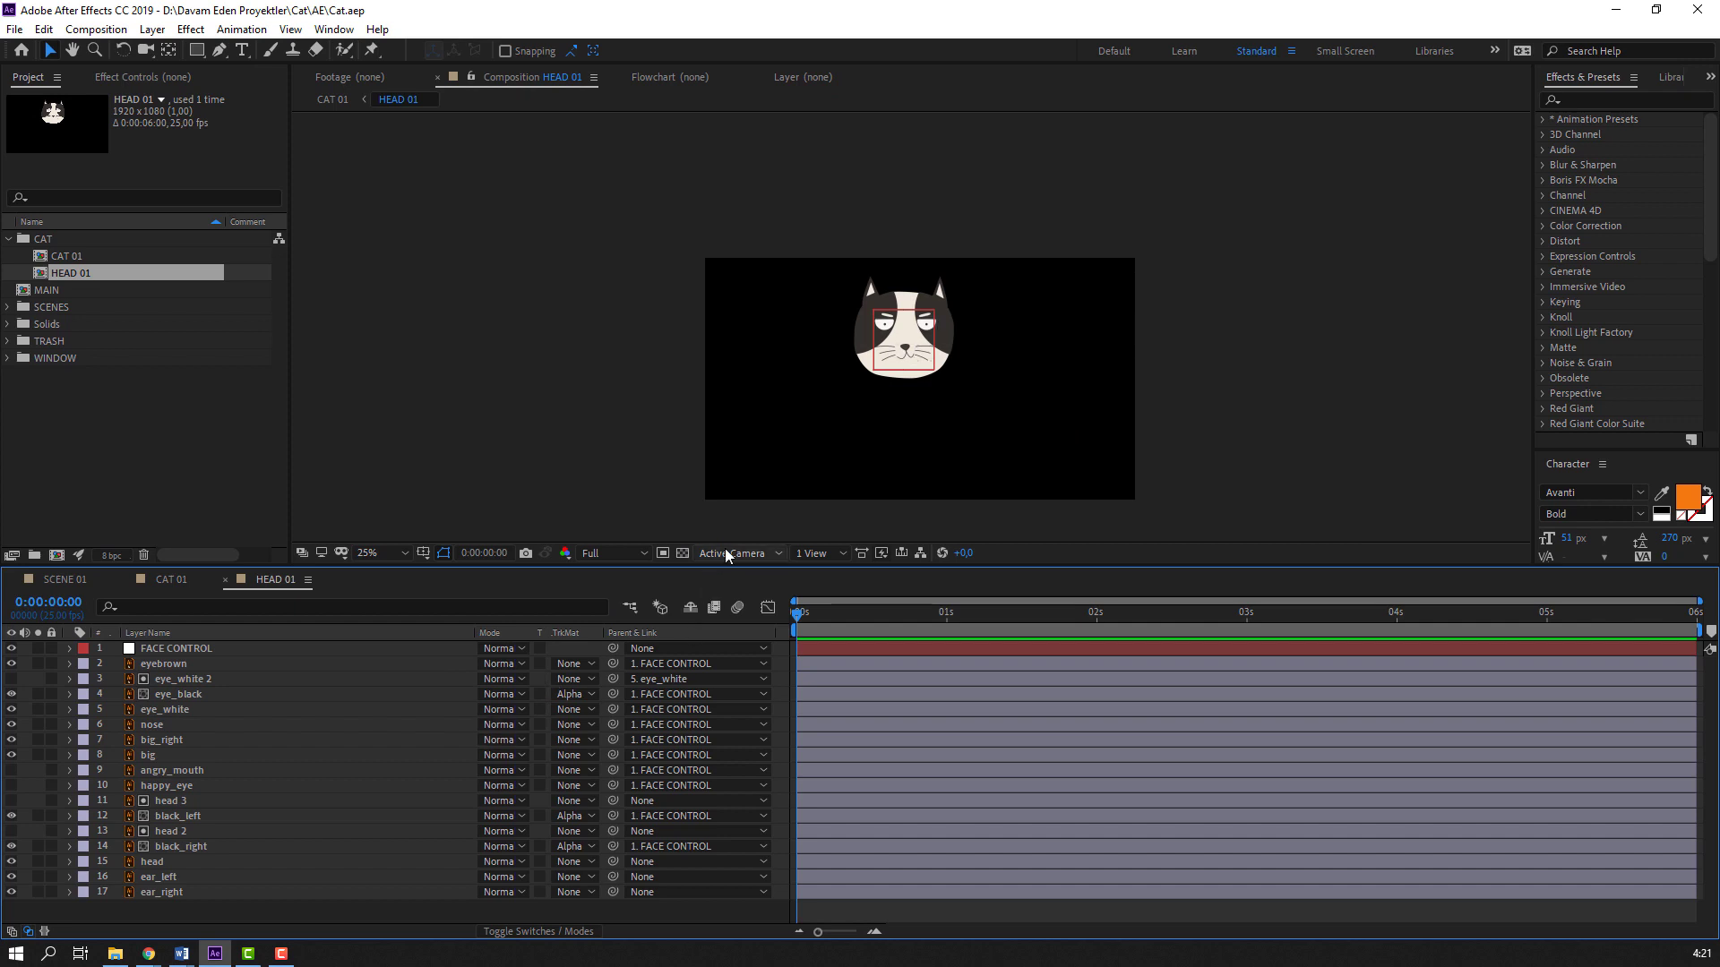
click(206, 578)
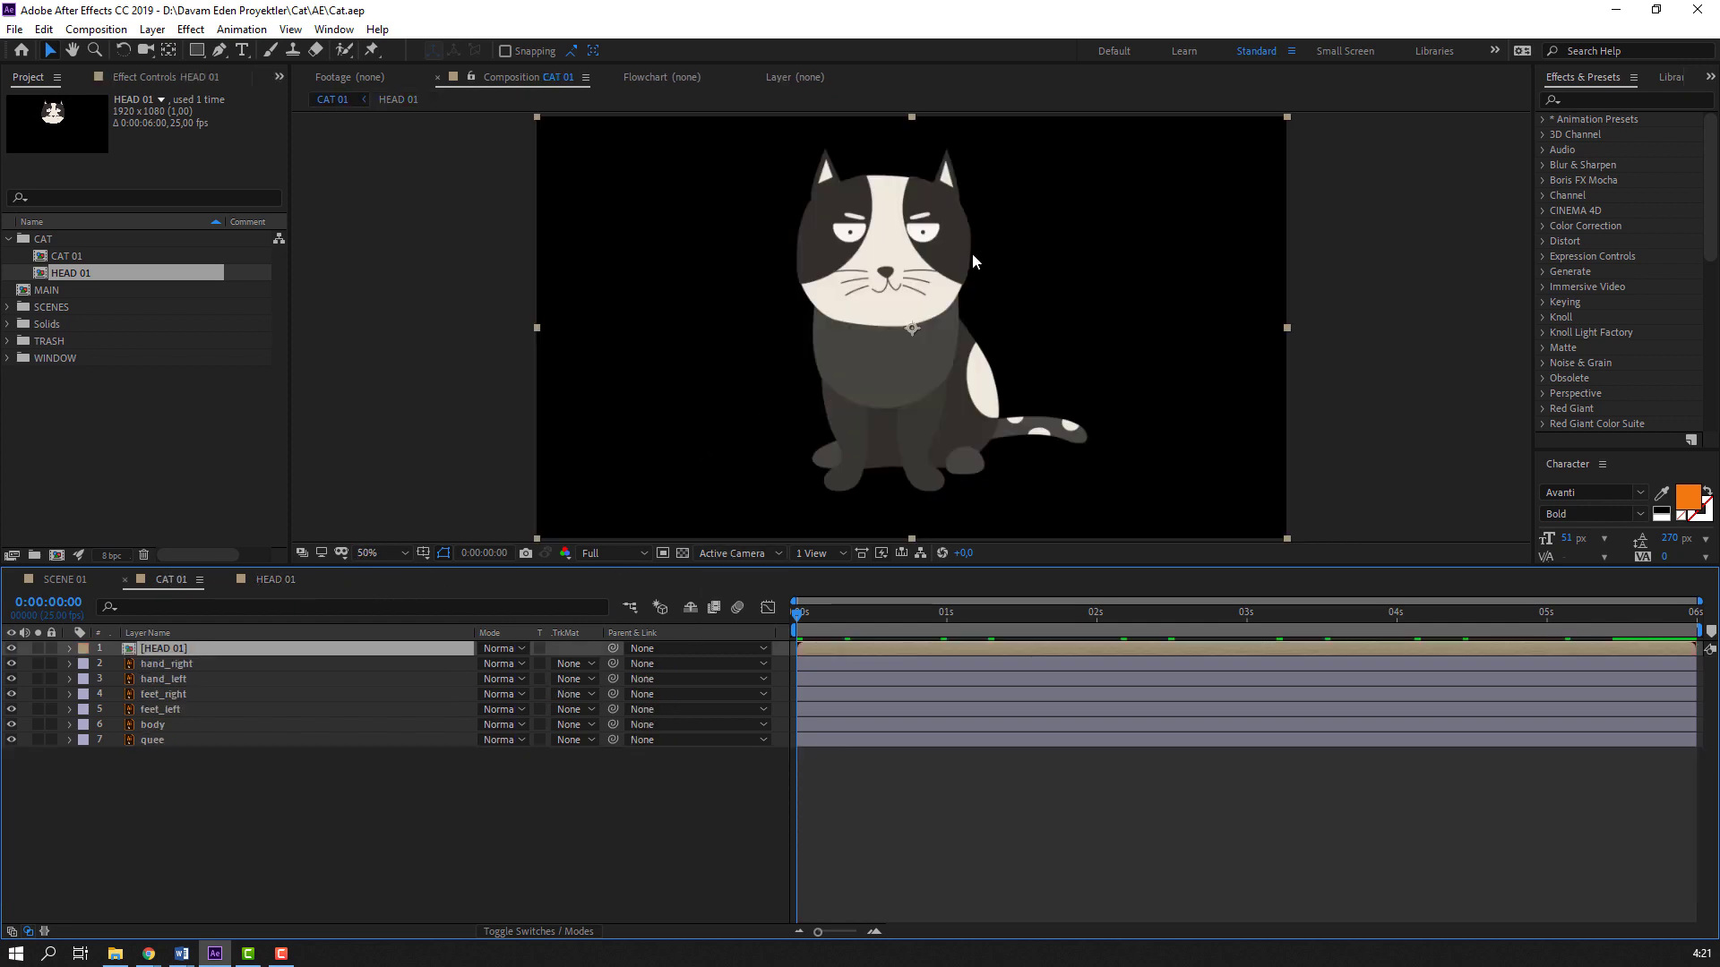
scroll(975, 259, up, 4)
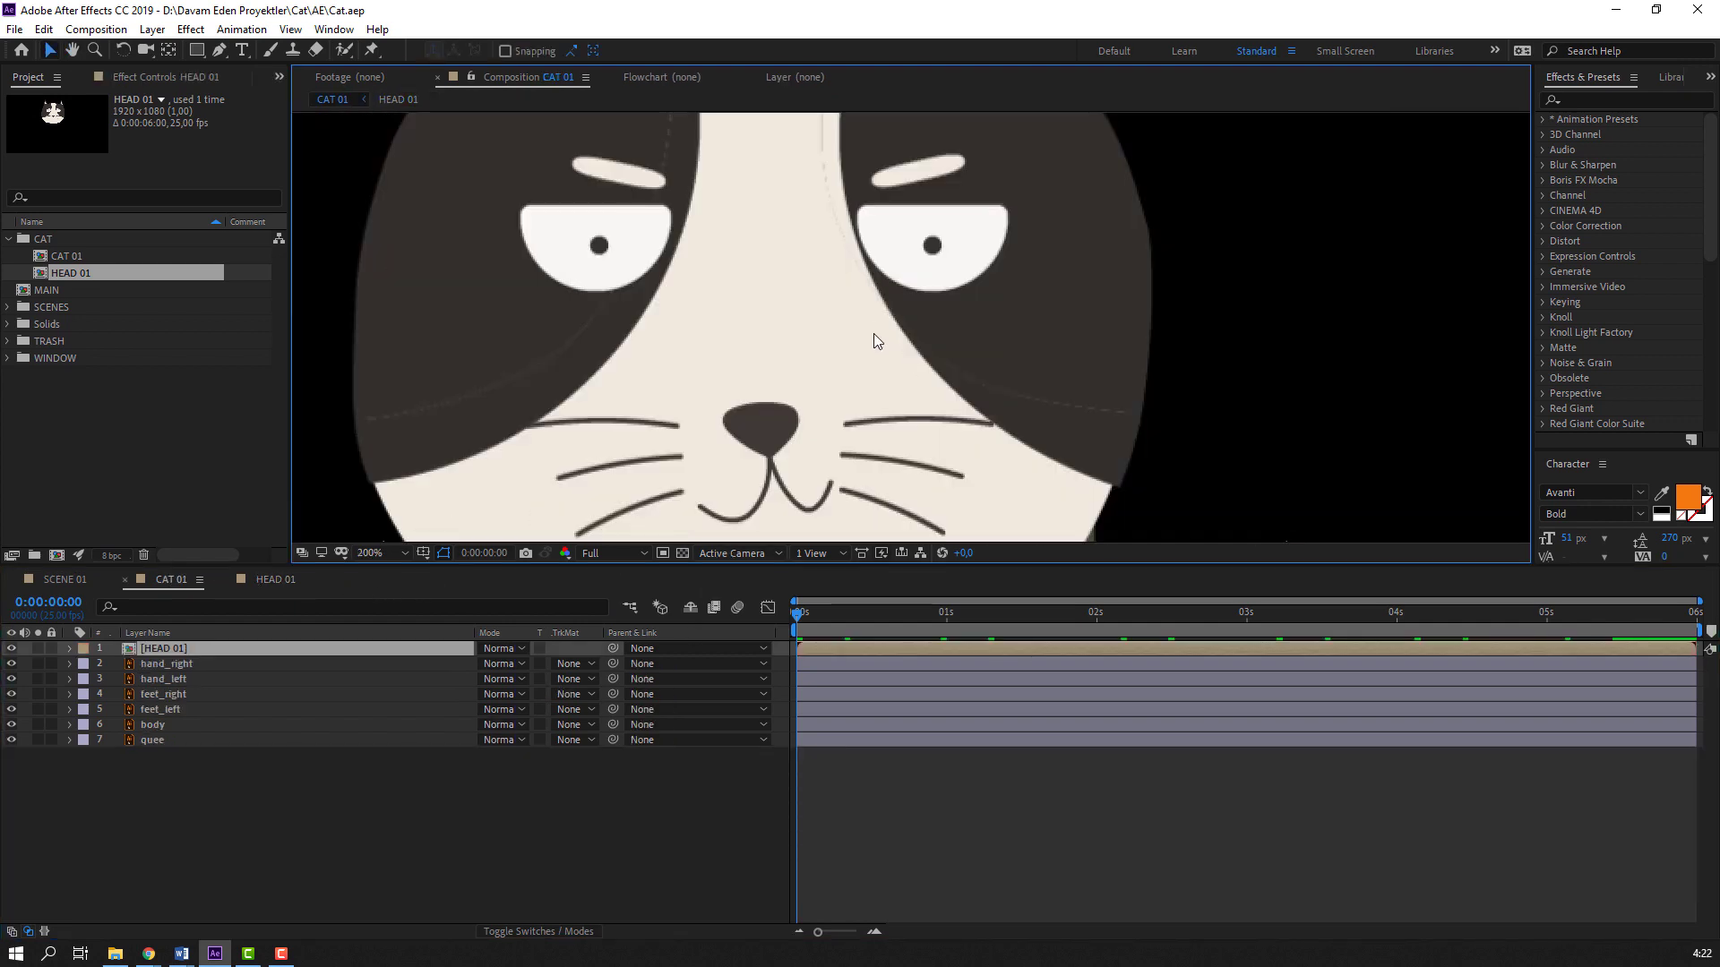
scroll(873, 333, down, 2)
scroll(873, 331, up, 2)
scroll(875, 333, down, 3)
scroll(851, 375, up, 1)
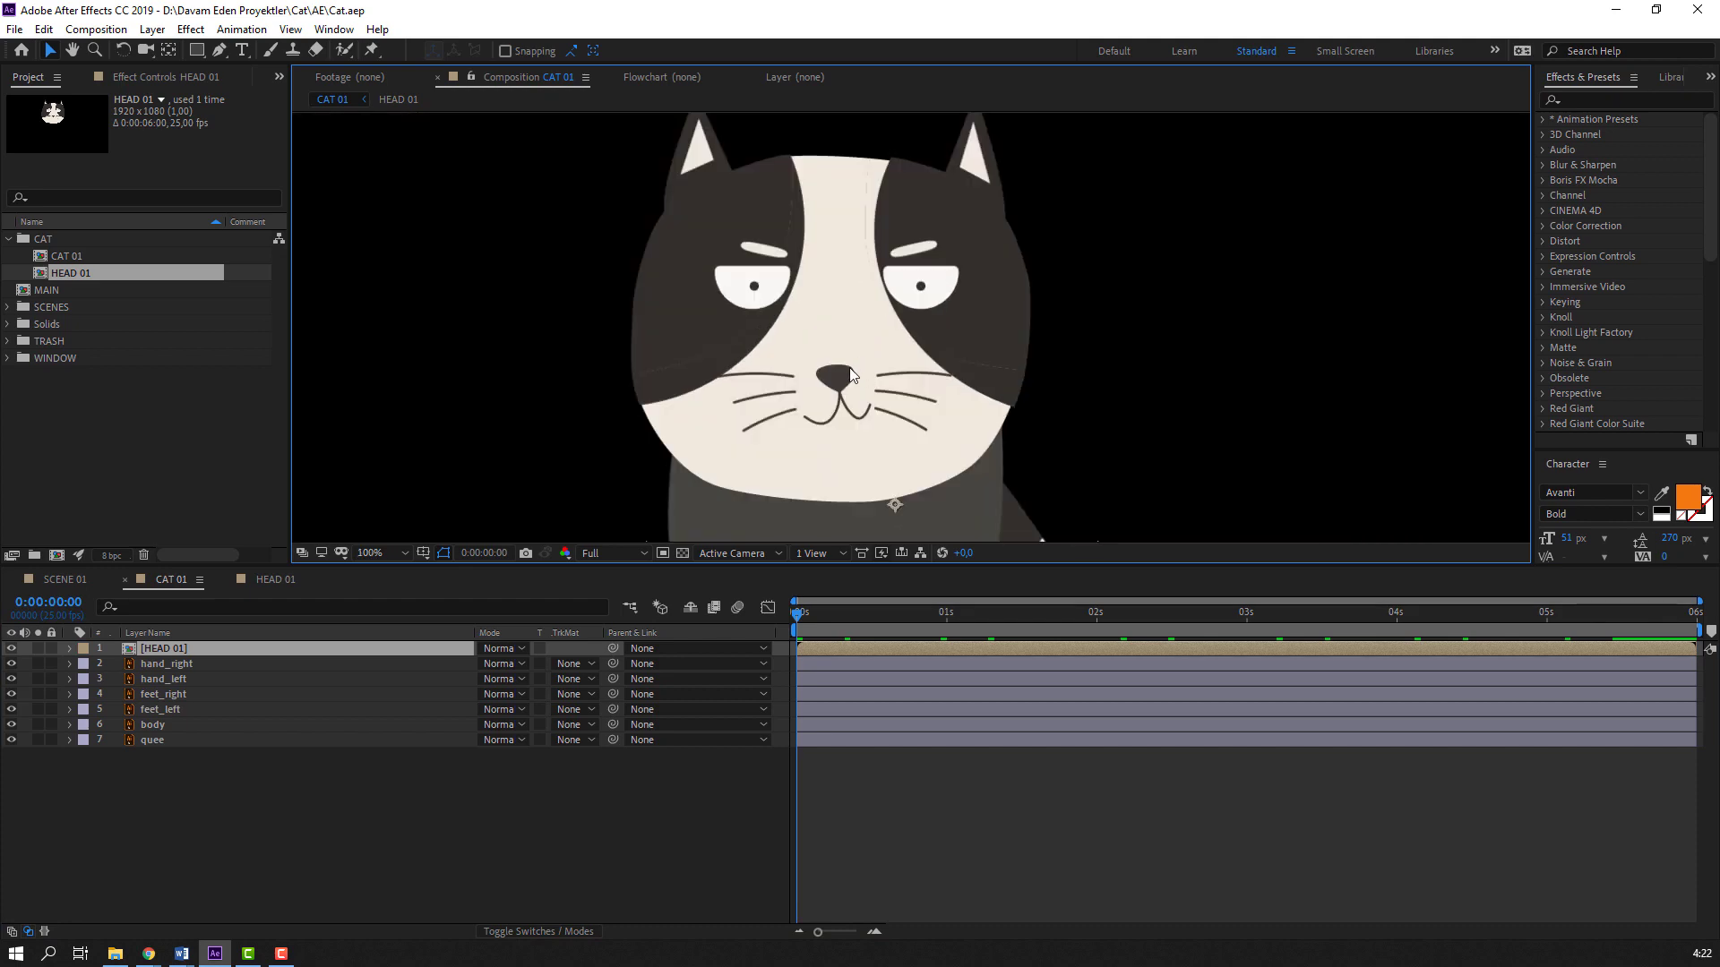
scroll(842, 385, up, 1)
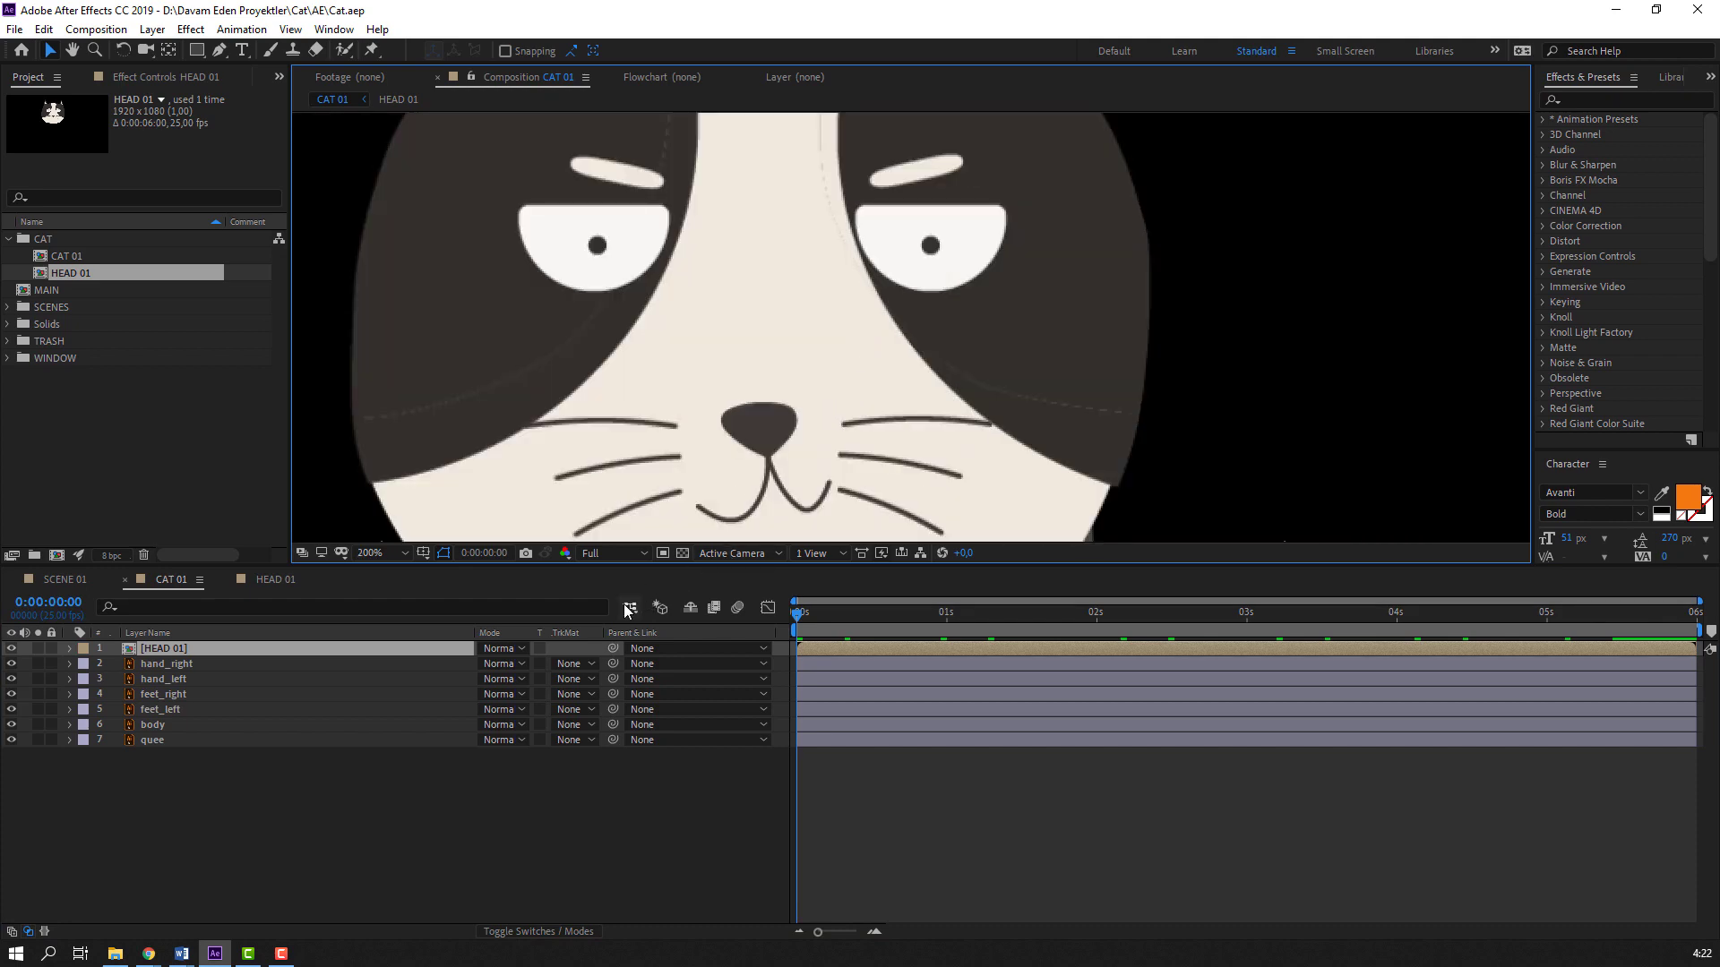
Show the layer switches in CAT 01 and try Collapse Transformations on the HEAD 01 layer
click(498, 932)
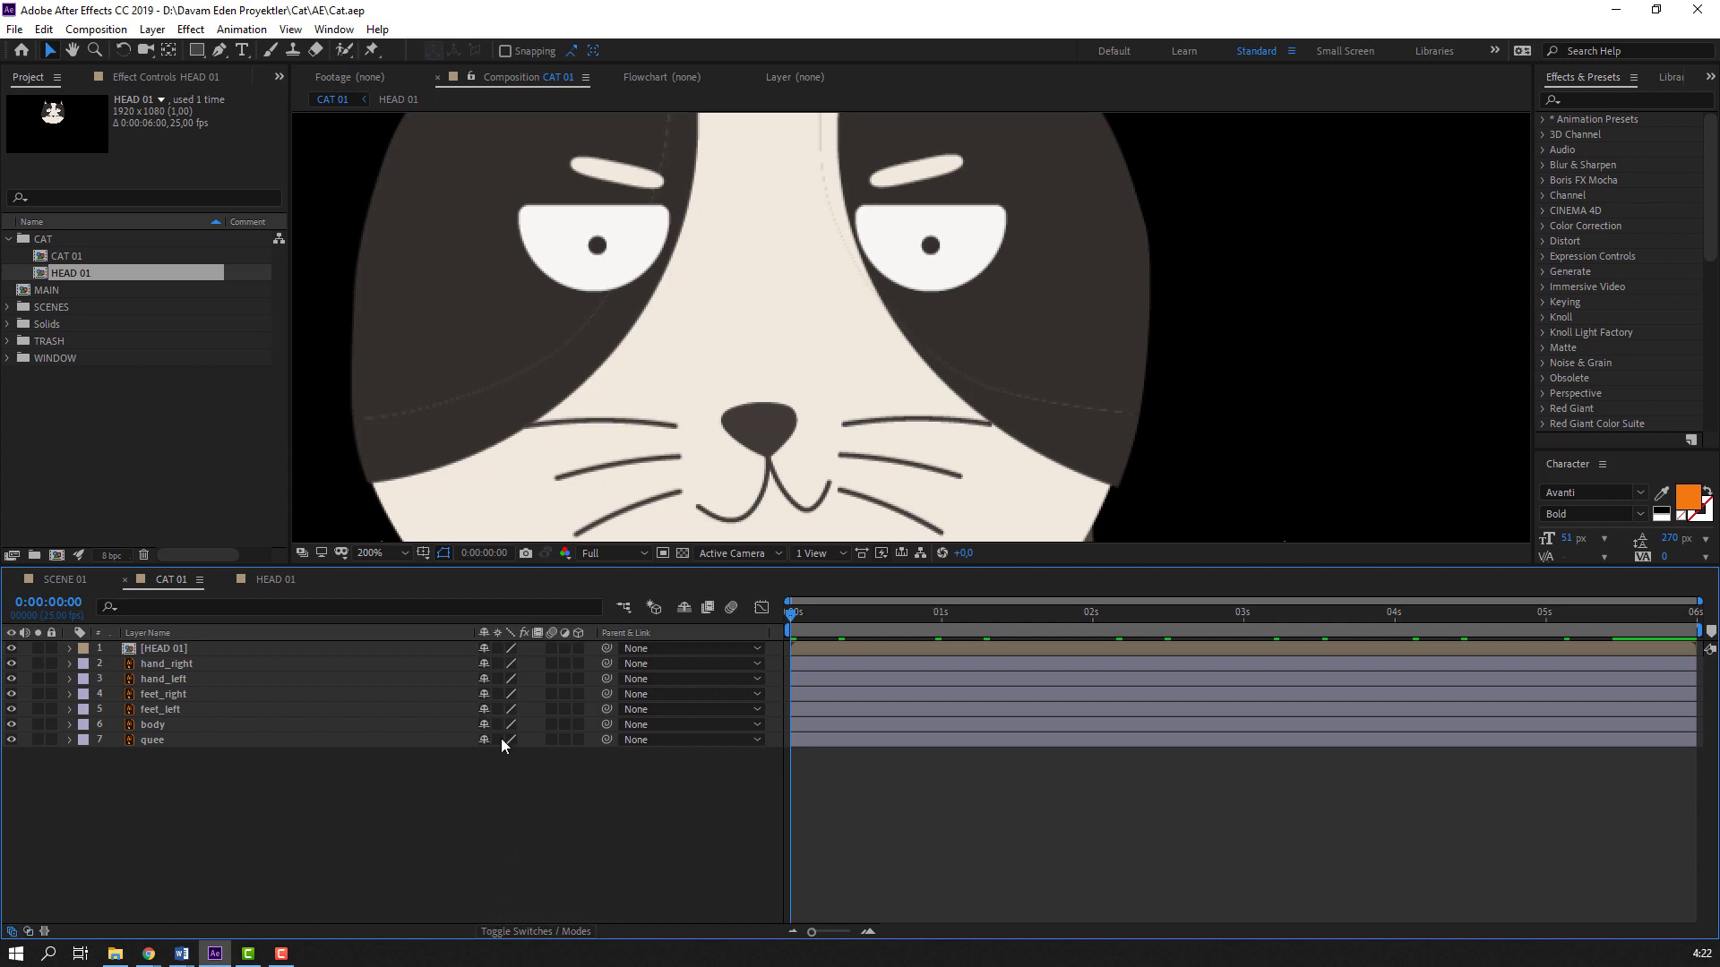
click(497, 647)
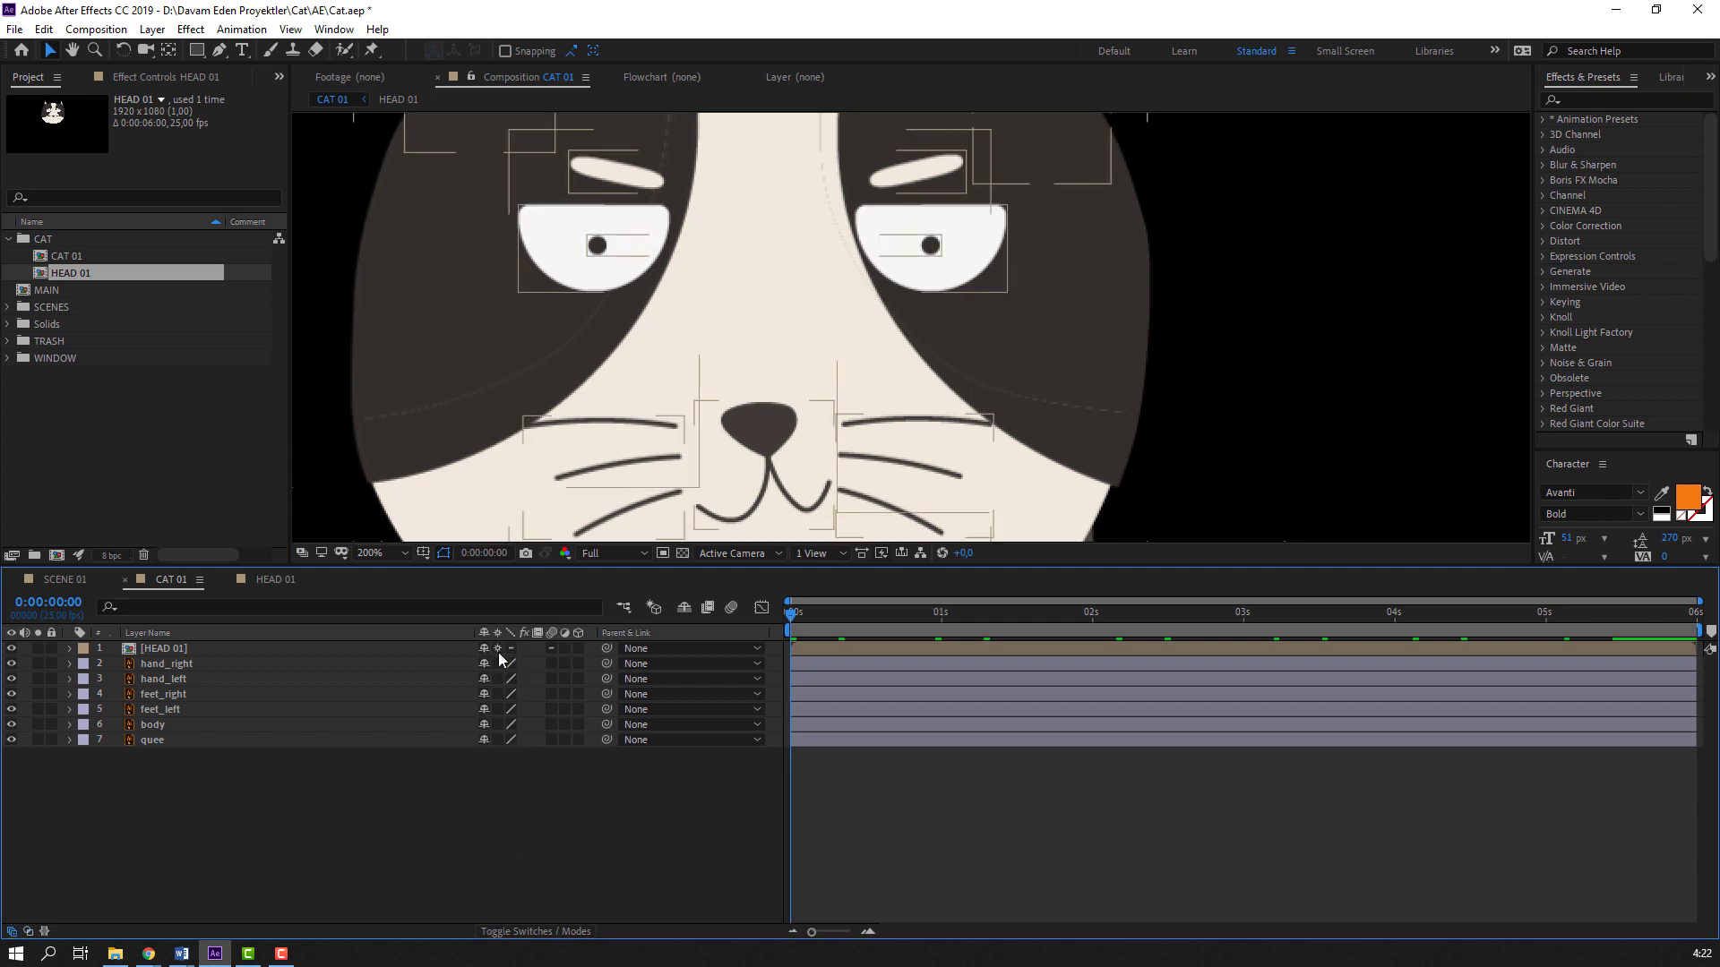
click(497, 651)
click(497, 651)
click(494, 650)
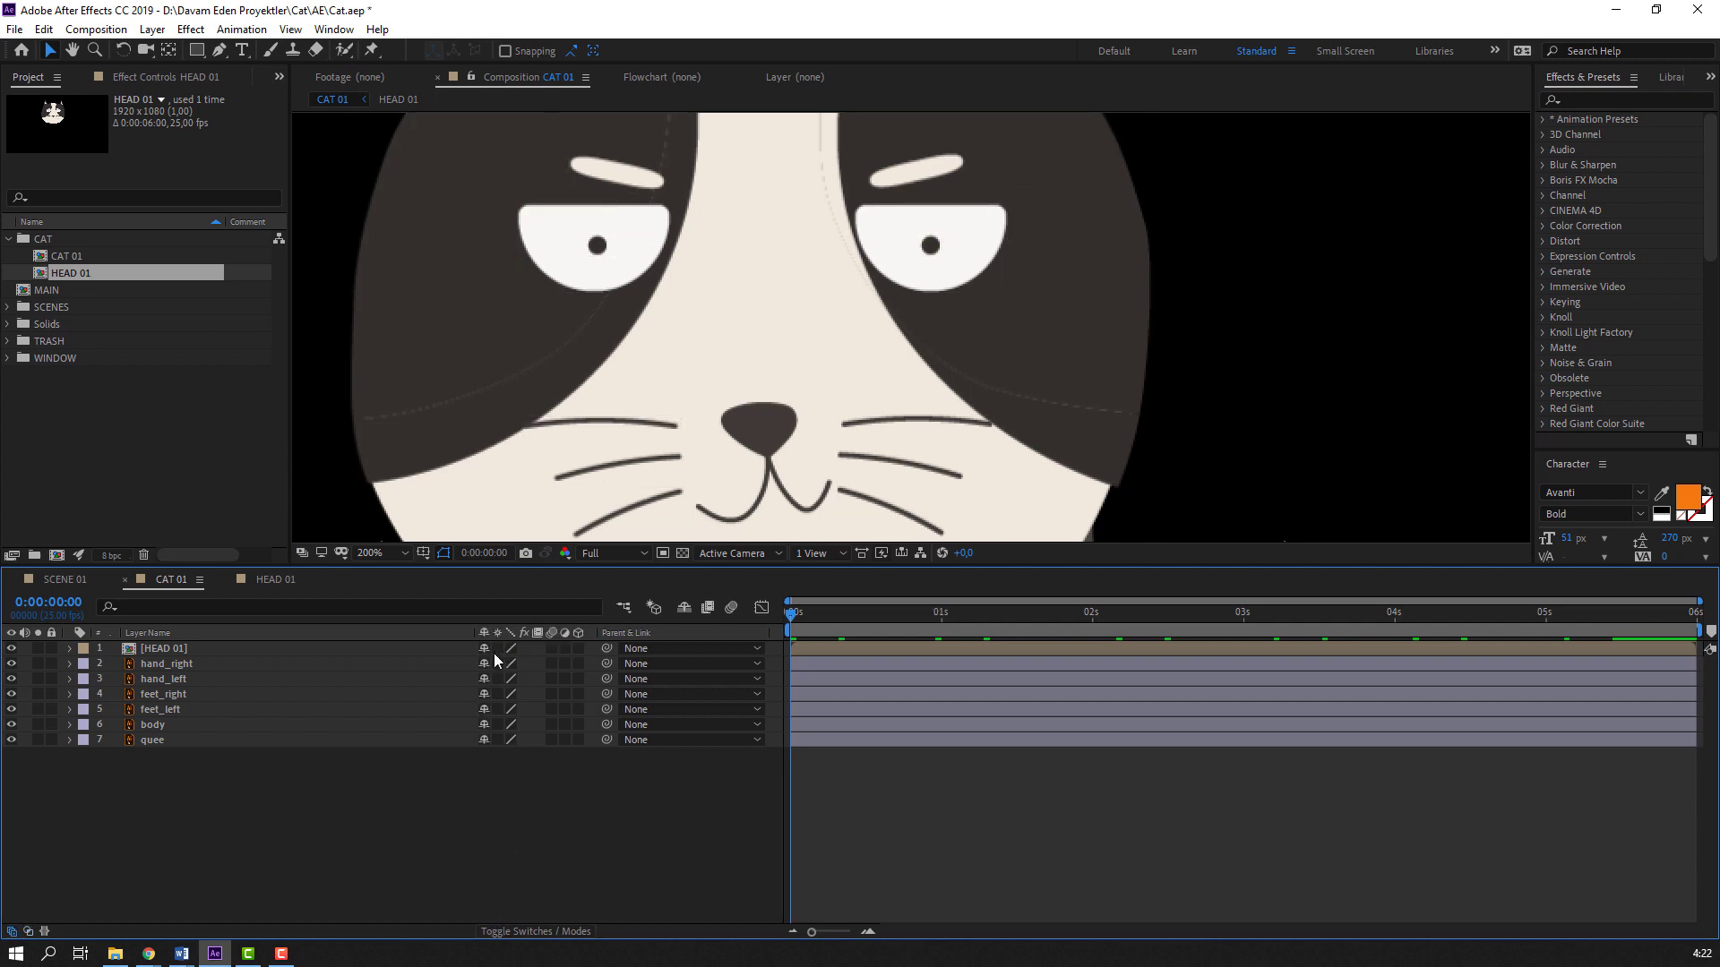
Turn on continuous rasterization for all layers in the HEAD 01 composition
click(262, 583)
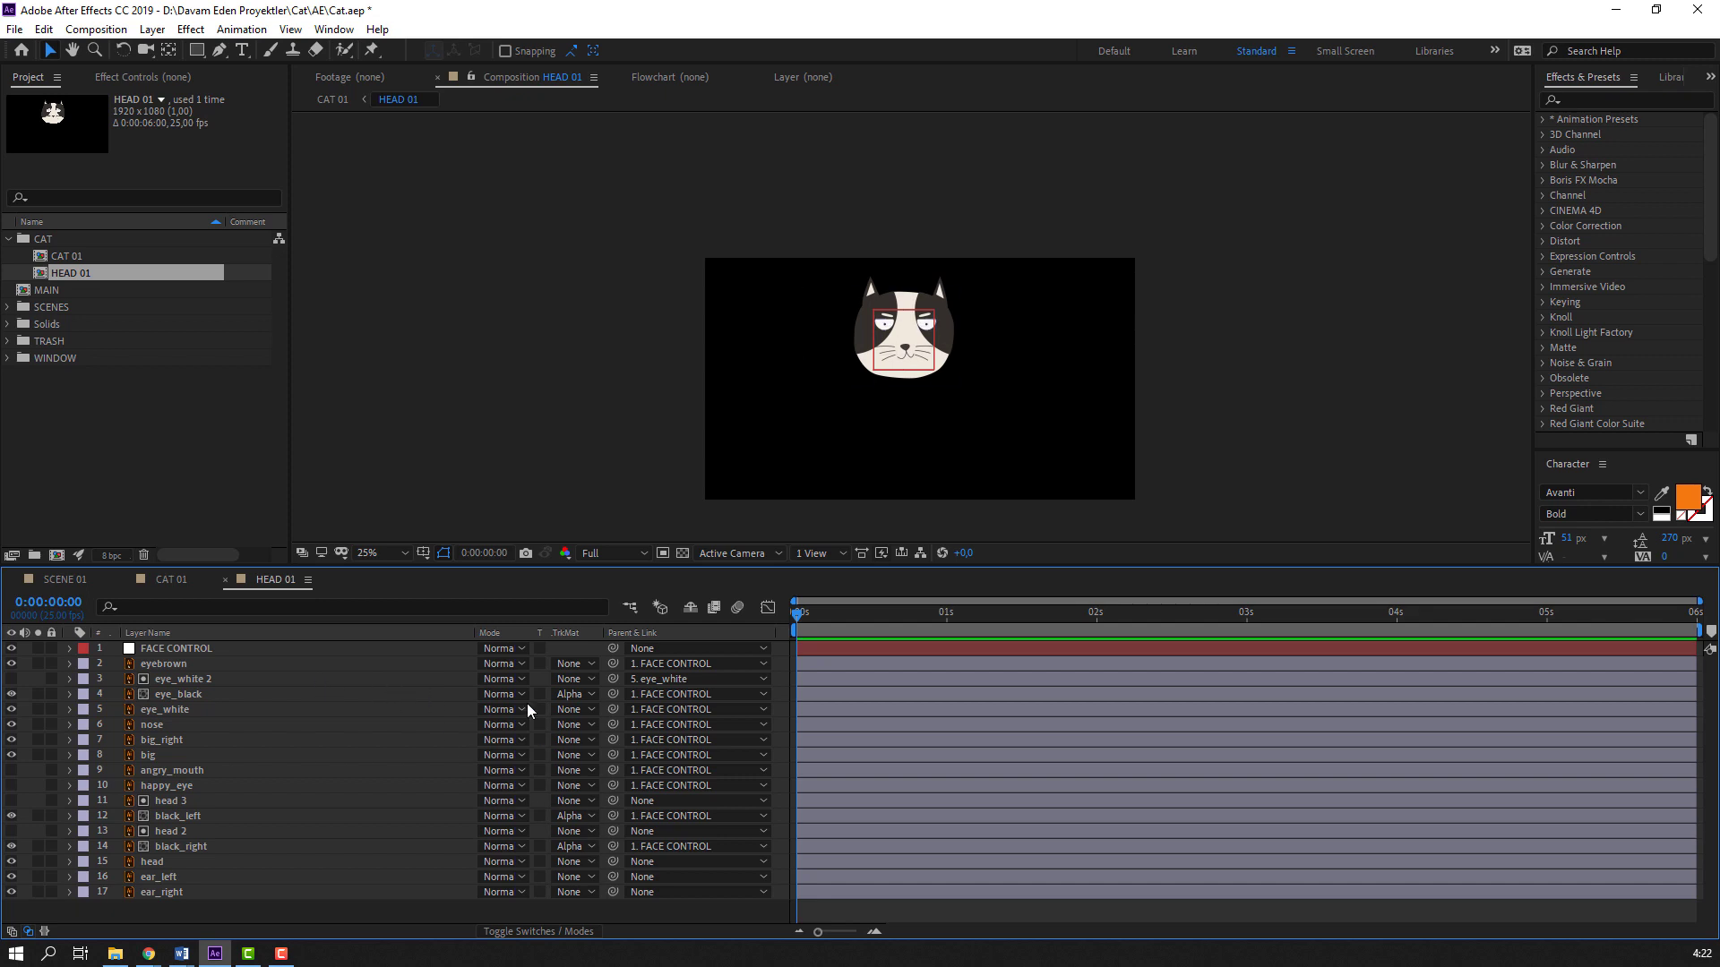
click(550, 932)
click(185, 646)
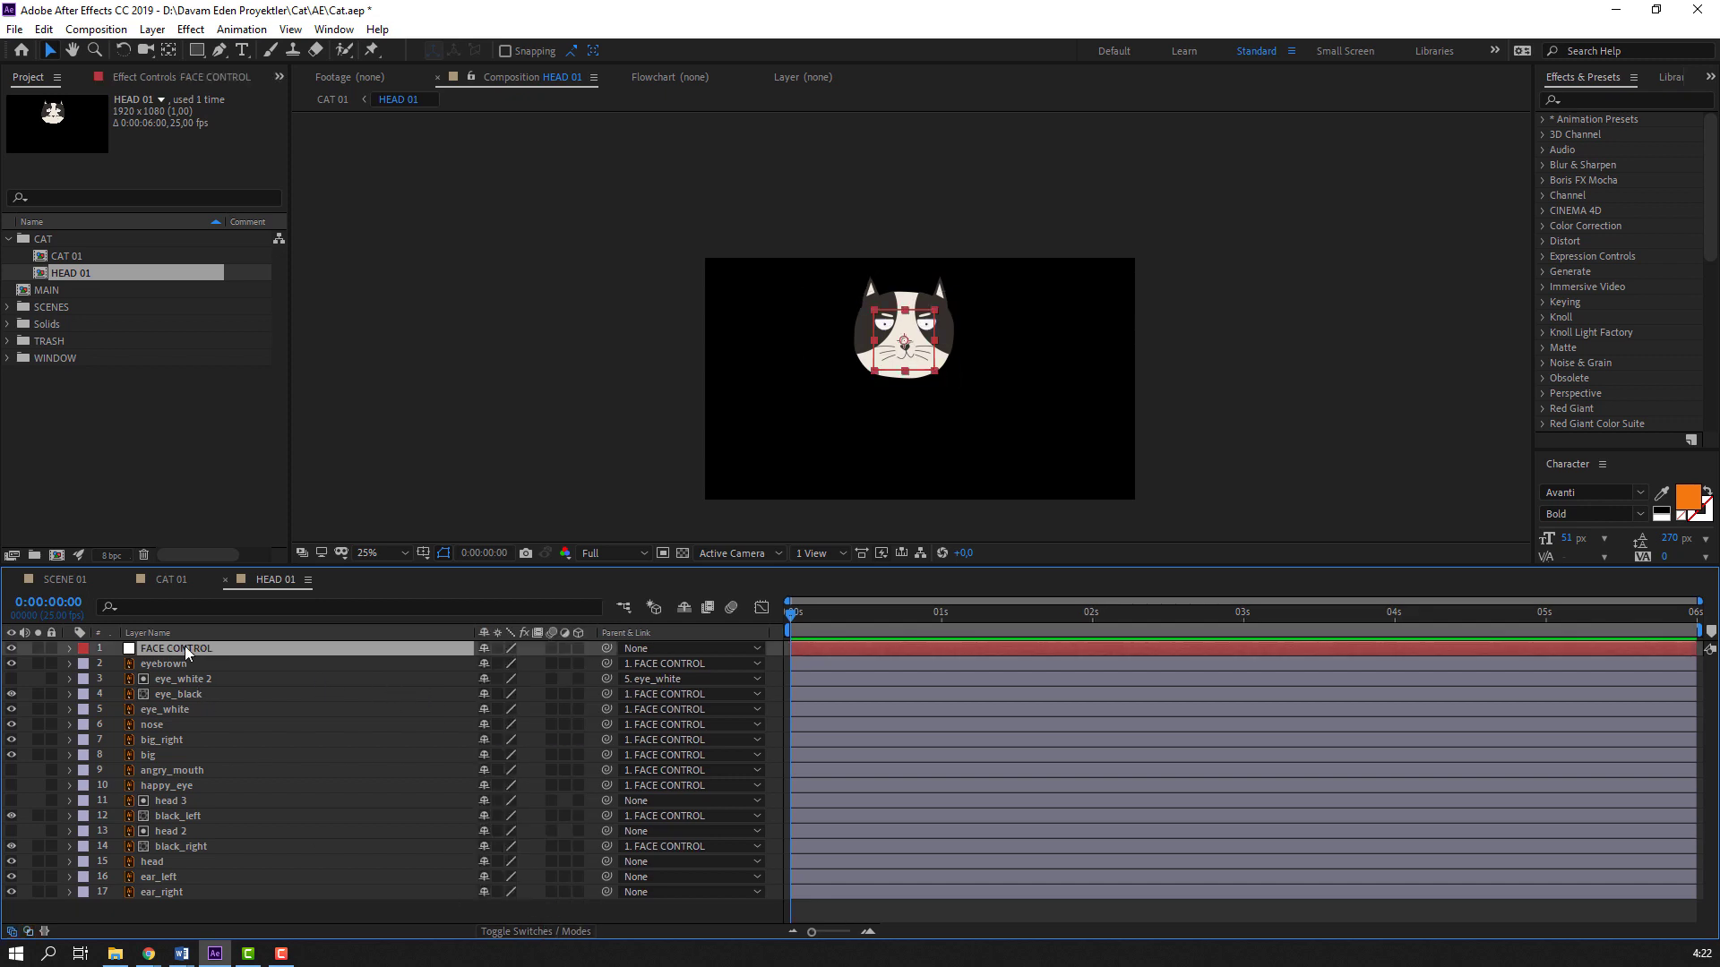
key(ctrl+a)
click(497, 648)
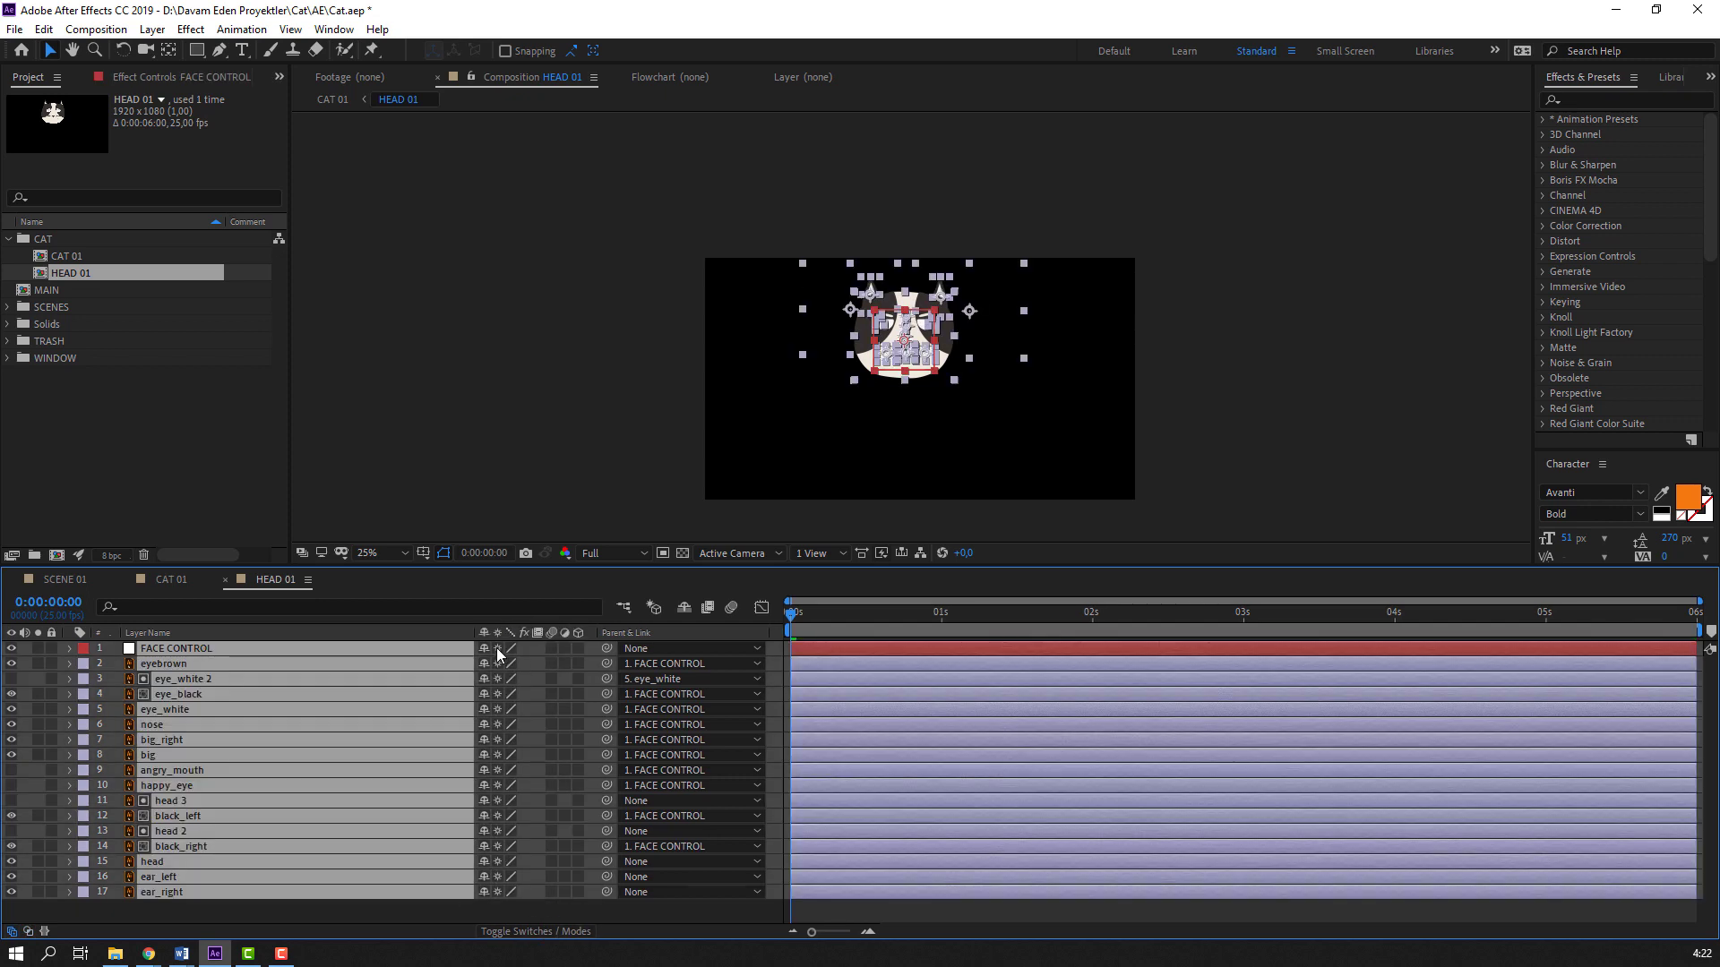
click(556, 421)
Return to the CAT 01 composition and turn on Collapse Transformations for the HEAD 01 layer
click(179, 579)
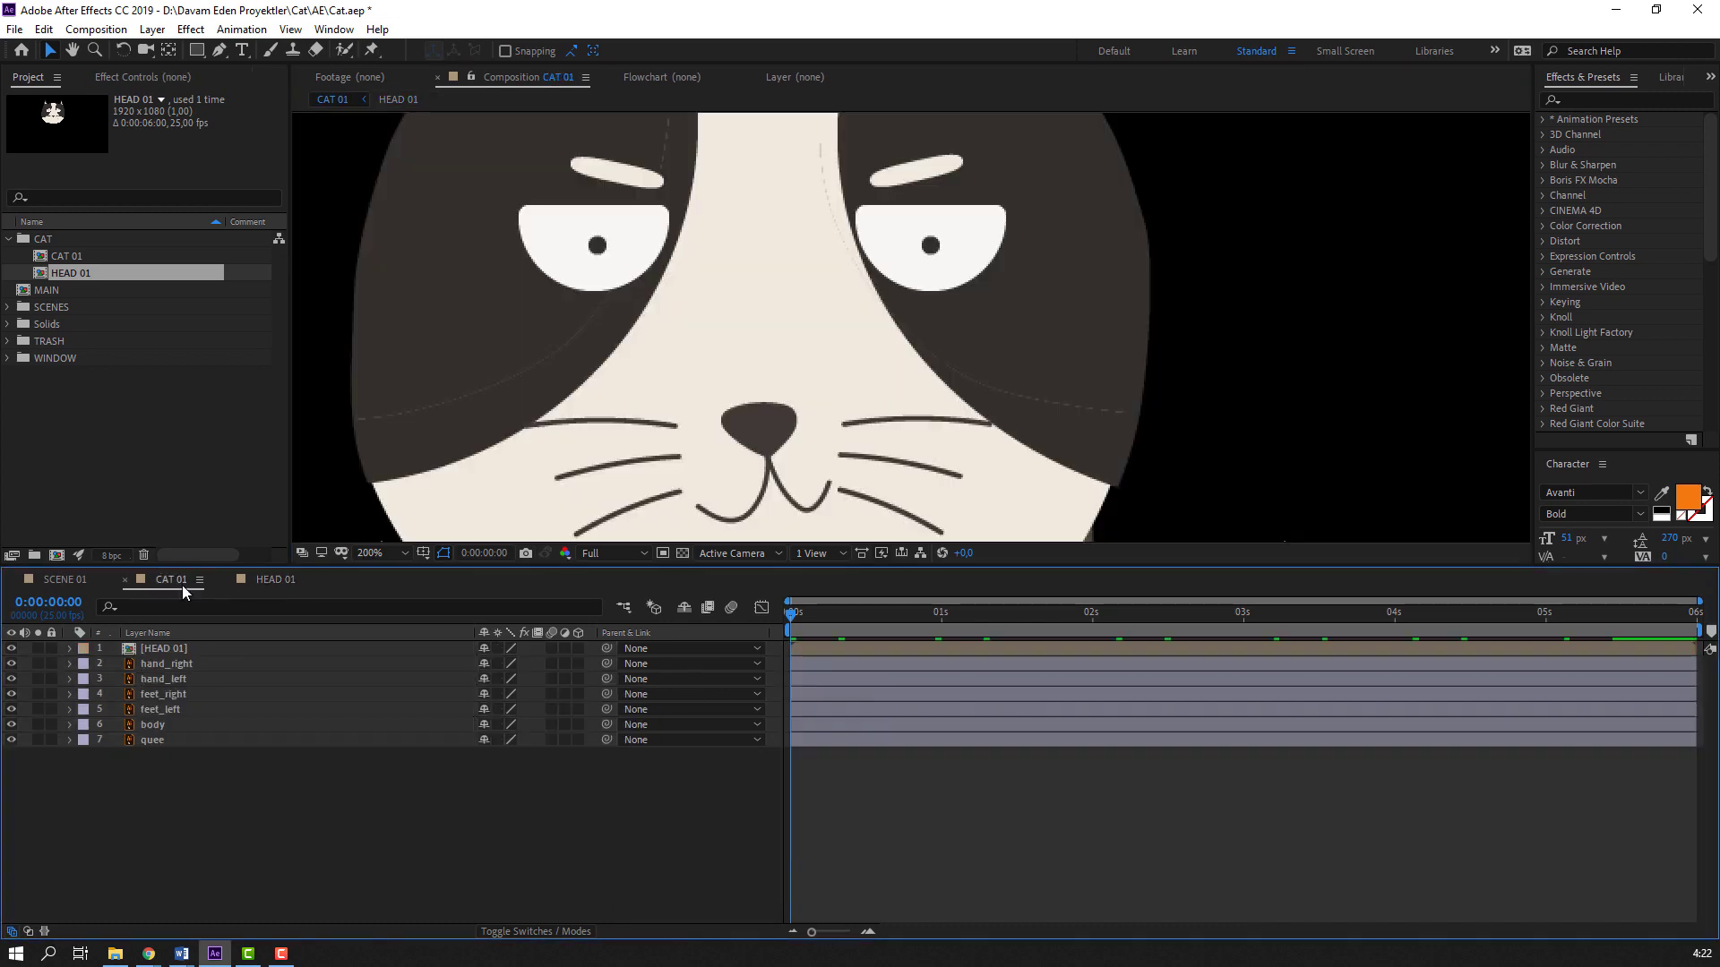
click(497, 649)
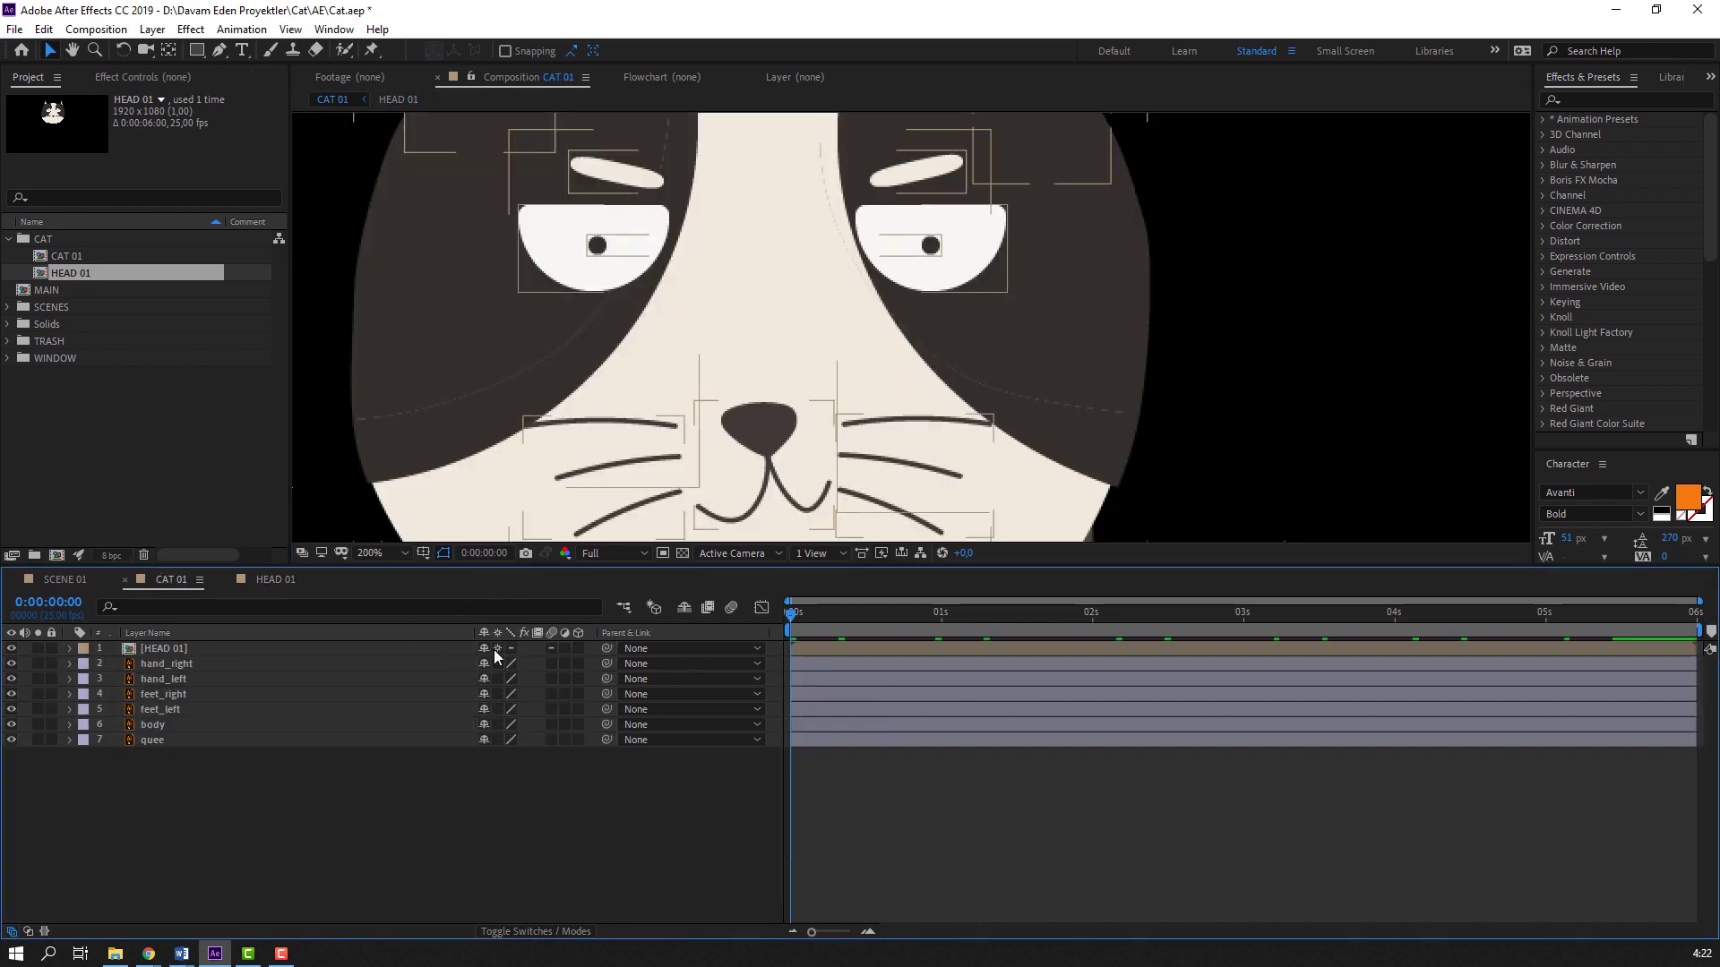
key(comma)
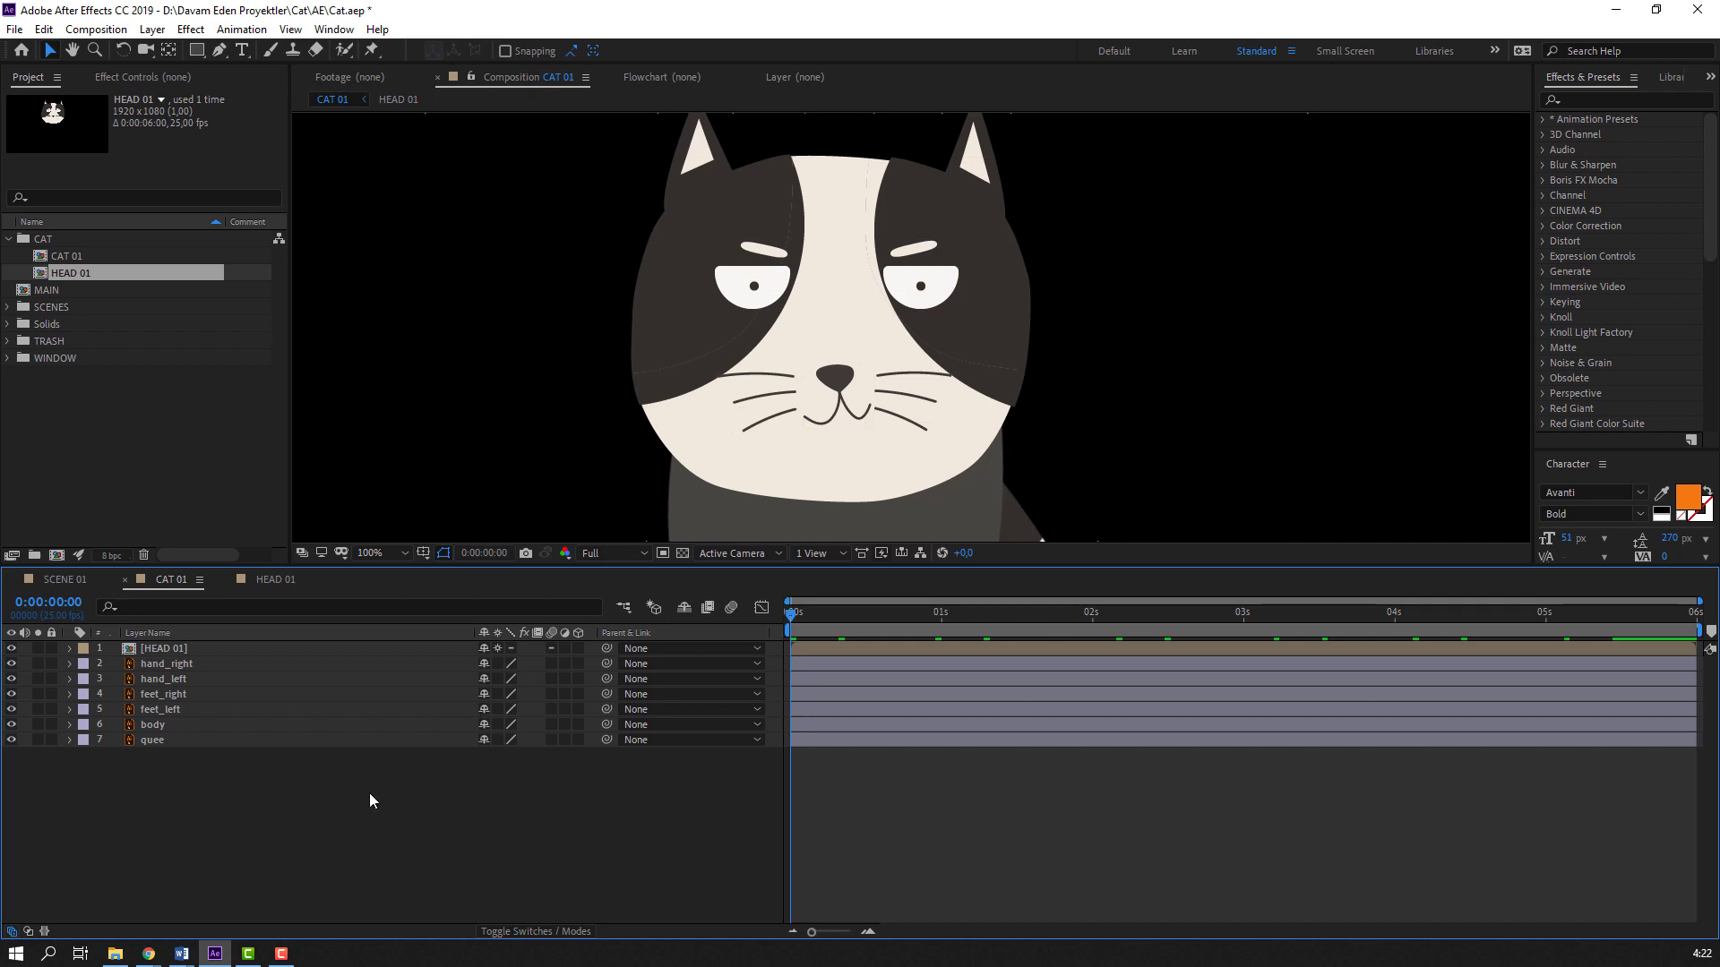
key(comma)
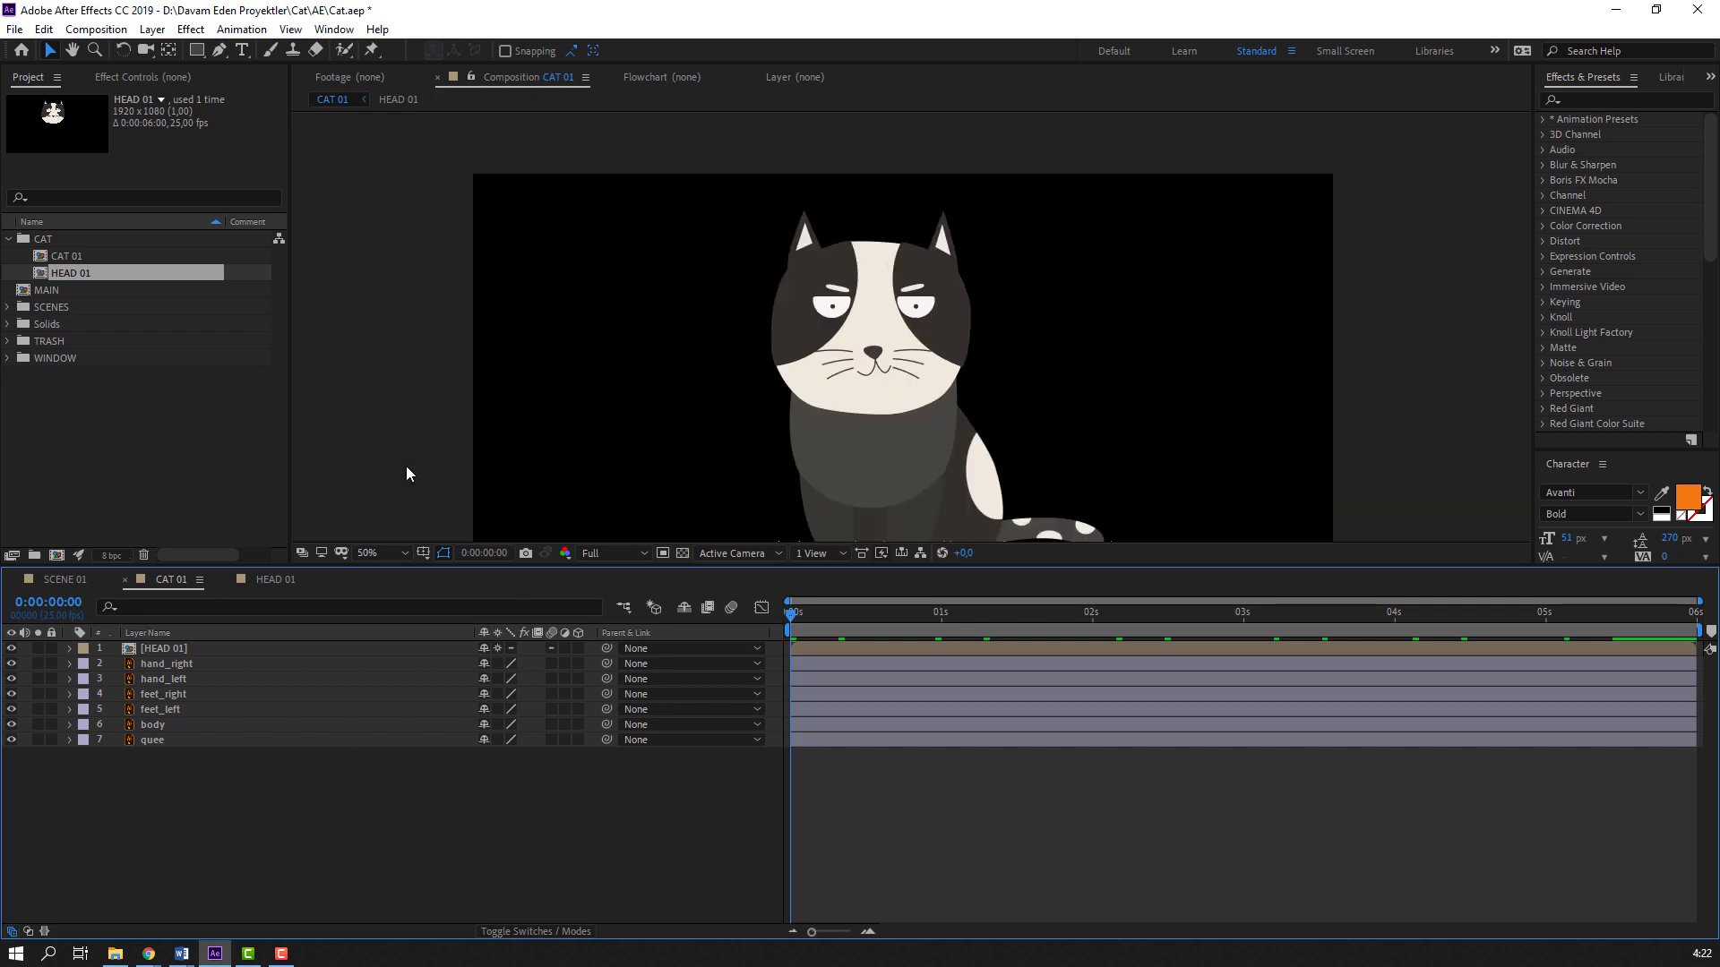
Move the HEAD 01 layer's anchor point to the middle of the chin's lower edge, where the head meets the neck
click(804, 383)
scroll(870, 390, up, 4)
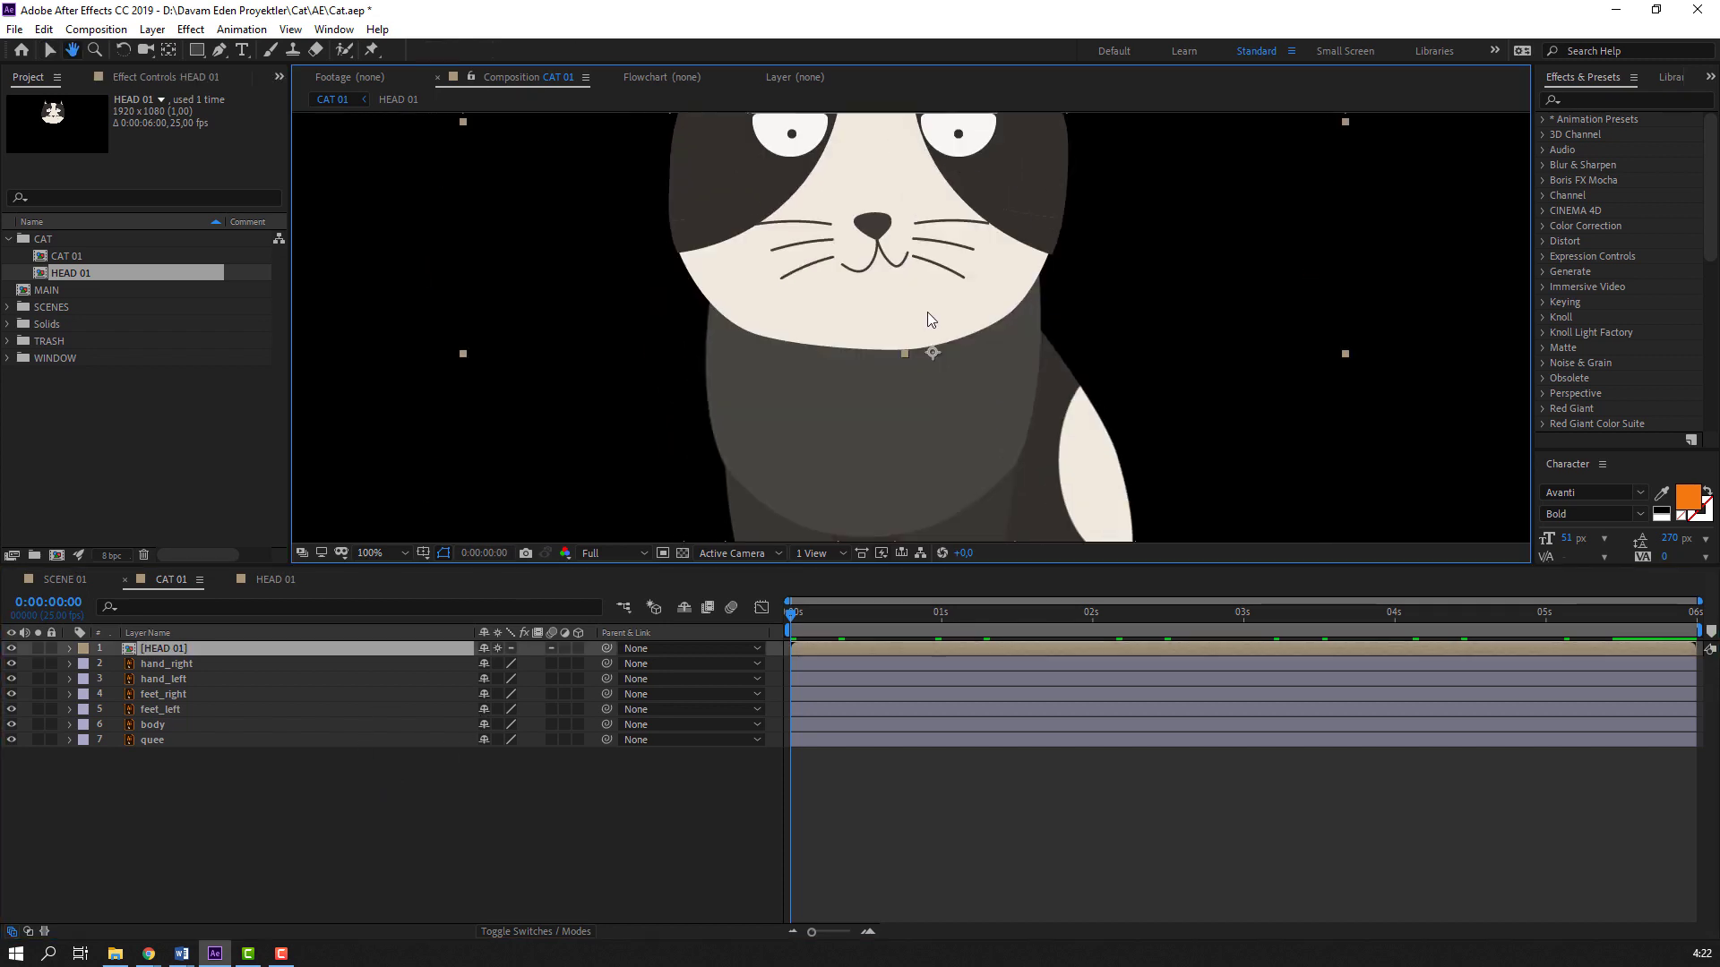
key(y)
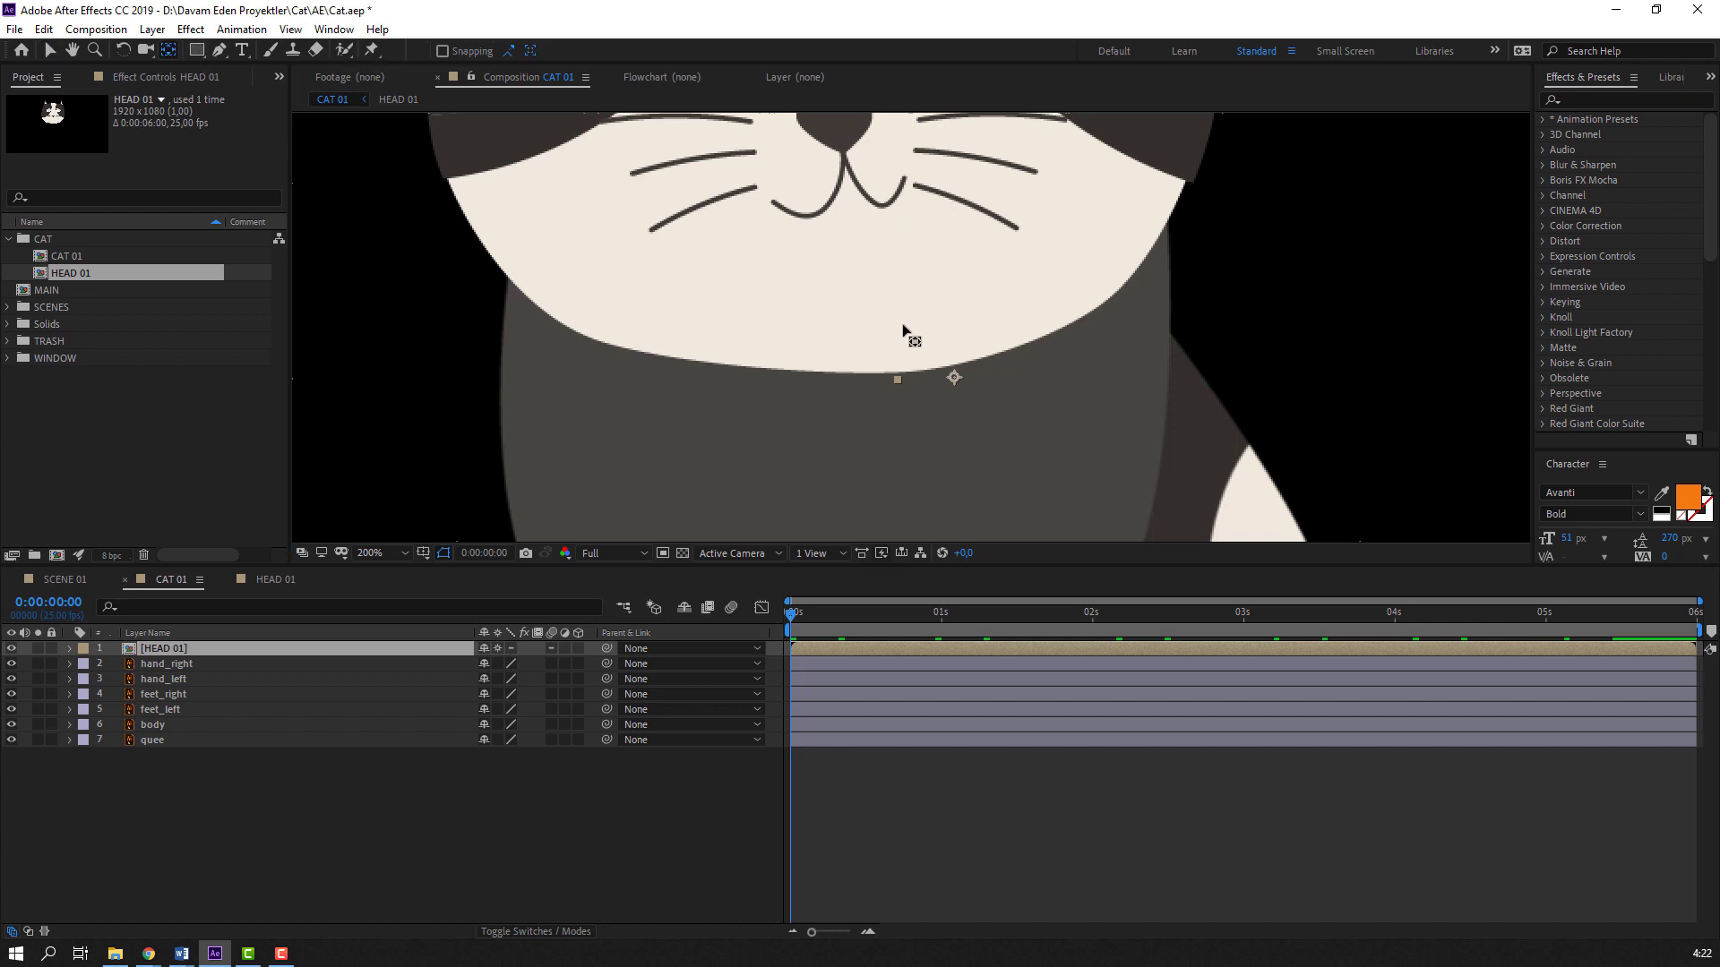
drag(953, 378, 861, 370)
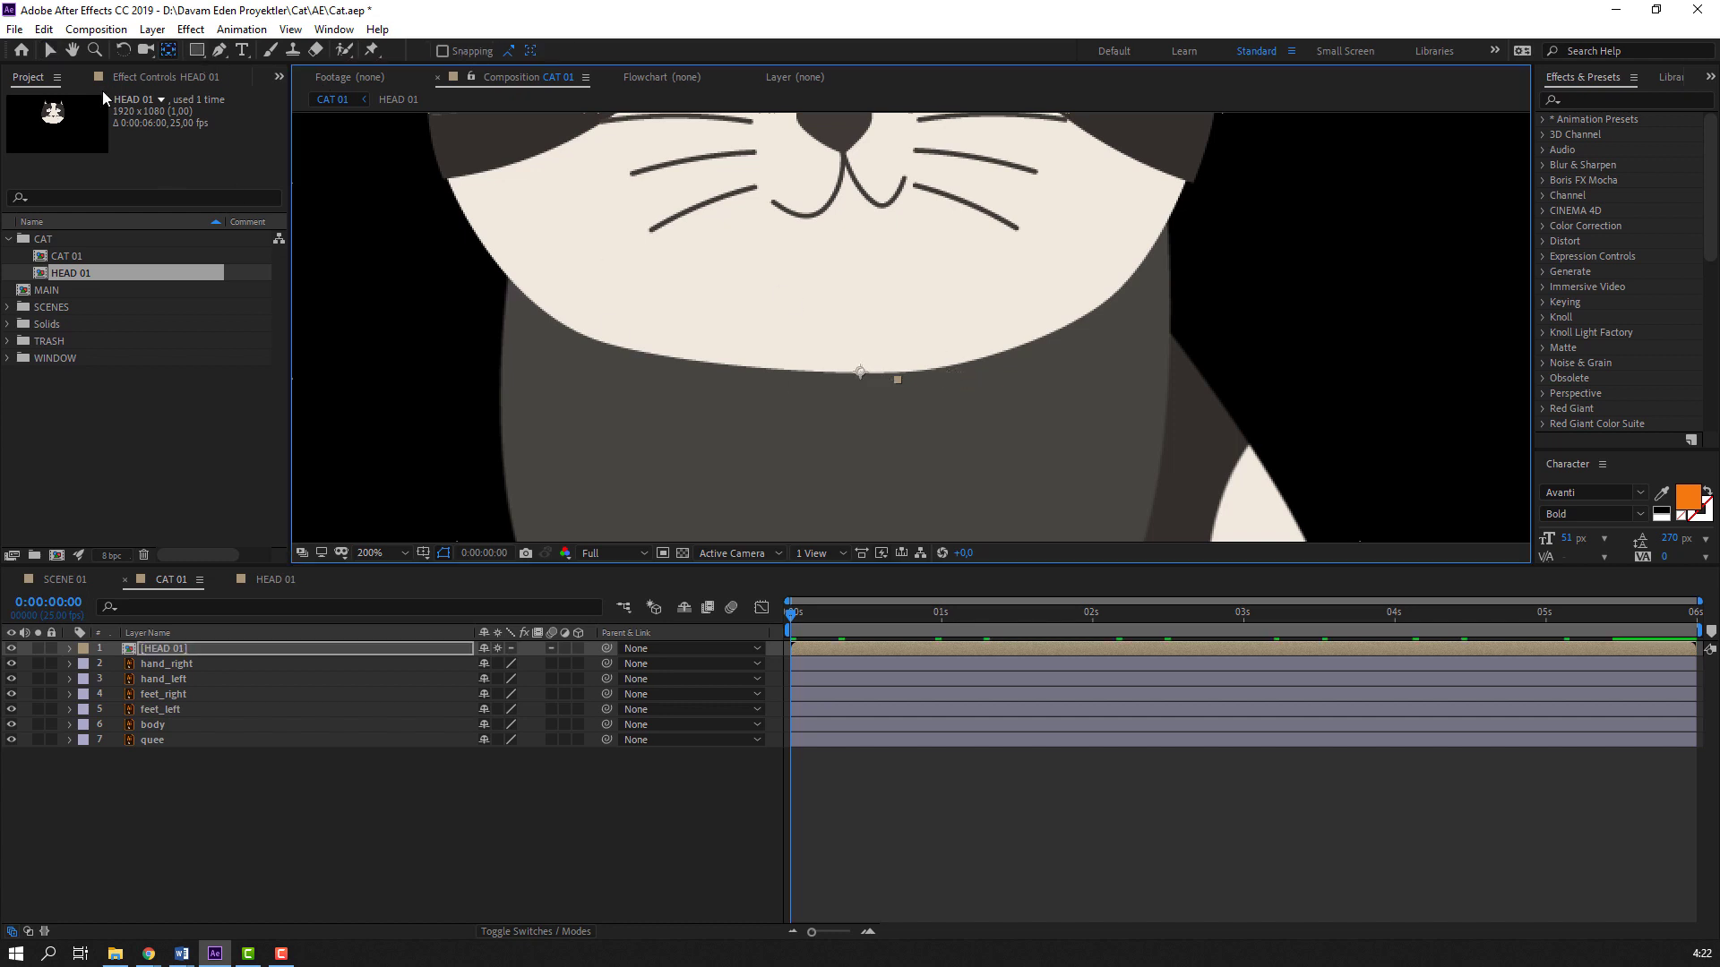
click(50, 55)
scroll(1017, 378, down, 1)
scroll(536, 352, down, 1)
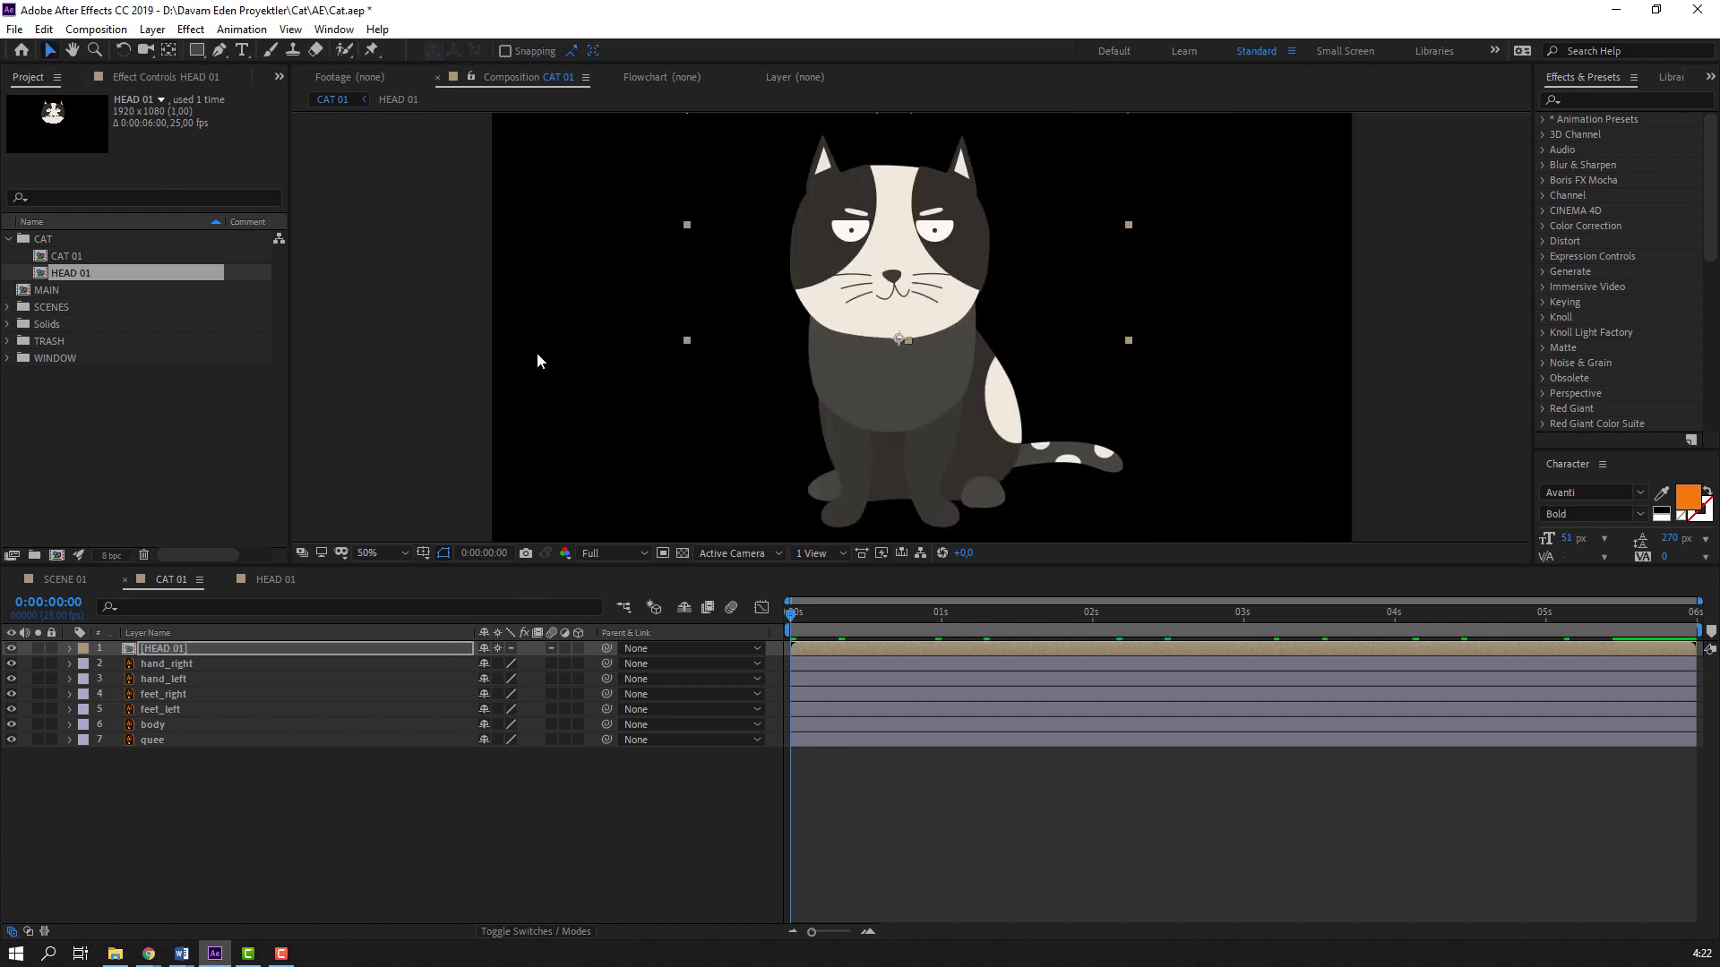
Test rotating the HEAD 01 layer about its chin anchor and shifting its vertical position slightly downward
drag(602, 344, 610, 389)
click(322, 782)
click(193, 649)
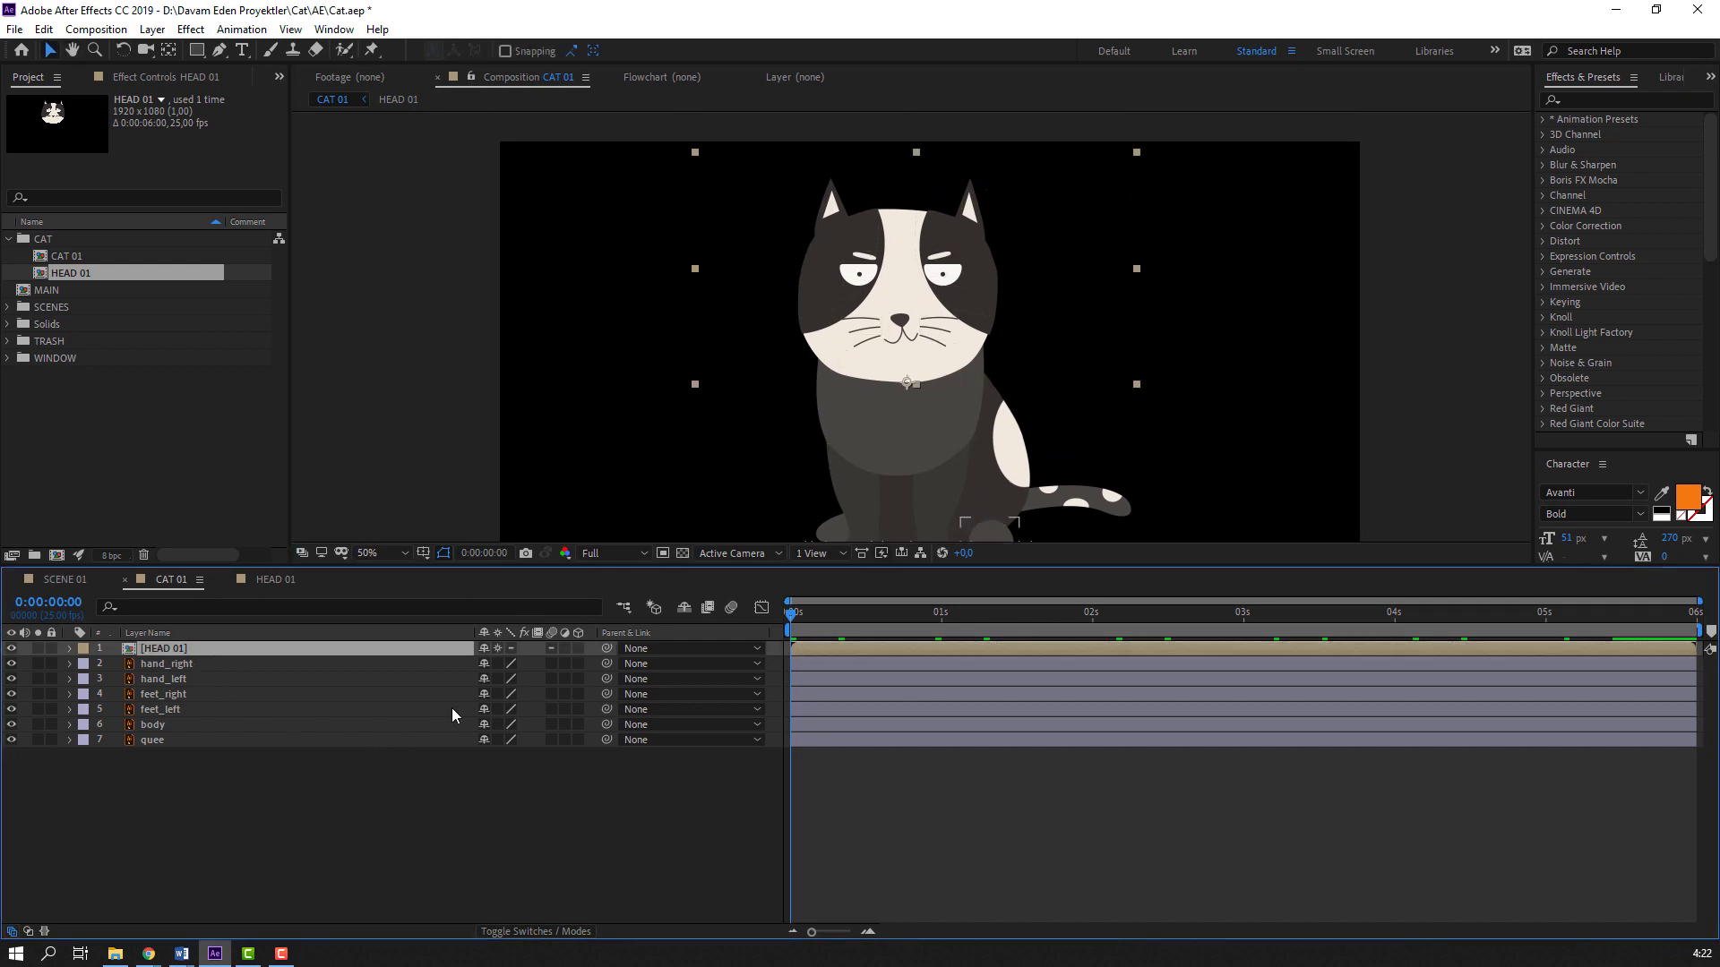
key(r)
mouse_move(504, 663)
mouse_down()
mouse_move(529, 662)
mouse_move(510, 663)
mouse_up()
key(ctrl+z)
key(r)
key(p)
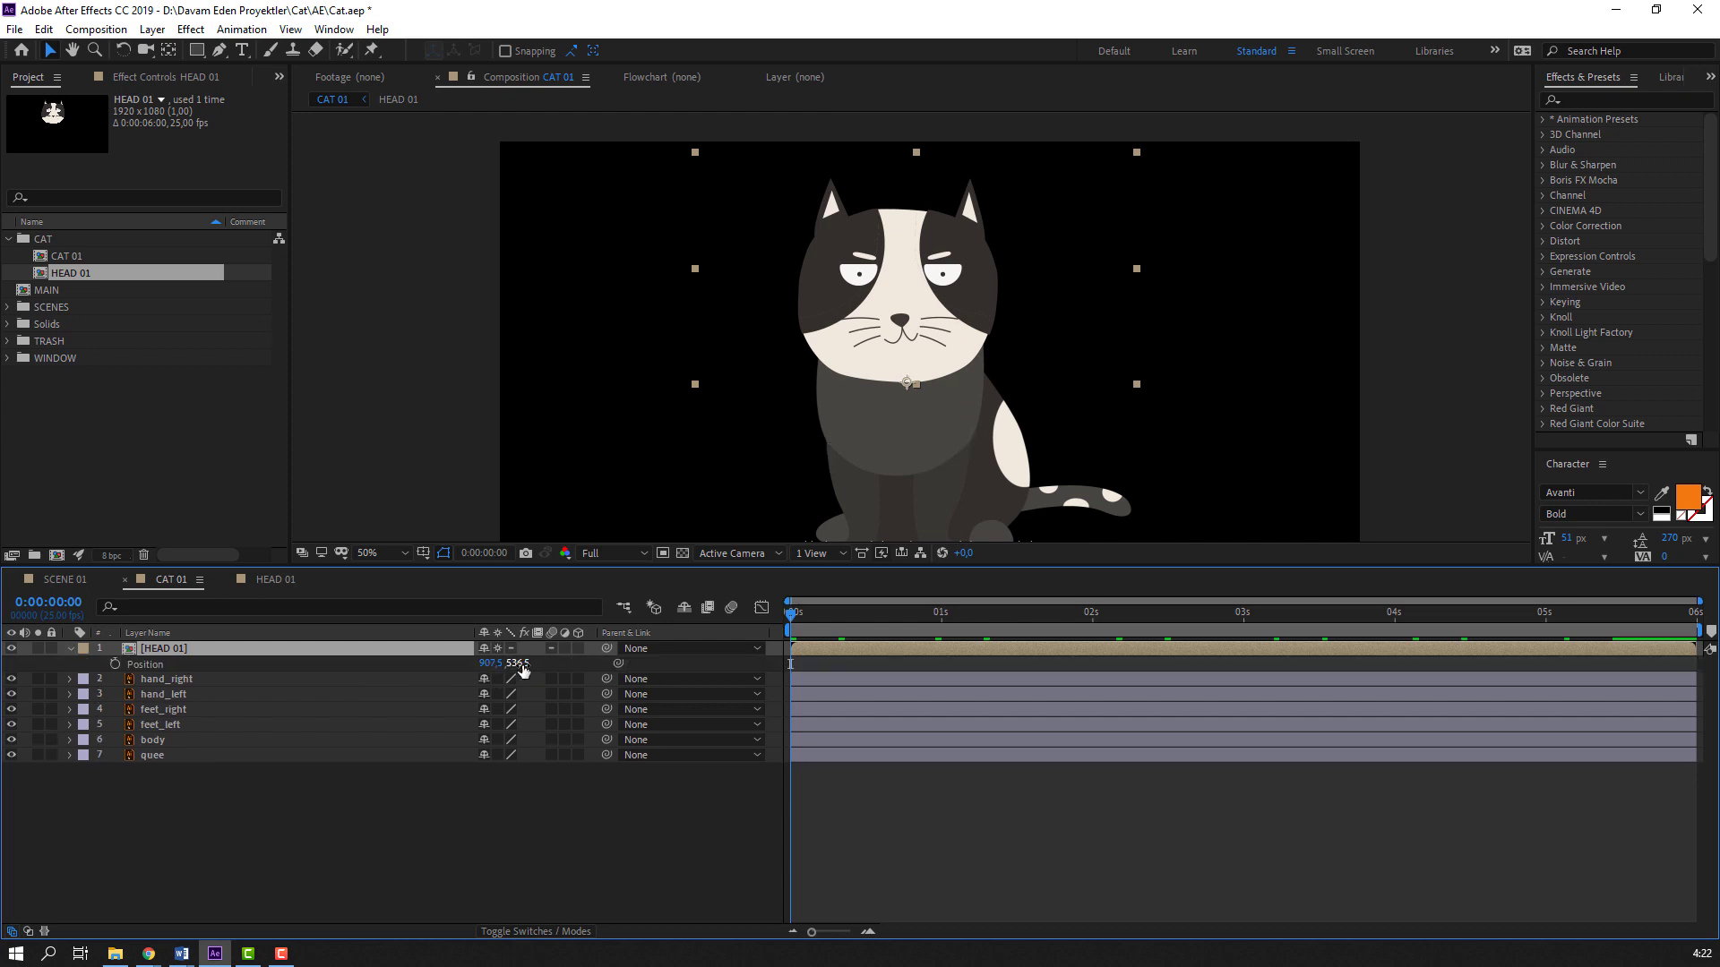
drag(519, 663, 523, 663)
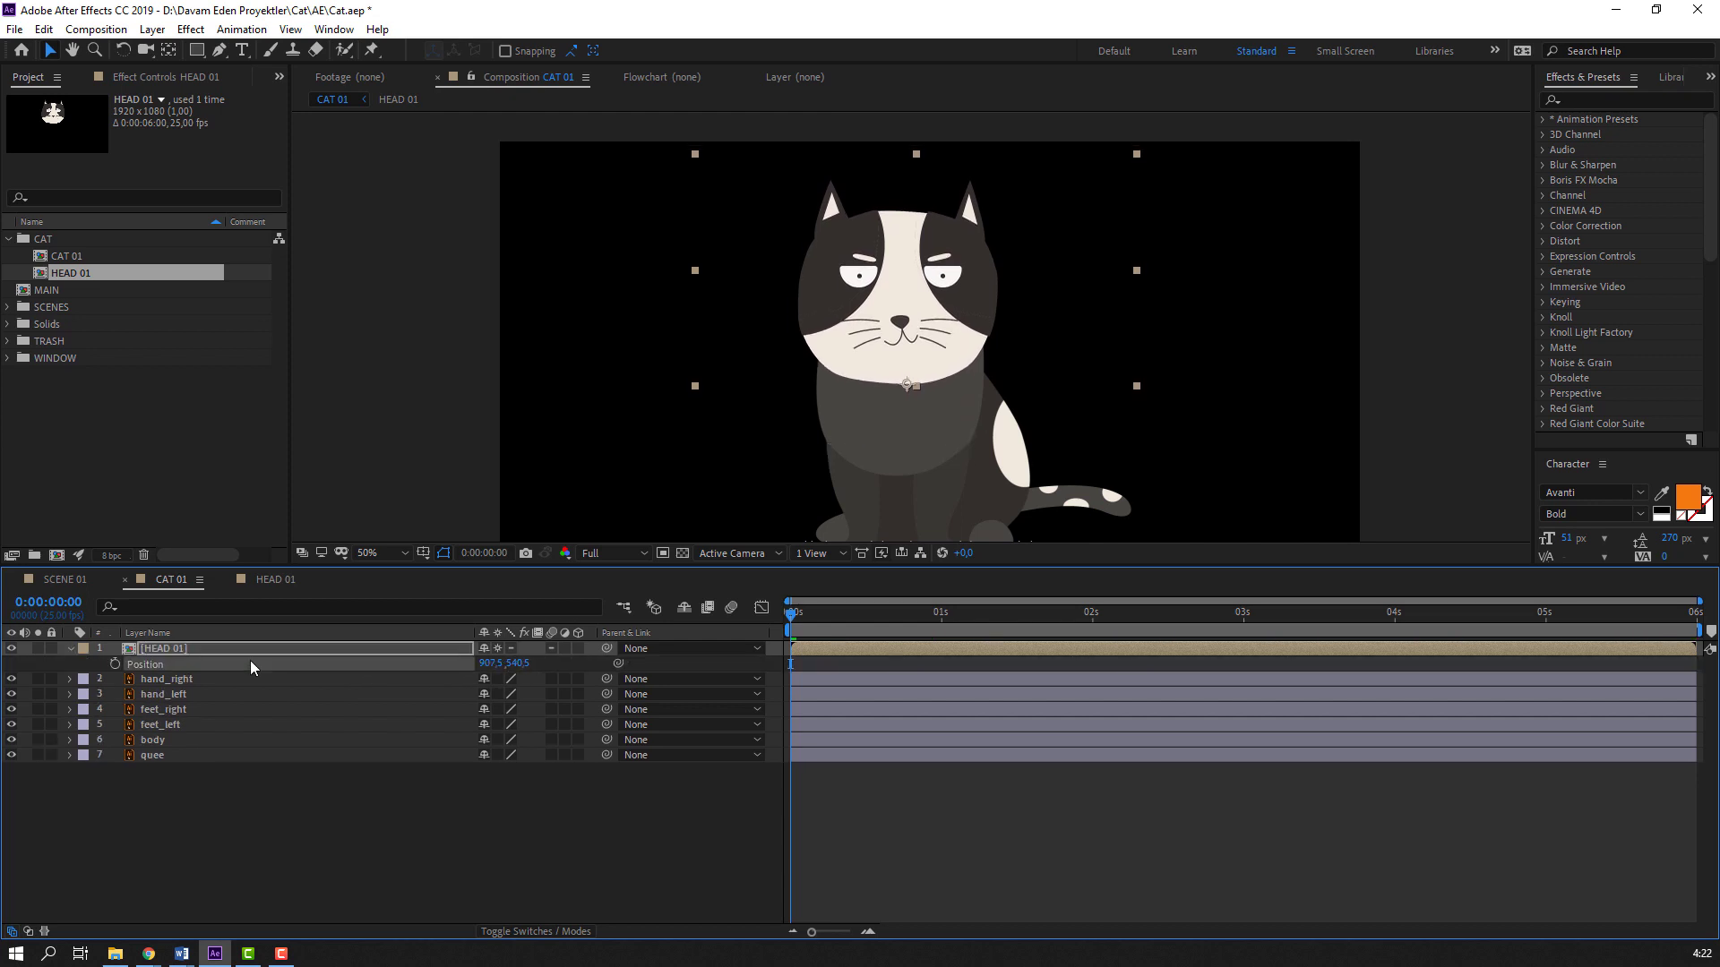
click(69, 649)
Save the project and enlarge the composition viewer by shrinking the timeline area
key(ctrl+s)
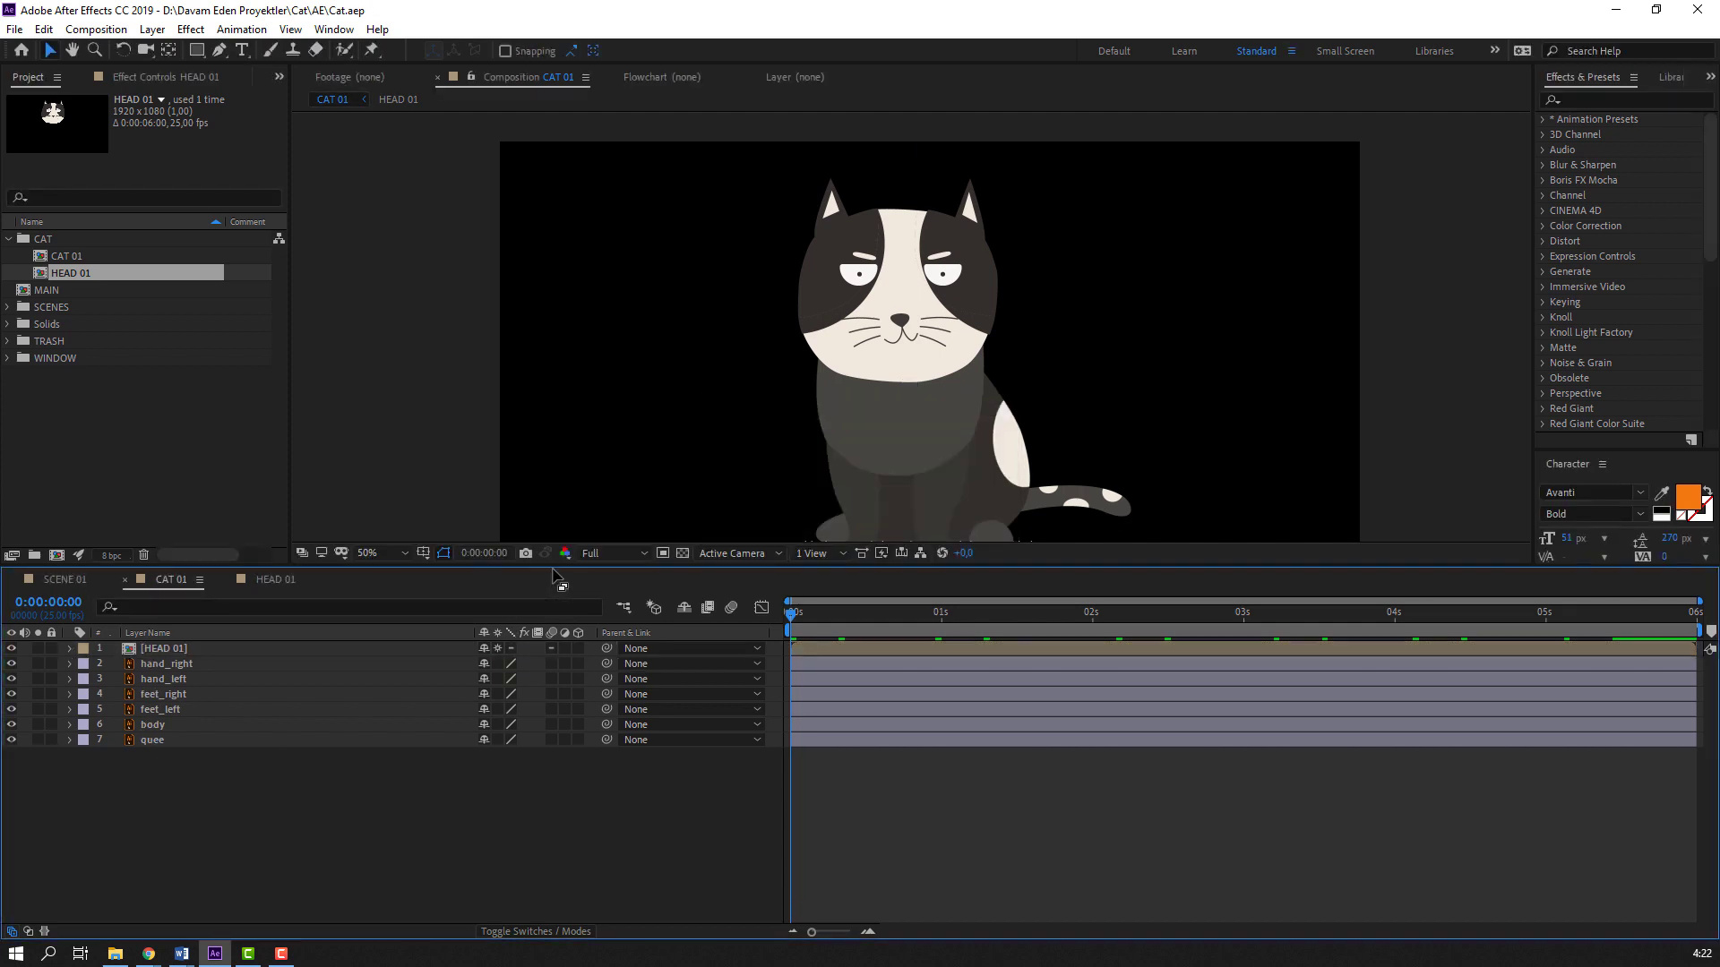
drag(553, 566, 555, 669)
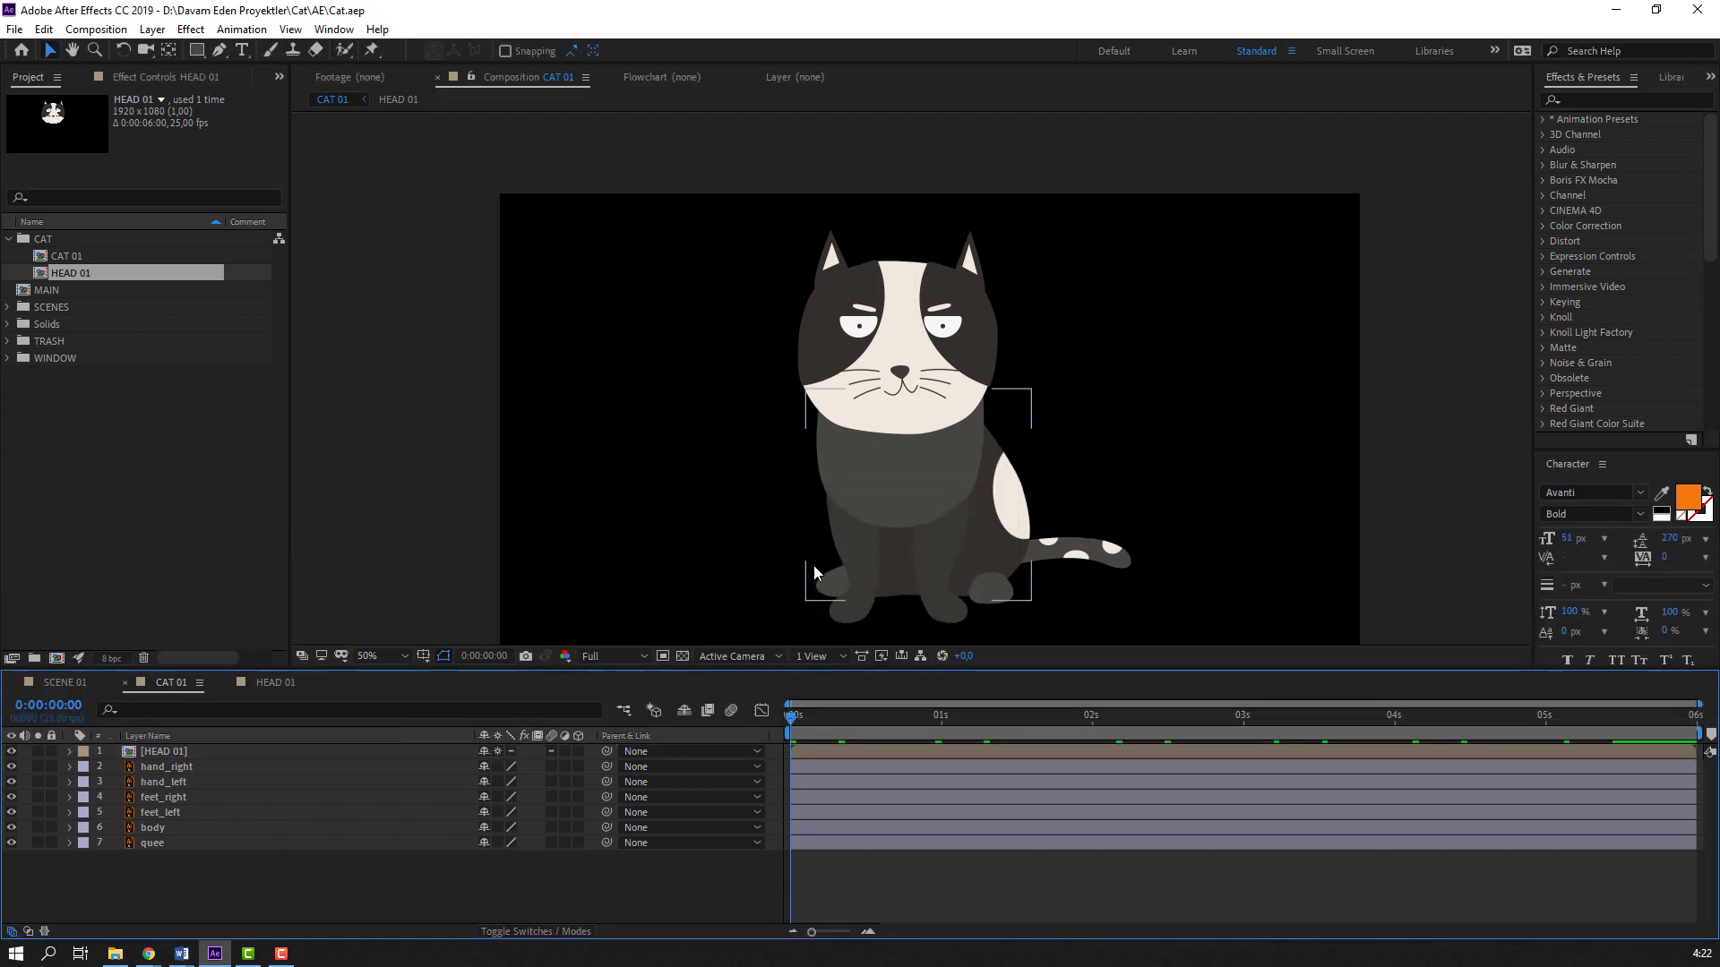
Move the hand_left layer's anchor point up to the top of the front leg, near the chest edge
click(844, 555)
scroll(762, 593, up, 1)
drag(702, 583, 716, 245)
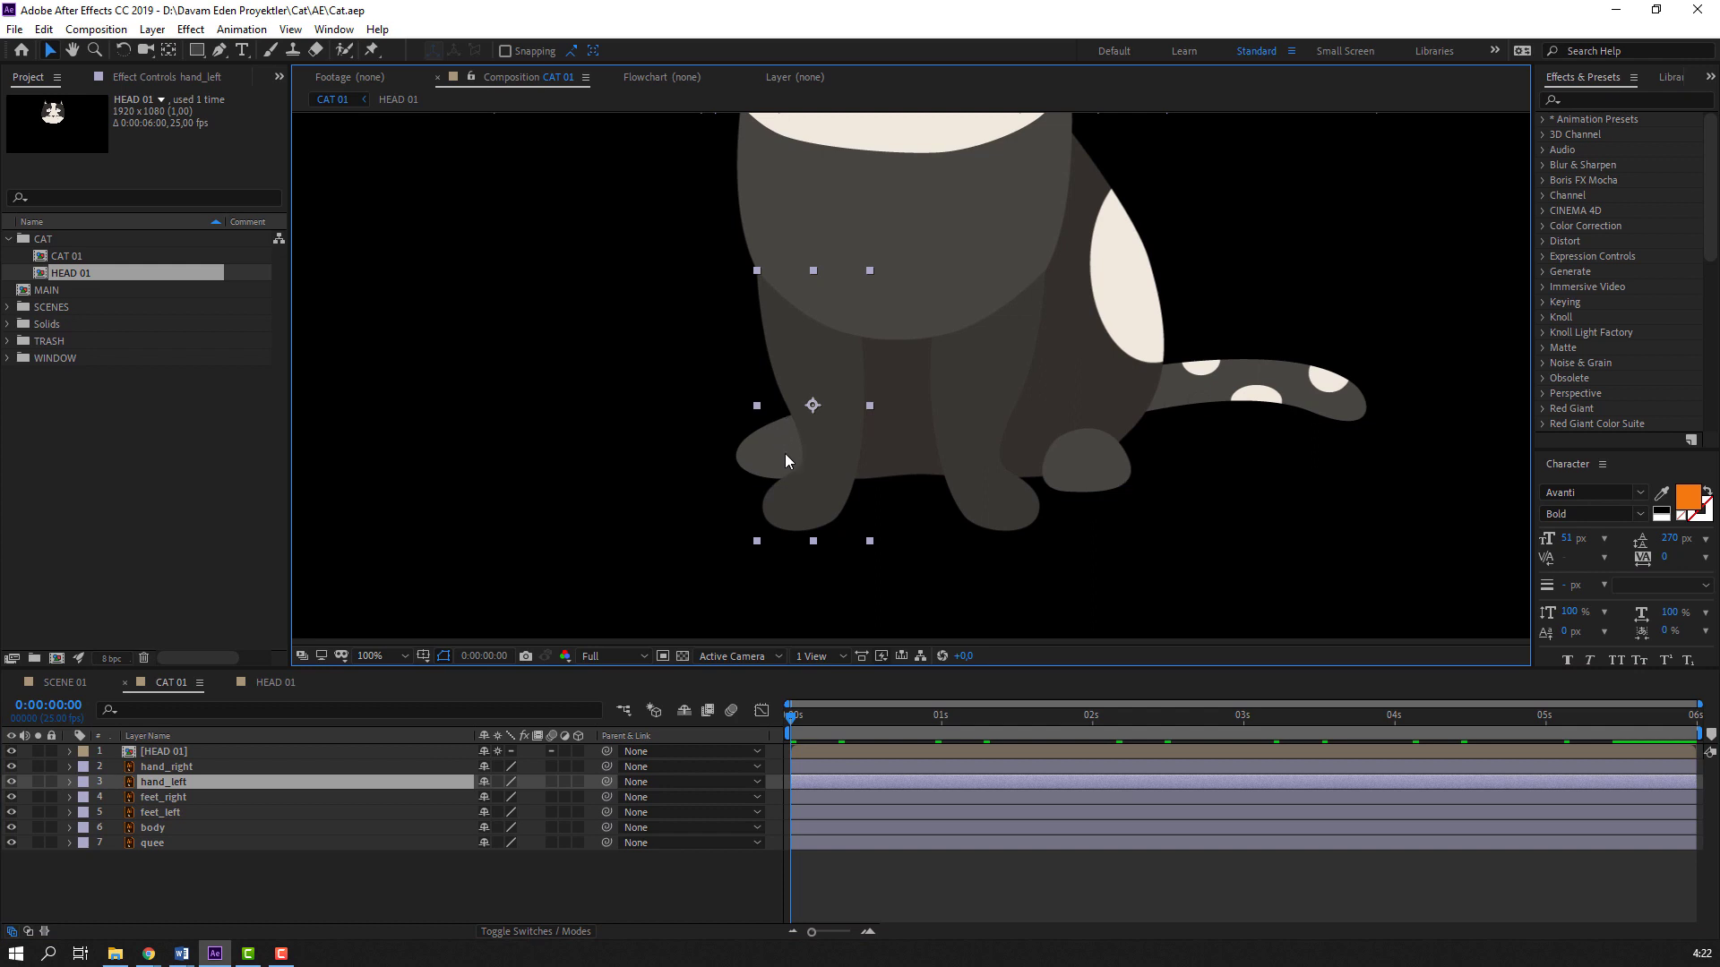
key(period)
drag(764, 403, 774, 366)
key(ctrl+z)
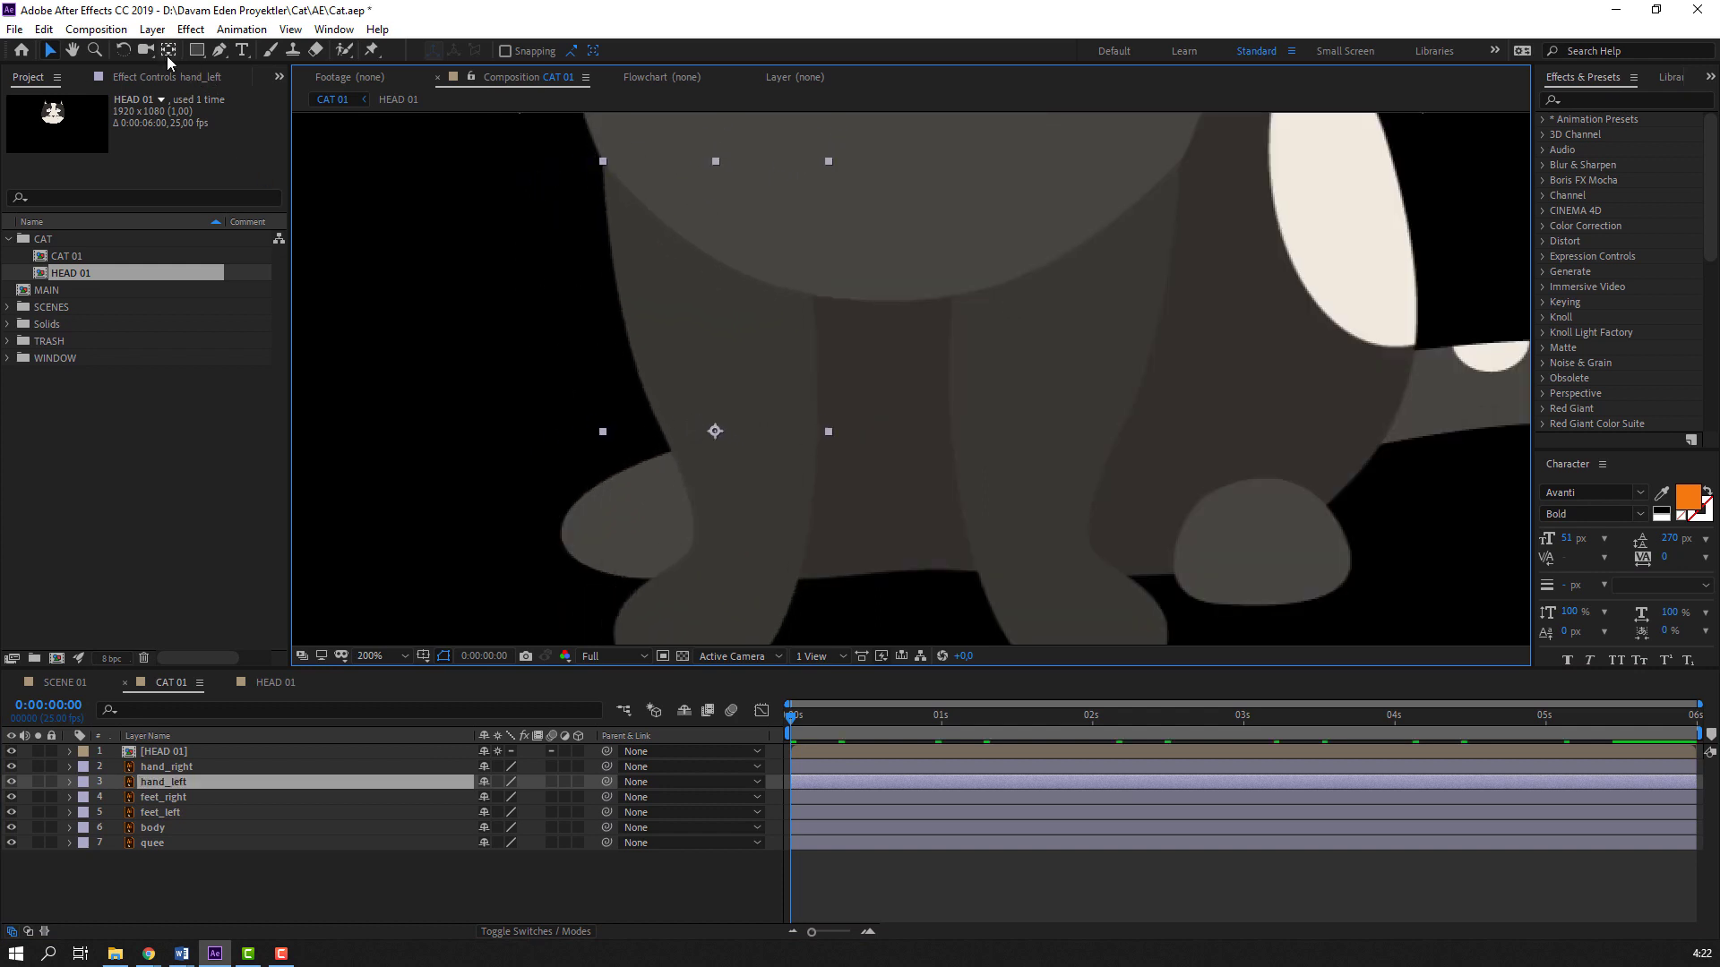
click(167, 52)
drag(714, 431, 707, 267)
key(v)
scroll(963, 390, down, 2)
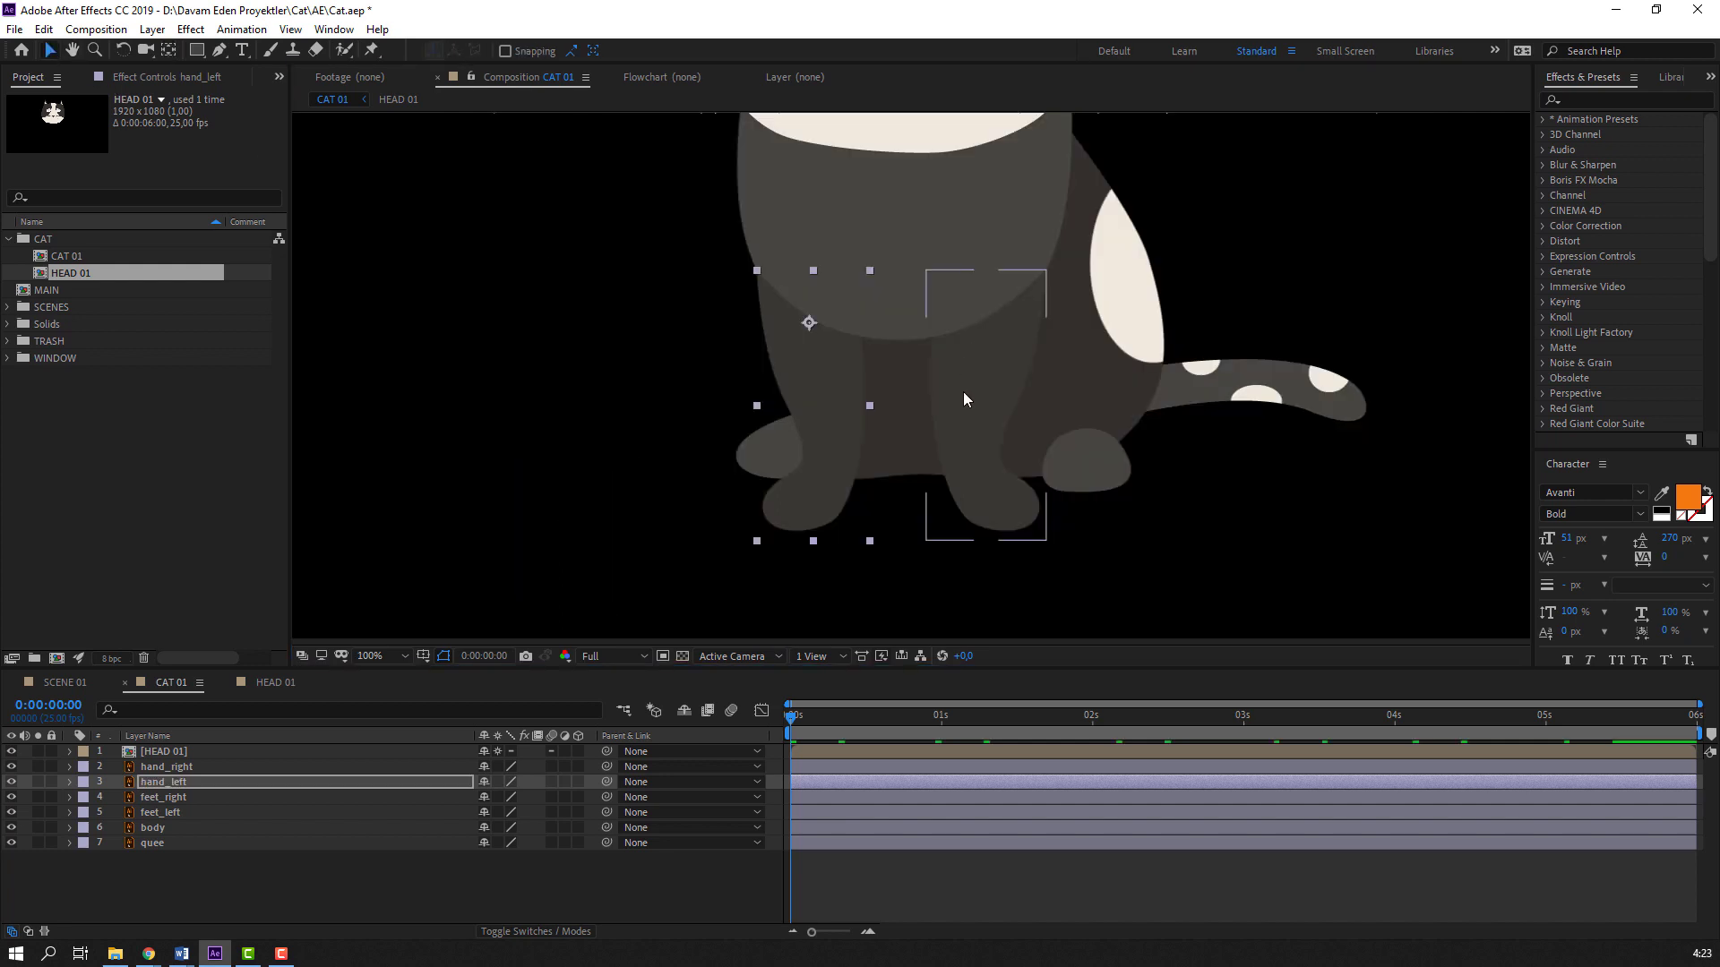
Move the hand_right layer's anchor point up to the top of its leg, near the chest edge
click(966, 389)
click(173, 52)
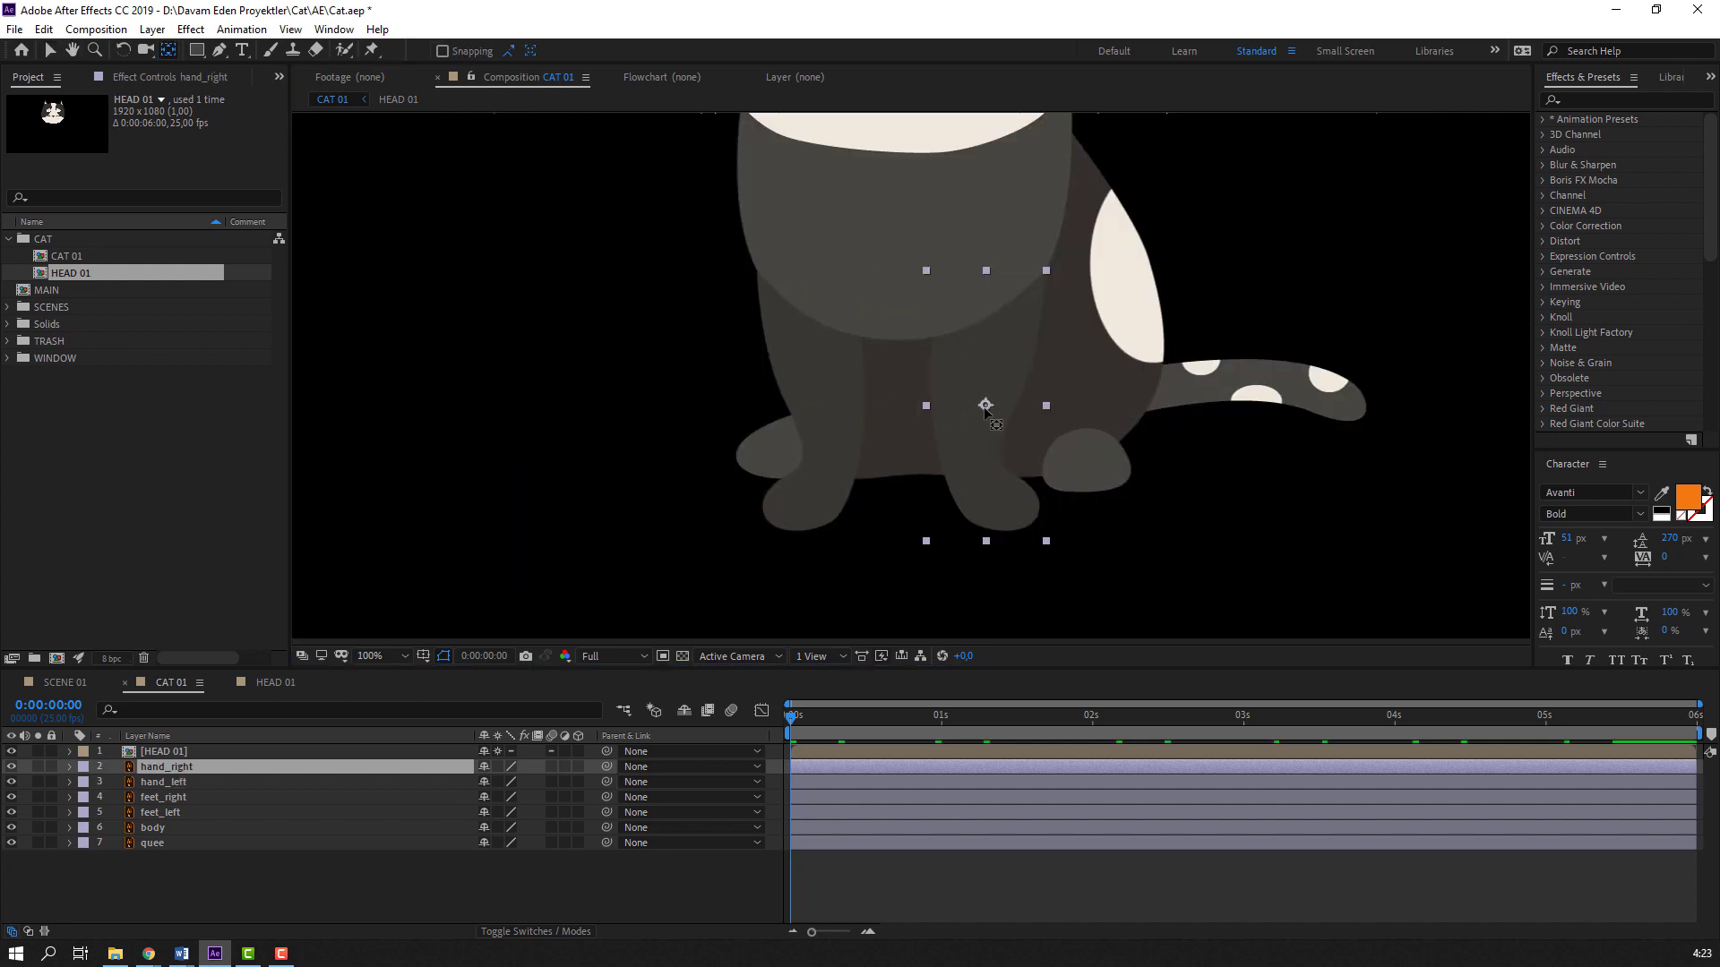
drag(985, 406, 985, 385)
key(v)
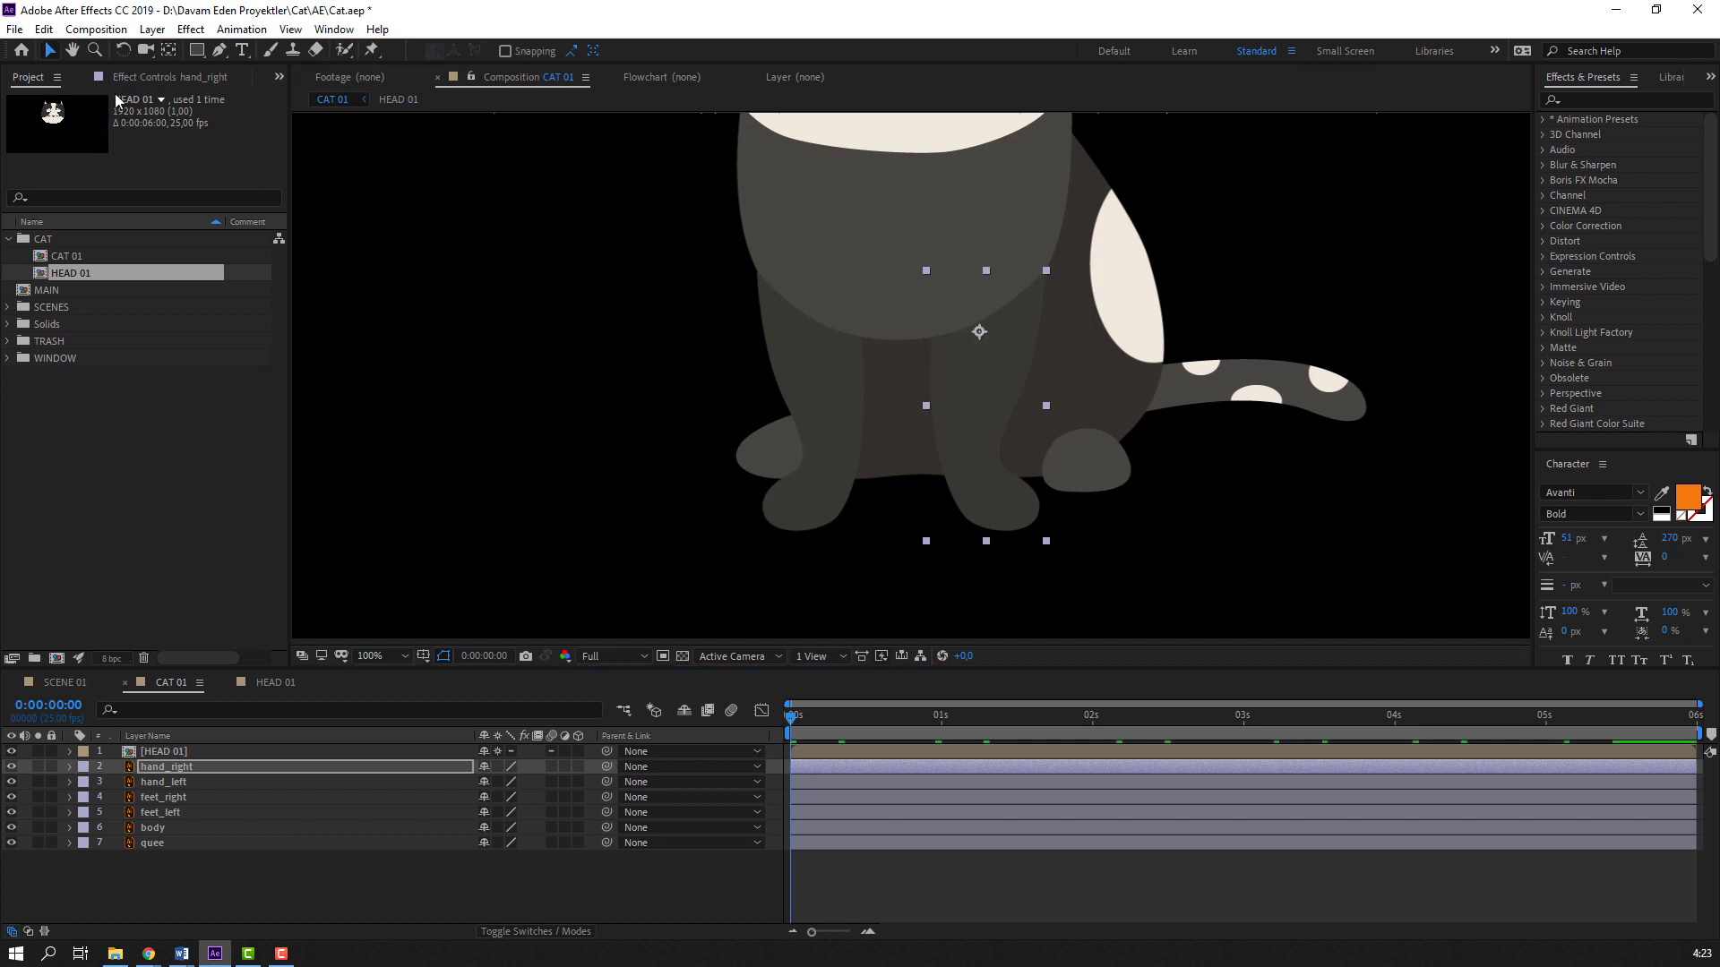
Check what the body layer contains by toggling its visibility off and on
click(164, 830)
click(6, 828)
click(9, 828)
click(9, 827)
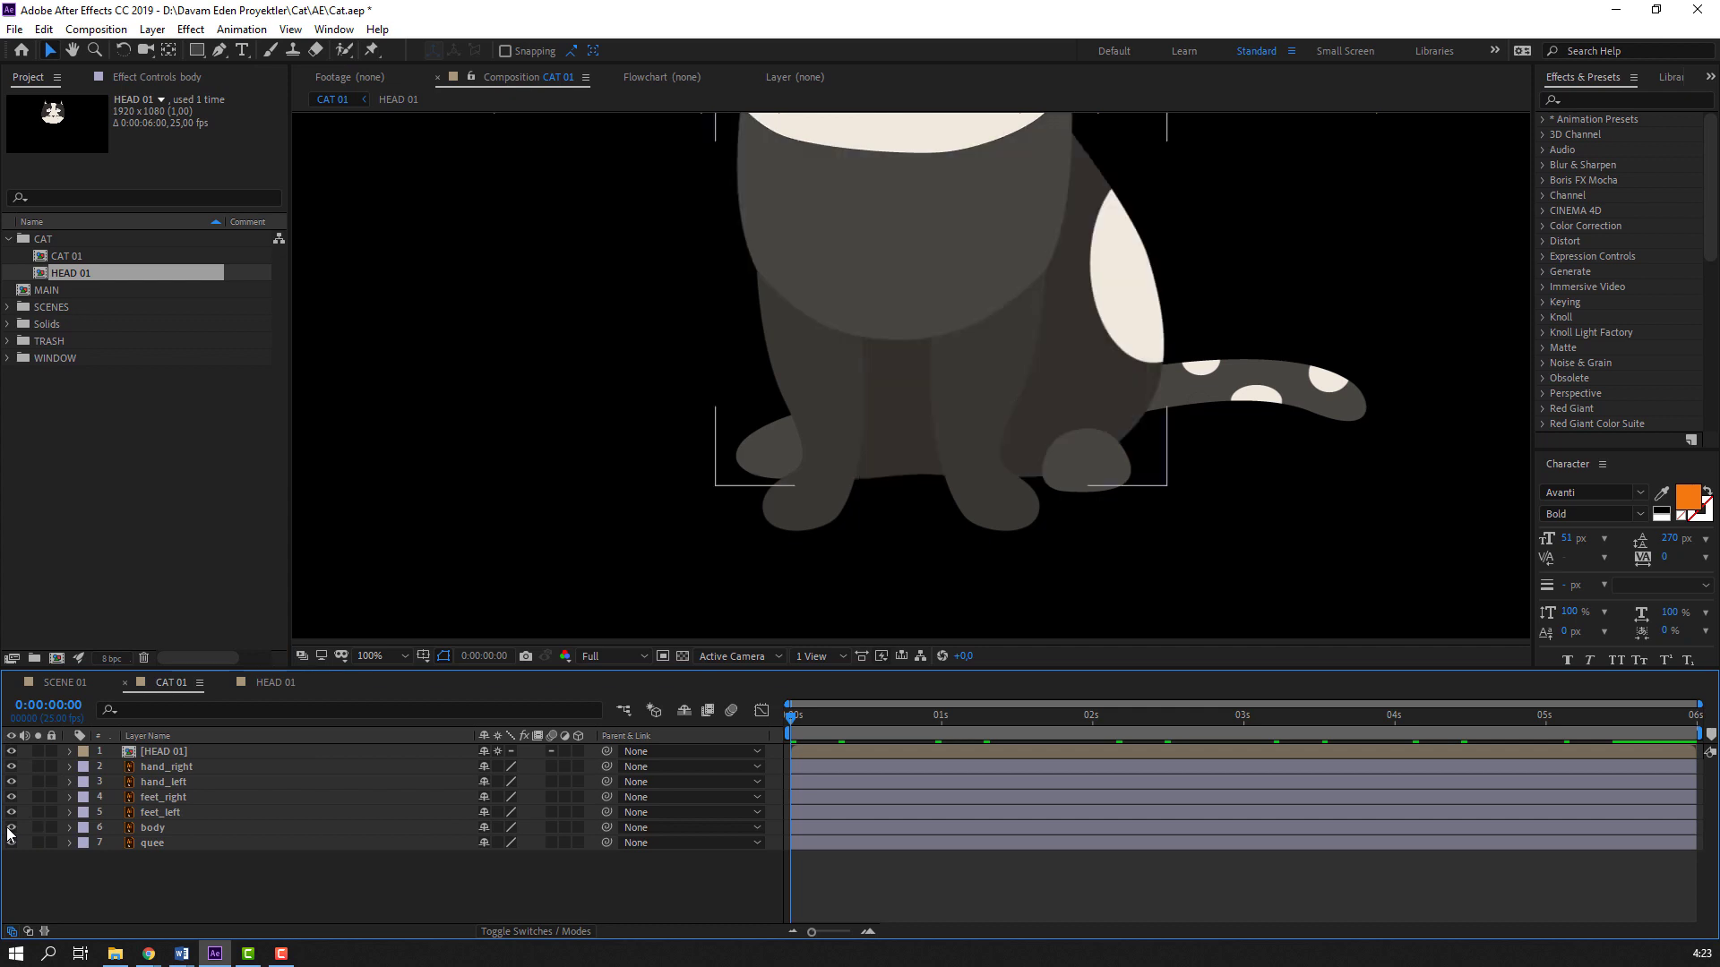
Solo the quee tail layer and move its anchor point to the tail's base, at the end that joins the body
key(comma)
click(1136, 384)
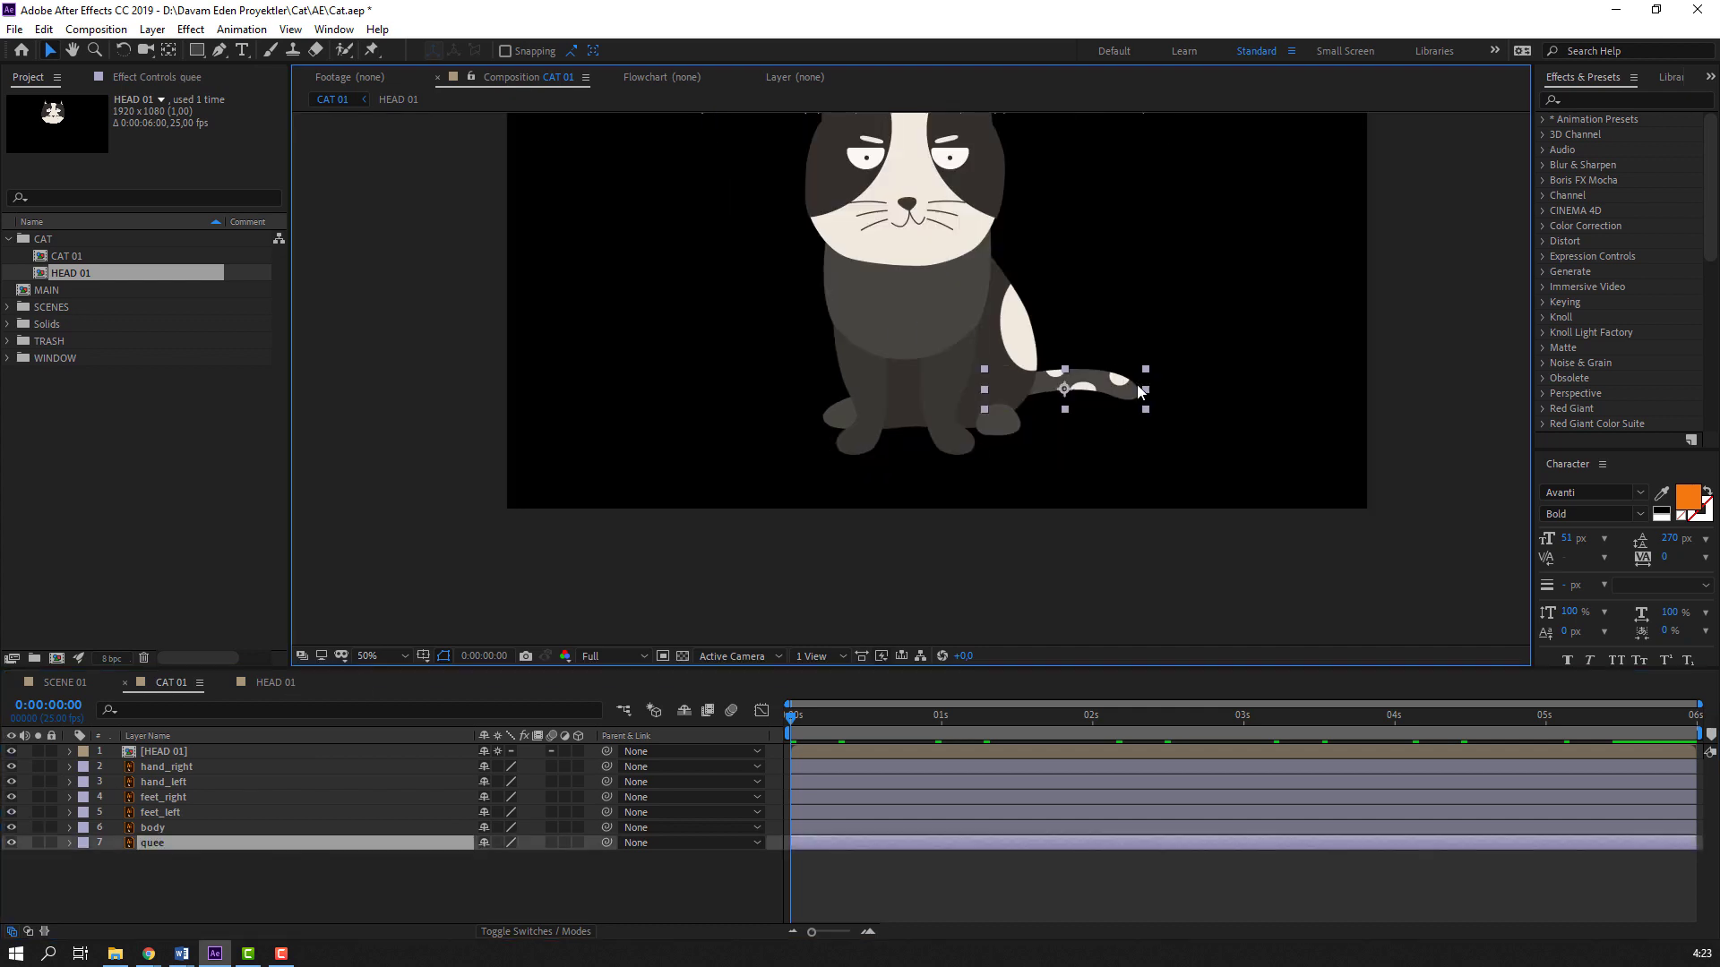
key(period)
click(37, 843)
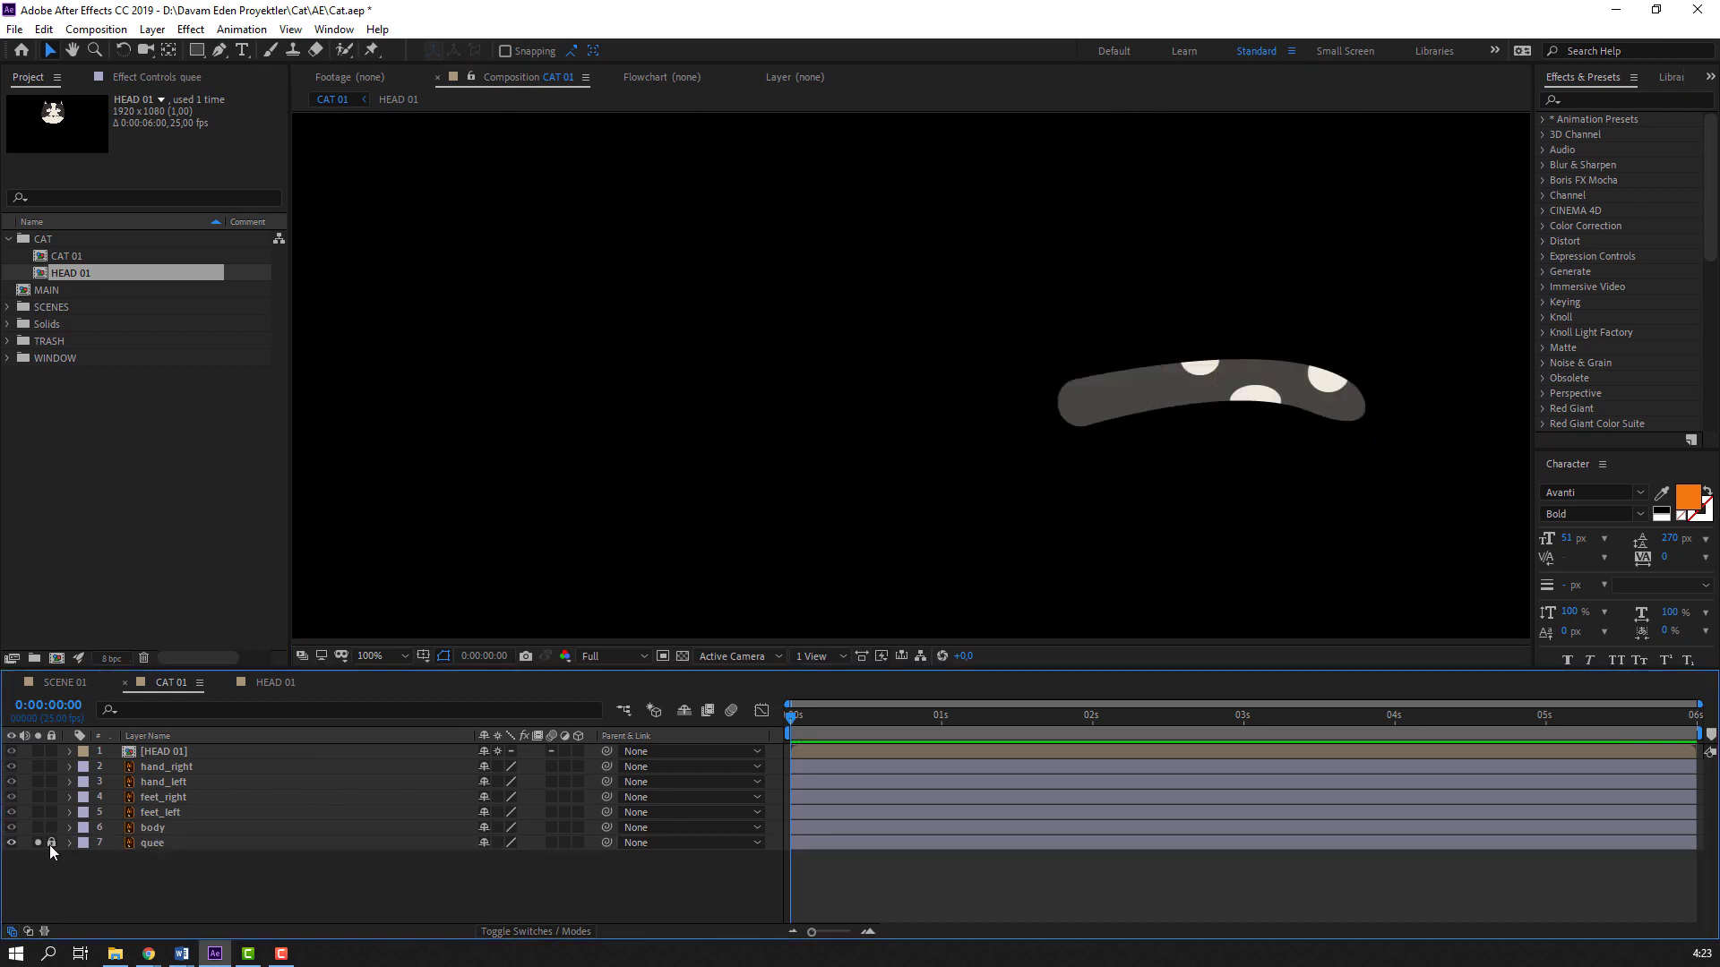
key(y)
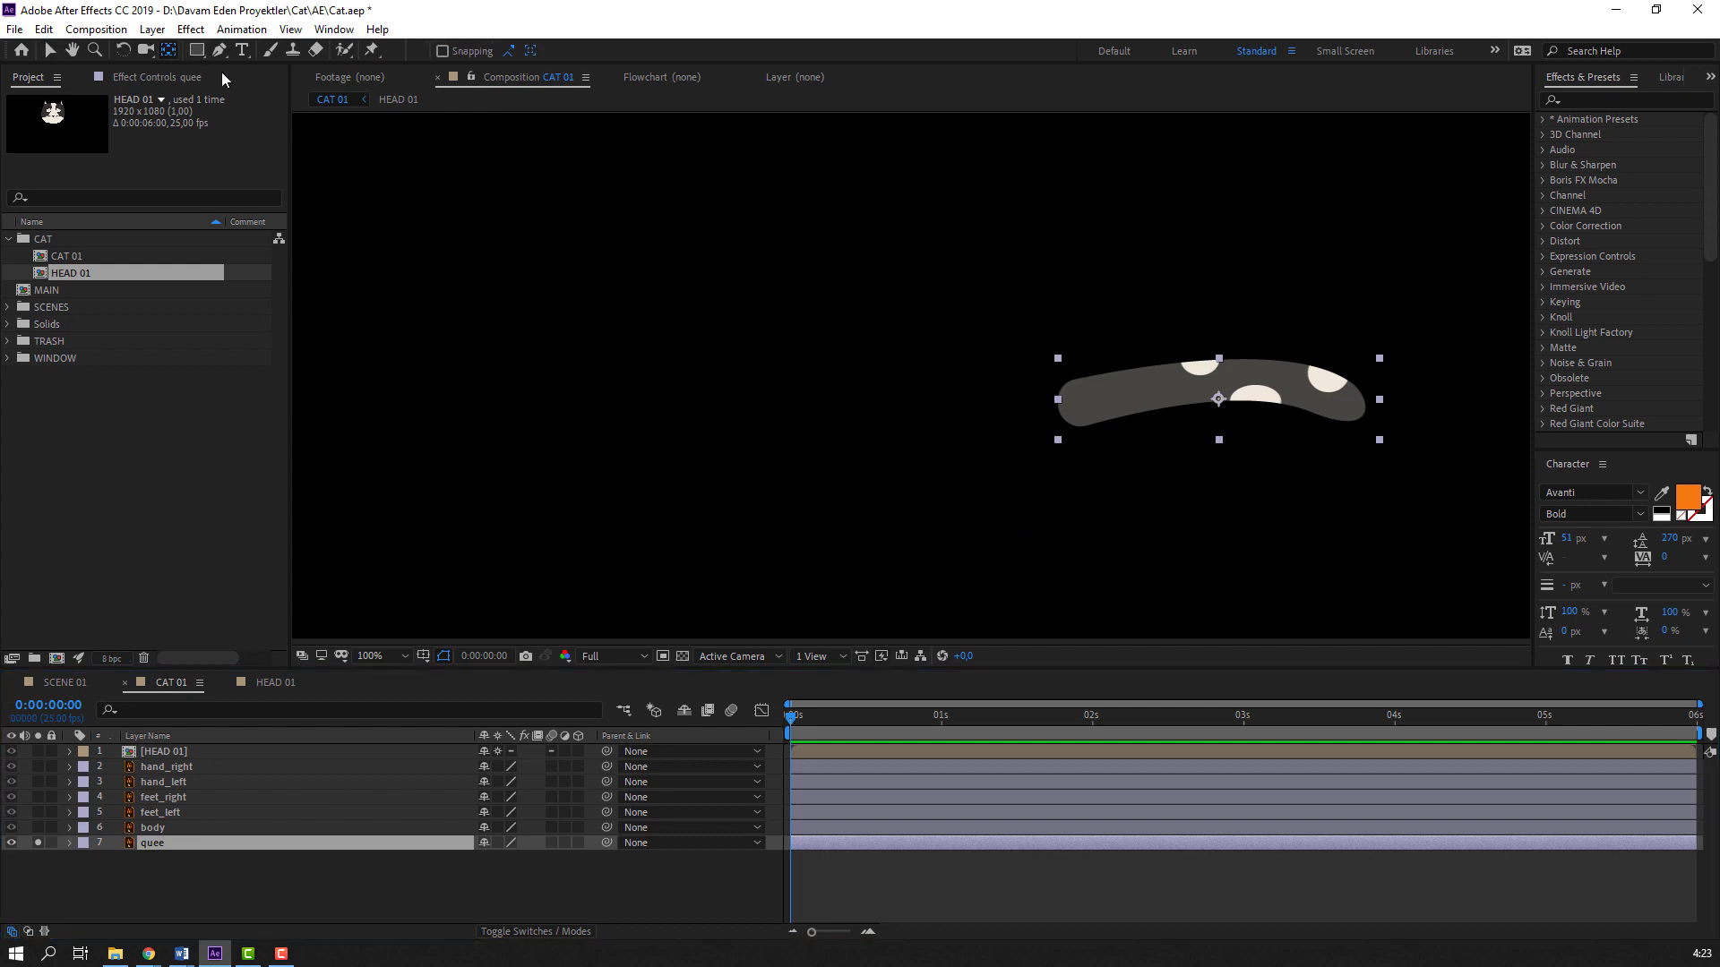
drag(1218, 398, 1066, 403)
click(50, 51)
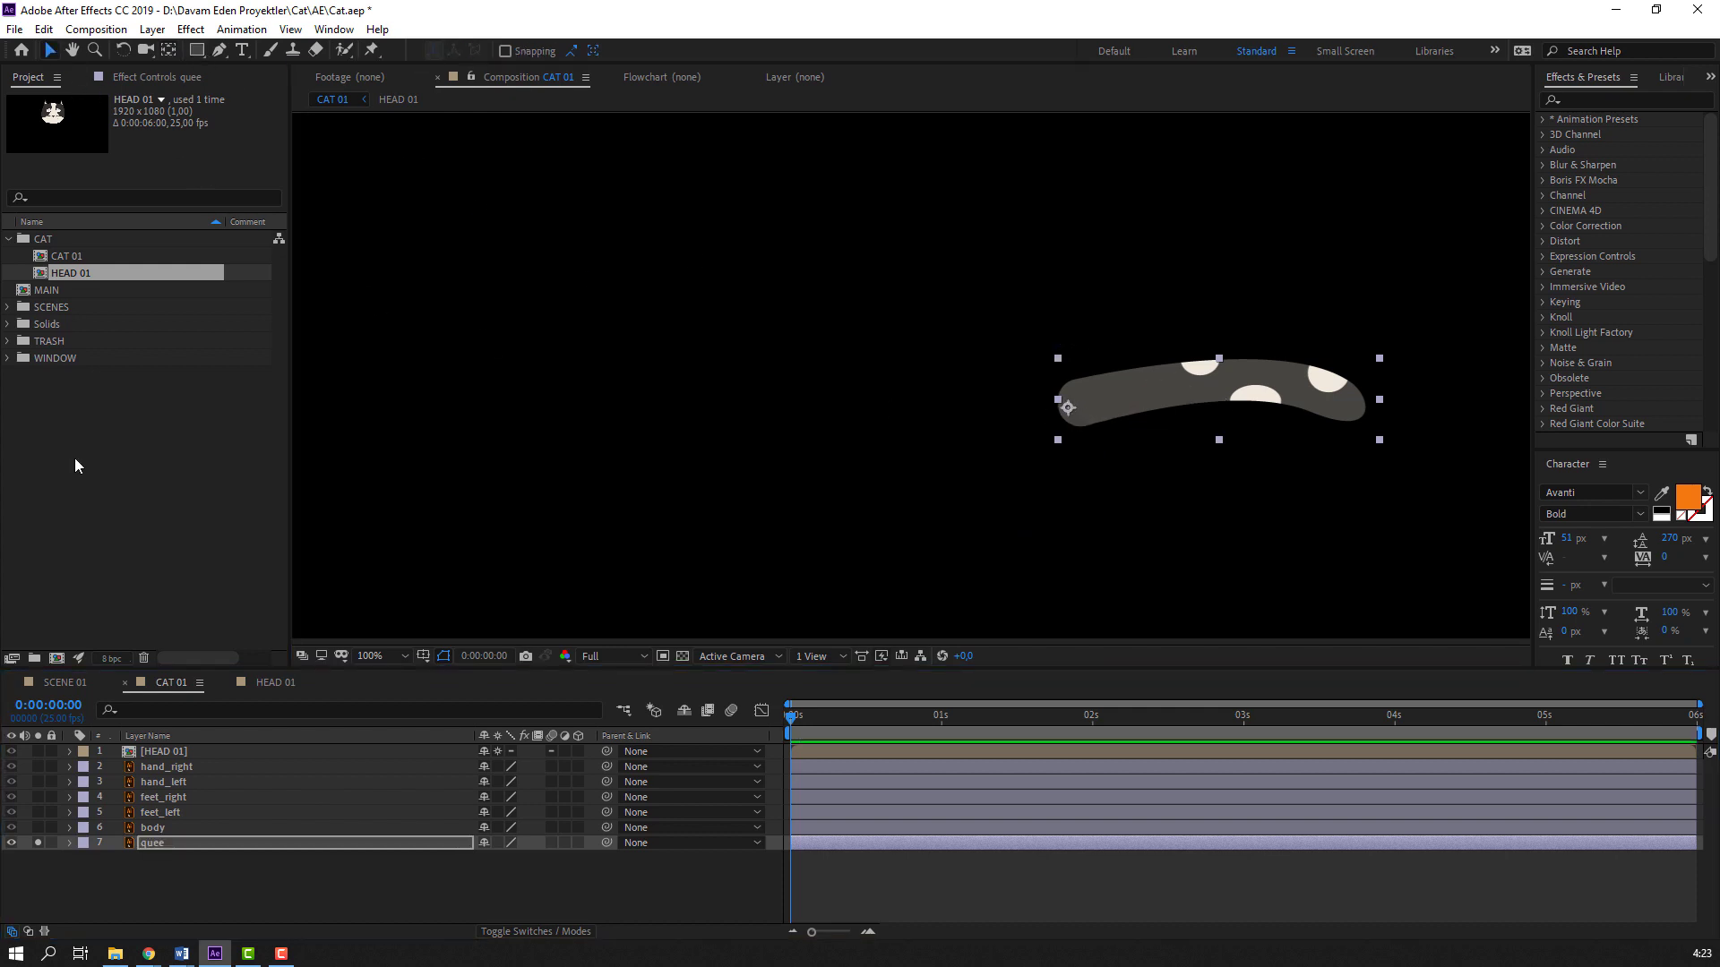
Turn off solo for the quee layer and fit the whole CAT 01 composition in the view, up to 100%
click(38, 843)
click(111, 873)
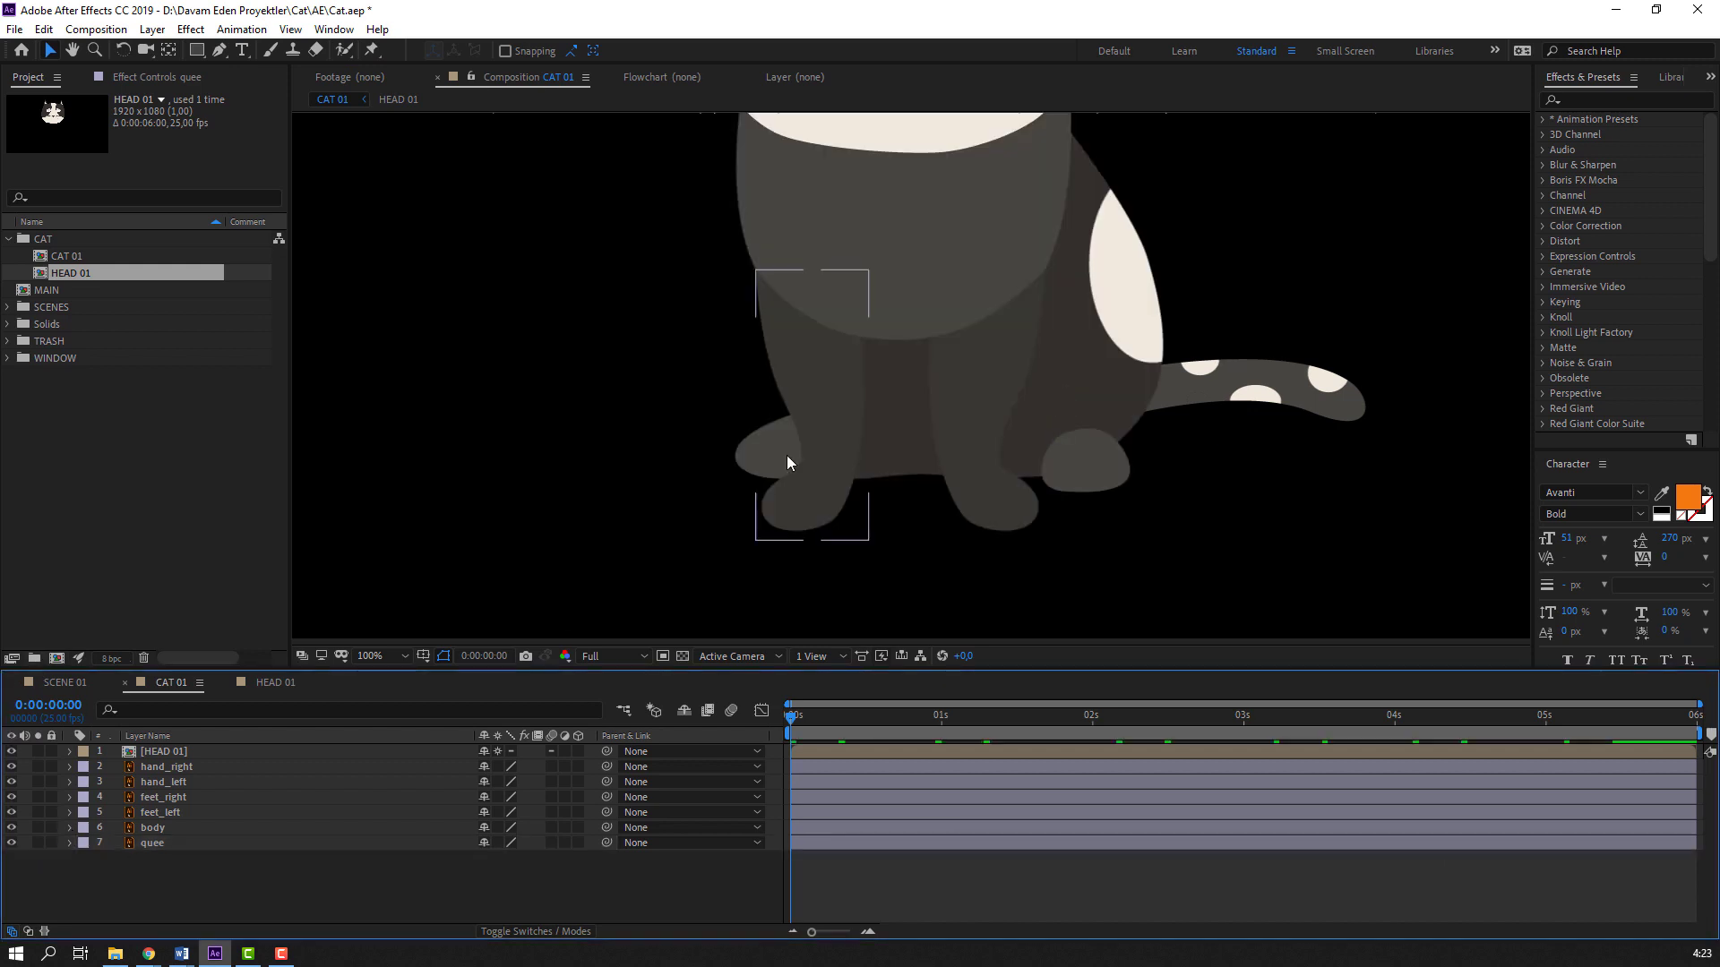
scroll(787, 455, down, 2)
click(380, 656)
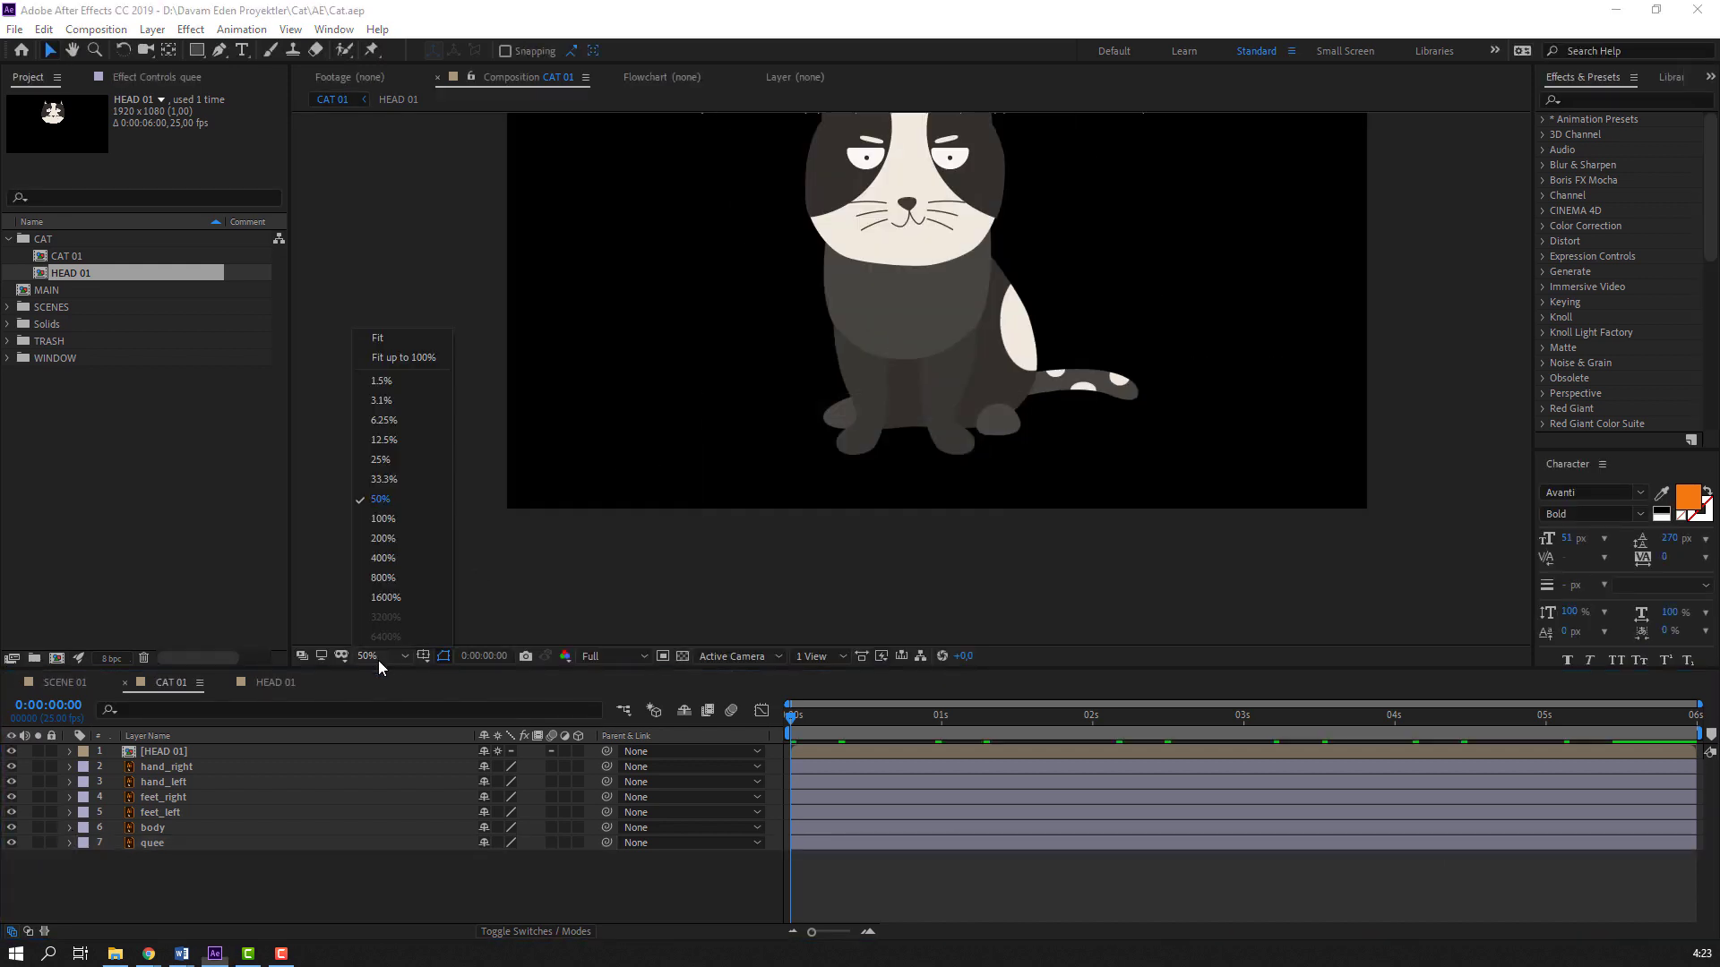
click(421, 357)
Test the tail's pivot by rotating the quee layer, and undo the rotation
click(170, 842)
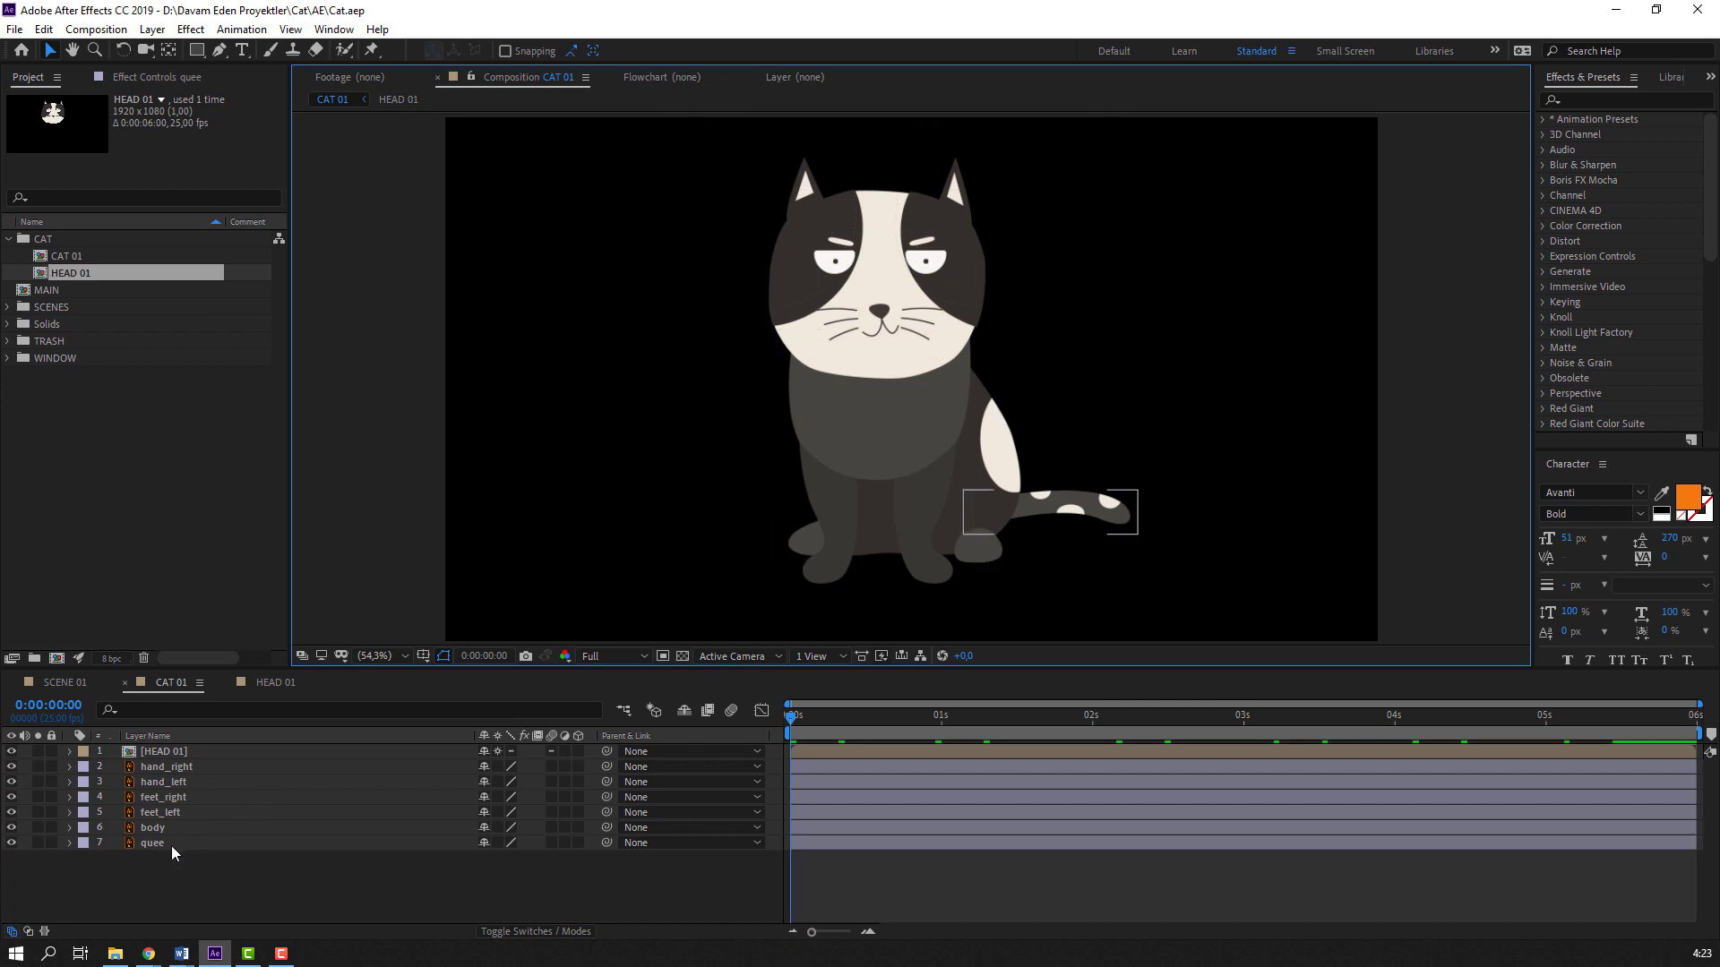
key(r)
drag(504, 858, 536, 815)
key(ctrl+z)
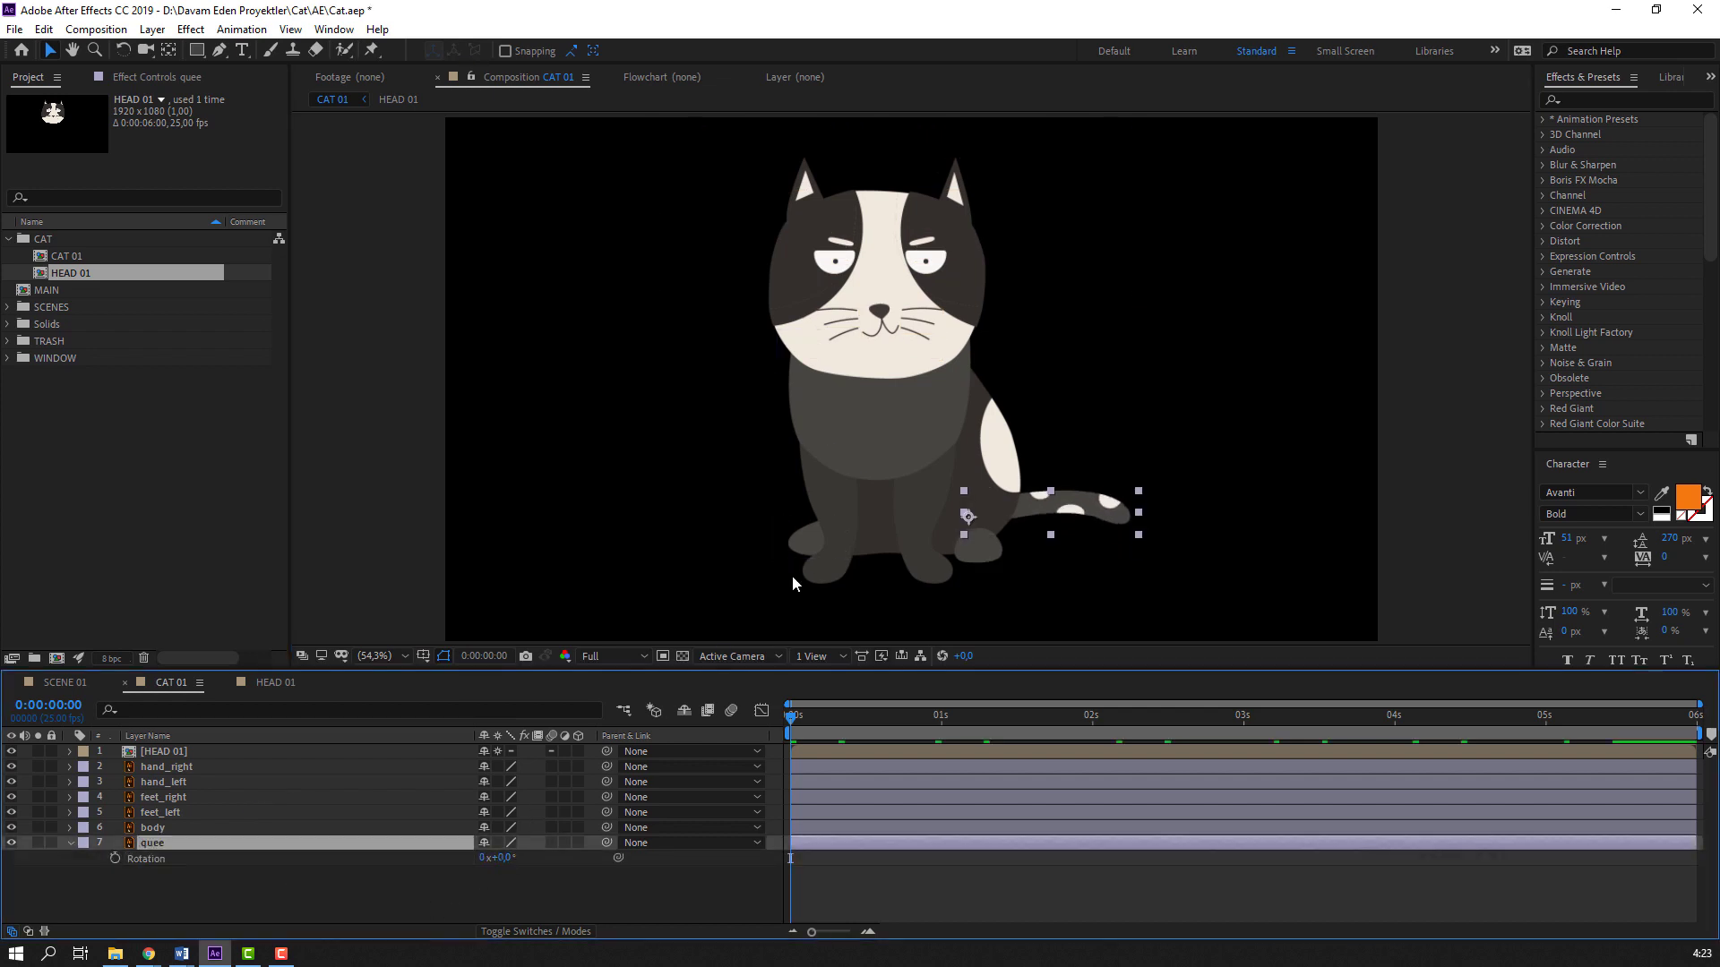
Collapse the quee layer's rotation property and save the project
click(820, 547)
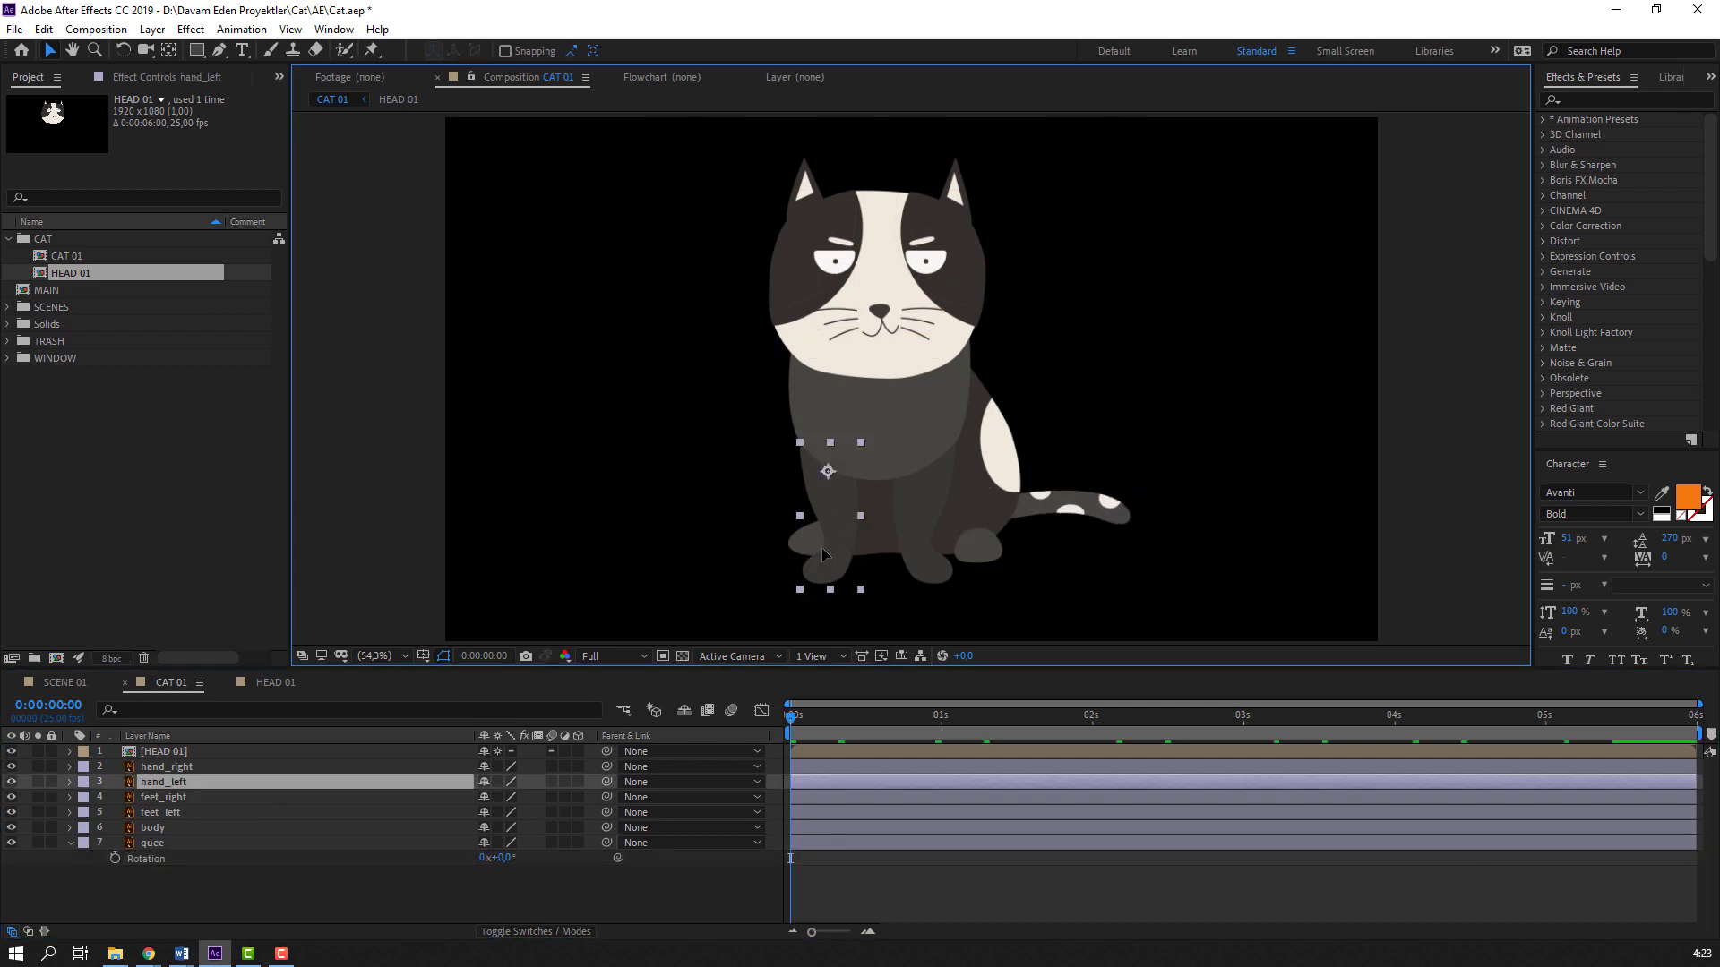
click(71, 843)
mouse_move(844, 506)
mouse_down()
mouse_move(782, 507)
mouse_move(826, 487)
mouse_up()
click(128, 881)
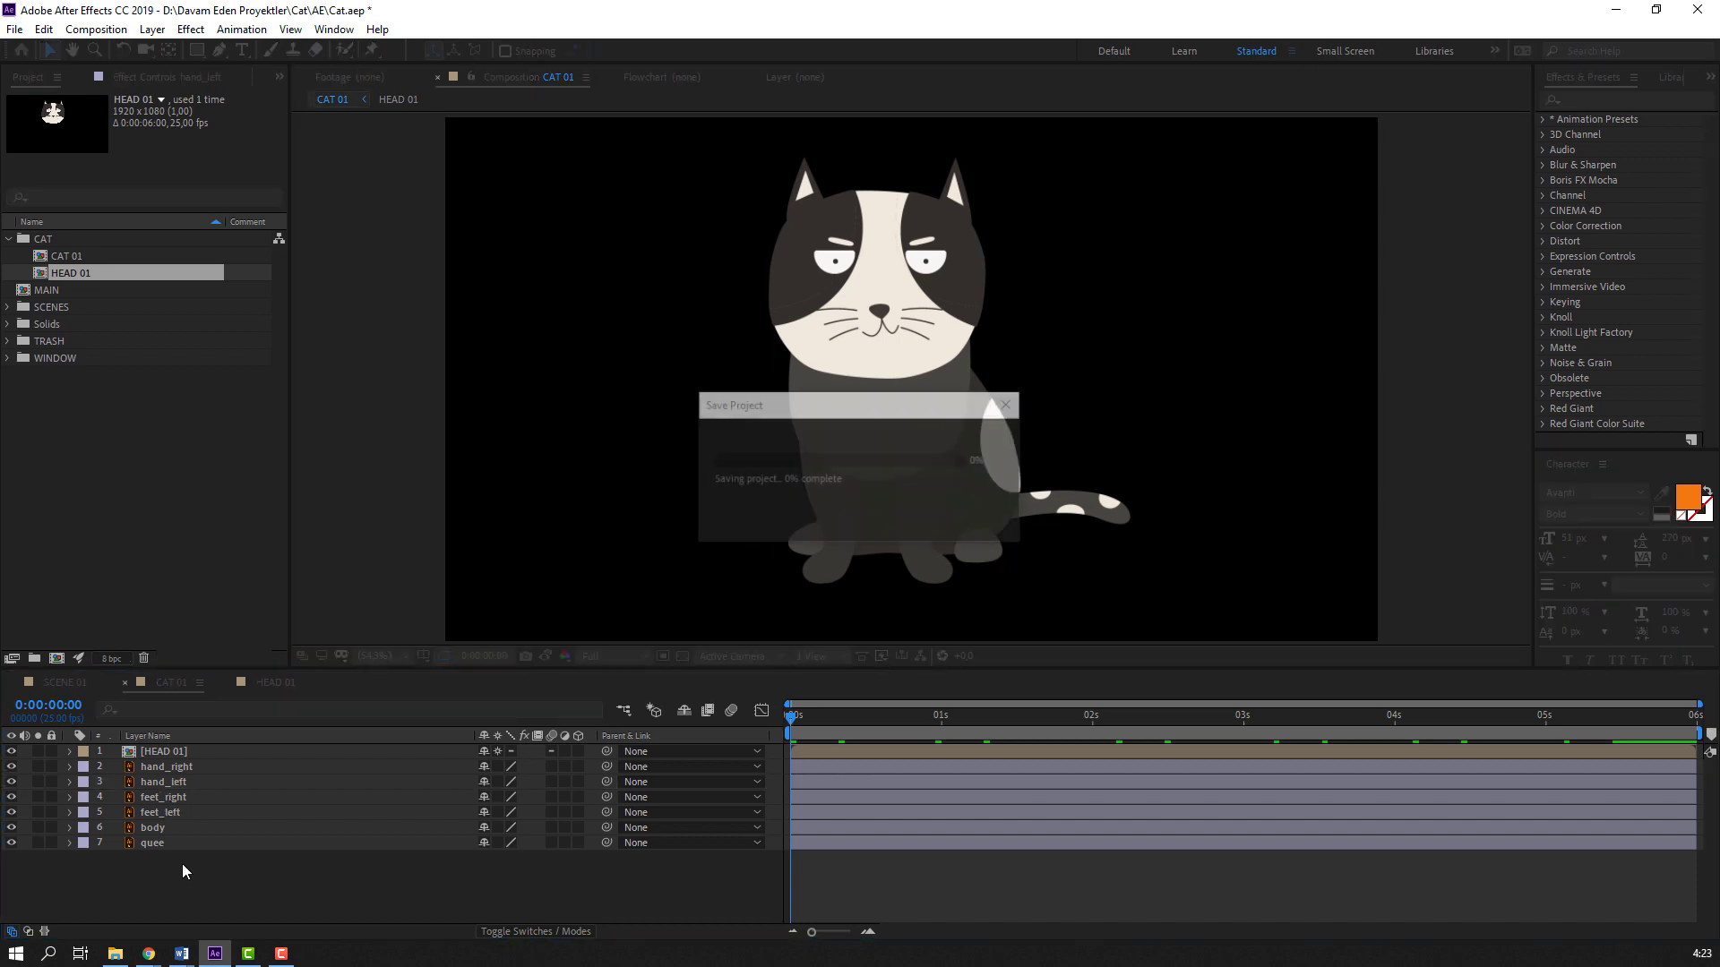
Reveal the hand_left layer's source file in Explorer and open the cat artwork in Illustrator
click(824, 533)
click(824, 534)
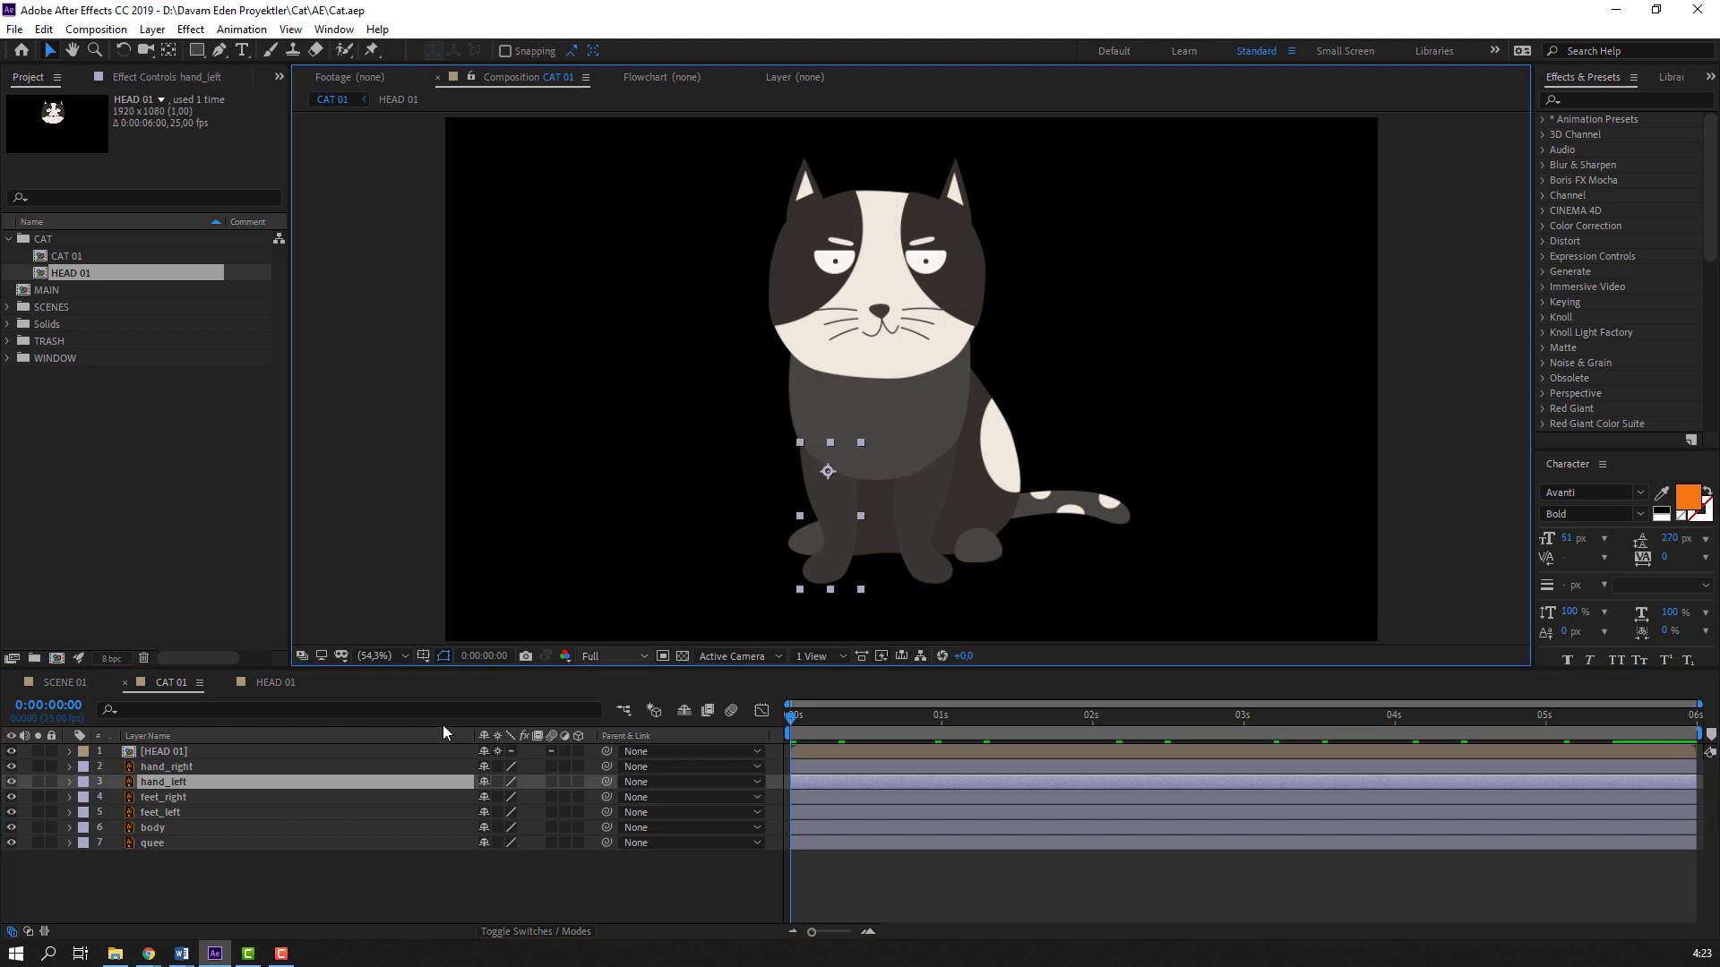
right_click(170, 782)
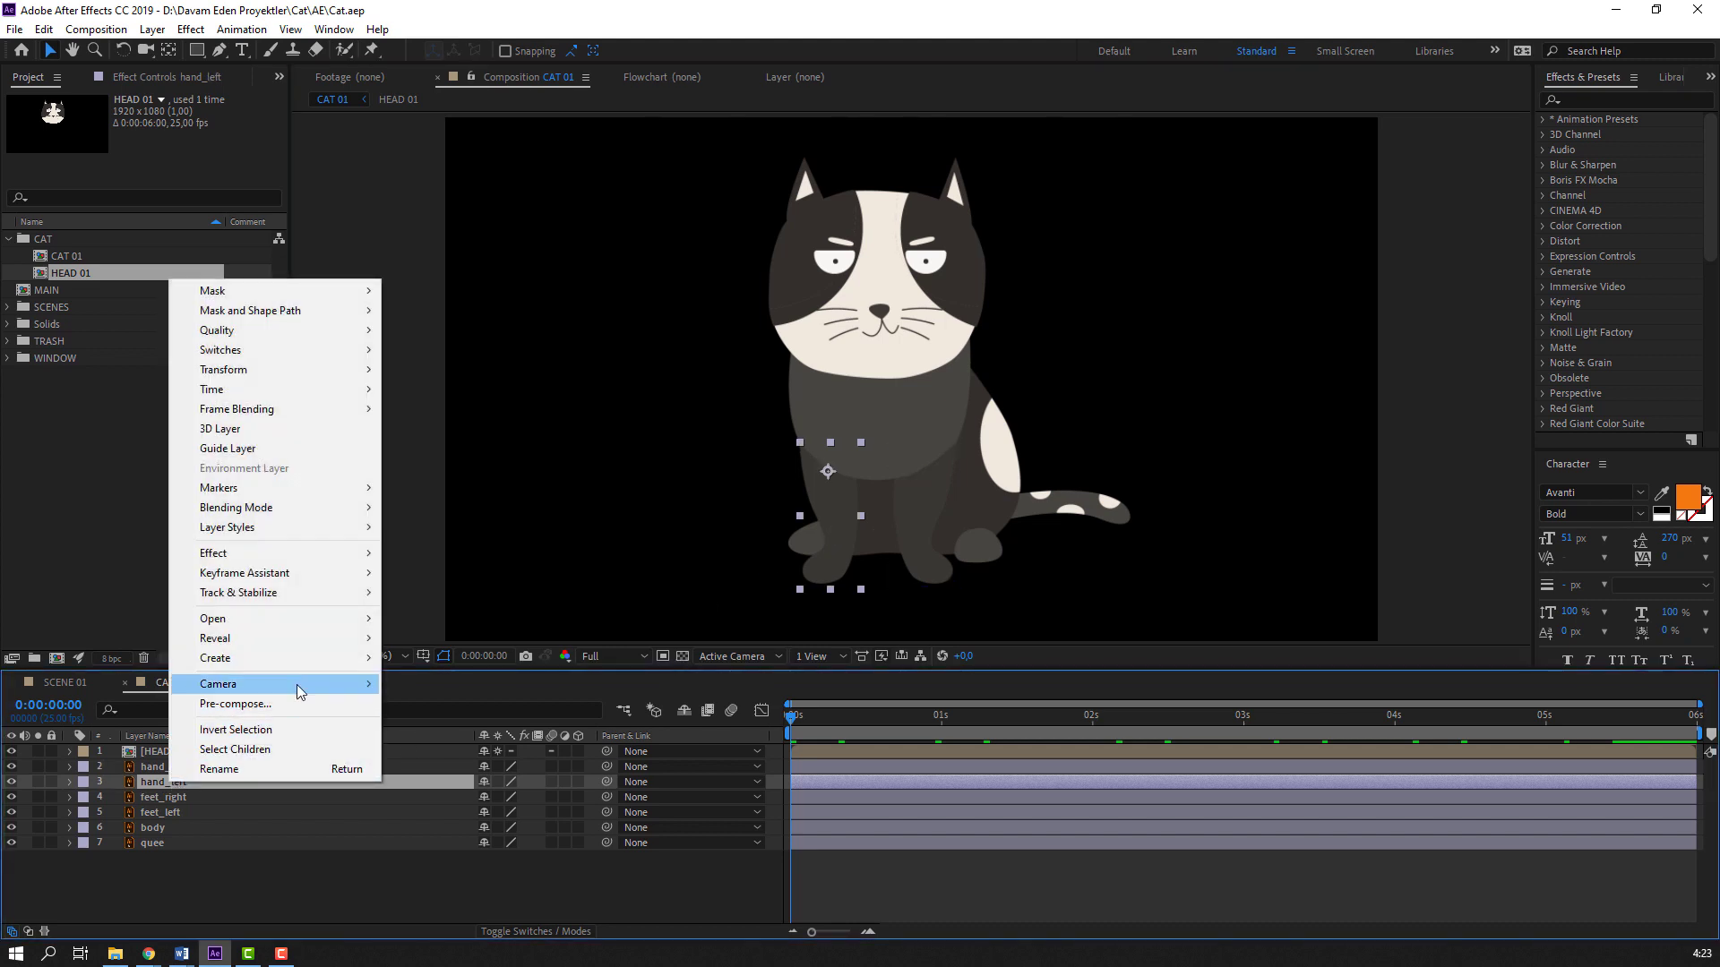
mouse_move(319, 637)
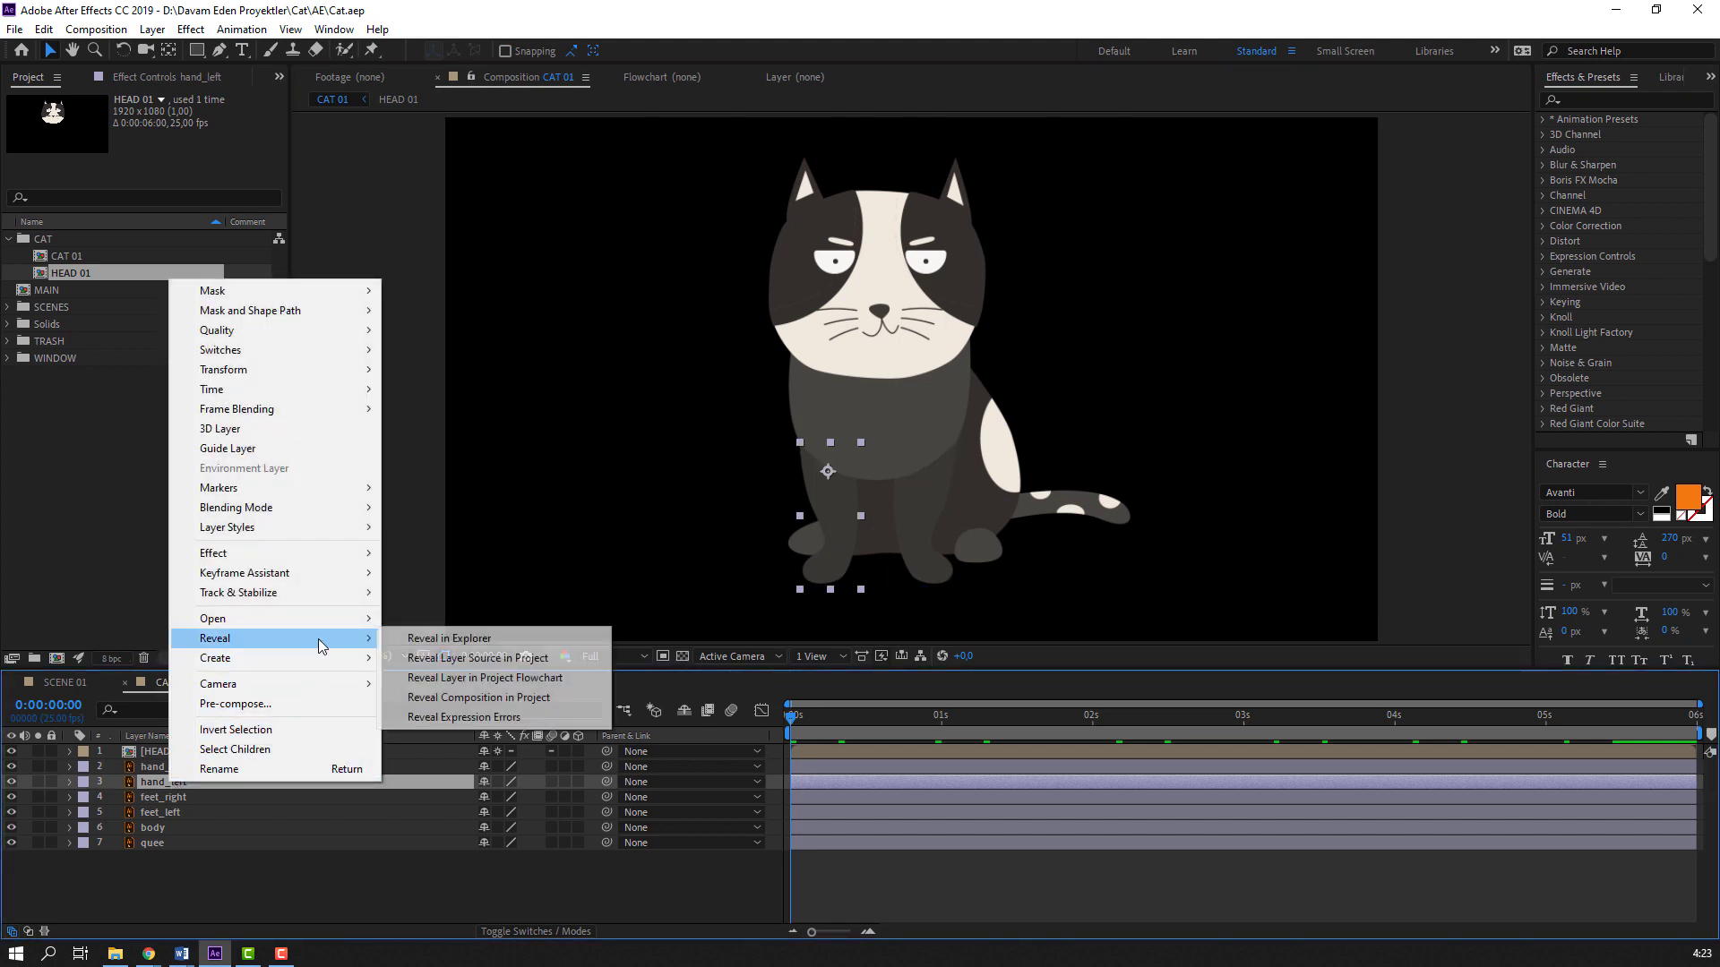
click(552, 637)
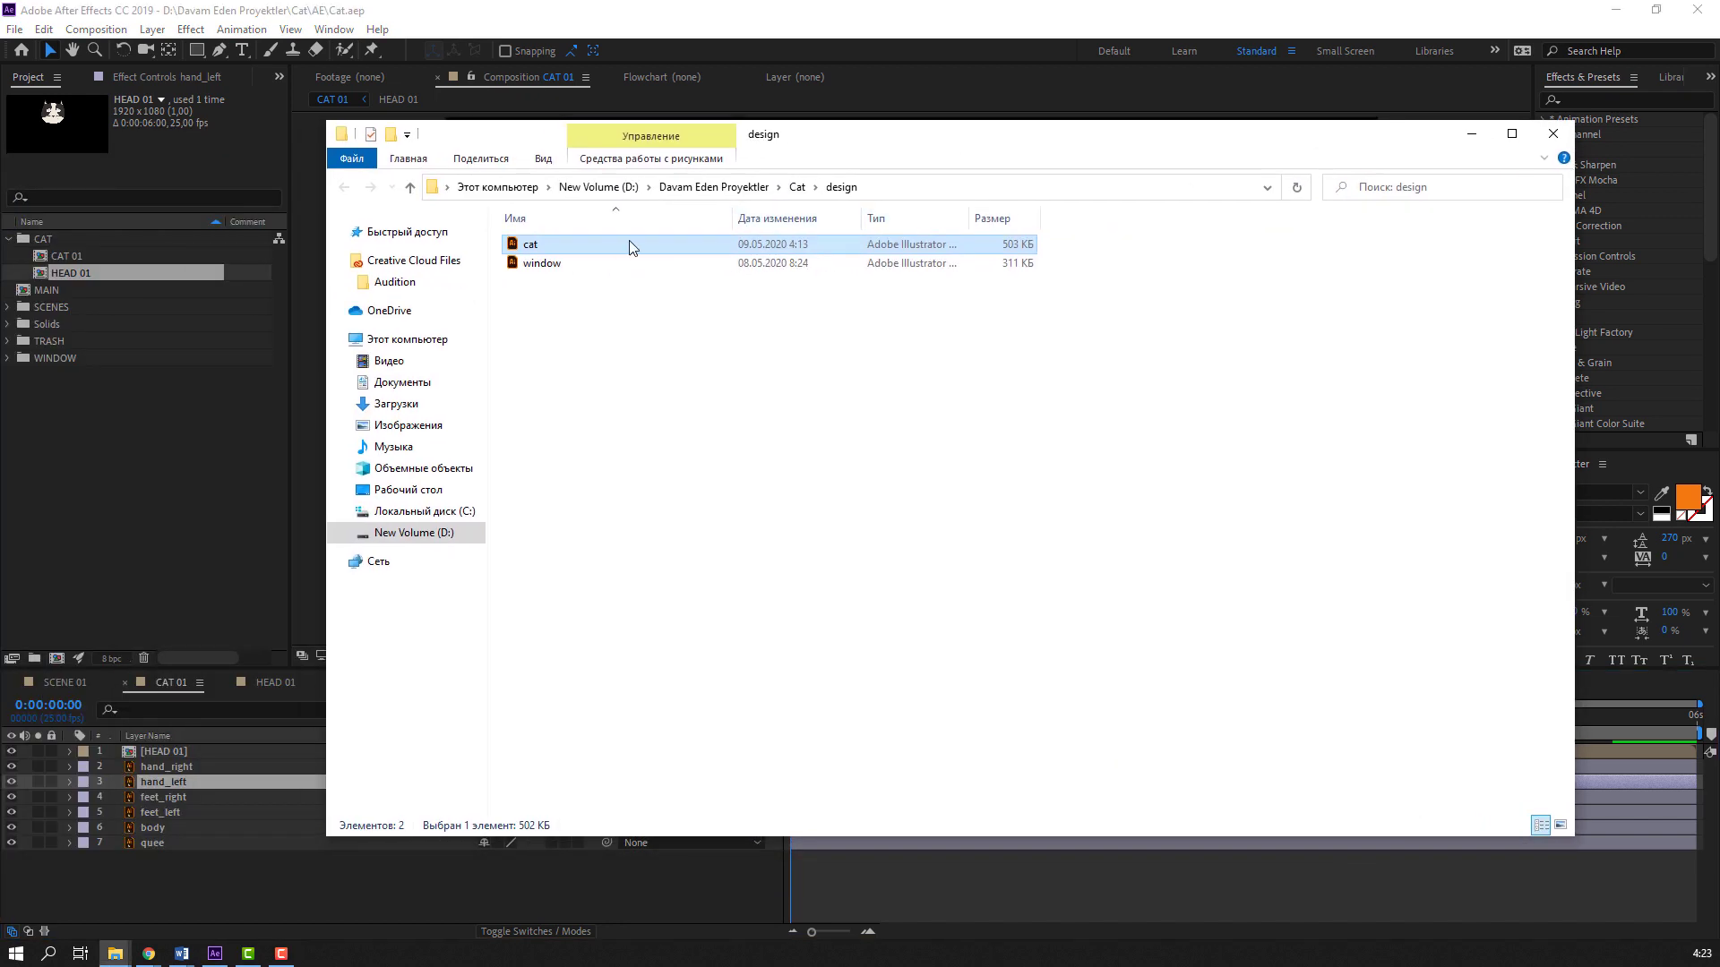
right_click(542, 251)
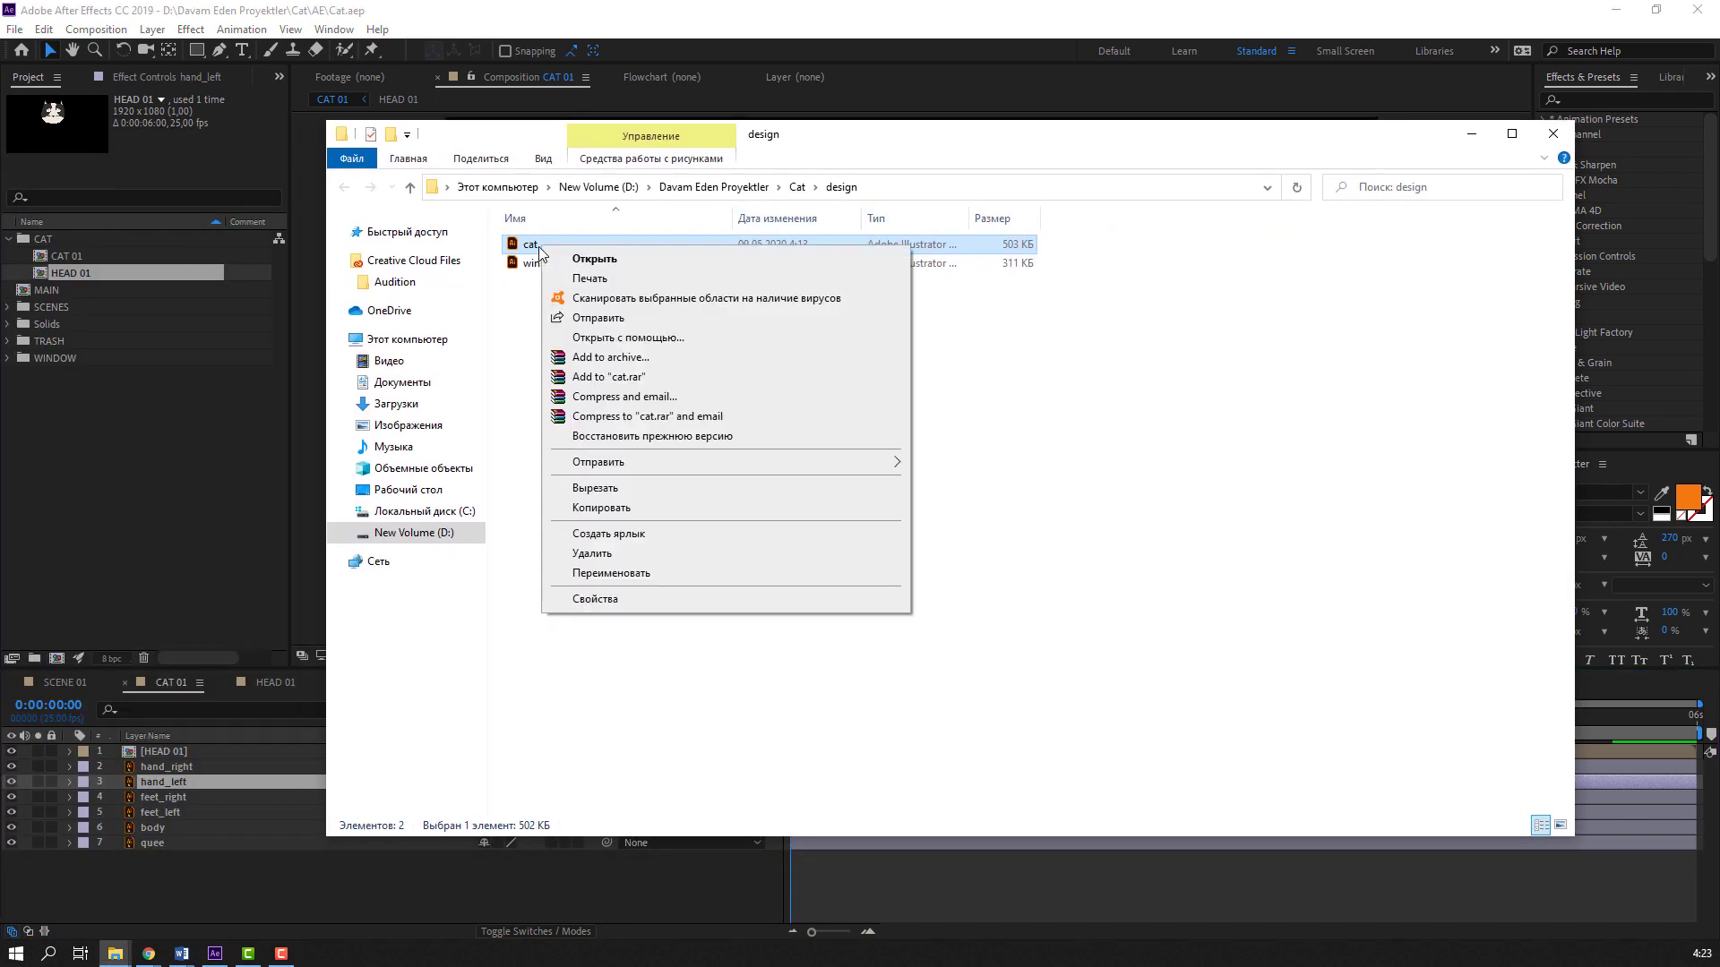
click(666, 265)
click(673, 315)
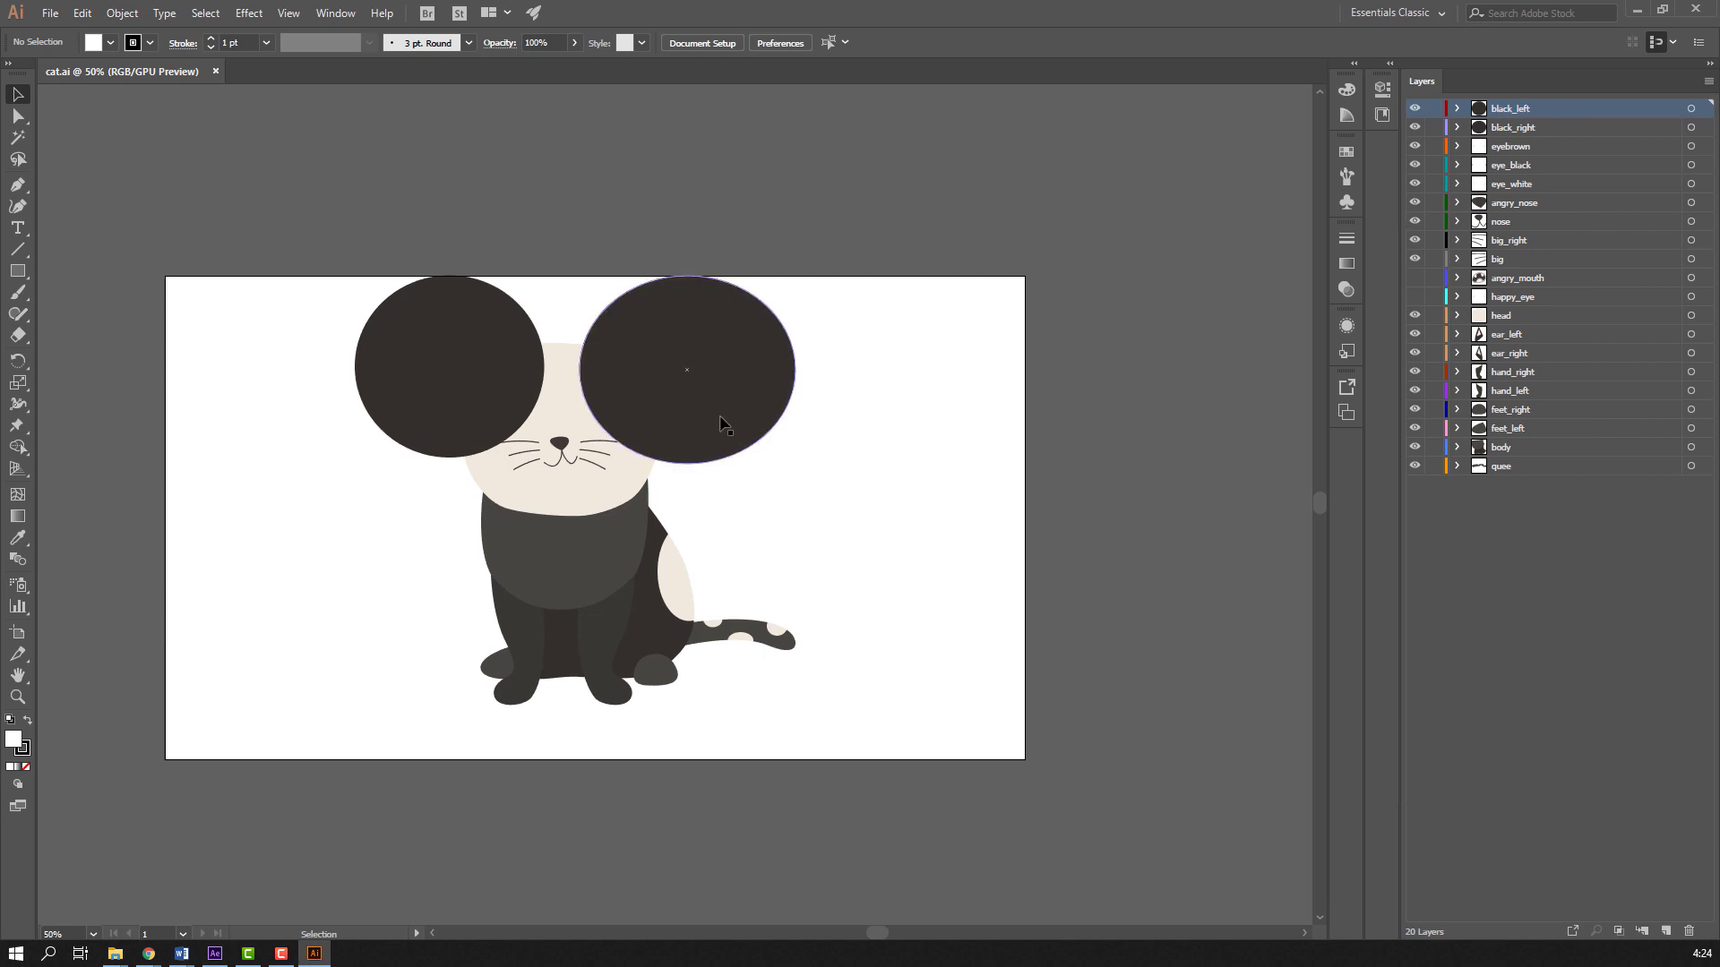
Hide the black_left and black_right layers in cat.ai and enlarge the front legs for editing
drag(1418, 108, 1417, 128)
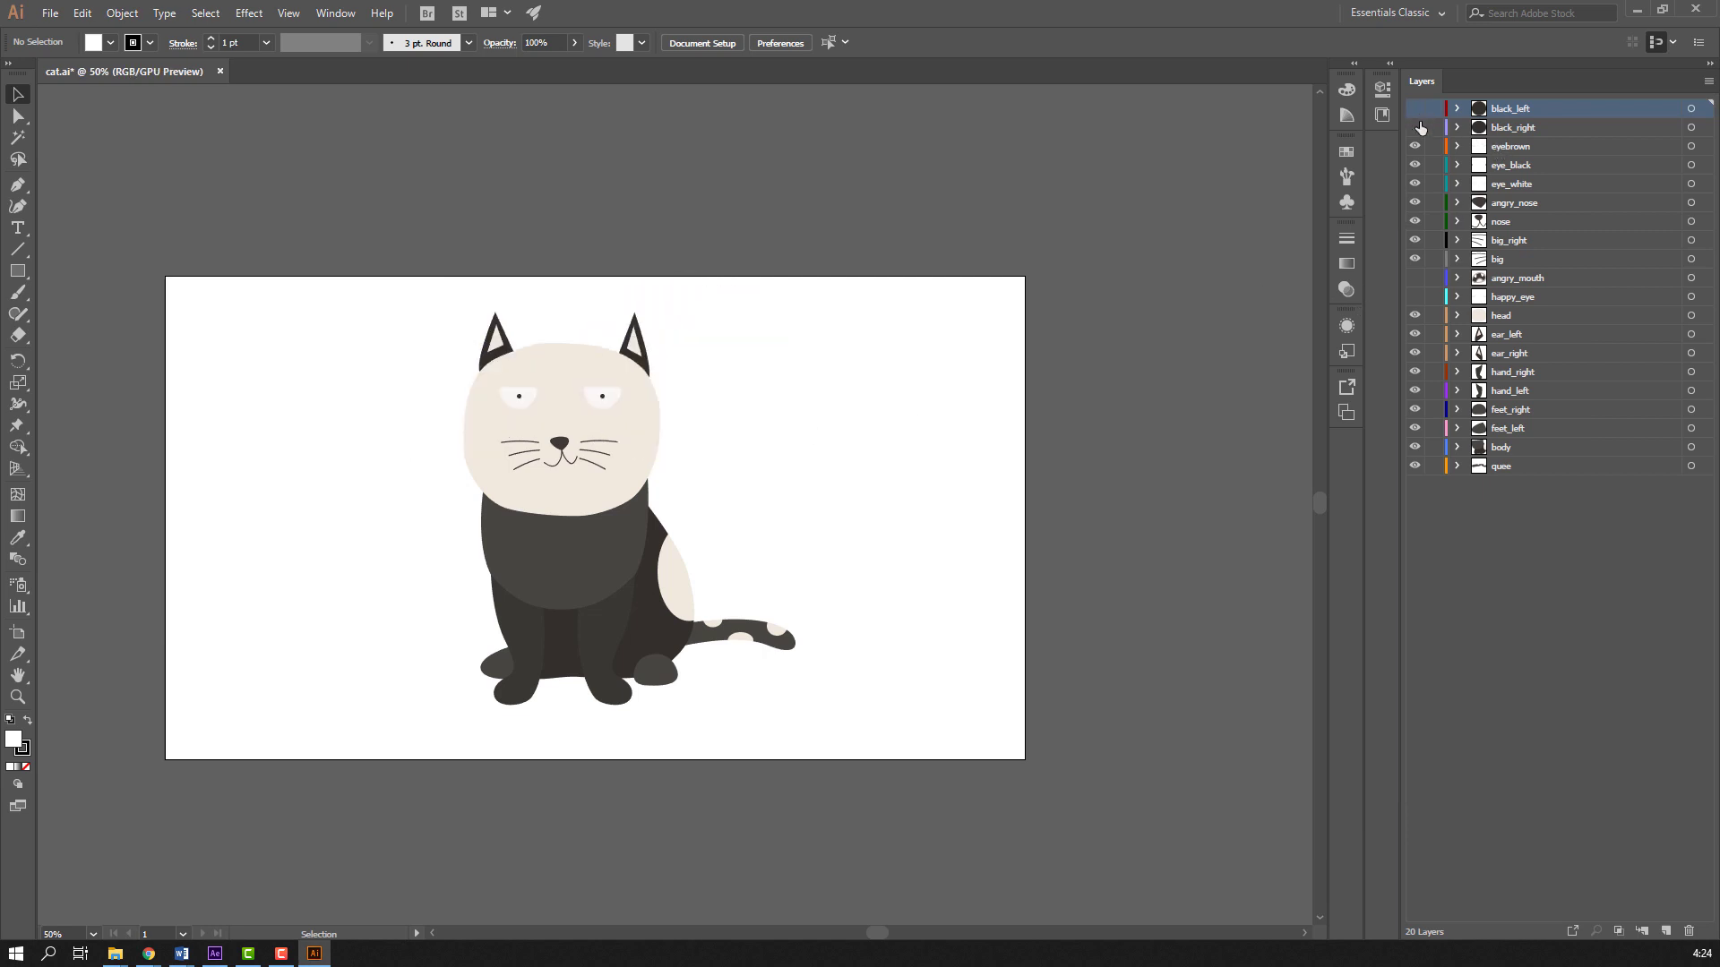
drag(337, 630, 431, 422)
key(ctrl+equal)
key(ctrl+equal)
key(ctrl+equal)
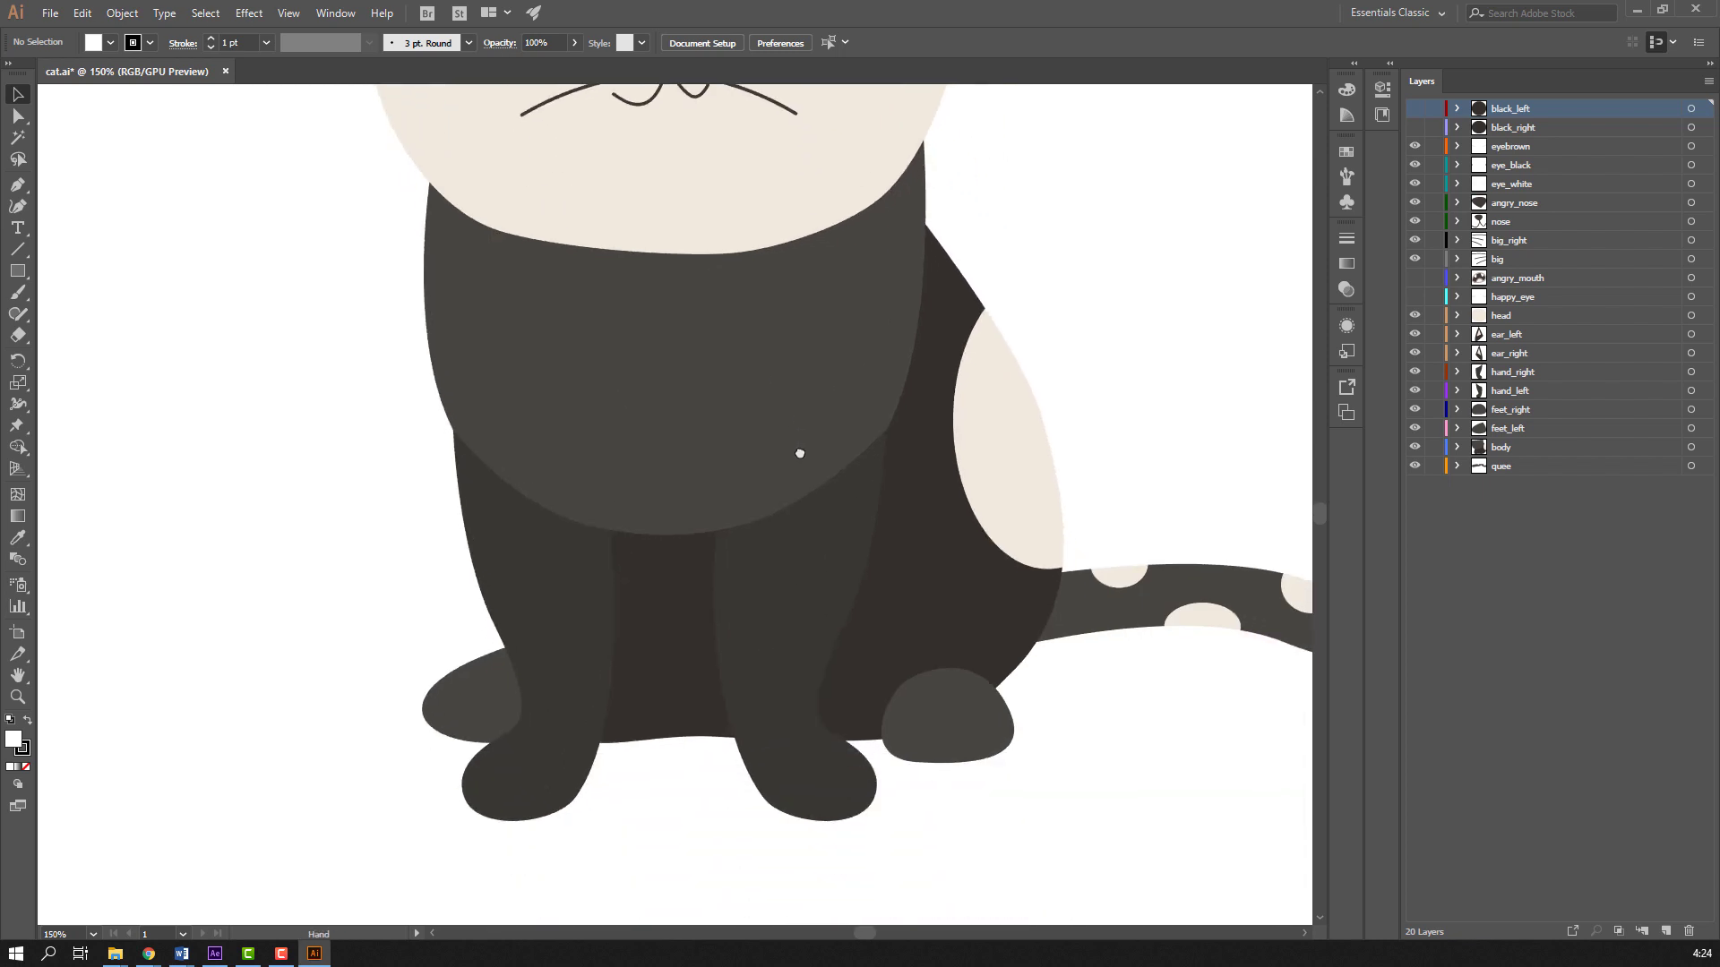
click(725, 425)
click(249, 552)
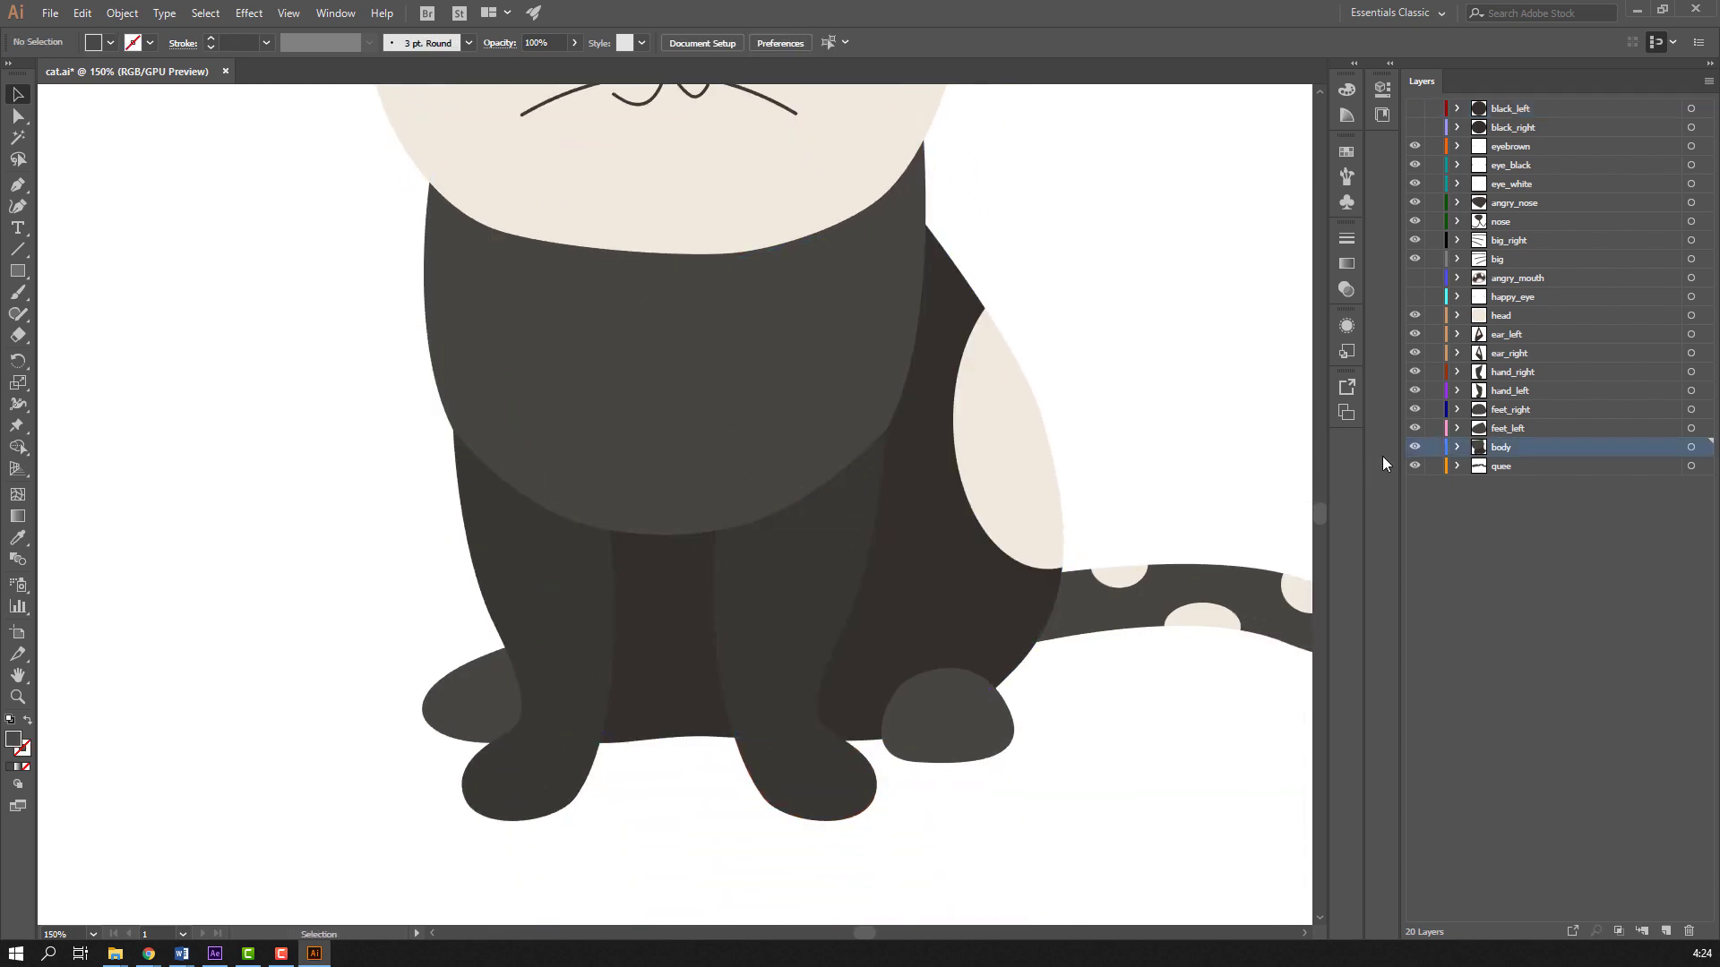
Round the two upper corners of the hand_right leg shape with Direct Selection
click(802, 565)
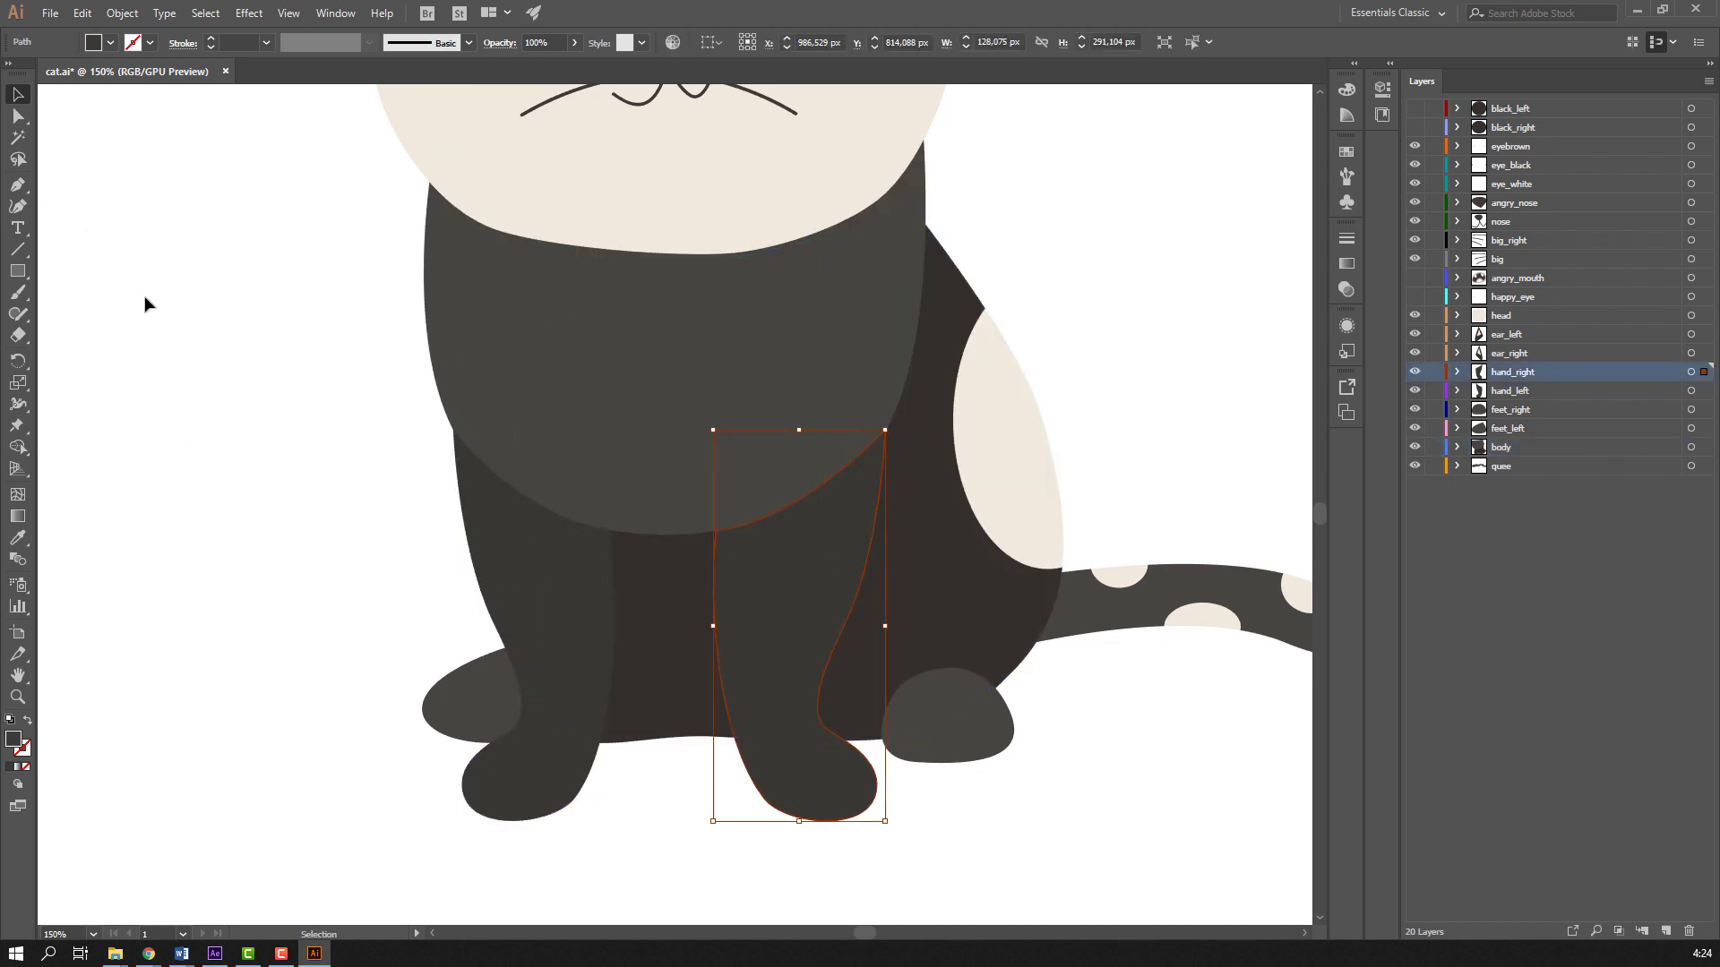
click(18, 115)
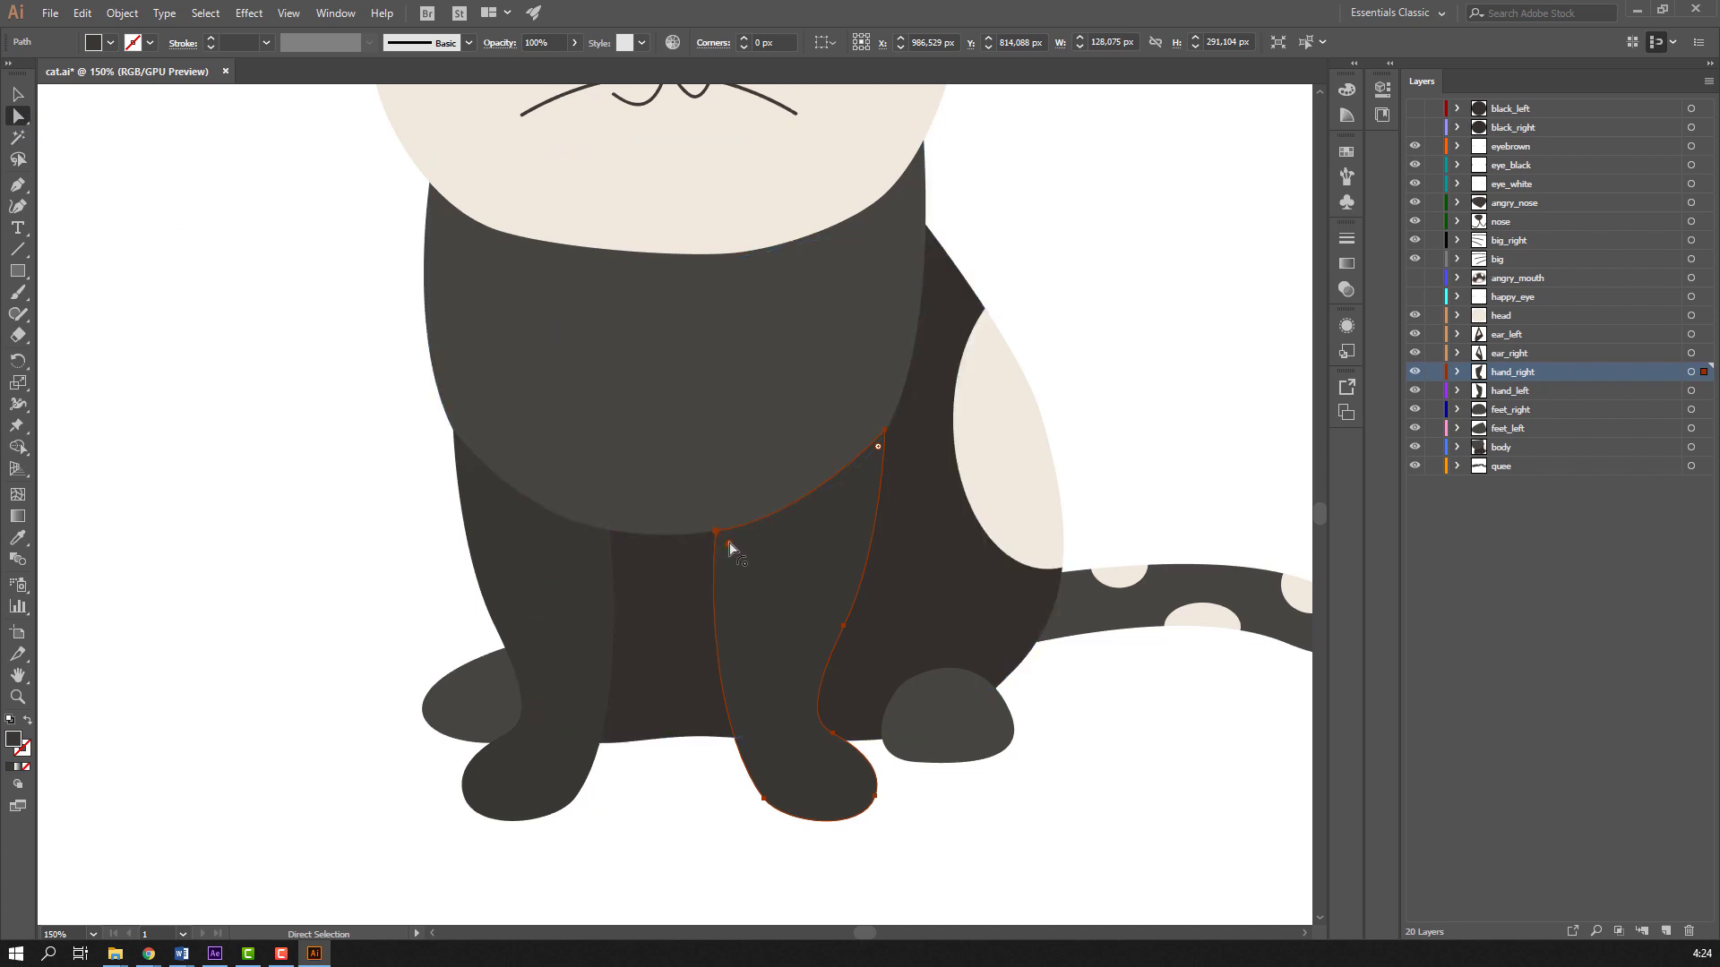
drag(730, 547, 753, 566)
drag(878, 452, 865, 536)
key(v)
click(309, 537)
Round the two upper corners of the hand_left leg shape with Direct Selection
click(588, 609)
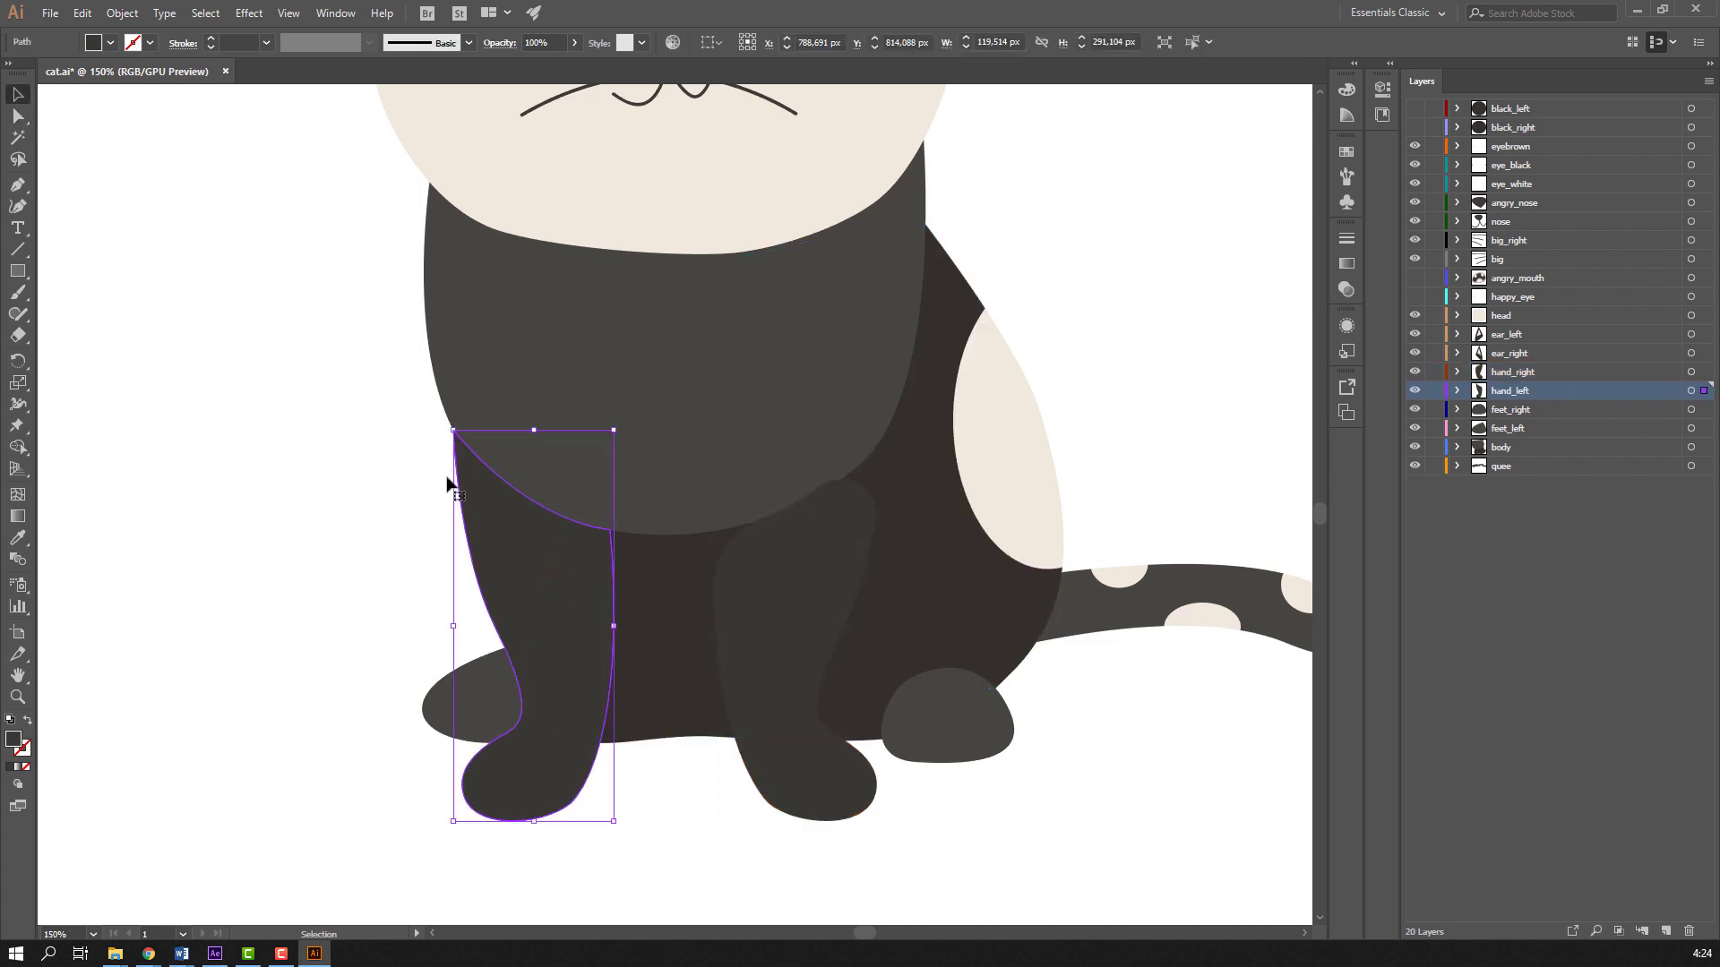
click(18, 116)
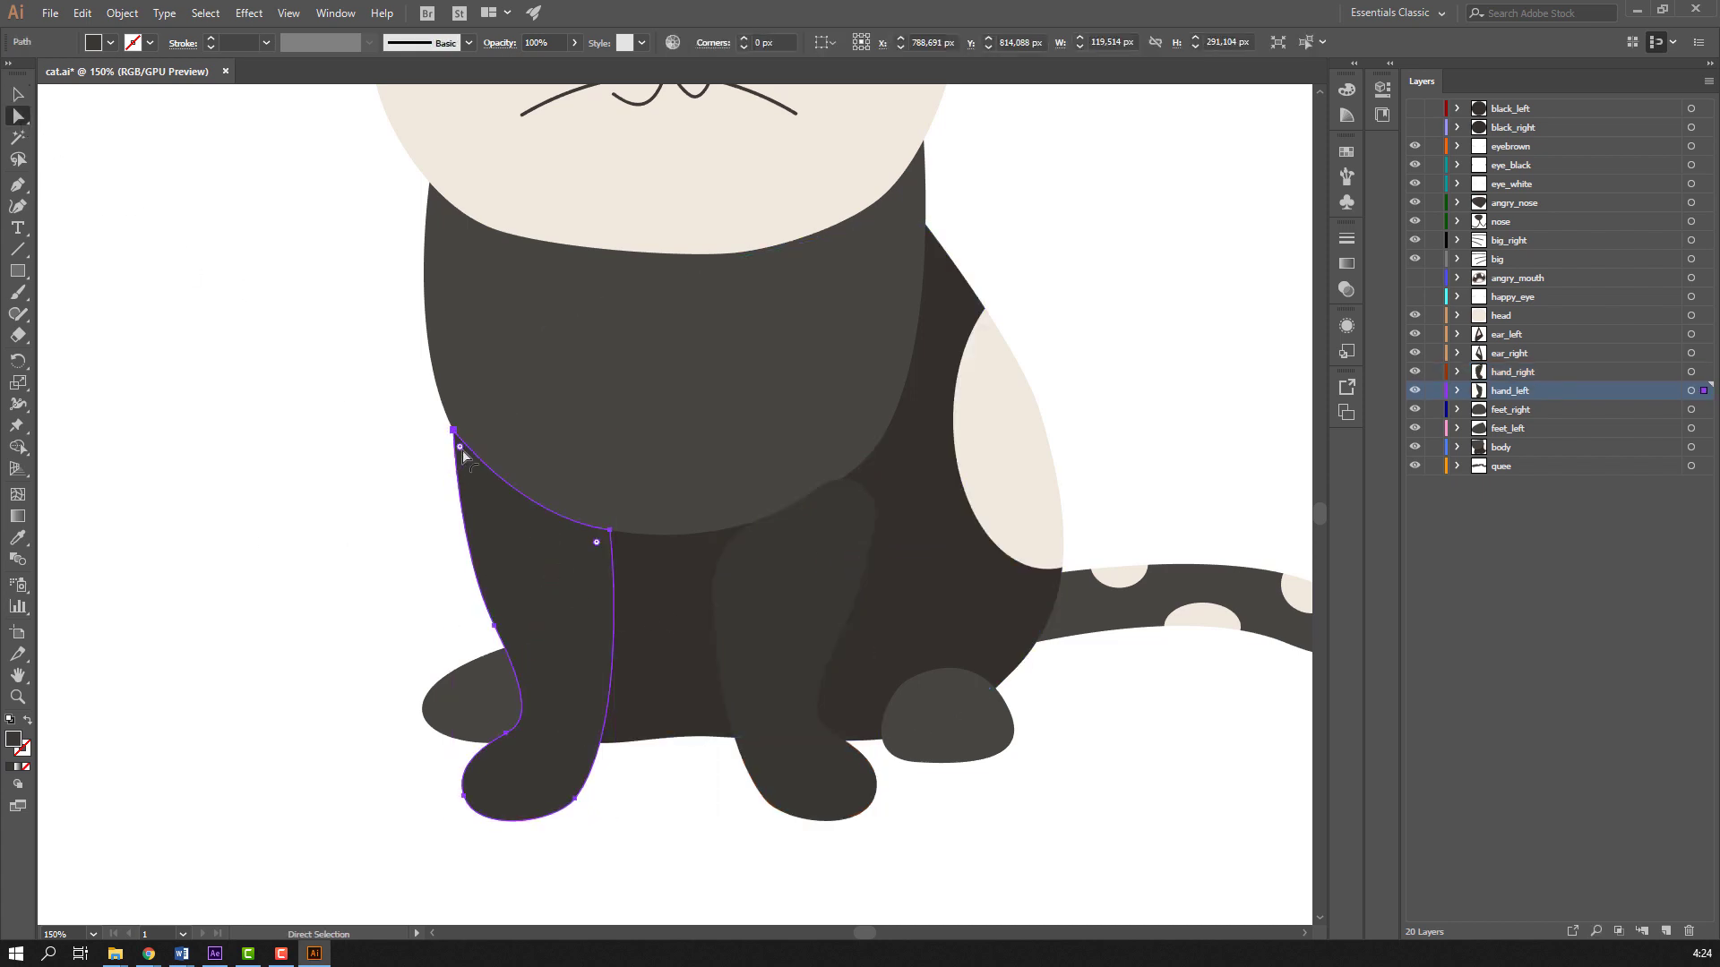
drag(465, 457, 572, 572)
key(v)
click(292, 529)
Extend the hand_left leg's top up over the chest by moving its upper anchor points into a broad rounded end
click(496, 562)
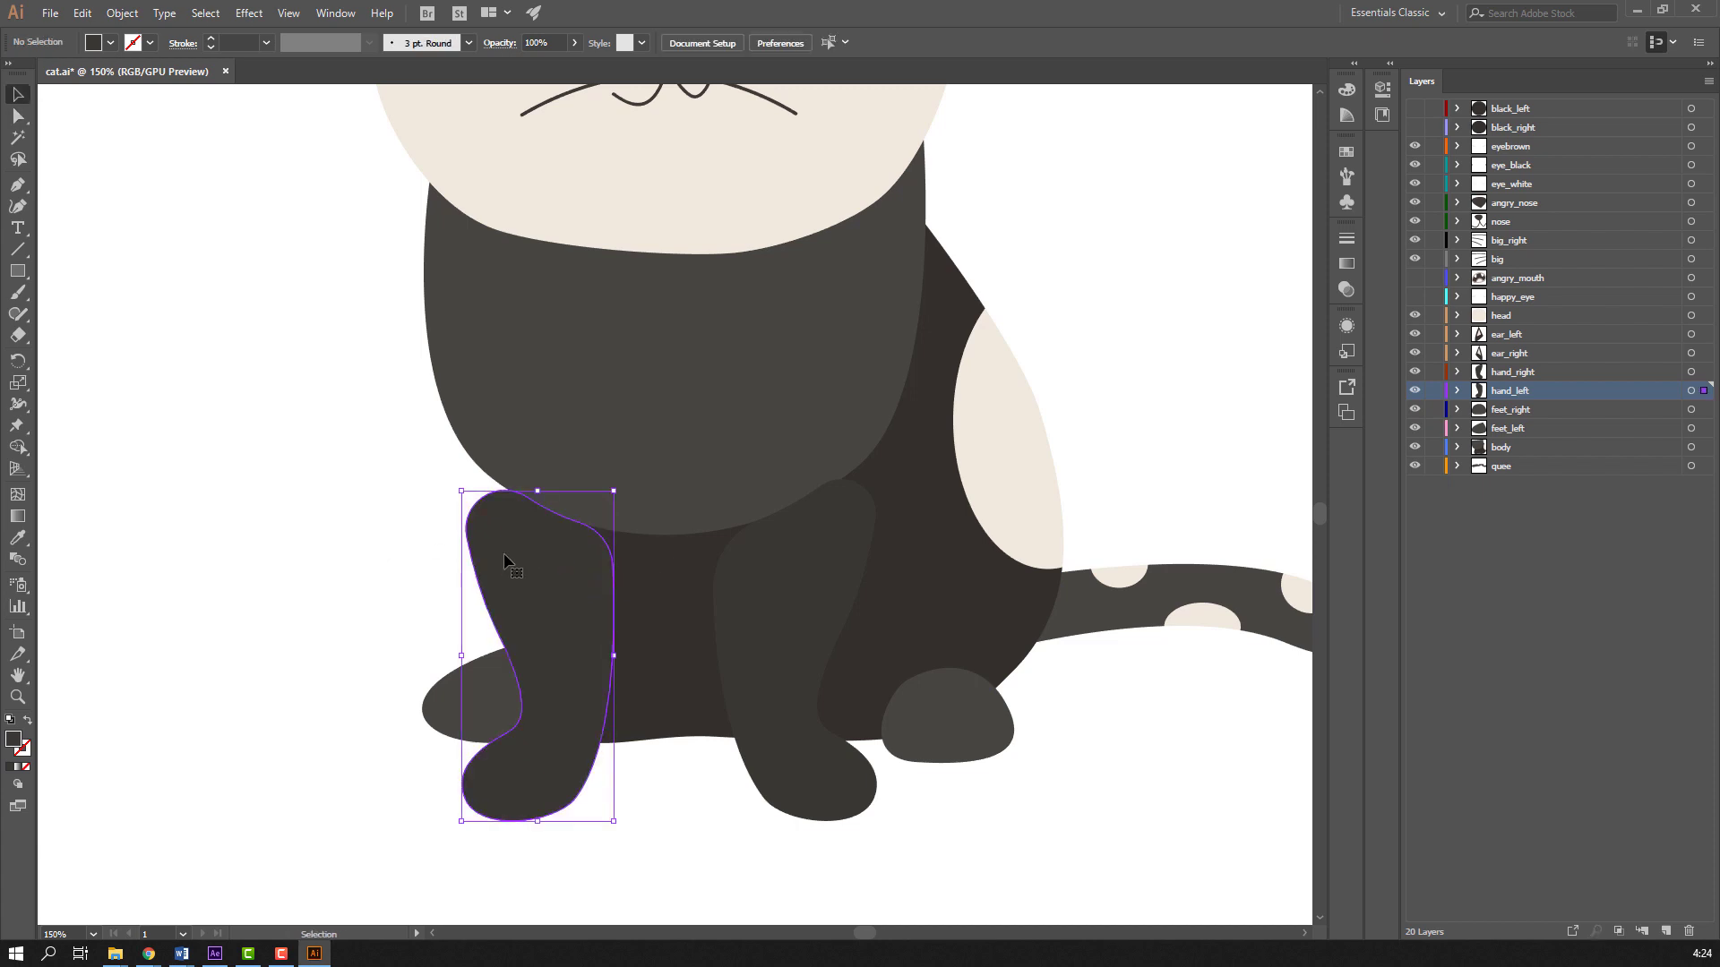
key(a)
drag(466, 537, 456, 503)
key(ctrl+z)
click(467, 537)
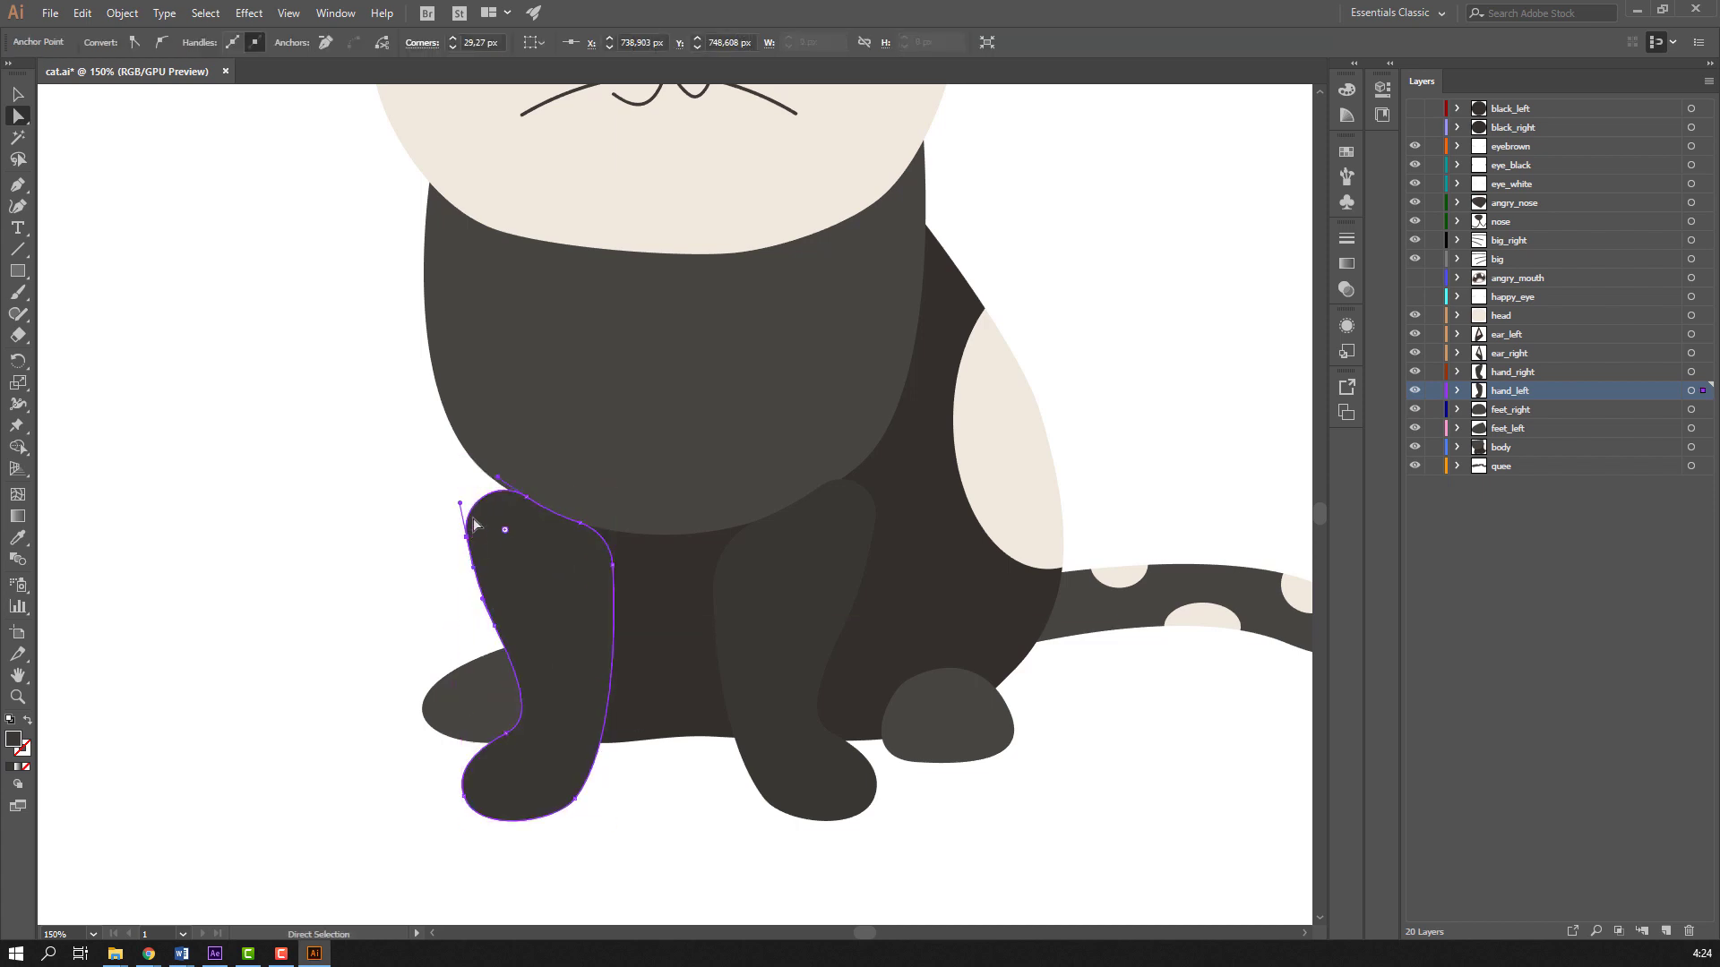
drag(496, 488, 452, 395)
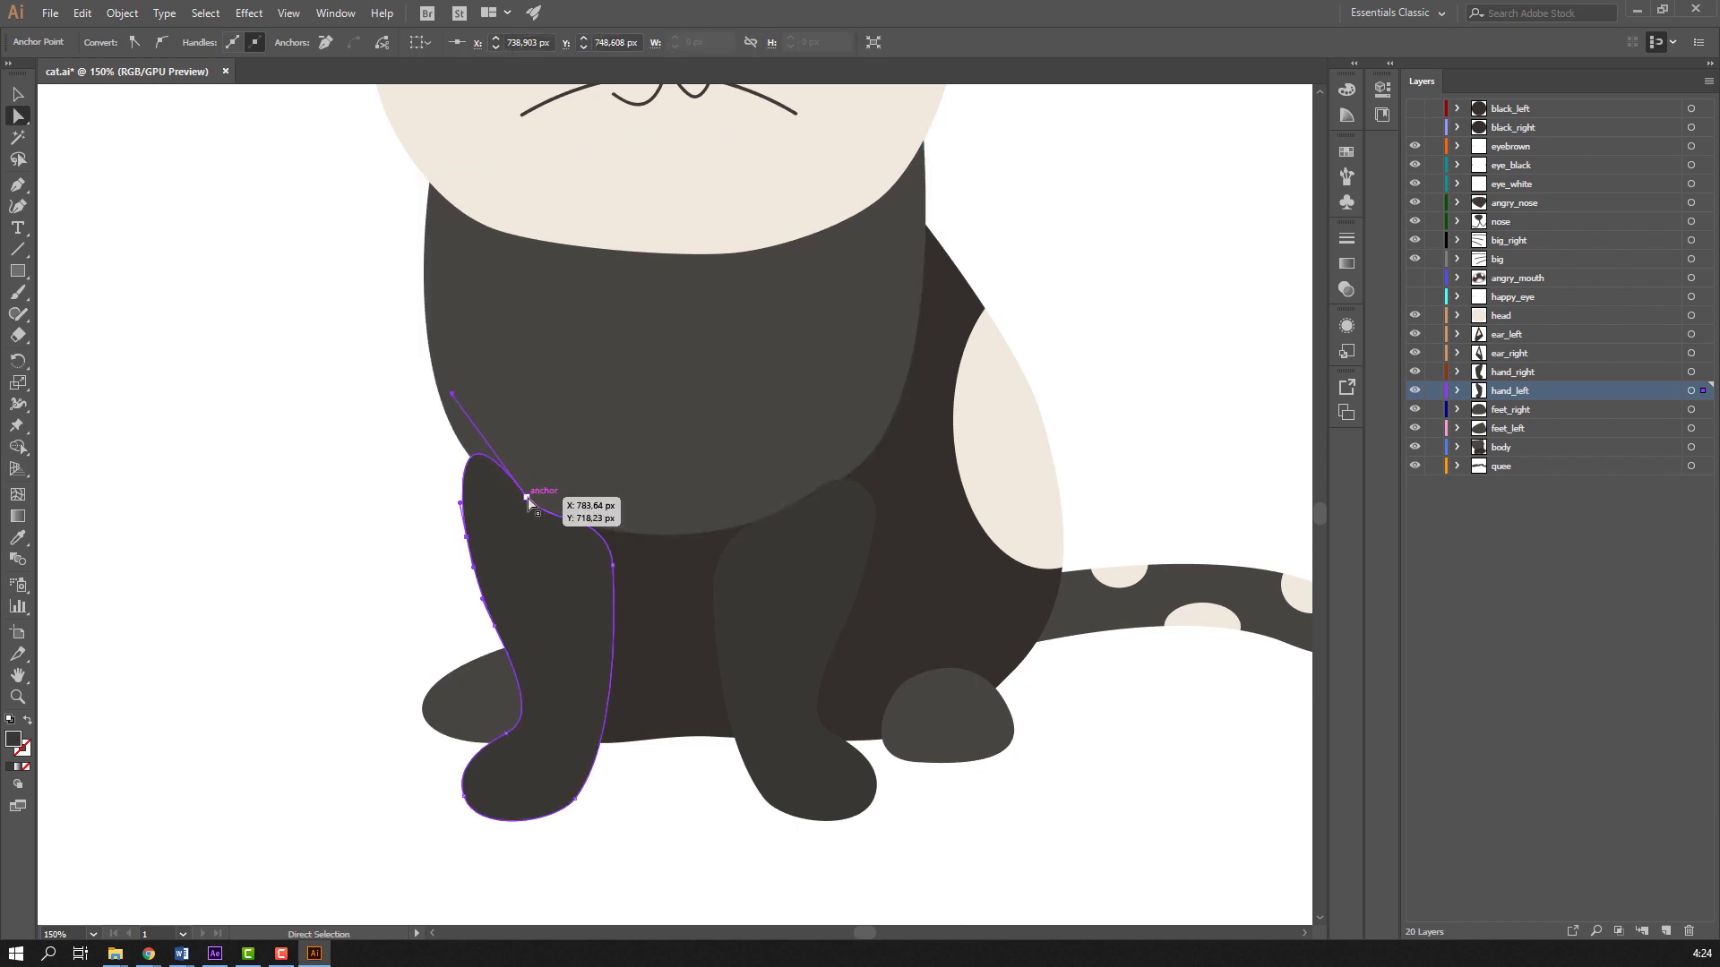
drag(532, 501, 548, 429)
key(ctrl+z)
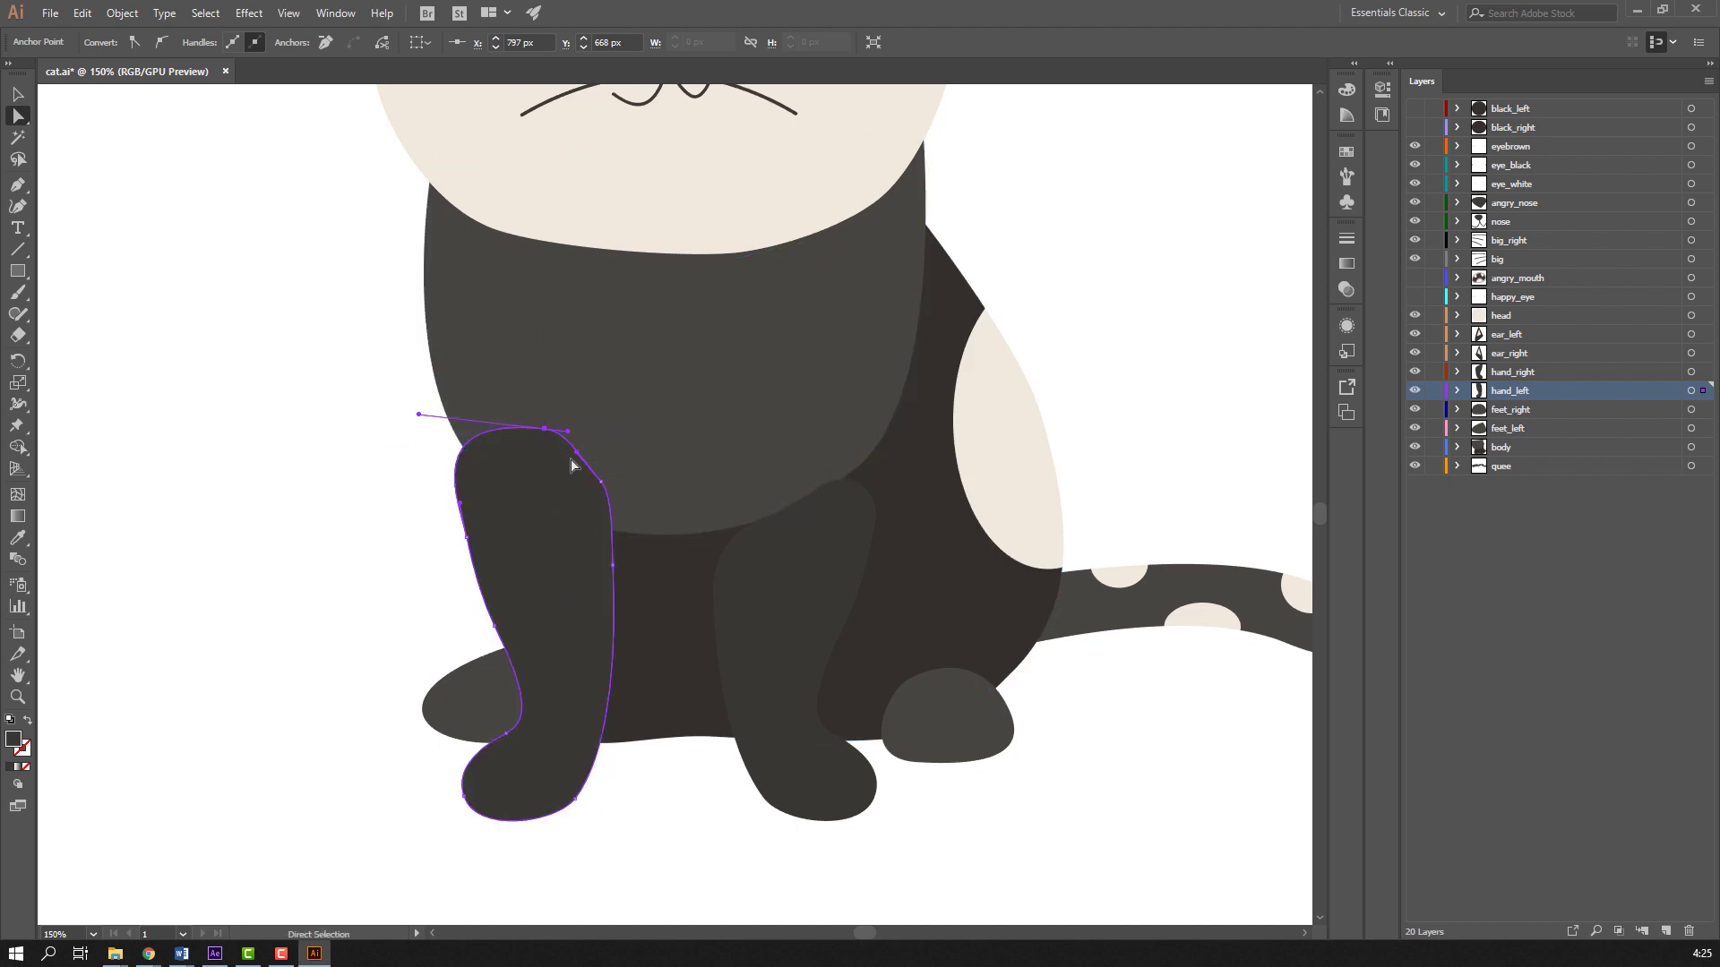
drag(573, 465, 590, 453)
click(321, 543)
Raise the hand_right leg's two upper anchor points over the chest to form a rounded top like the other front leg
click(771, 572)
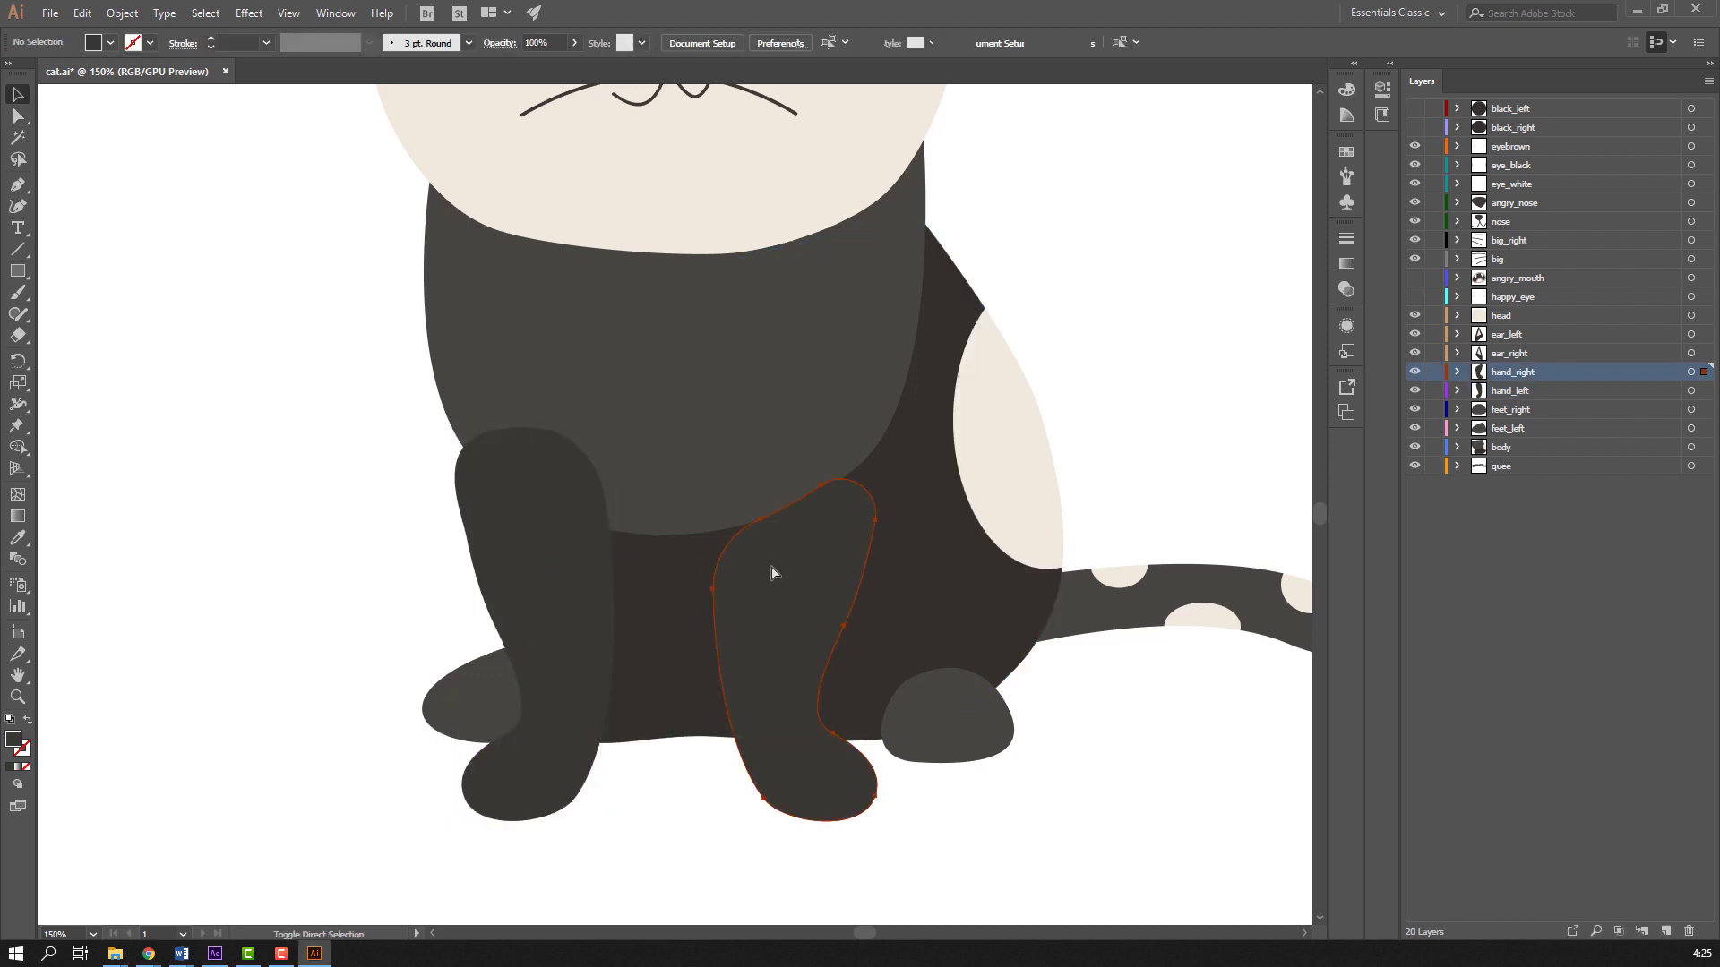
click(761, 521)
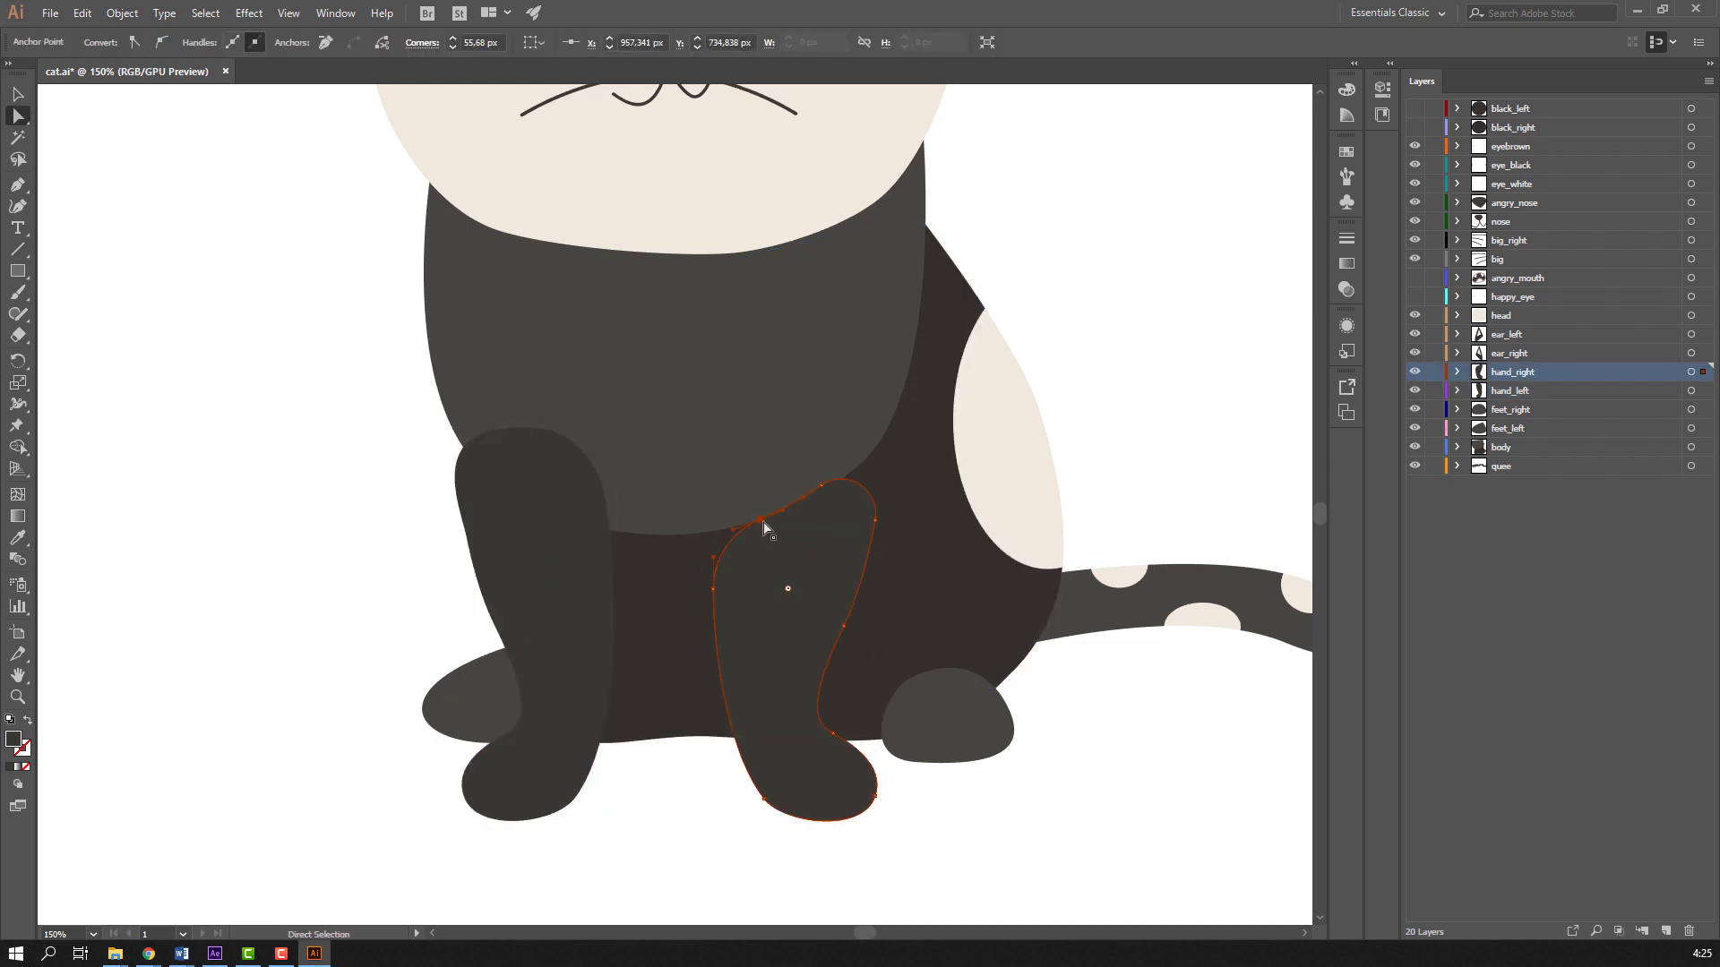
drag(760, 523, 736, 439)
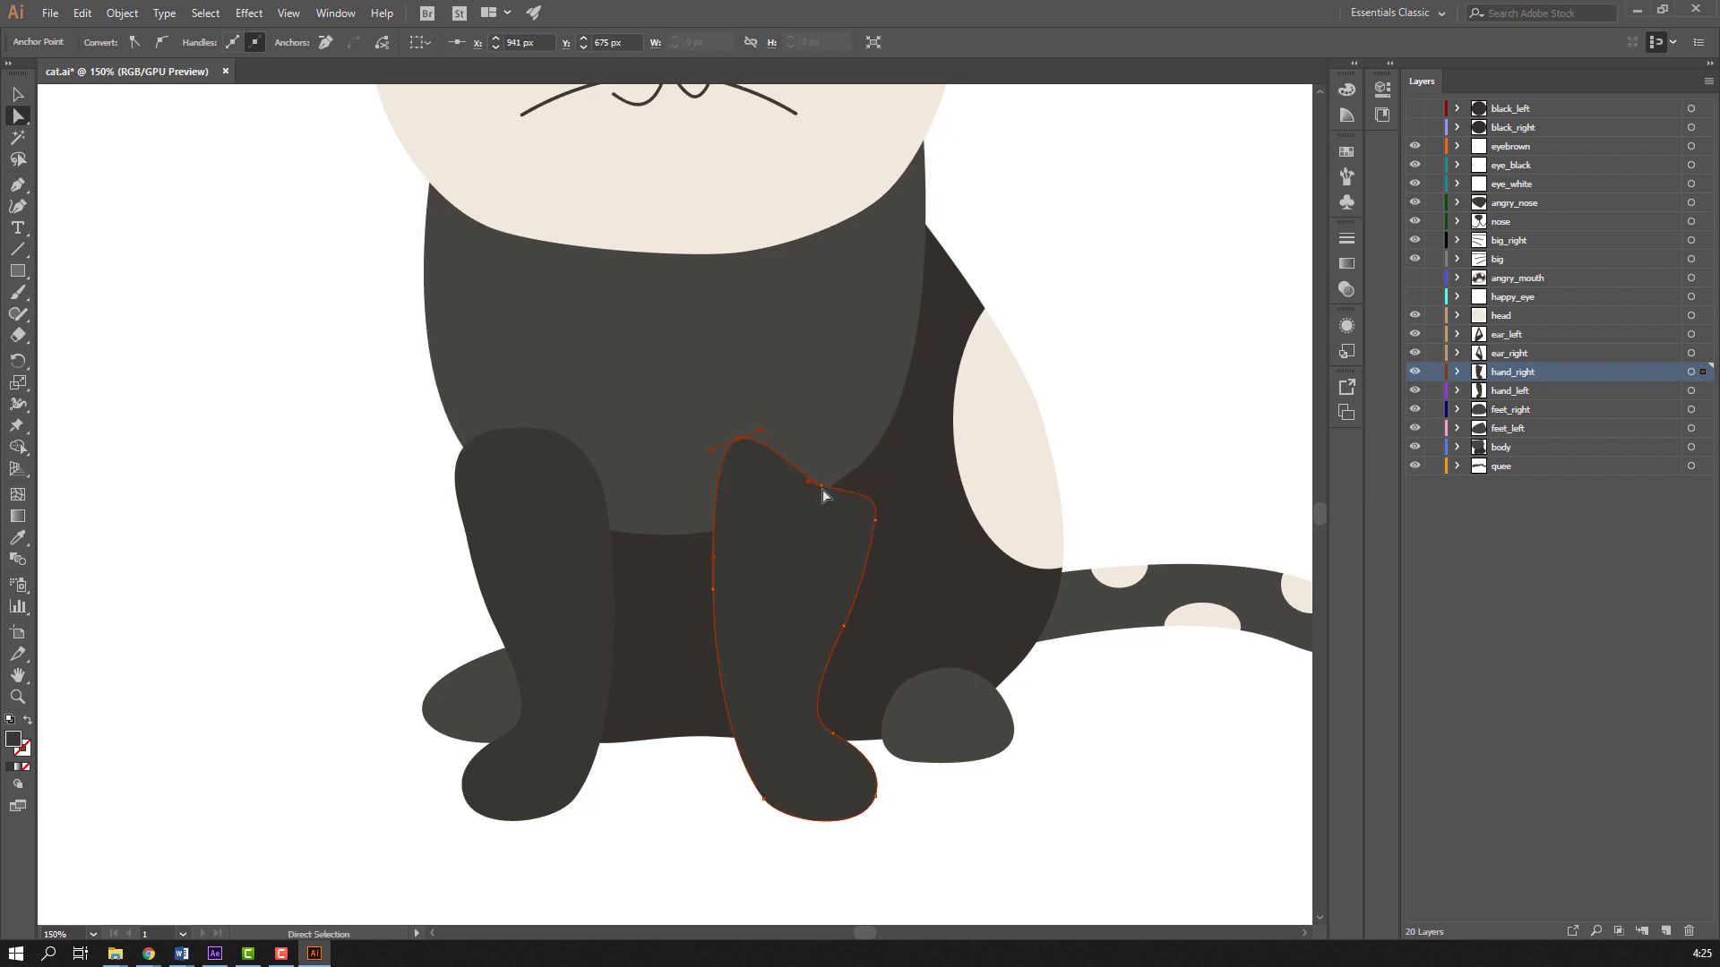
drag(821, 491, 837, 433)
key(v)
click(1094, 352)
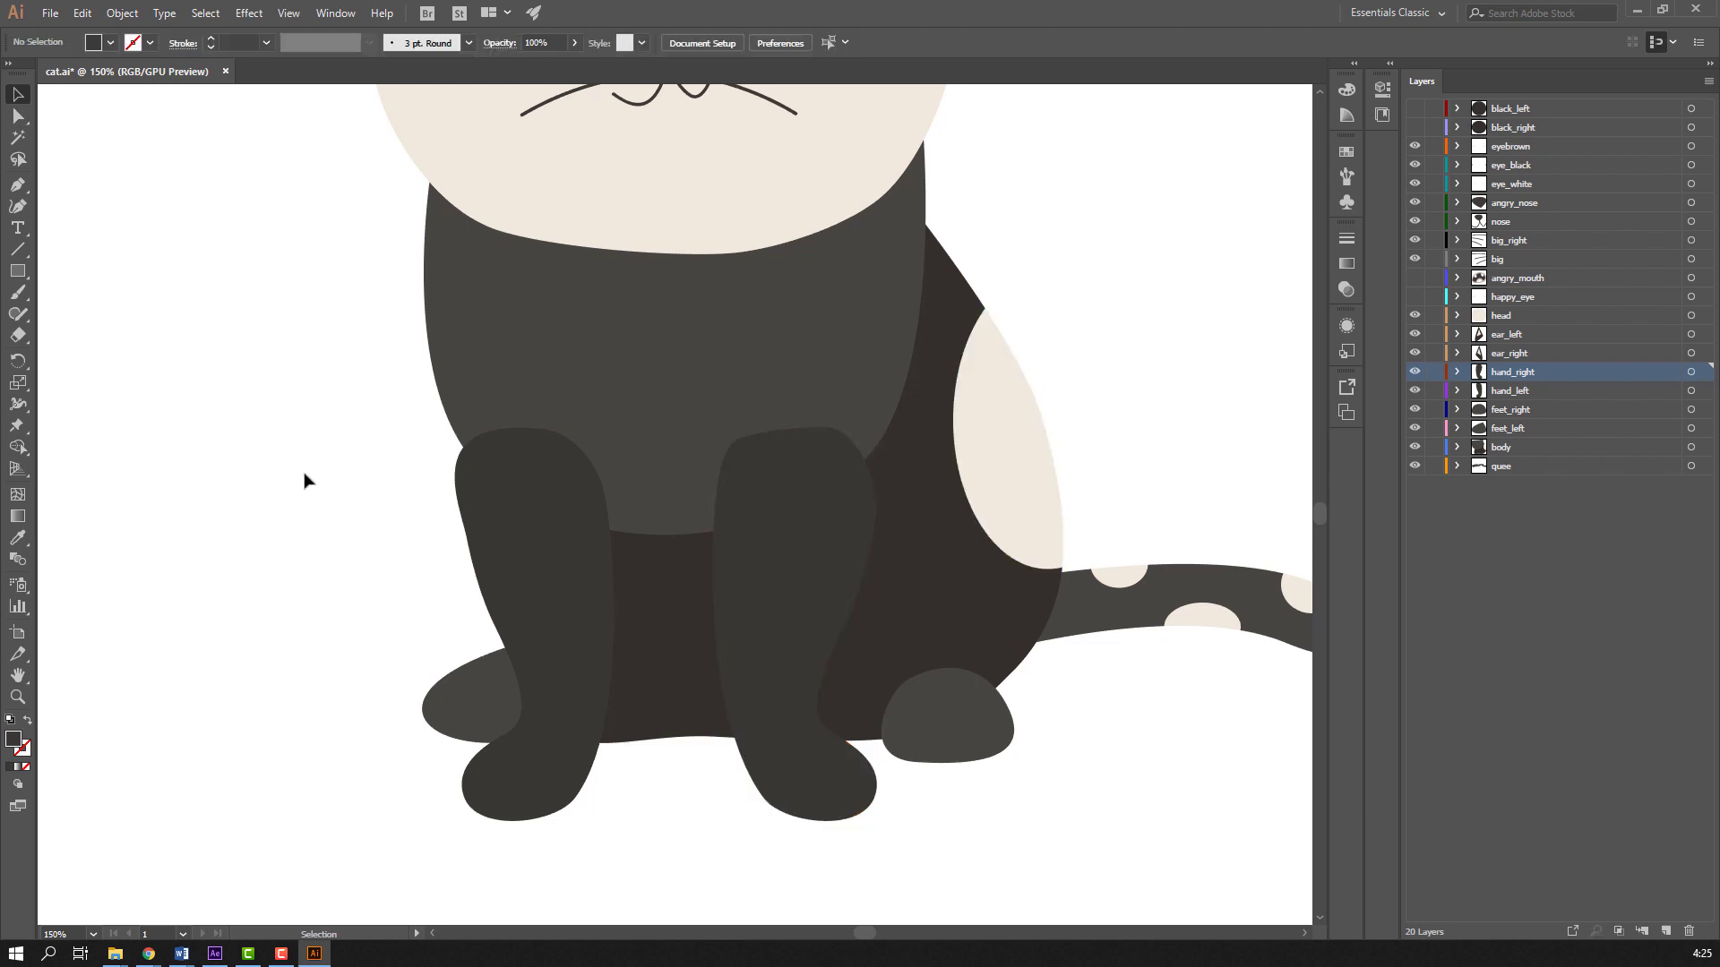
Save cat.ai and switch back to After Effects
scroll(303, 469, up, 2)
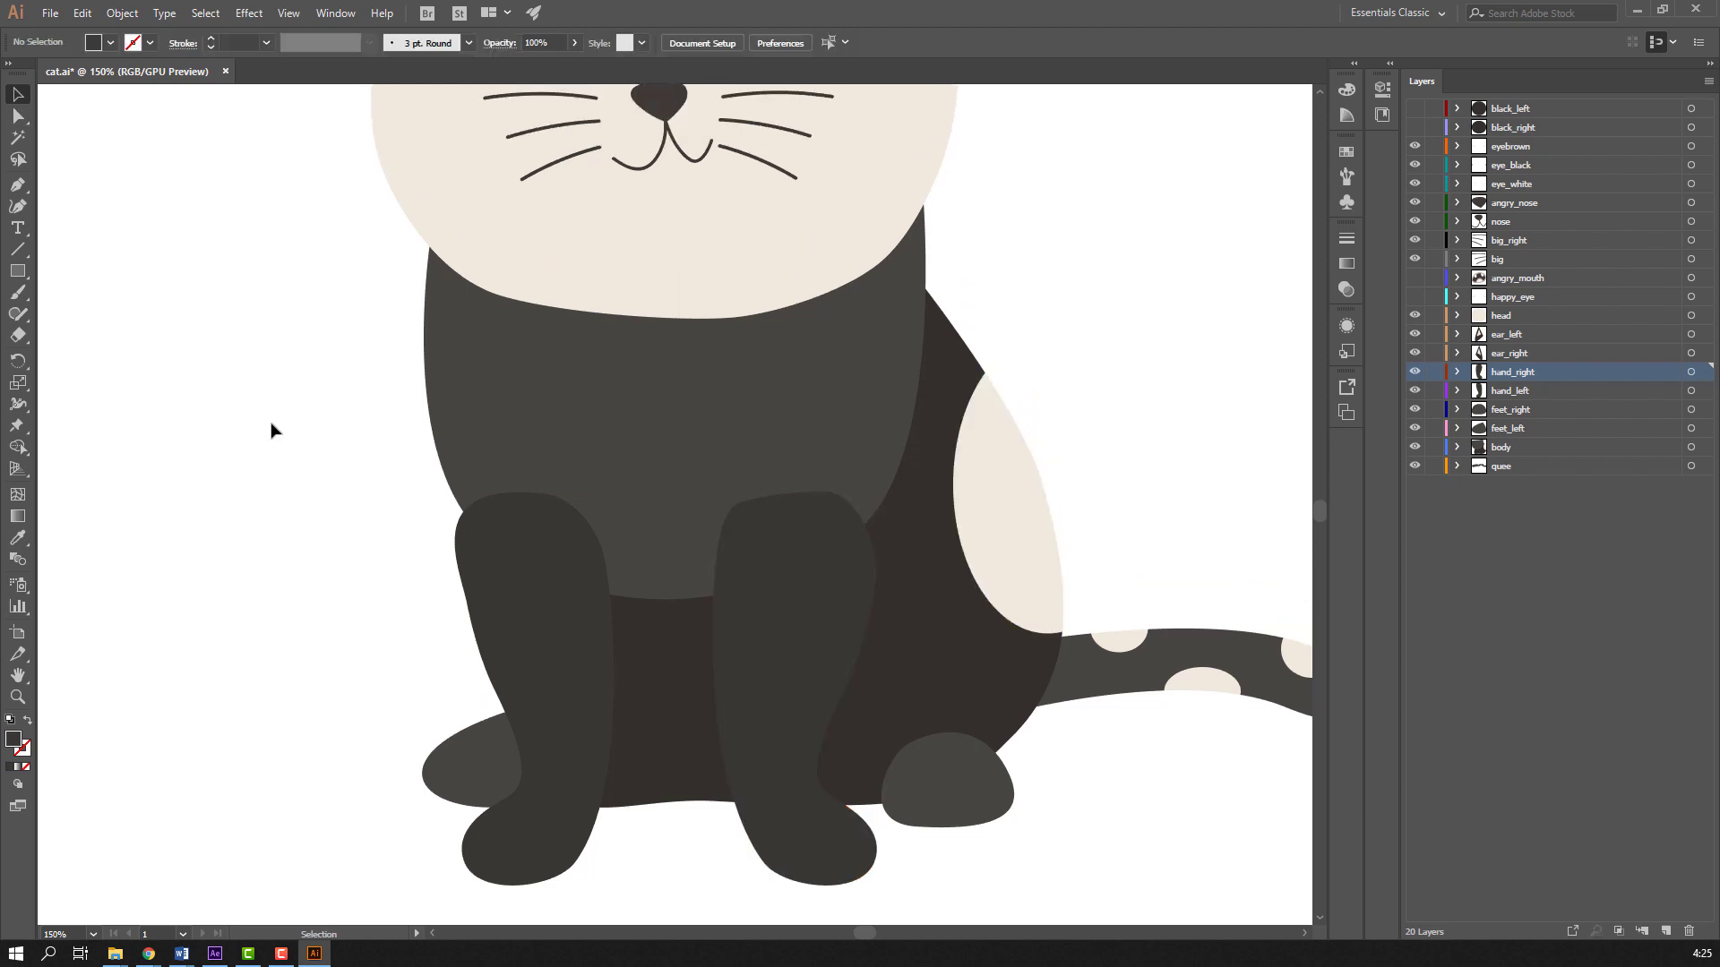
scroll(287, 448, down, 1)
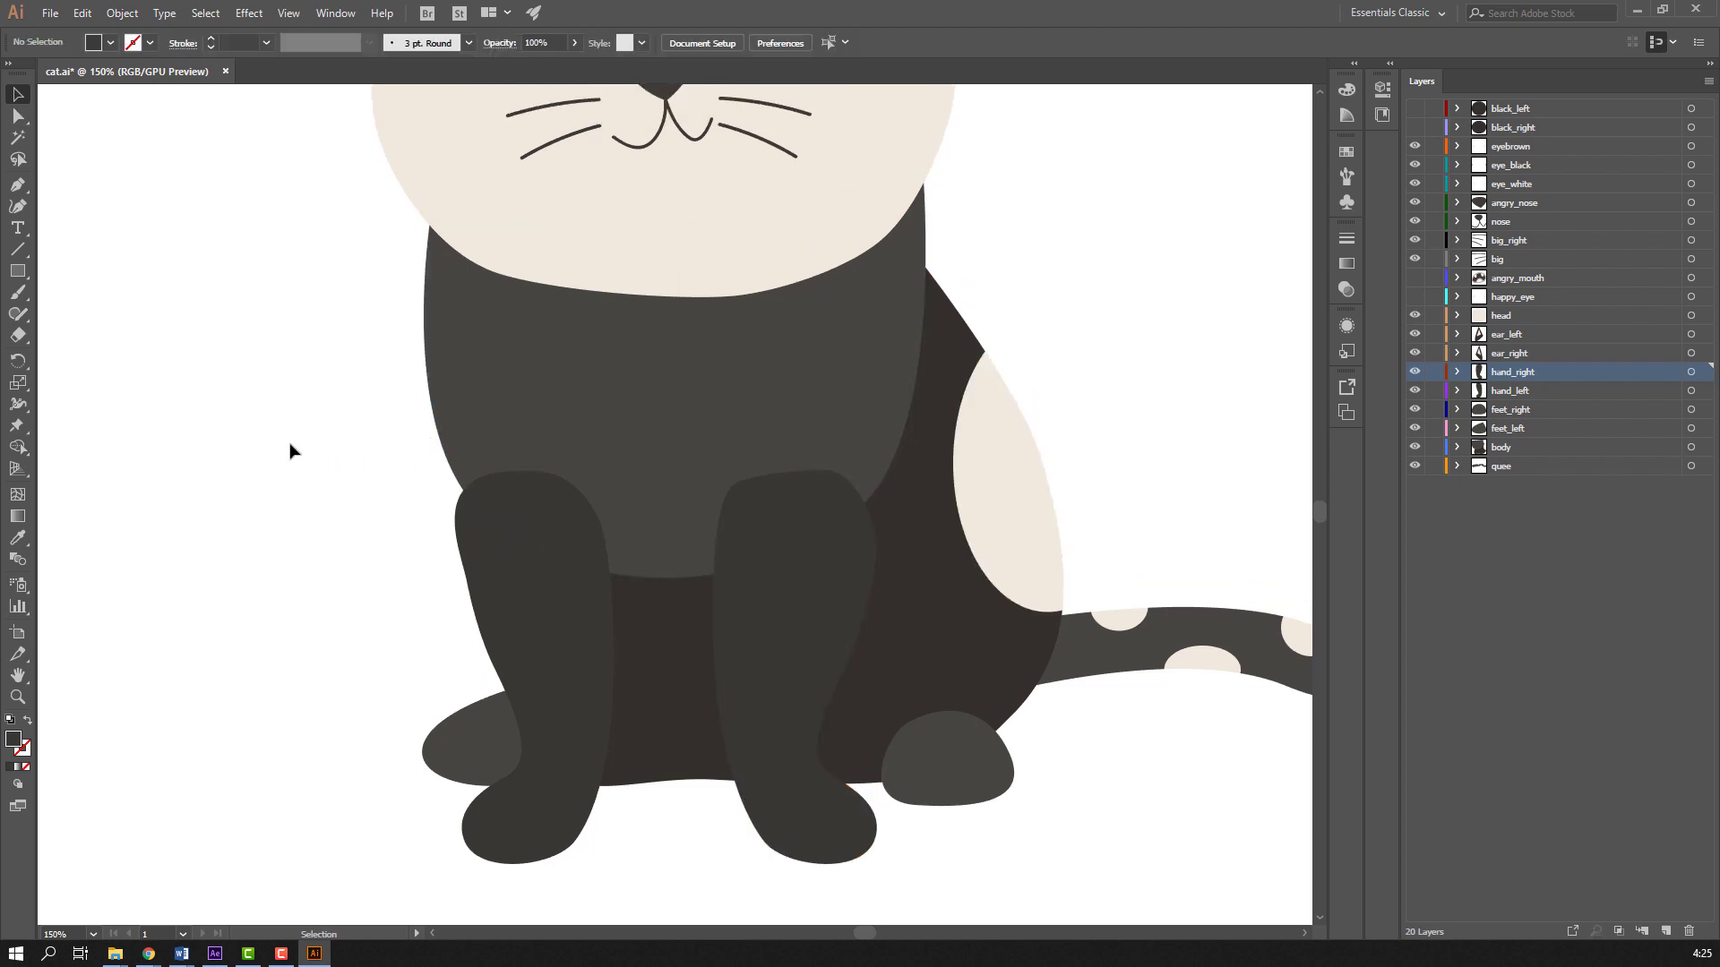
scroll(272, 429, up, 2)
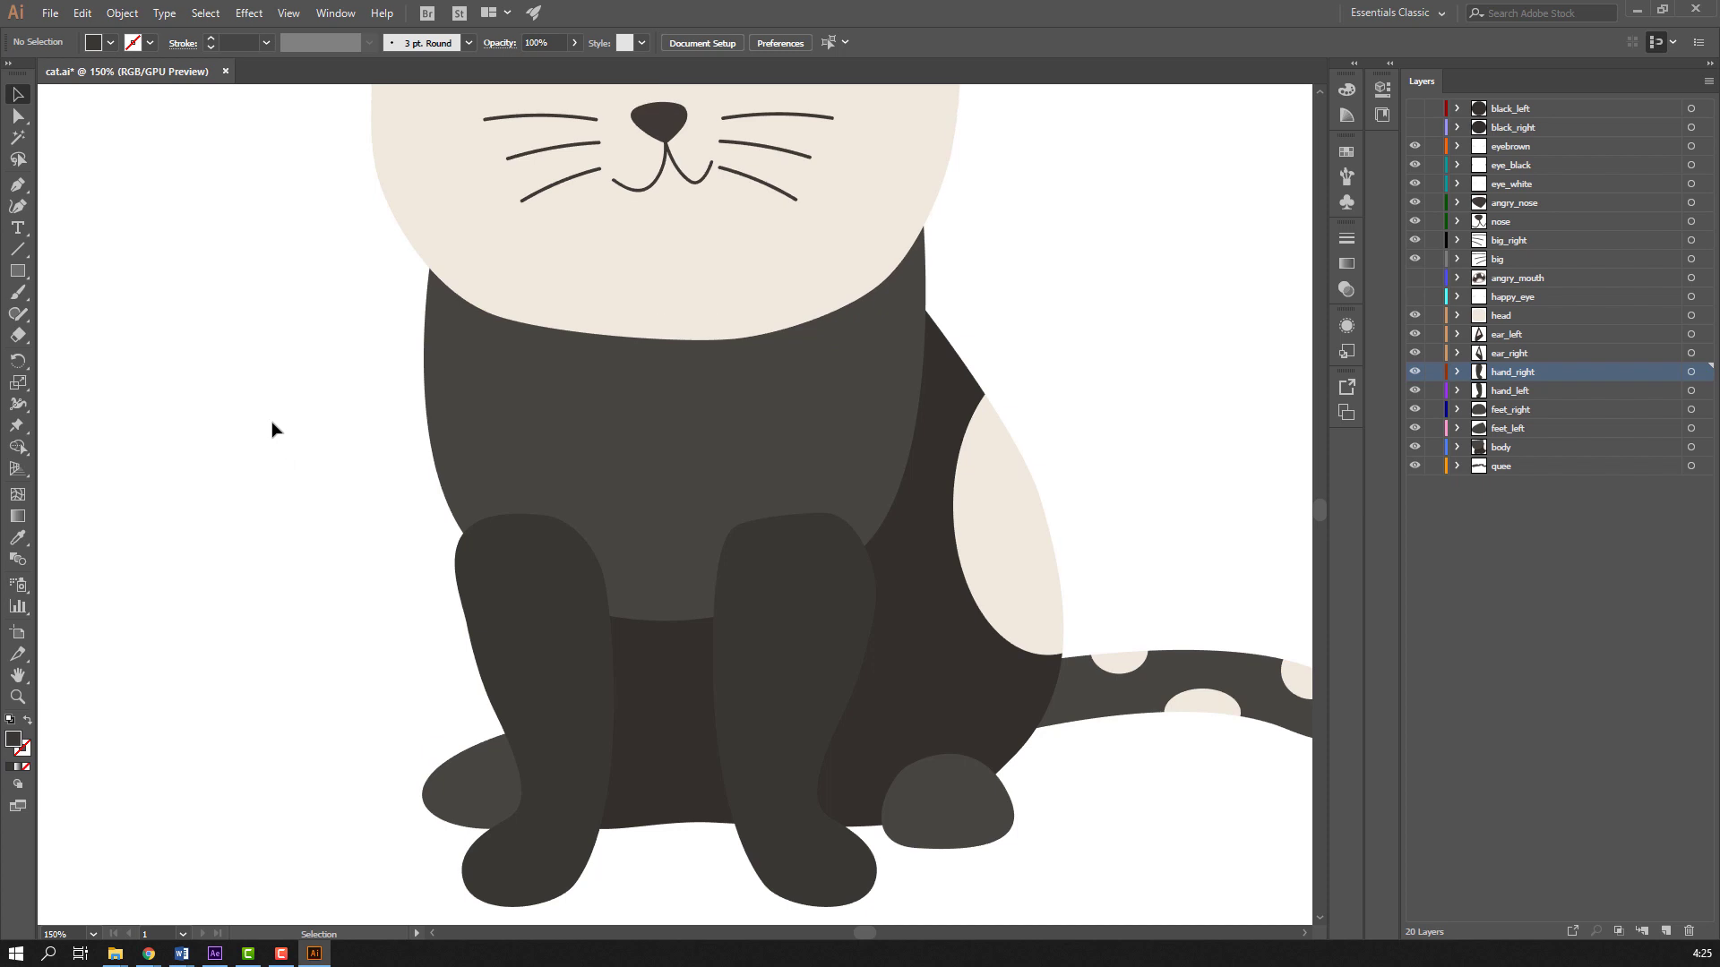
click(50, 13)
click(71, 158)
click(214, 953)
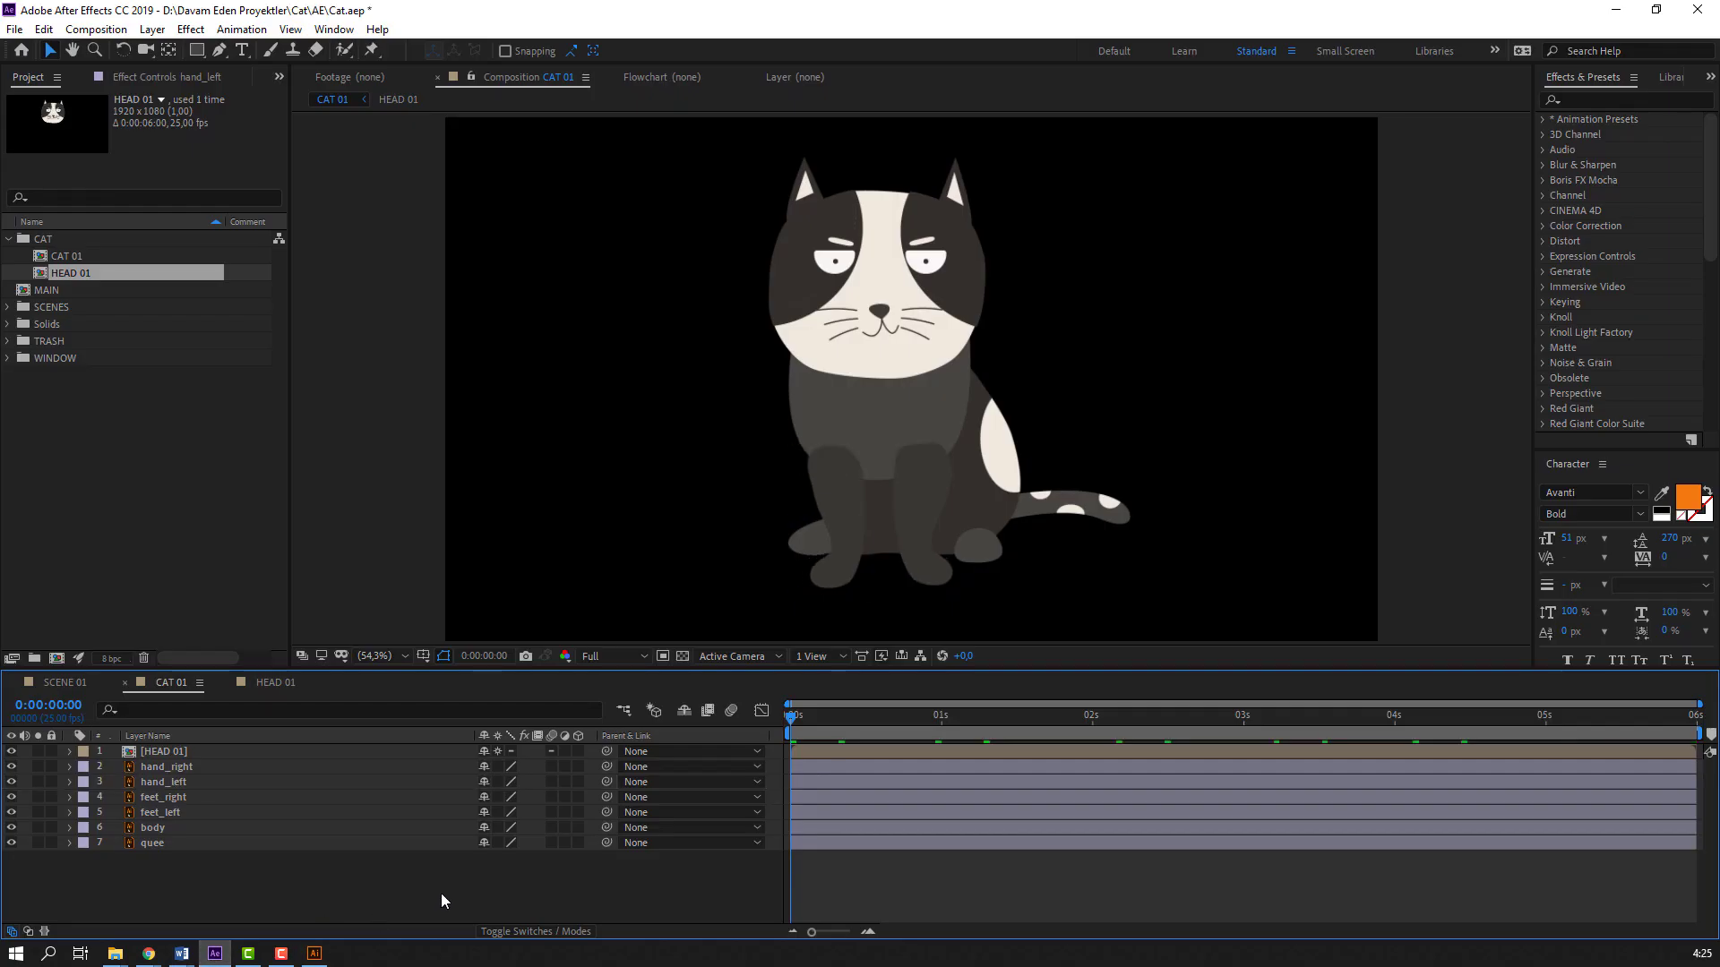
Move the hand_right layer's anchor point up to the top of its reshaped leg
click(932, 507)
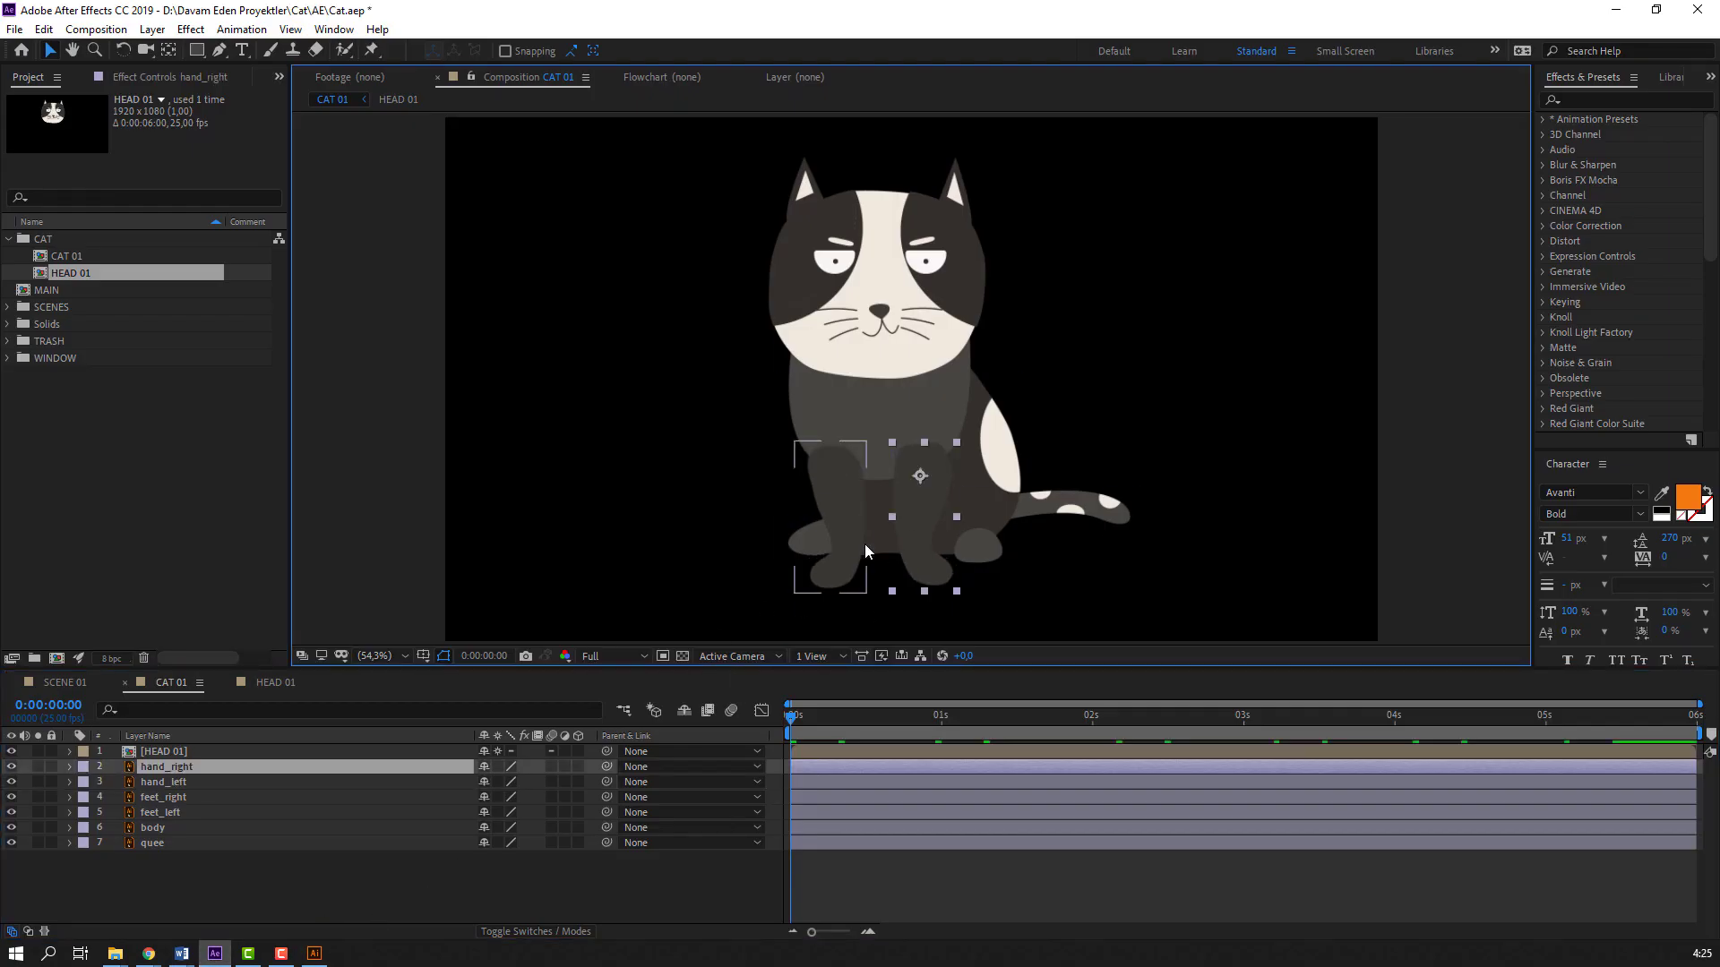
scroll(863, 544, up, 2)
click(168, 50)
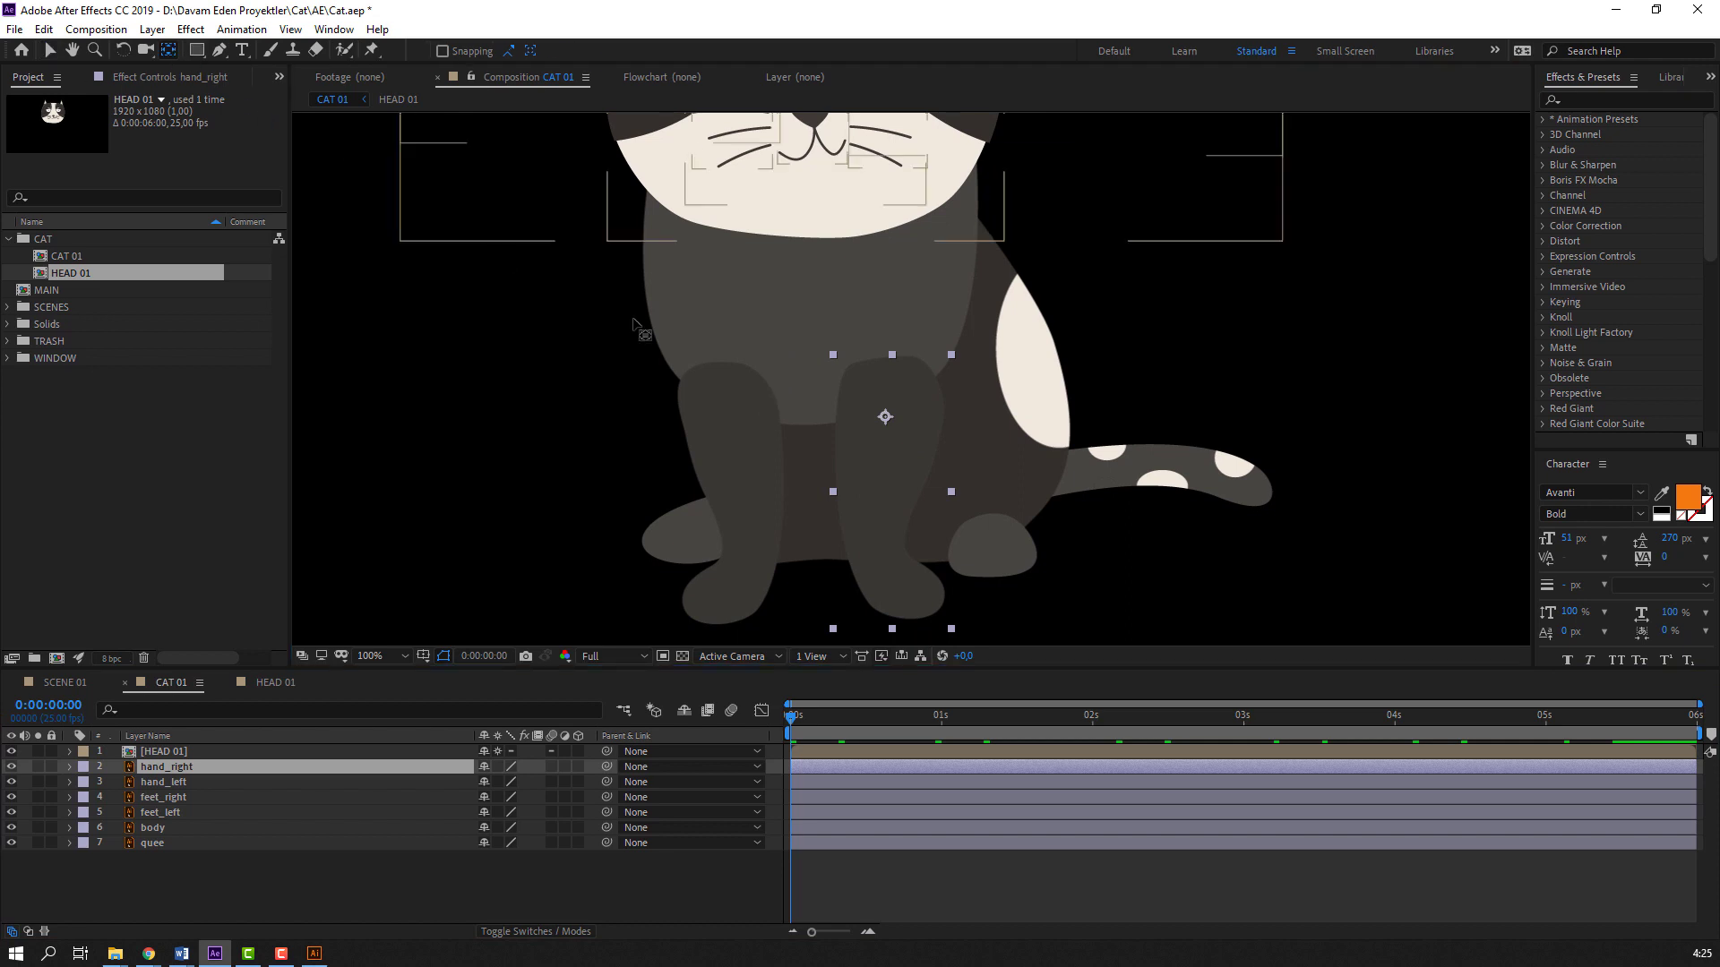
drag(887, 416, 892, 371)
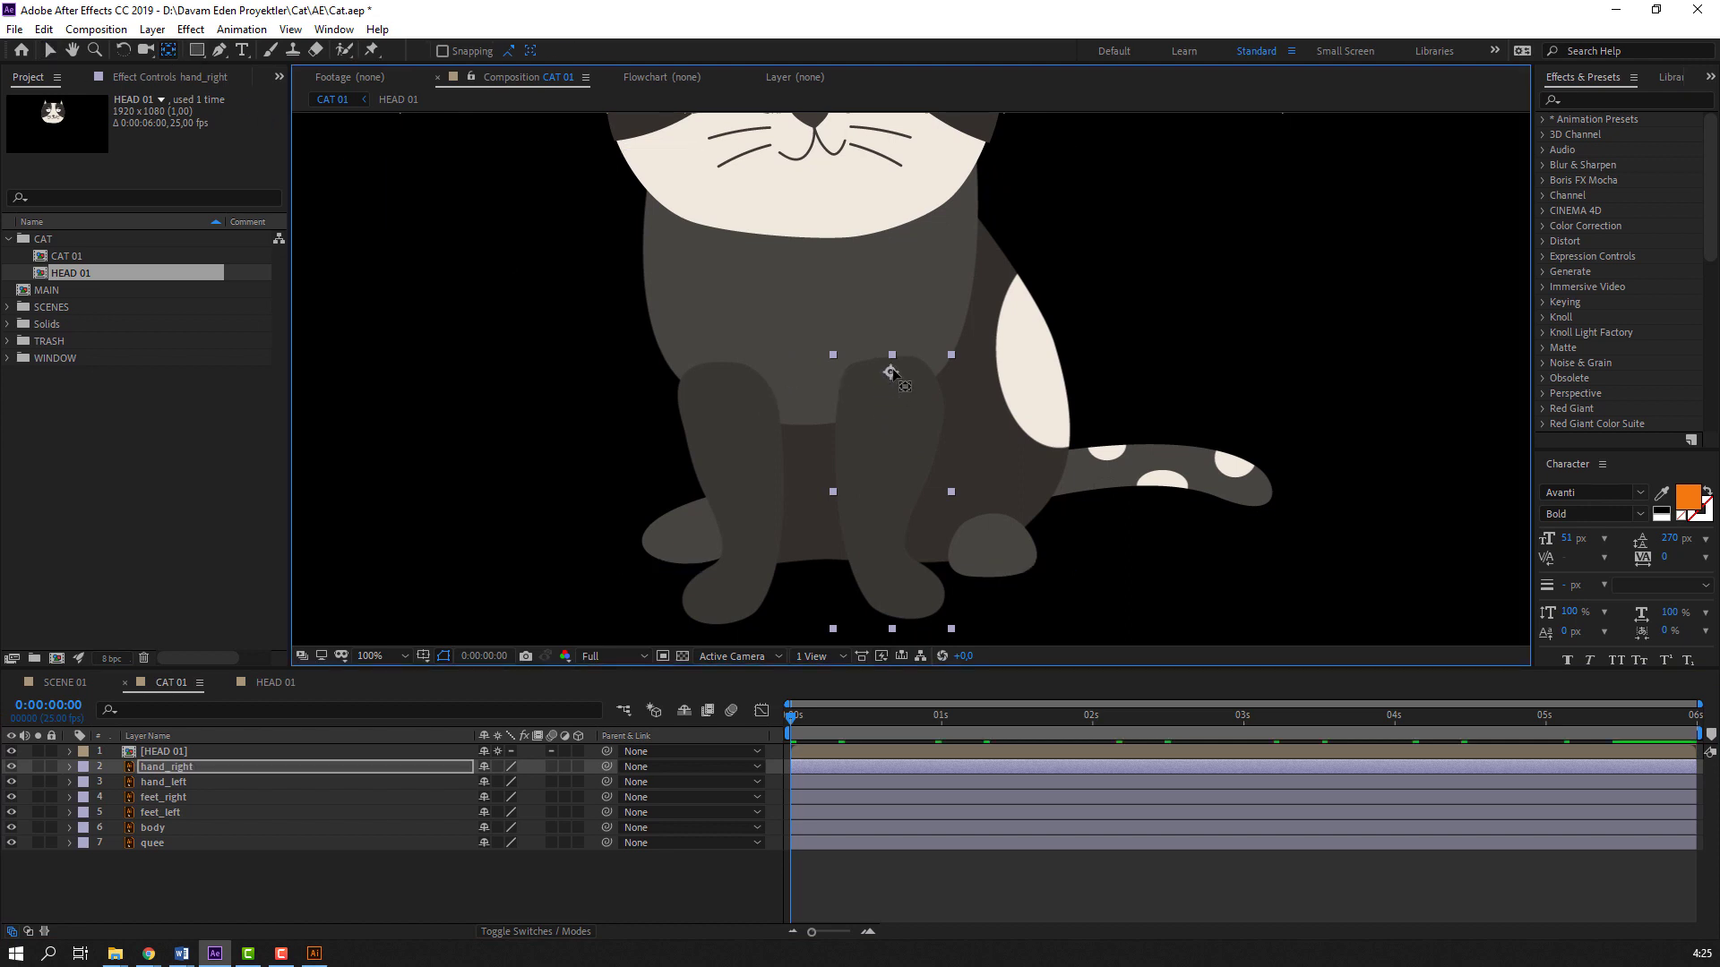
key(v)
Move the hand_left layer's anchor point up to the top of its reshaped leg and save the project
click(686, 376)
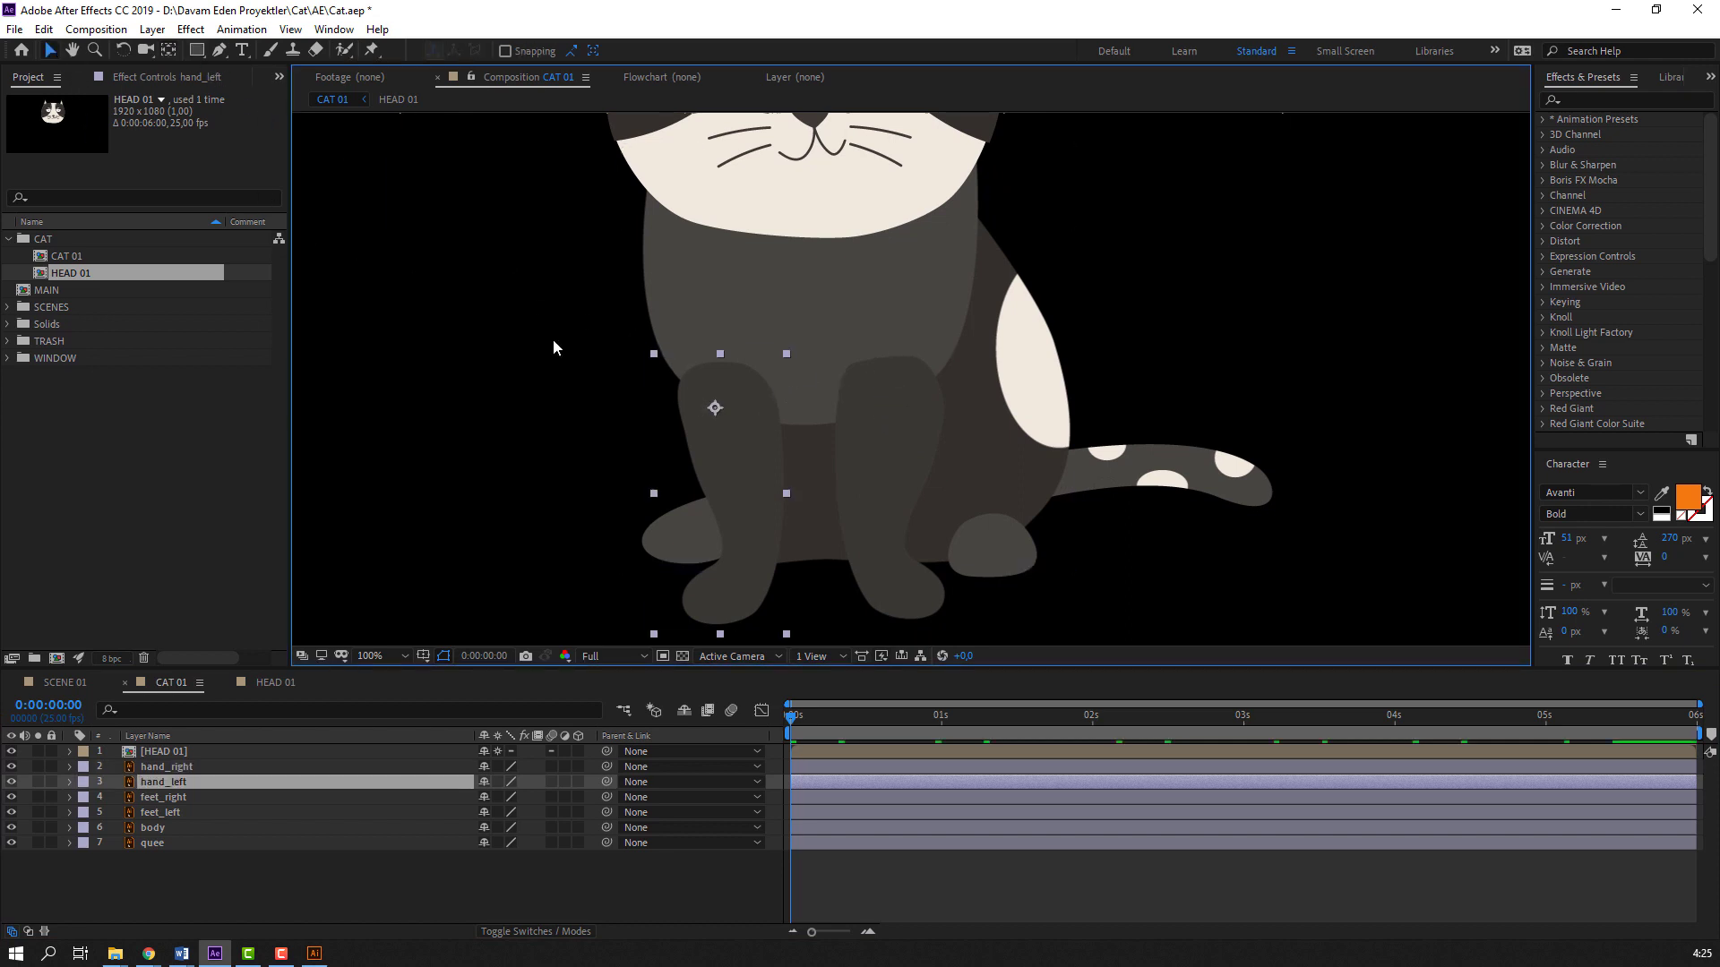
click(172, 52)
drag(714, 409, 719, 377)
click(57, 56)
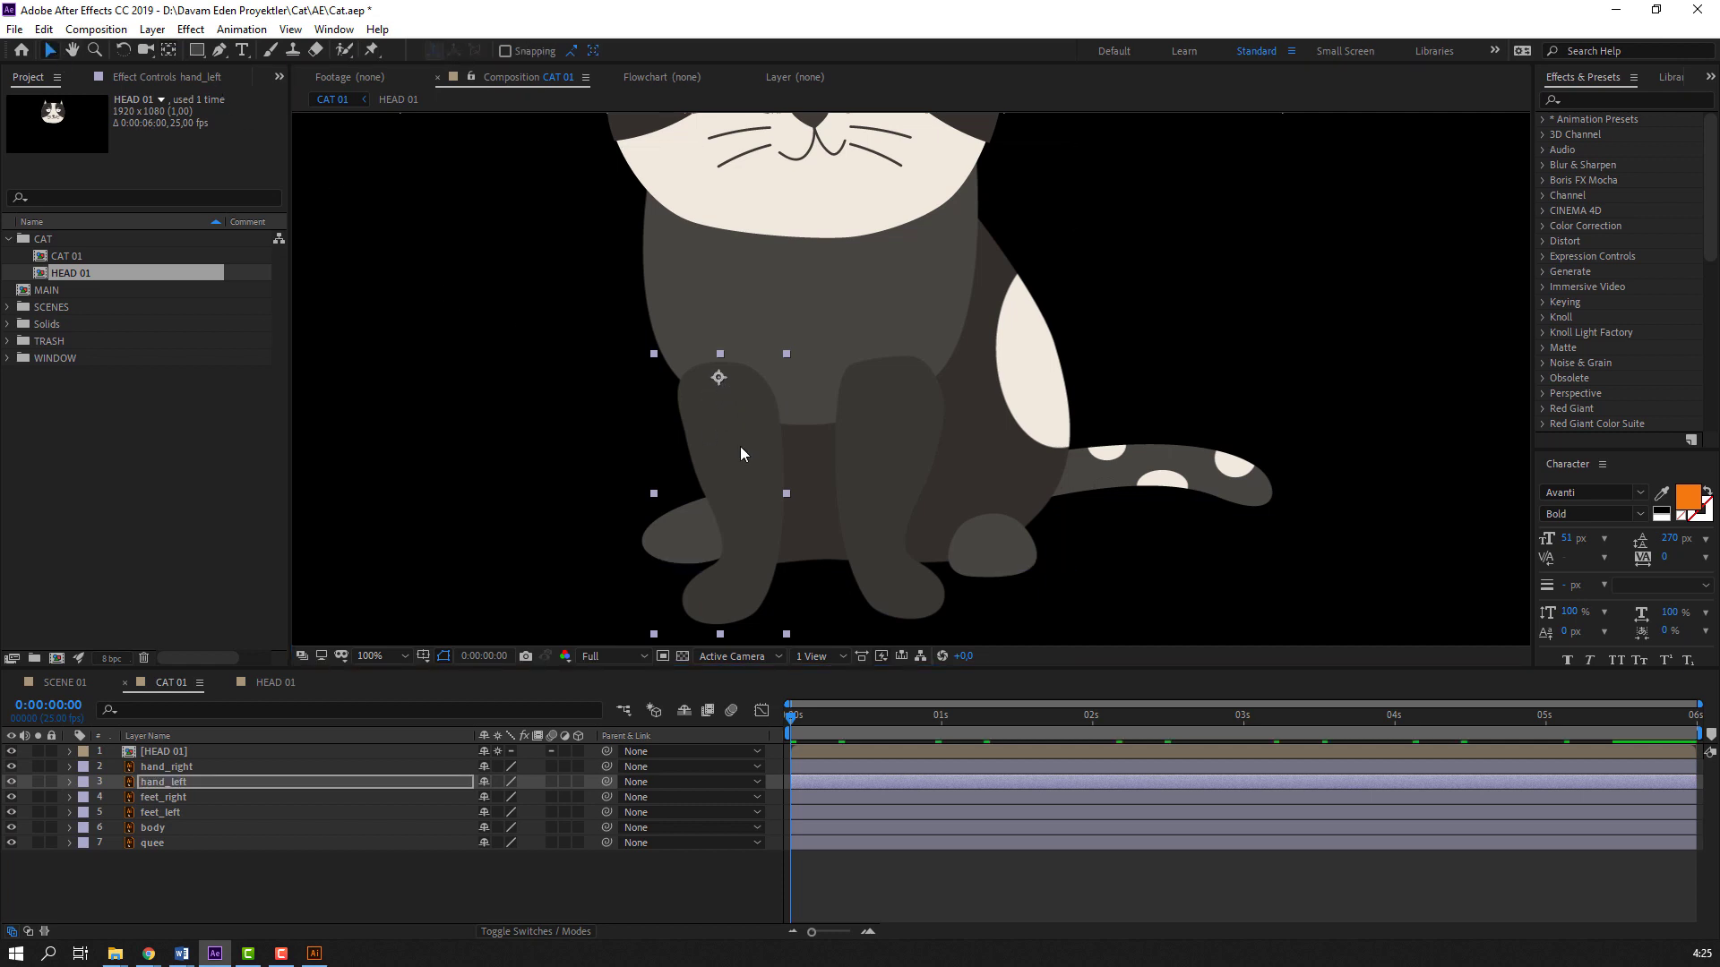
key(comma)
click(545, 876)
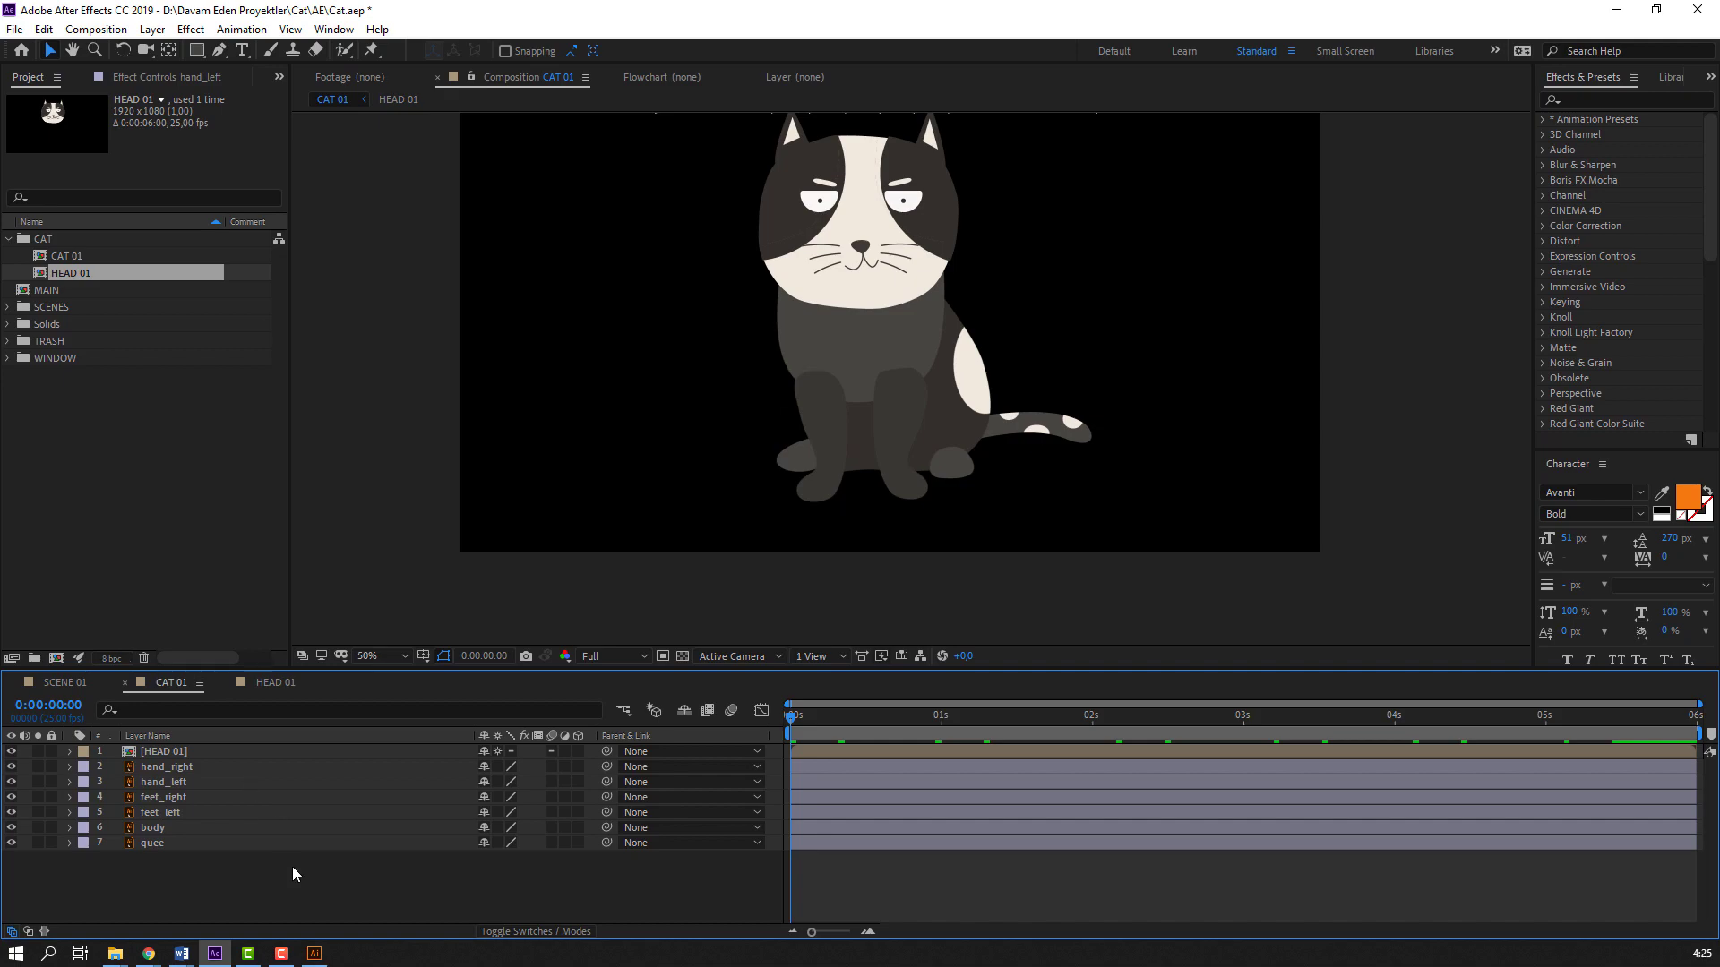
key(ctrl+s)
Switch to Illustrator and copy the grey chest shape from the body layer of cat.ai
click(315, 954)
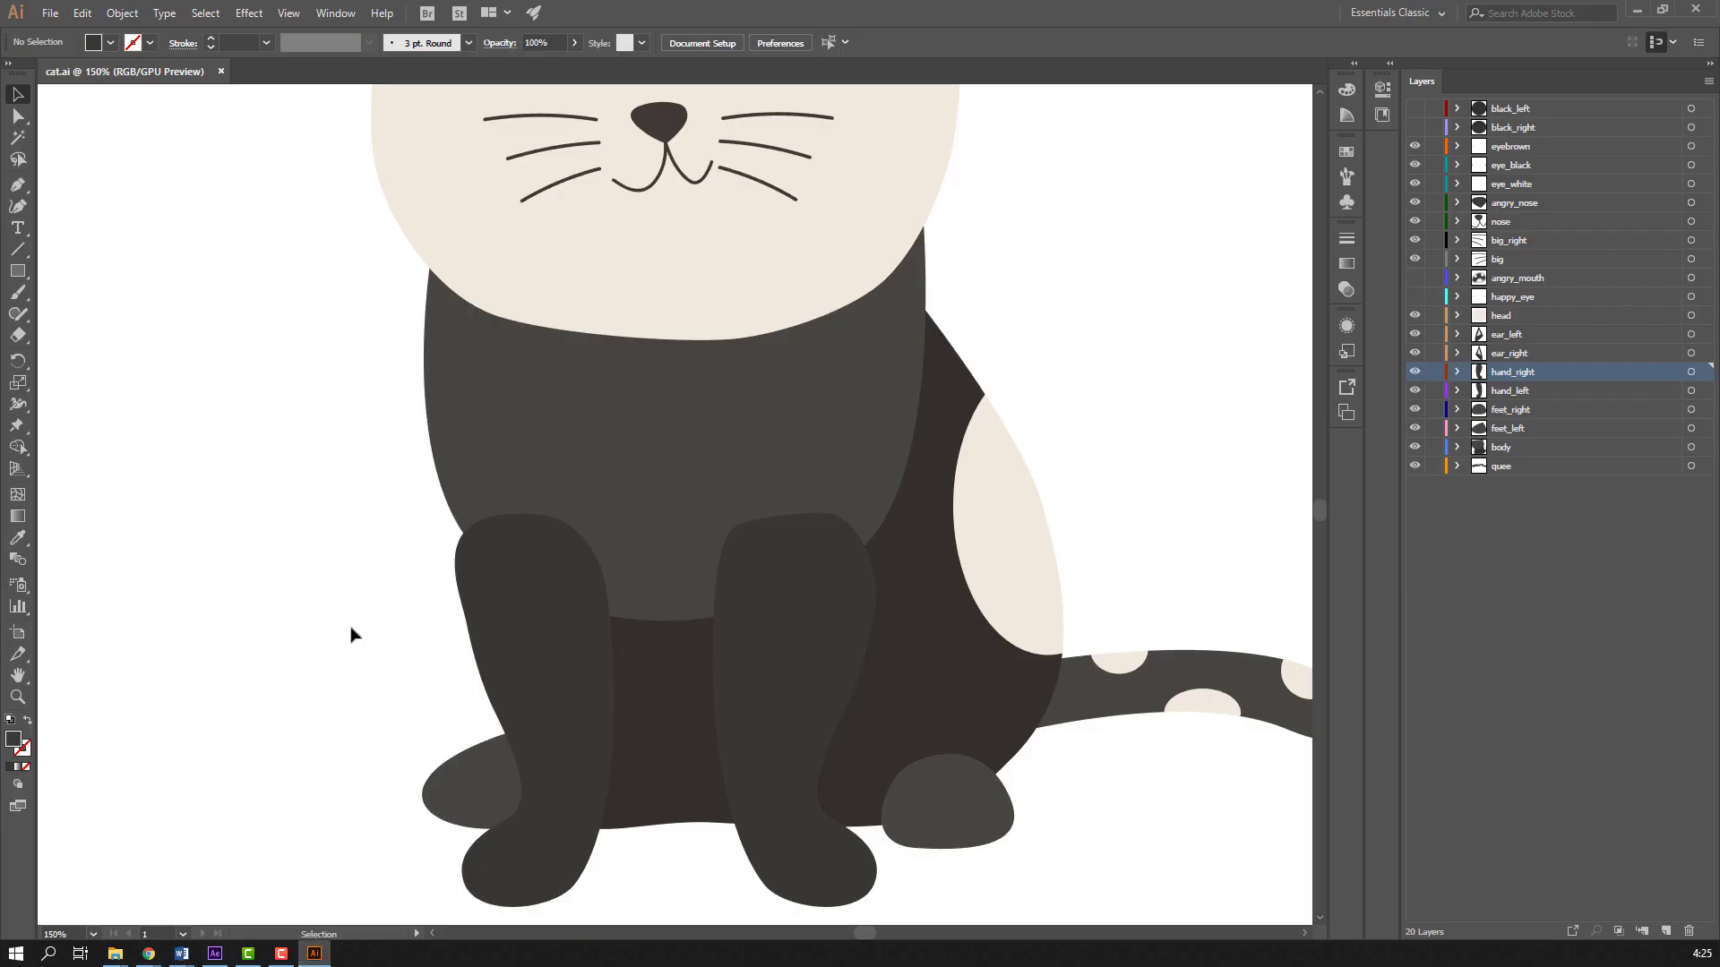
key(ctrl+minus)
key(ctrl+minus)
key(ctrl+minus)
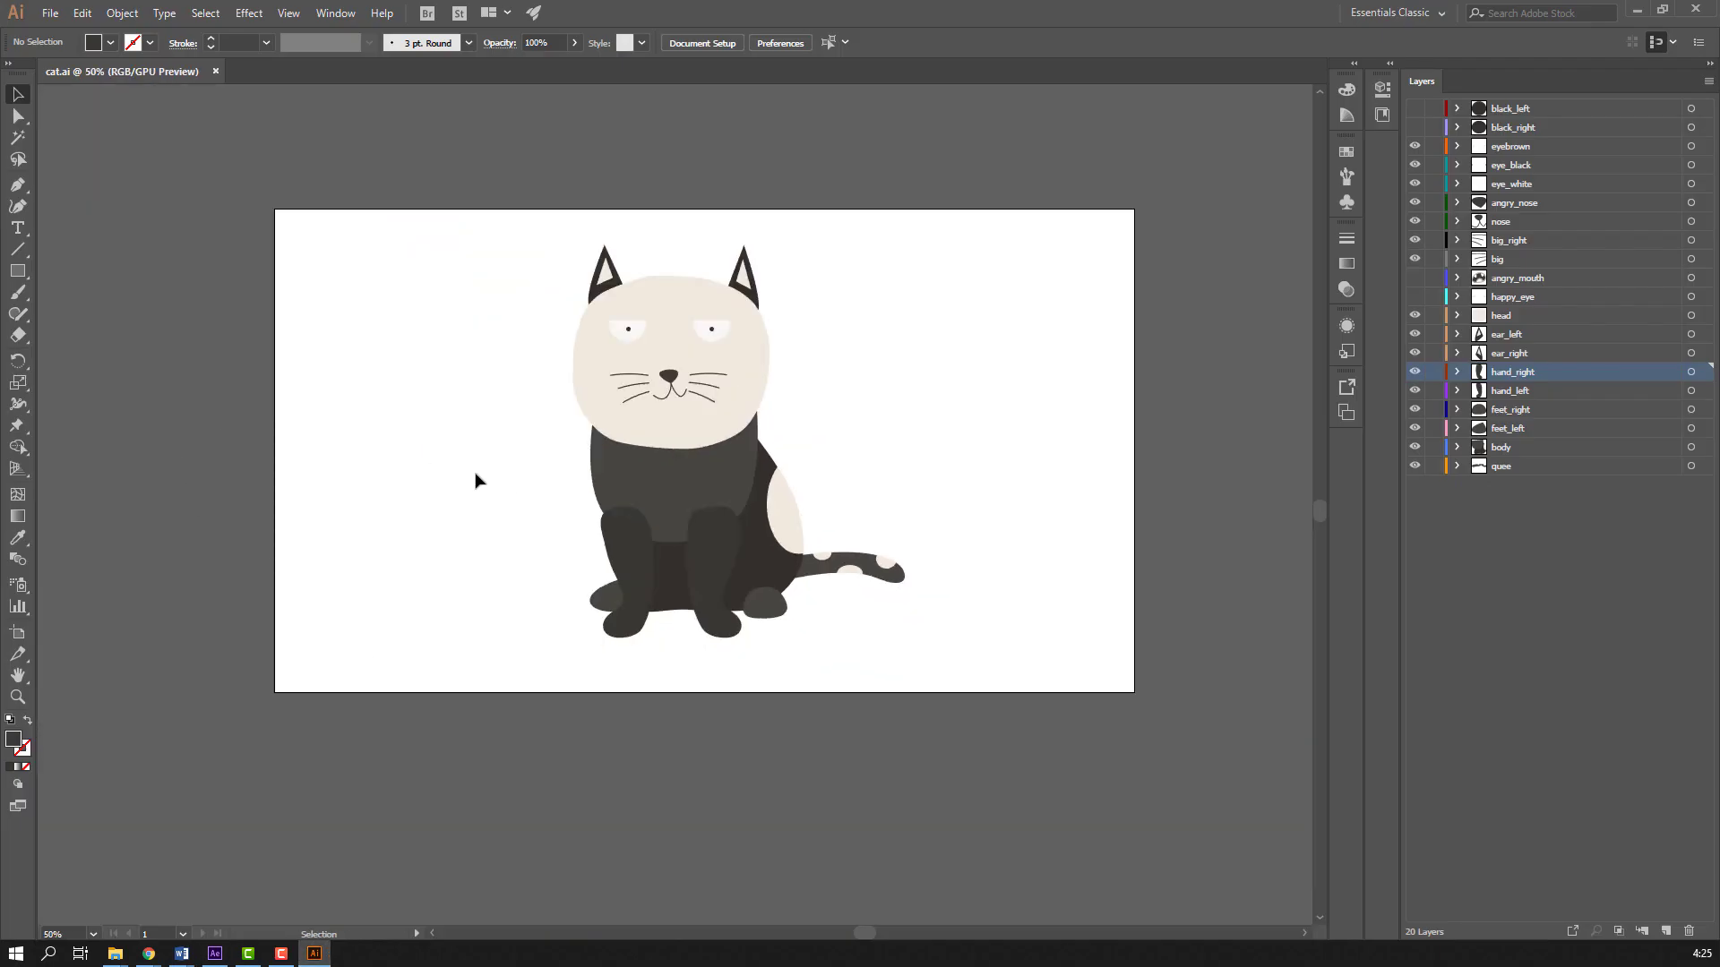
click(635, 483)
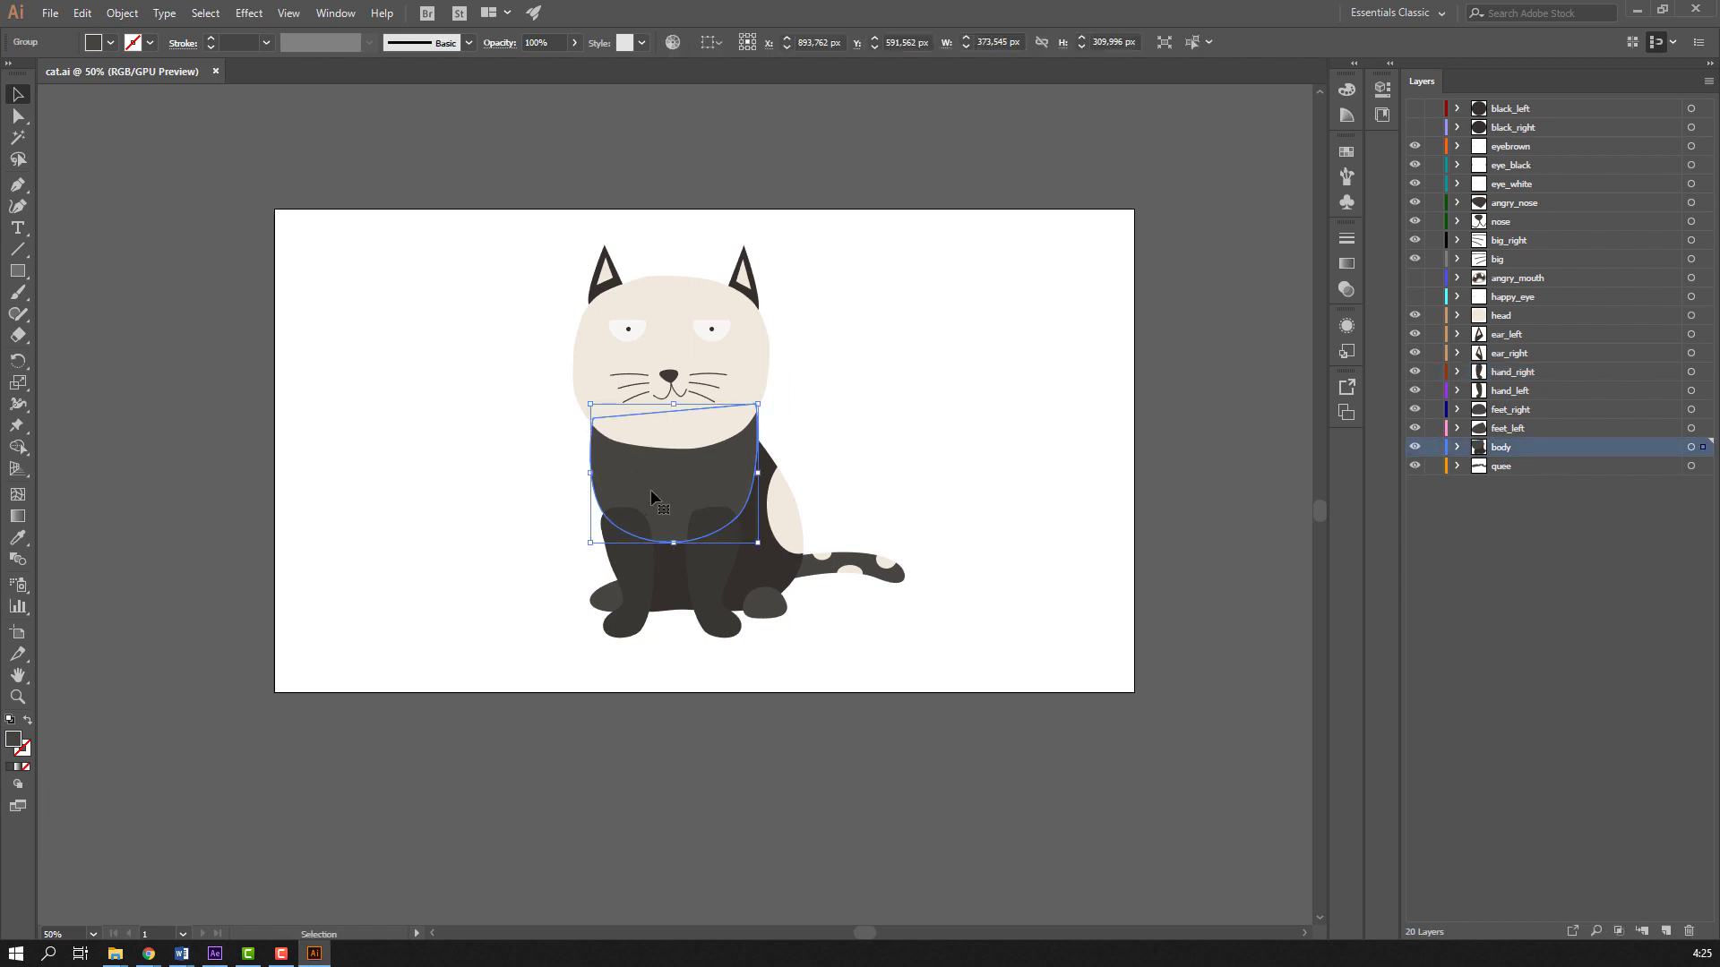
click(83, 12)
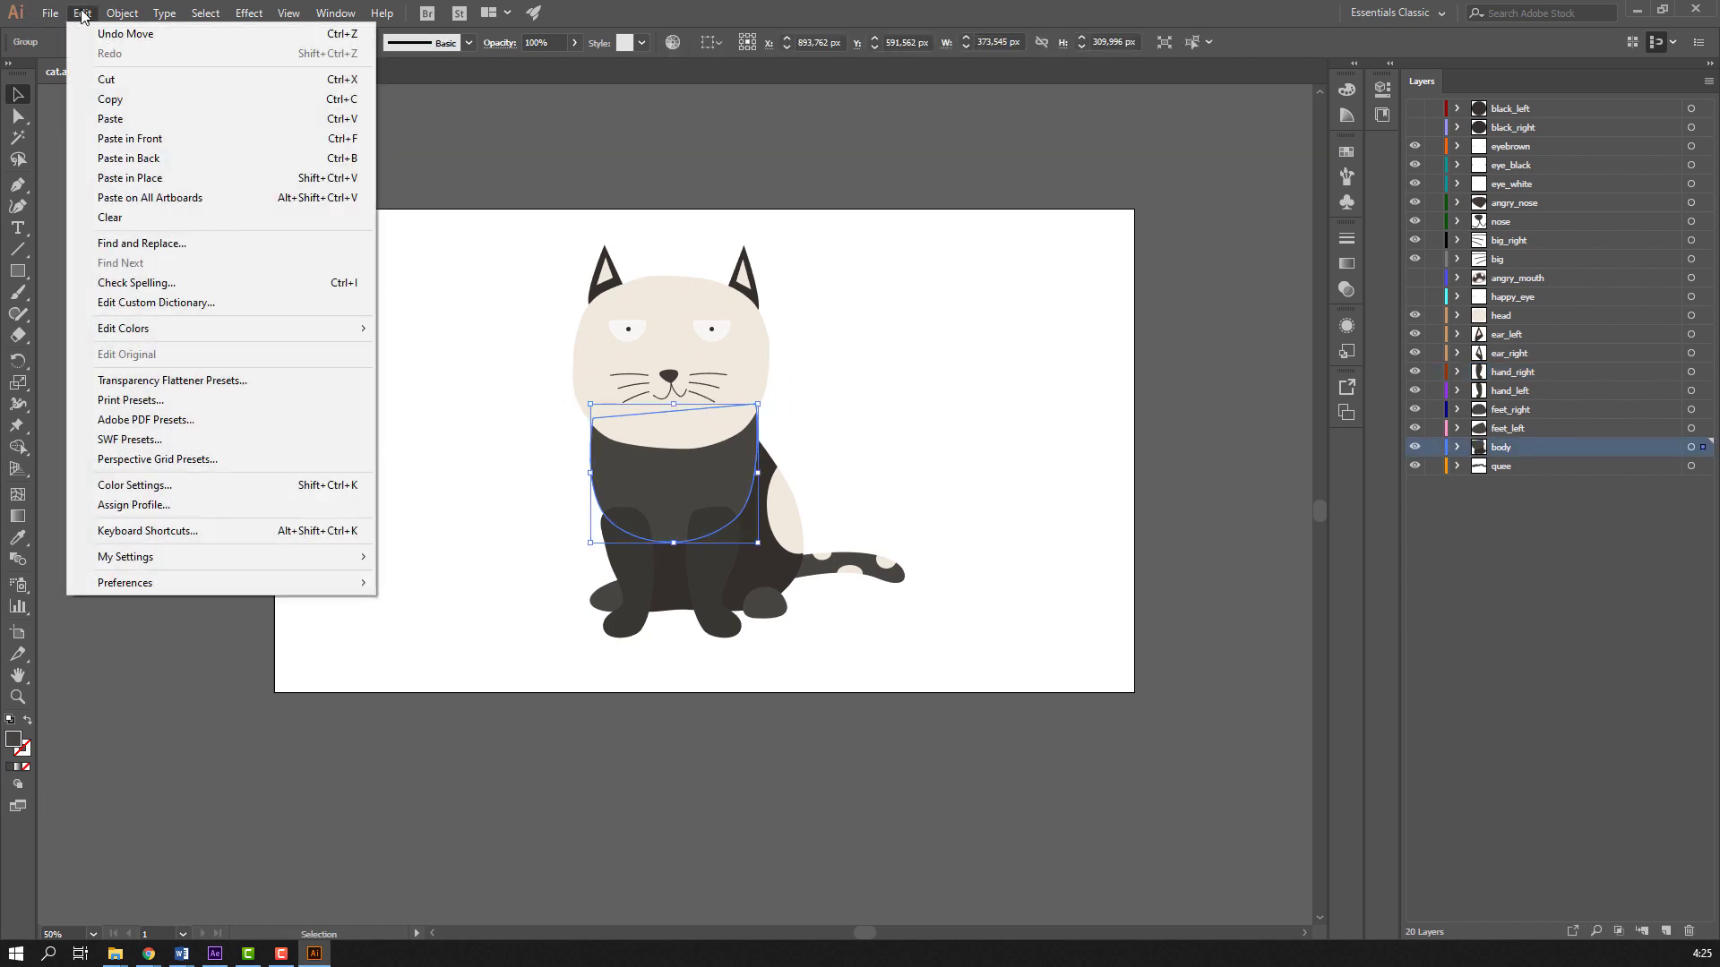
click(214, 99)
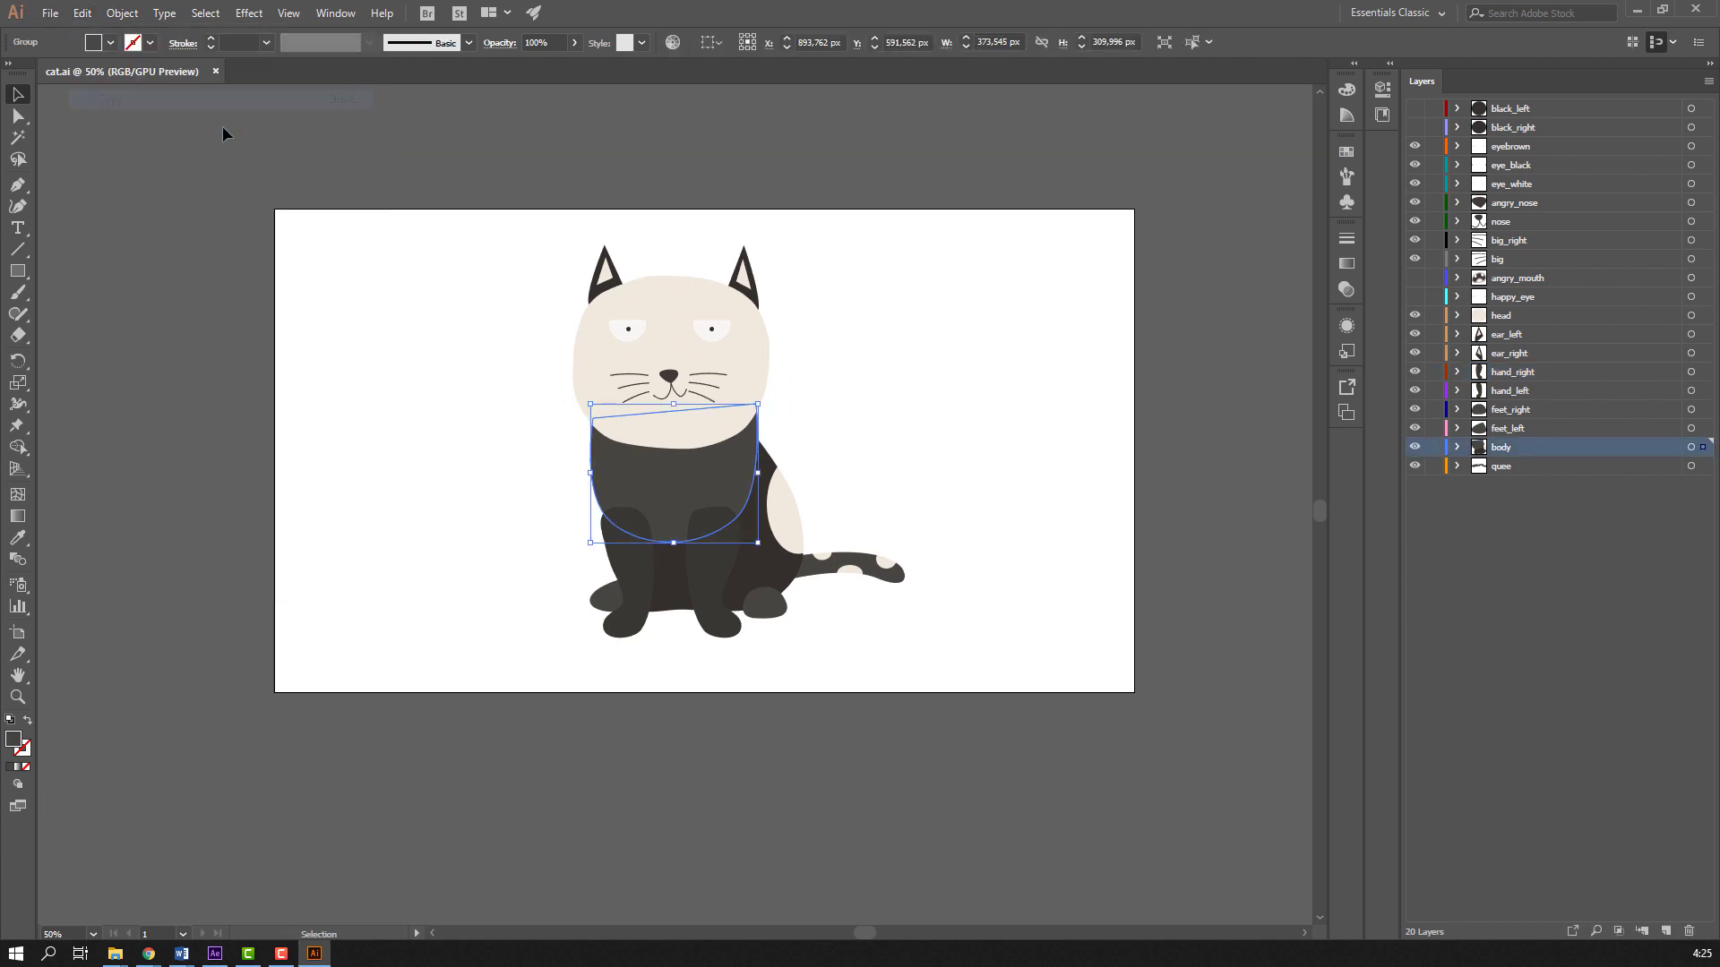
click(191, 183)
Create a new 1920 x 1080 px document and paste the copied chest shape into it
click(51, 14)
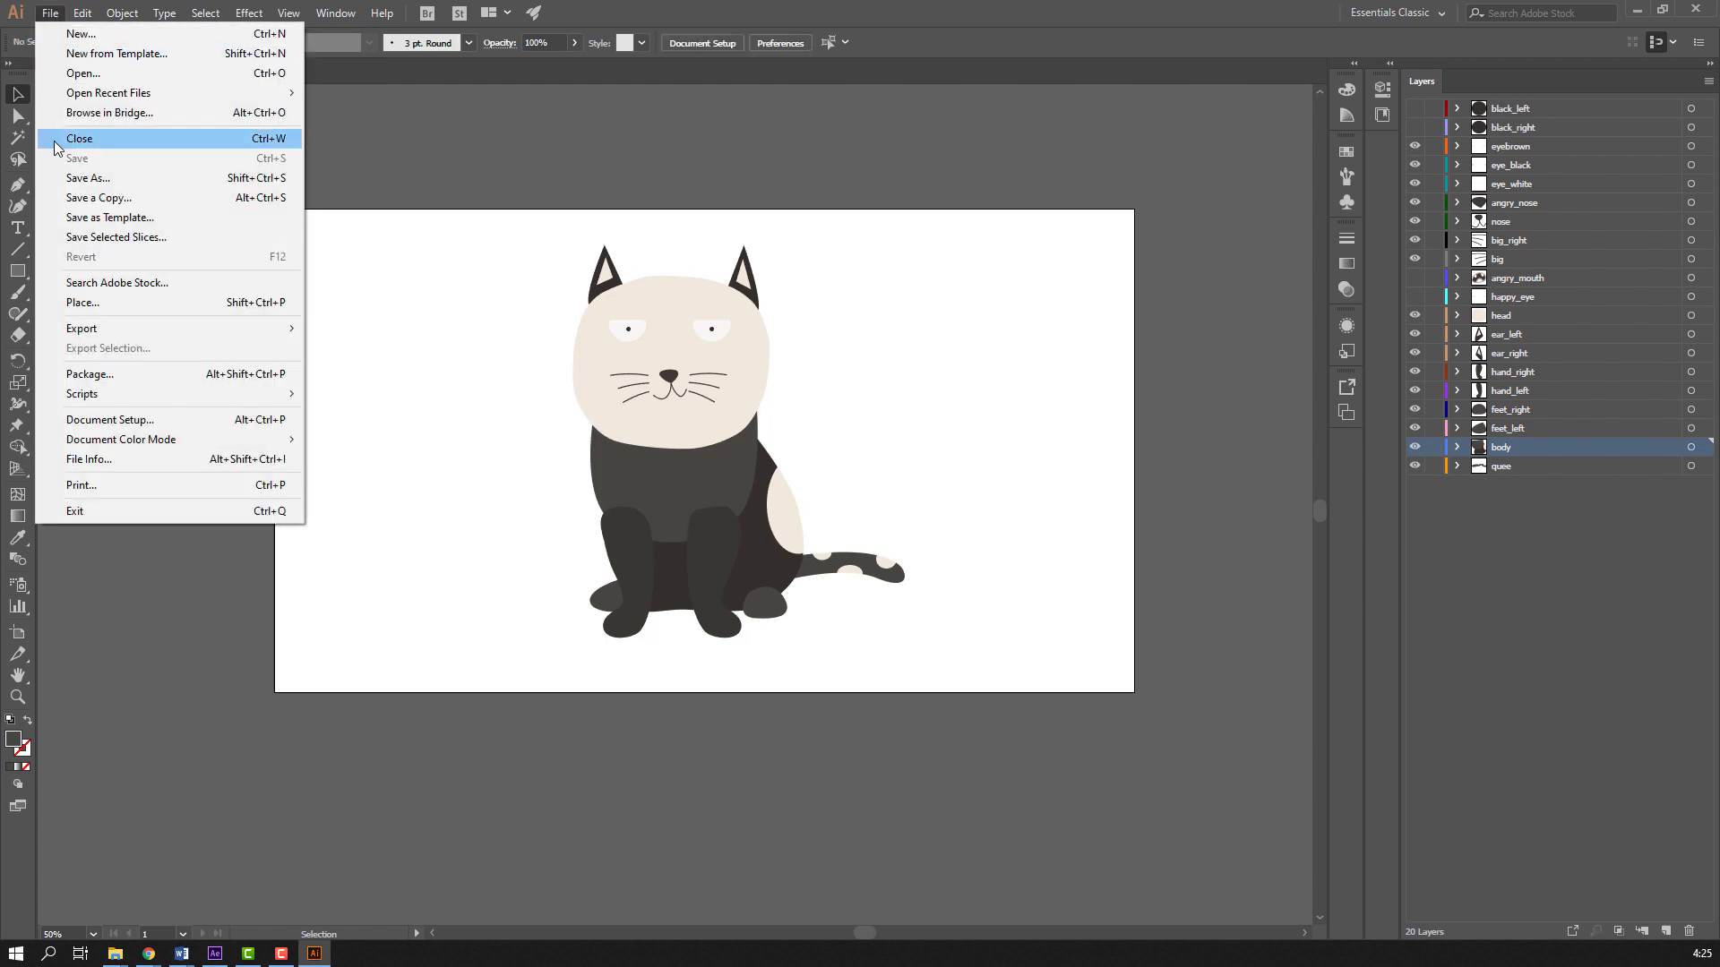
click(115, 33)
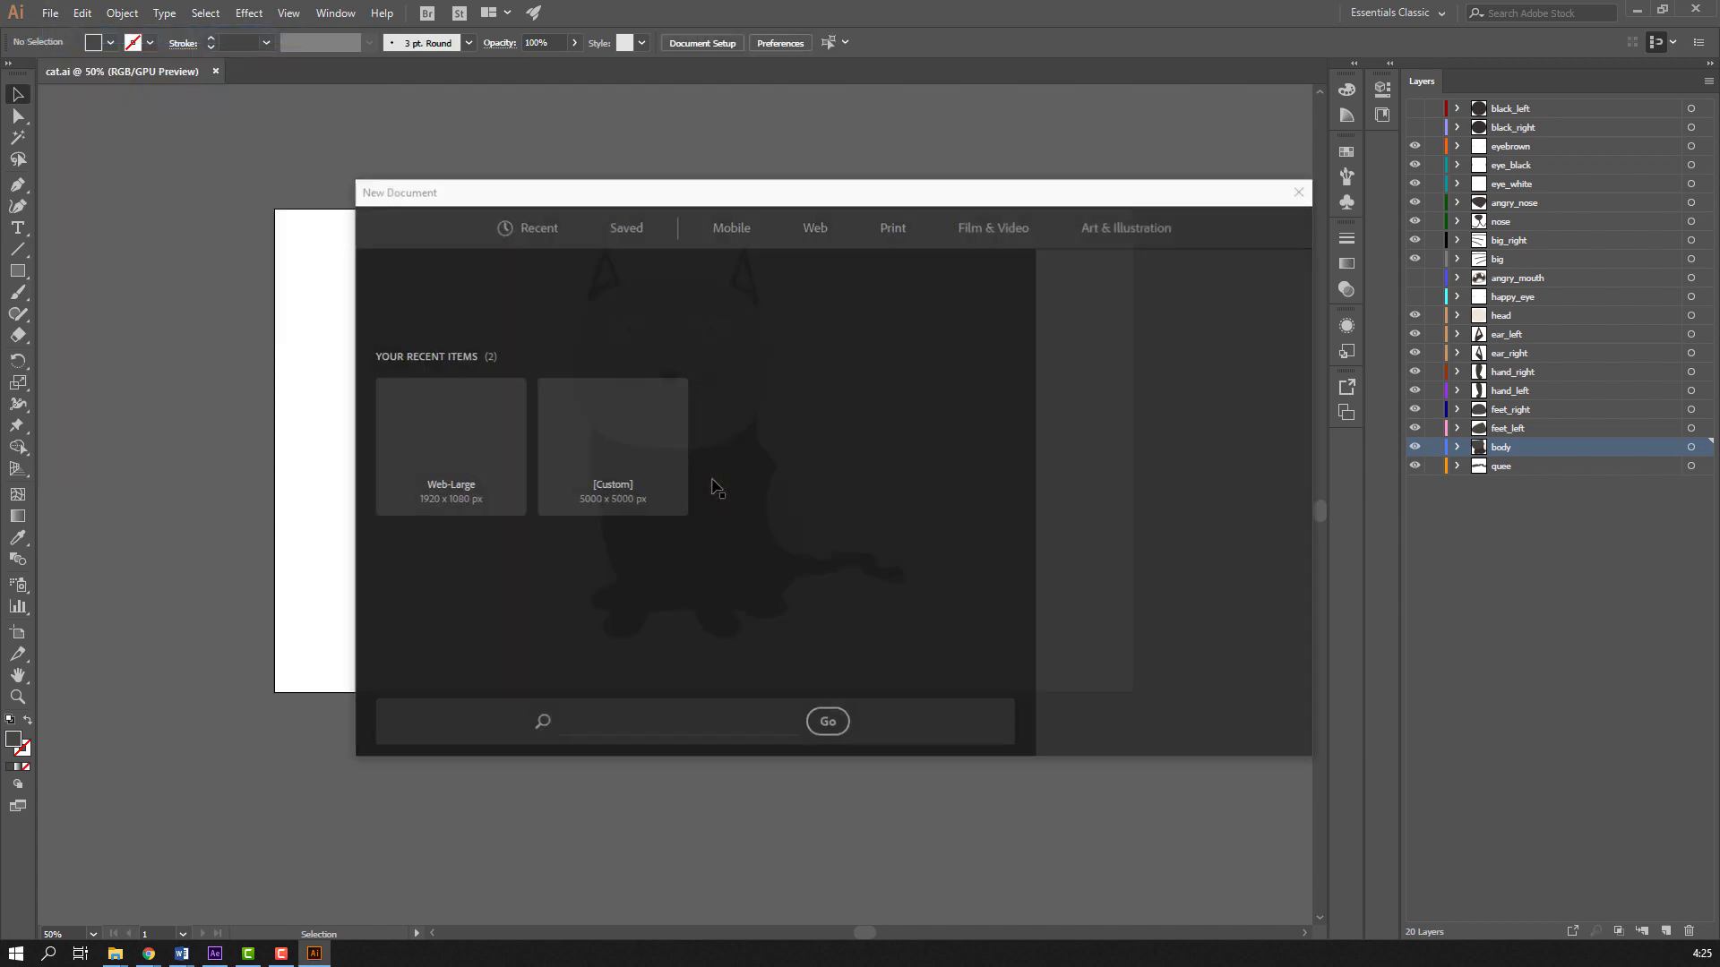
click(1169, 727)
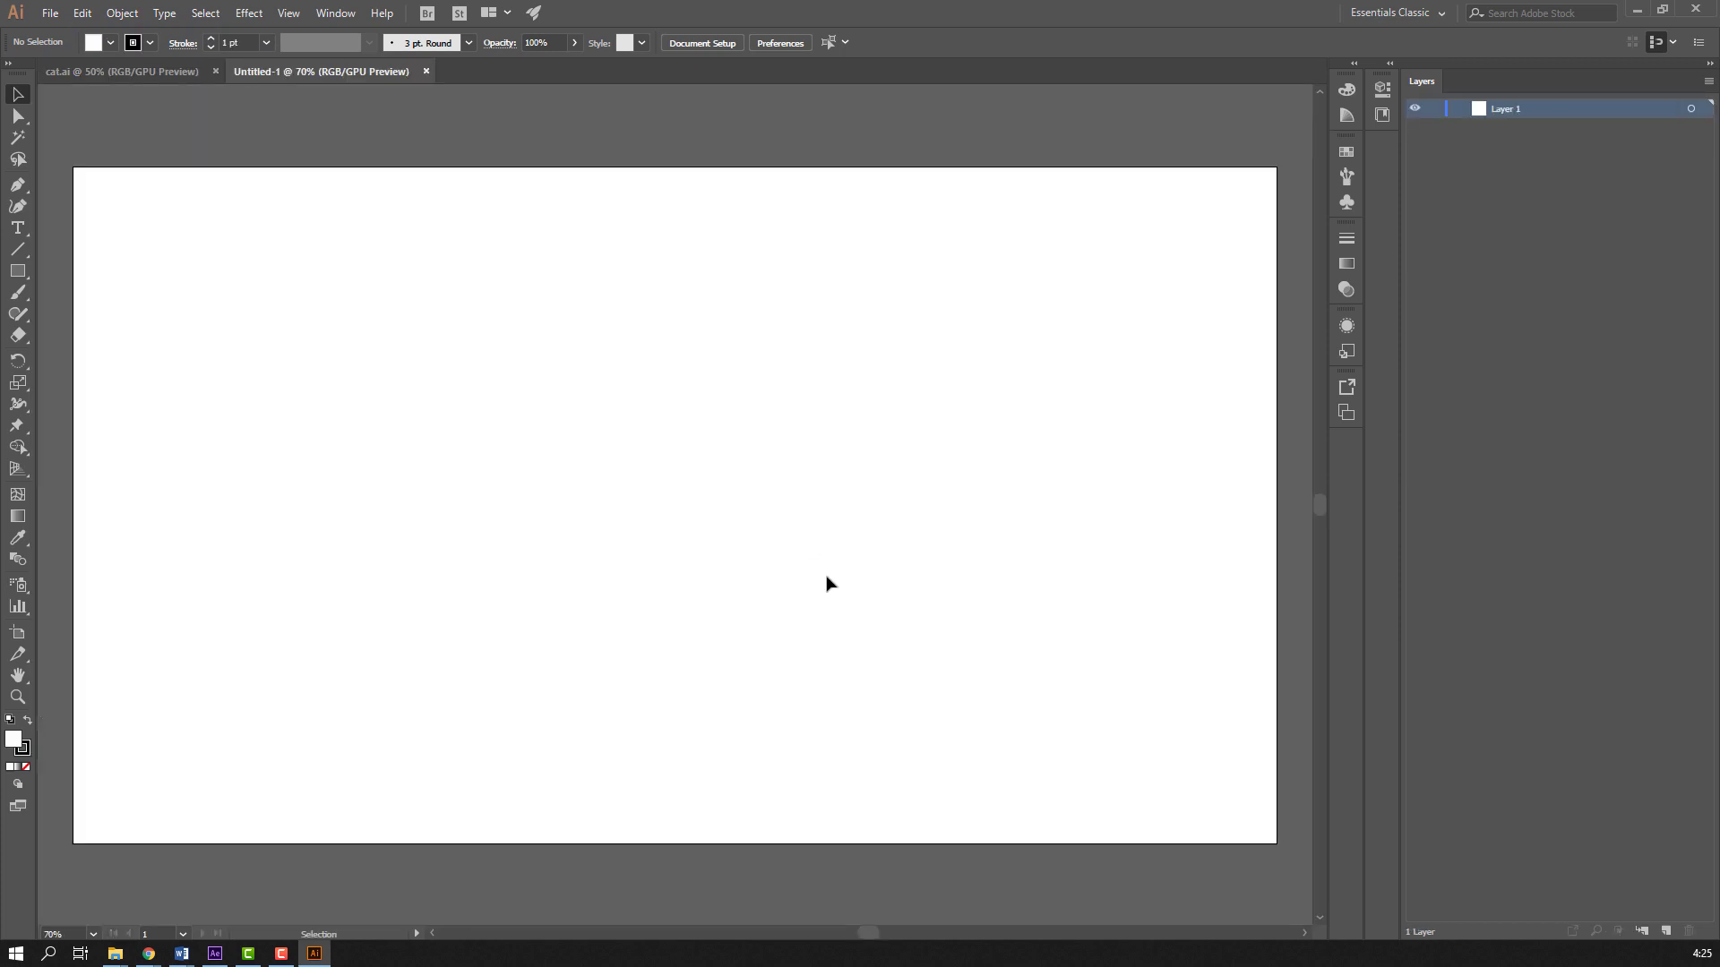
key(ctrl+v)
click(464, 378)
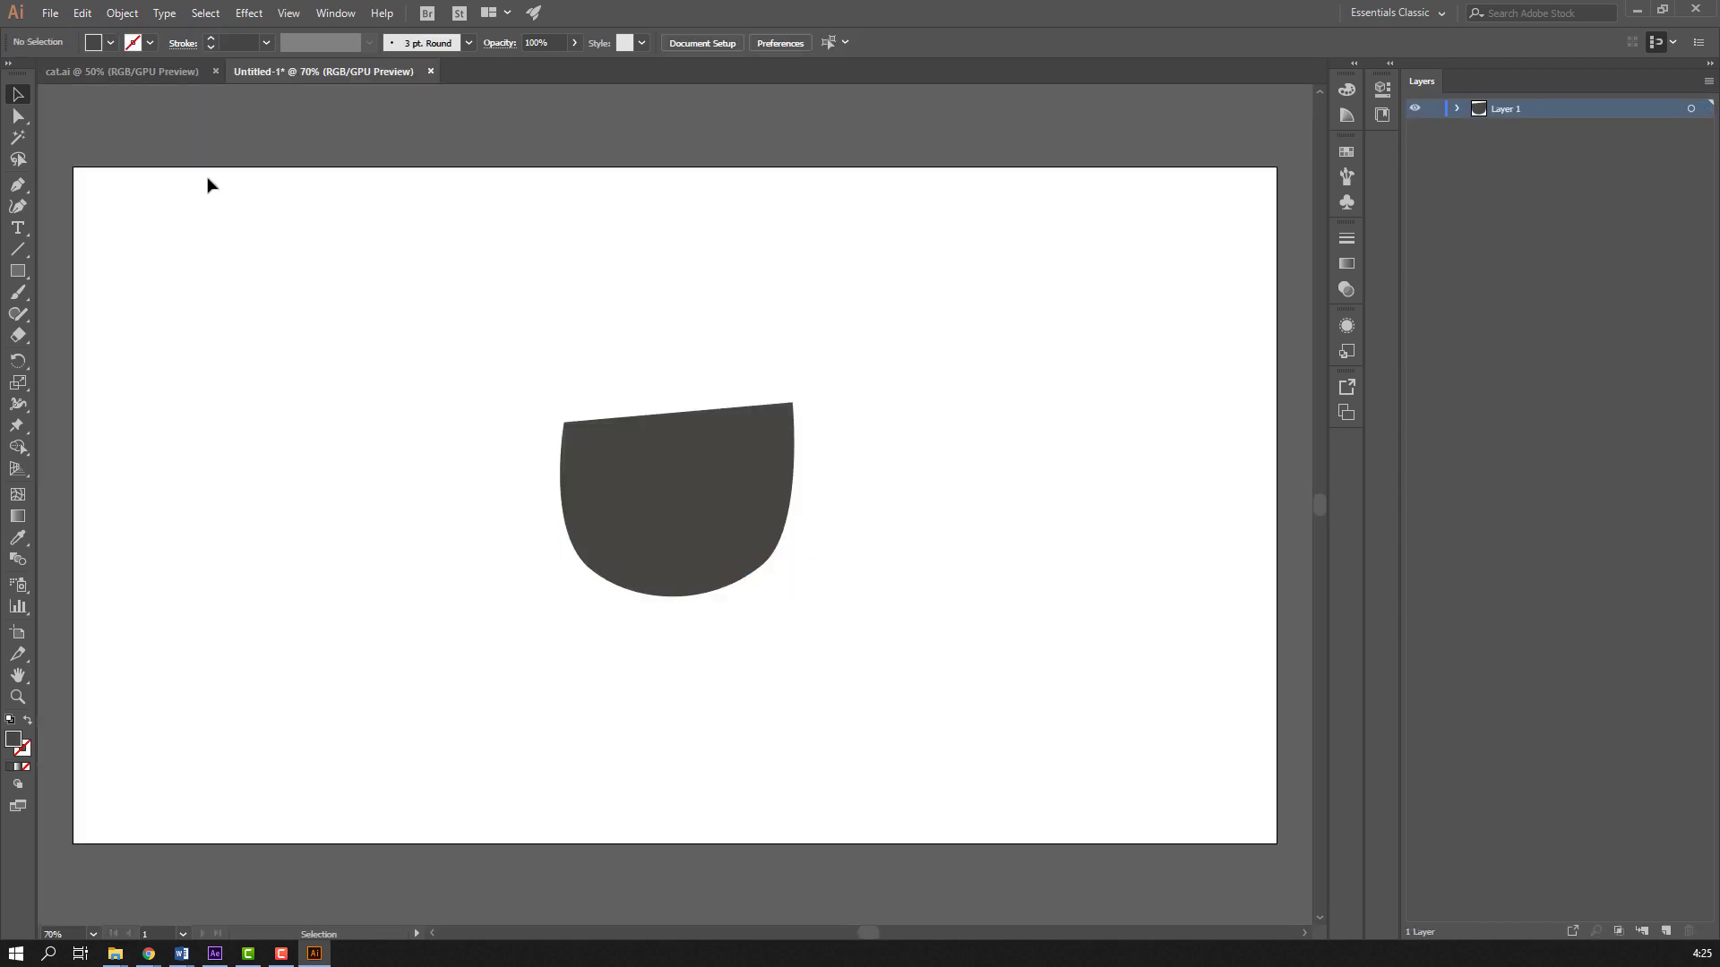
Save the new document as the Illustrator file body_detail in the design folder
click(59, 12)
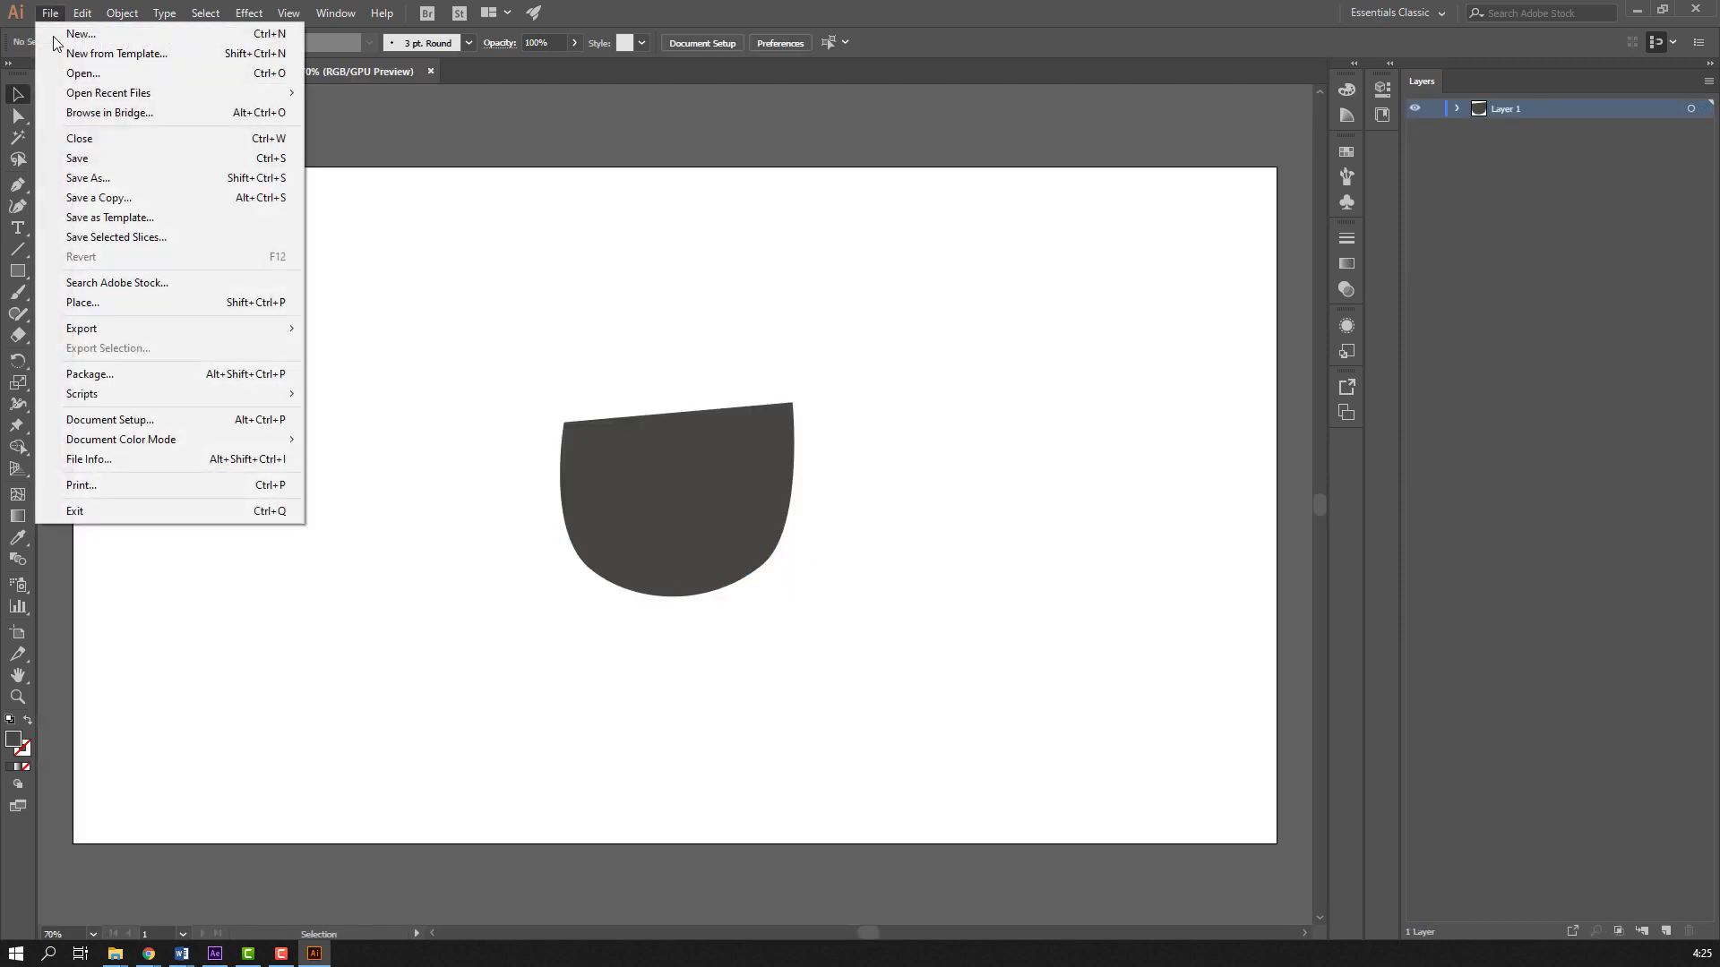
click(72, 178)
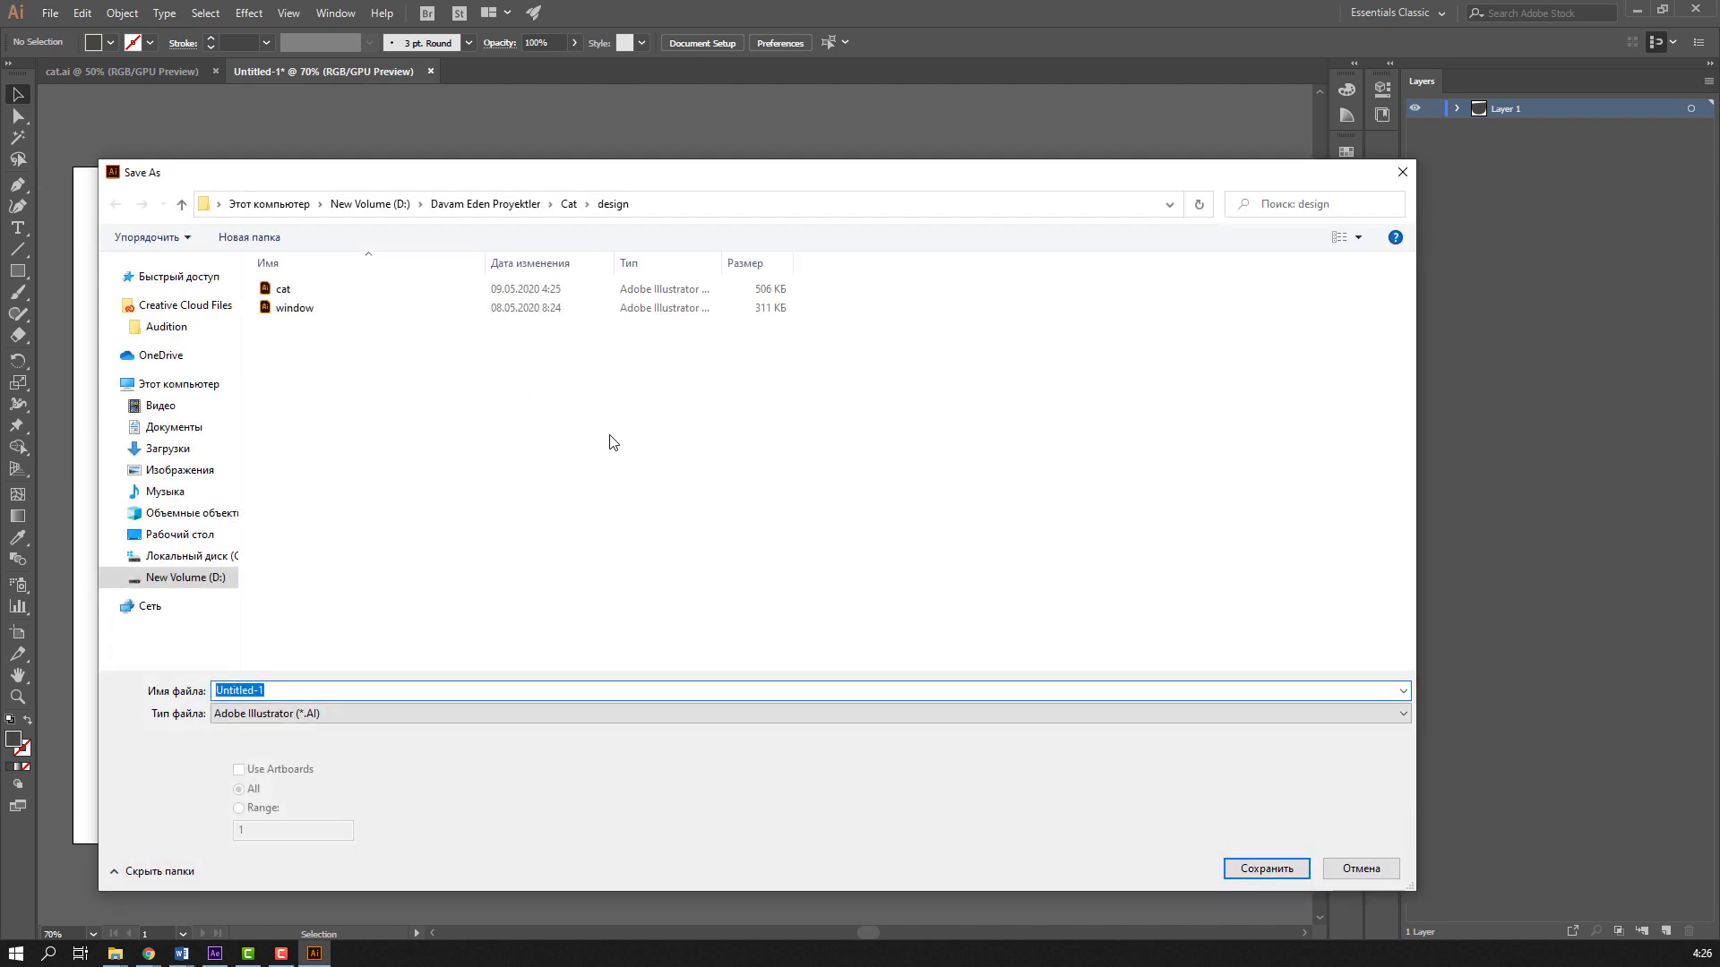
text(body_detail)
click(1220, 865)
click(642, 751)
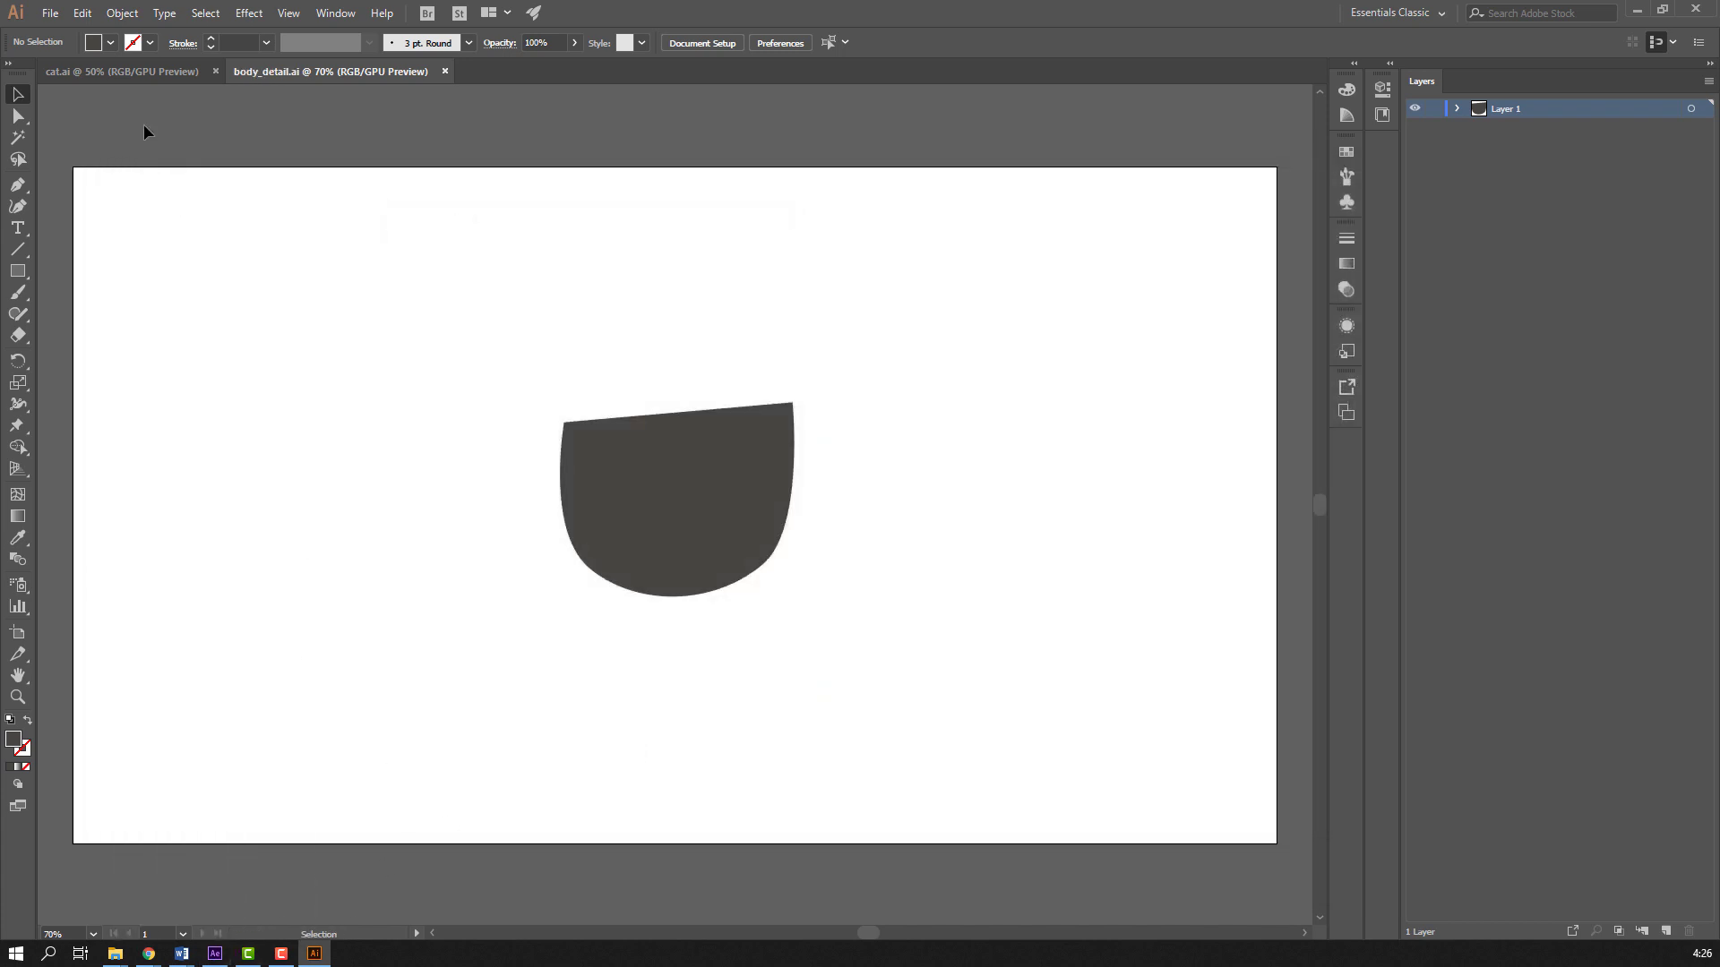
Switch to After Effects and import body_detail.ai from the design folder as footage
click(215, 953)
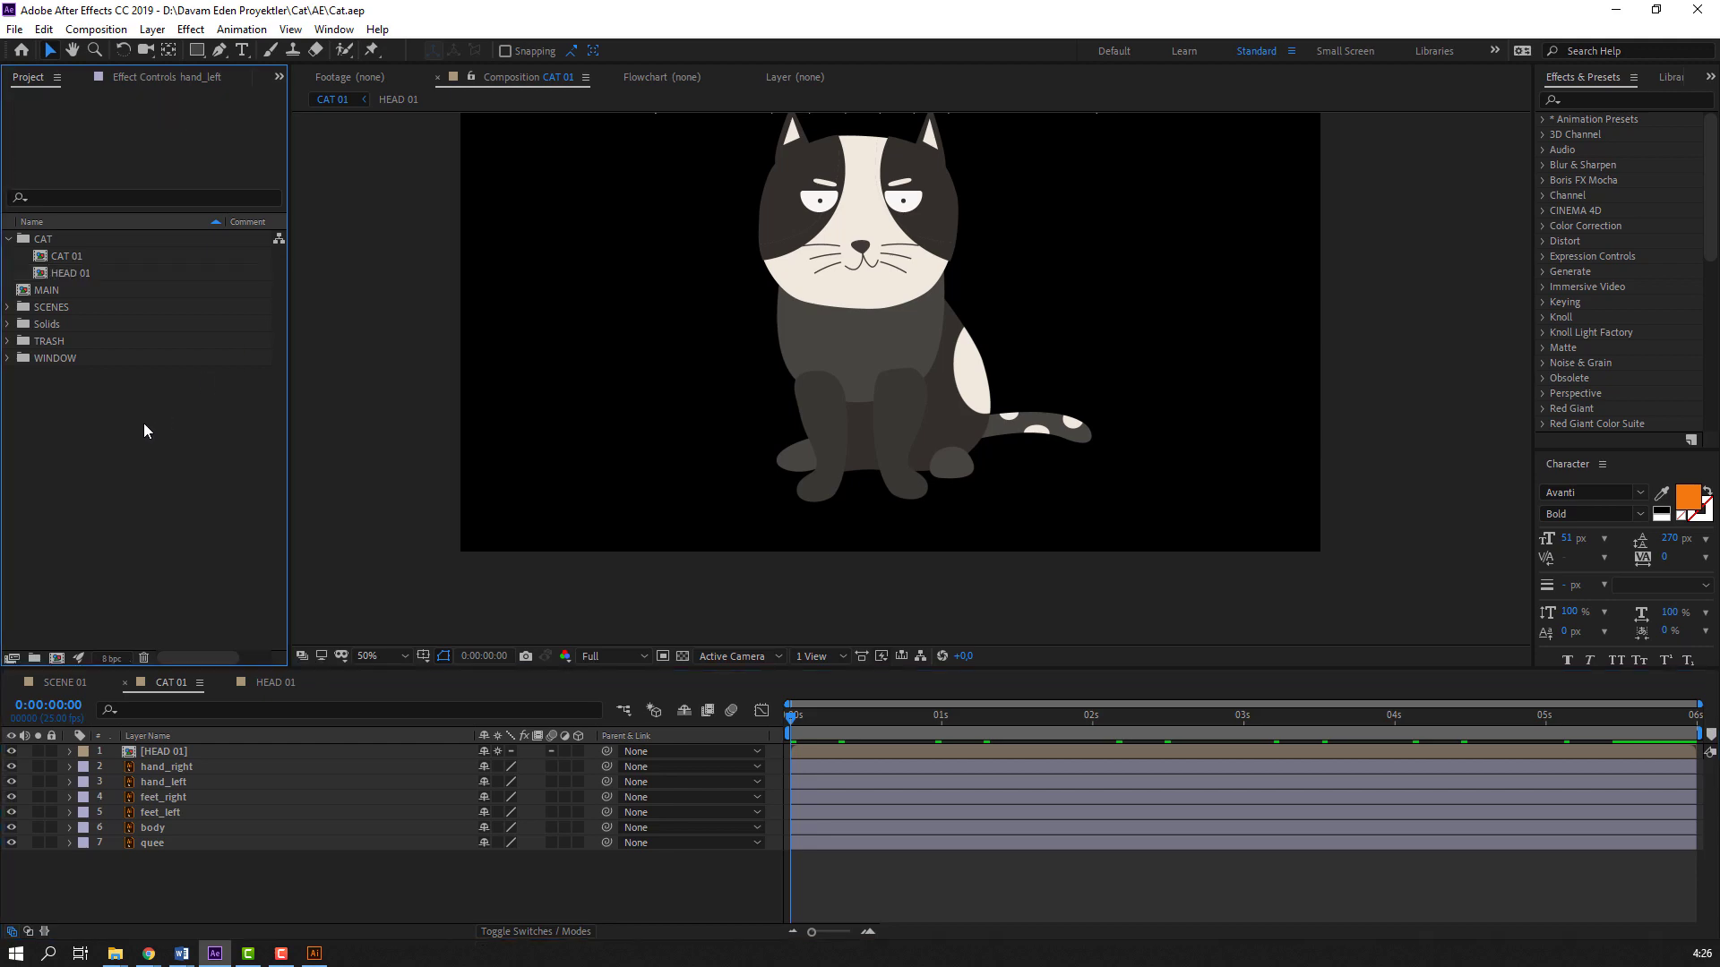
click(12, 240)
right_click(67, 391)
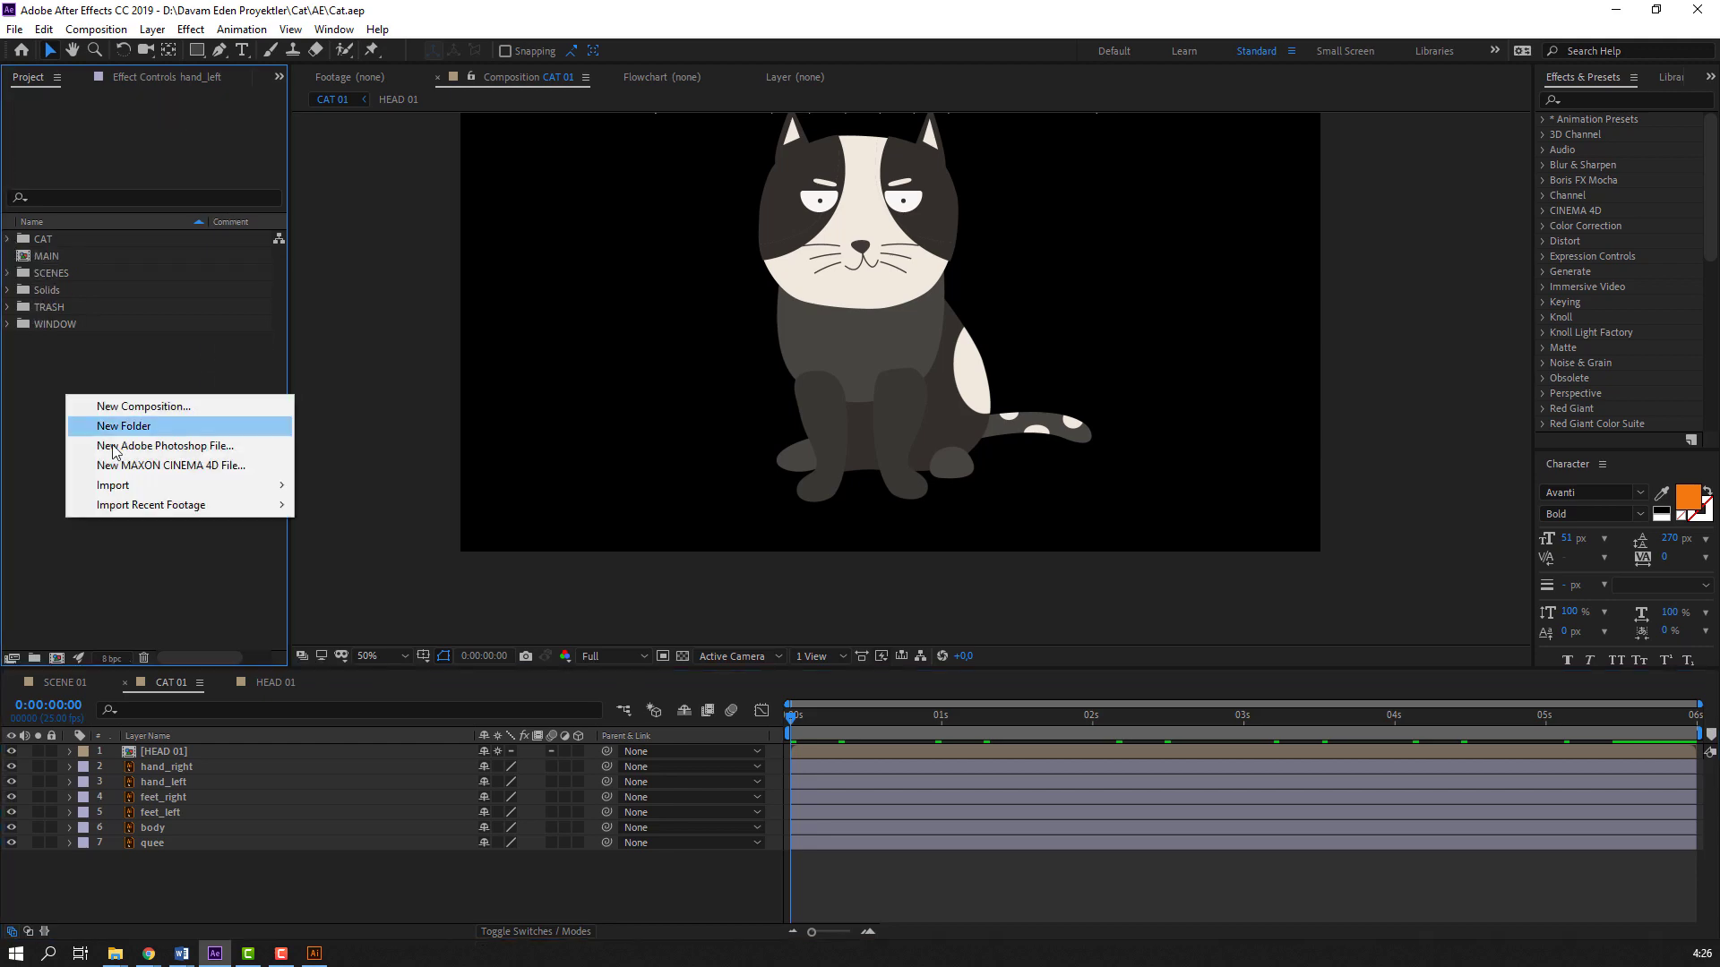
mouse_move(143, 484)
click(330, 485)
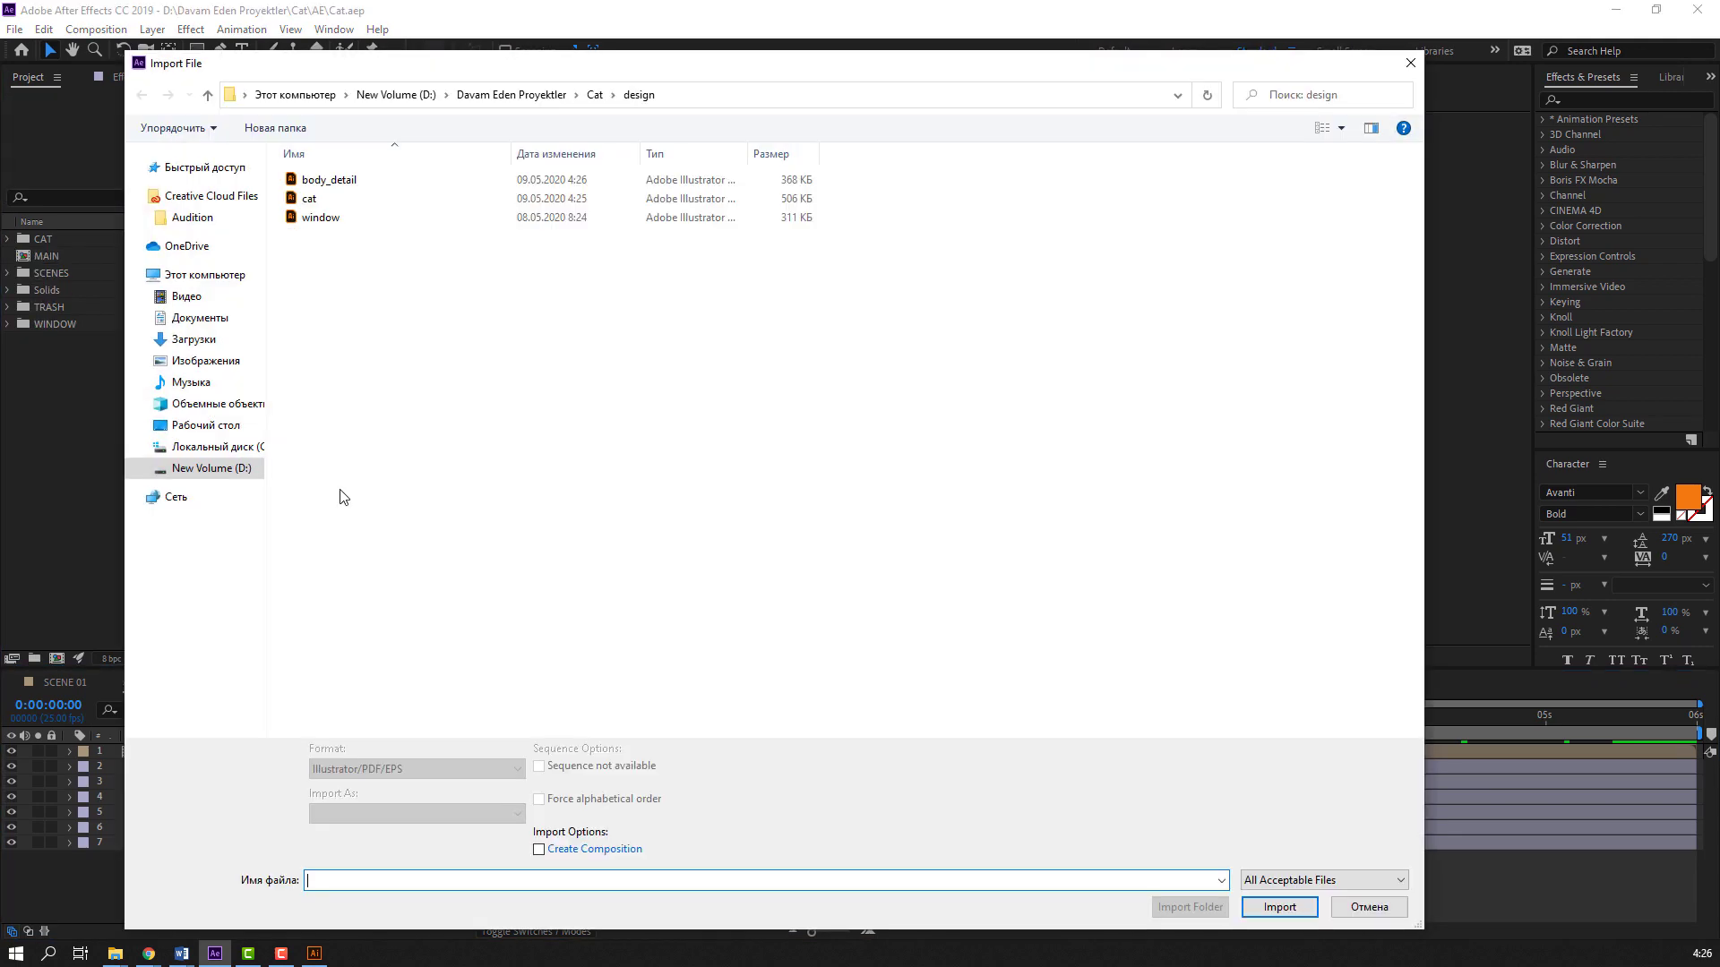
click(342, 182)
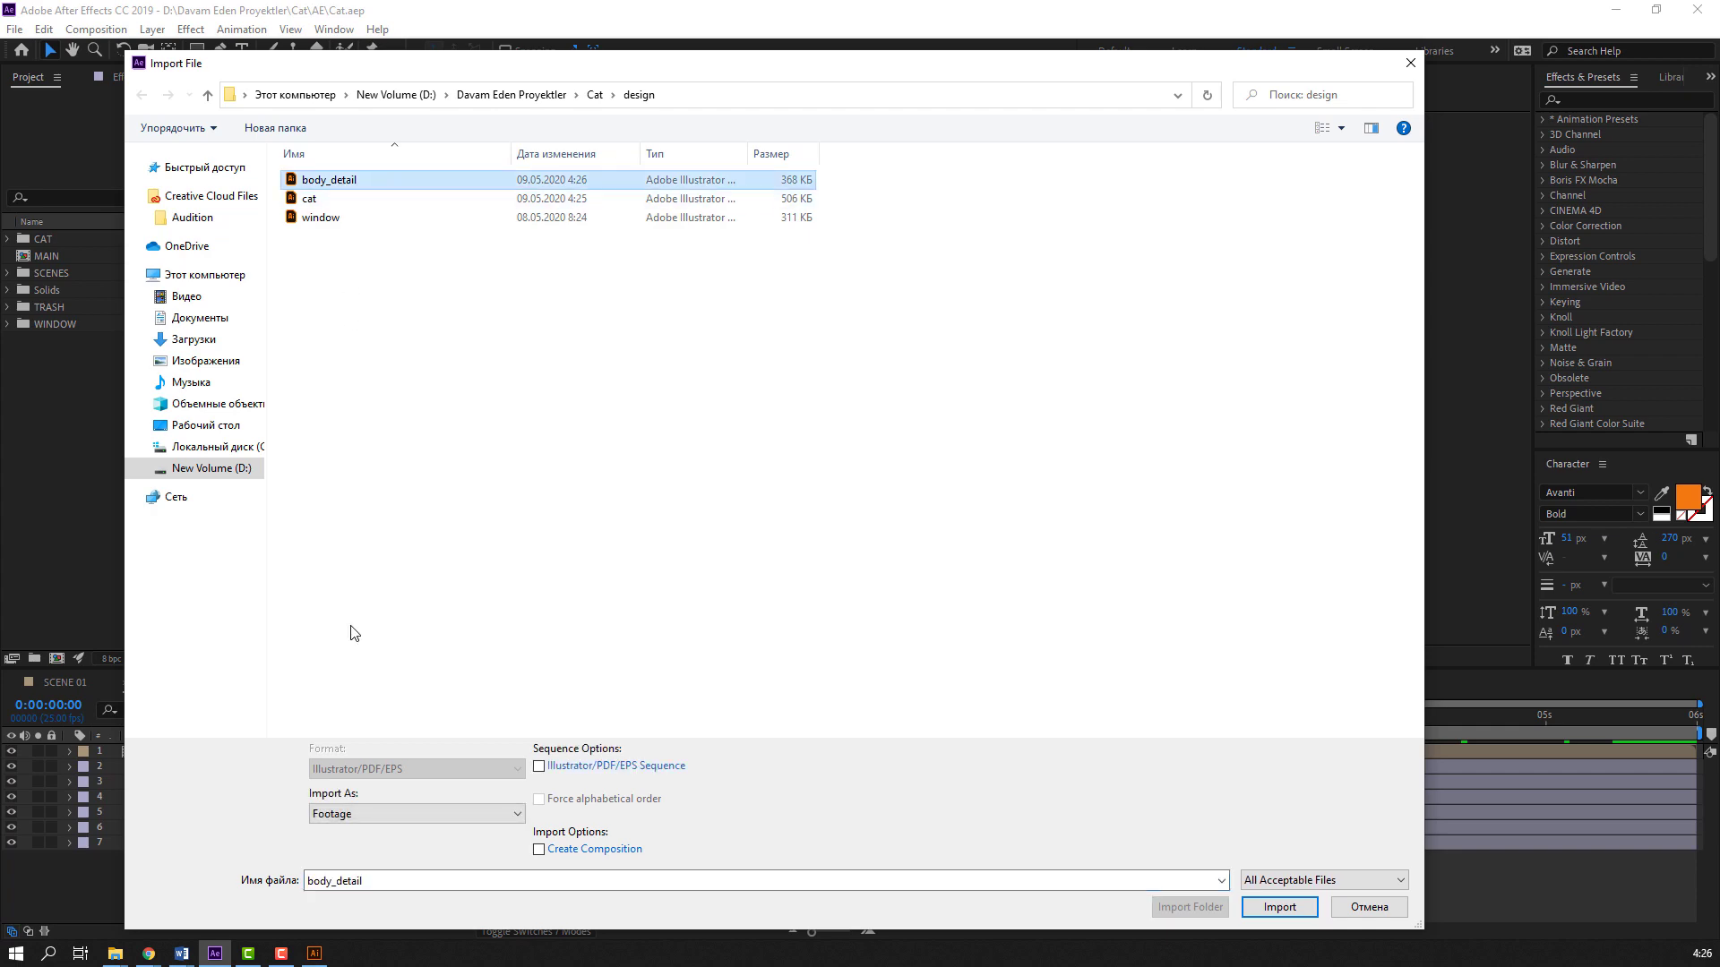
click(366, 812)
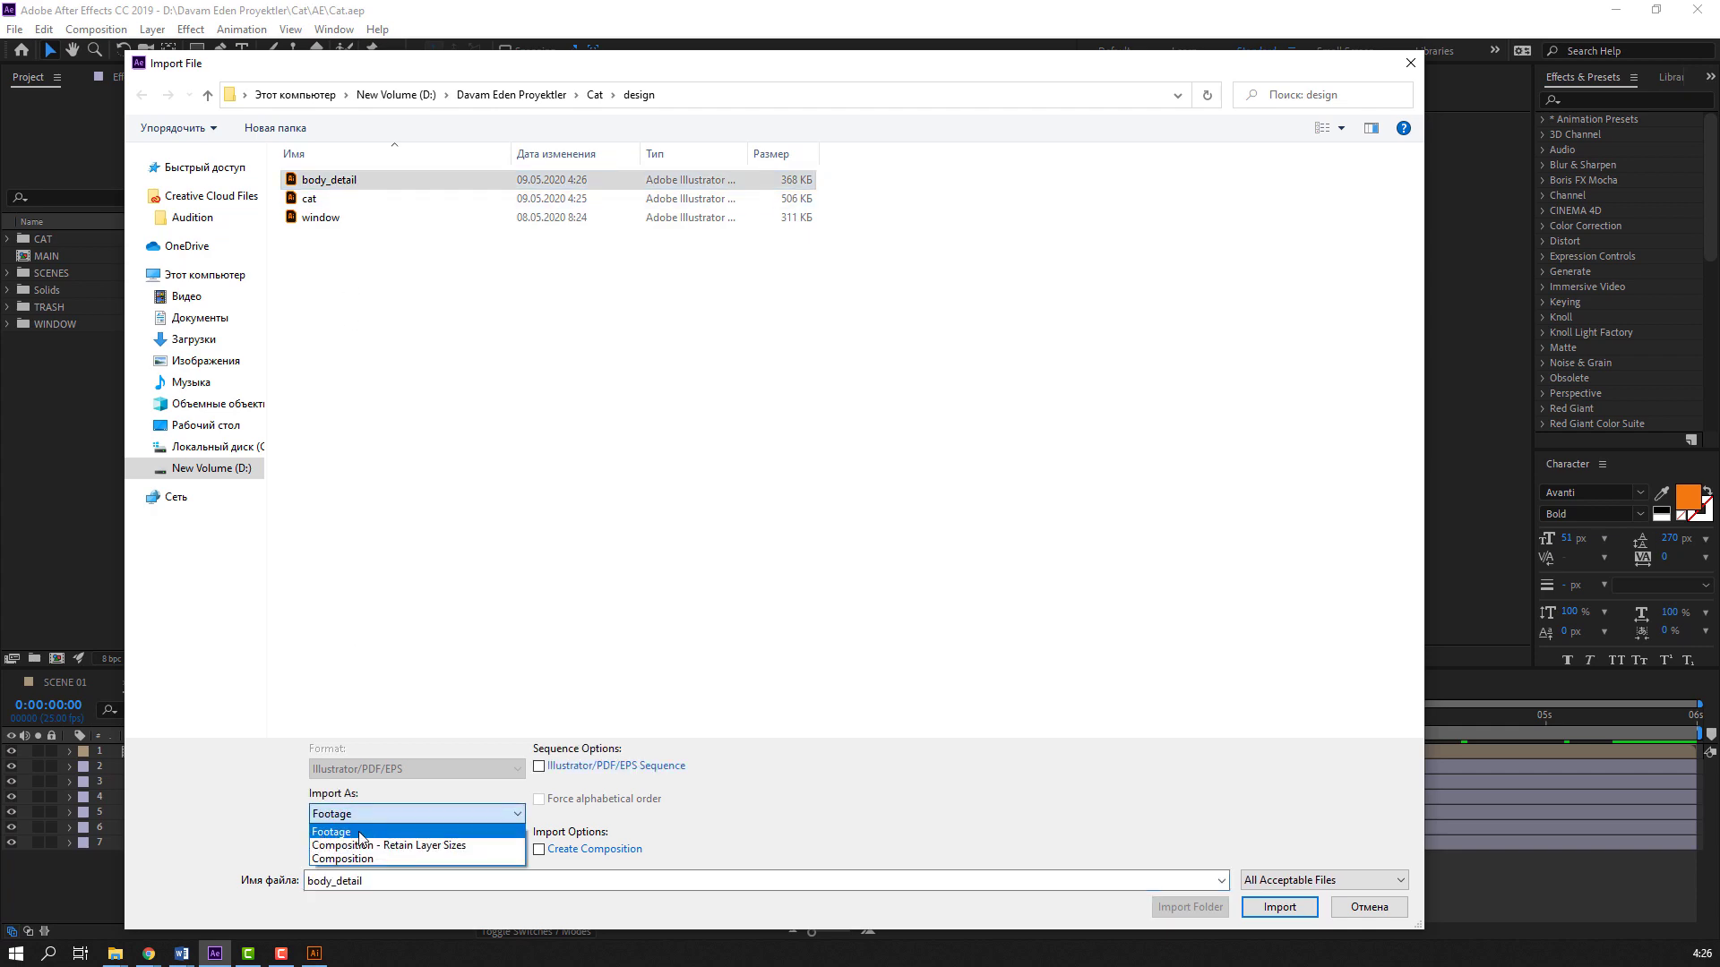
click(361, 840)
click(1281, 907)
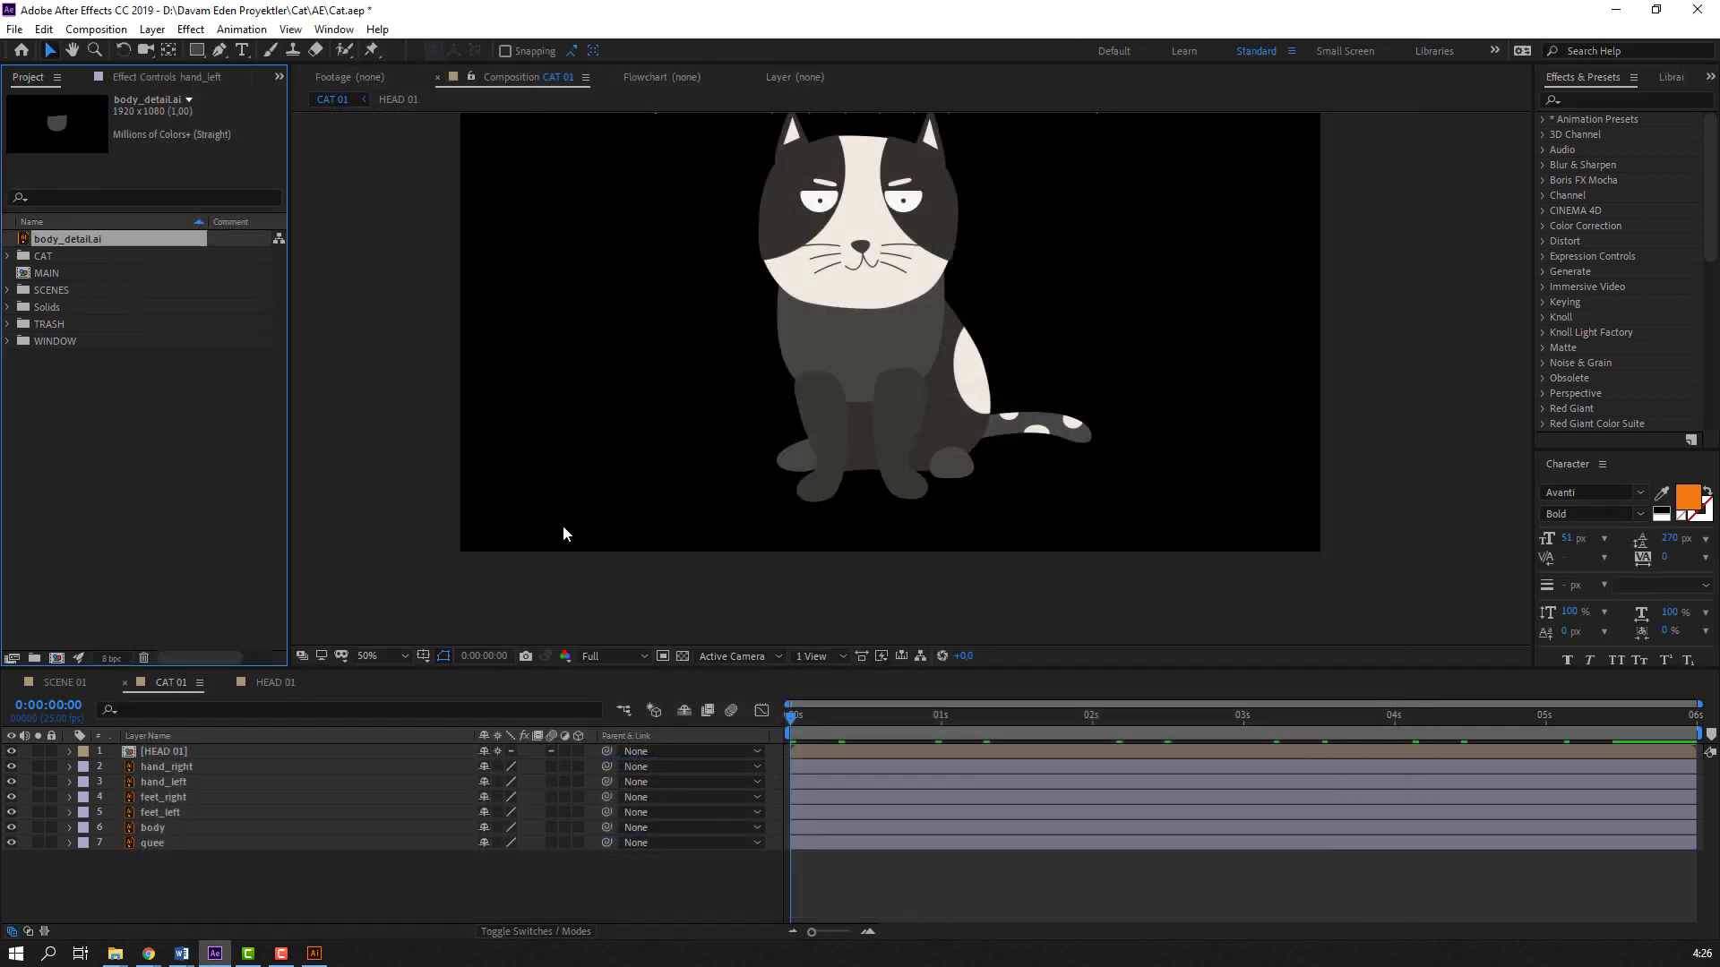
Add body_detail.ai to the CAT 01 composition directly below HEAD 01 and file it in the project's CAT folder
drag(73, 239, 255, 765)
click(9, 239)
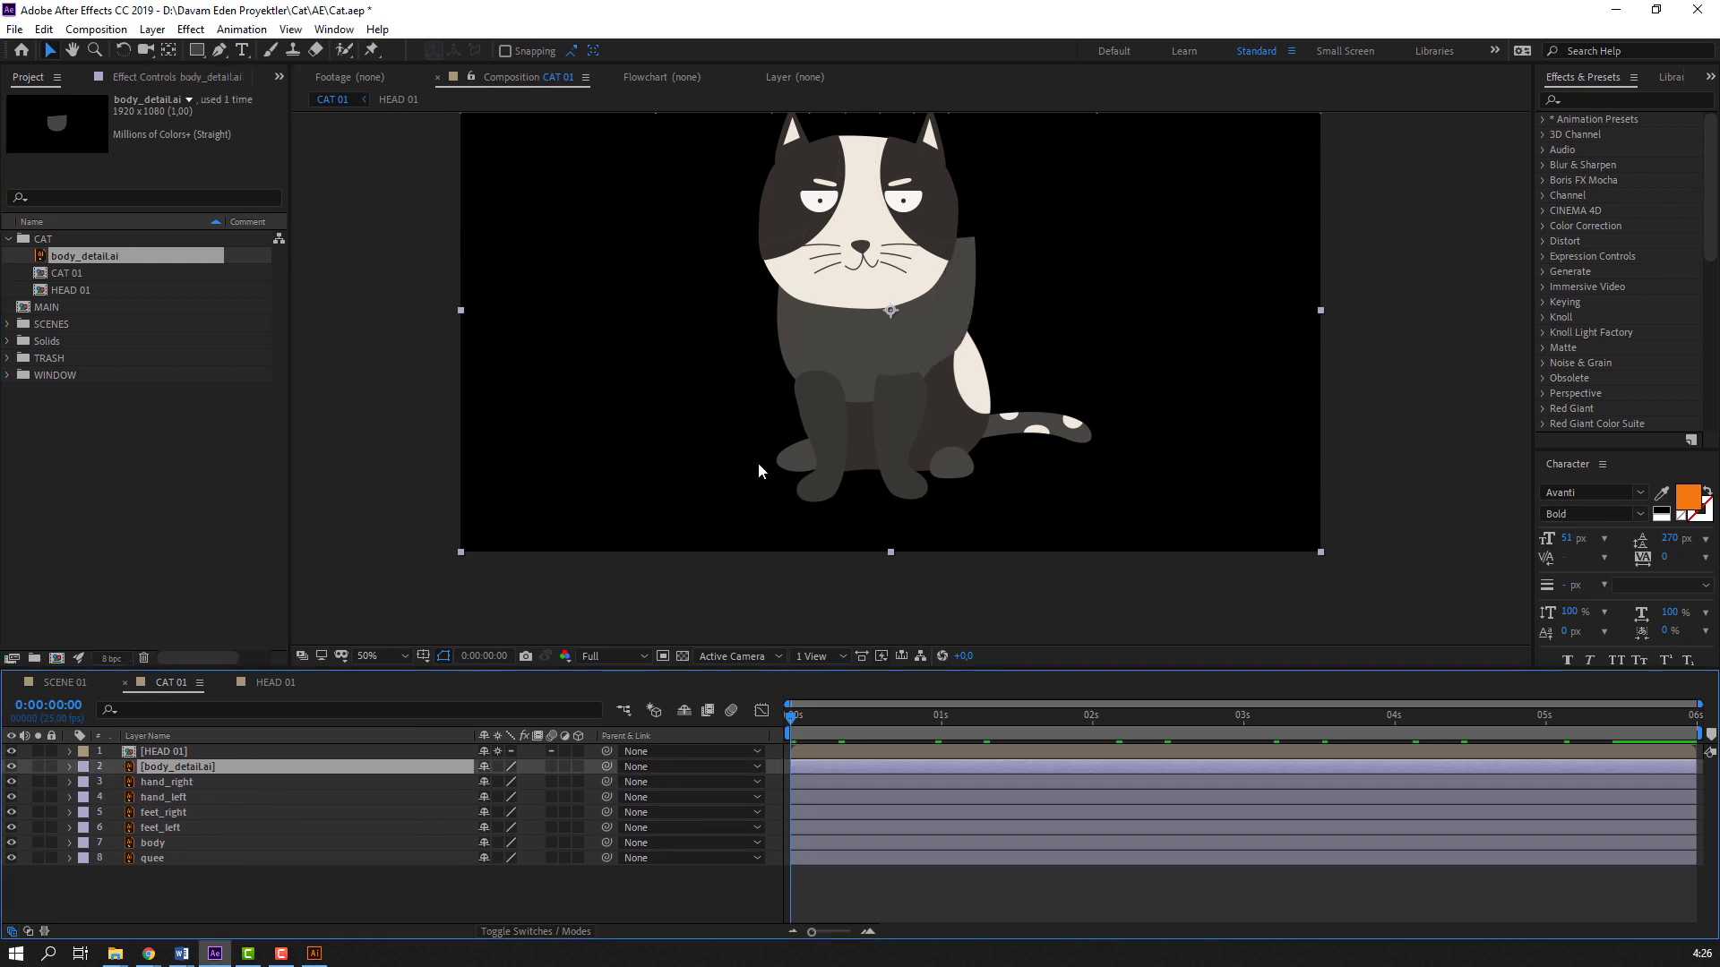
Move the body_detail layer over the cat's chest so it lines up with the original grey chest shape
drag(964, 341, 929, 367)
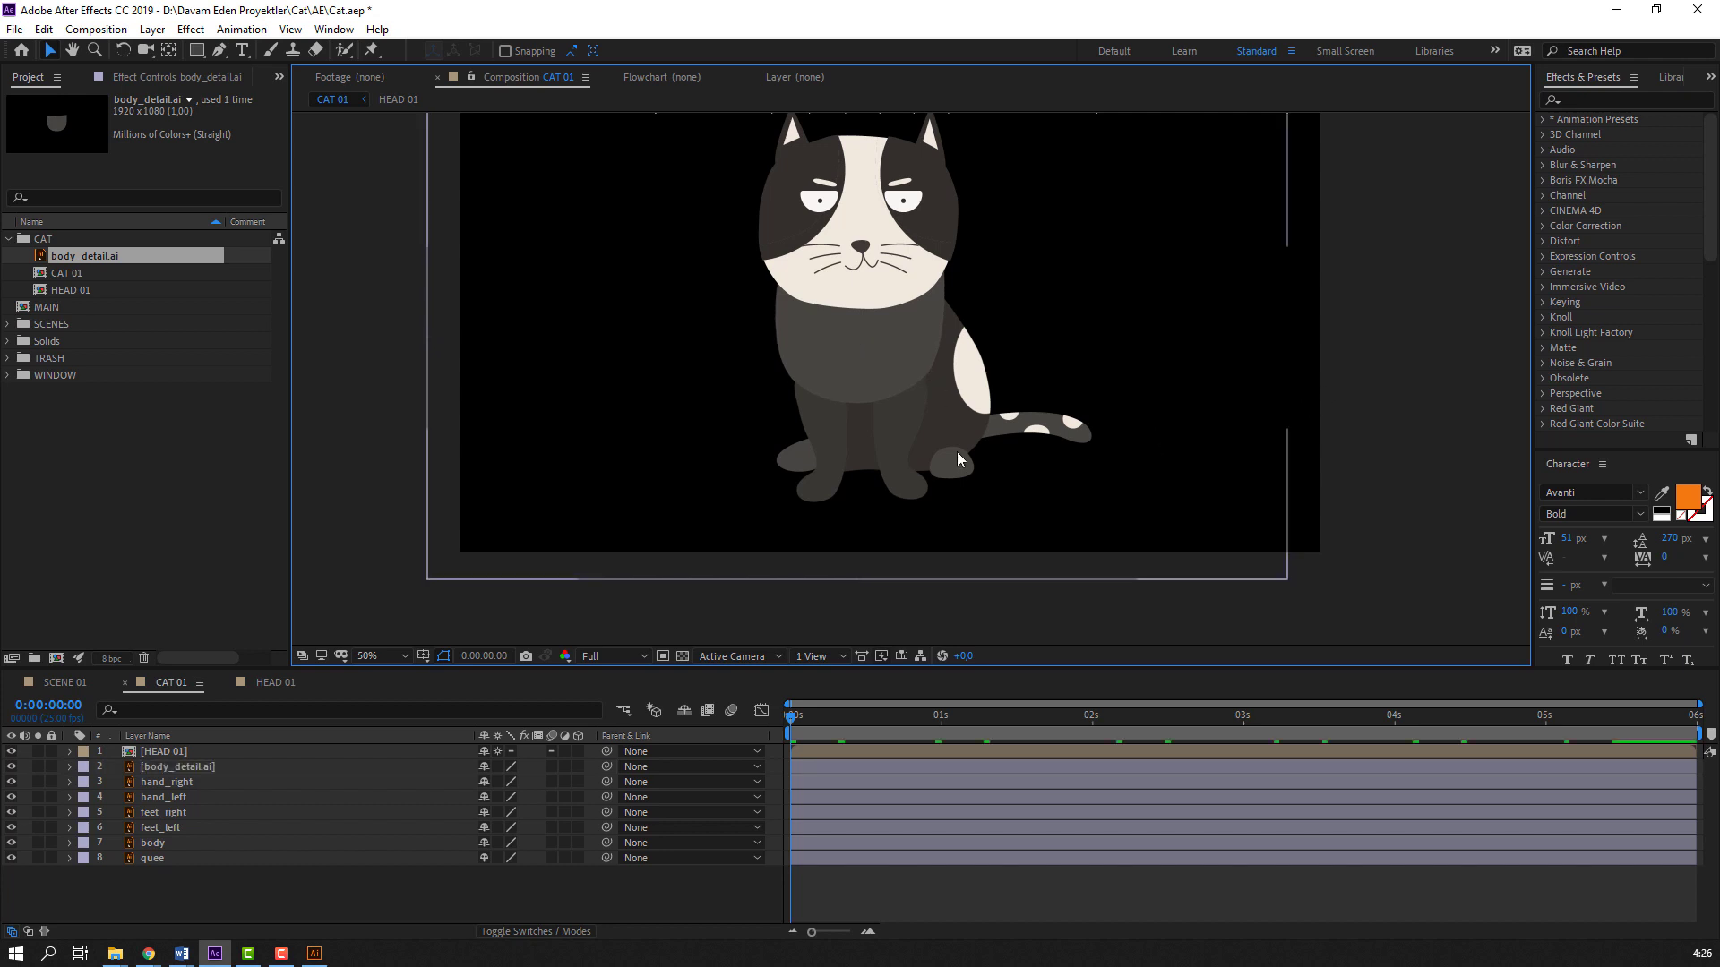
click(177, 772)
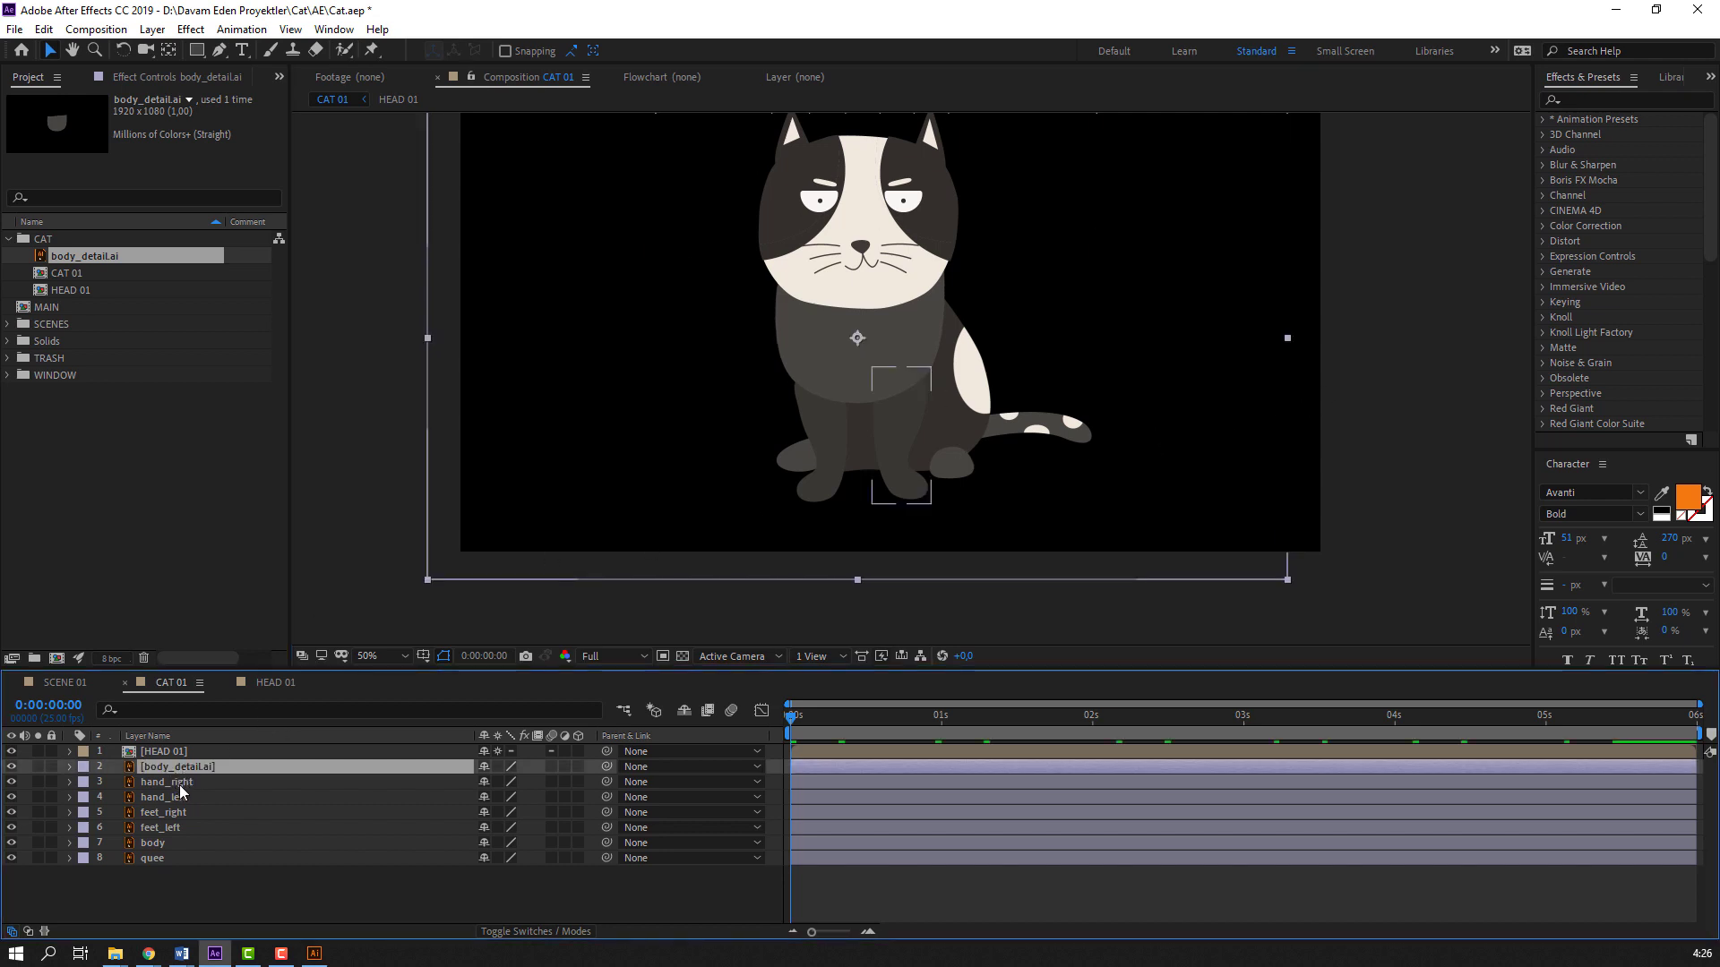
scroll(590, 600, up, 1)
mouse_move(840, 343)
mouse_down()
mouse_move(761, 405)
mouse_move(613, 453)
mouse_move(588, 434)
mouse_move(845, 360)
mouse_move(824, 337)
mouse_move(846, 335)
mouse_up()
scroll(806, 427, up, 1)
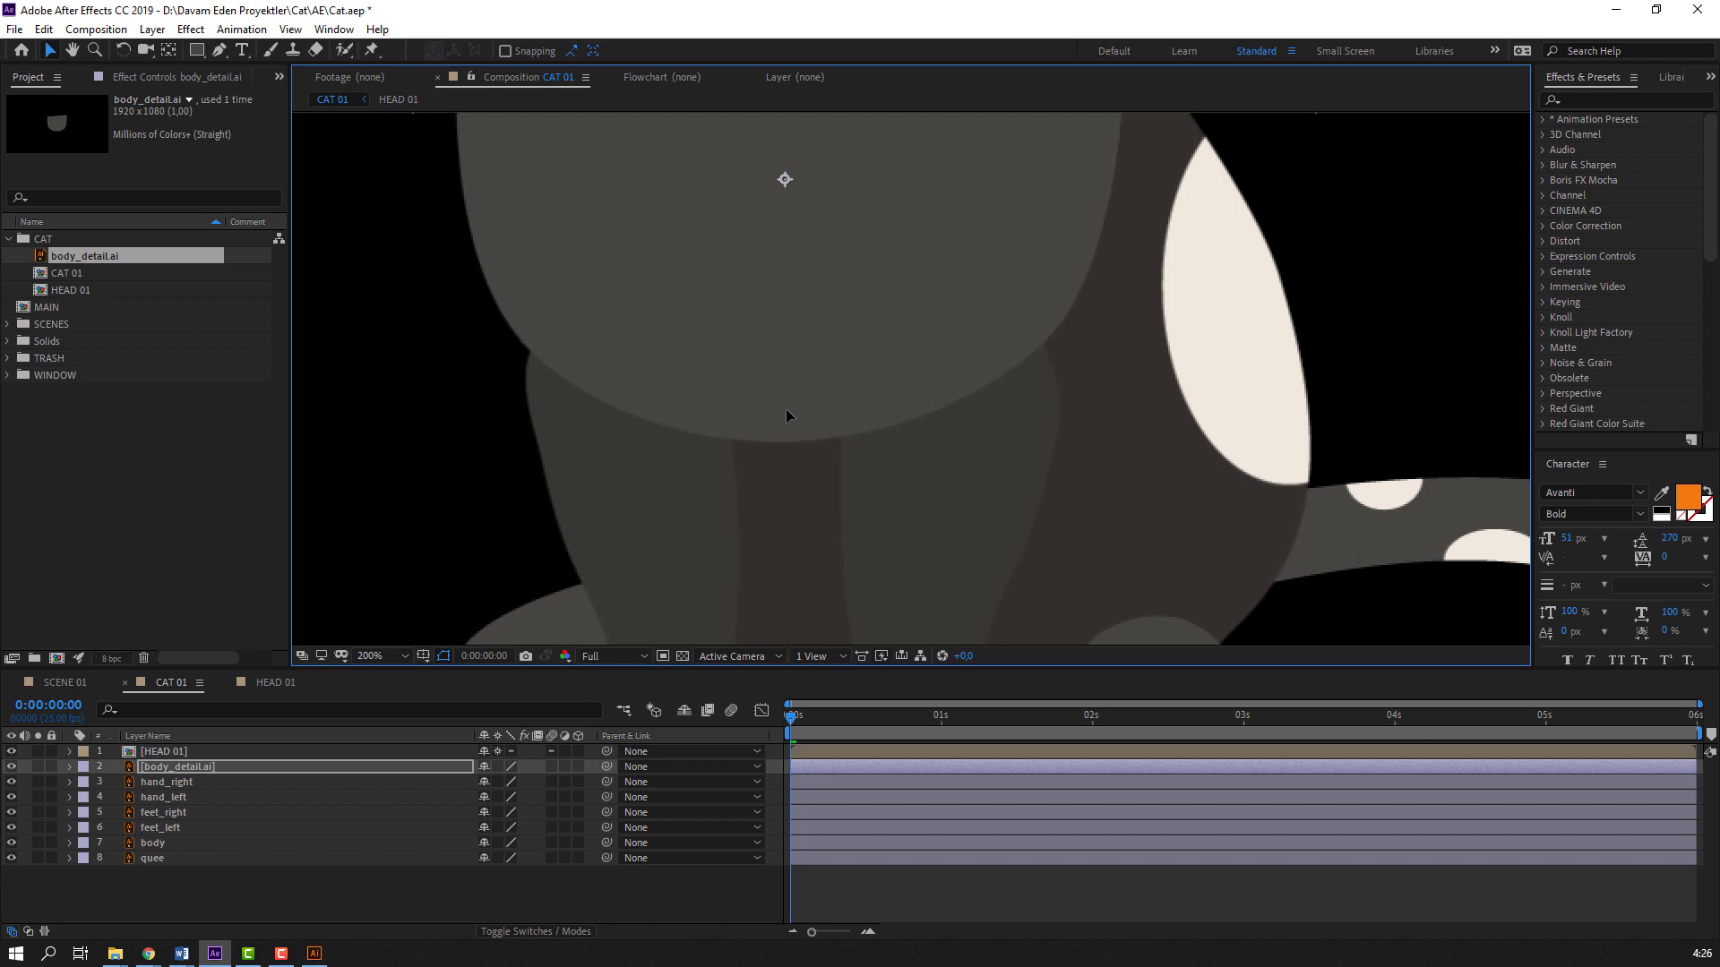
drag(786, 408, 786, 408)
key(comma)
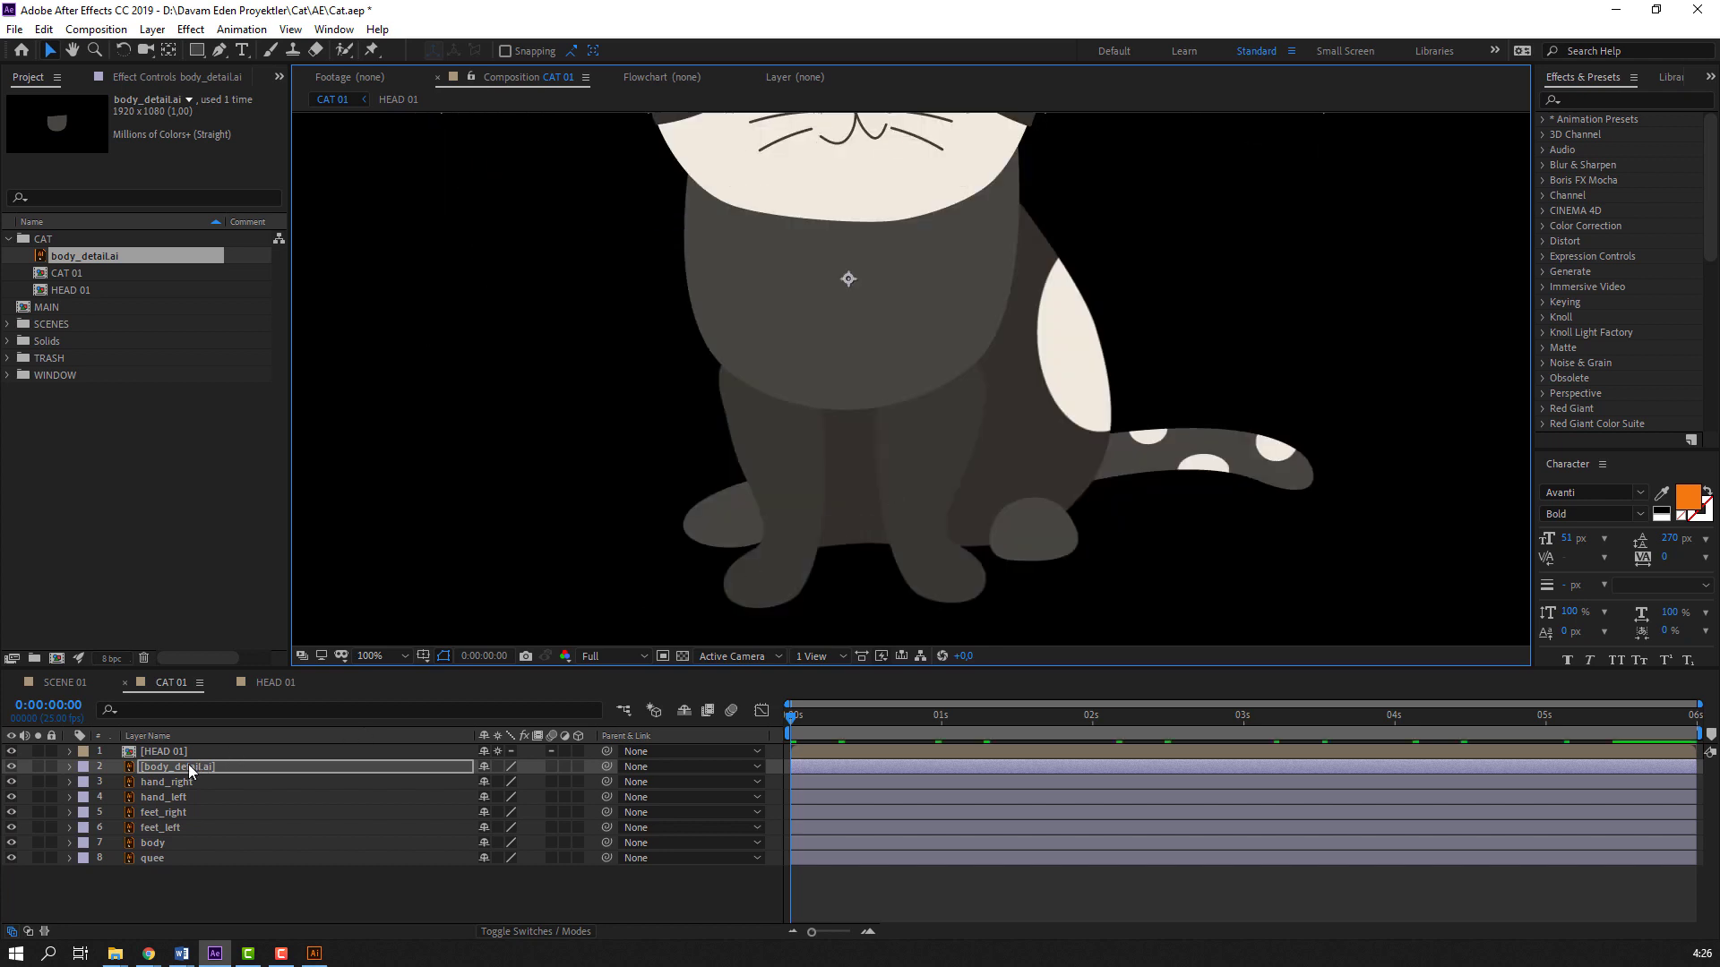
click(136, 884)
Test the rotation of the hand_right and hand_left legs beneath the chest piece and undo the rotations
click(190, 786)
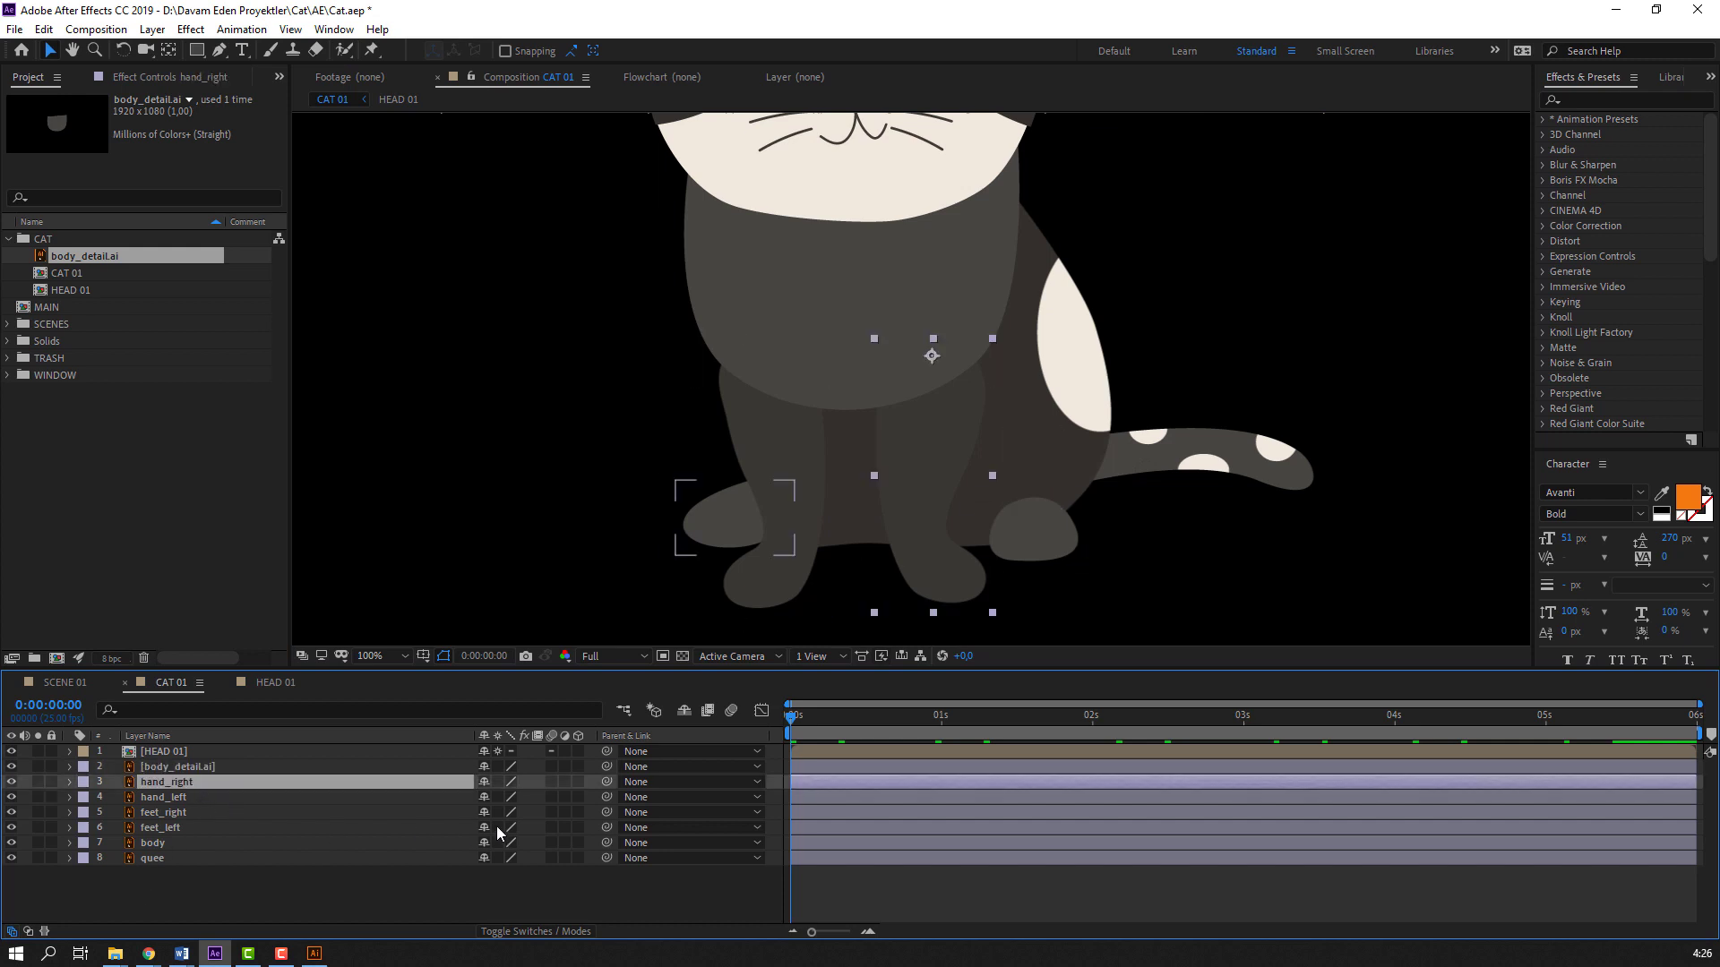
key(r)
drag(499, 798, 447, 827)
key(ctrl+z)
click(177, 816)
key(r)
key(ctrl+z)
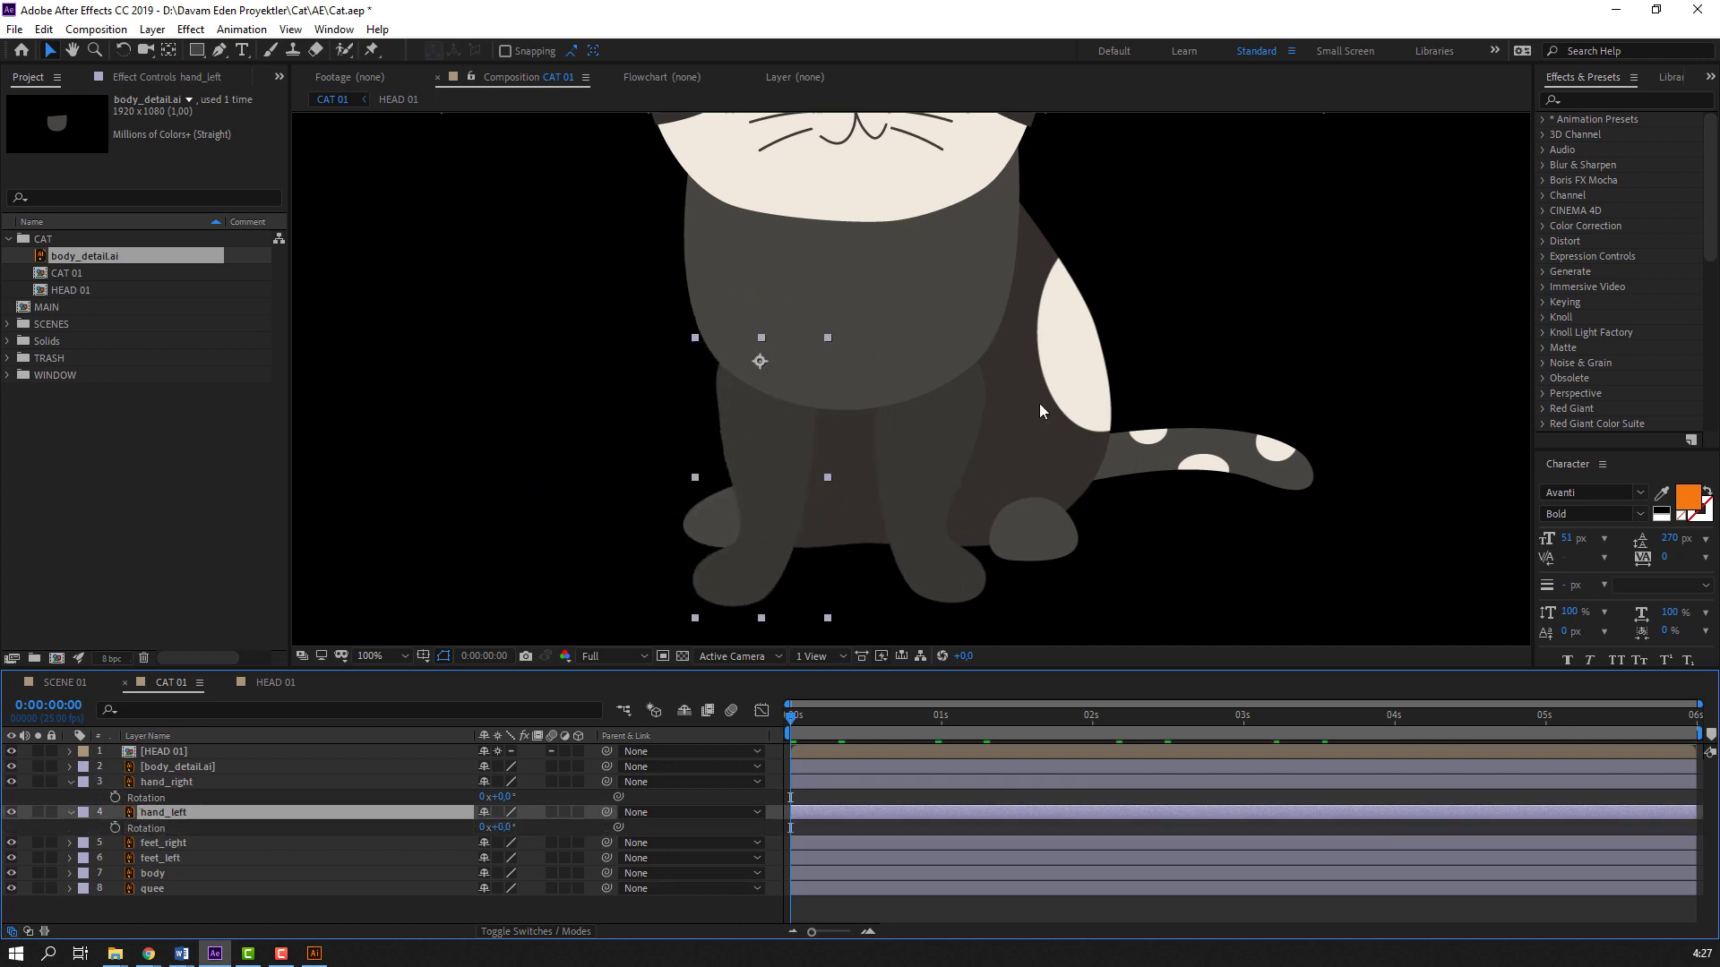
Try shifting the body_detail layer over the chest, undo the move, and collapse both front legs' rotation properties
click(912, 294)
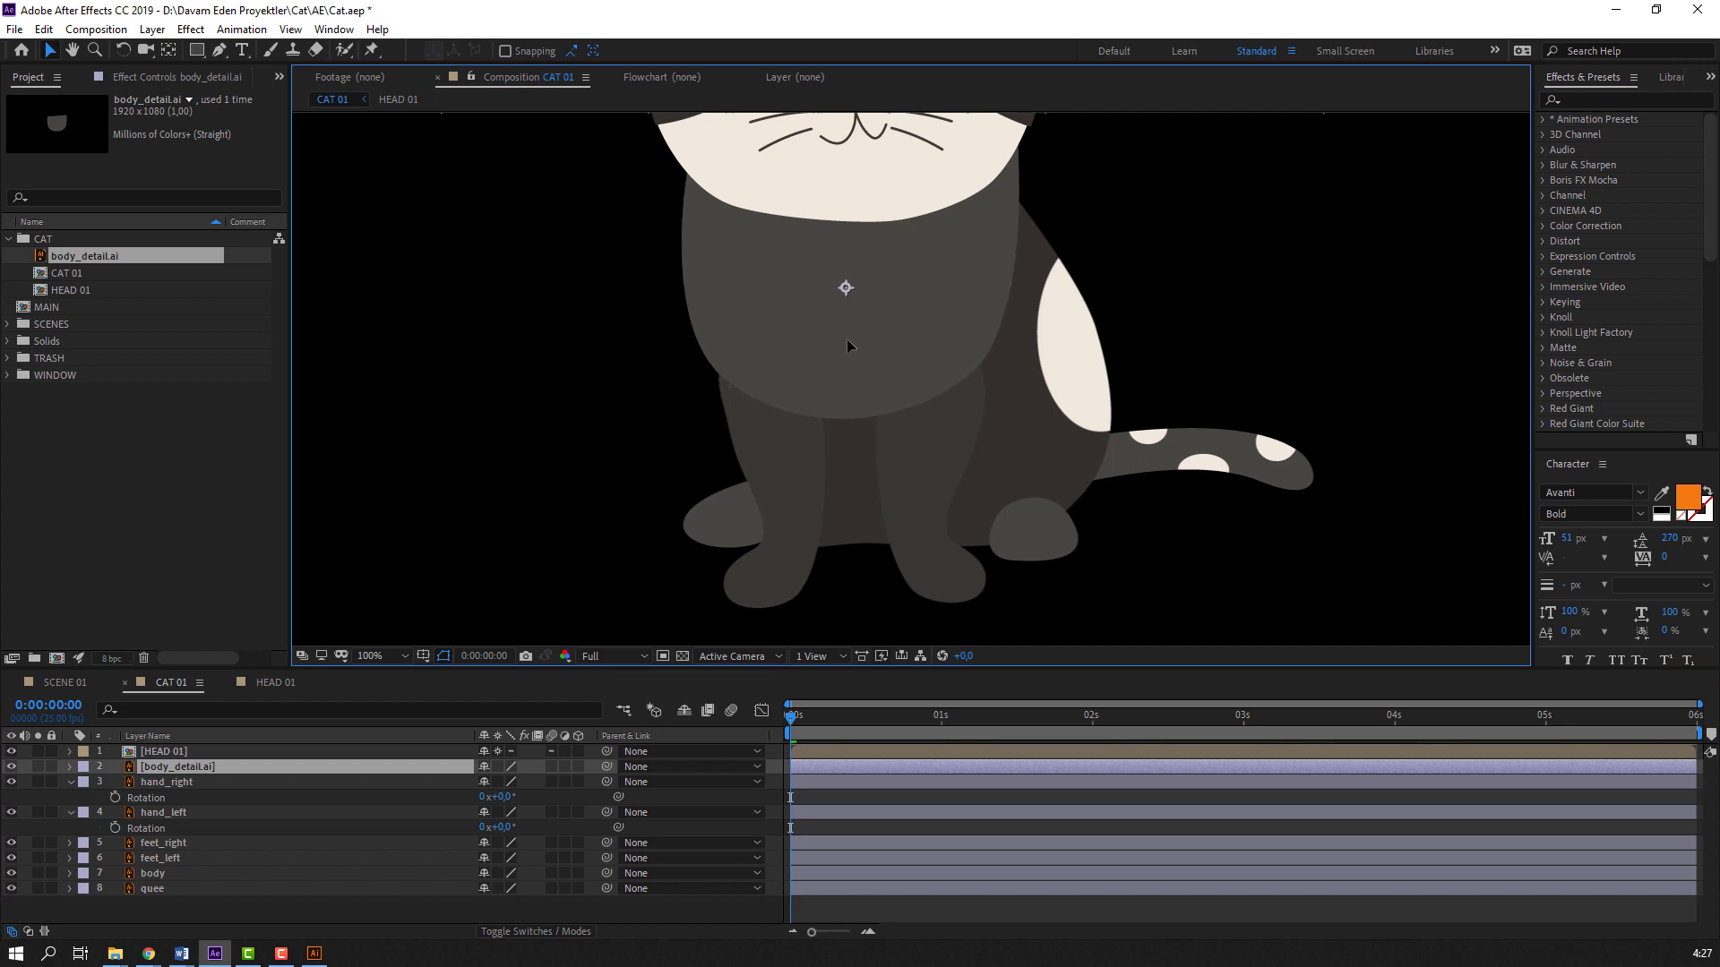
scroll(886, 383, down, 2)
key(ctrl+z)
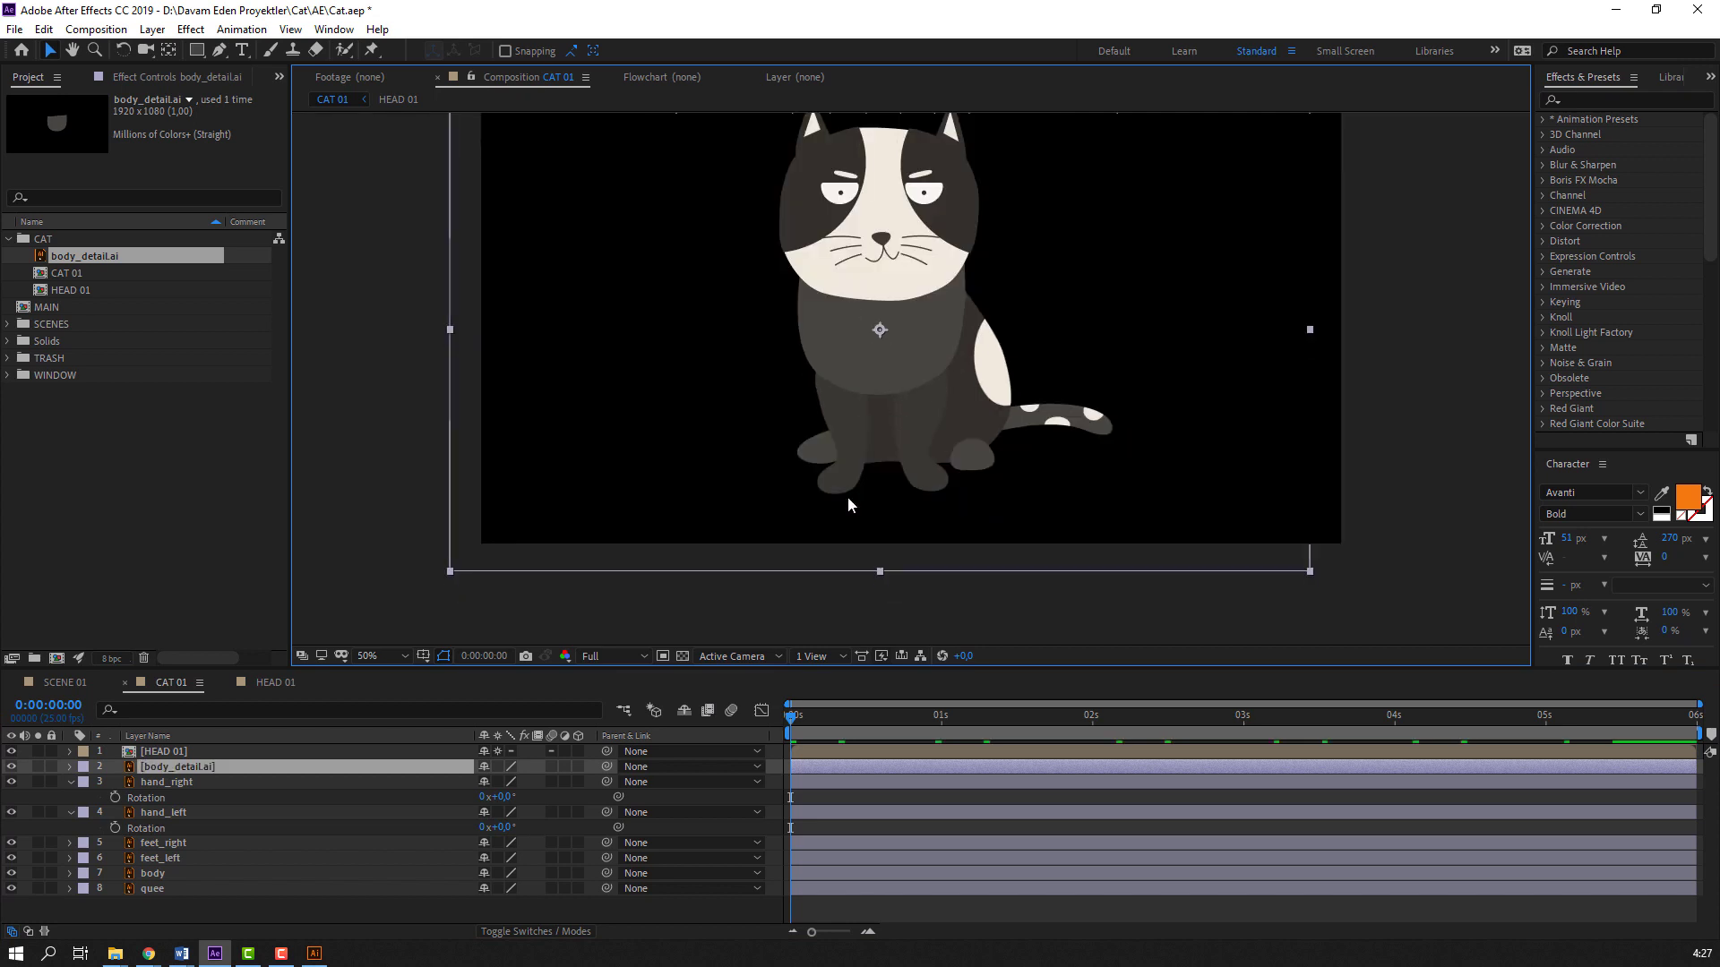
click(71, 783)
click(68, 801)
click(236, 875)
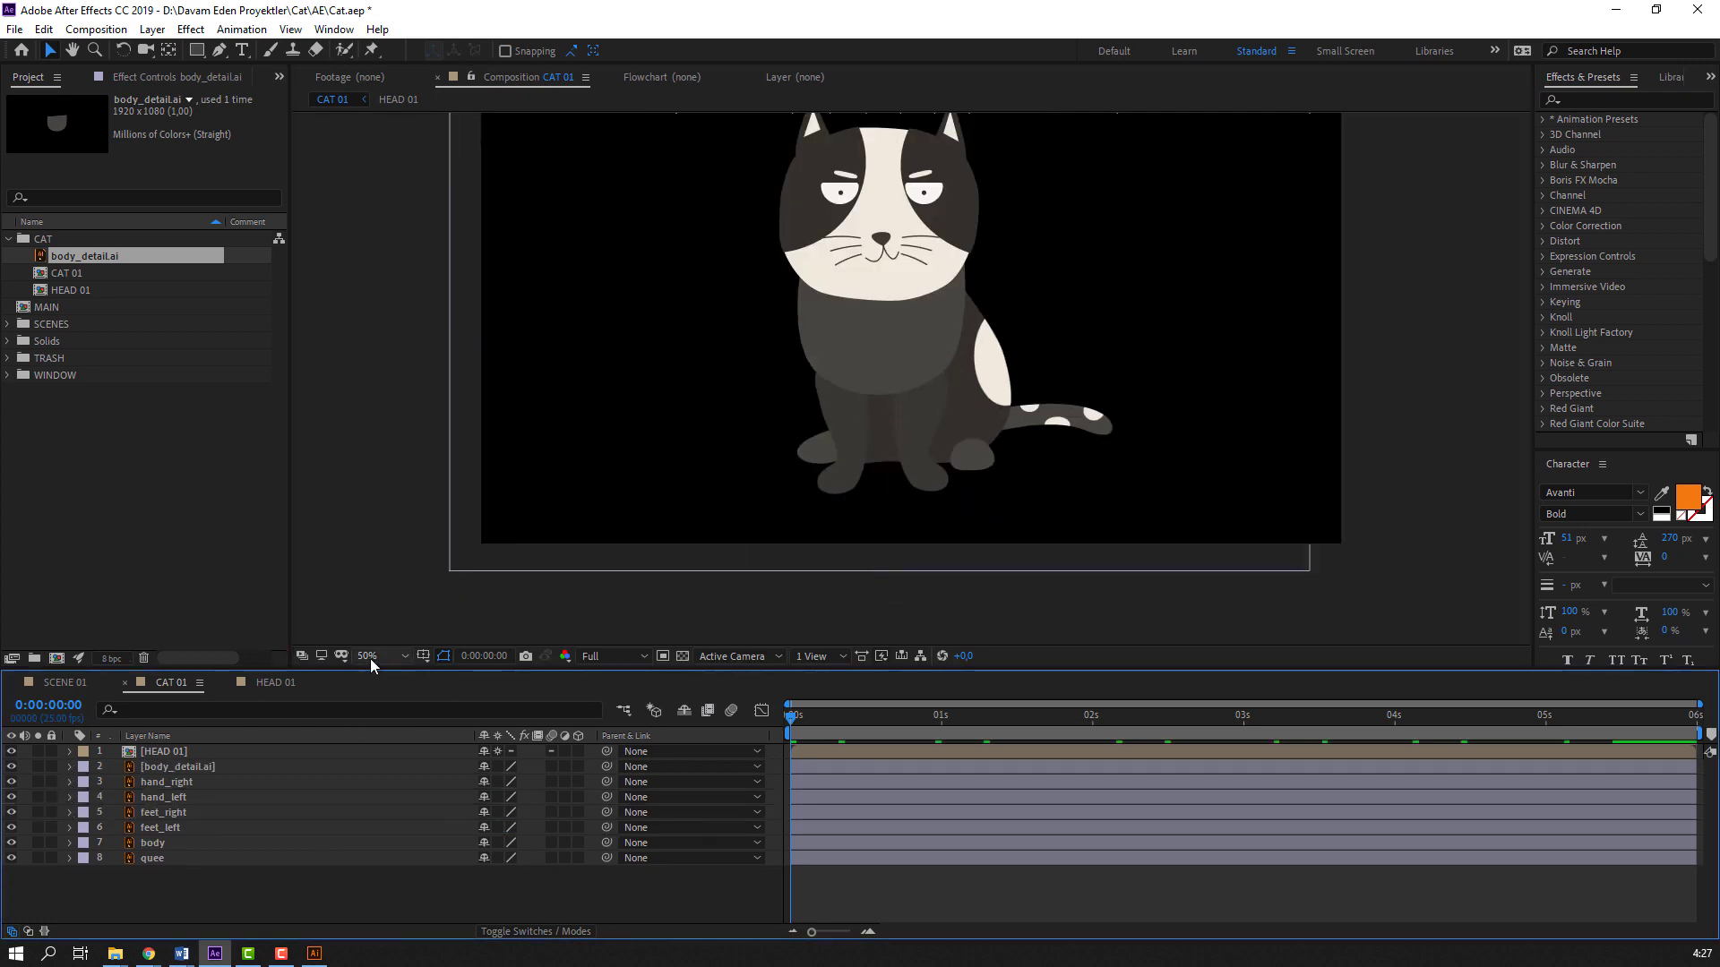
Nudge the body_detail layer about 30 px down and slightly left so it covers more of both front legs' tops
scroll(763, 476, up, 2)
click(770, 494)
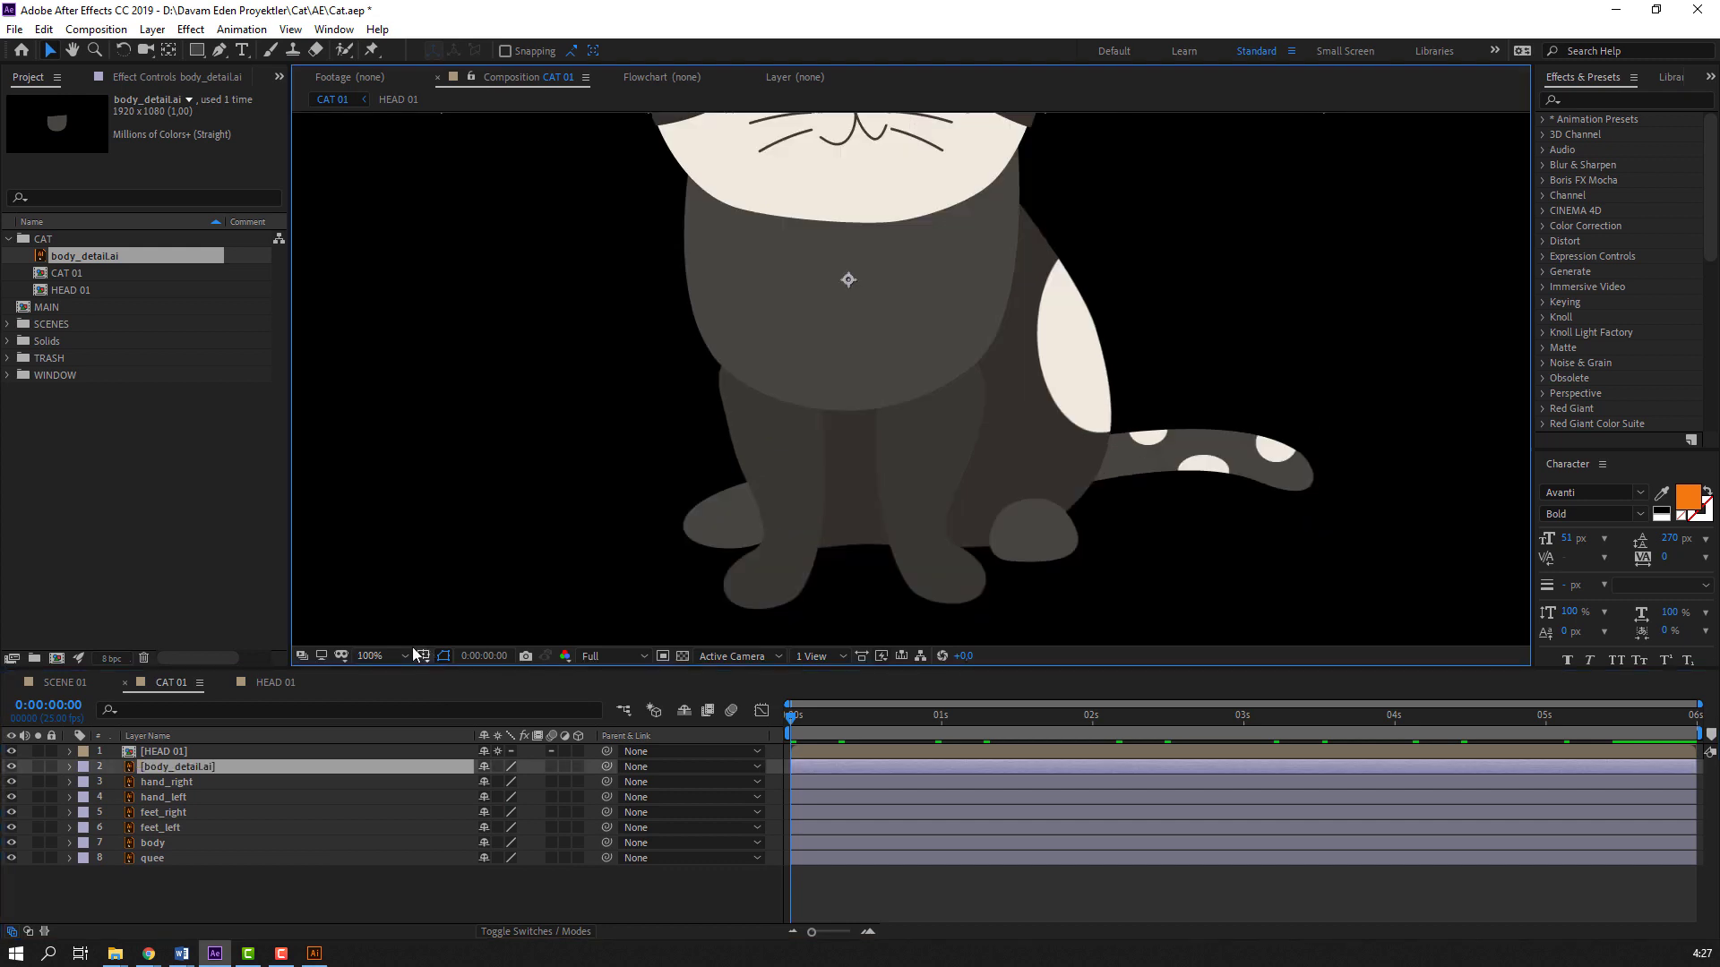
click(167, 784)
shift+click(170, 796)
click(763, 295)
key(shift+Down)
key(shift+Down)
key(shift+Down)
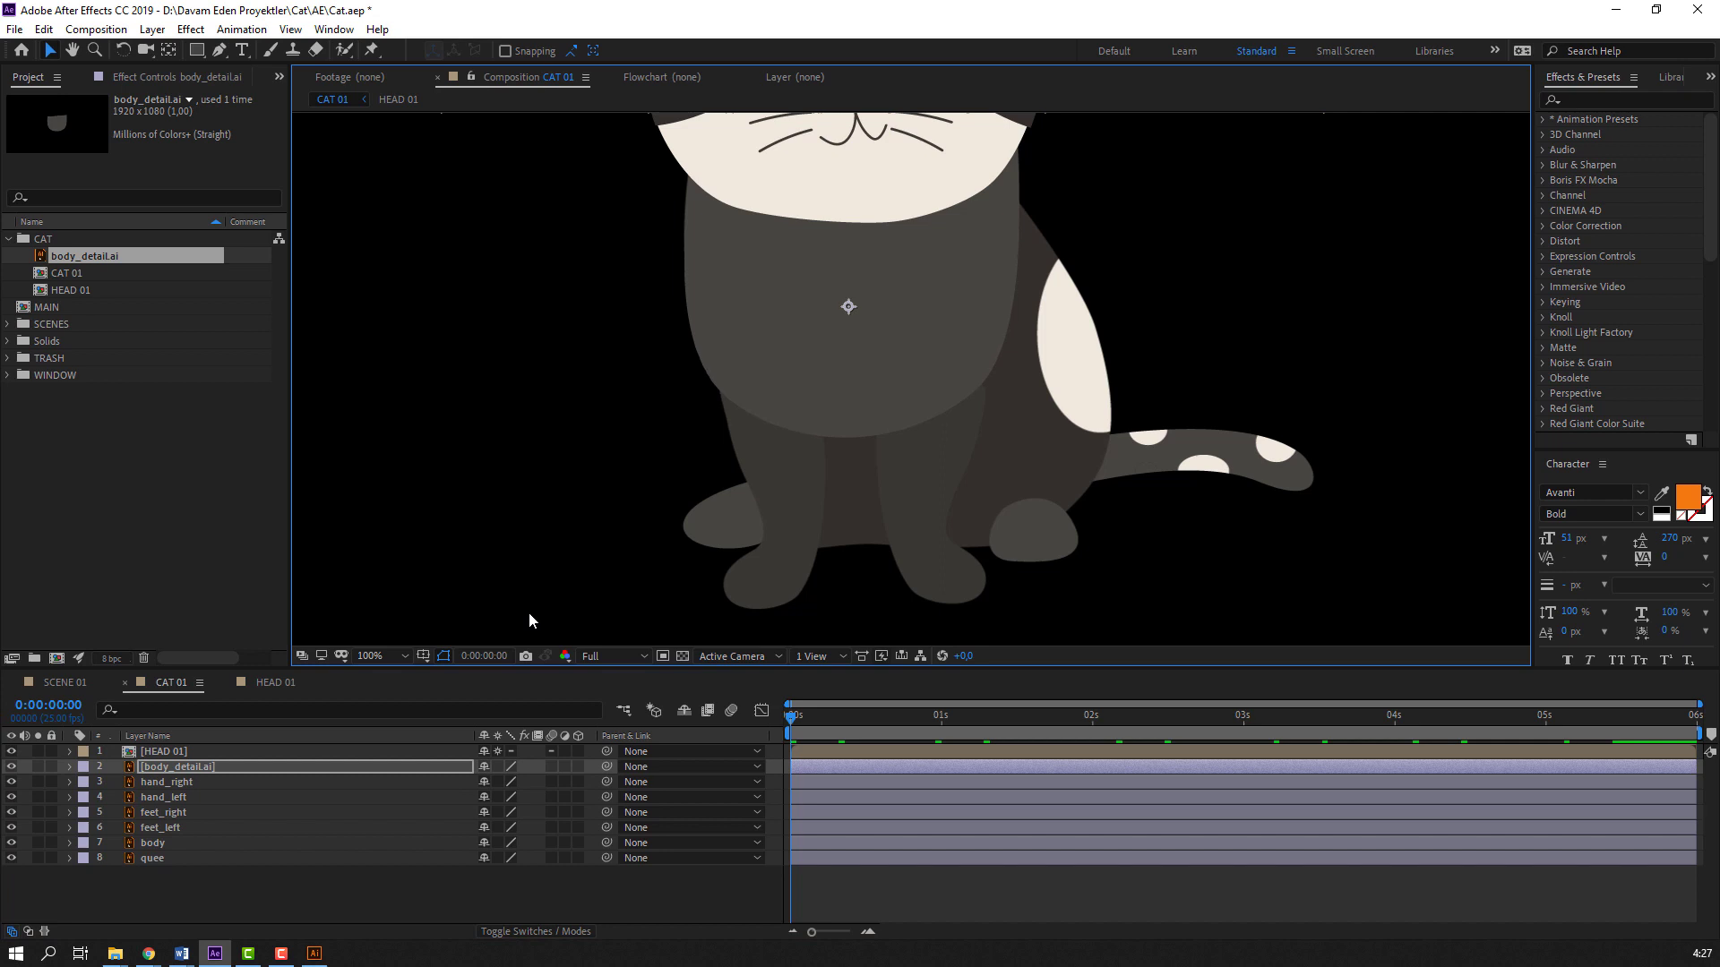
key(Left)
key(comma)
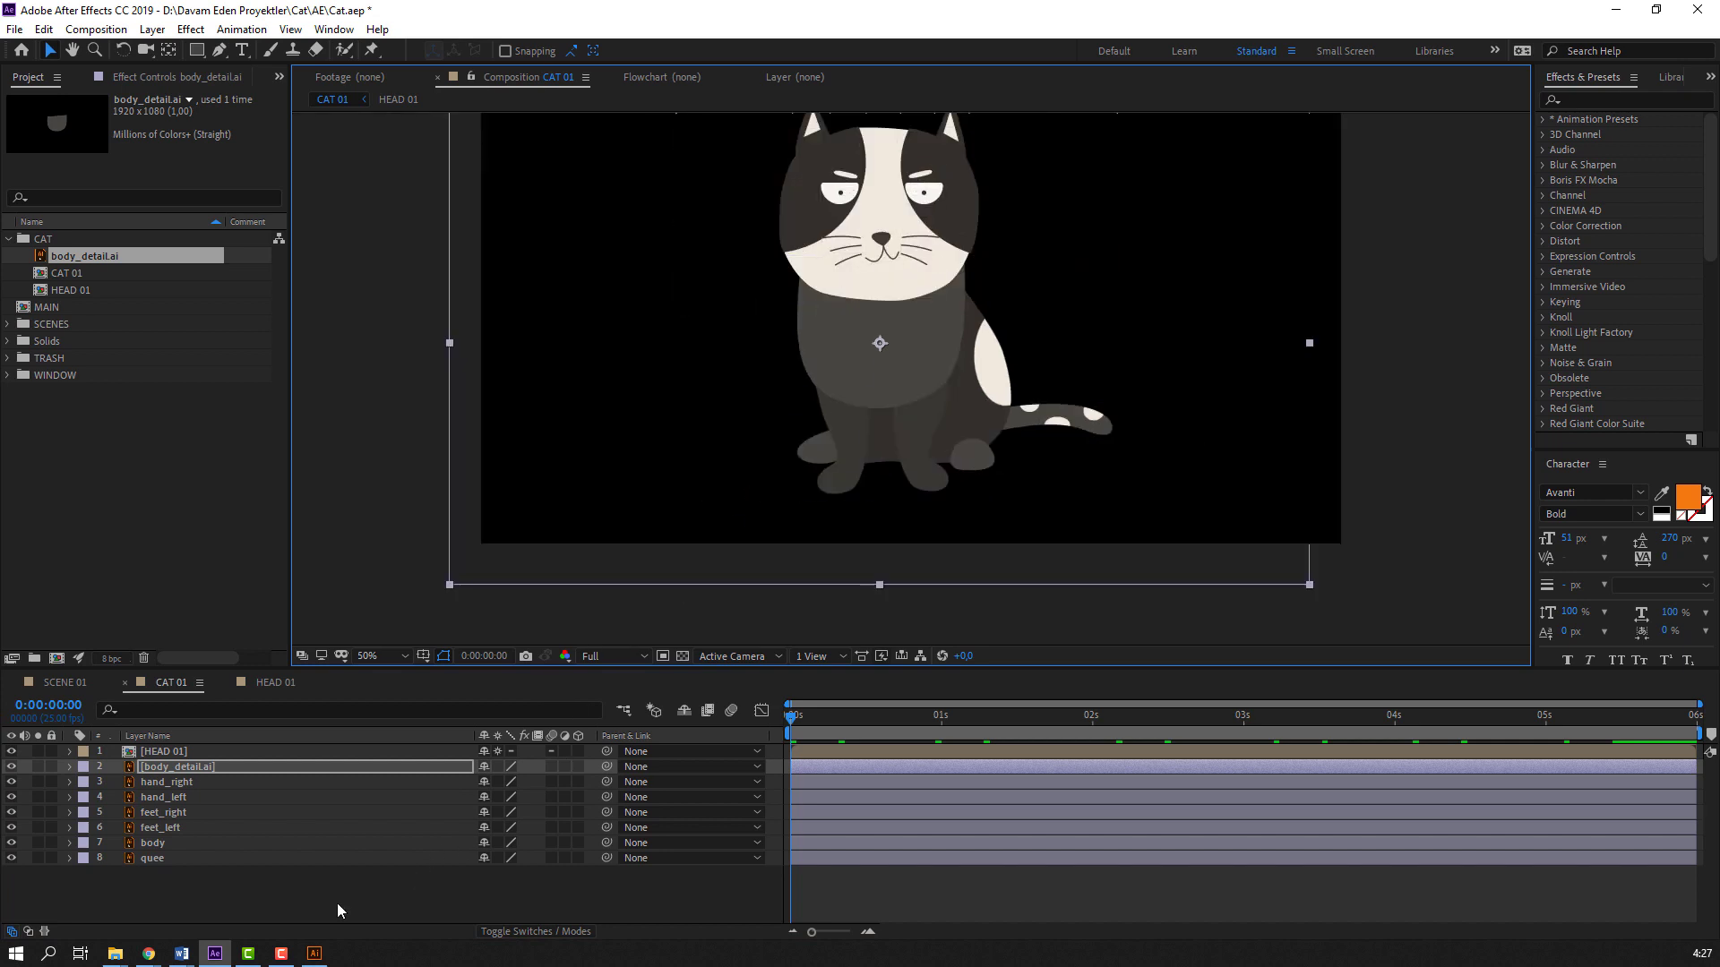
Try rotating the hand_right and hand_left legs once more, undo the rotations and collapse both layers' properties
click(180, 783)
key(r)
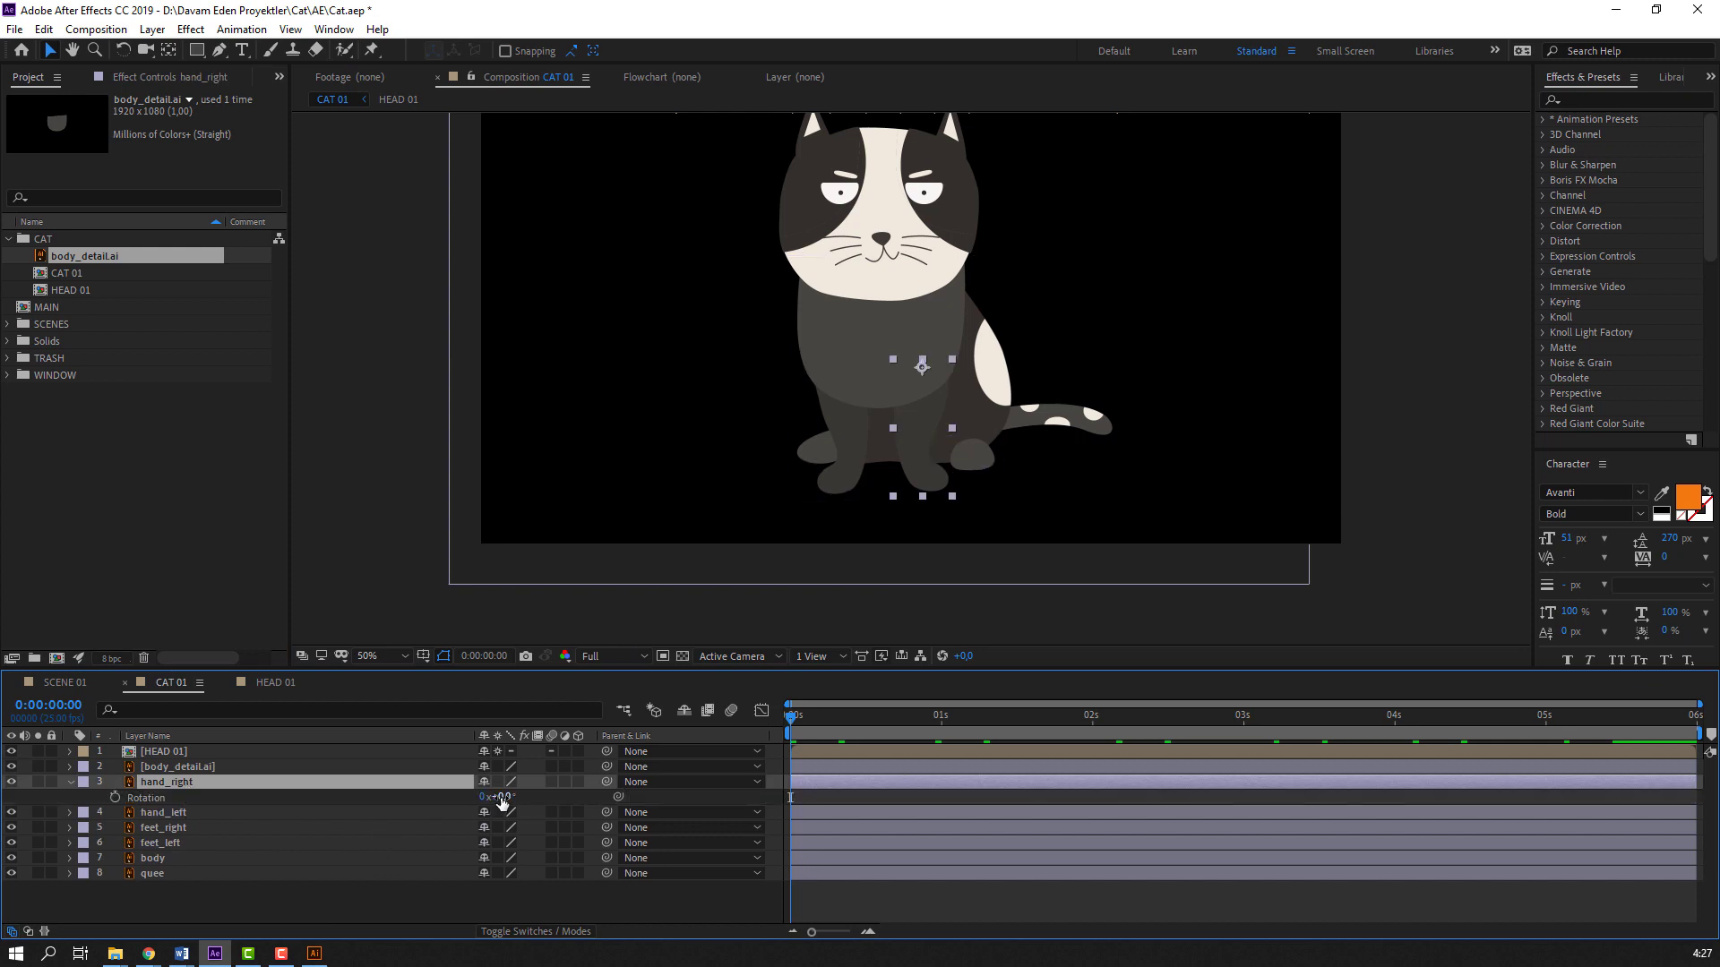
mouse_move(497, 797)
mouse_down()
mouse_move(527, 798)
mouse_move(487, 797)
mouse_move(485, 827)
mouse_up()
click(166, 812)
key(r)
key(ctrl+z)
key(ctrl+z)
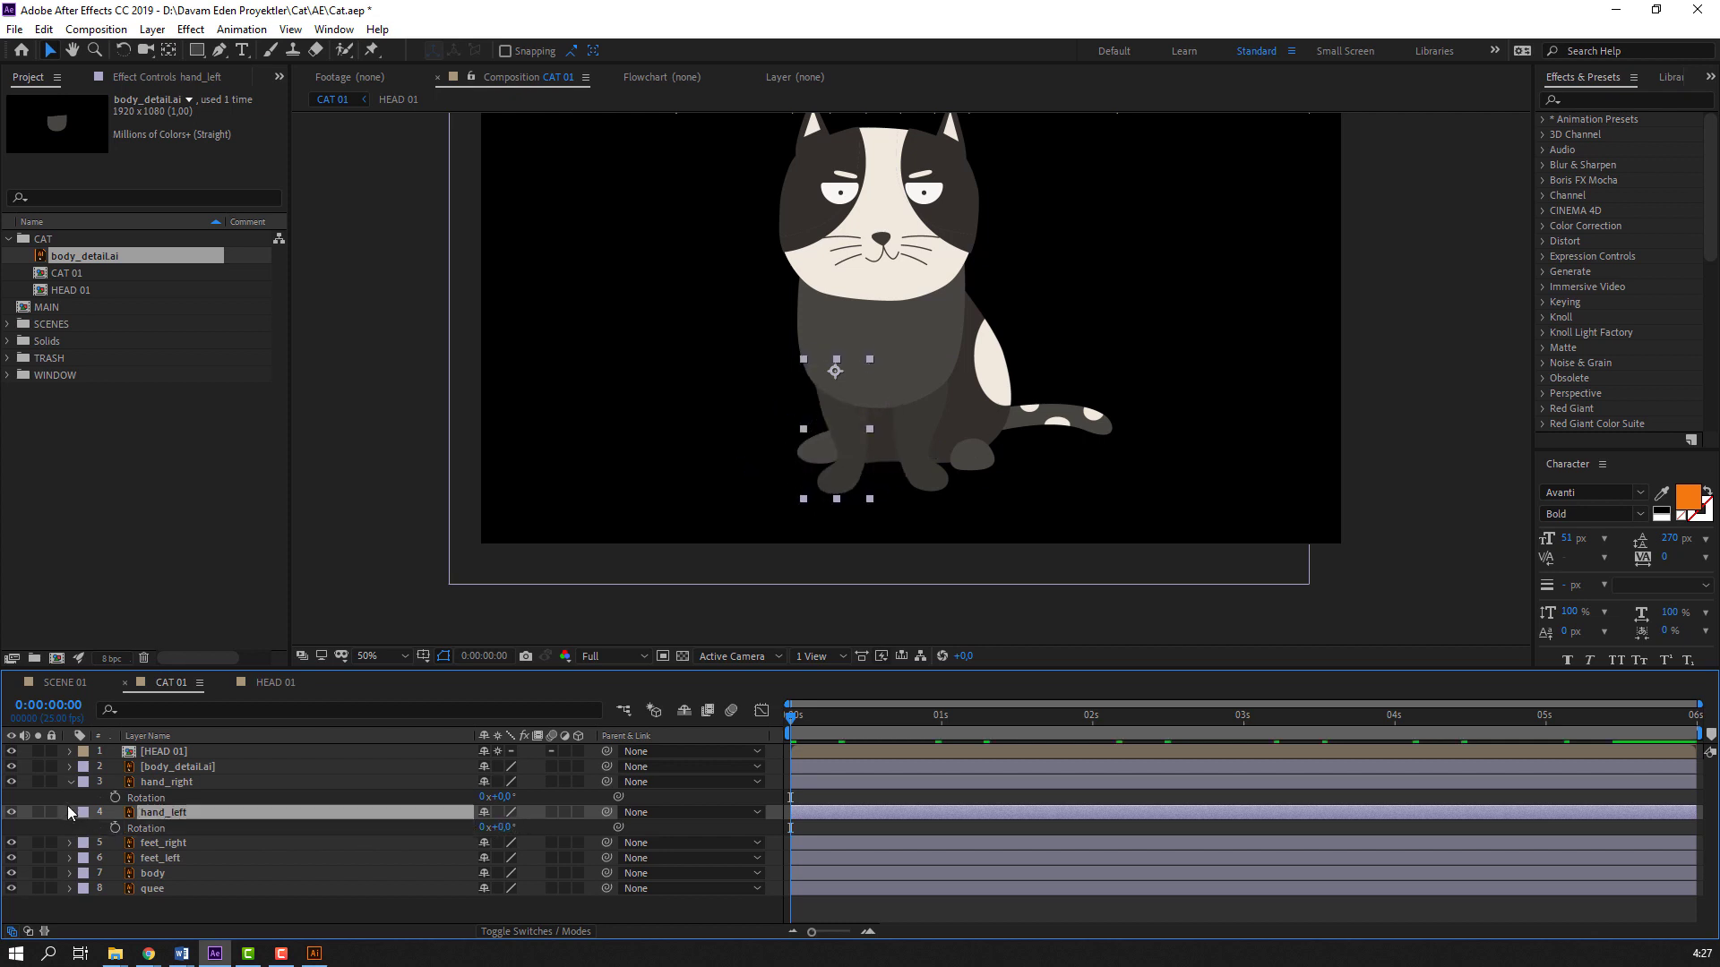
click(70, 811)
click(70, 784)
Shift the HEAD 01 layer's anchor point to the middle of the chin and test the head's rotation, undoing each test
click(171, 755)
key(r)
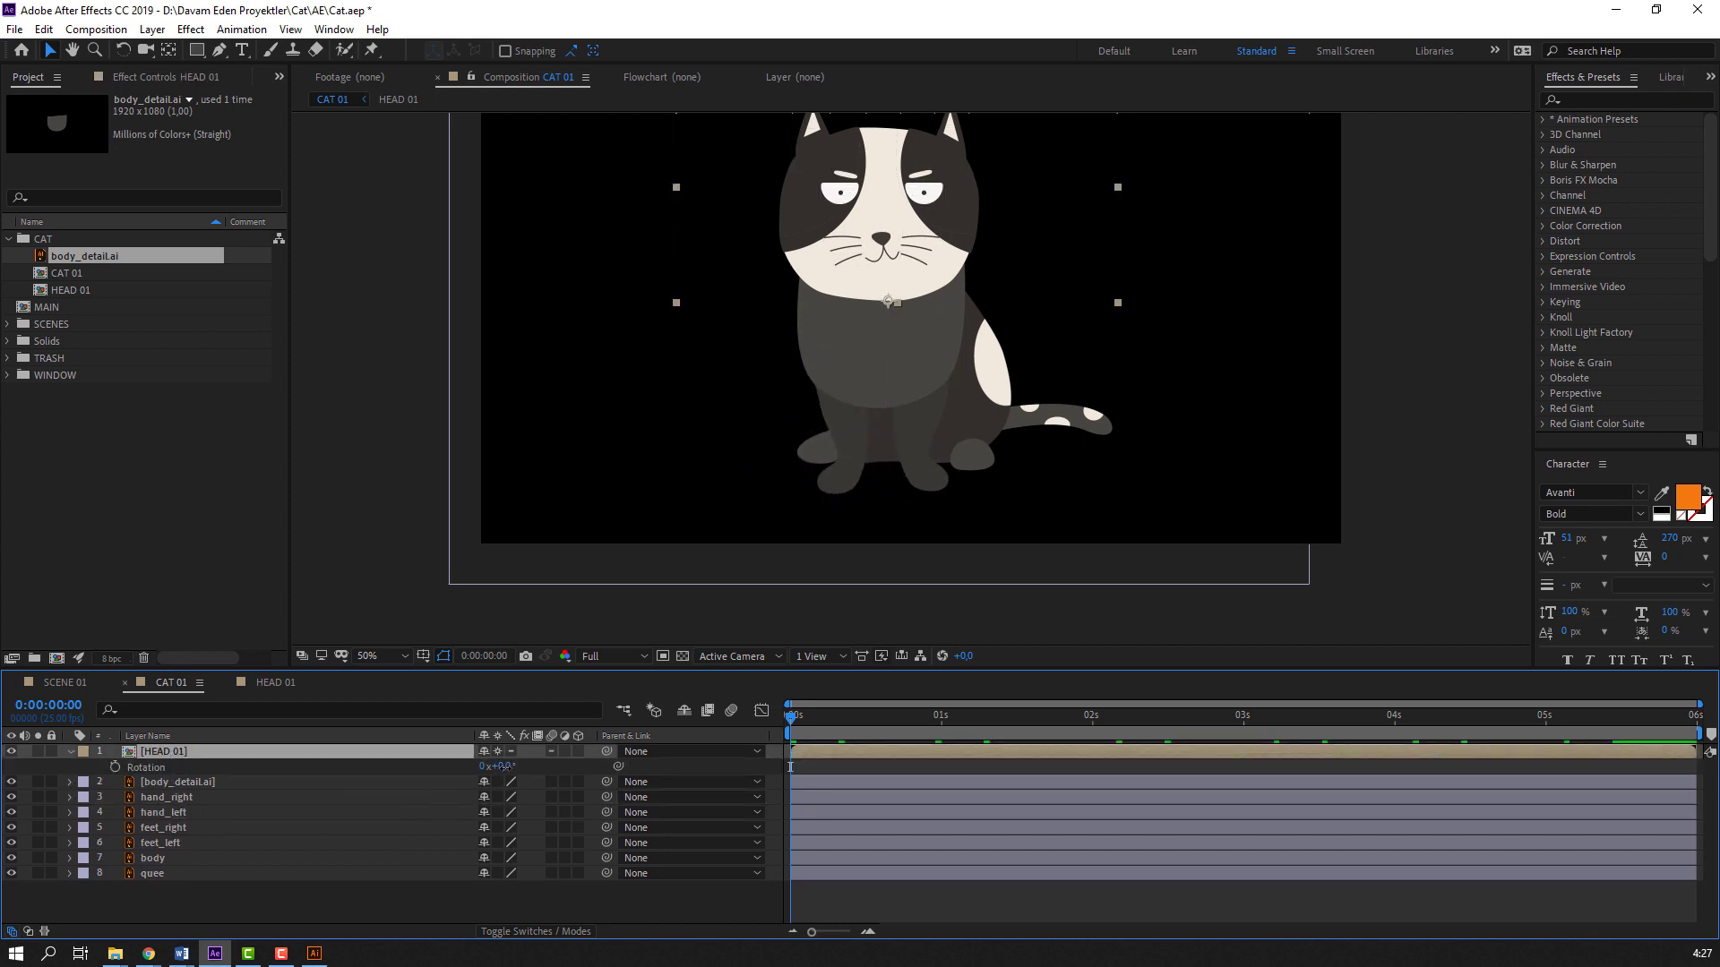
drag(498, 767, 498, 766)
key(ctrl+z)
key(y)
drag(885, 303, 876, 300)
click(54, 52)
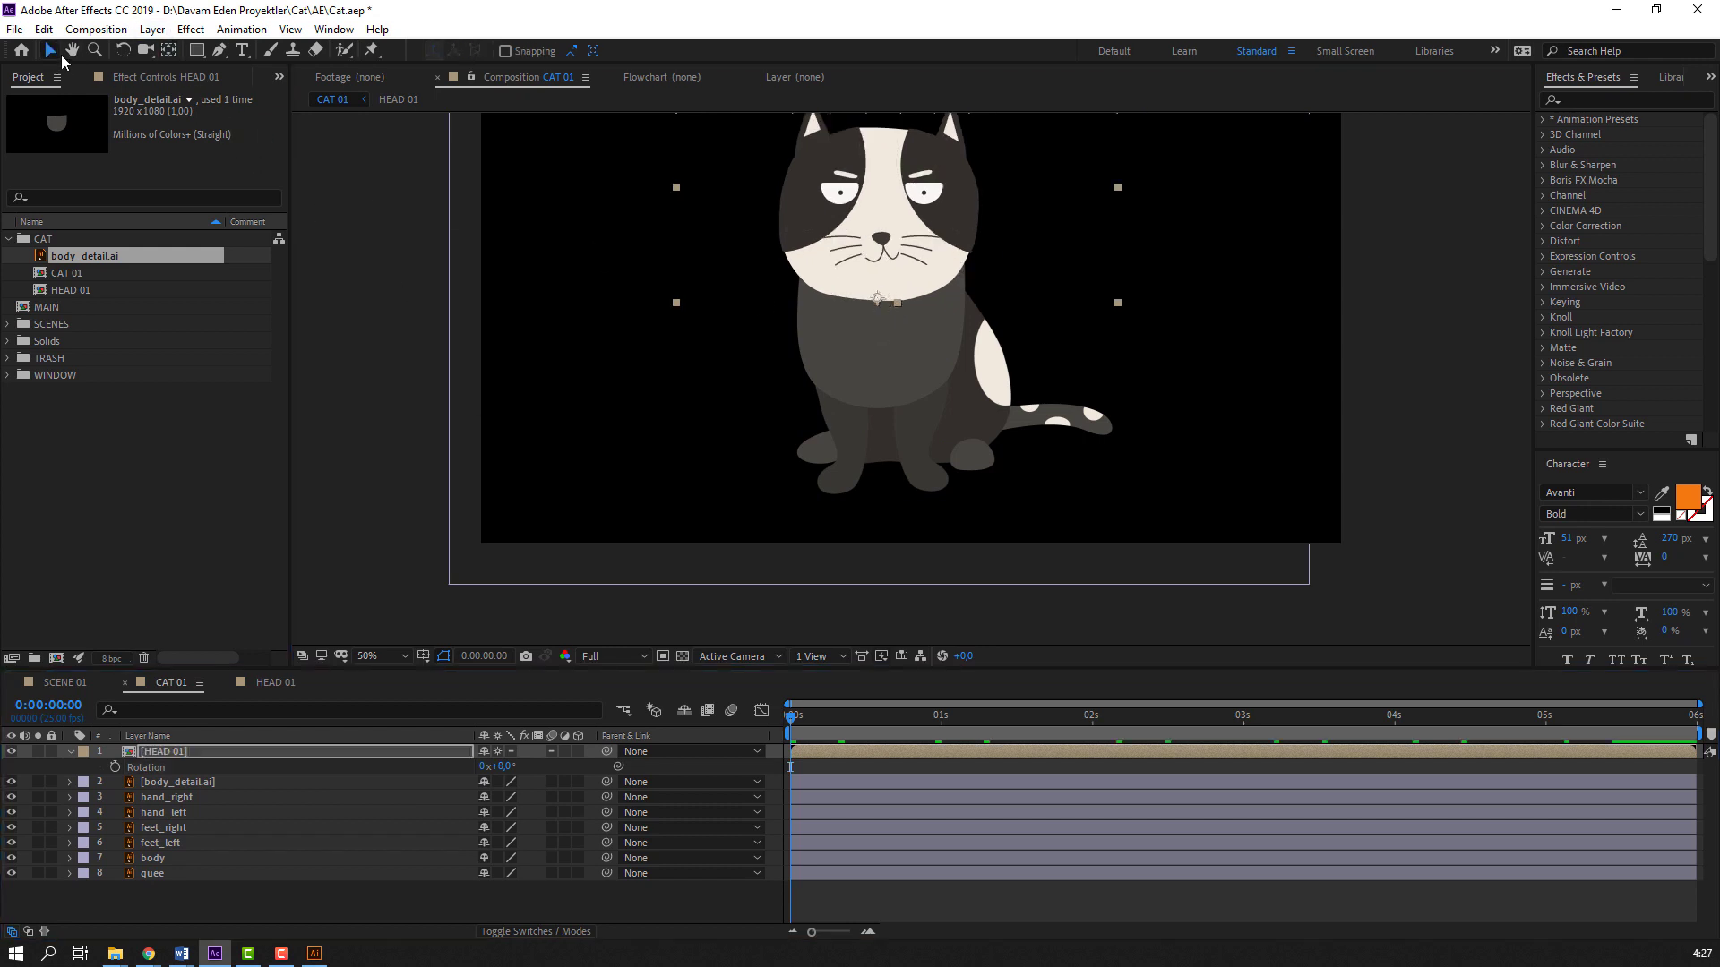
drag(509, 767, 505, 768)
key(ctrl+z)
Open the HEAD 01 composition and add a null object named SCALE
double_click(145, 750)
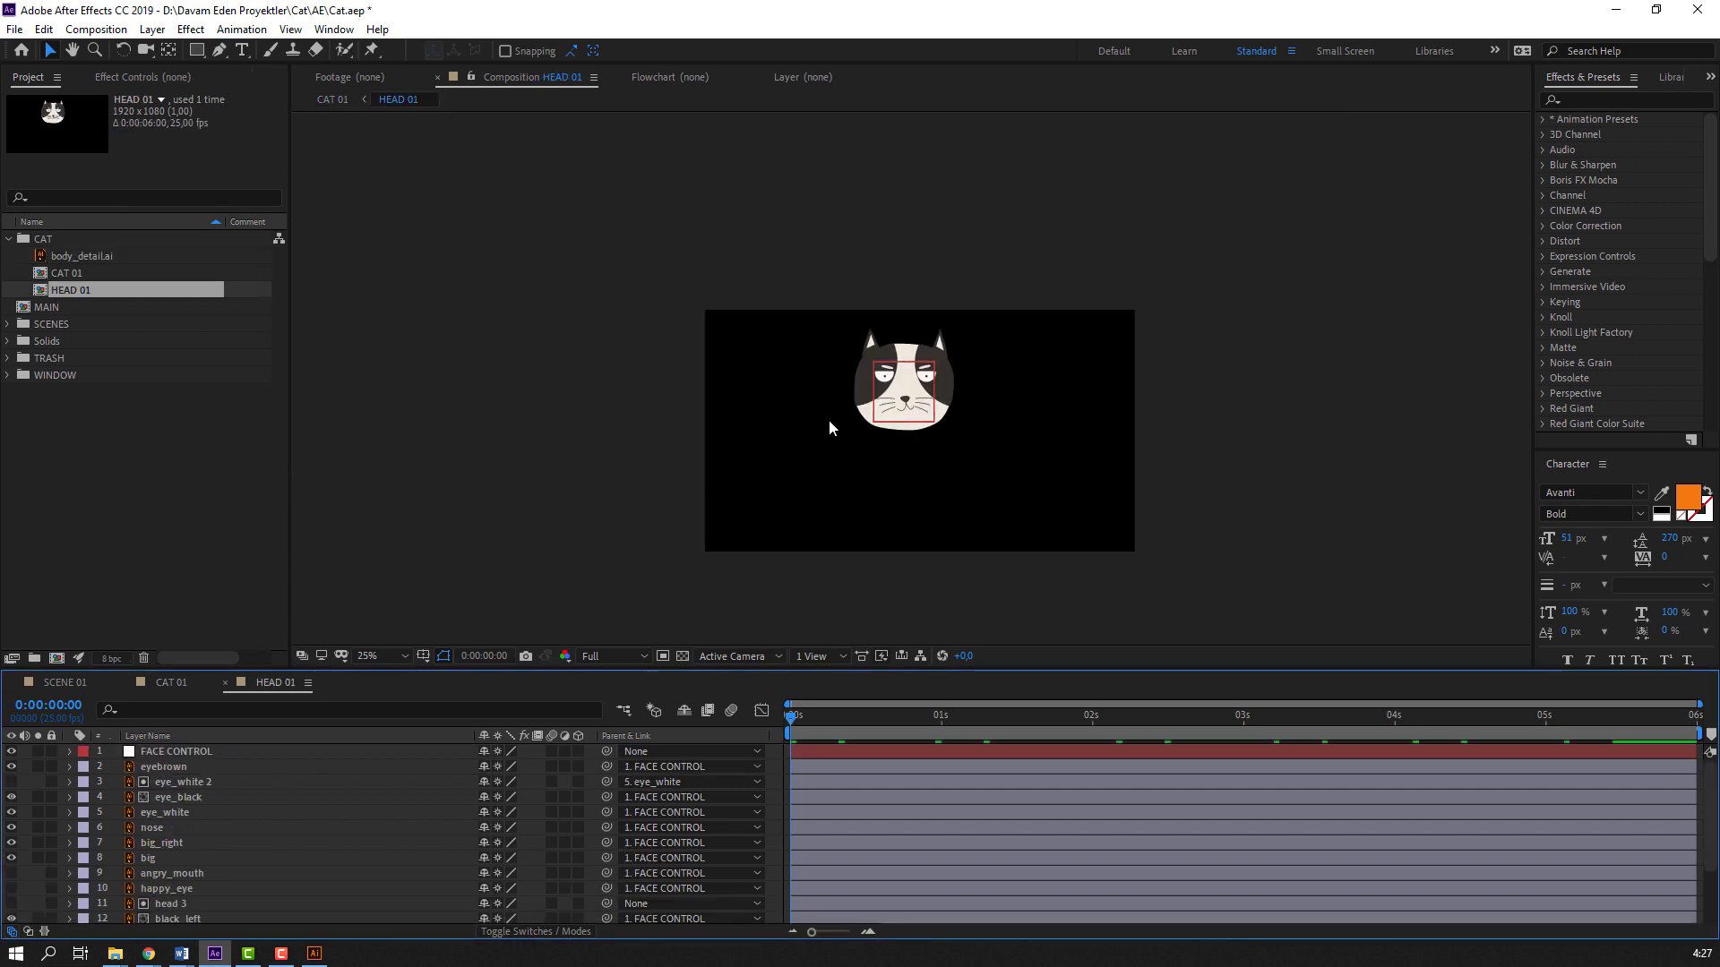
click(662, 655)
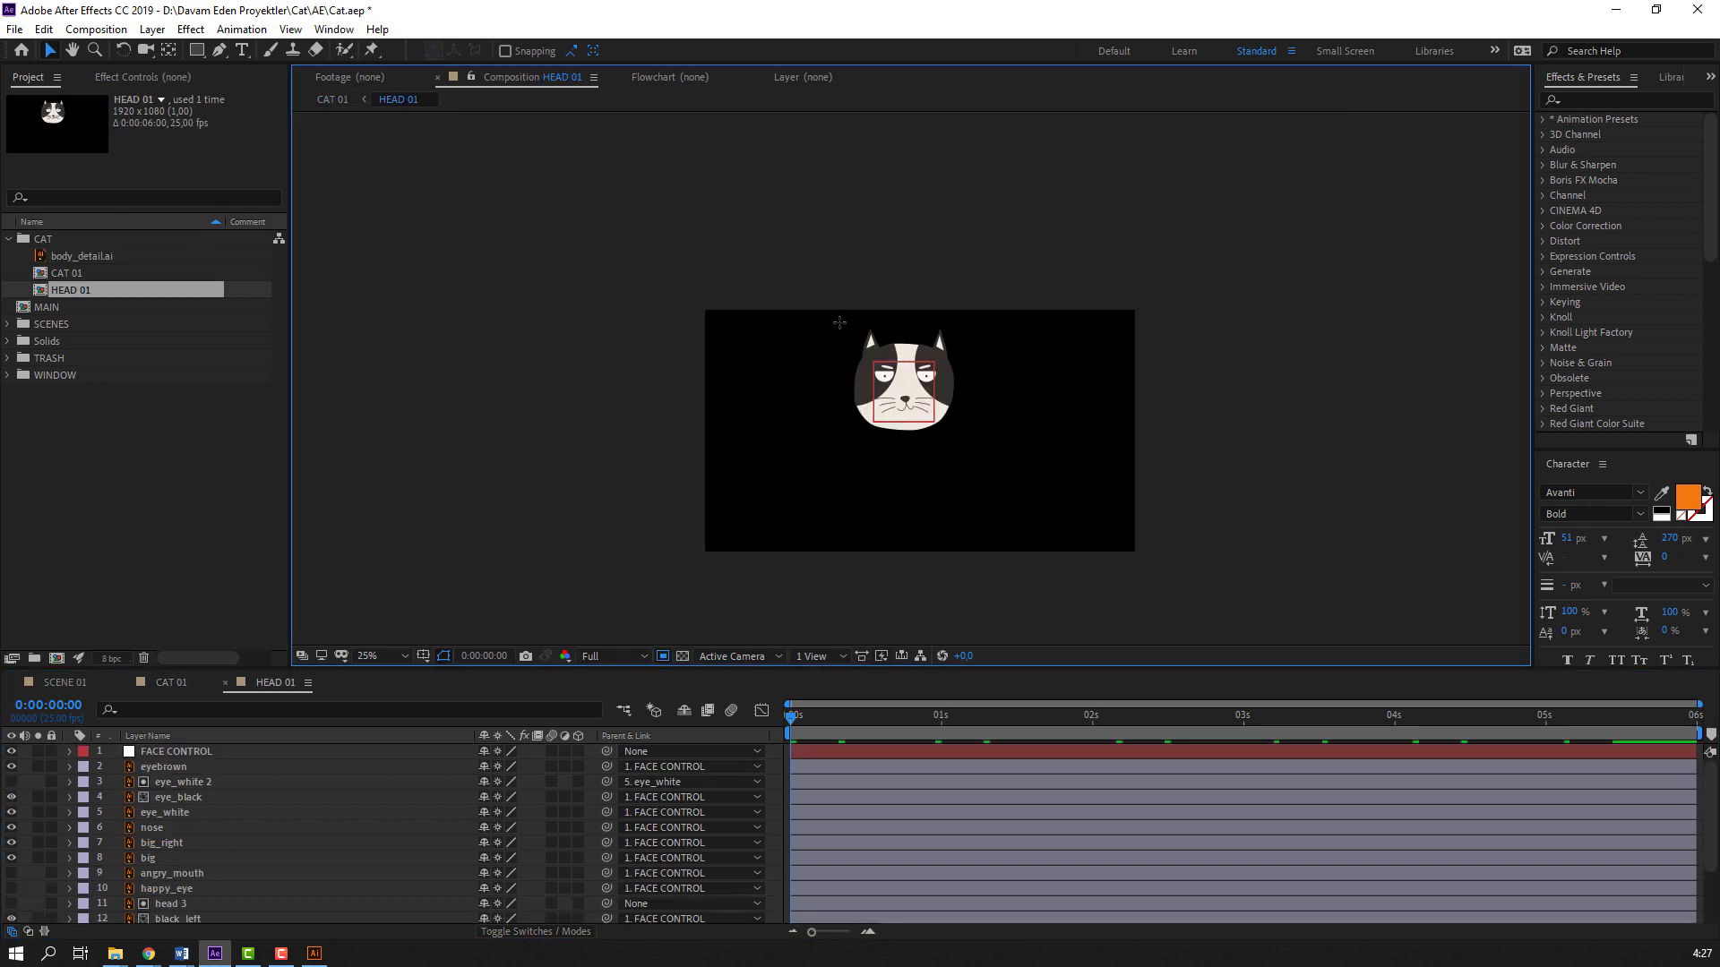
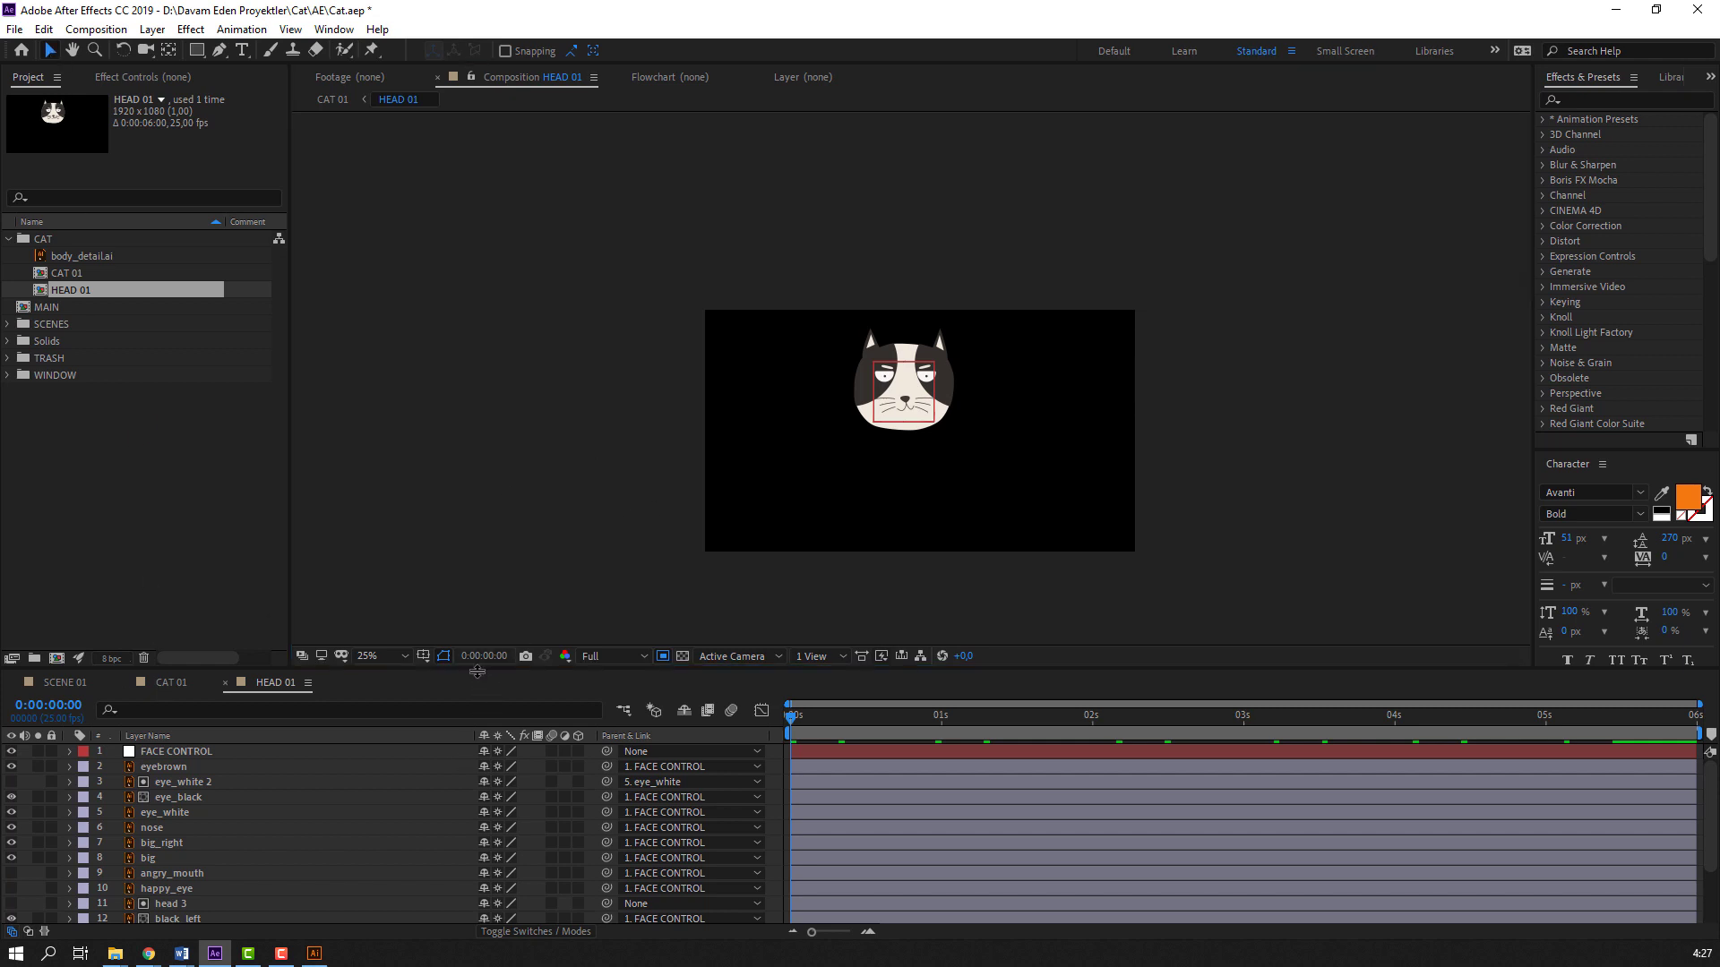
drag(479, 676, 484, 448)
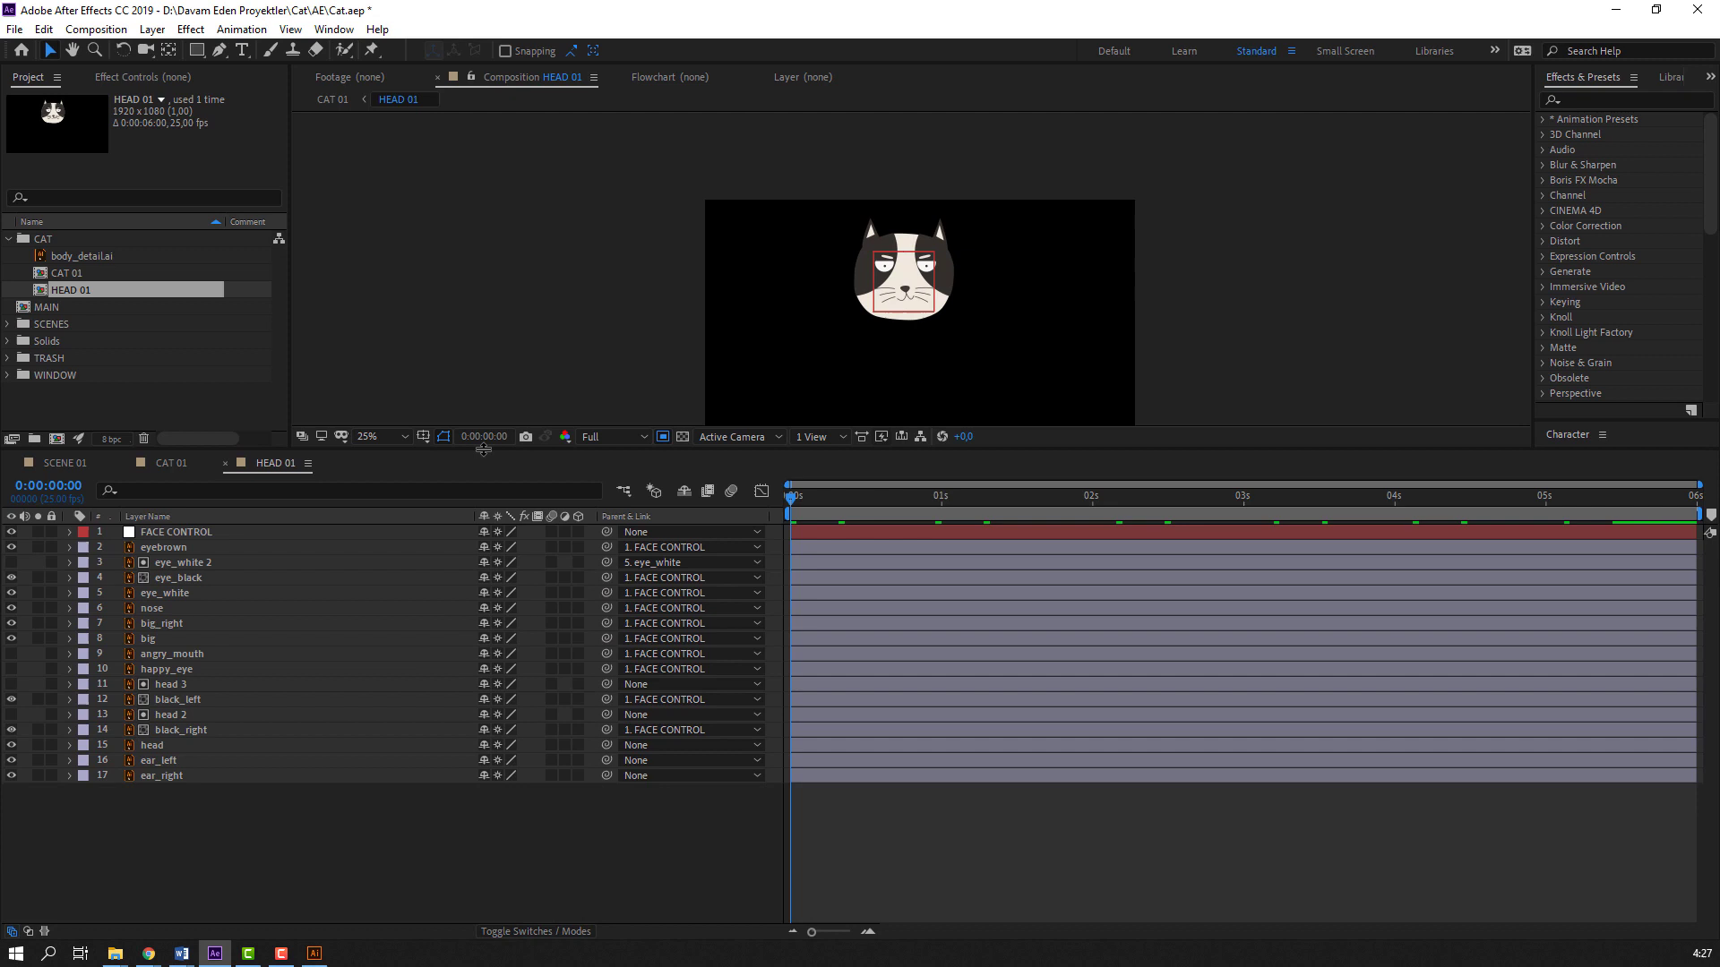
right_click(229, 841)
mouse_move(433, 643)
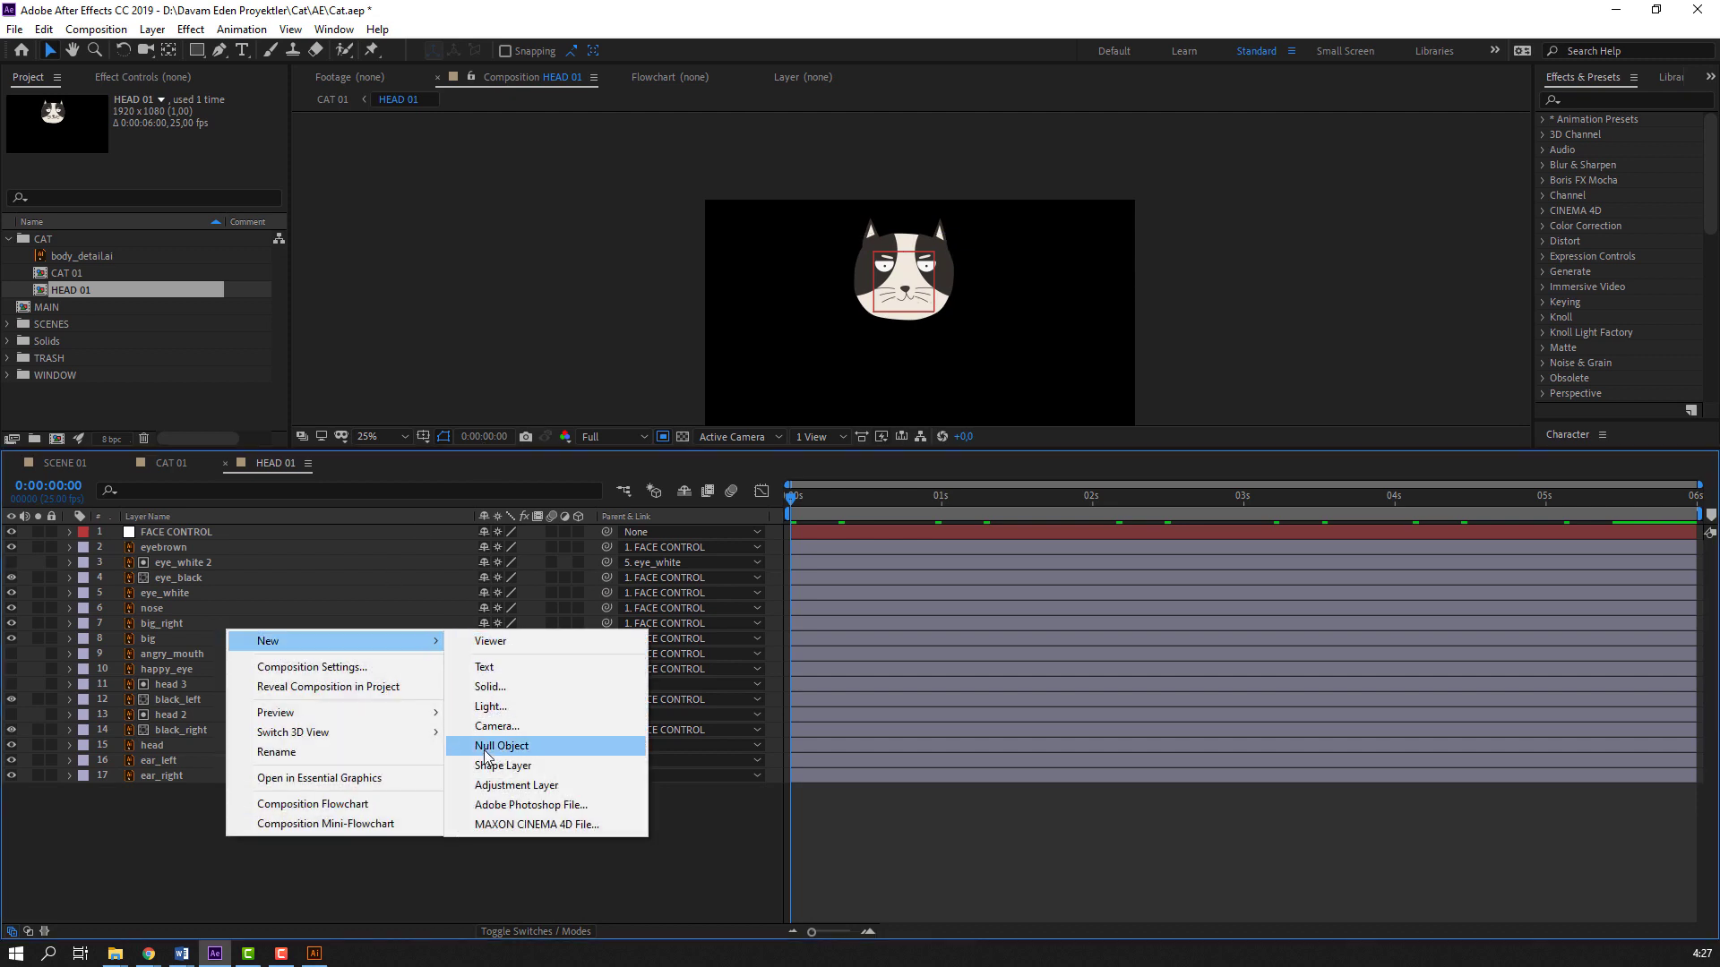
click(500, 752)
key(Return)
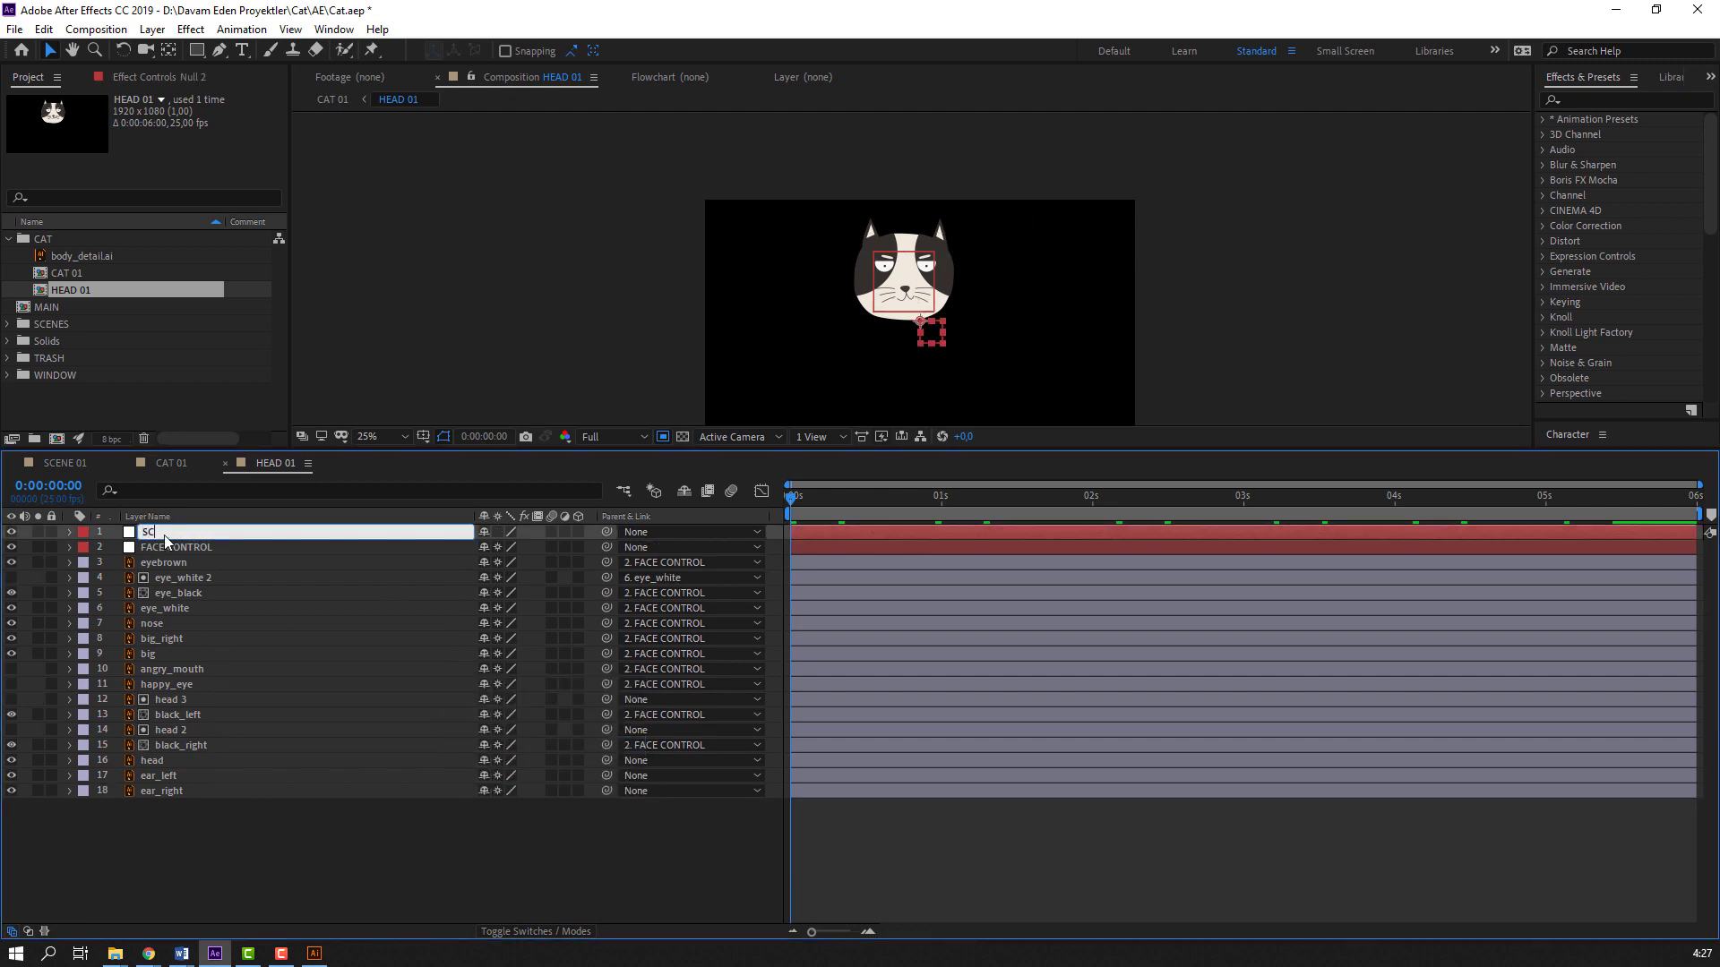
key(Return)
Parent the FACE CONTROL, ear_left, ear_right, head 2 and head 3 layers to the SCALE null
click(294, 549)
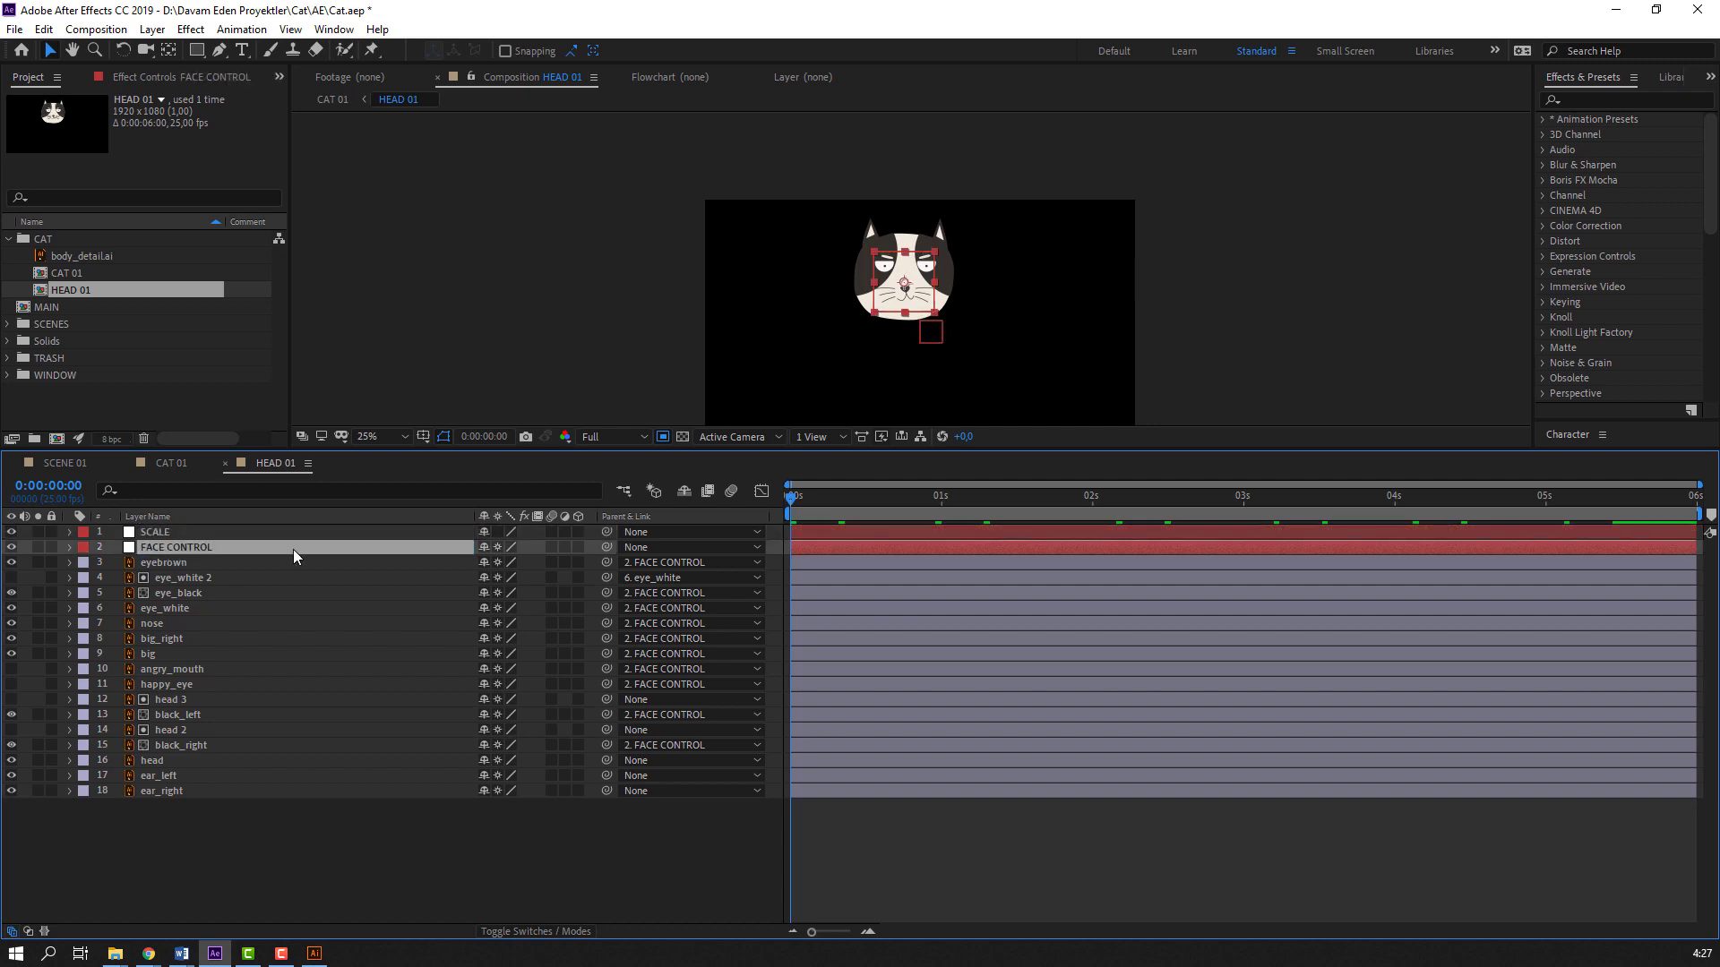
drag(607, 547, 224, 532)
drag(162, 802, 168, 777)
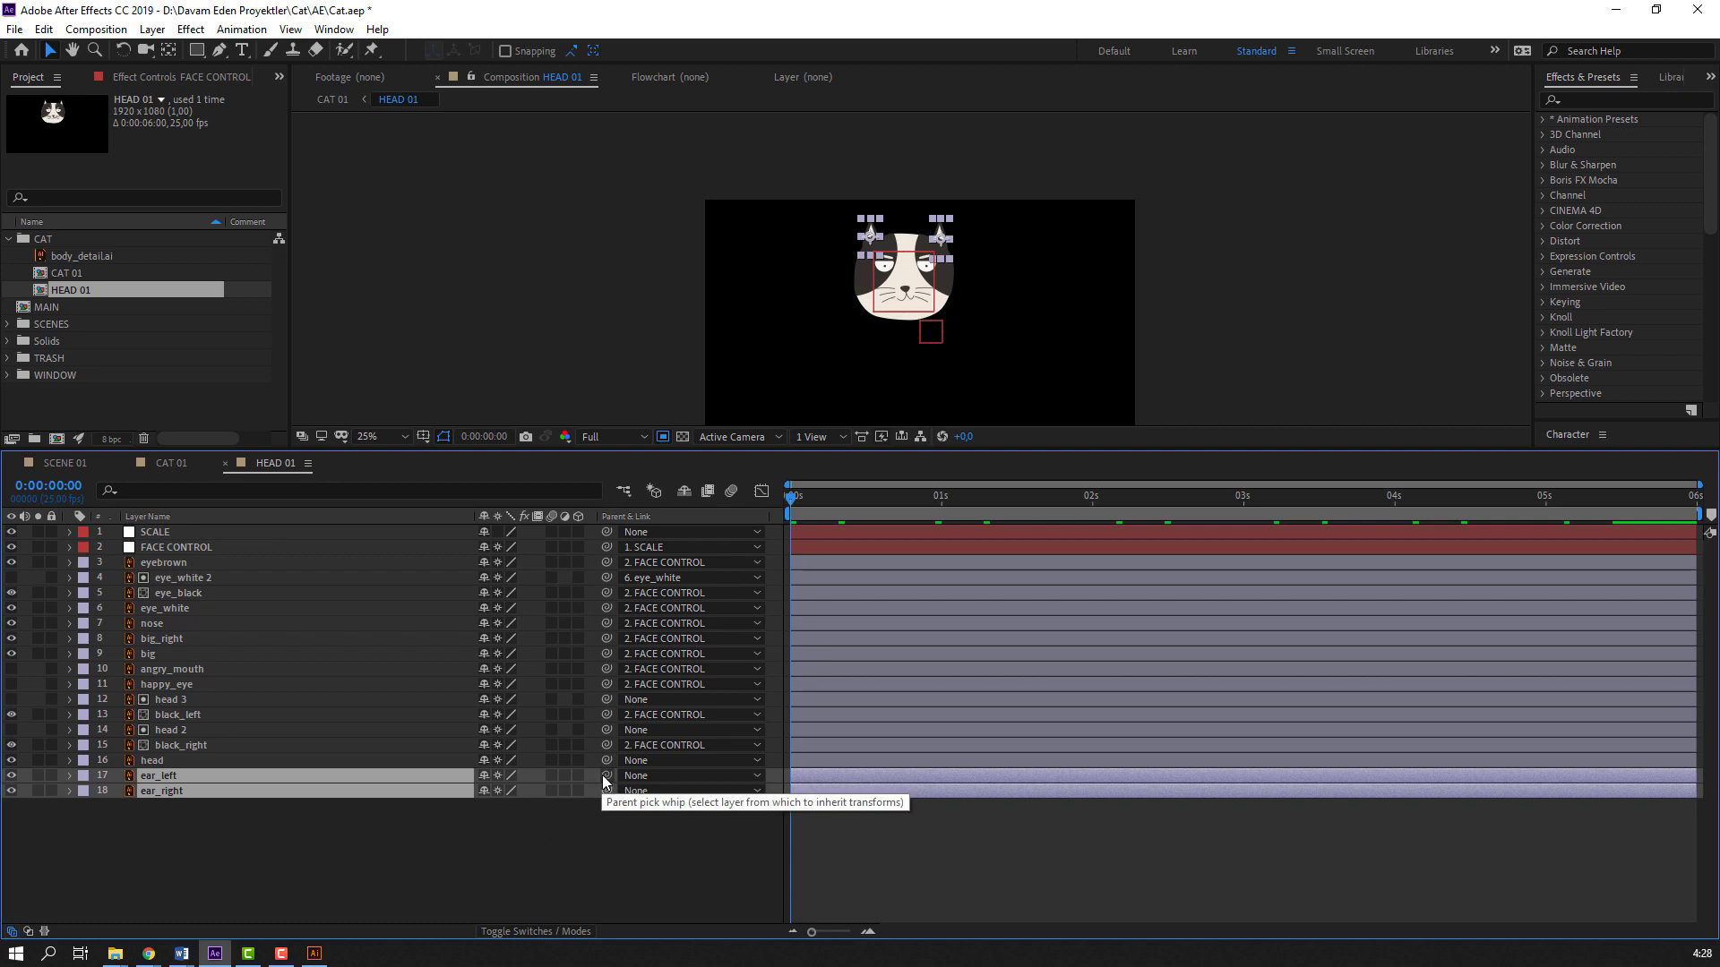
ctrl+click(181, 729)
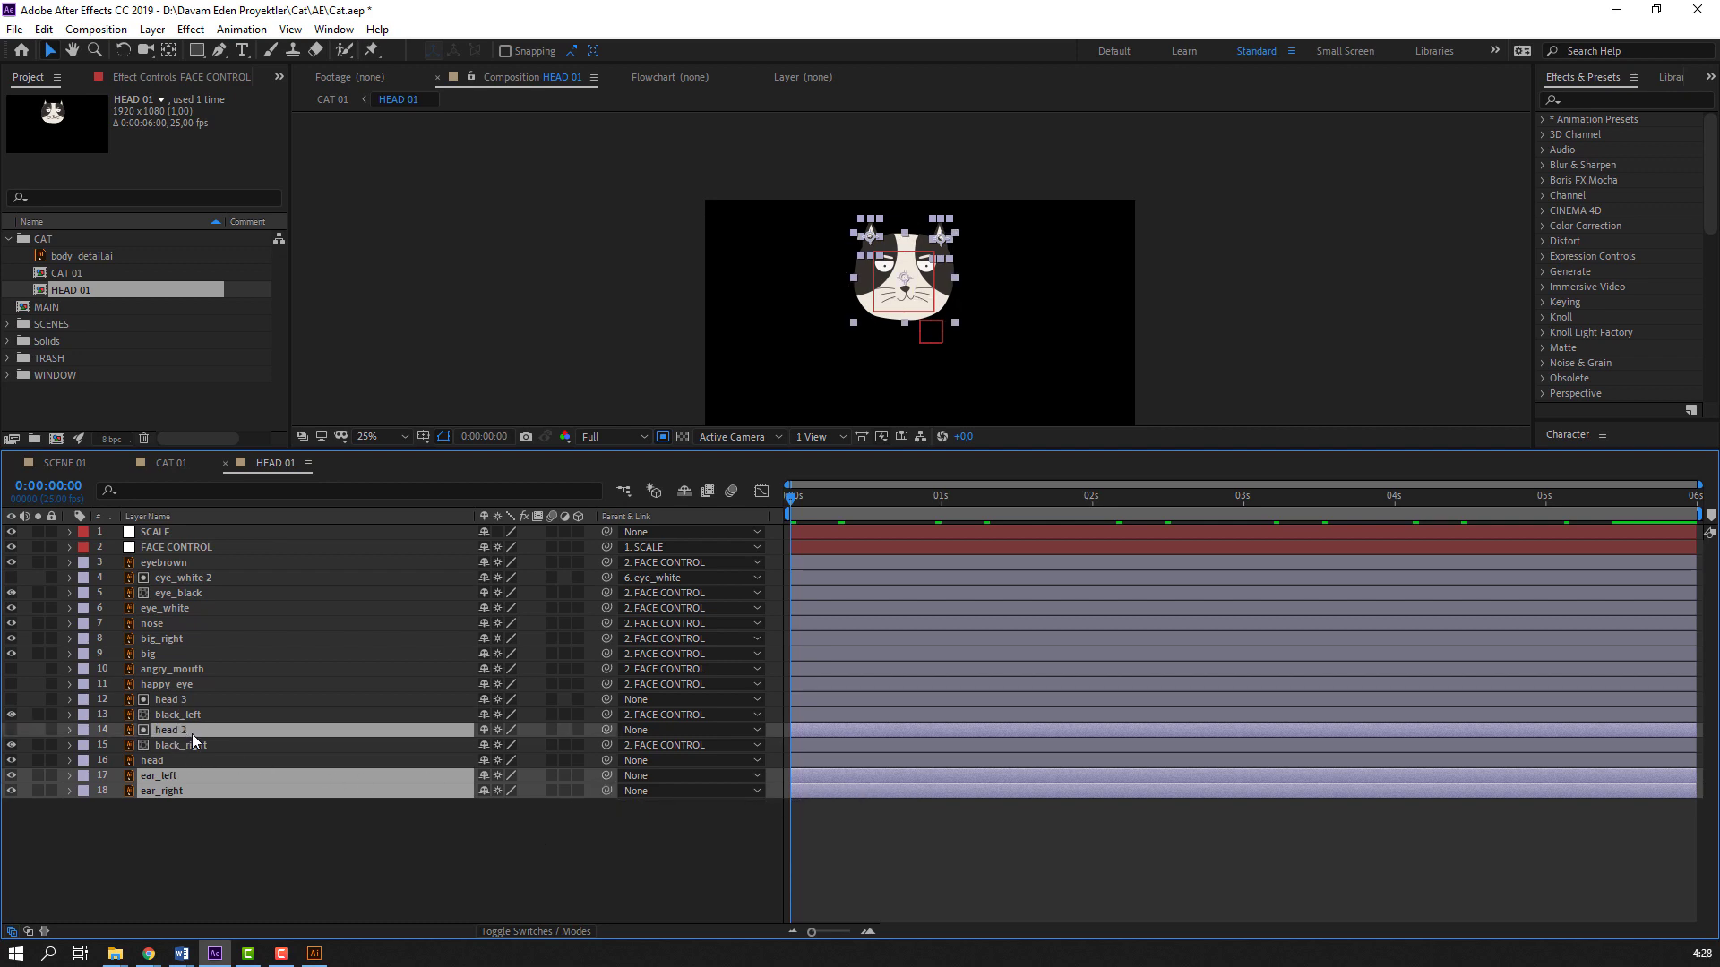
ctrl+click(180, 702)
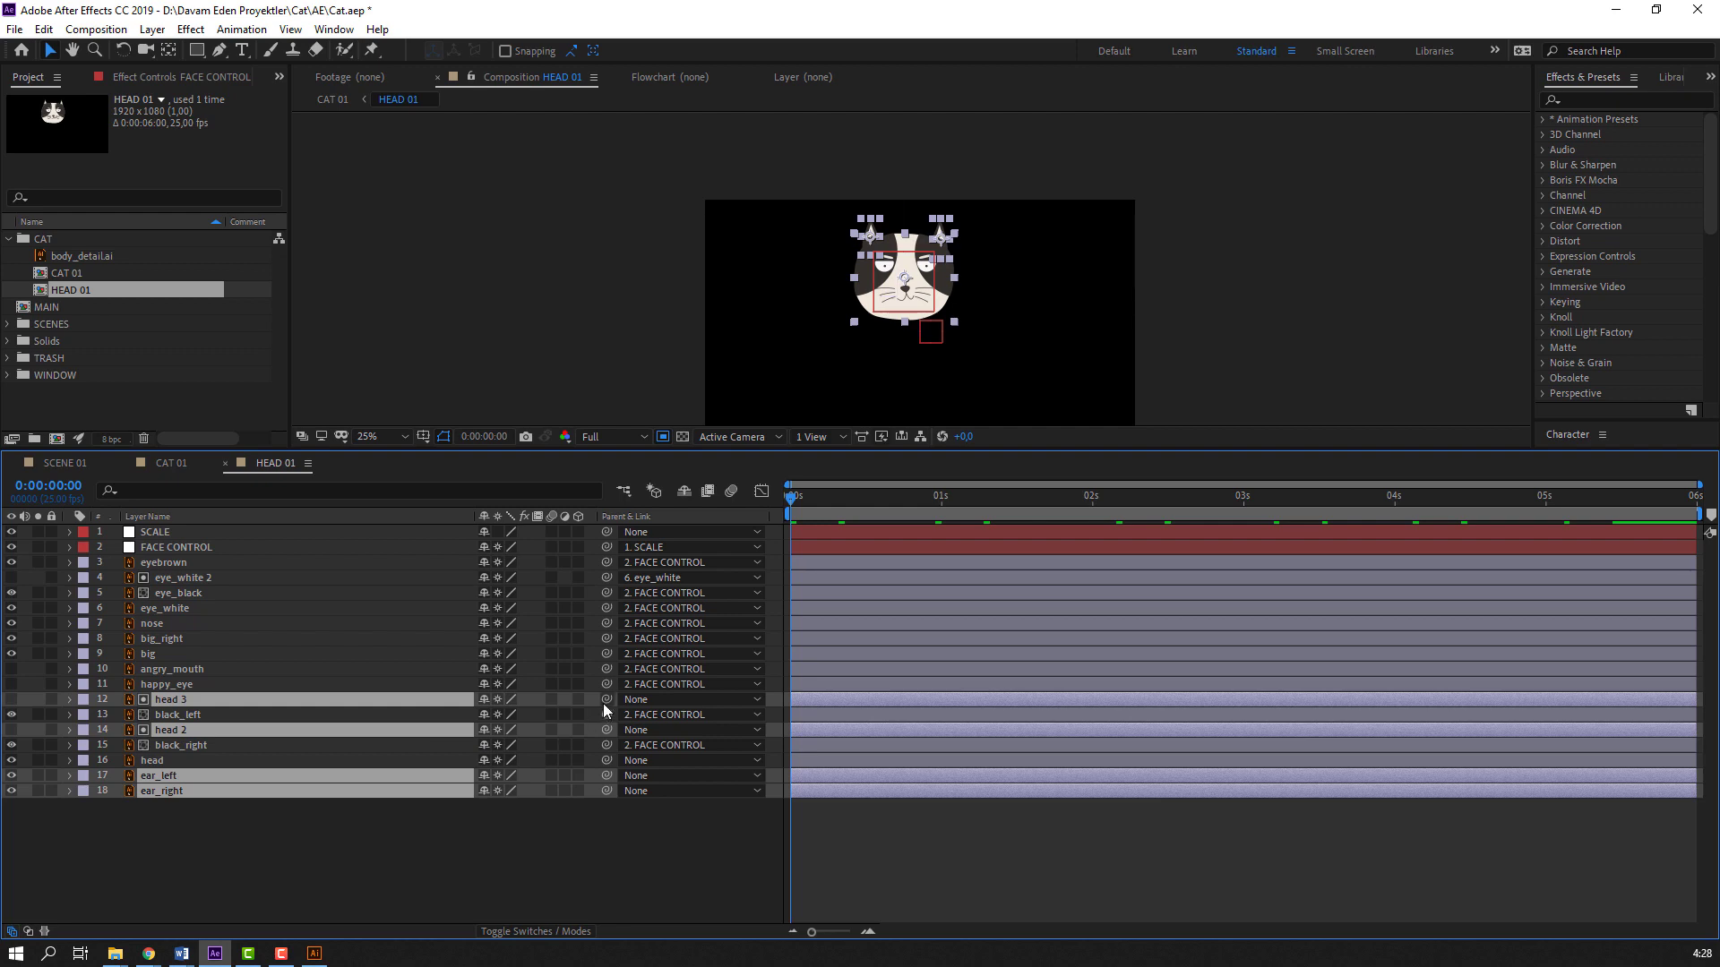
drag(607, 699, 170, 534)
Try enlarging the cat's face with the SCALE null's scale, undo it and collapse the property
click(170, 533)
key(s)
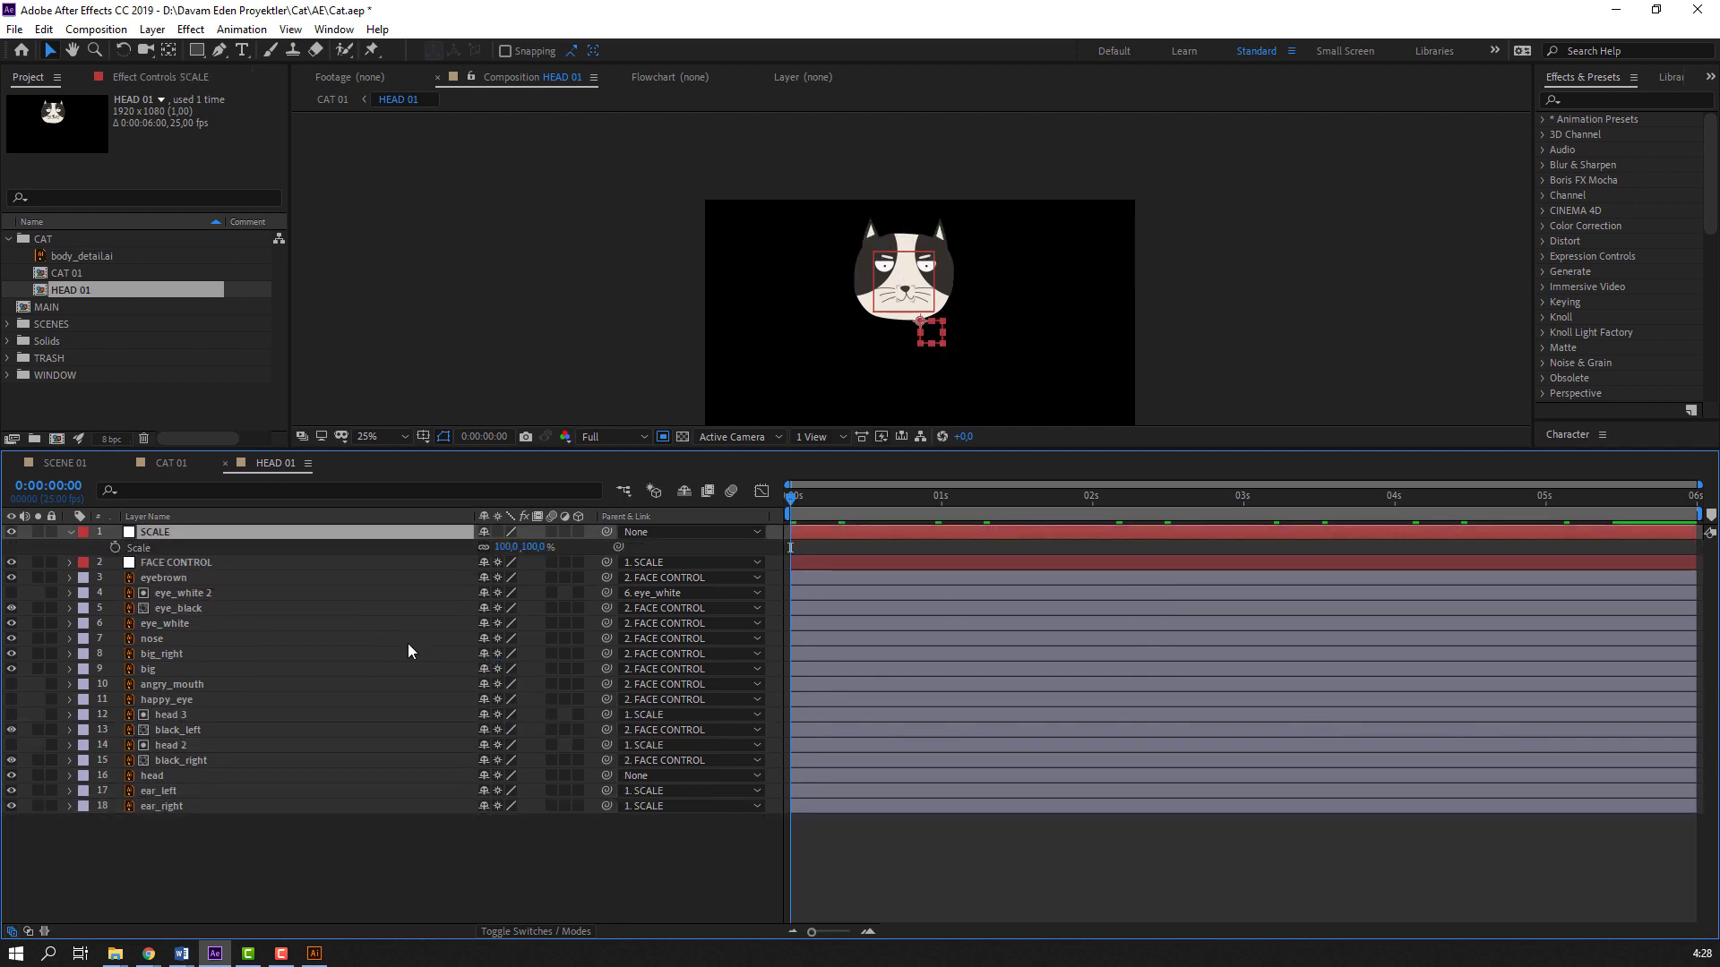
drag(513, 558, 551, 555)
key(ctrl+z)
click(69, 533)
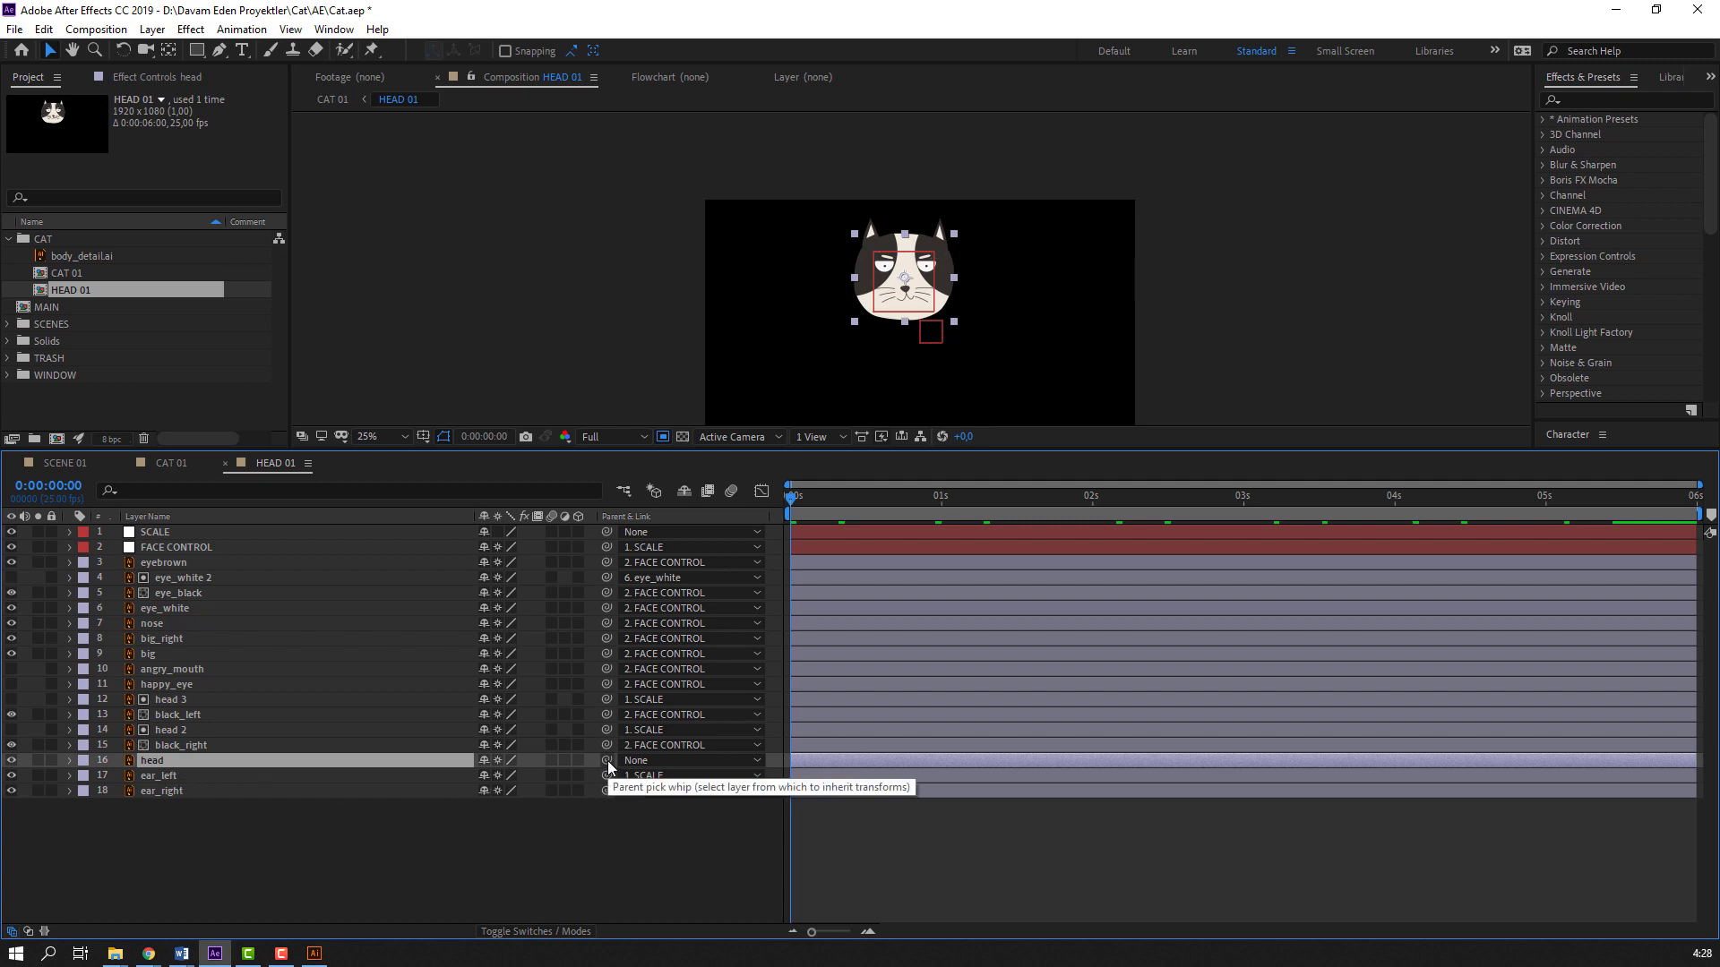
Parent the head layer to the SCALE null and test enlarging the whole head to 174%, undoing the test
drag(607, 760, 179, 533)
key(s)
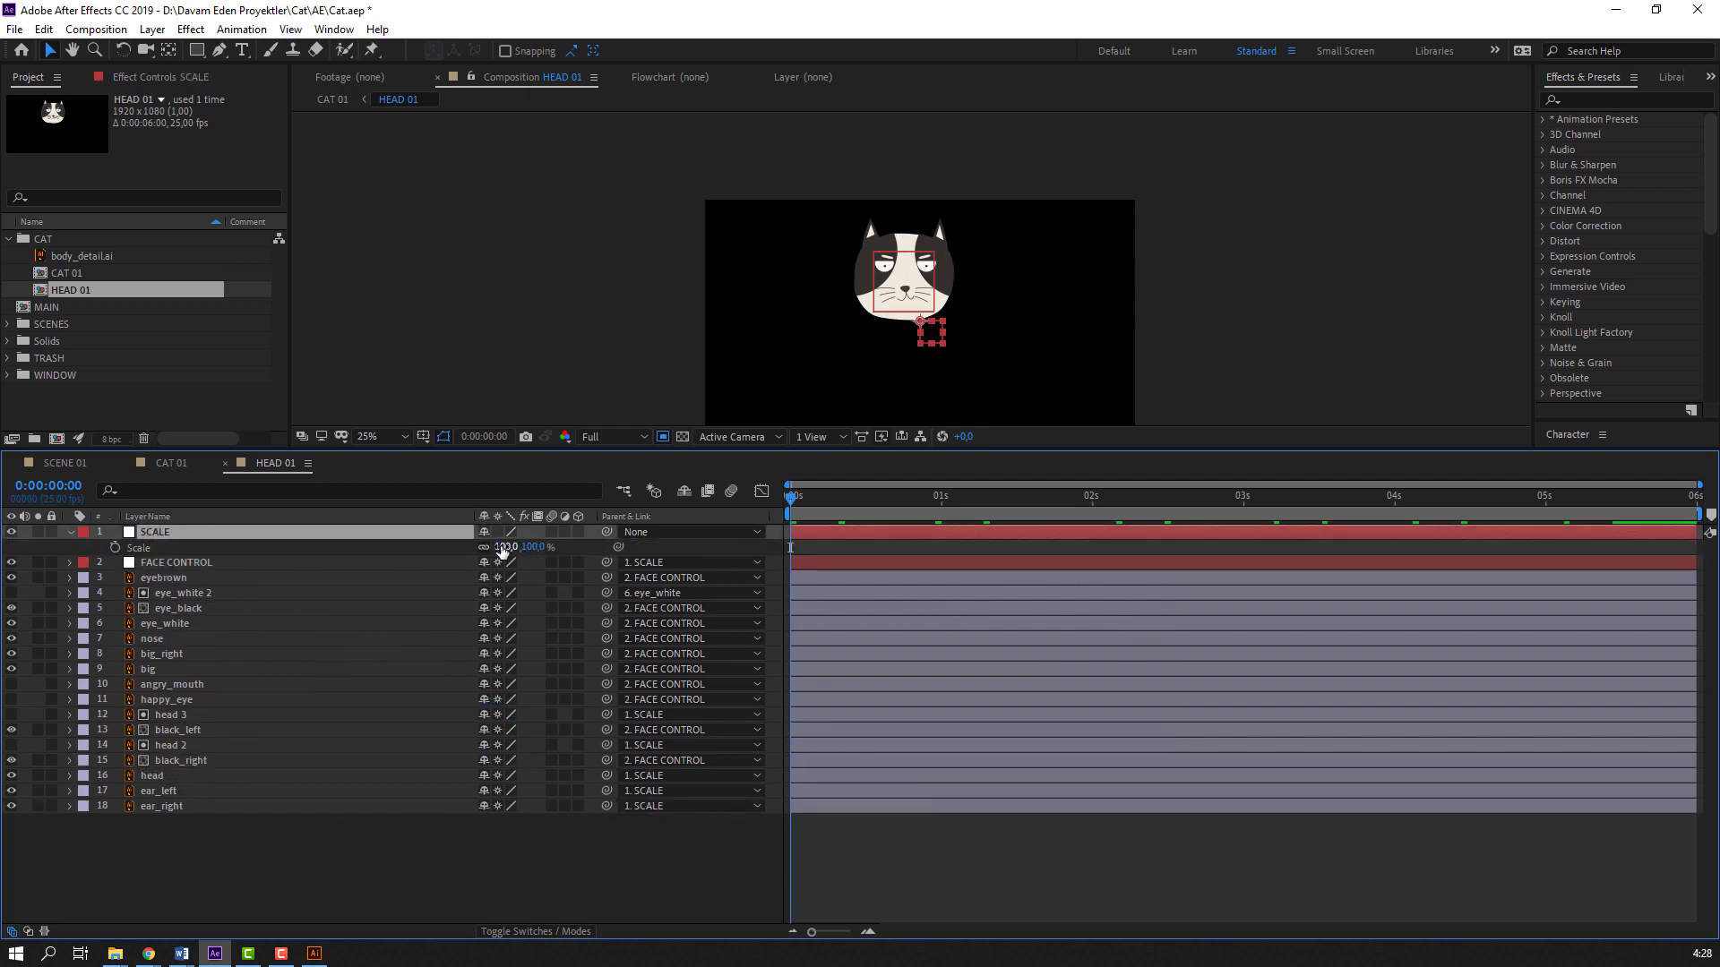
drag(506, 547, 573, 546)
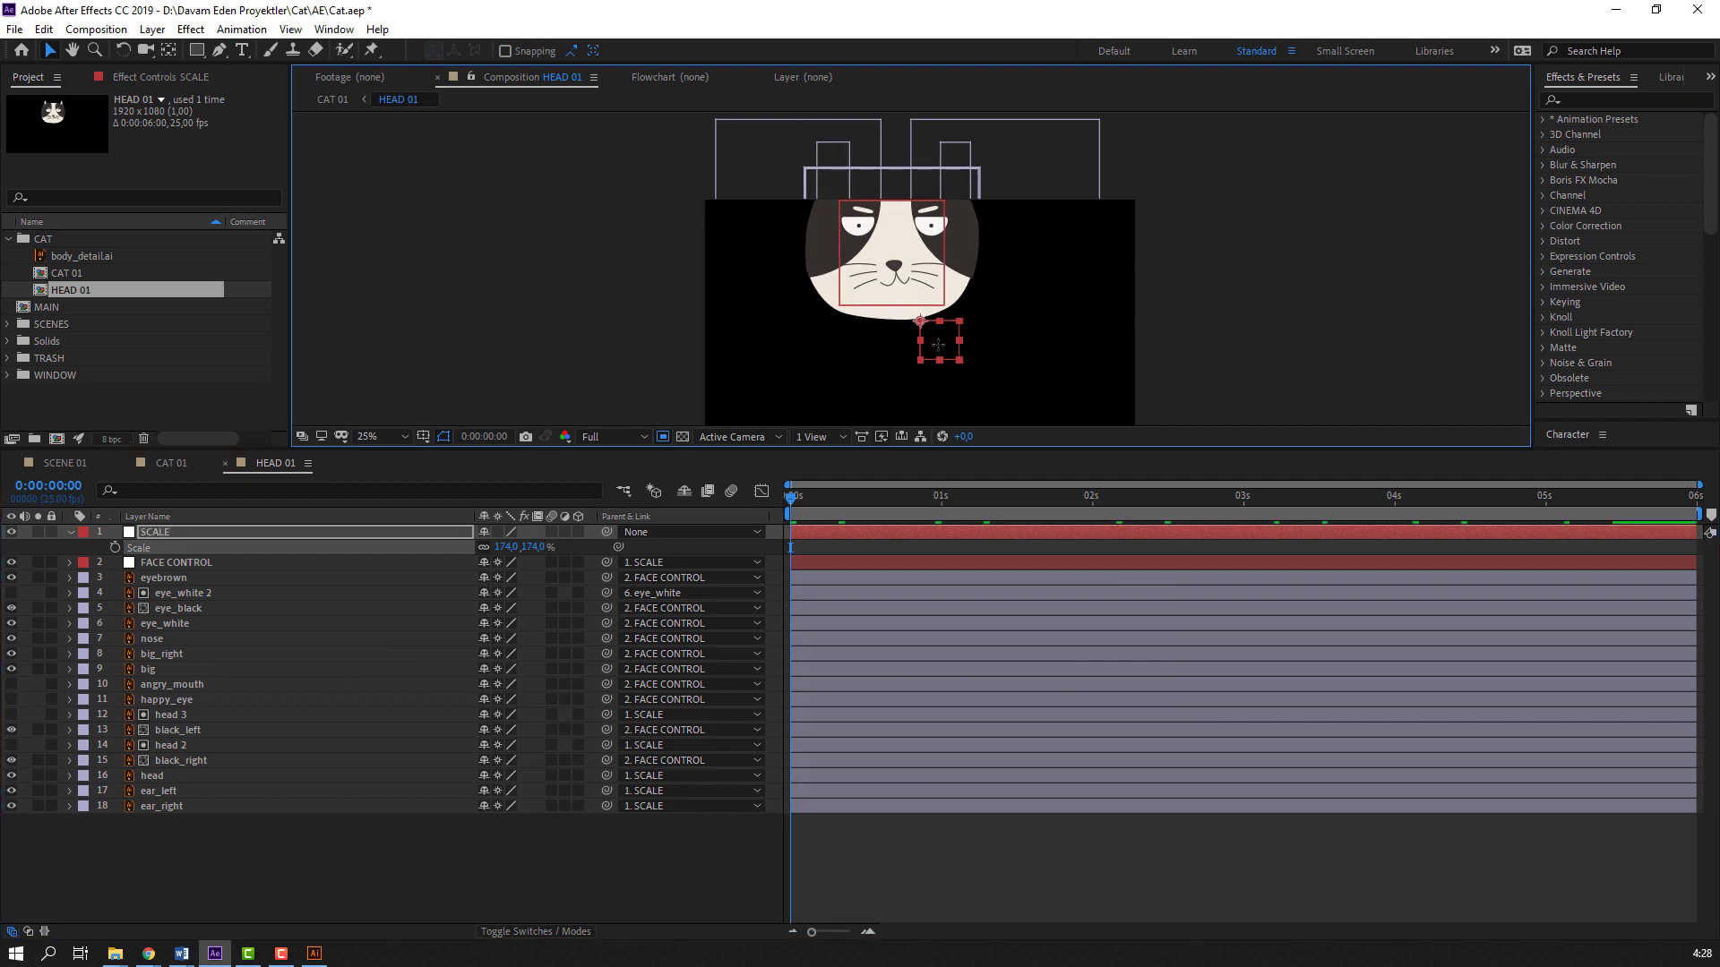
key(ctrl+z)
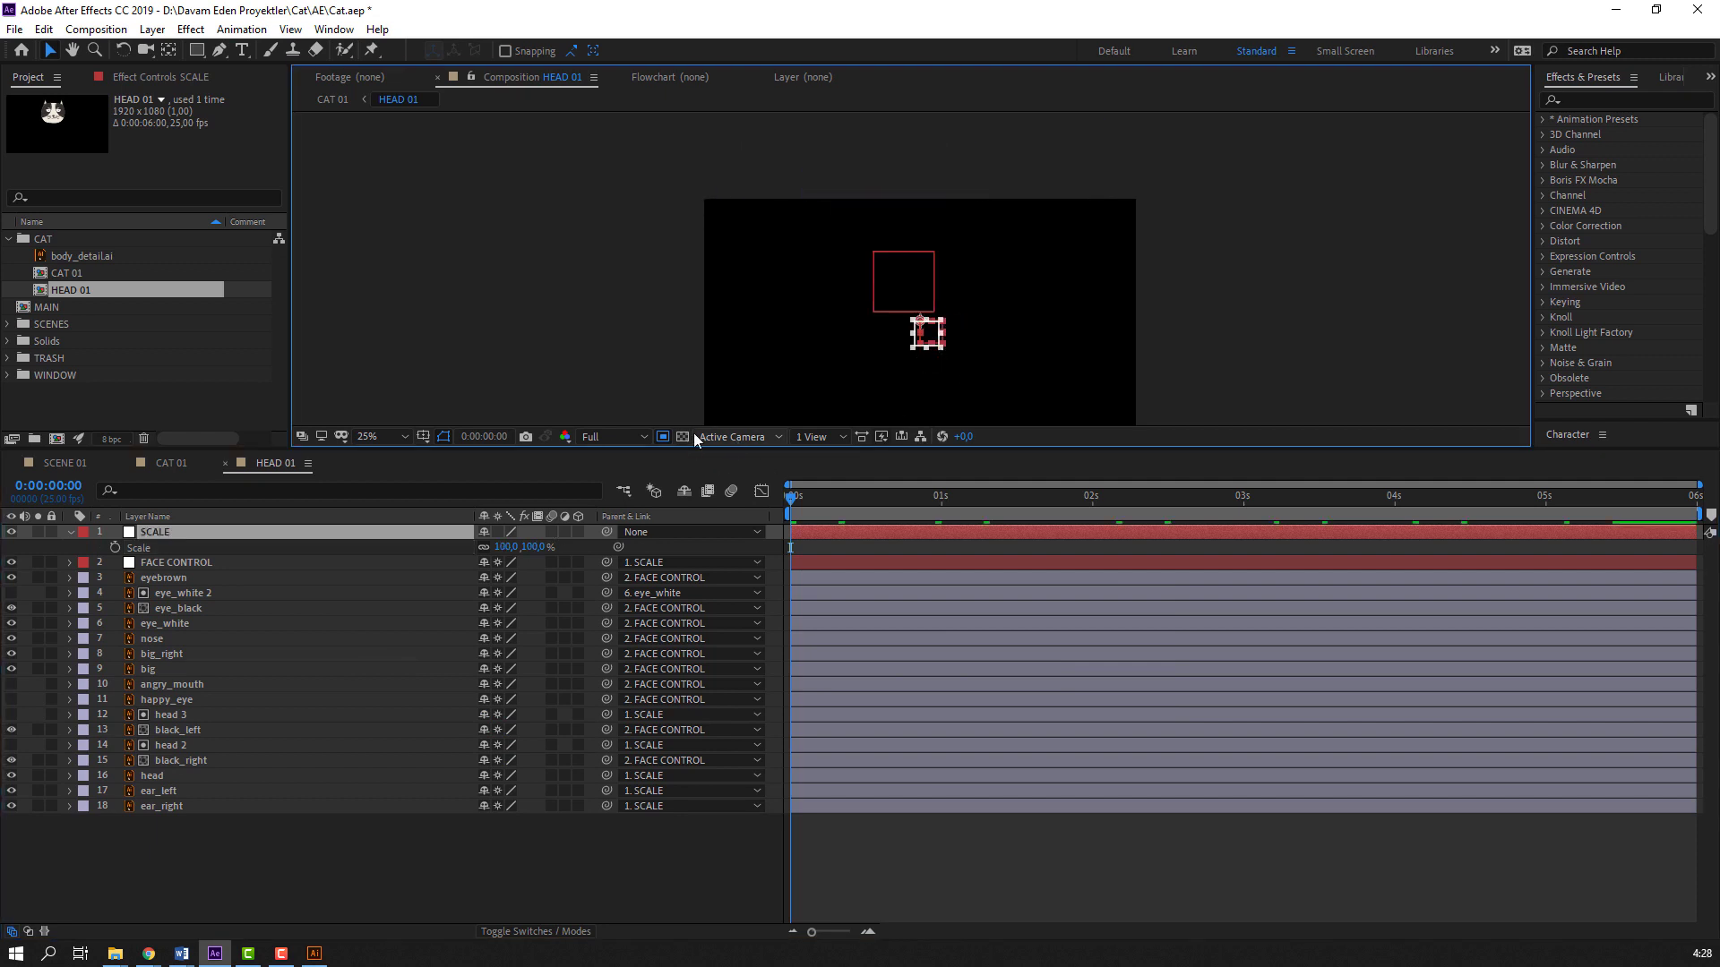
Scale the SCALE null to 184% and reposition it so the whole enlarged head sits centrally inside the frame
drag(503, 546, 534, 546)
drag(744, 372, 689, 293)
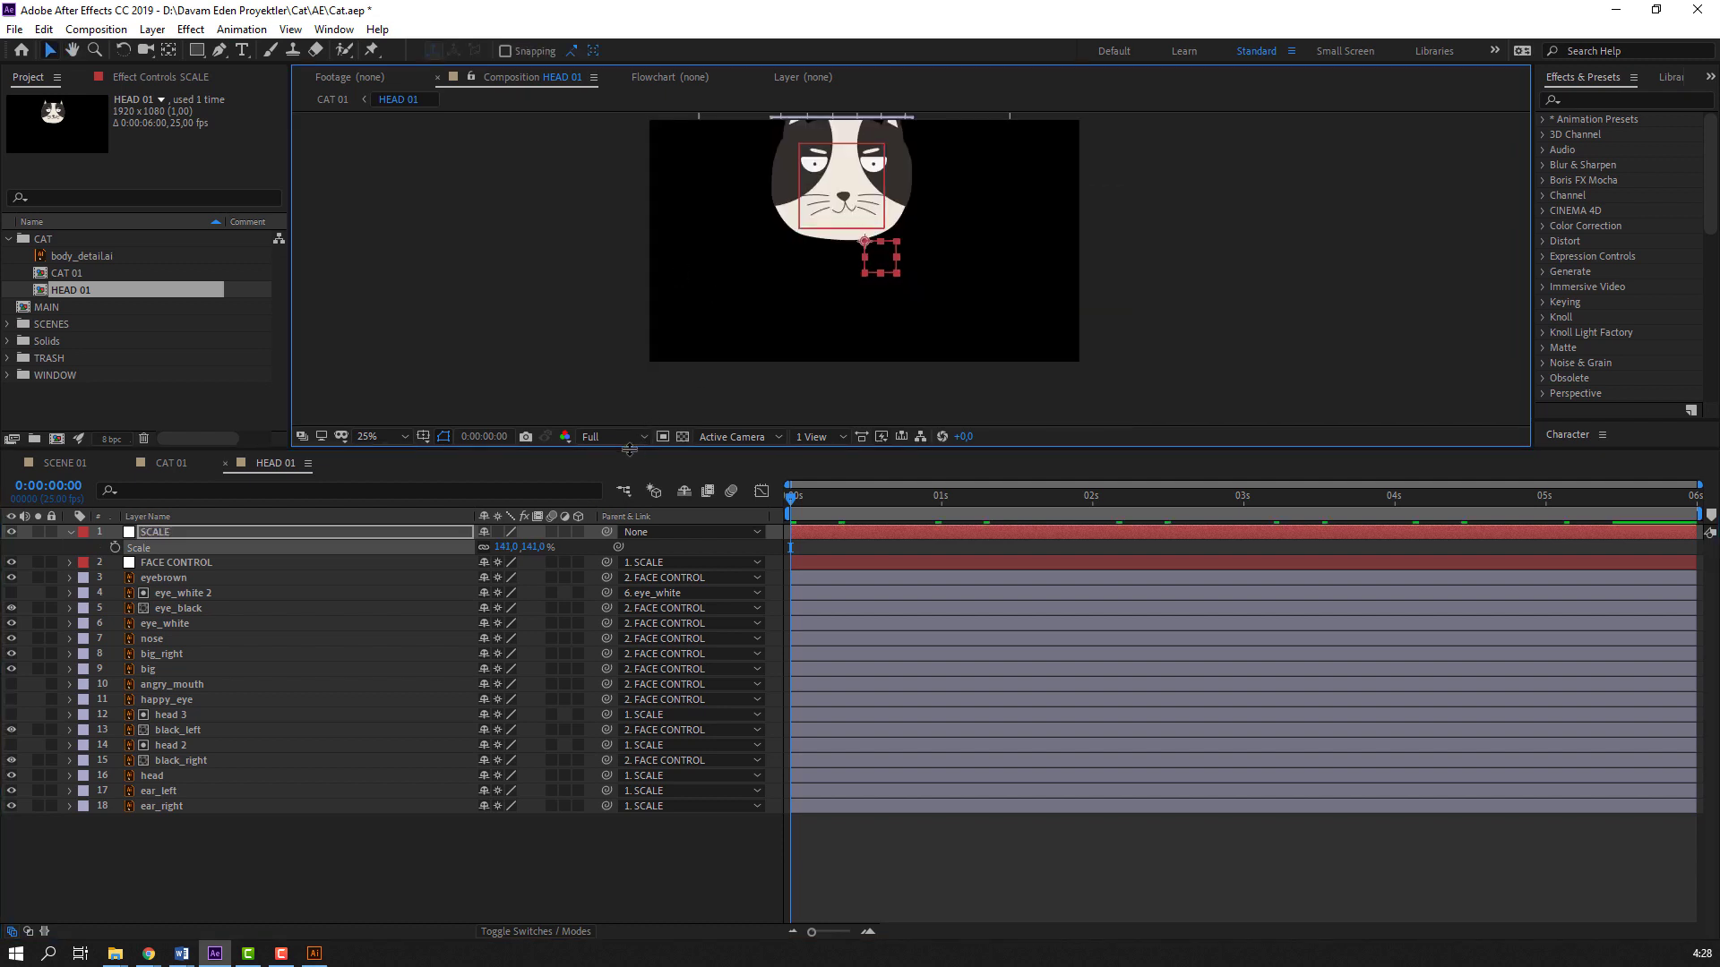
drag(629, 450, 630, 595)
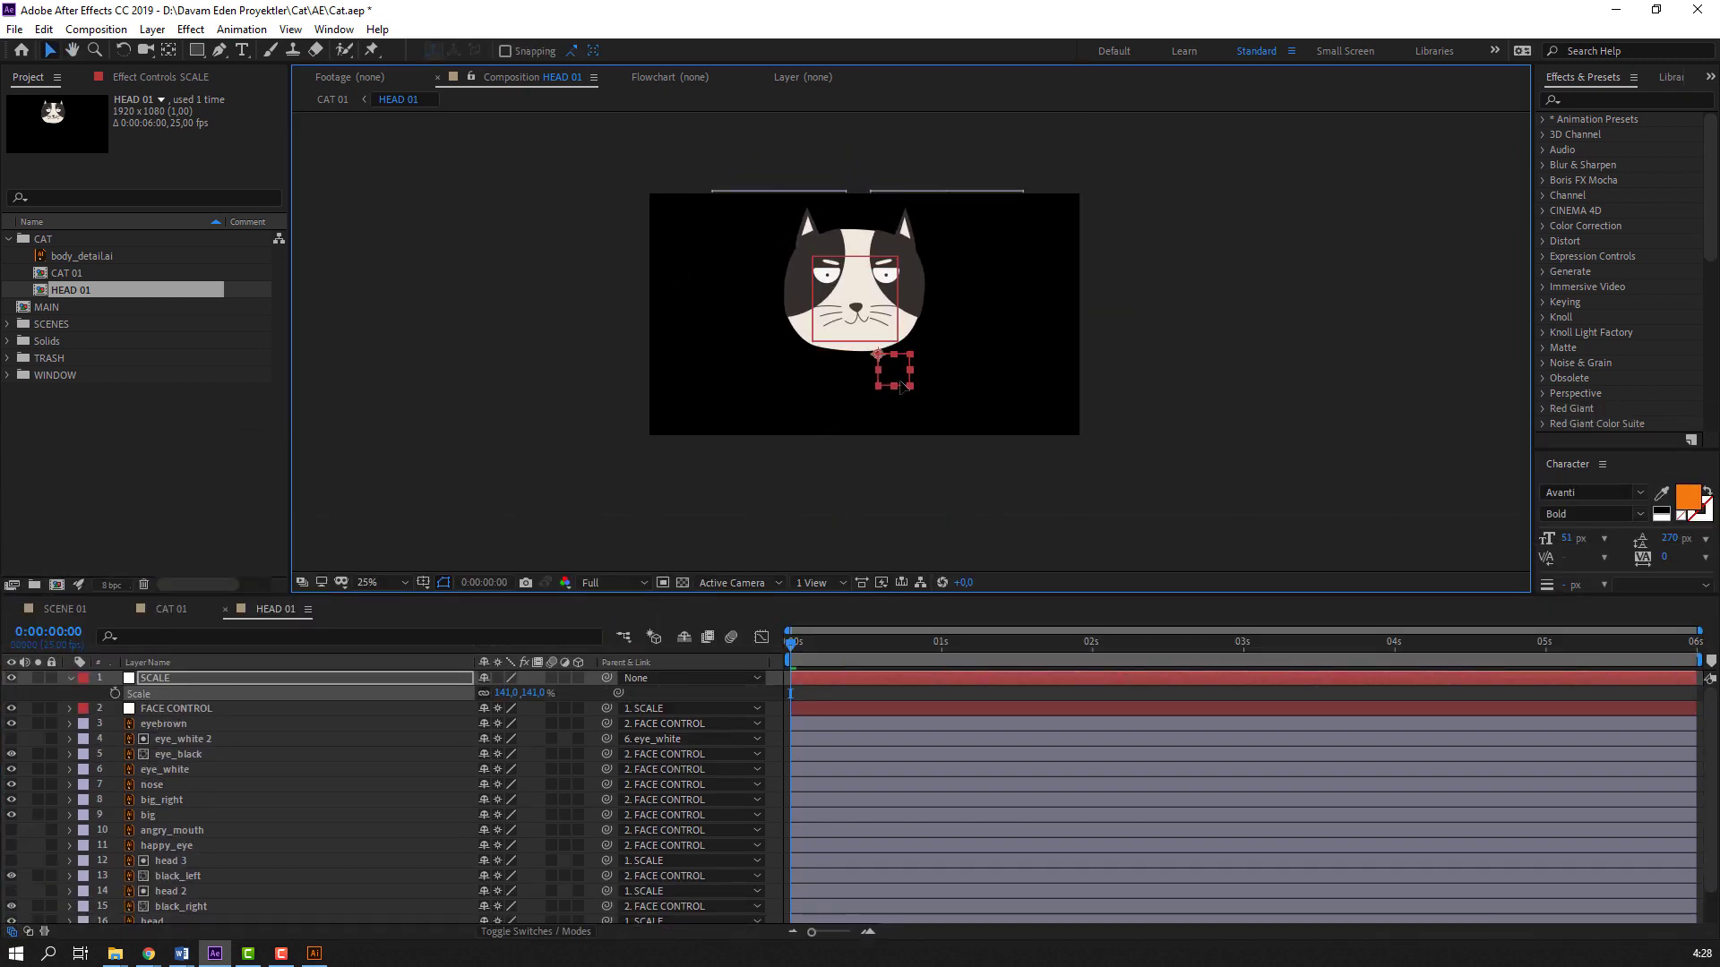
drag(516, 696, 543, 697)
drag(910, 413, 914, 426)
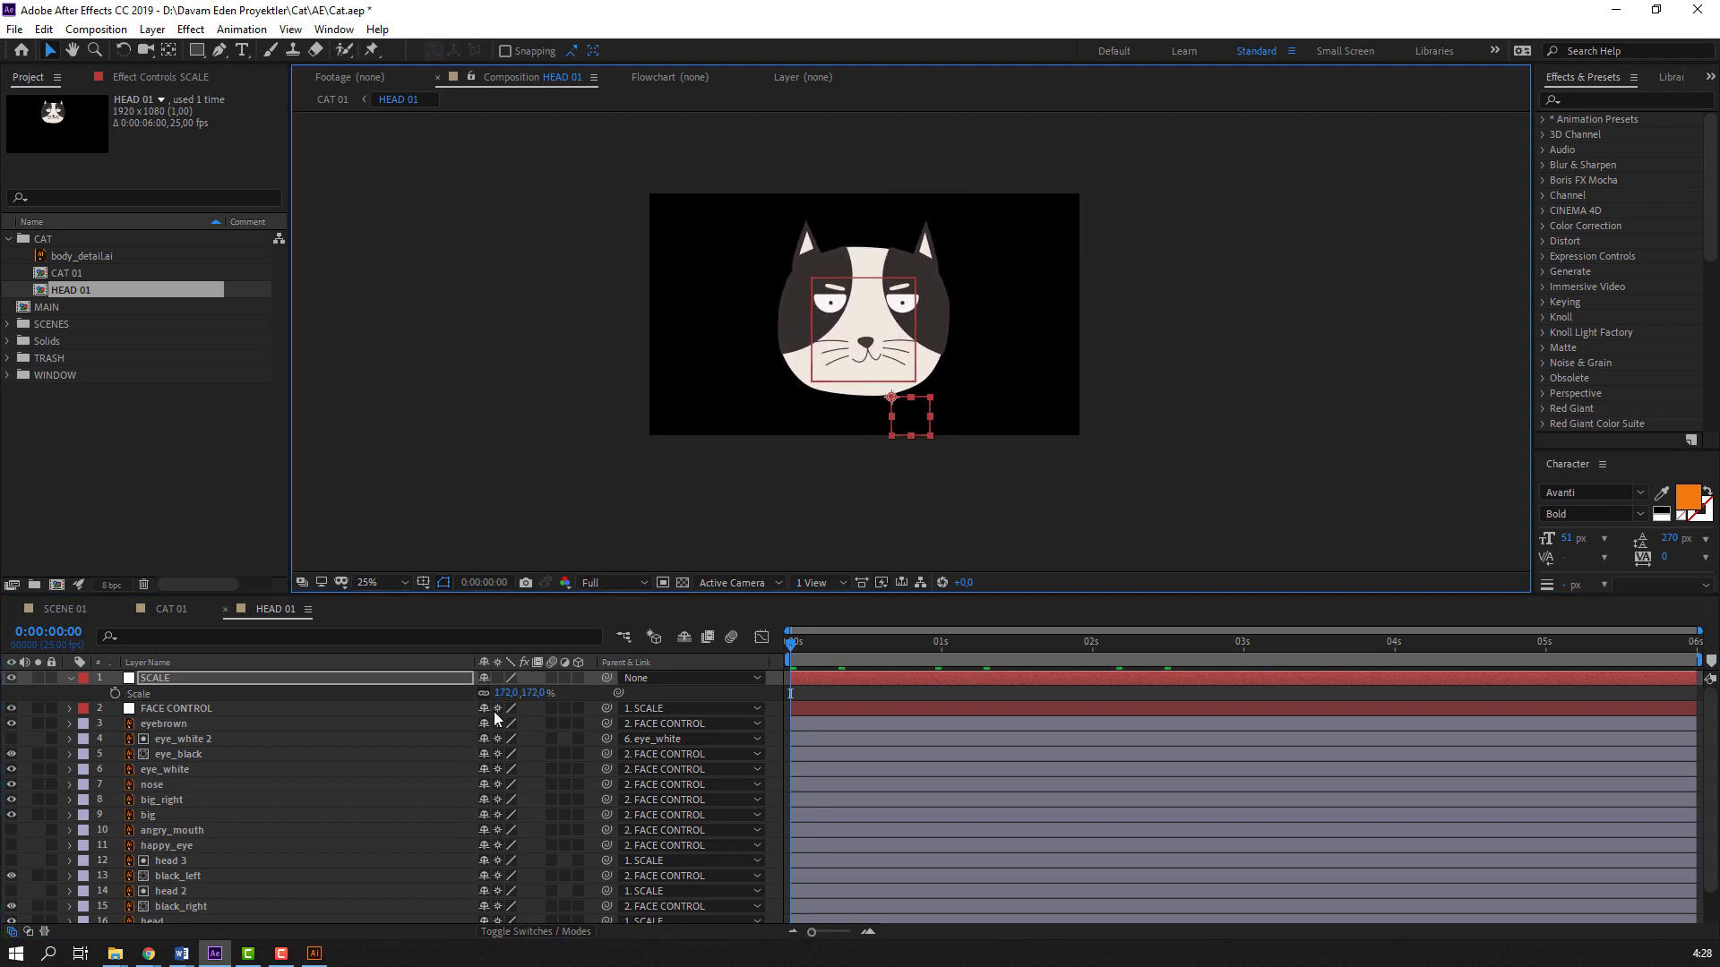
drag(509, 692, 552, 678)
drag(908, 424, 913, 431)
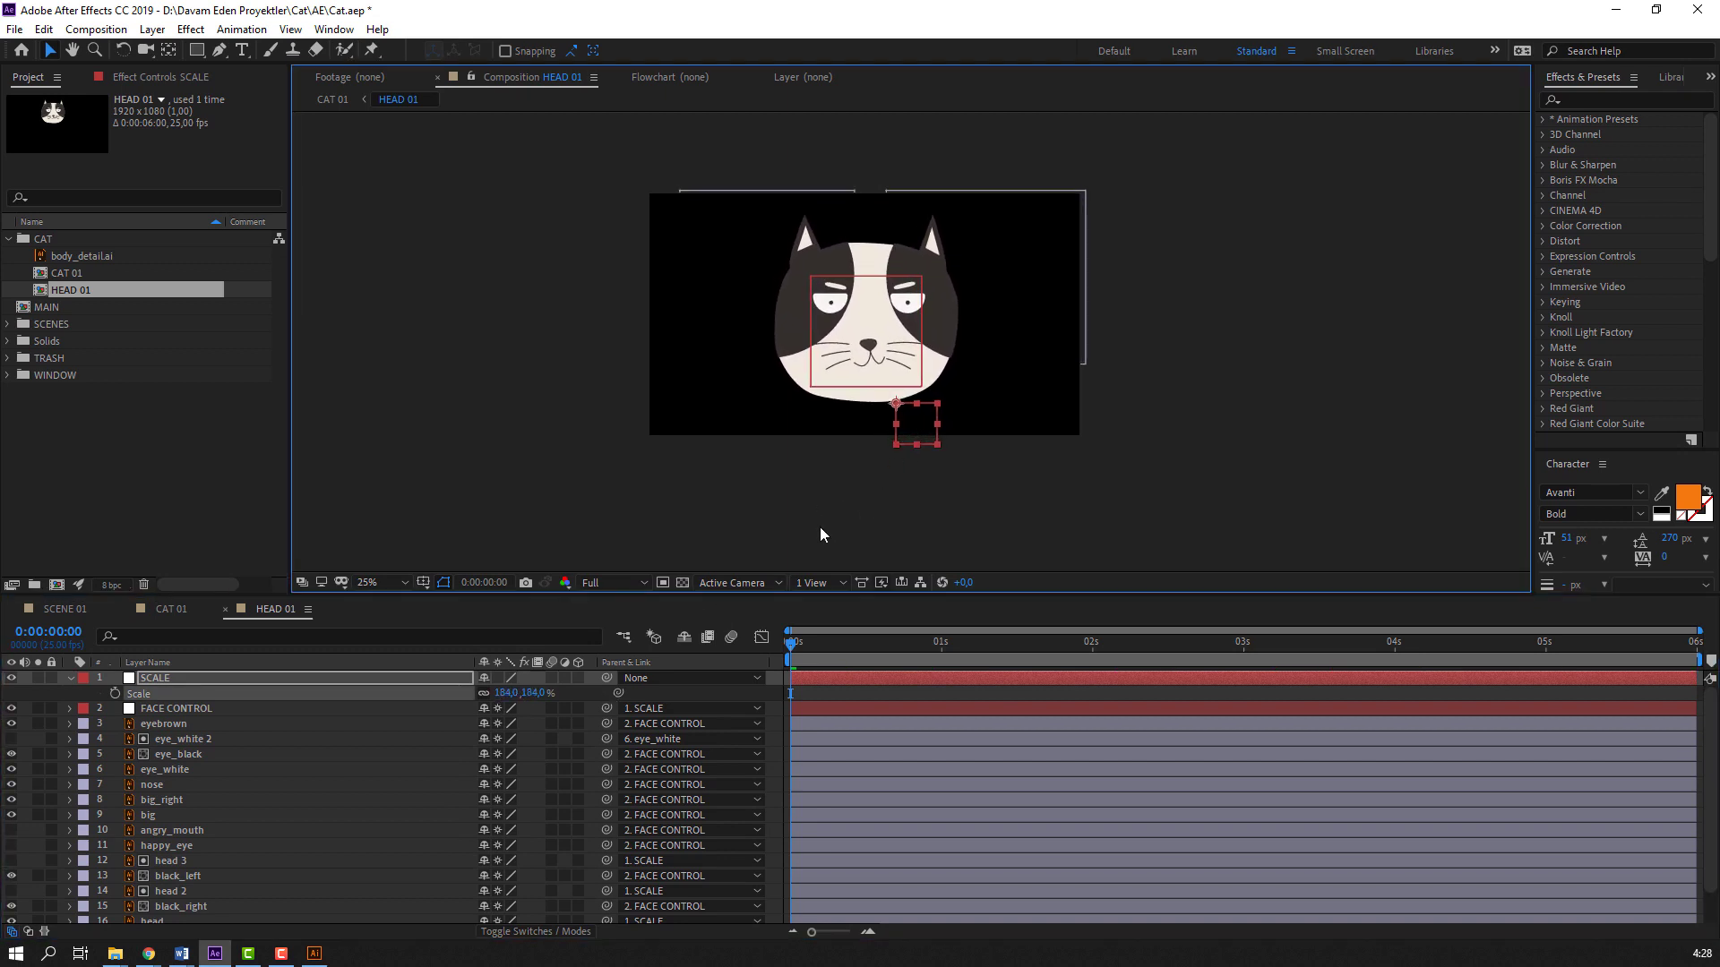
Delete the SCALE null and test moving the facial features with the FACE CONTROL null, undoing the move
key(Delete)
click(874, 381)
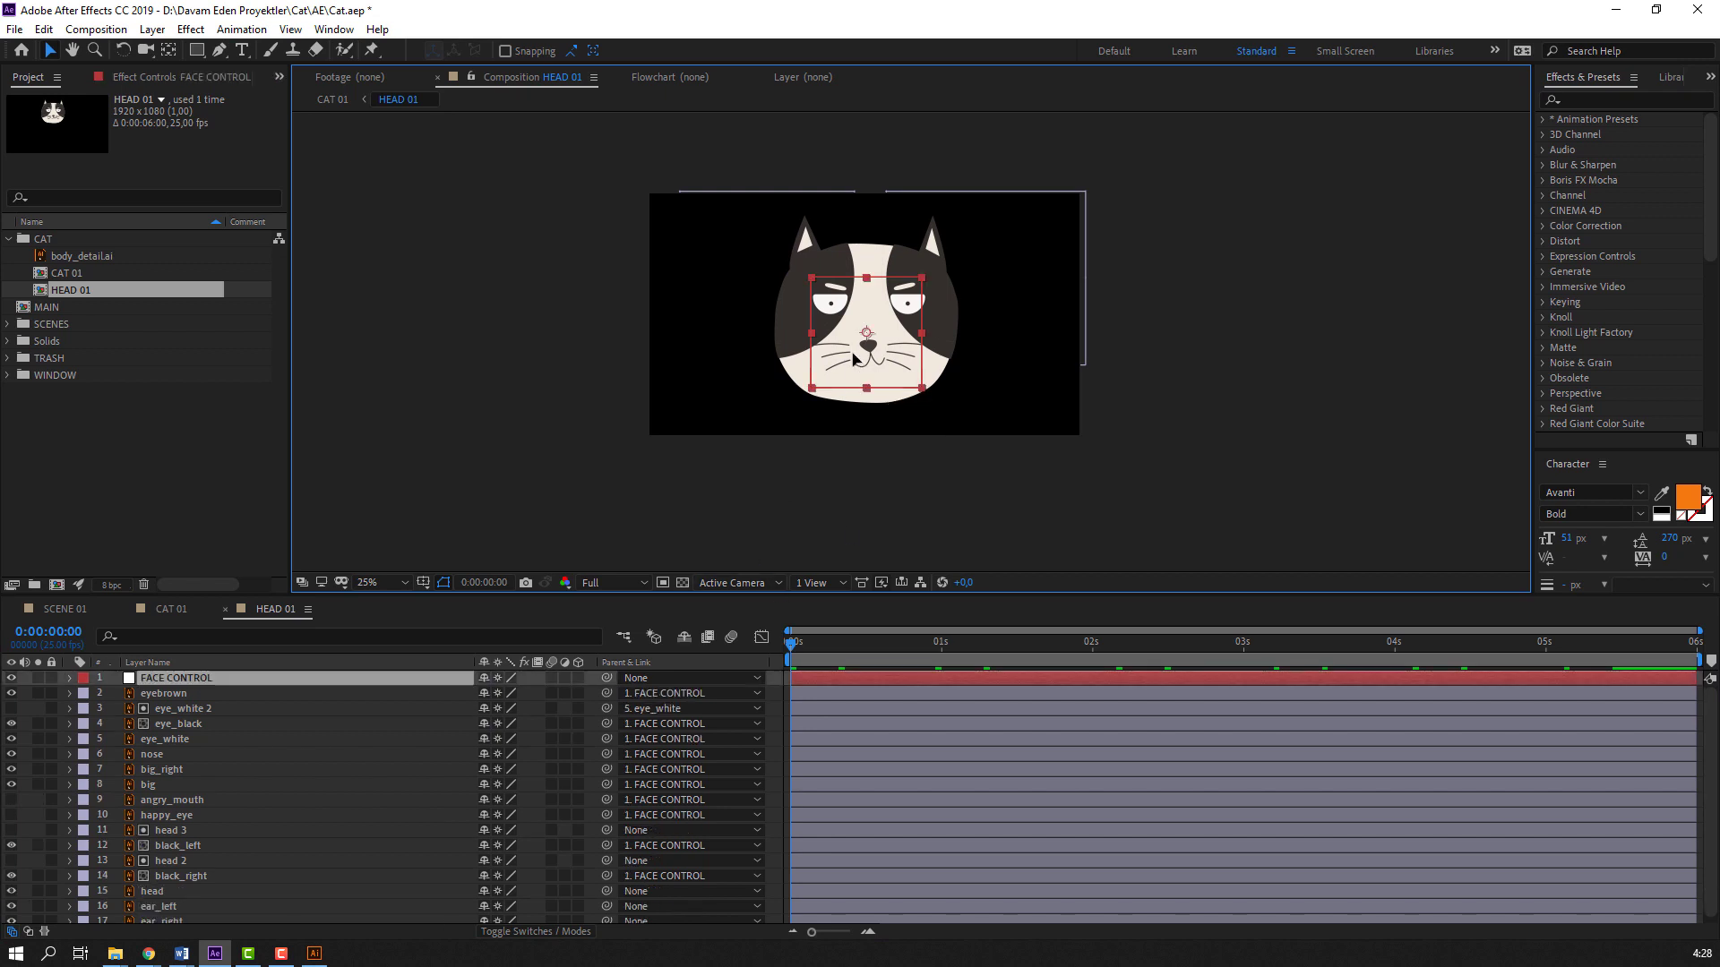
scroll(873, 381, up, 2)
drag(803, 339, 865, 383)
key(ctrl+z)
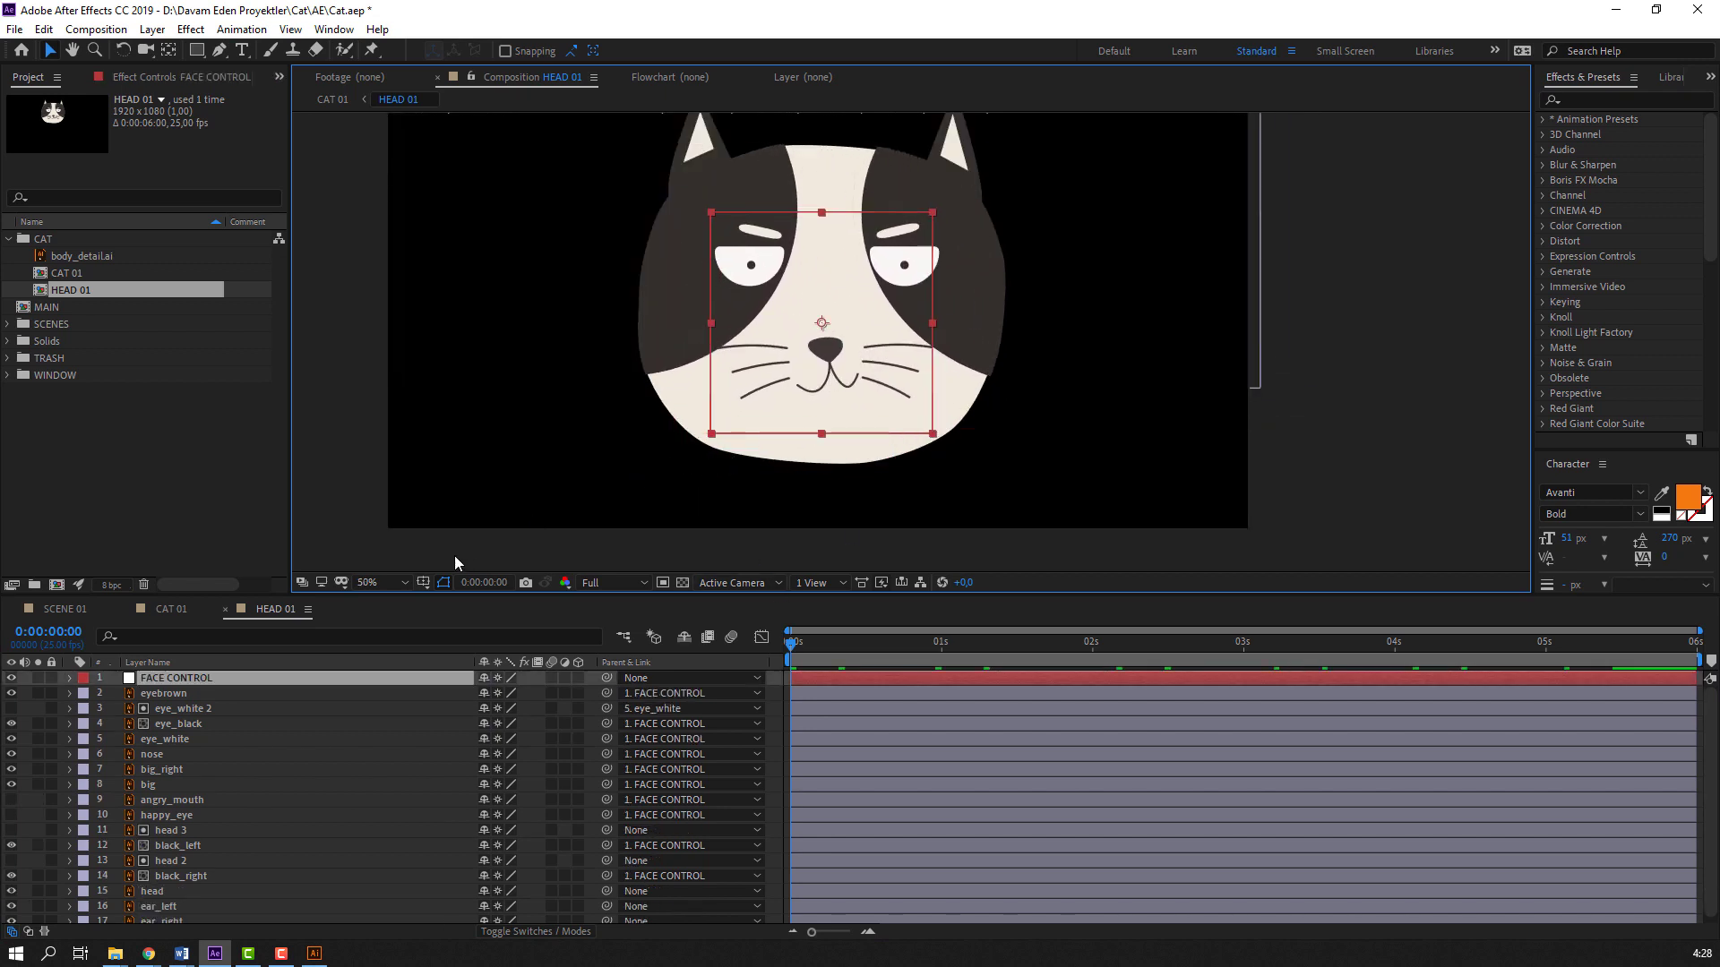
Define a region of interest of about 868 by 876 px closely around the cat's head and ears
click(390, 586)
click(389, 618)
click(389, 537)
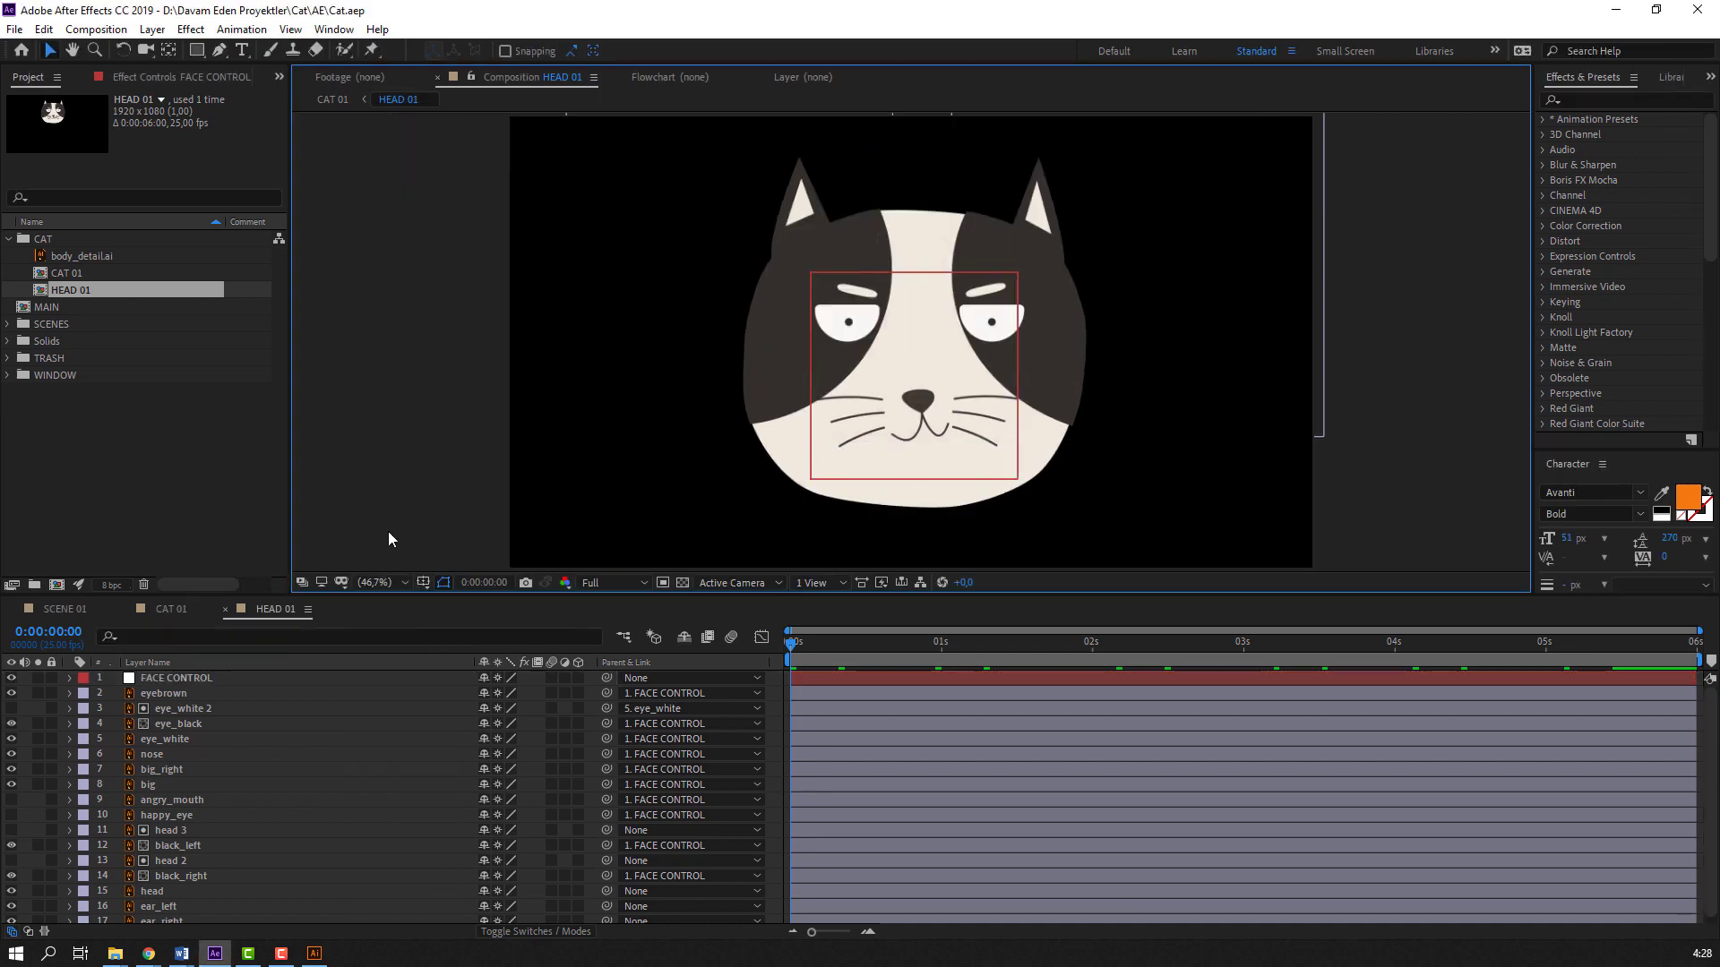
click(663, 580)
key(comma)
key(comma)
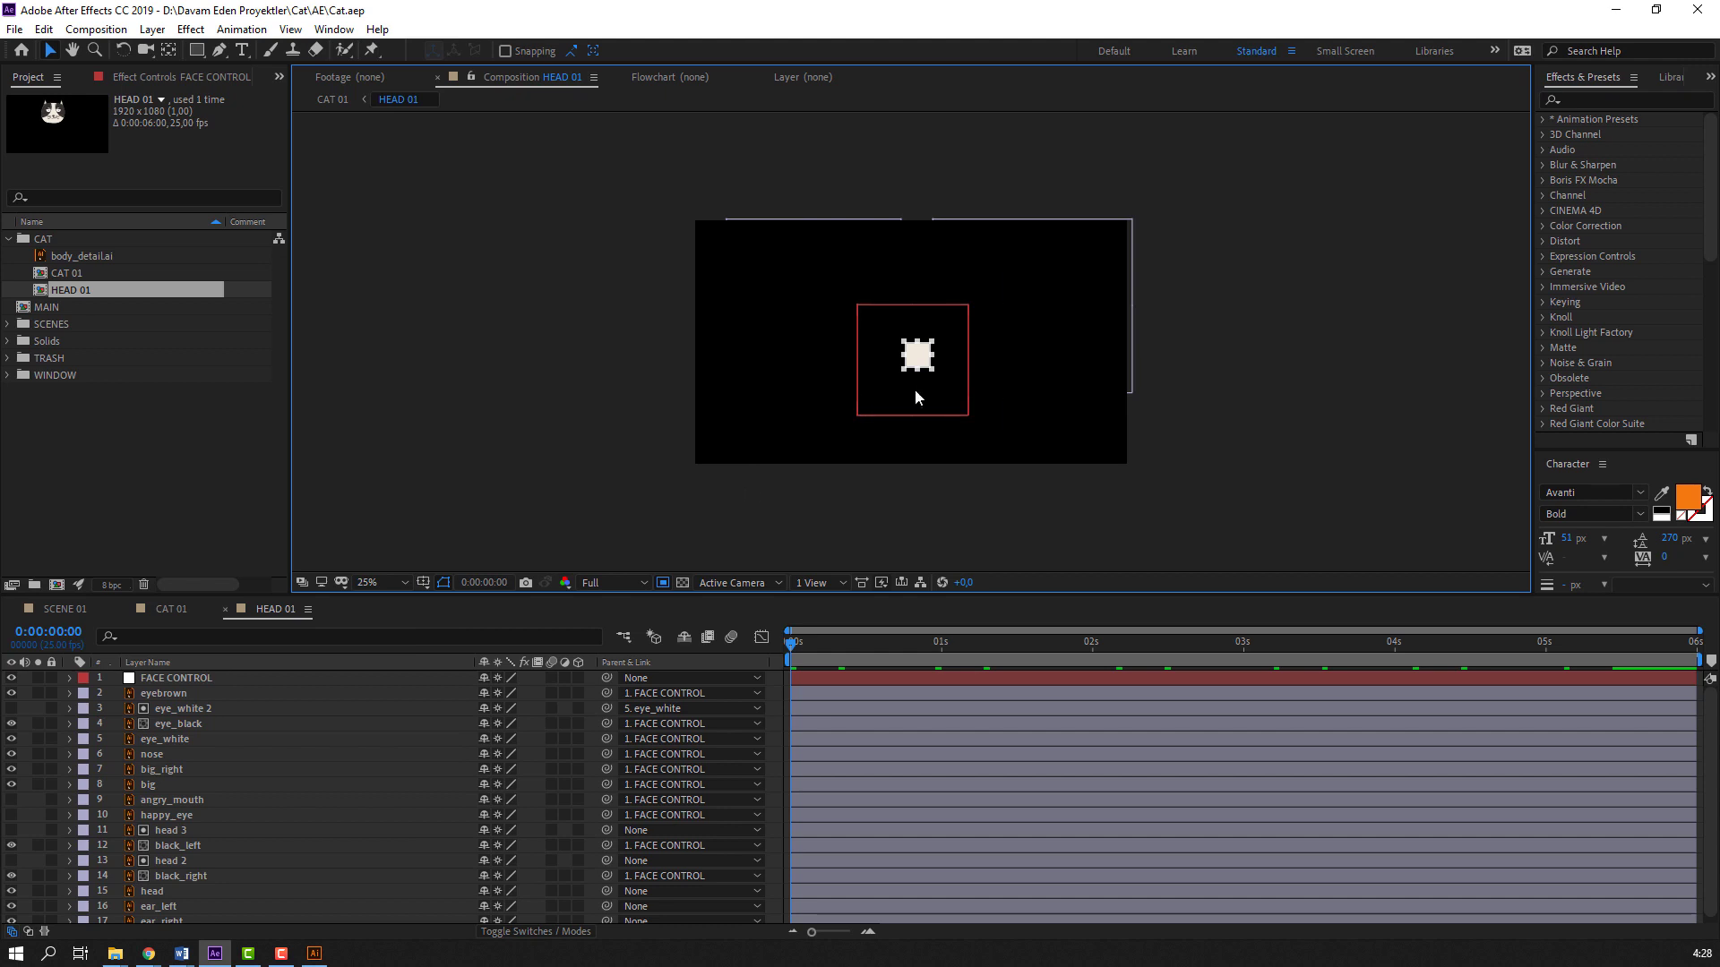
drag(902, 369, 792, 467)
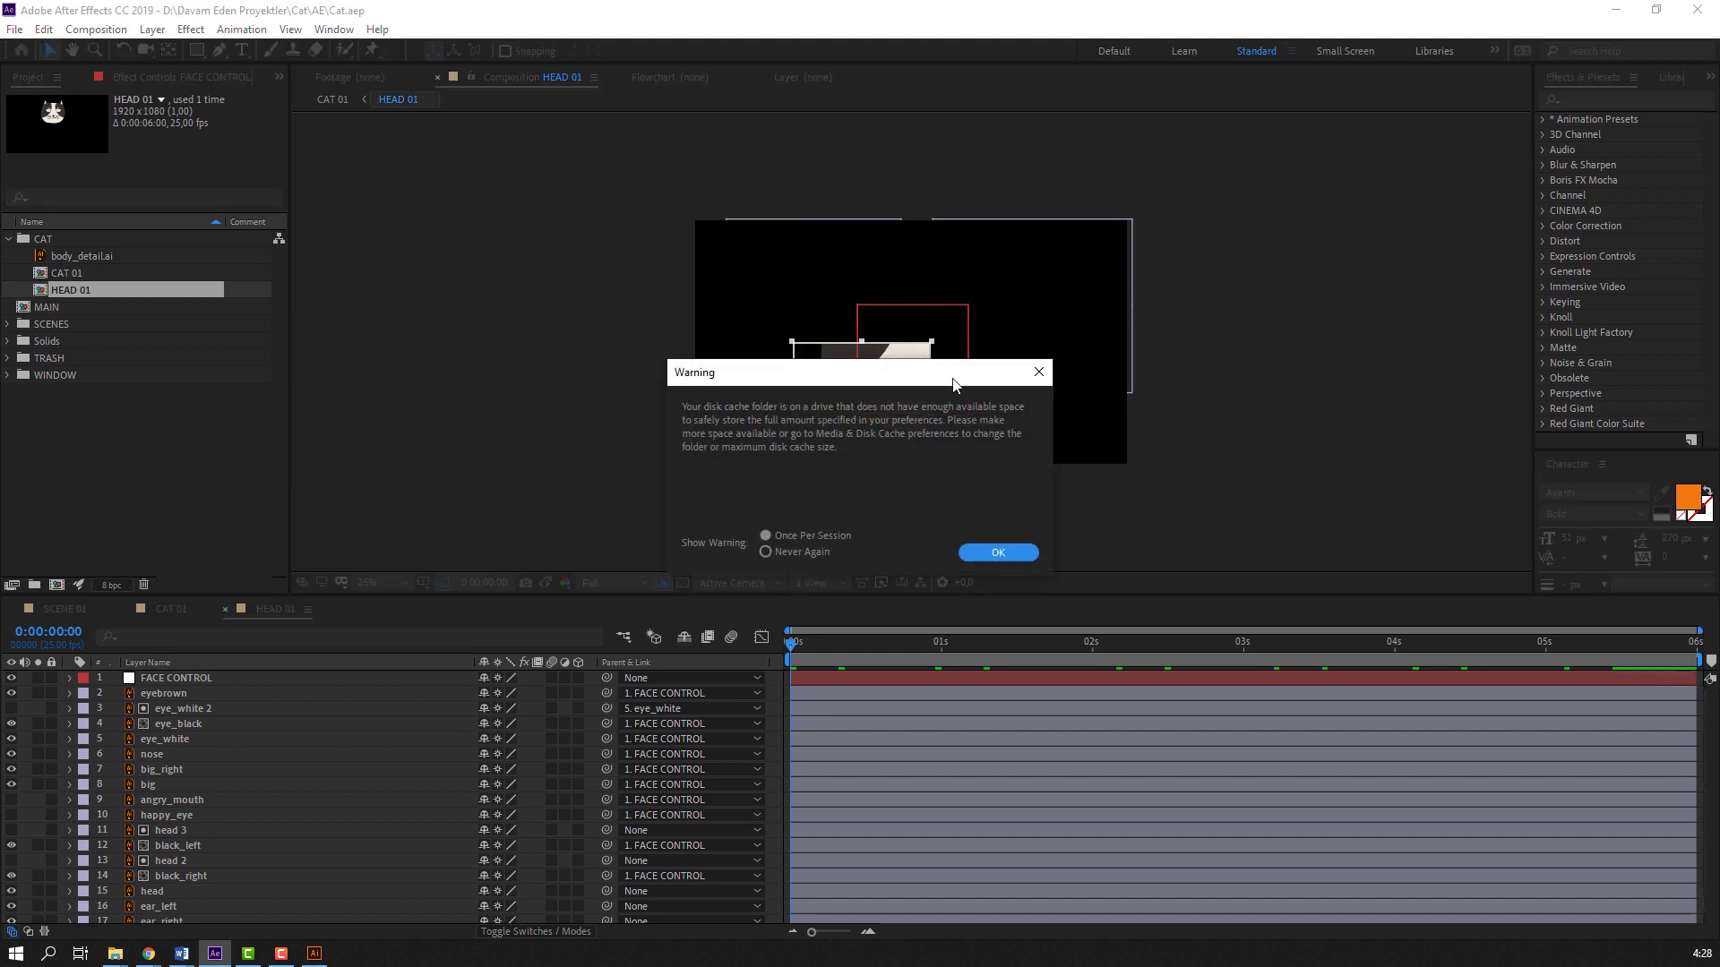
click(983, 550)
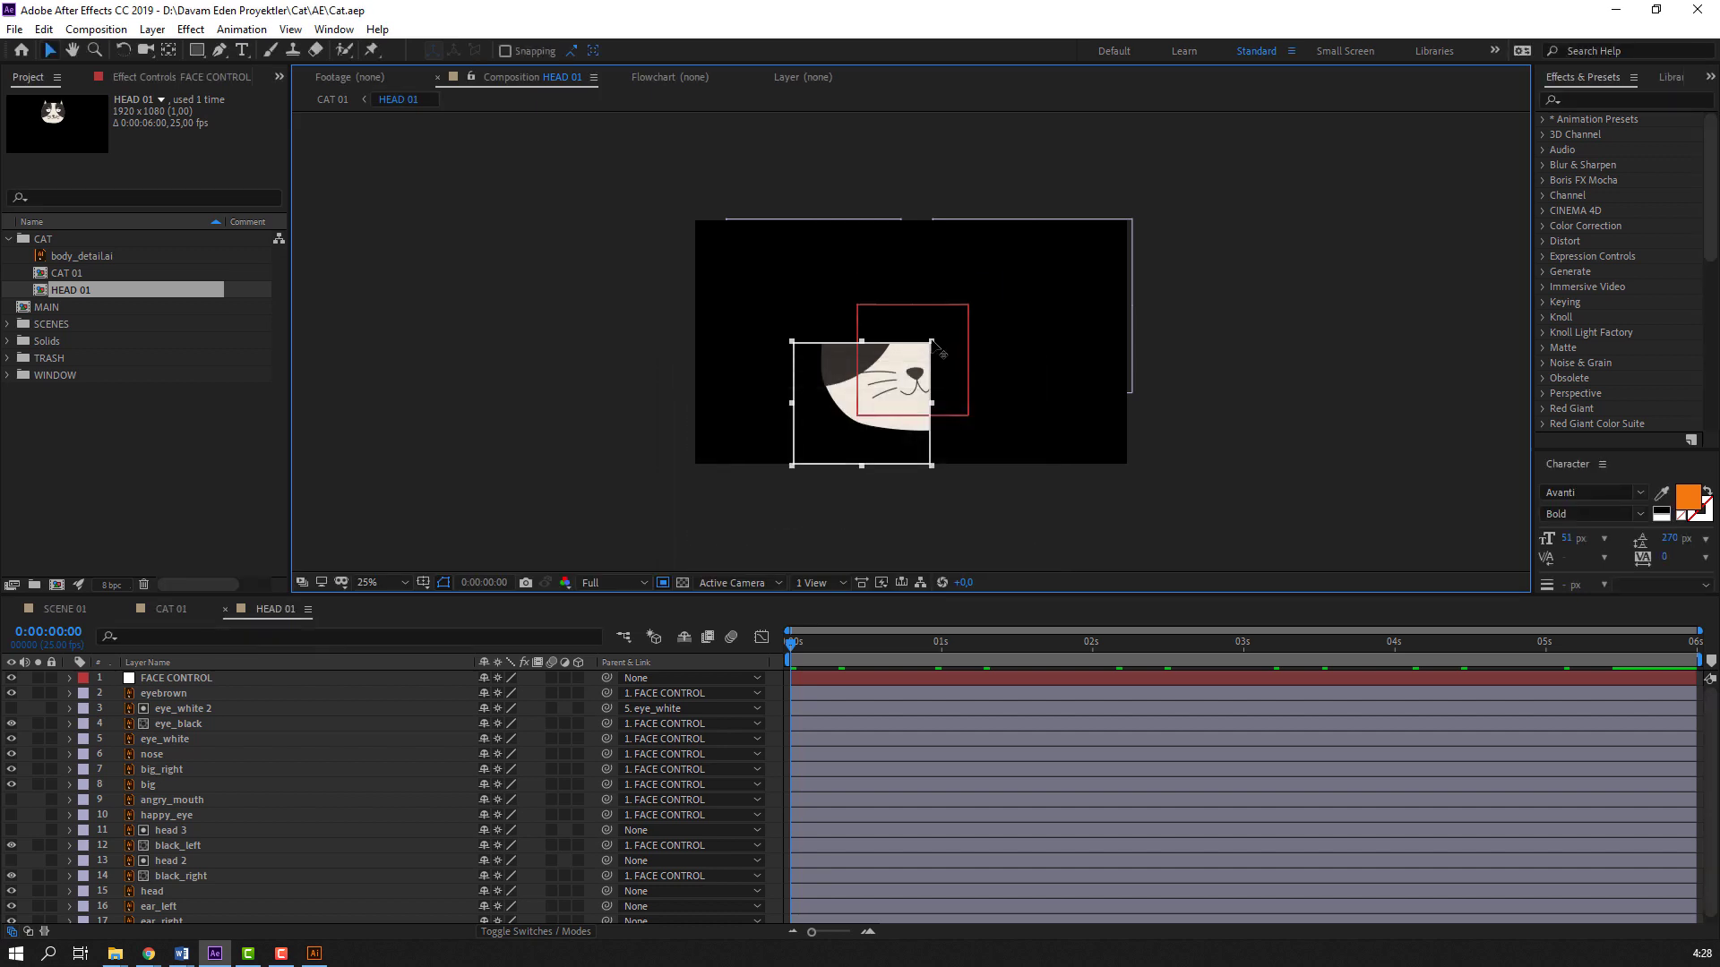
drag(932, 342, 1029, 234)
drag(791, 352, 815, 350)
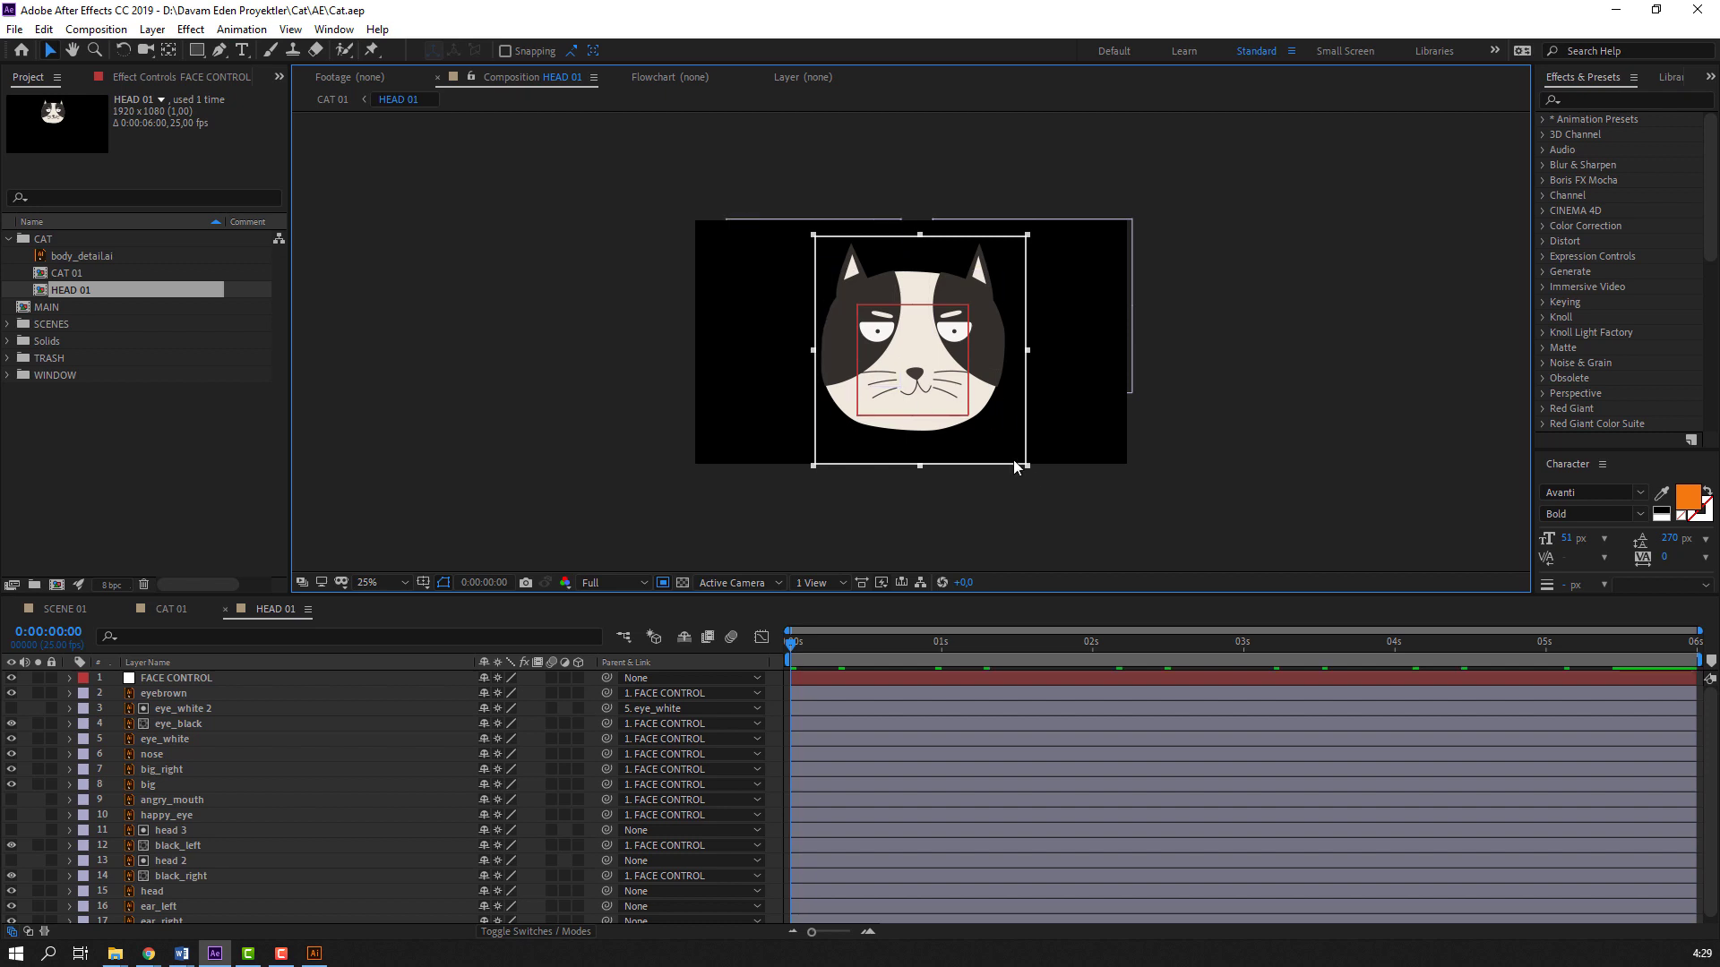
drag(1028, 466, 1016, 437)
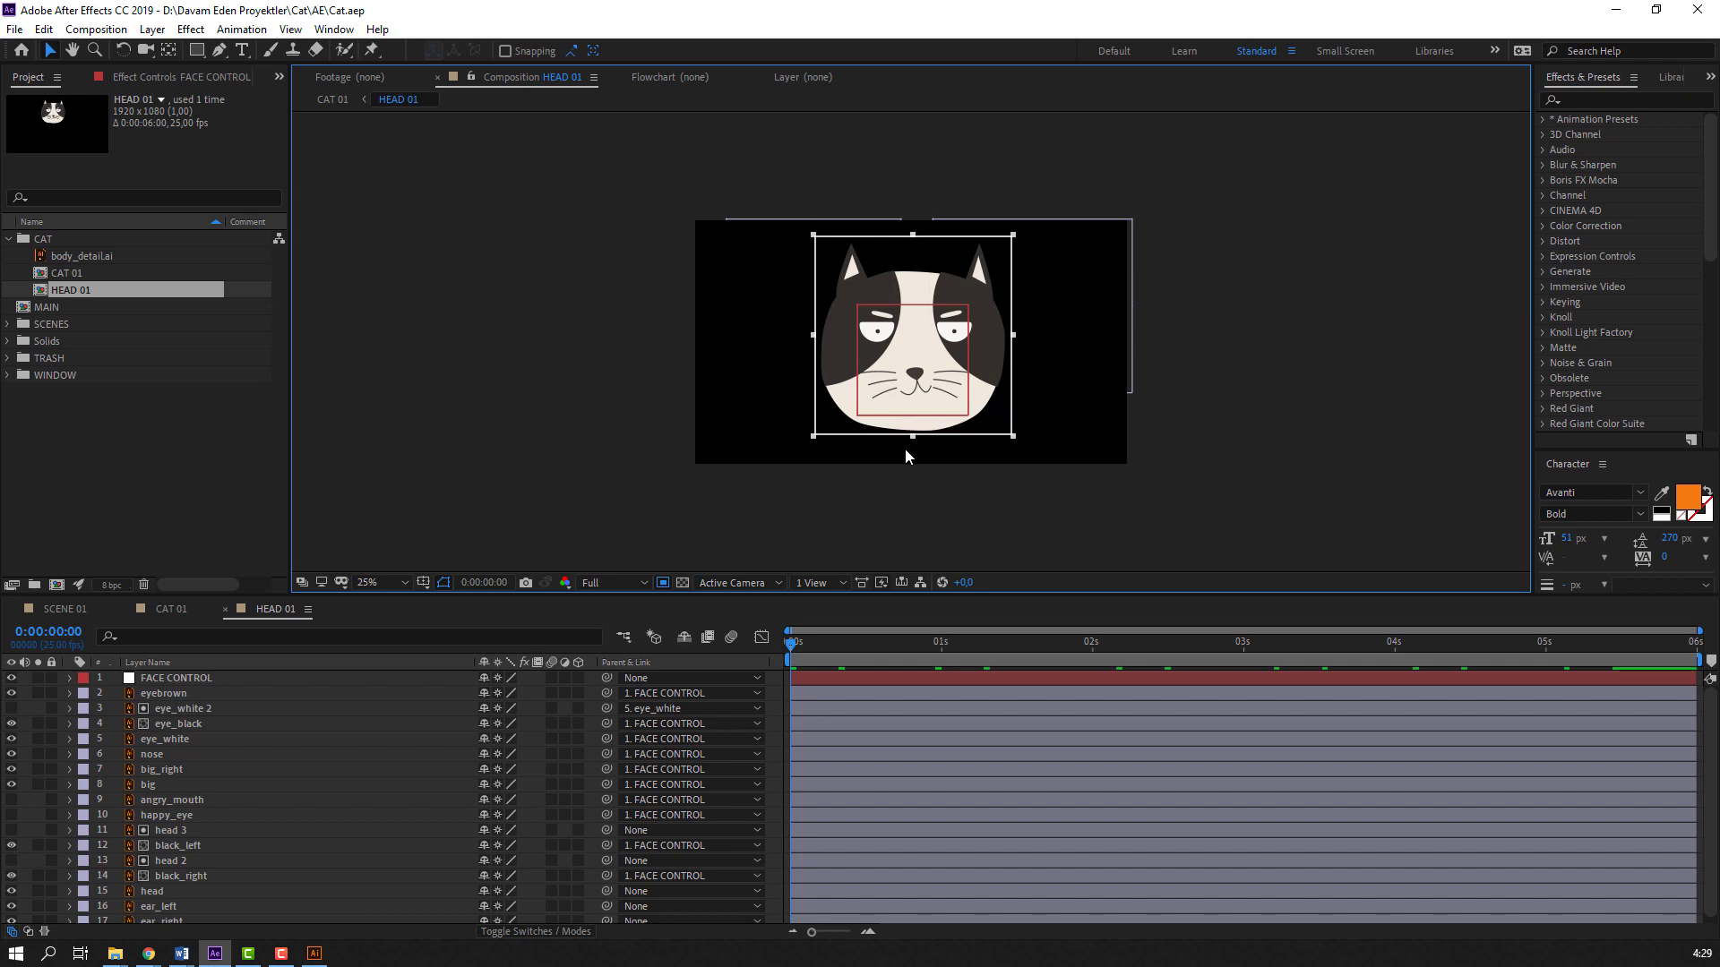
Crop the HEAD 01 composition to the region of interest
click(96, 29)
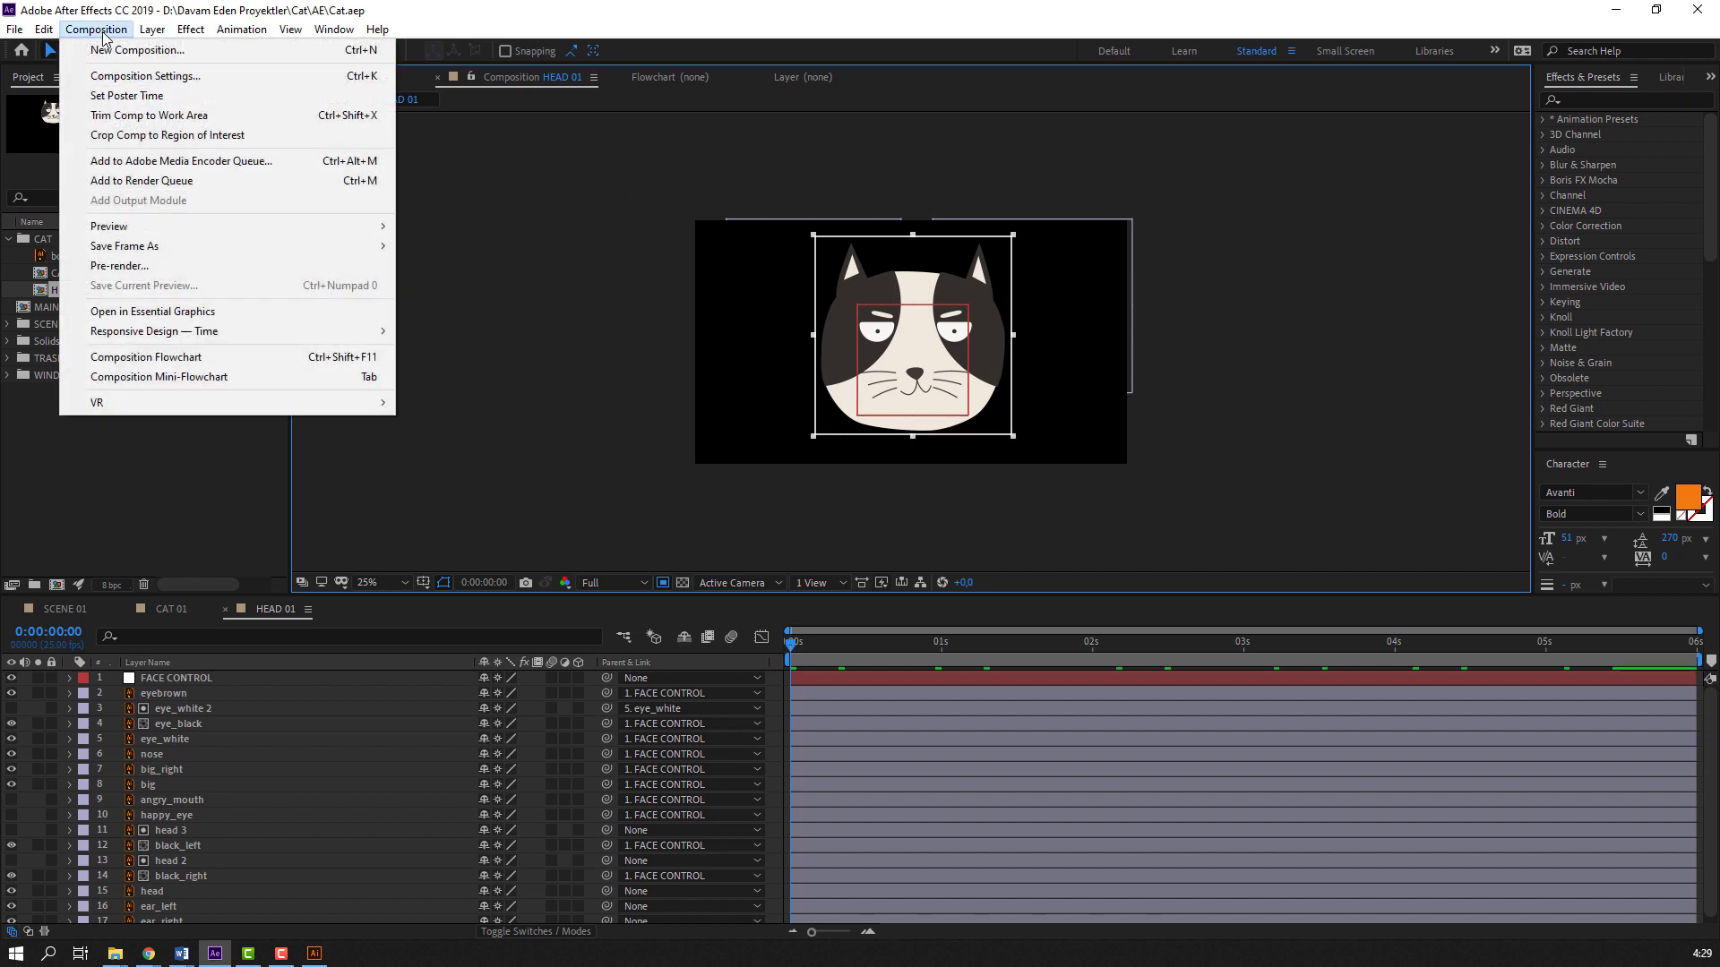
click(134, 121)
key(period)
key(period)
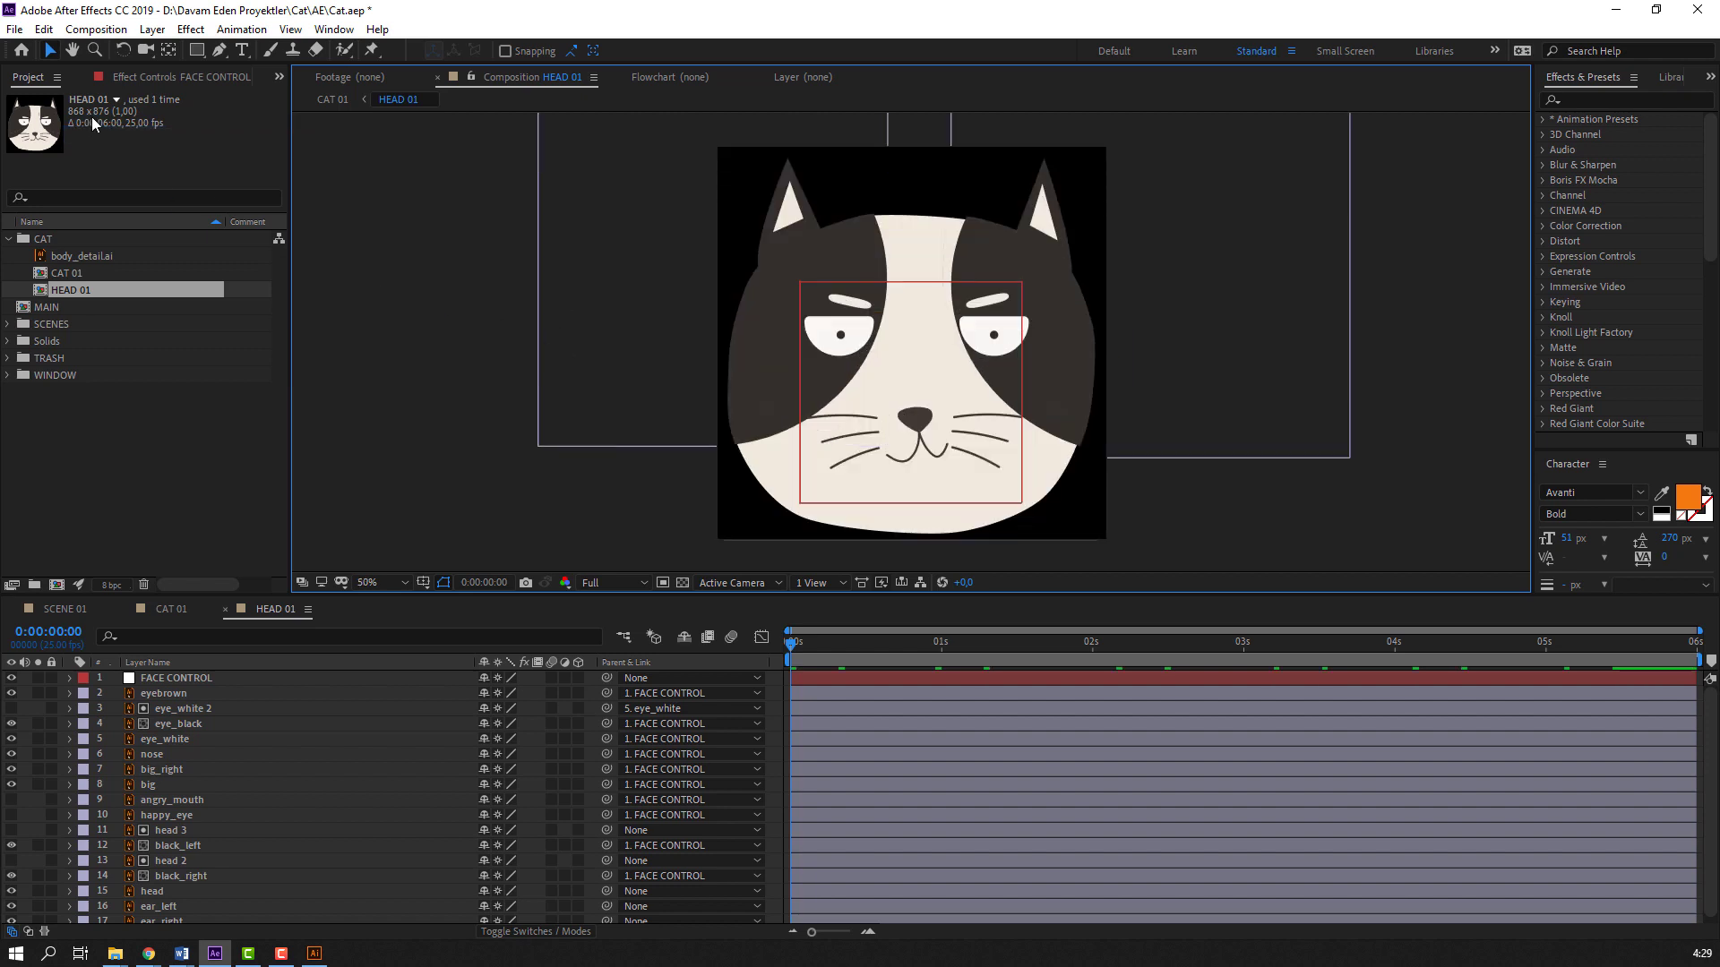
drag(823, 382, 841, 439)
In the CAT 01 composition, scale down the HEAD 01 layer to roughly match the cat's body
click(171, 608)
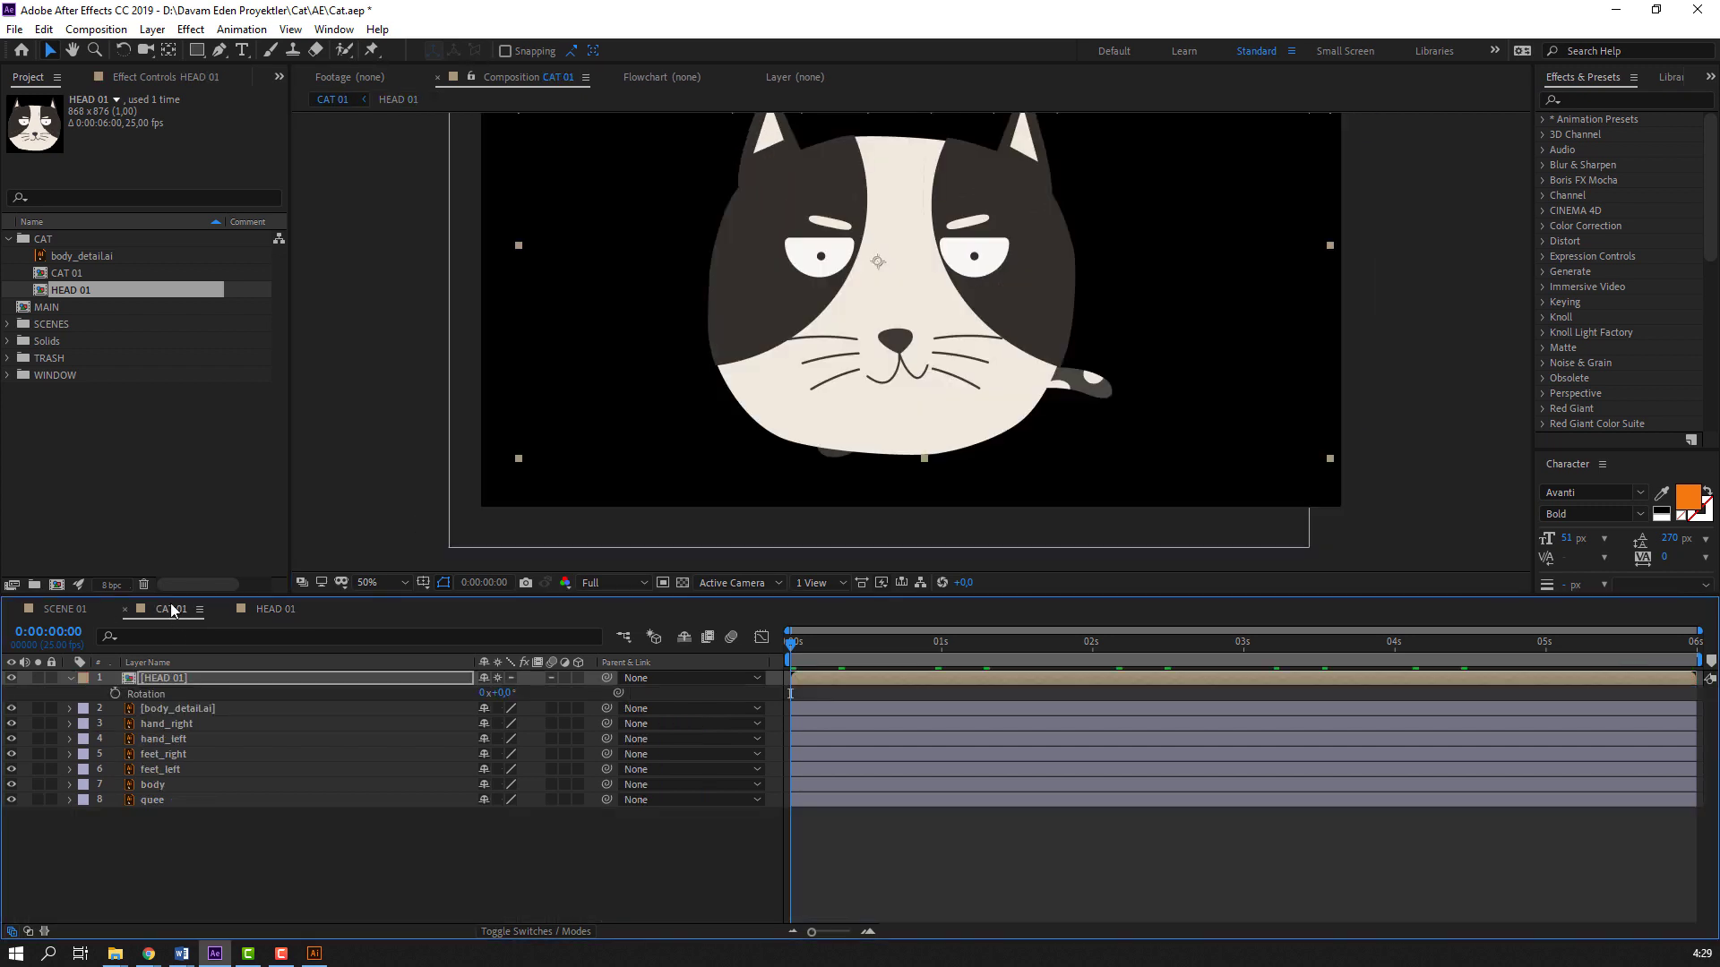
click(310, 669)
click(360, 677)
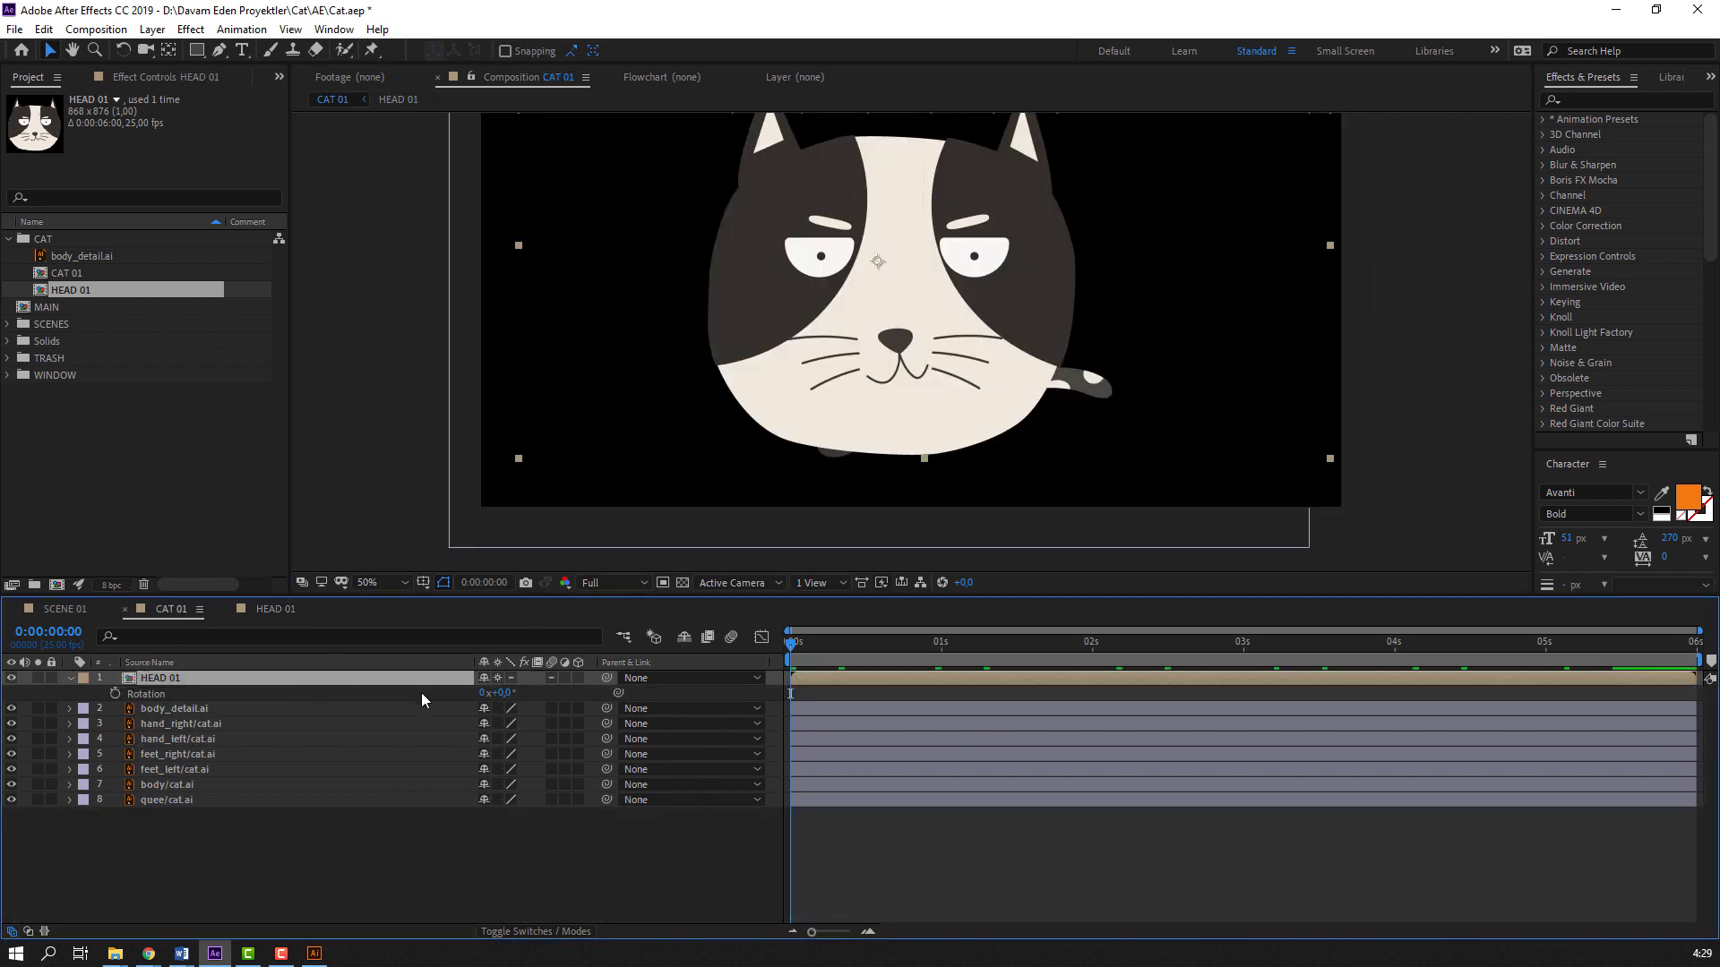
click(497, 679)
drag(499, 697, 448, 697)
scroll(896, 277, up, 1)
drag(856, 314, 813, 448)
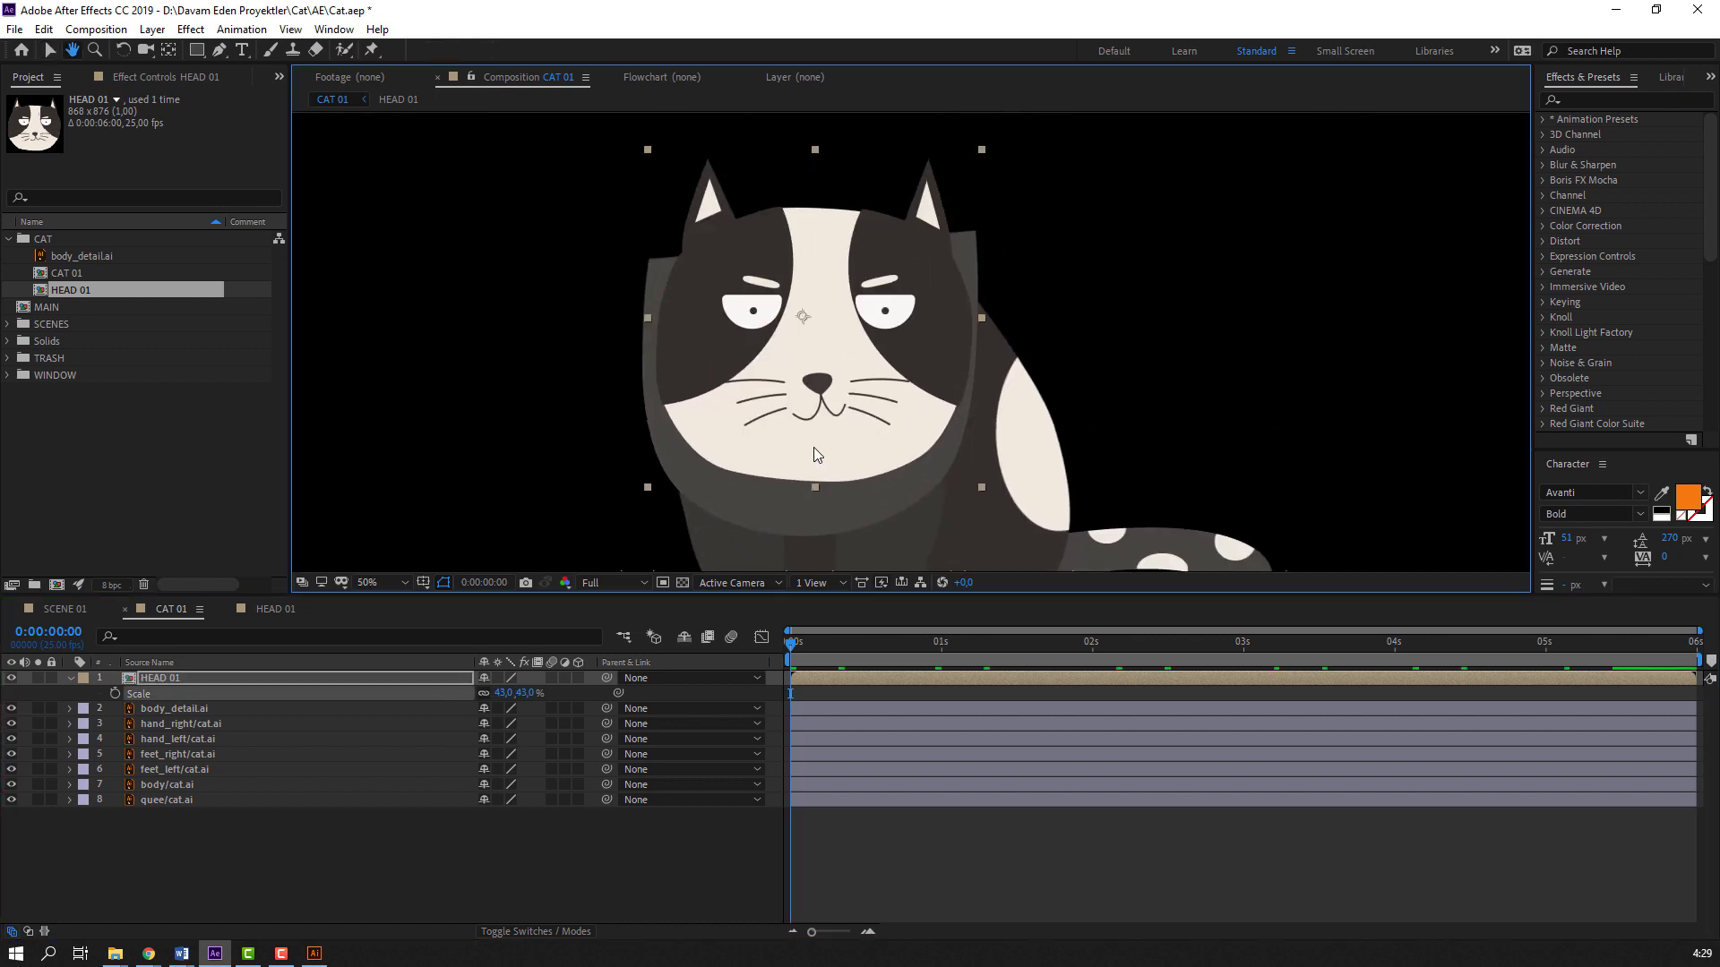
Raise the HEAD 01 layer above the cat's chest and set its scale to 60%
scroll(815, 446, down, 1)
drag(825, 386, 813, 288)
drag(501, 693, 518, 687)
drag(862, 293, 837, 350)
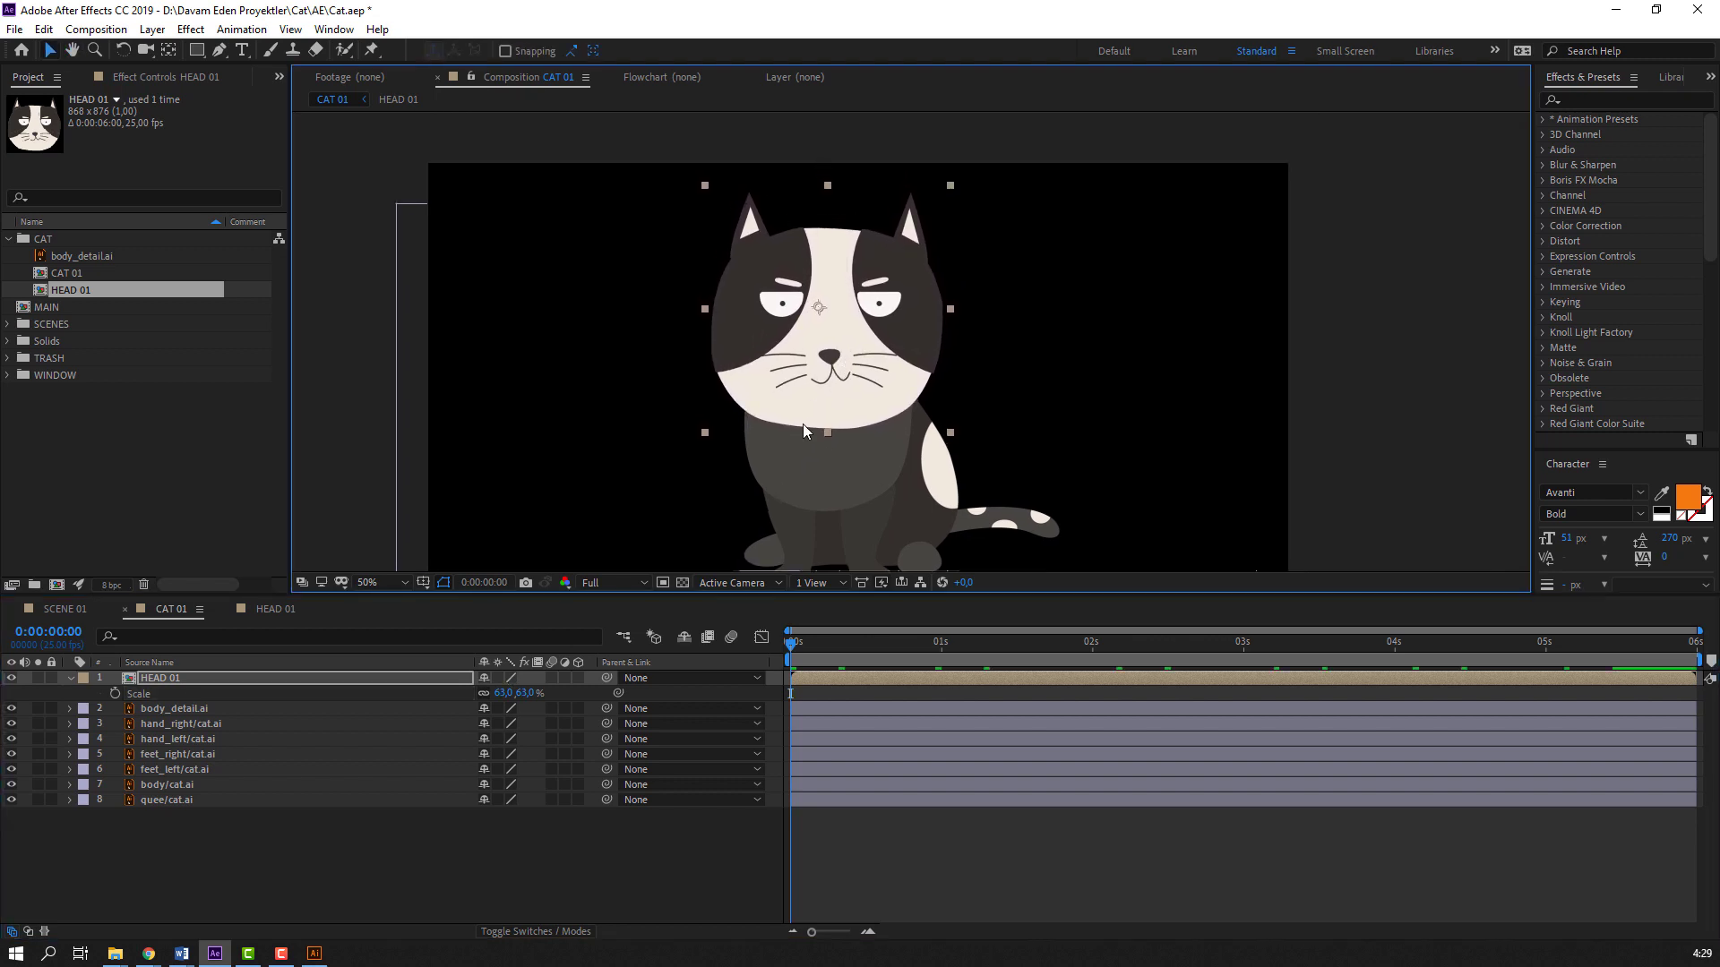
key(period)
click(508, 694)
text(60)
key(Return)
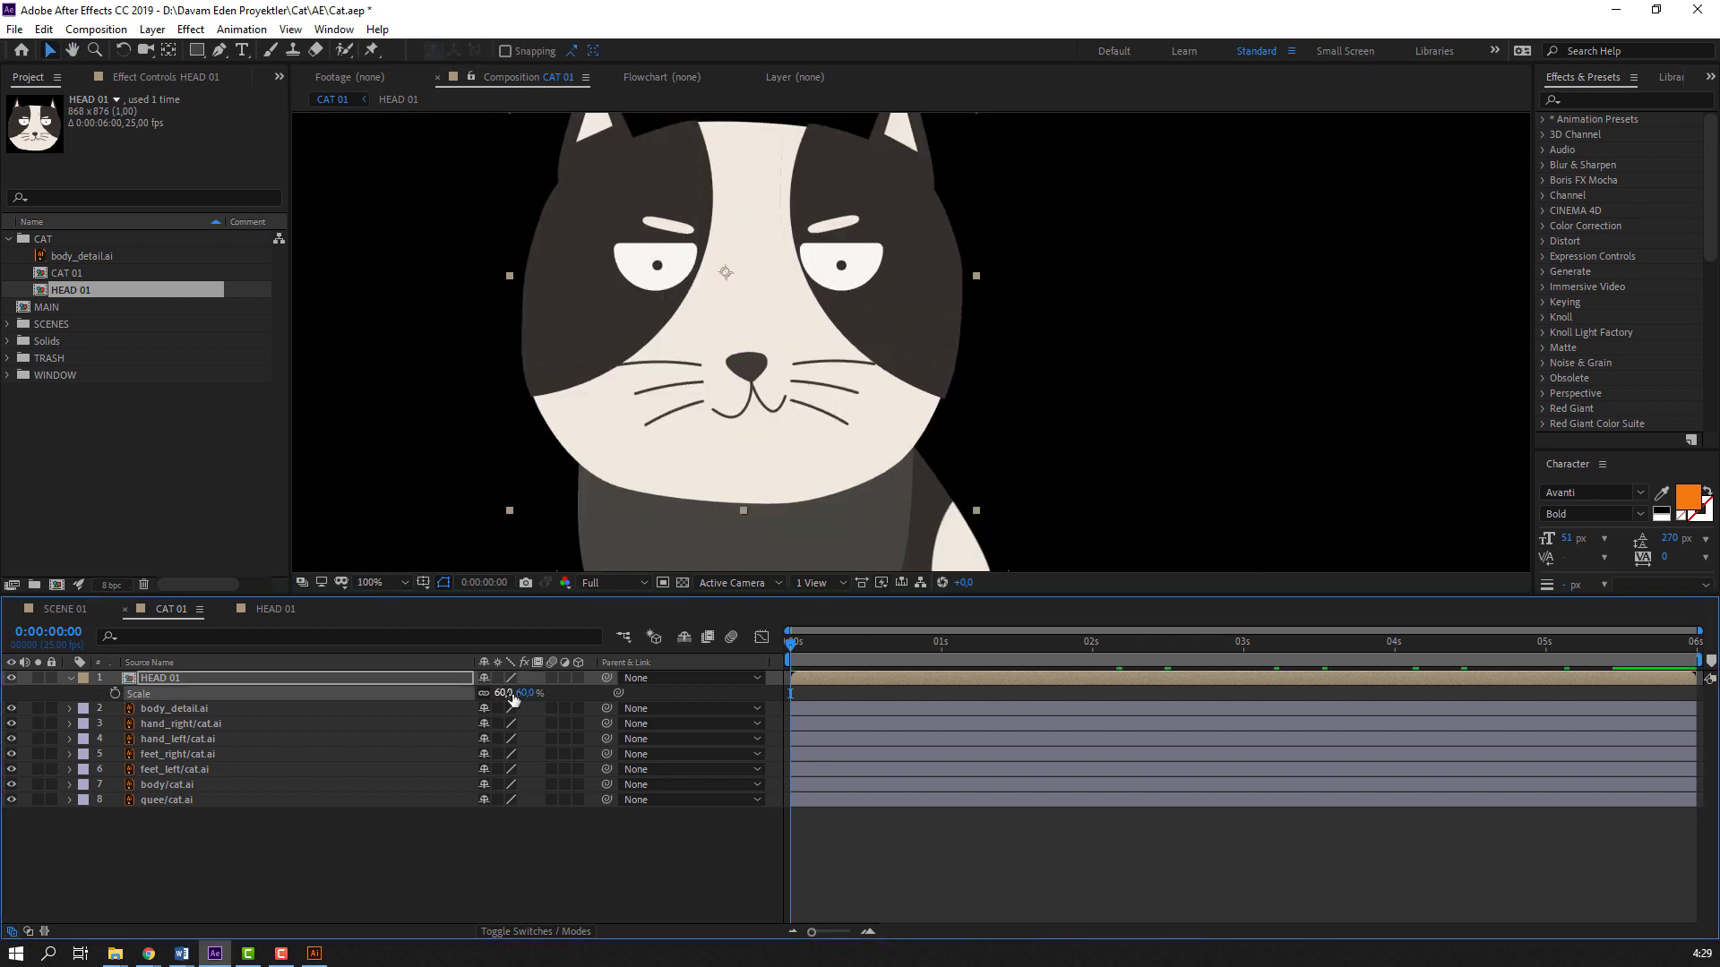
Move the HEAD 01 layer's anchor point down to the chin and lower the head slightly onto the chest
click(176, 55)
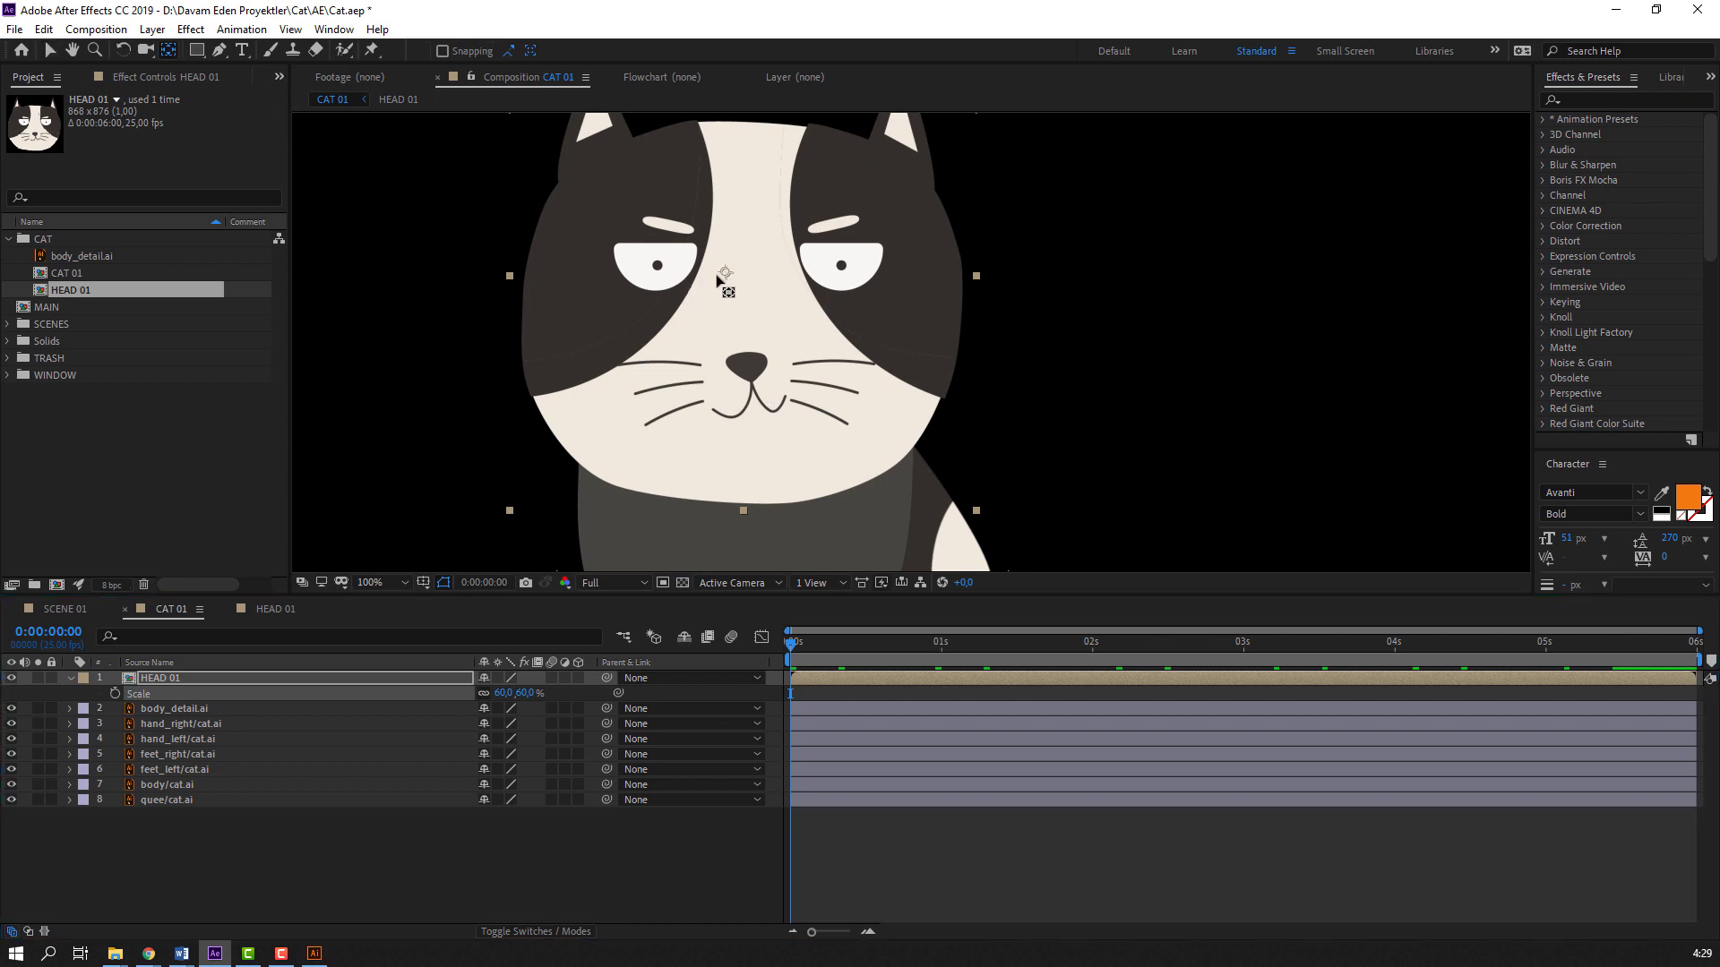
drag(717, 280, 734, 460)
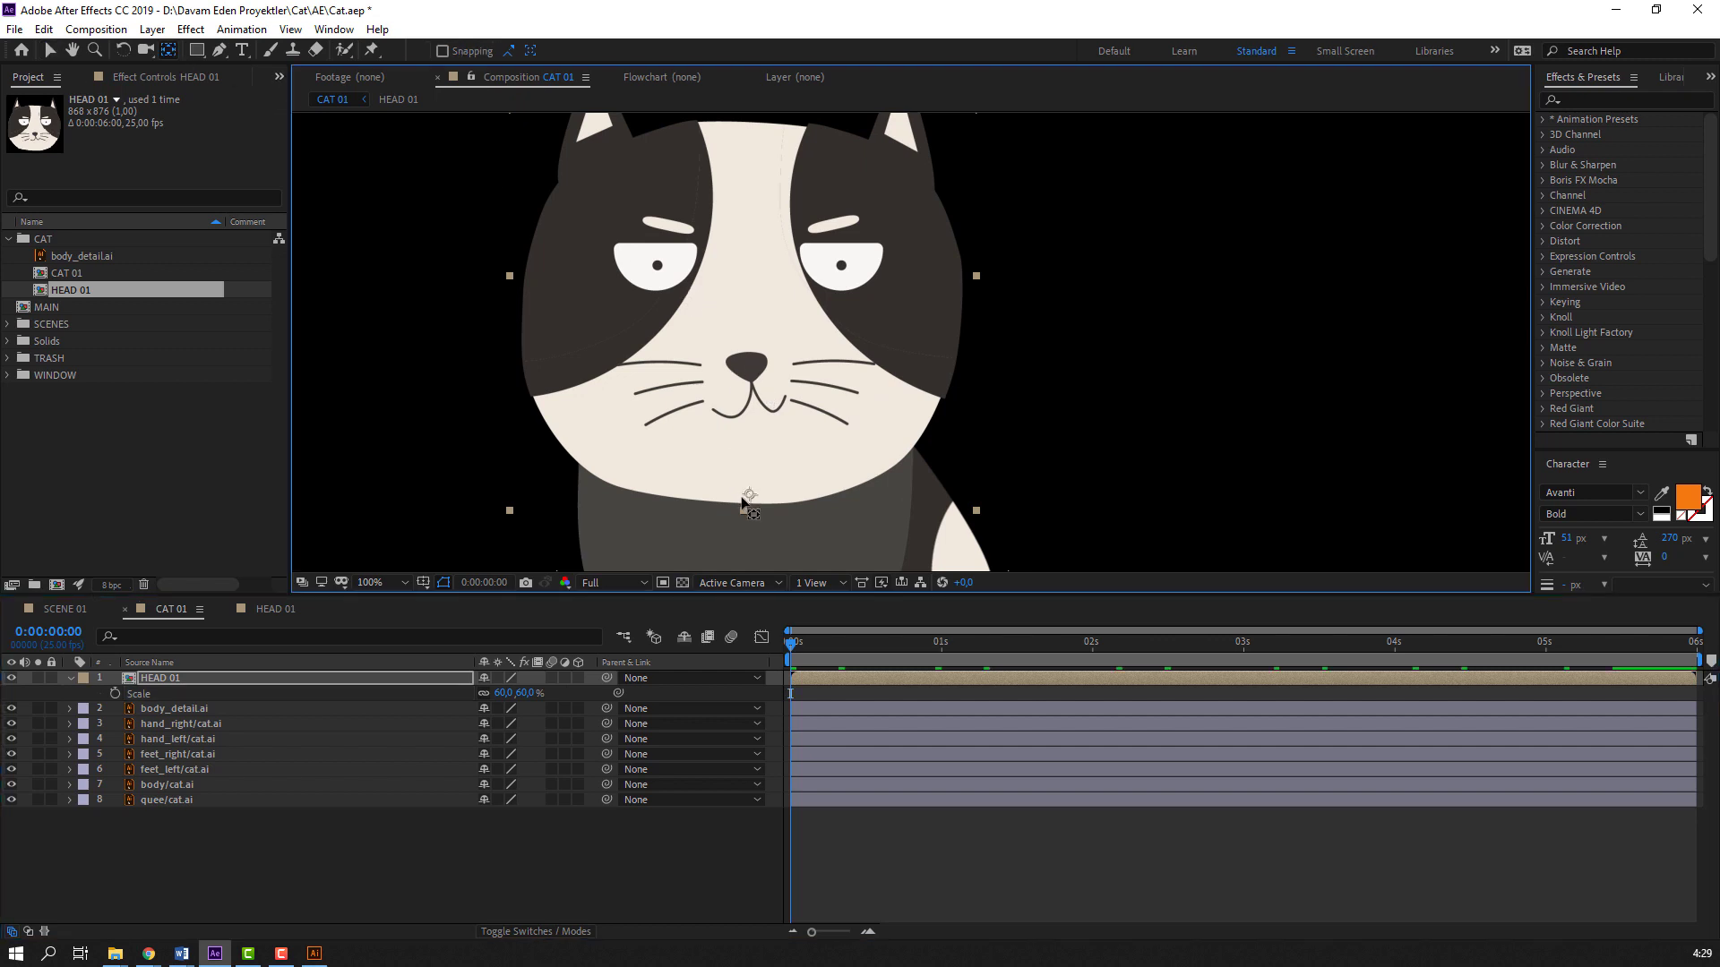
click(50, 52)
scroll(861, 391, down, 1)
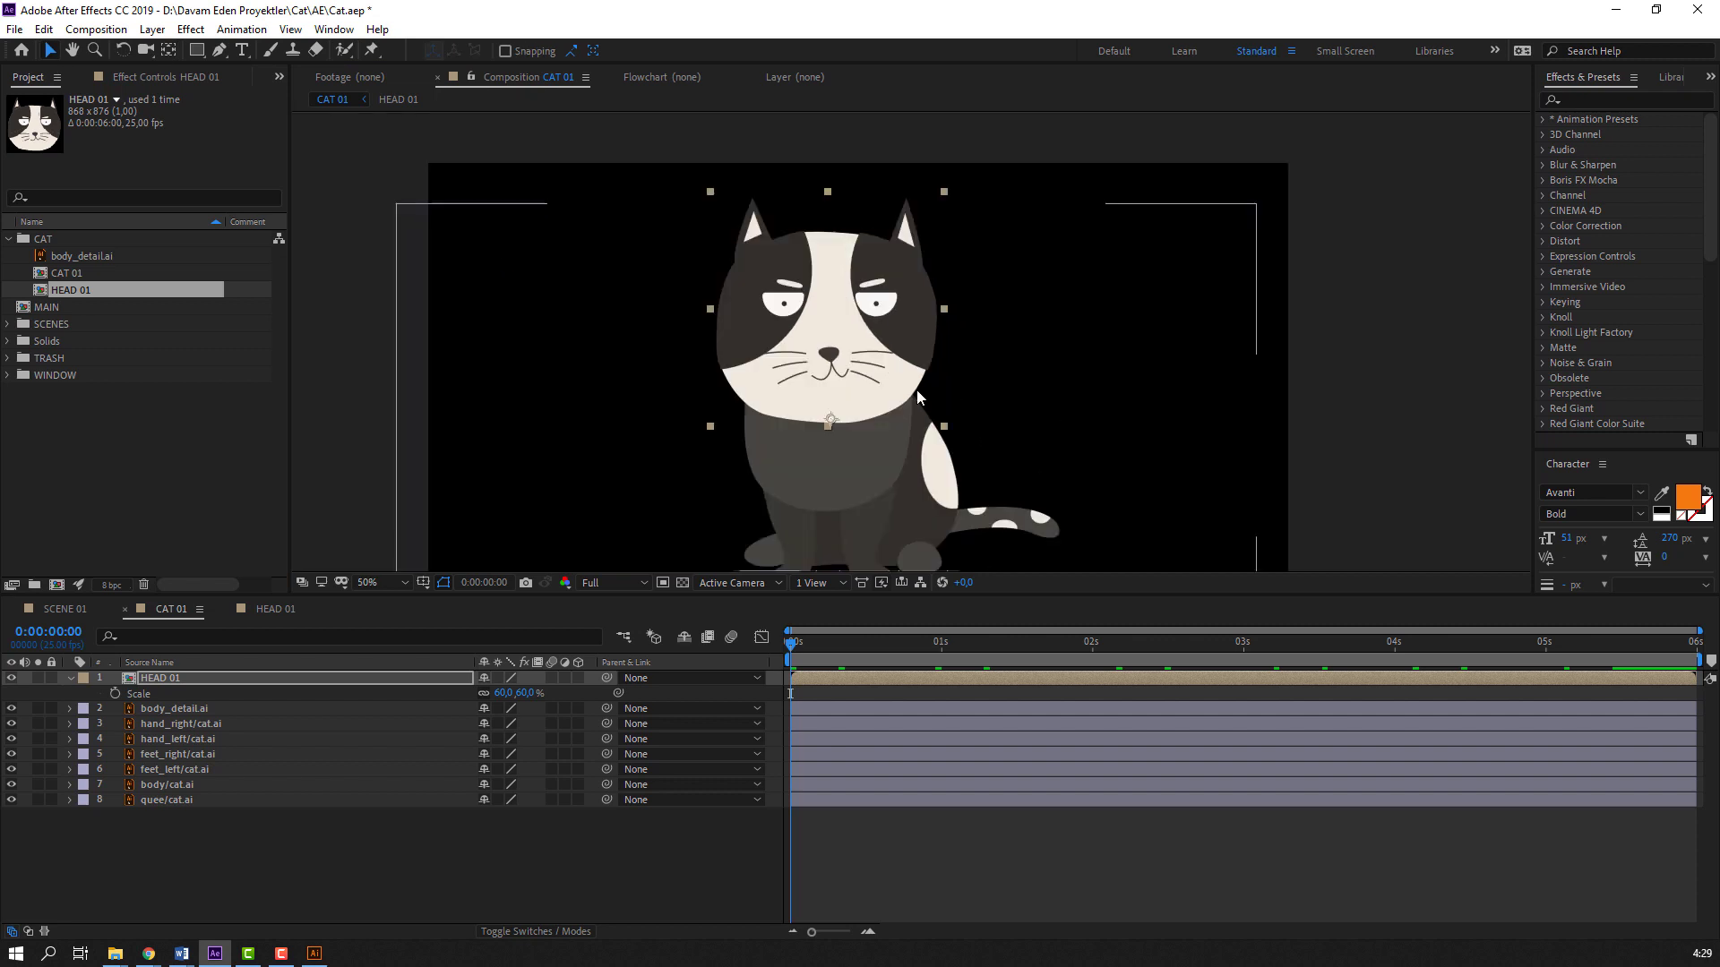
mouse_move(862, 392)
mouse_down()
mouse_move(857, 361)
mouse_move(851, 383)
mouse_up()
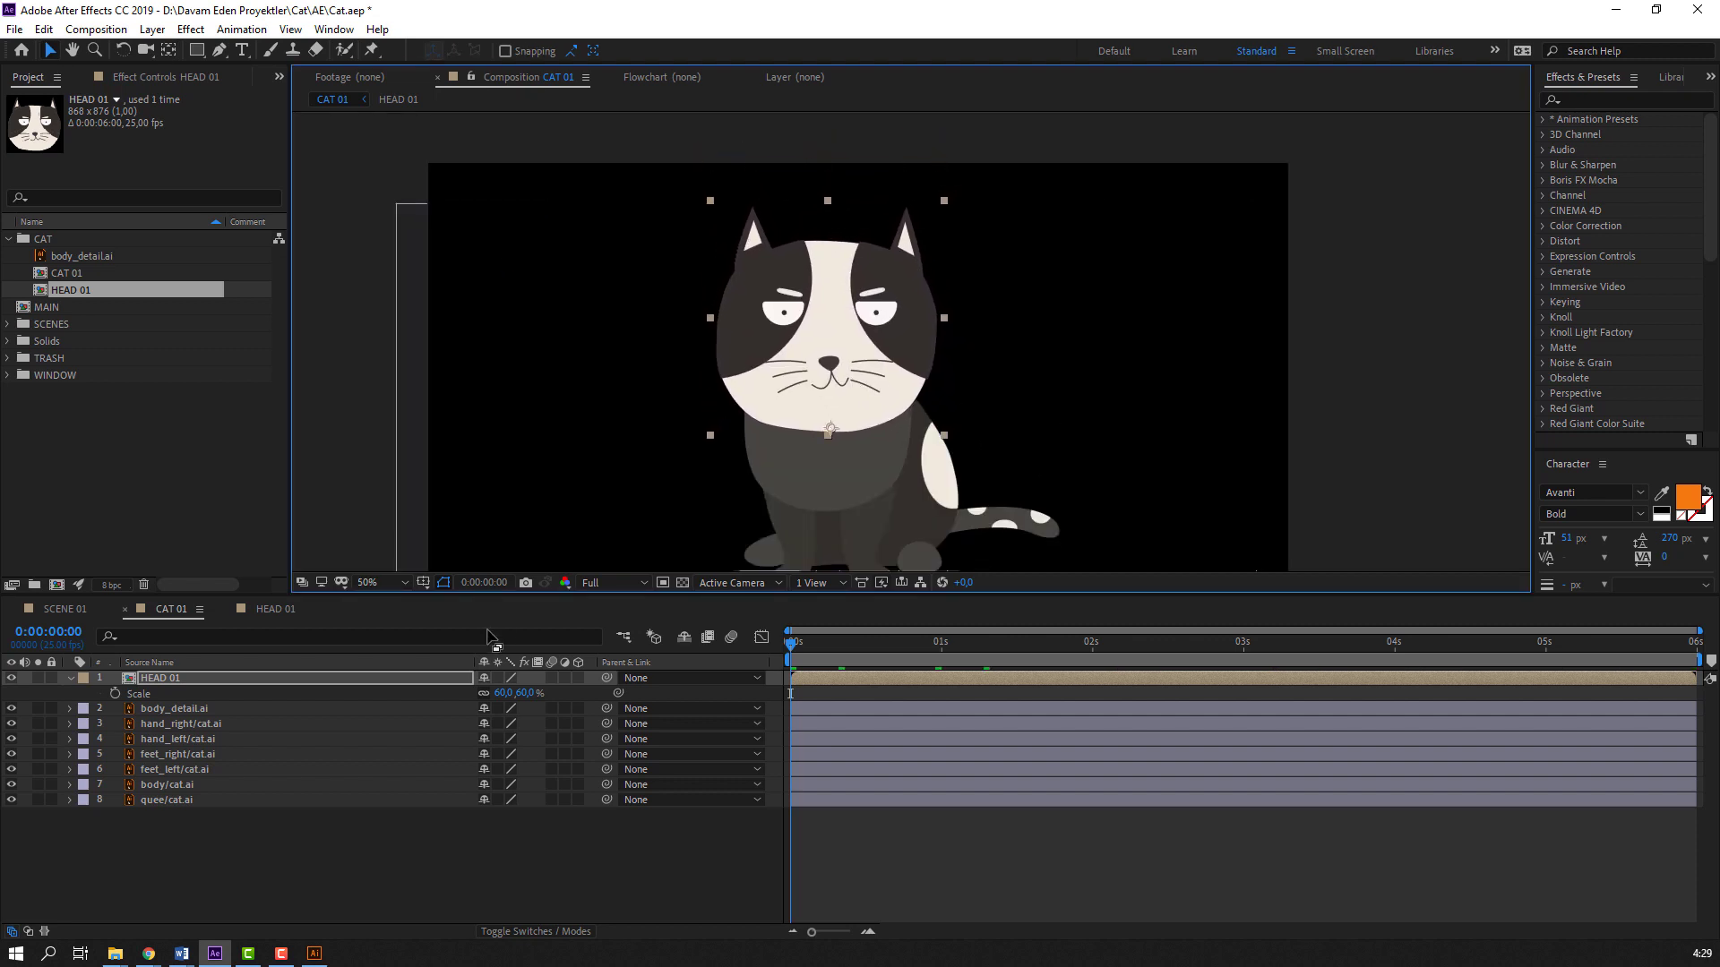
Test rotating the HEAD 01 layer about its chin pivot, then collapse its properties and deselect it
key(r)
drag(497, 700, 491, 695)
click(72, 678)
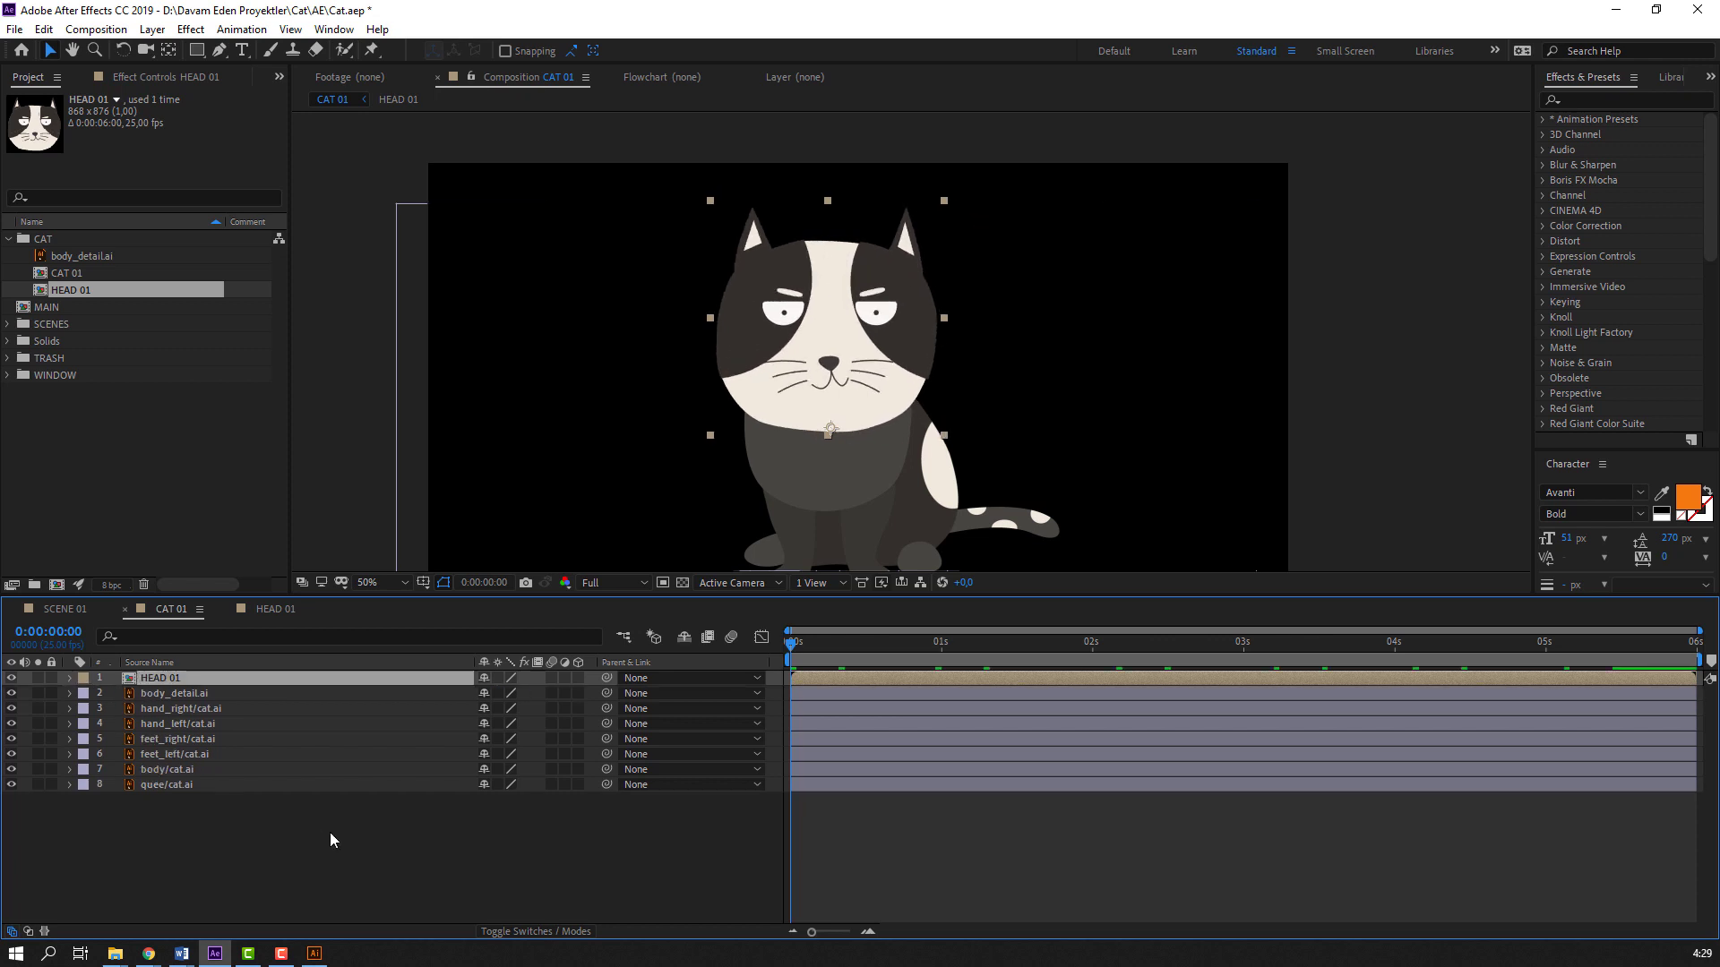
click(346, 820)
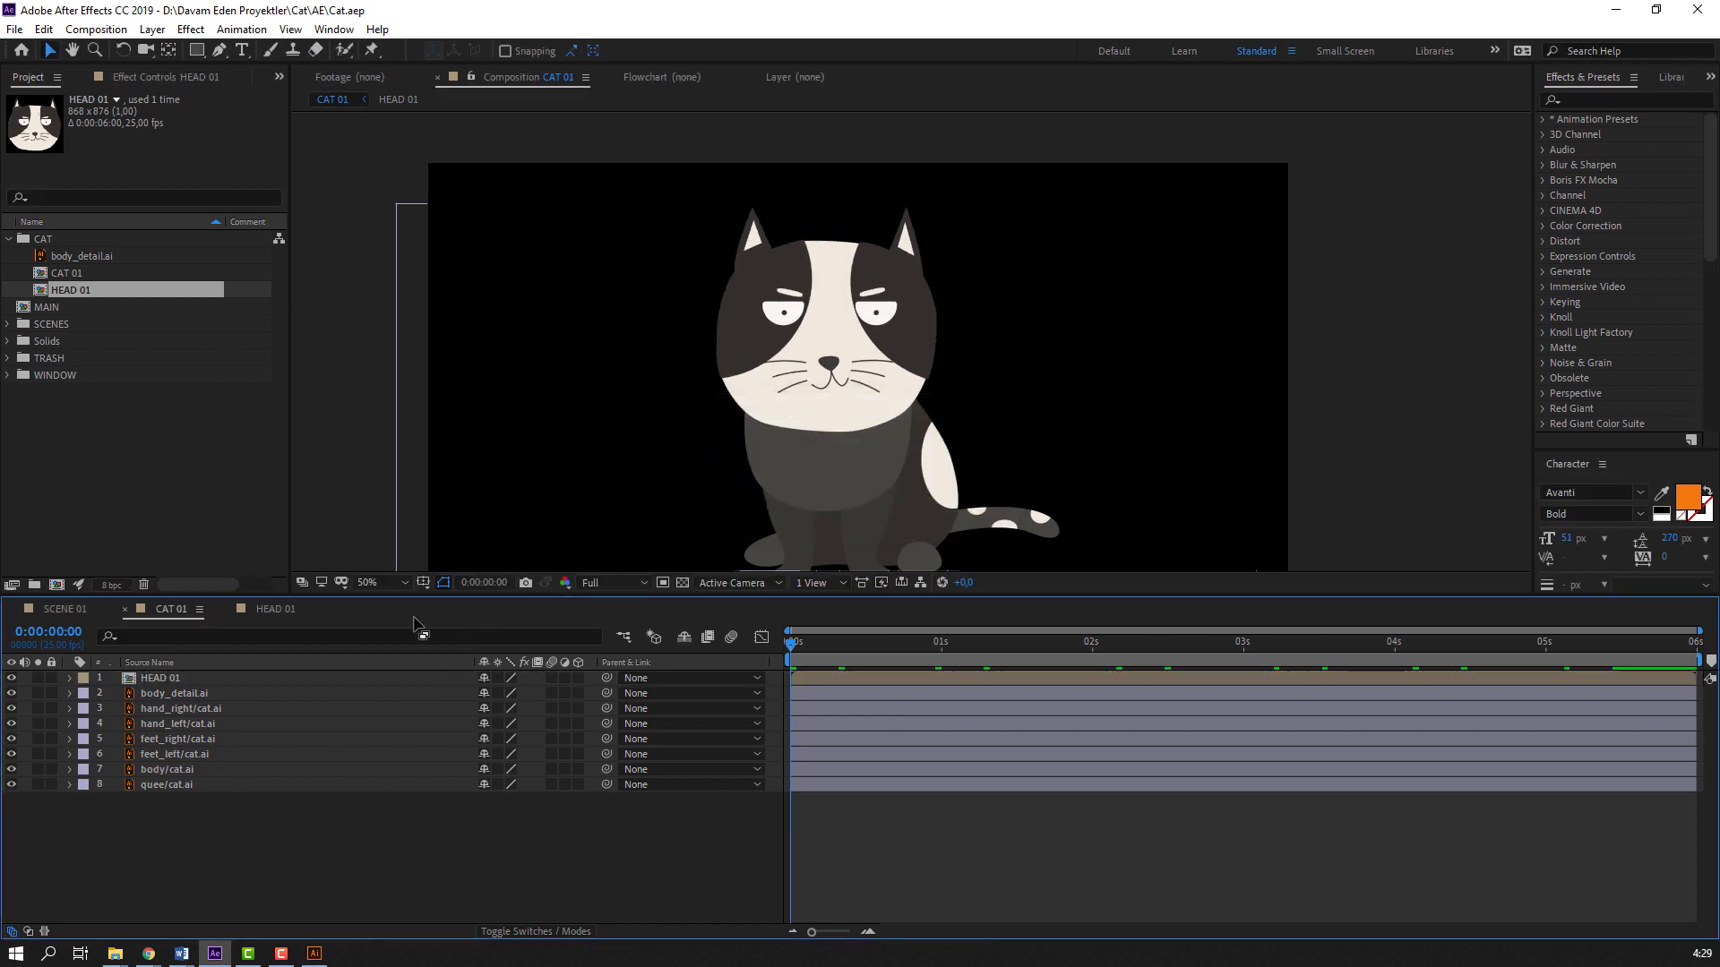
Fit the whole CAT 01 frame in the viewer and scrub through the timeline, returning to the first frame
click(394, 583)
click(414, 623)
click(352, 821)
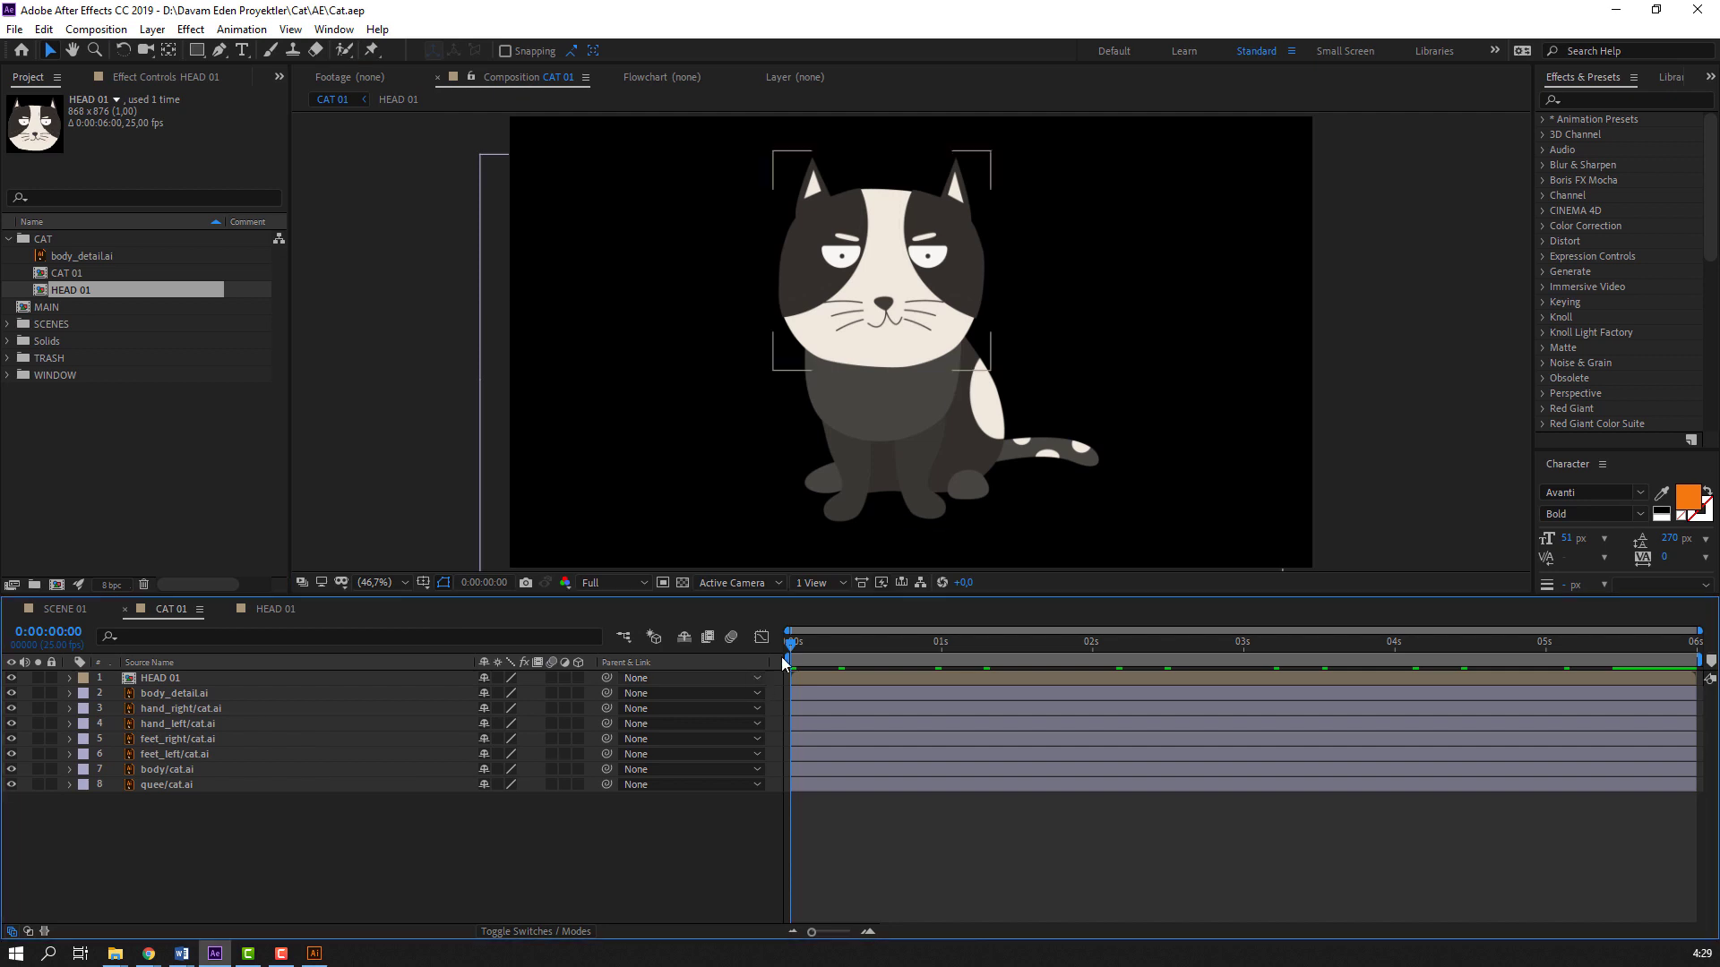
drag(791, 643, 1066, 637)
drag(1290, 618, 674, 667)
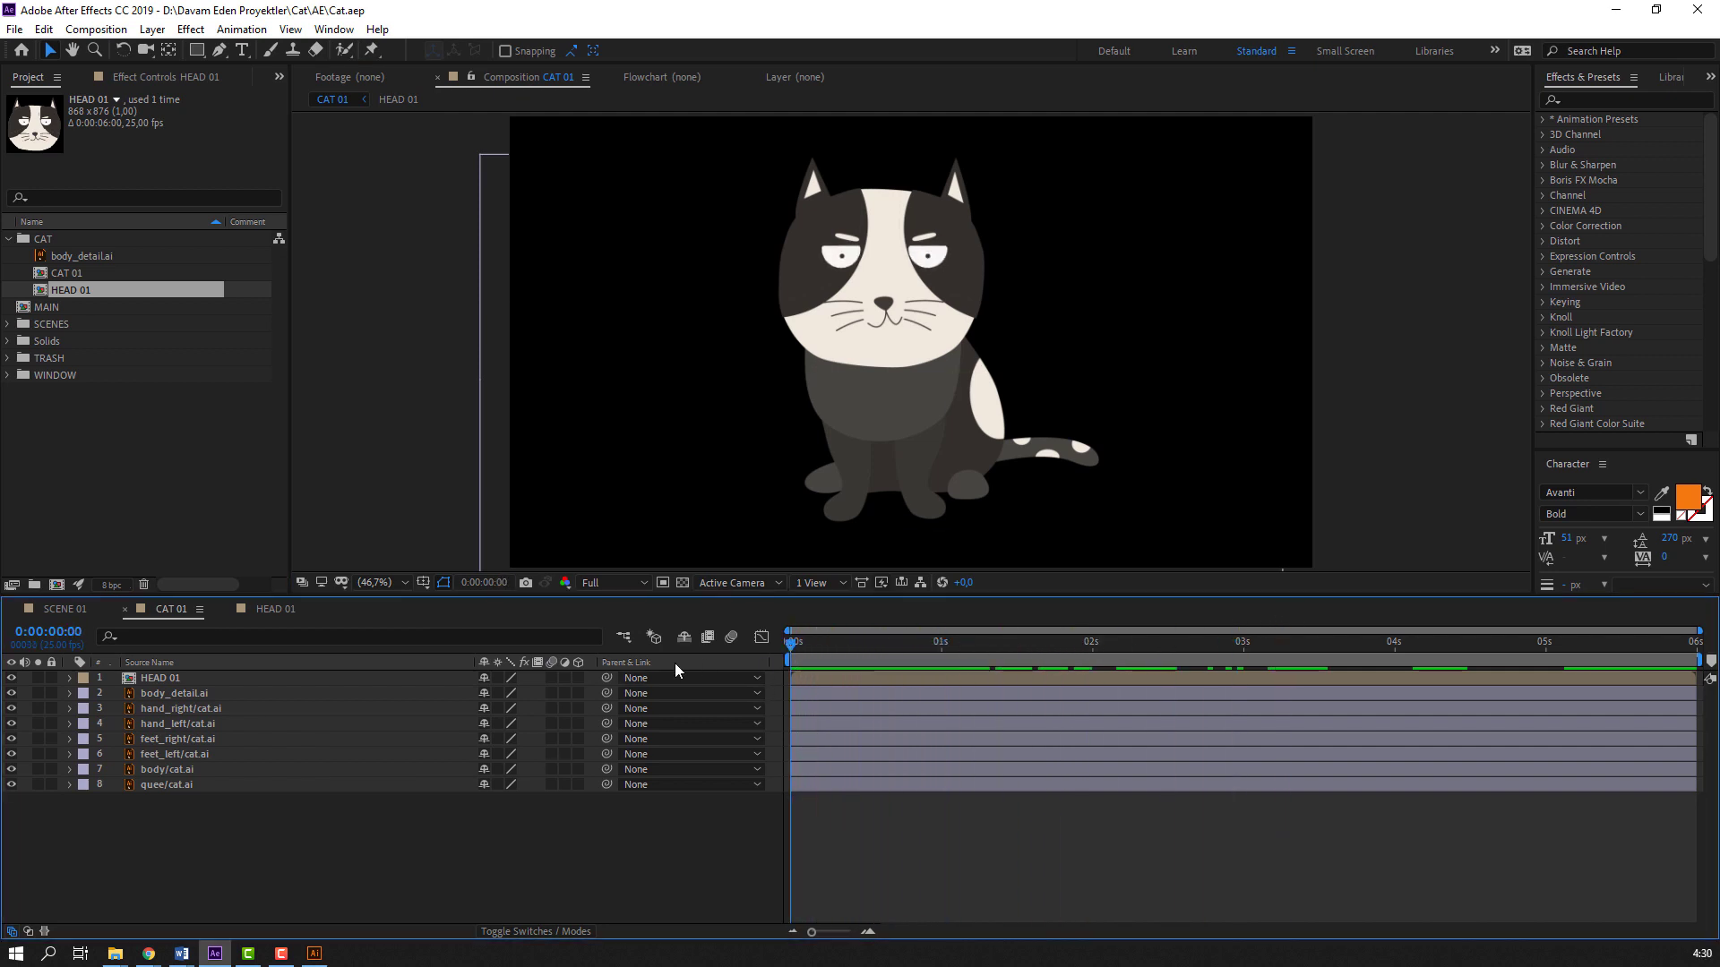